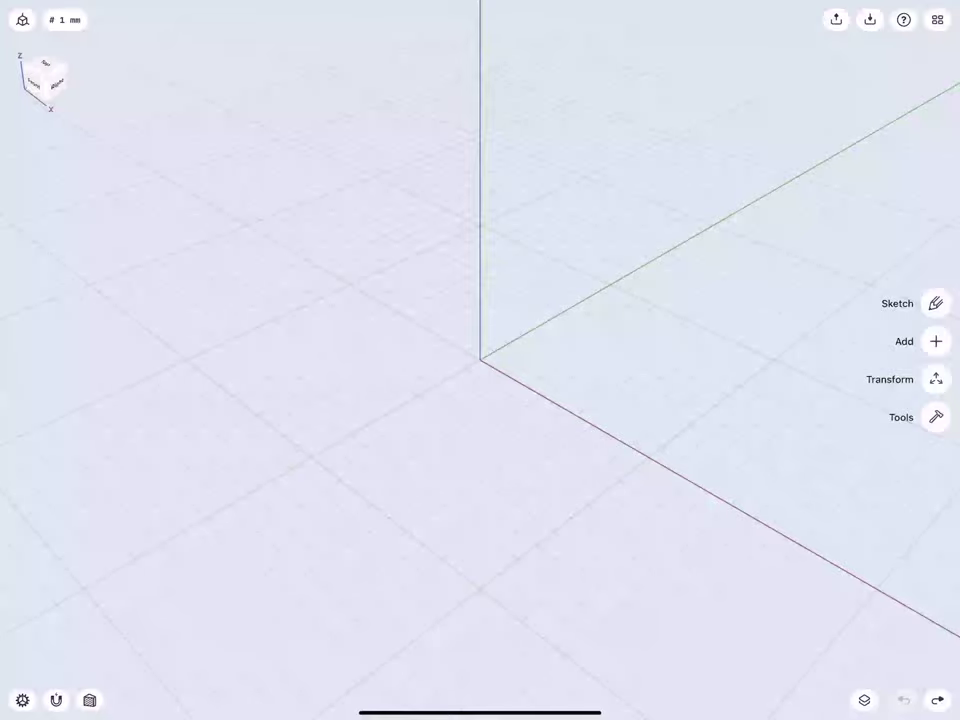
In the Front view, draw a 150 mm vertical line up from the origin.
drag(362, 195, 369, 388)
click(46, 80)
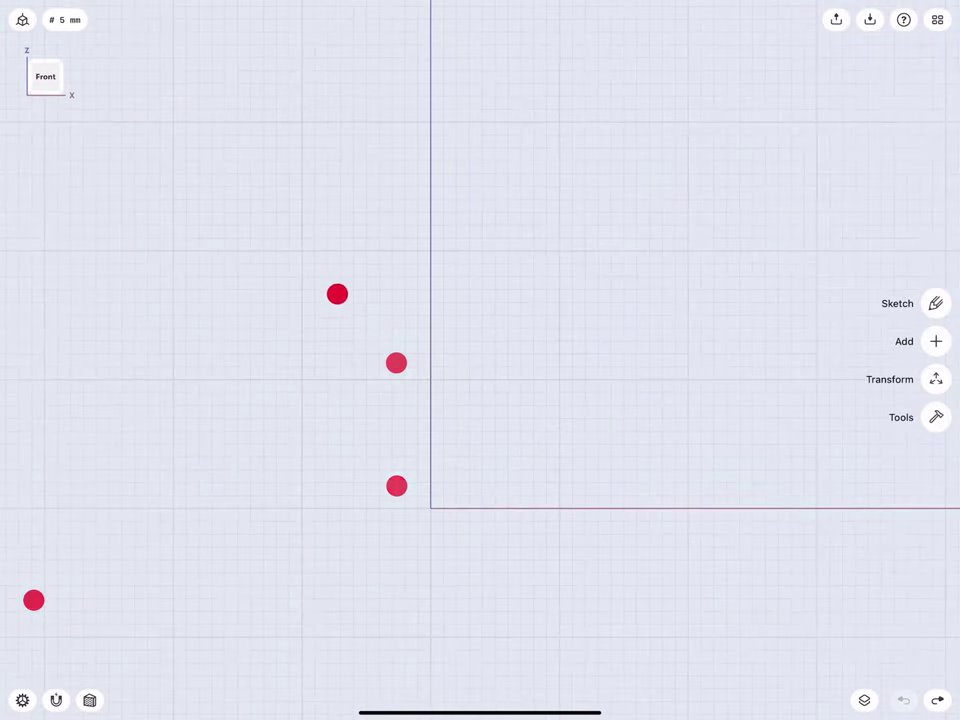
drag(345, 315, 349, 349)
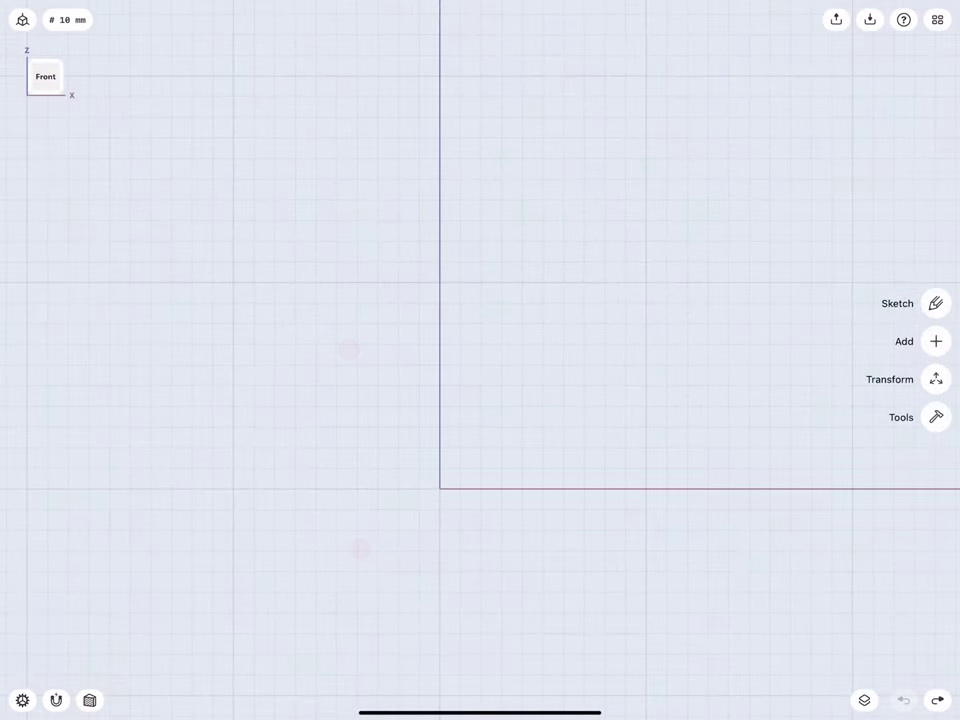
drag(440, 488, 440, 96)
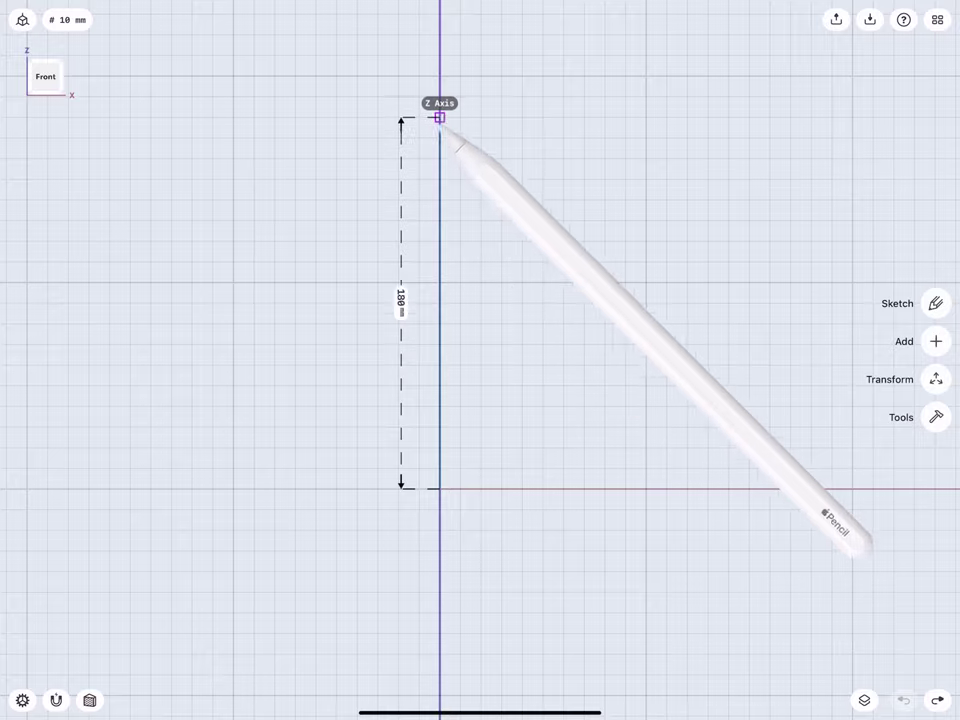
click(401, 293)
click(359, 347)
click(387, 319)
click(388, 375)
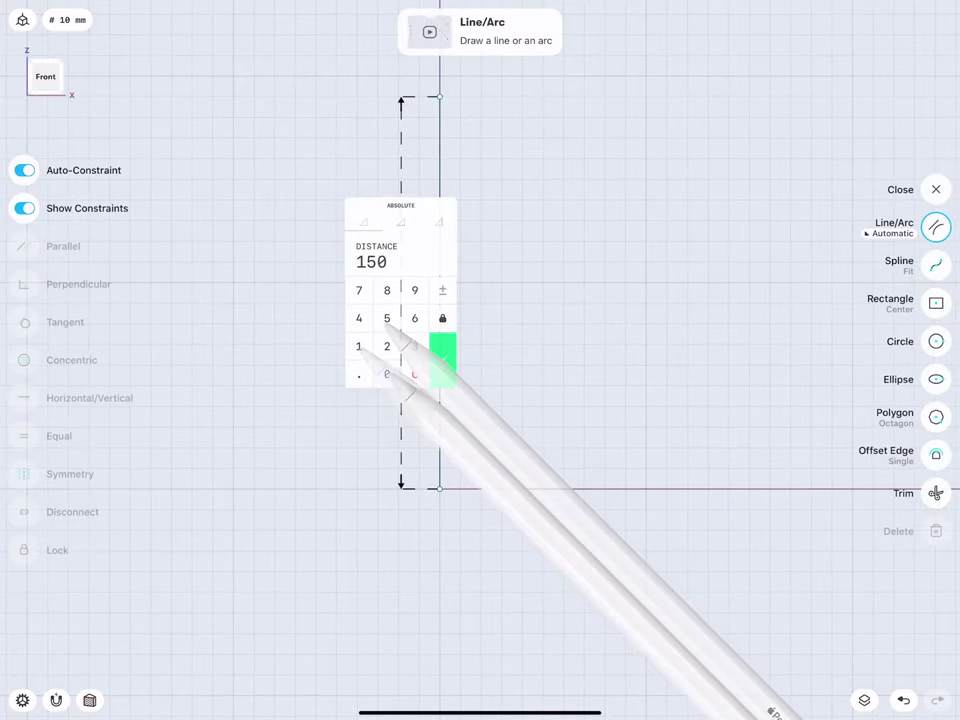
click(444, 370)
Draw a locked 50 mm horizontal line from the vertical line's top endpoint.
drag(360, 300, 342, 356)
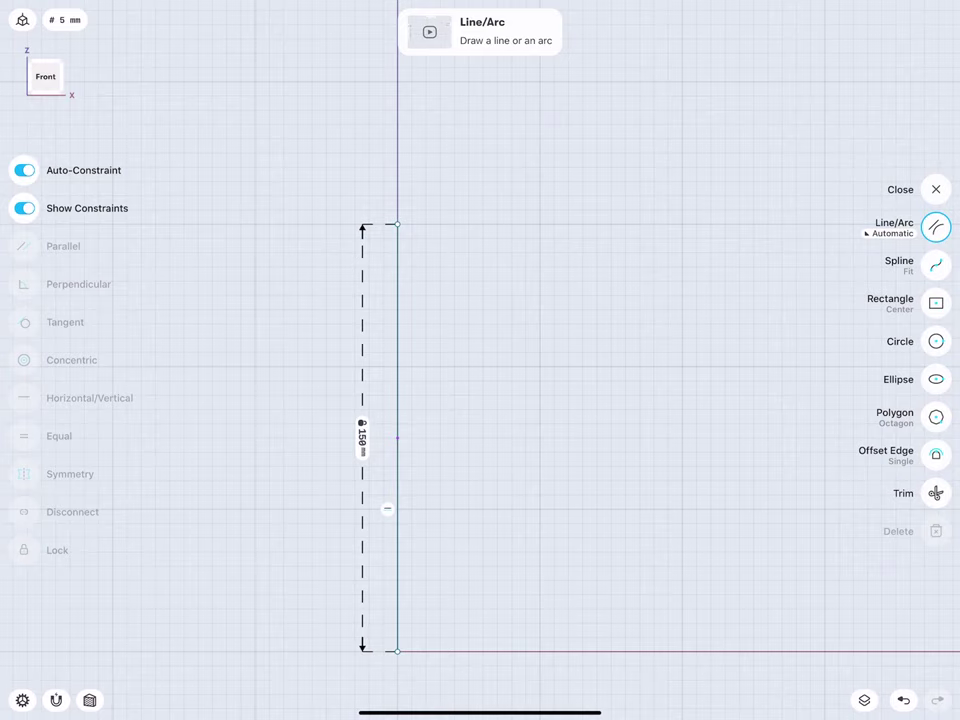
drag(397, 224, 540, 224)
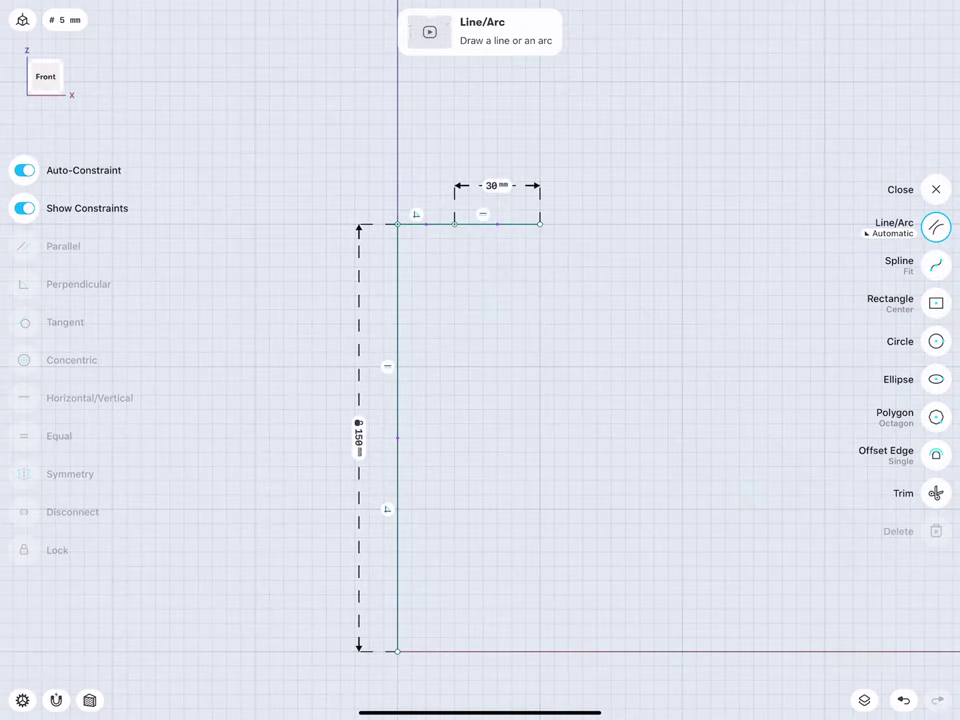
click(905, 701)
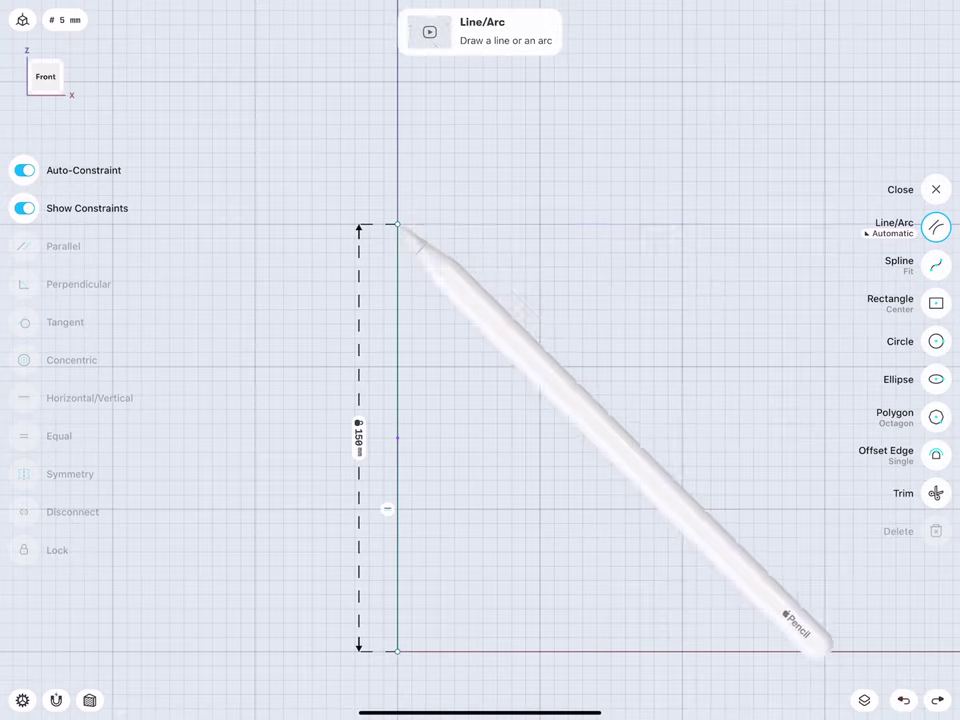
drag(397, 224, 540, 224)
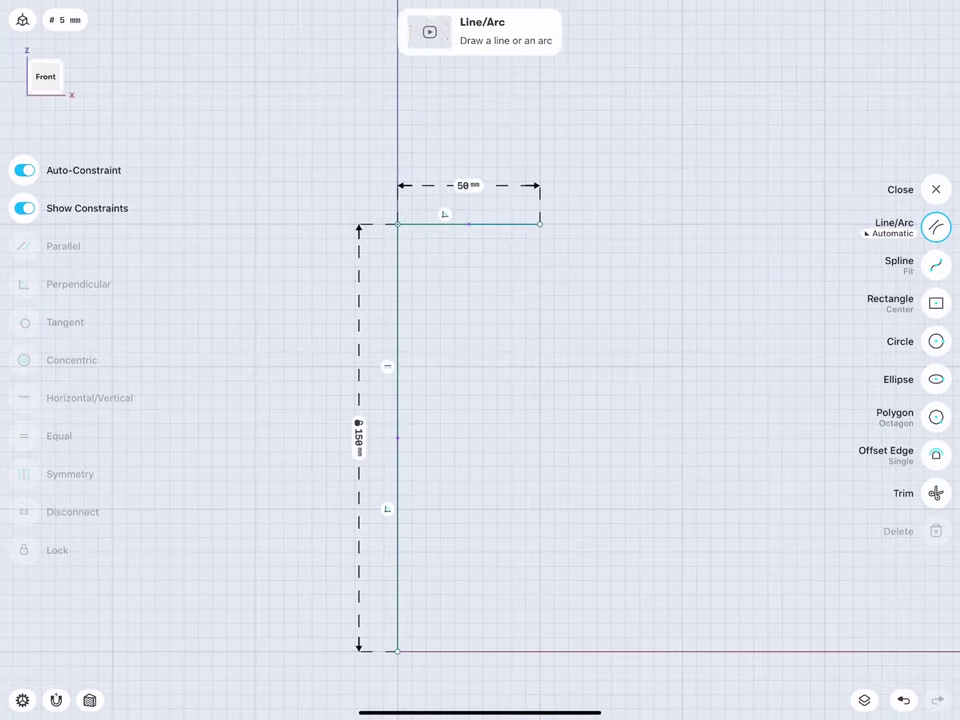
drag(467, 185, 467, 270)
click(467, 270)
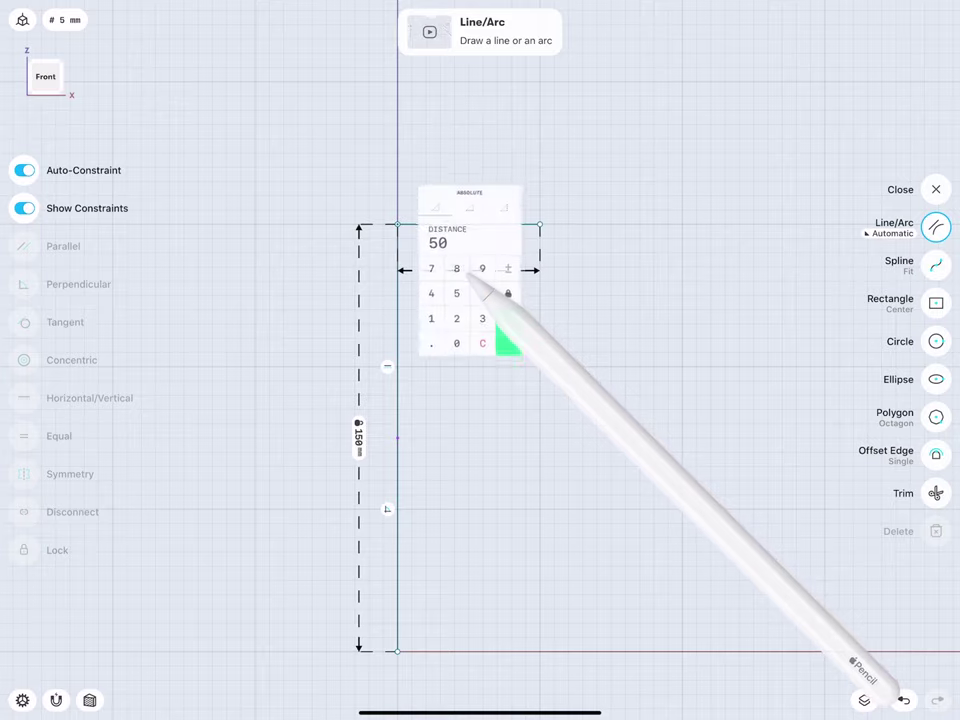
click(511, 340)
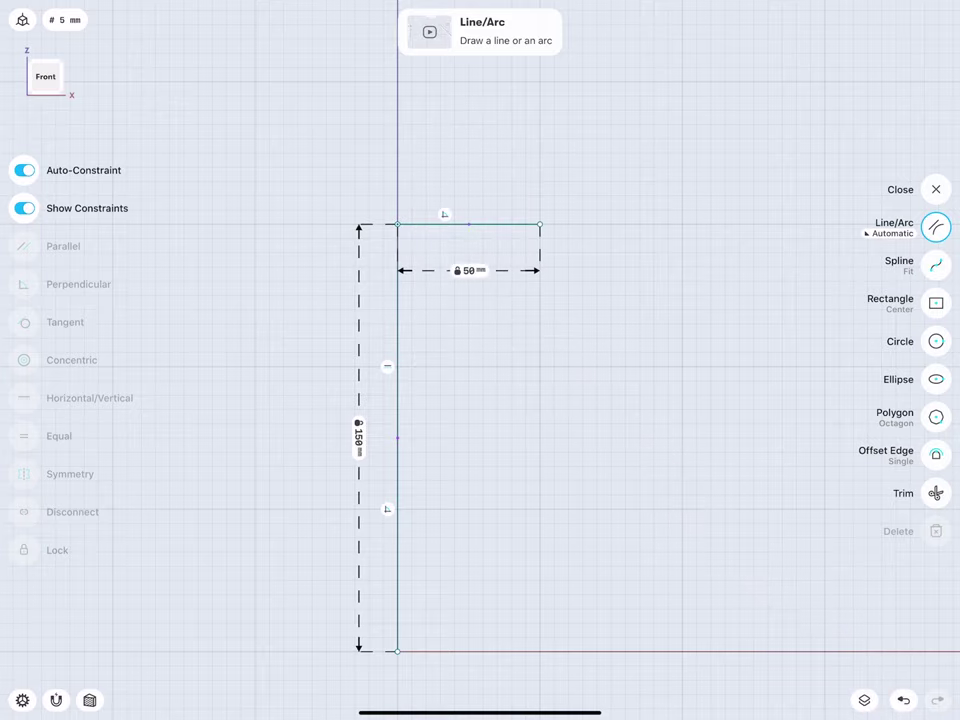
click(934, 341)
Draw a circle centred on the short line's end and a 150 mm vertical line up to it.
scroll(345, 335, down, 3)
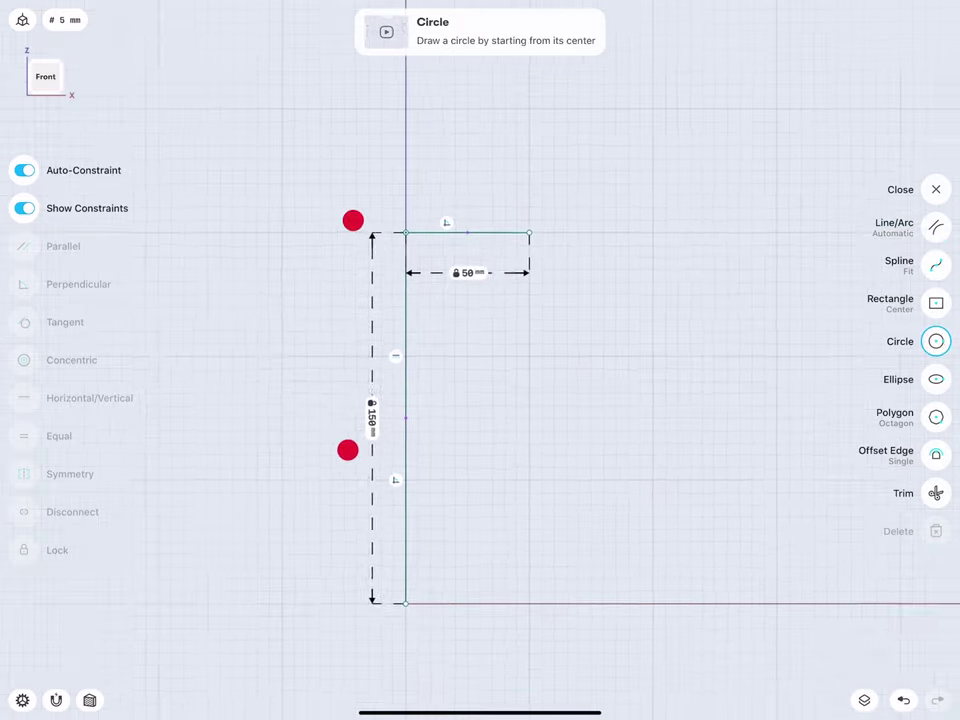
drag(489, 280, 430, 455)
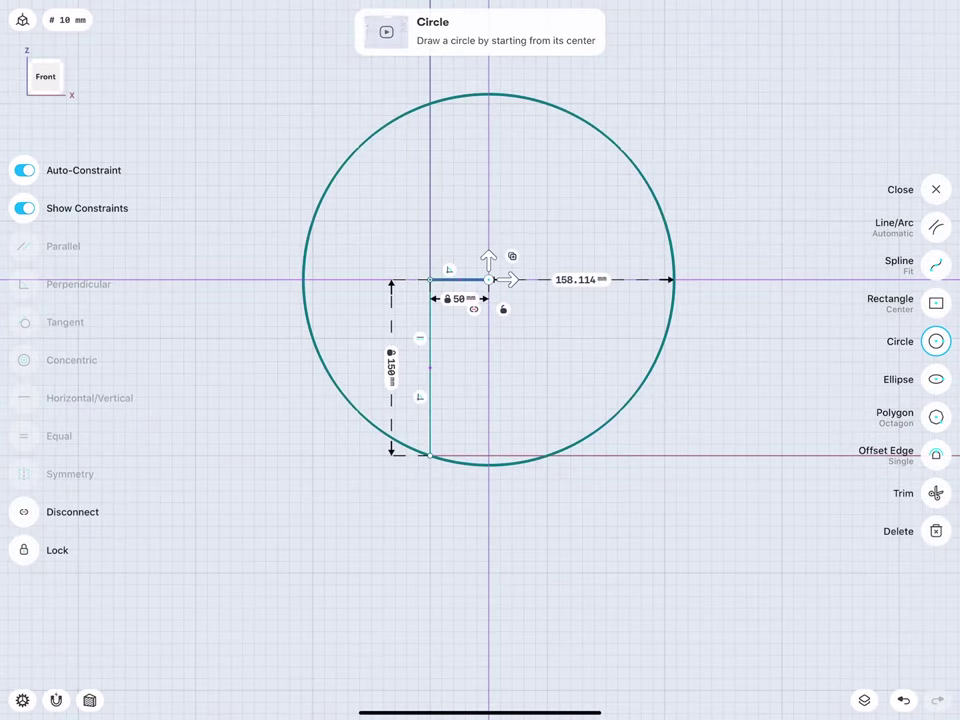
click(931, 222)
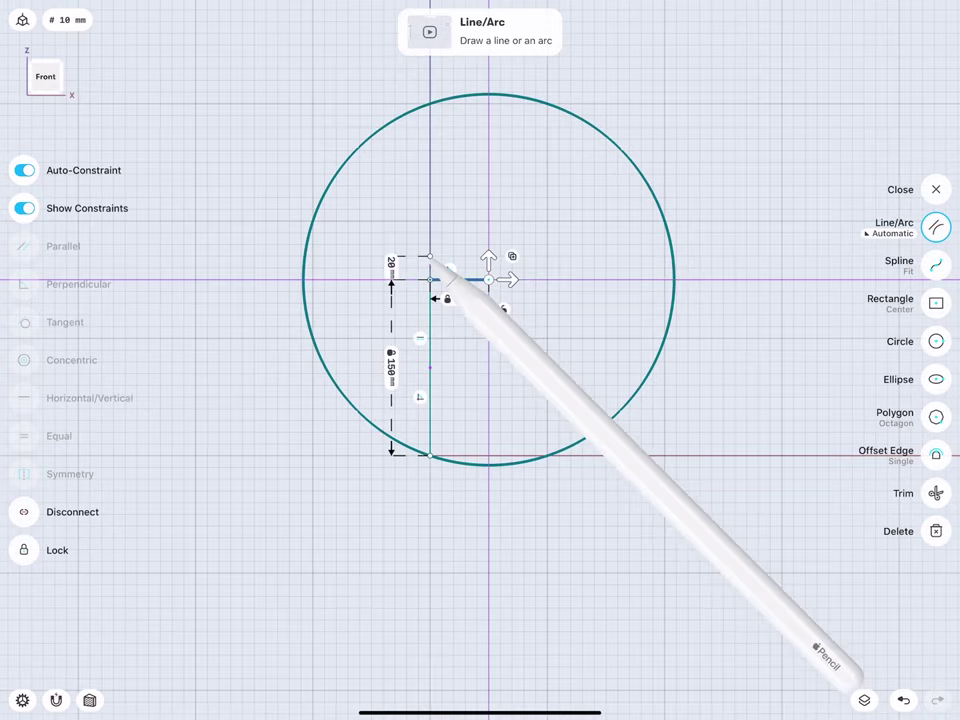
drag(430, 280, 430, 103)
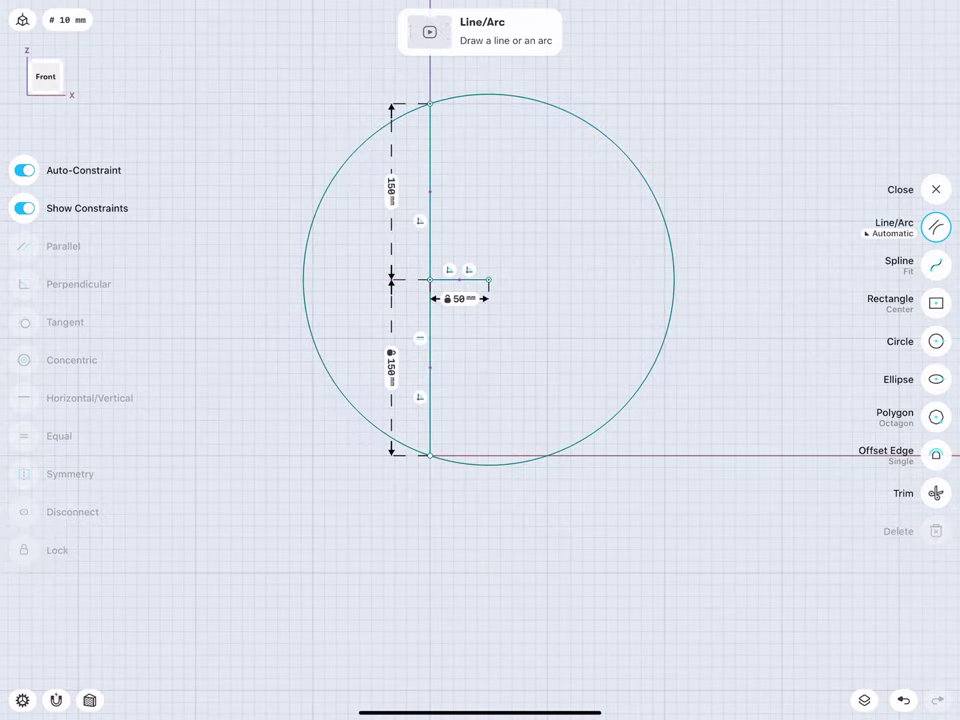
Trim away the circle's left half and the short horizontal line.
middle_drag(368, 292, 336, 374)
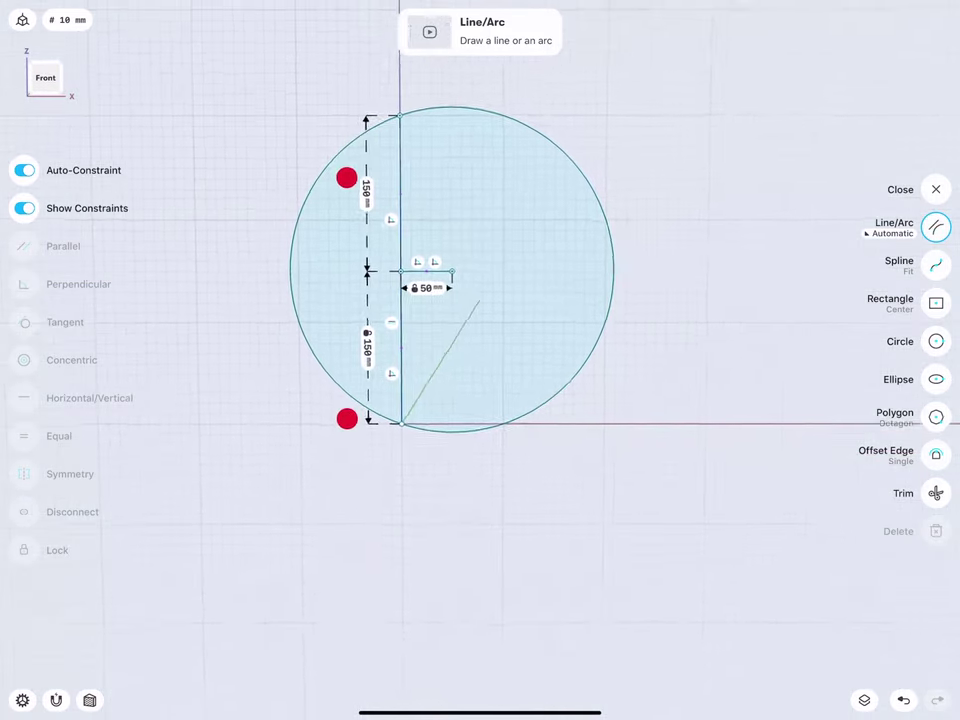
click(935, 492)
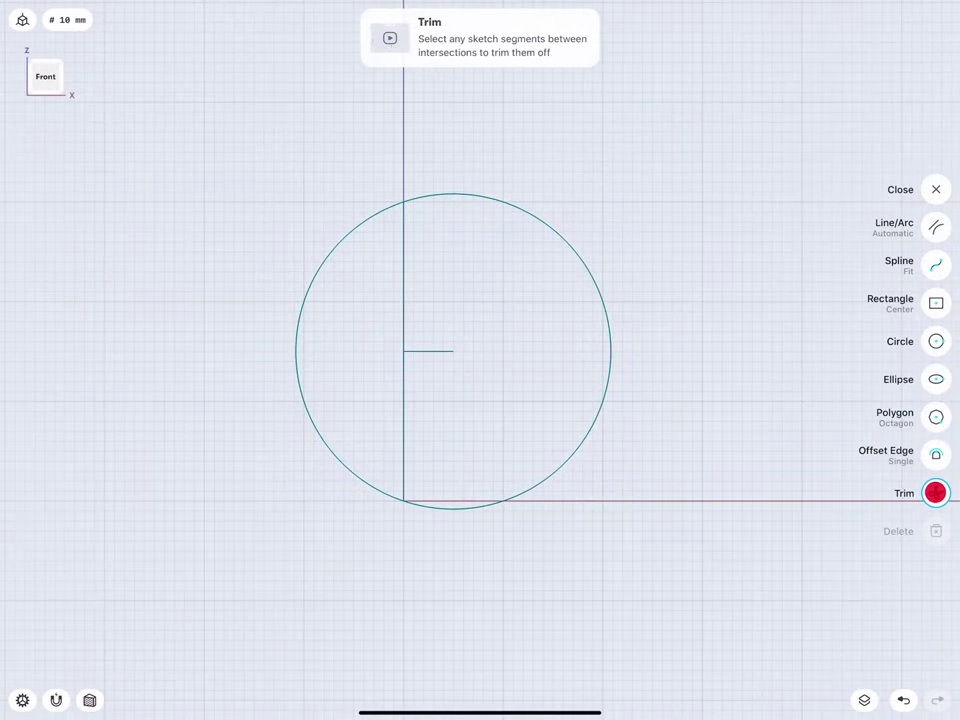
click(299, 334)
click(428, 351)
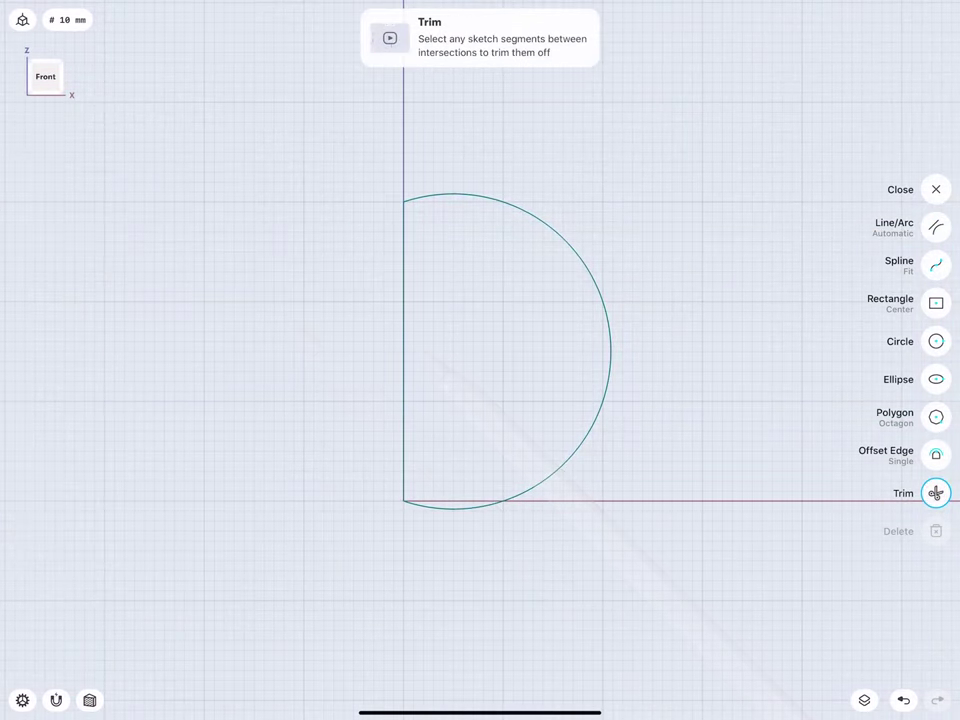
click(311, 296)
Close the sketch and select the half-disc face in a tilted 3D view.
mouse_move(334, 184)
middle_down()
mouse_move(337, 300)
mouse_move(315, 225)
middle_up()
click(45, 70)
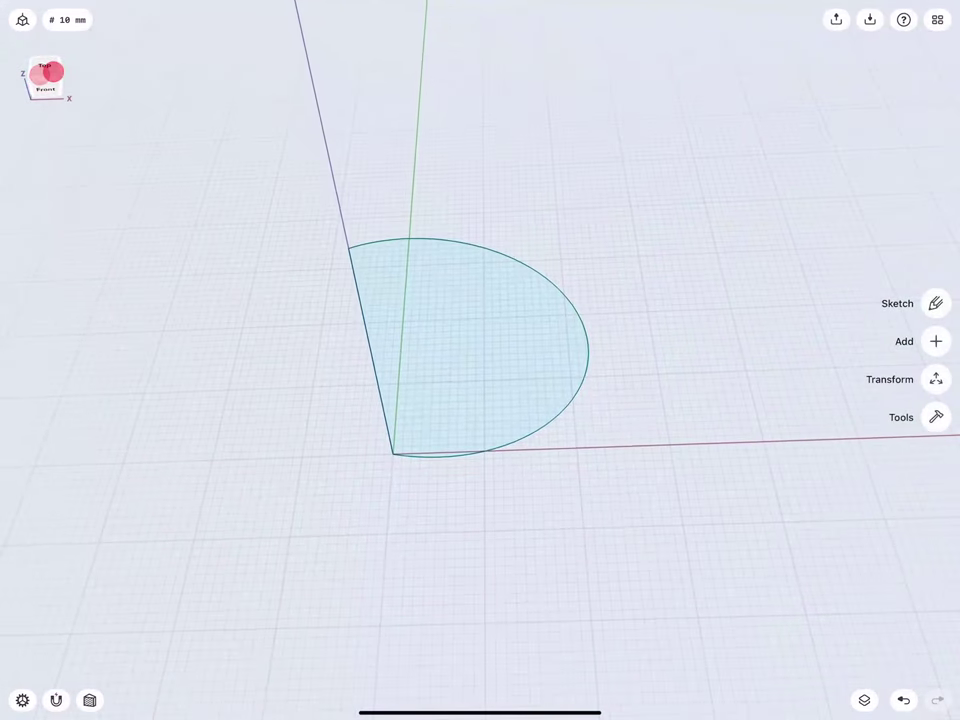
middle_drag(274, 407, 278, 446)
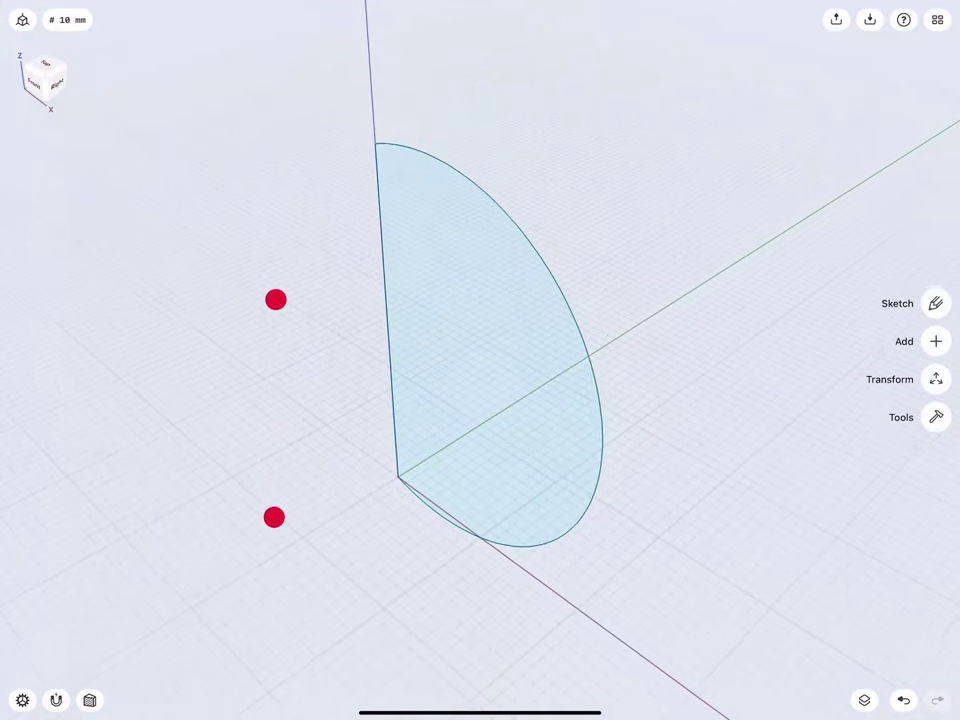
click(437, 370)
Rotate the half-disc outline about 10° around the vertical axis, pivoting at its lower corner.
click(936, 265)
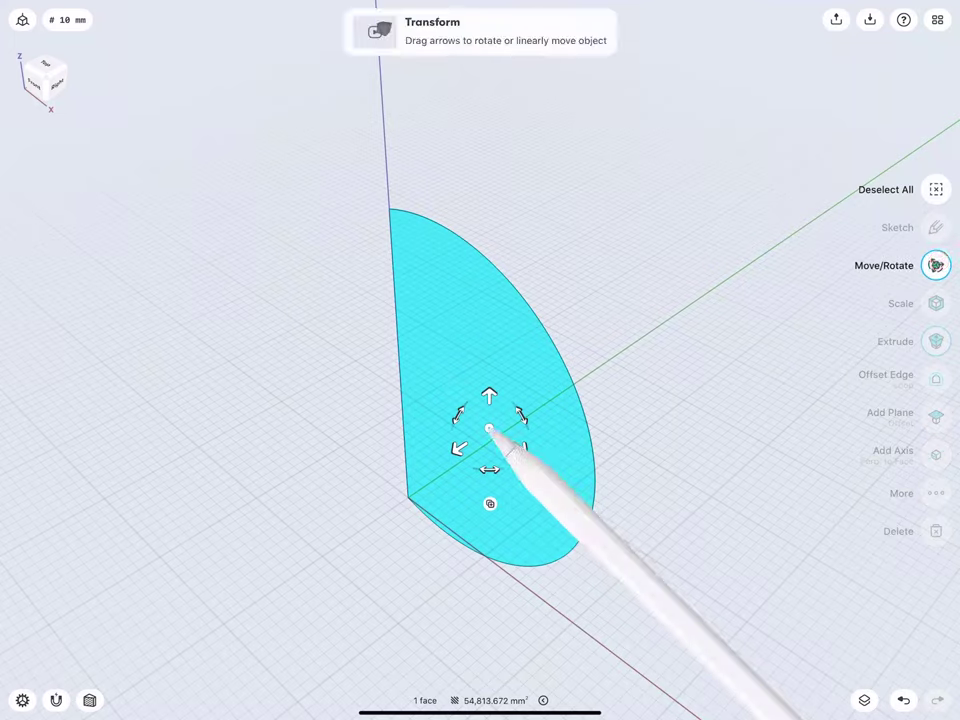
drag(489, 428, 408, 497)
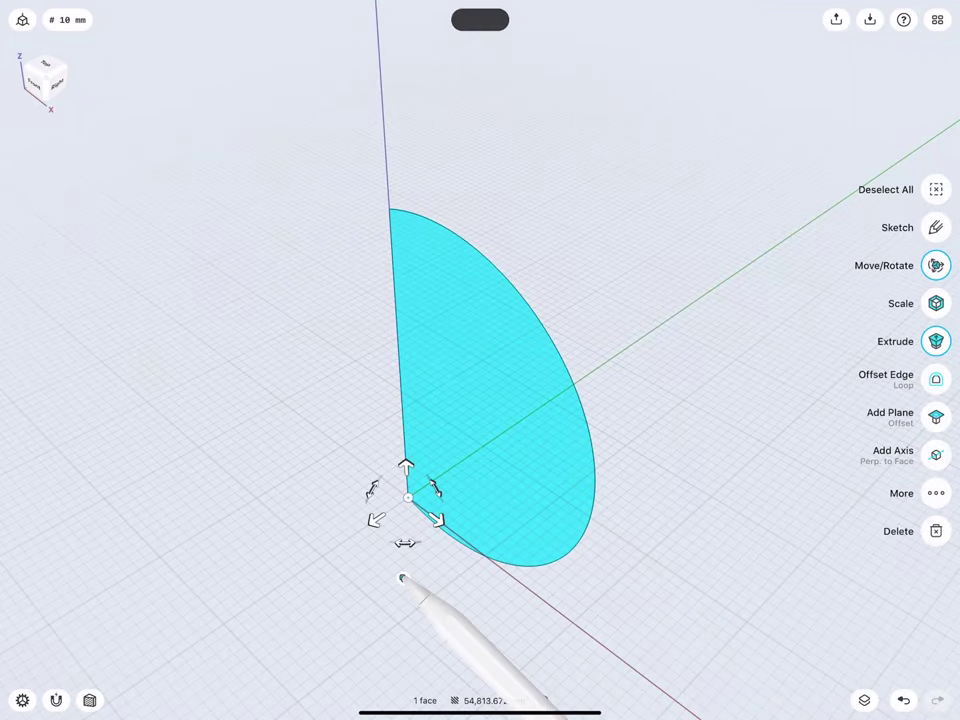
drag(410, 548, 416, 542)
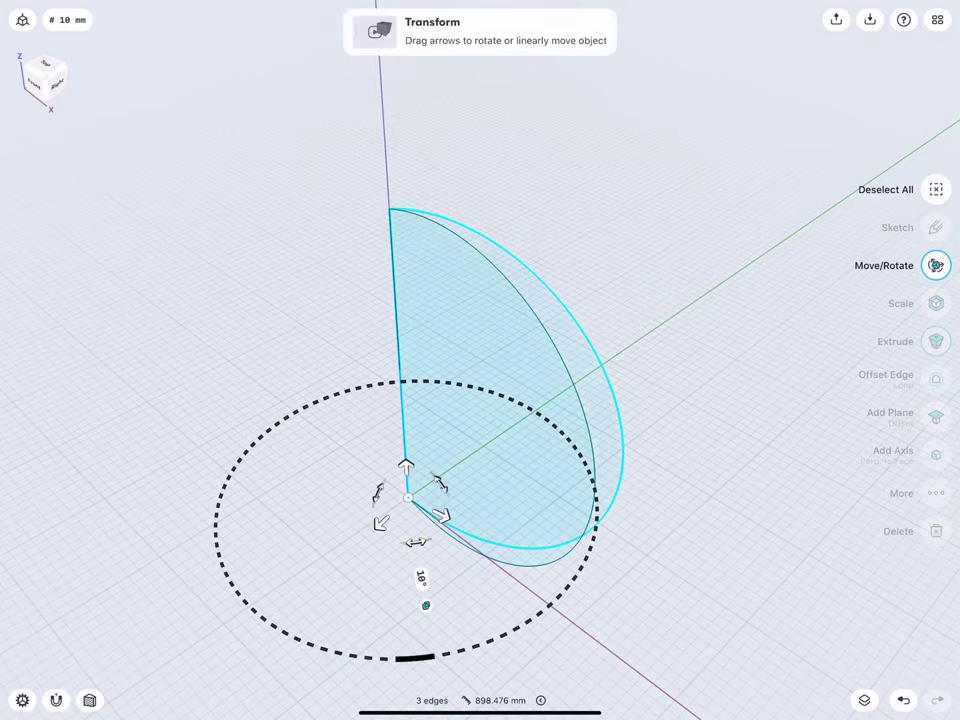
click(420, 577)
click(446, 607)
click(318, 383)
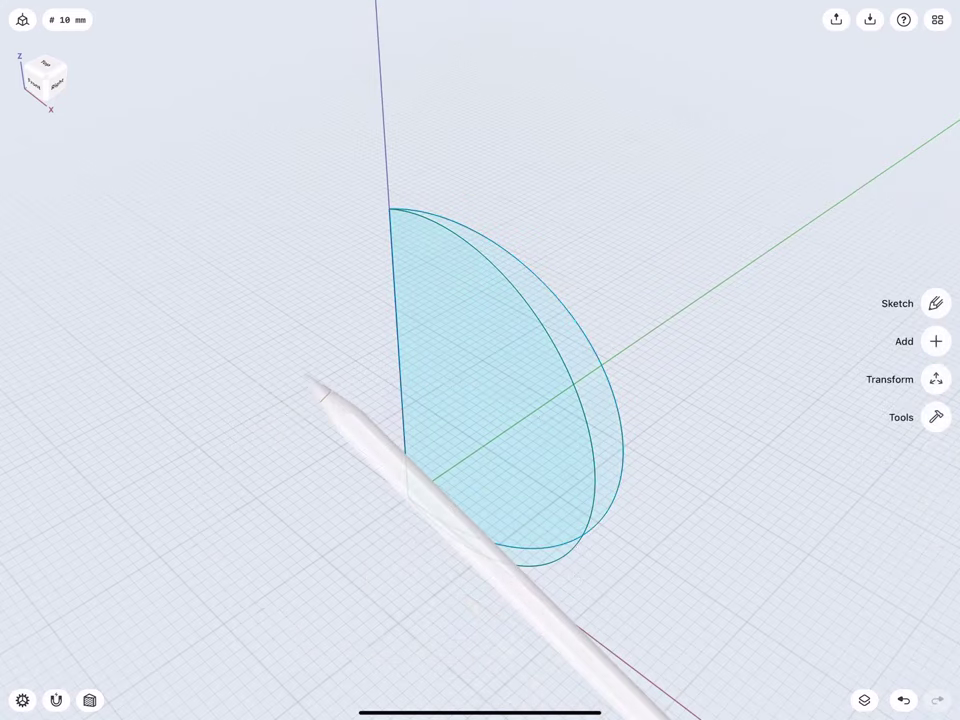
middle_drag(393, 427, 266, 382)
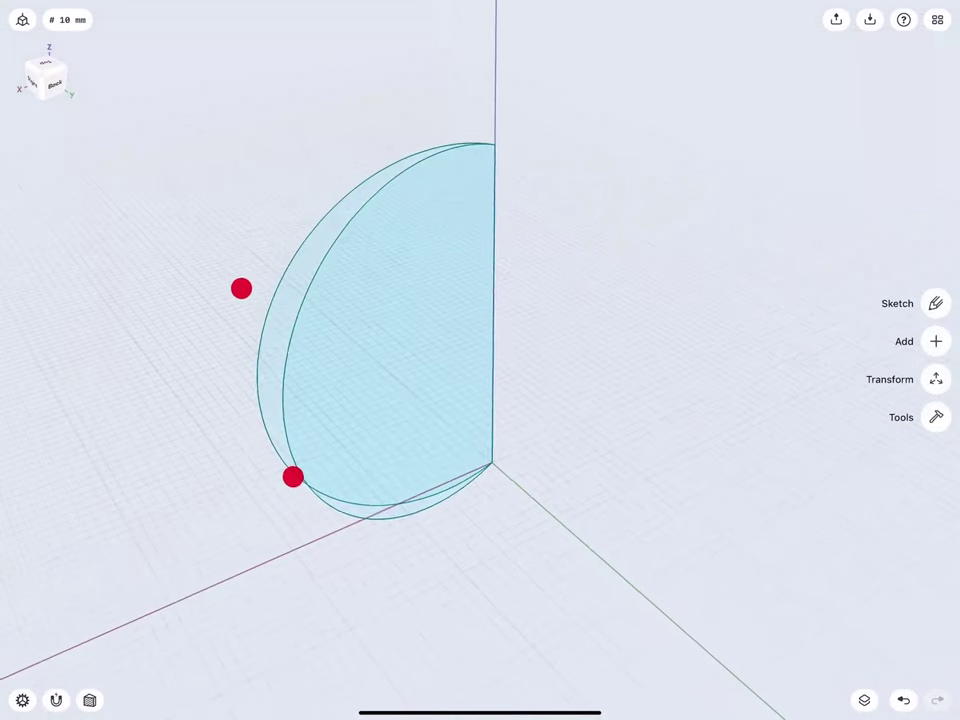
Open a sketch on the half-disc face and inspect its vertical edges.
middle_drag(241, 288, 195, 281)
double_click(369, 401)
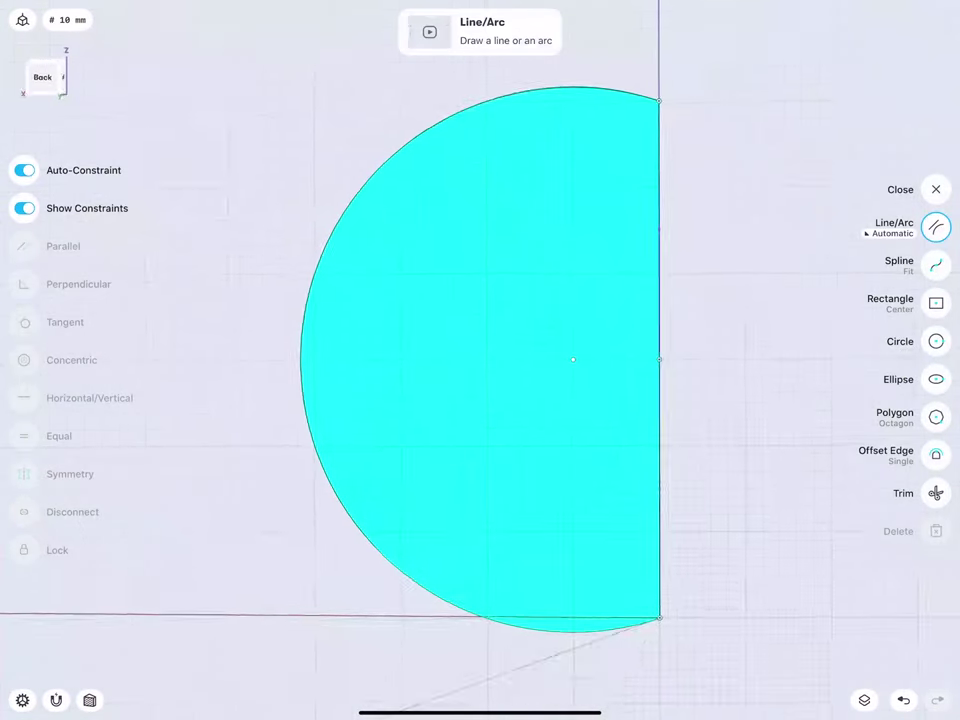
middle_drag(471, 360, 307, 338)
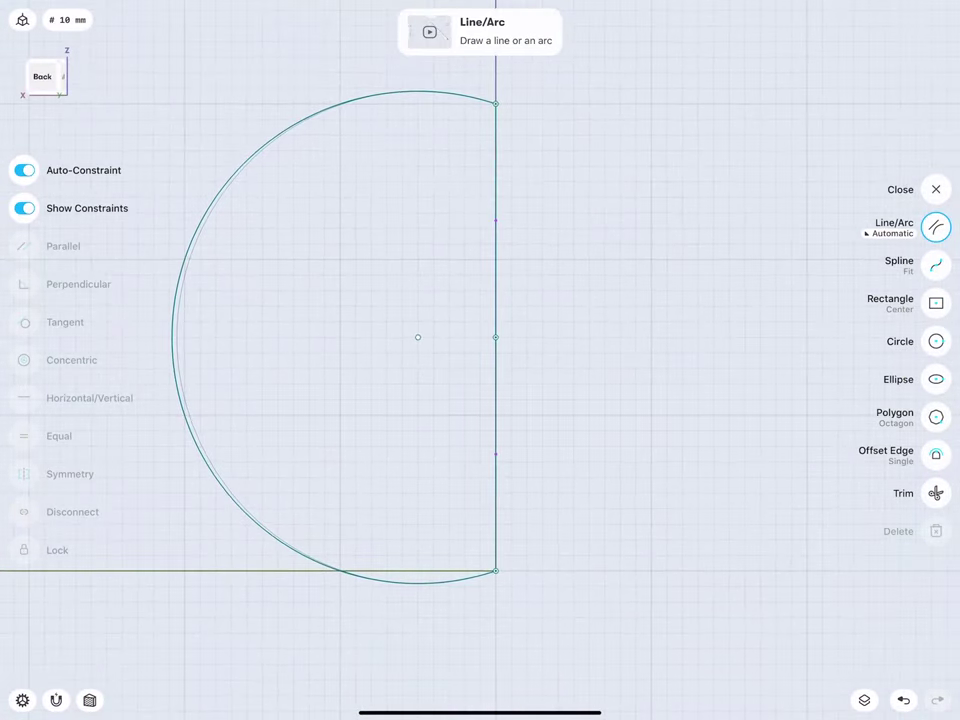
click(496, 221)
click(497, 388)
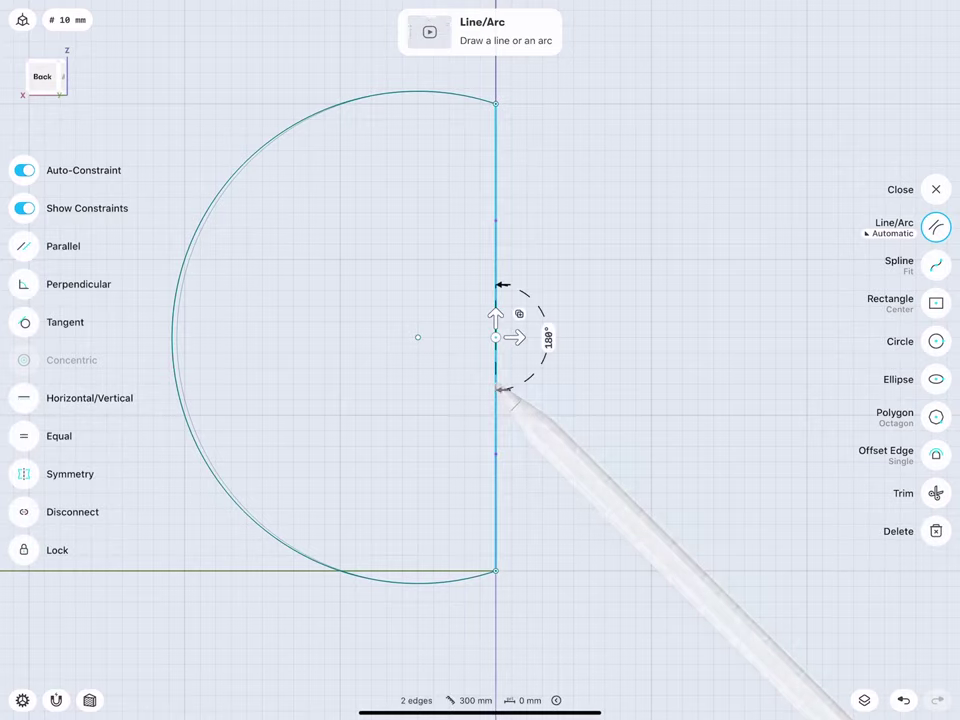
click(44, 571)
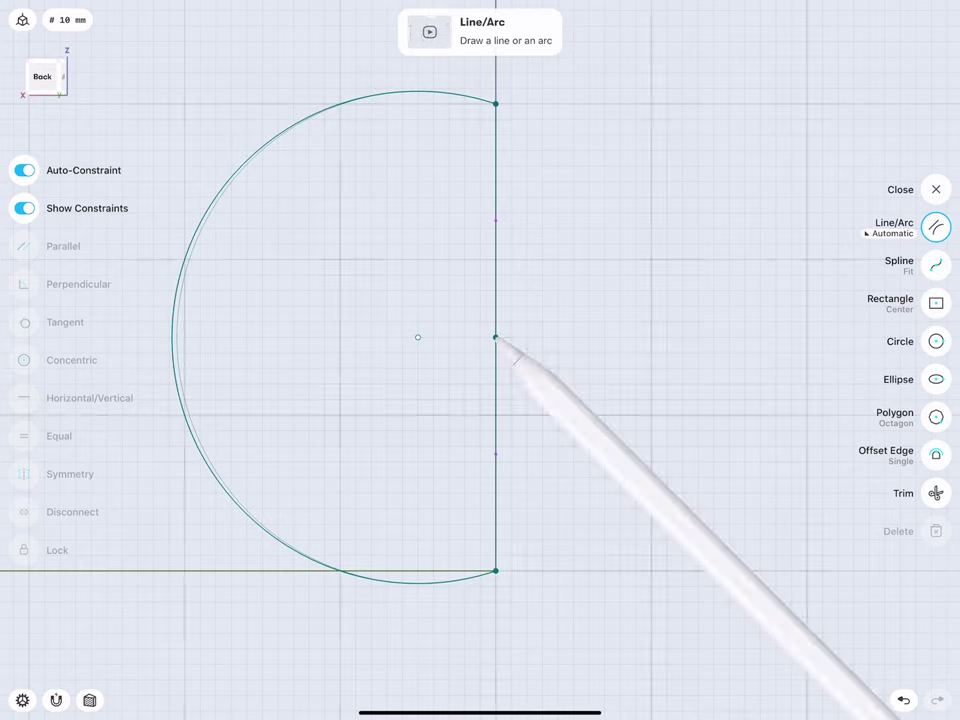
Draw a locked 60 mm horizontal line from the edge's midpoint and centre the arc on its end.
drag(496, 337, 402, 337)
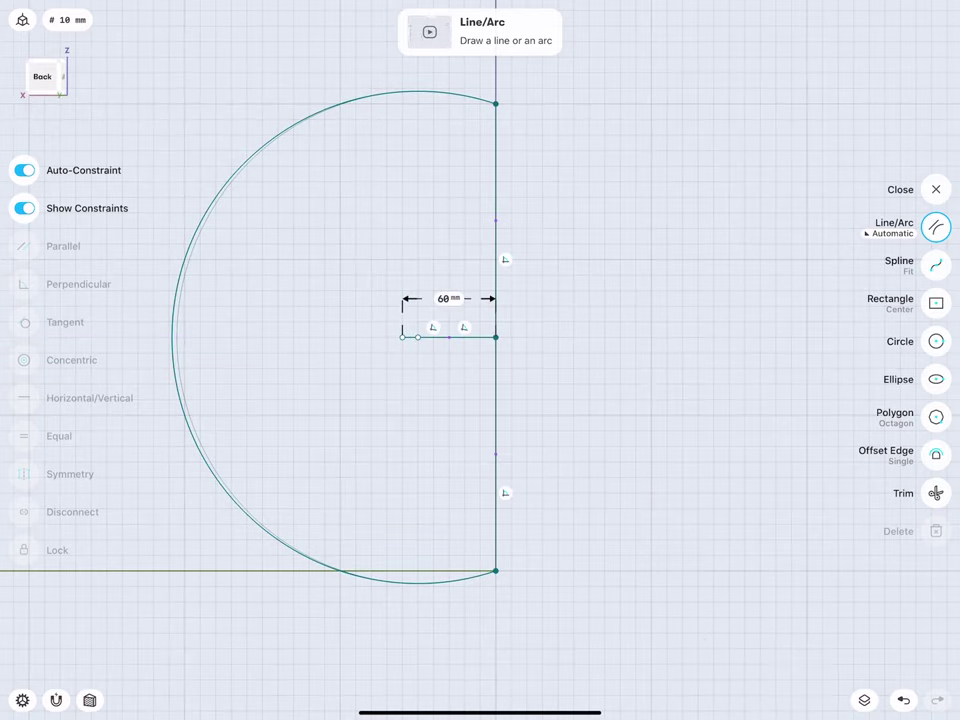
click(449, 298)
click(491, 366)
drag(418, 337, 402, 337)
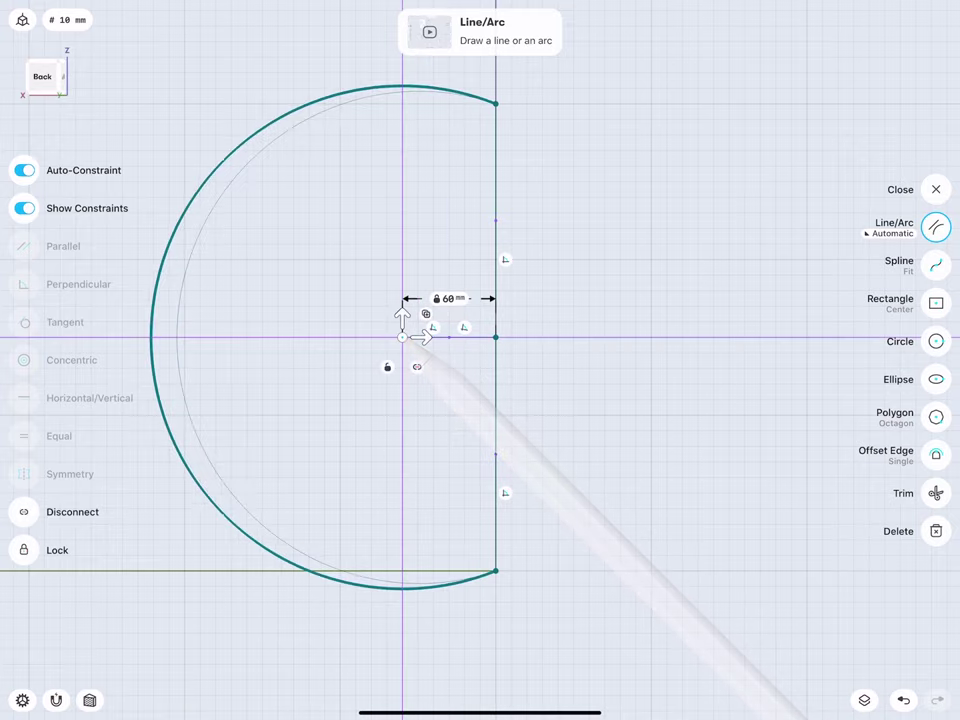
click(428, 352)
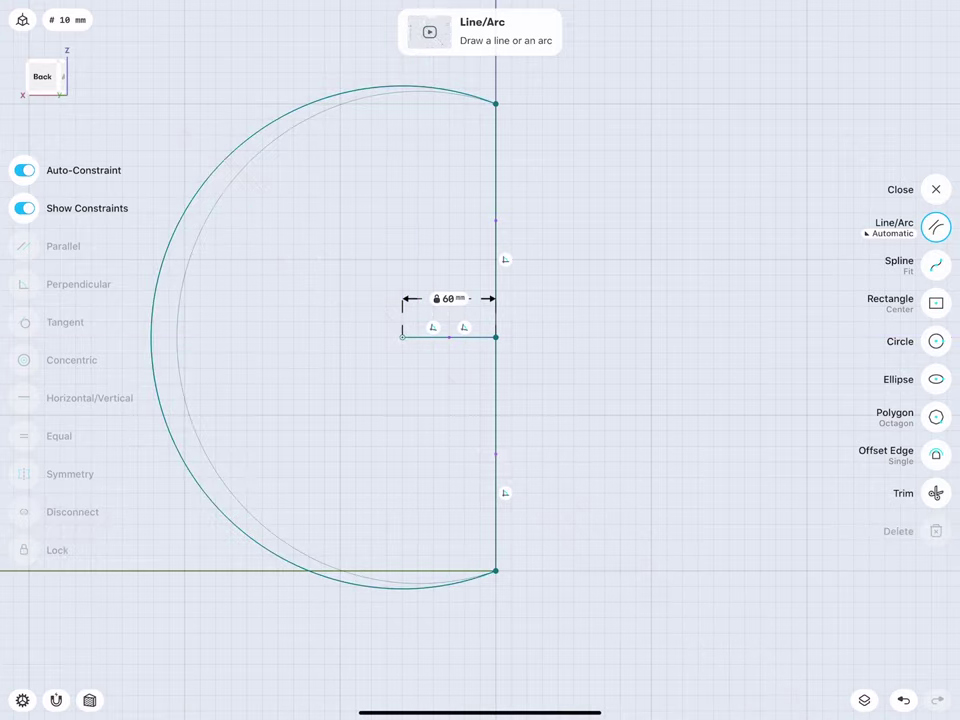
Check the 60 mm centre line, then view the completed profile in 3D.
scroll(327, 340, down, 3)
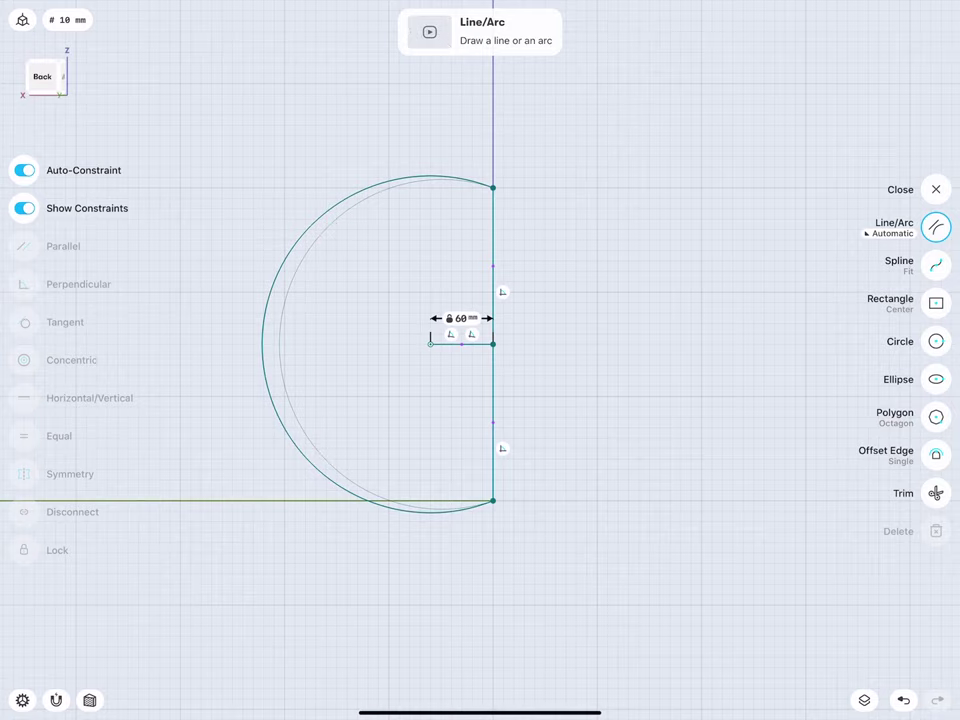
click(461, 343)
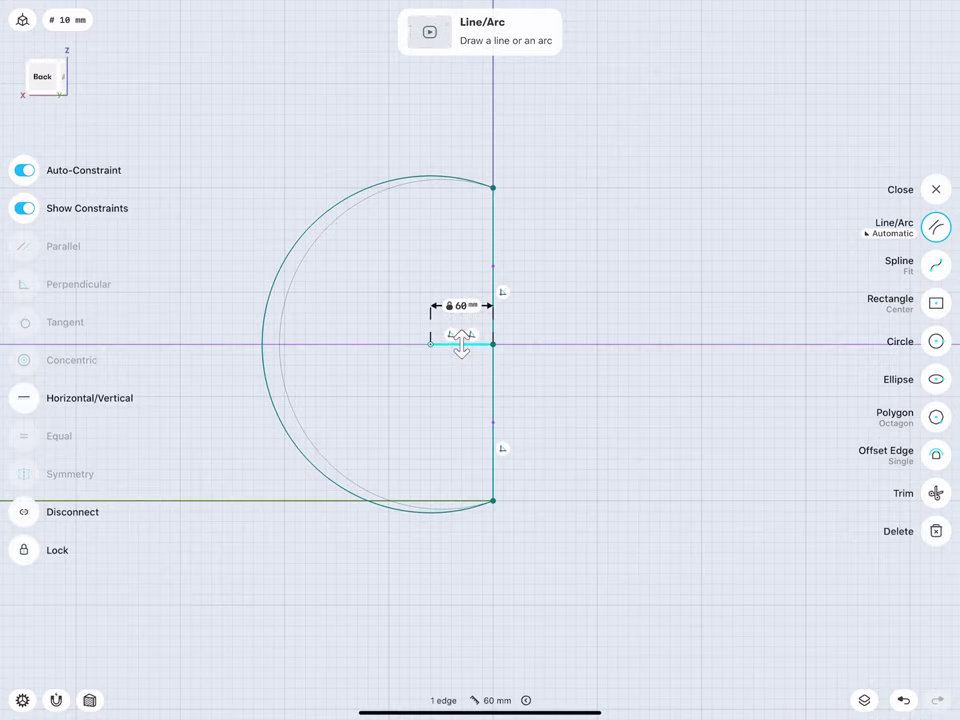
click(705, 396)
scroll(354, 352, down, 3)
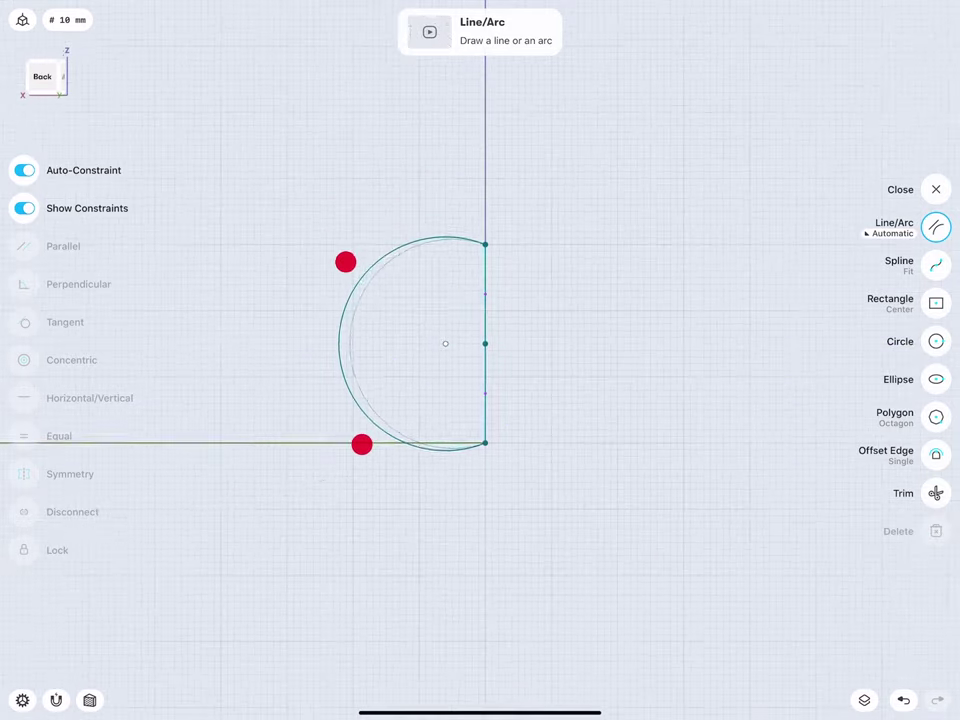
middle_drag(345, 261, 430, 330)
scroll(349, 334, up, 3)
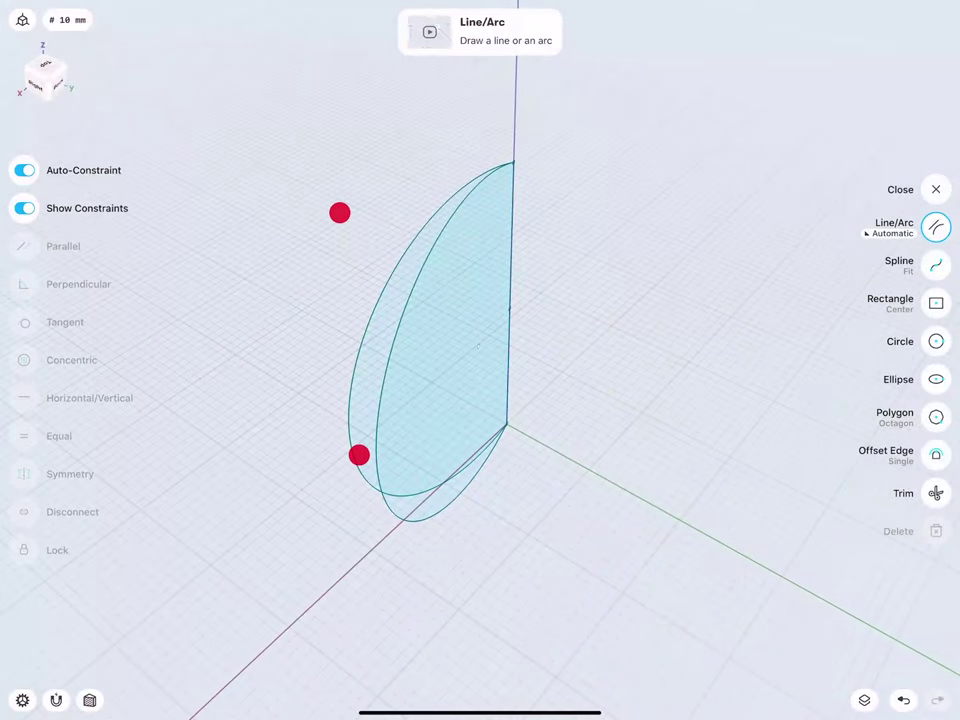
Copy the profile face rotated 10° about its bottom corner.
click(386, 400)
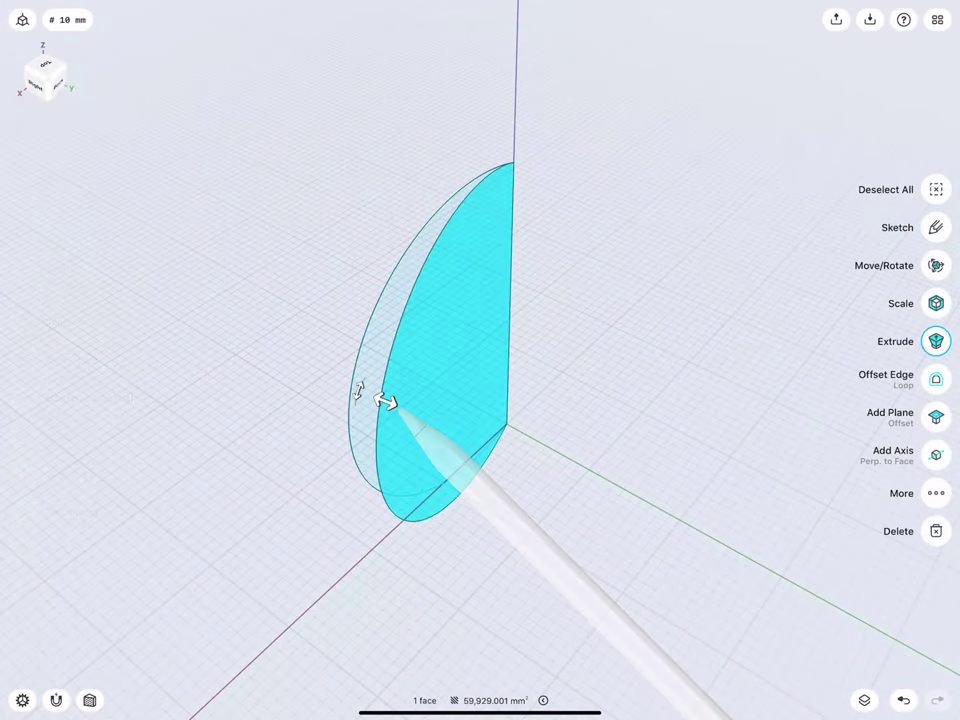
middle_drag(386, 396, 308, 396)
click(937, 265)
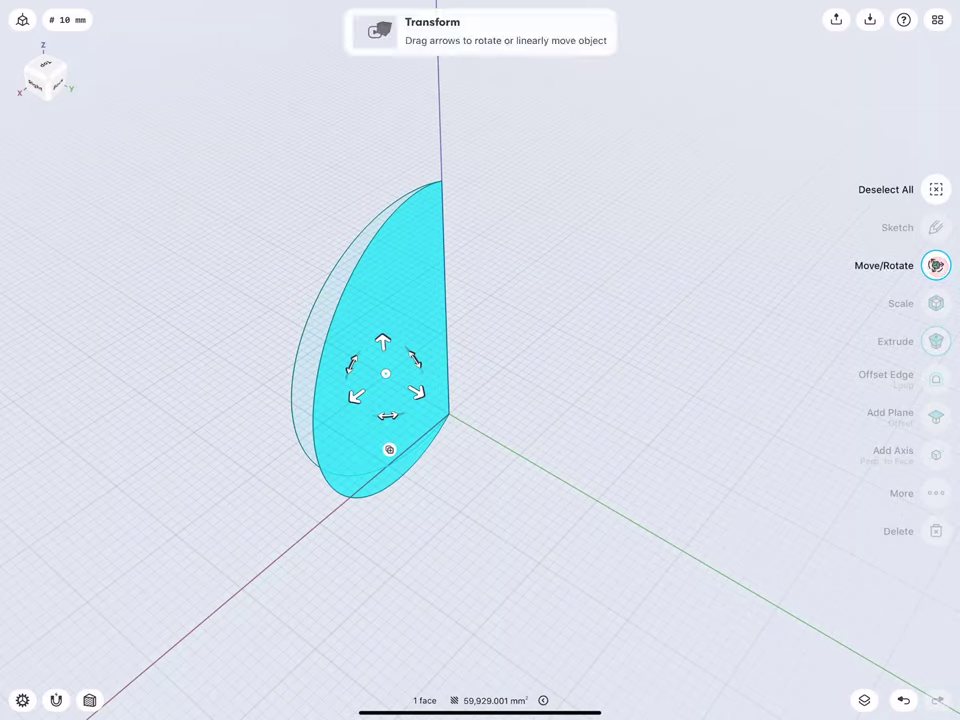
drag(386, 373, 449, 413)
click(457, 492)
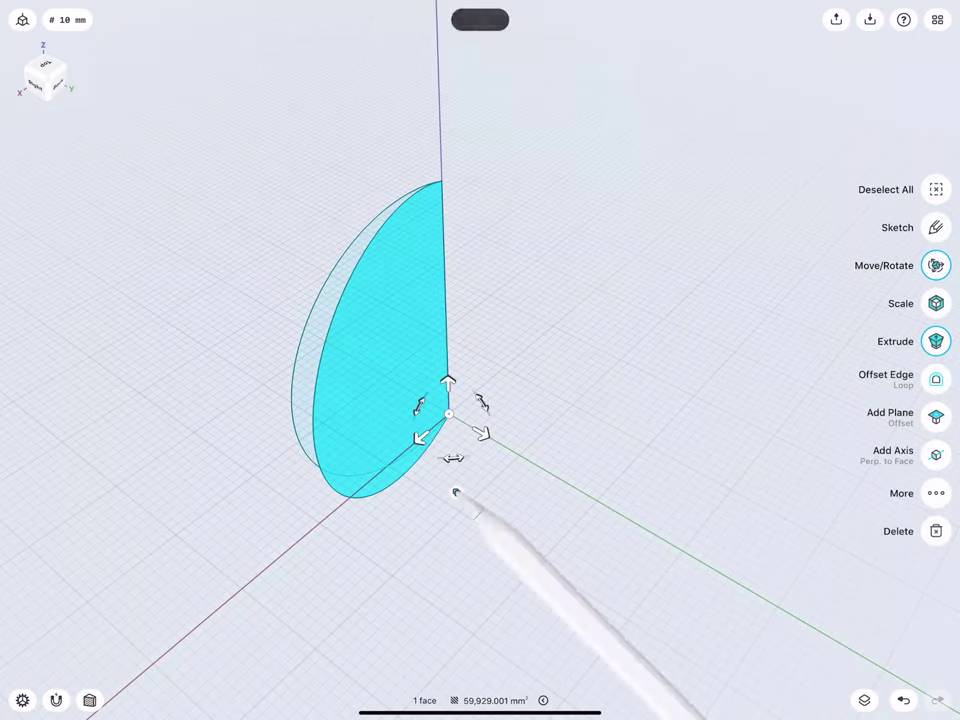
drag(453, 458, 464, 458)
click(476, 490)
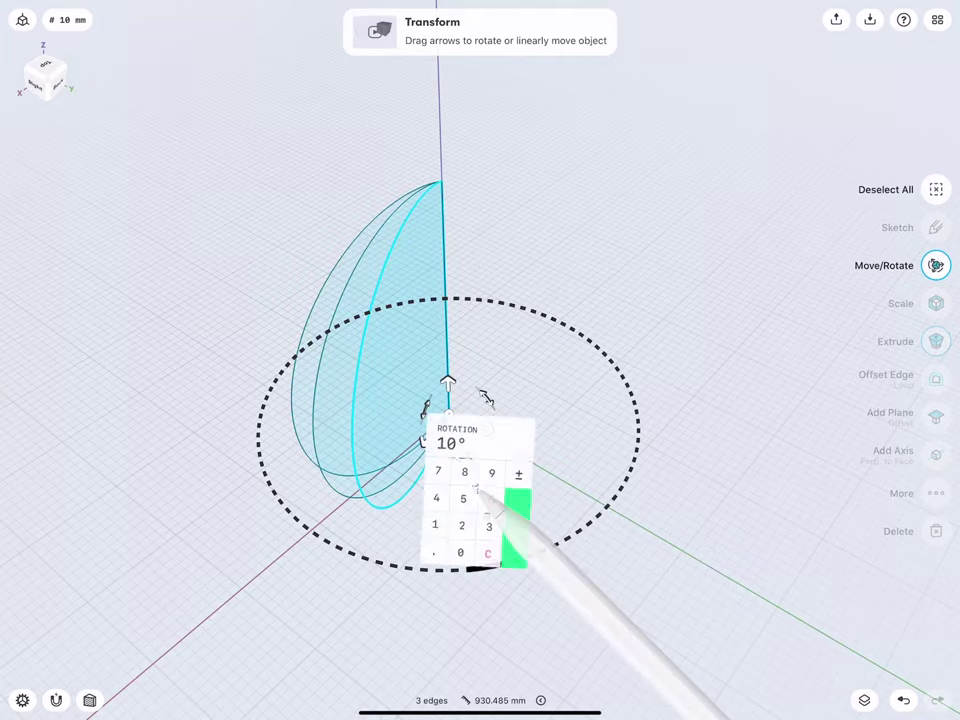
click(518, 530)
click(250, 332)
Add another copy of the profile face rotated 30° about the same bottom corner.
click(302, 326)
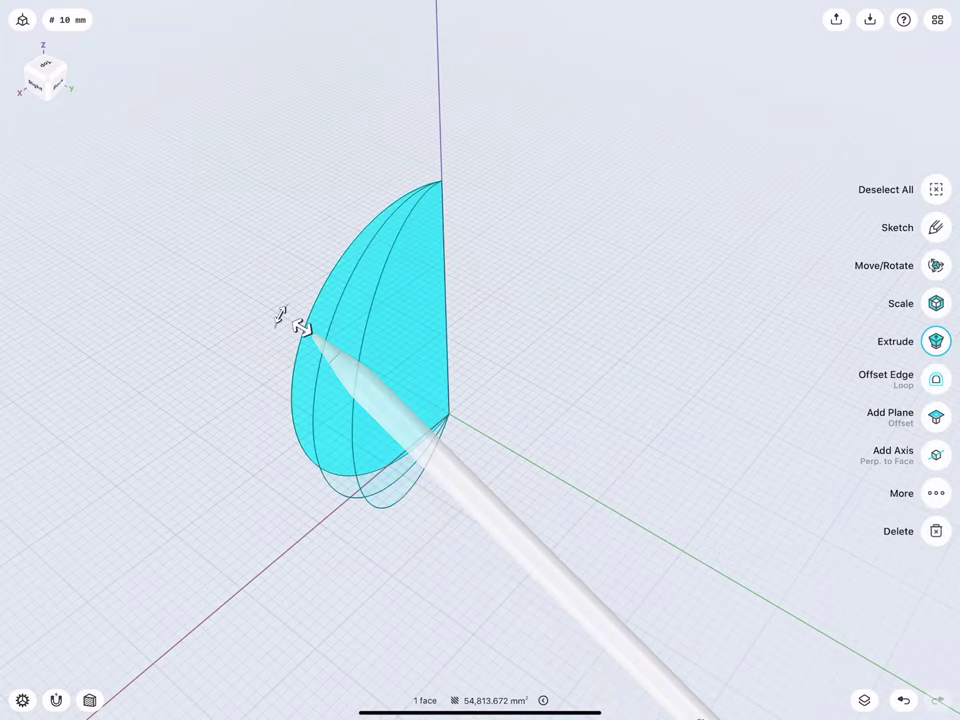
click(935, 265)
drag(374, 362, 449, 413)
click(407, 407)
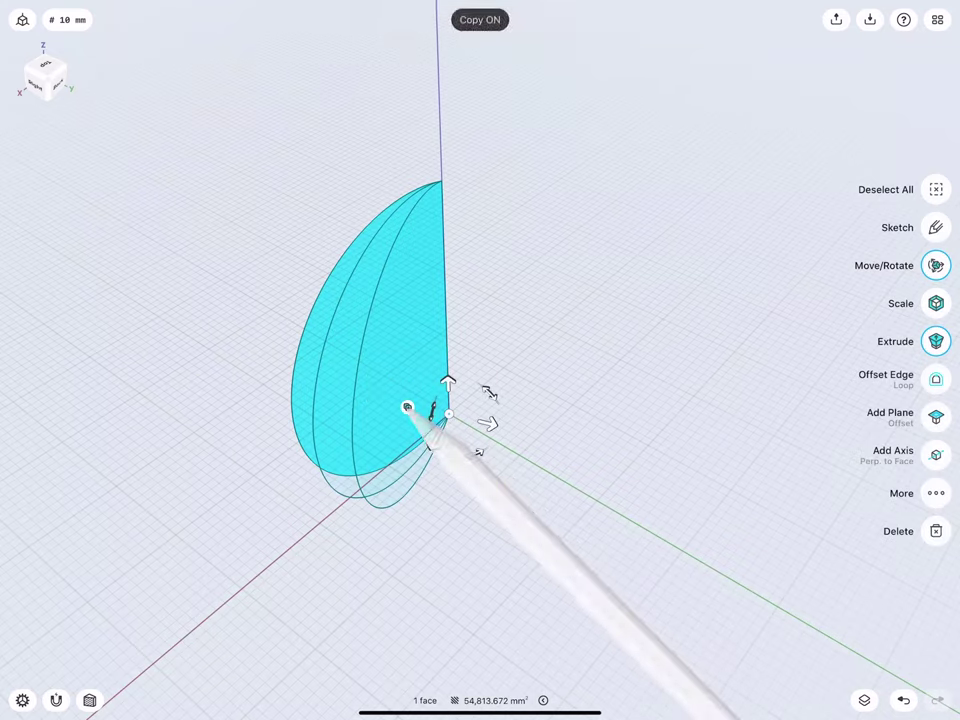
drag(474, 453, 499, 437)
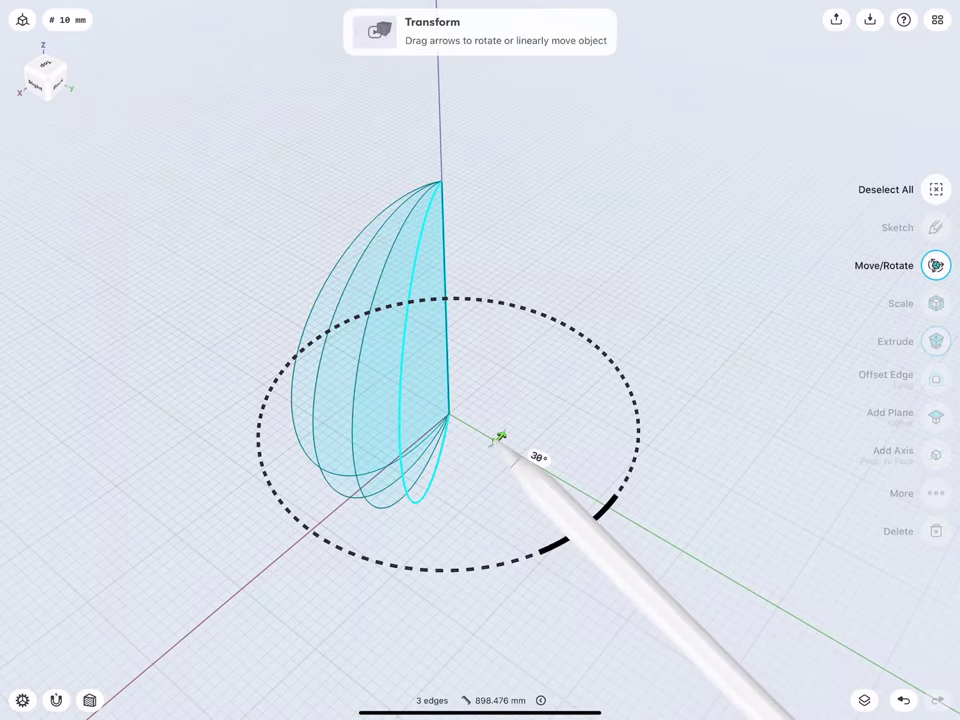
click(538, 457)
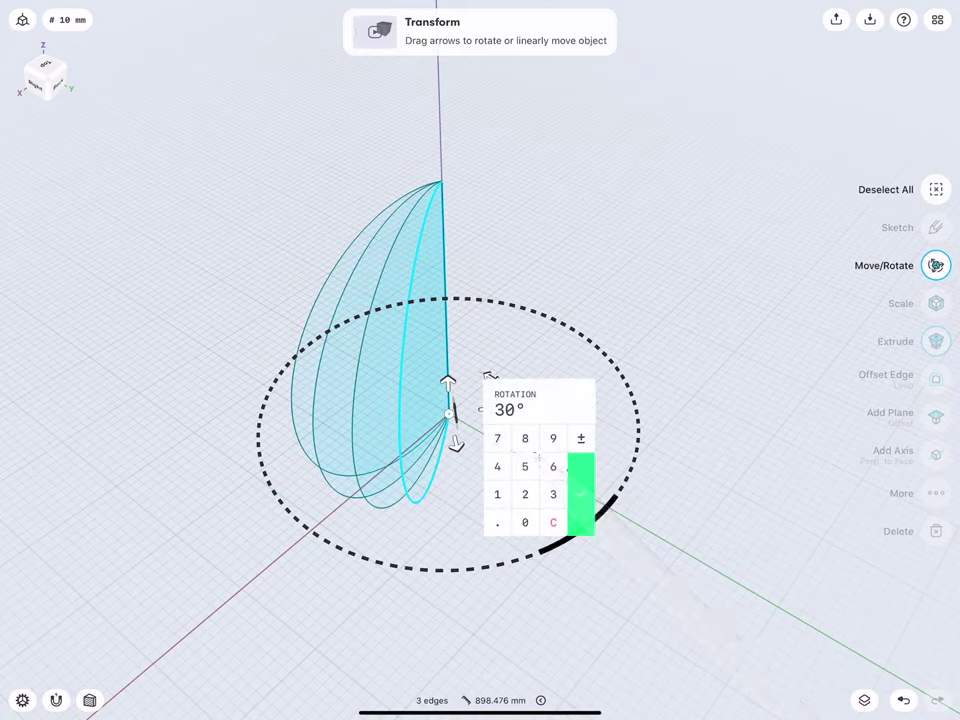
click(581, 493)
click(225, 343)
middle_drag(271, 410, 288, 436)
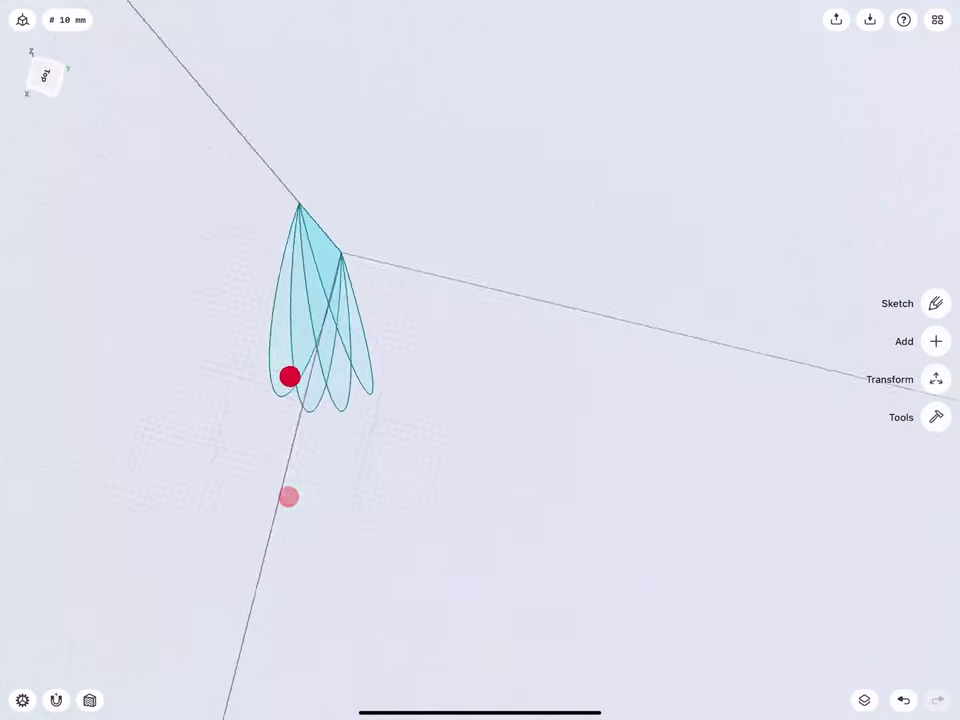
mouse_move(289, 376)
middle_down()
mouse_move(296, 424)
mouse_move(281, 251)
mouse_move(304, 245)
mouse_move(285, 184)
mouse_move(274, 313)
mouse_move(369, 241)
mouse_move(310, 287)
mouse_move(334, 246)
middle_up()
Loft through the three fanned half-disc profile faces into a solid wedge body.
click(936, 417)
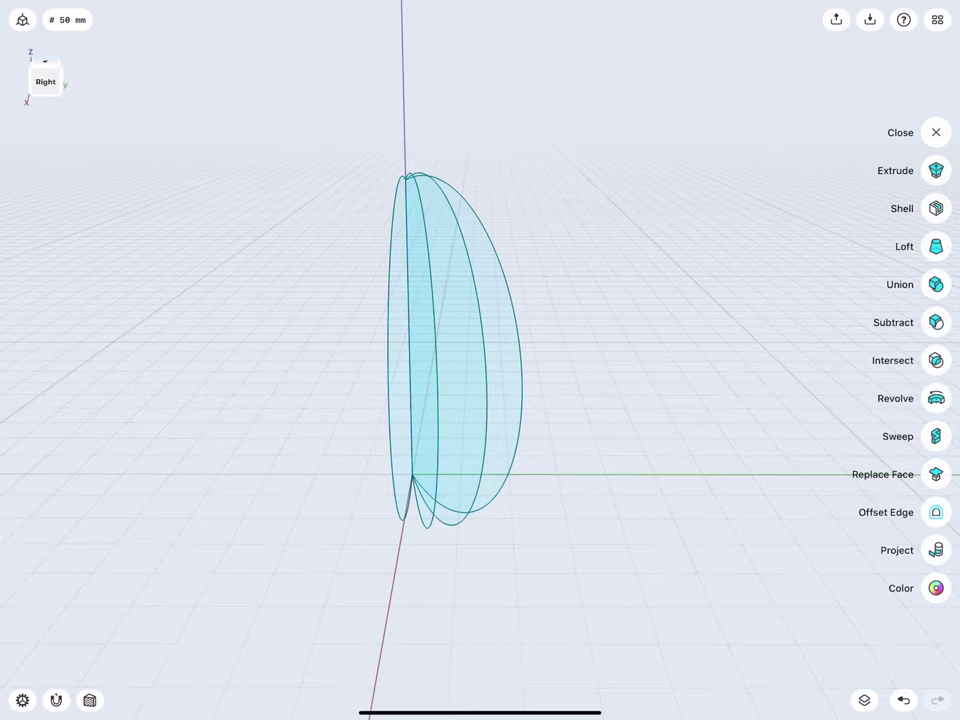
click(936, 246)
middle_drag(340, 290, 378, 282)
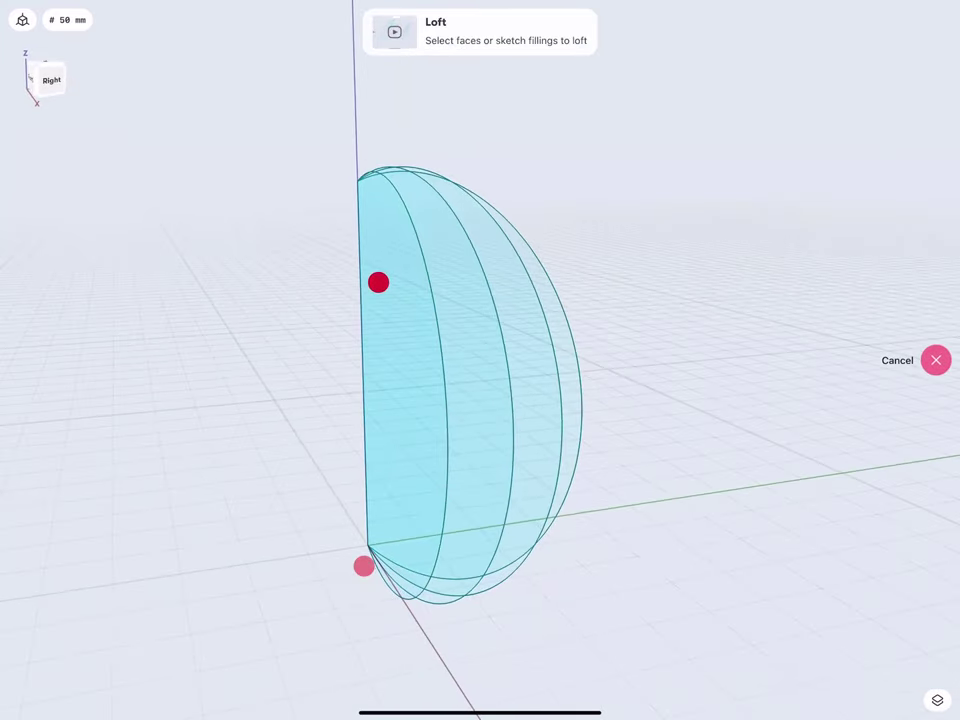
click(401, 399)
click(480, 394)
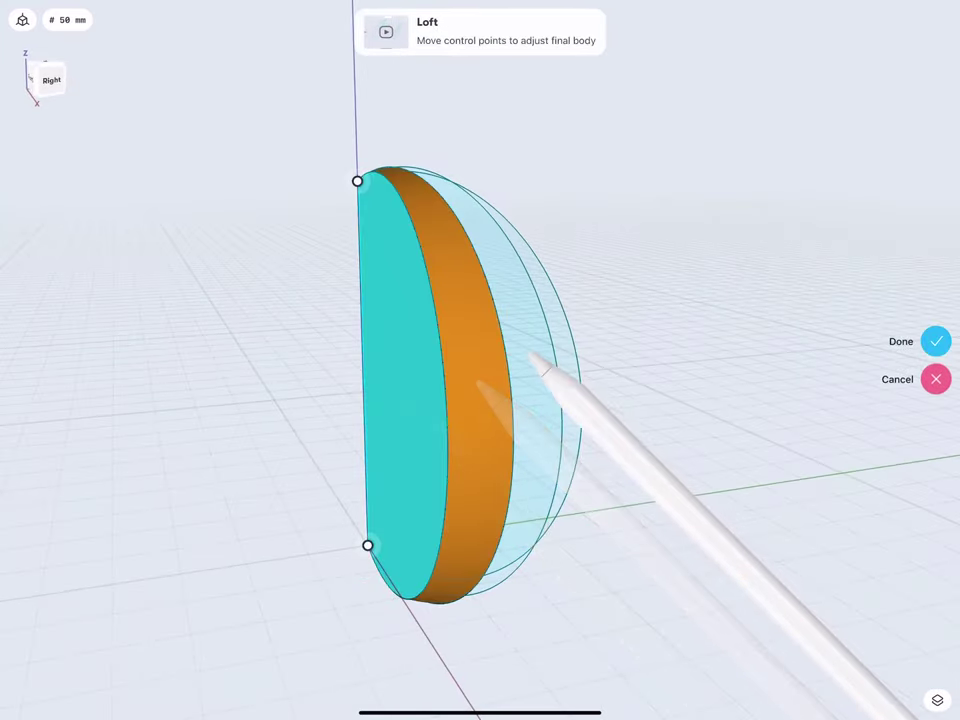
middle_drag(420, 300, 349, 281)
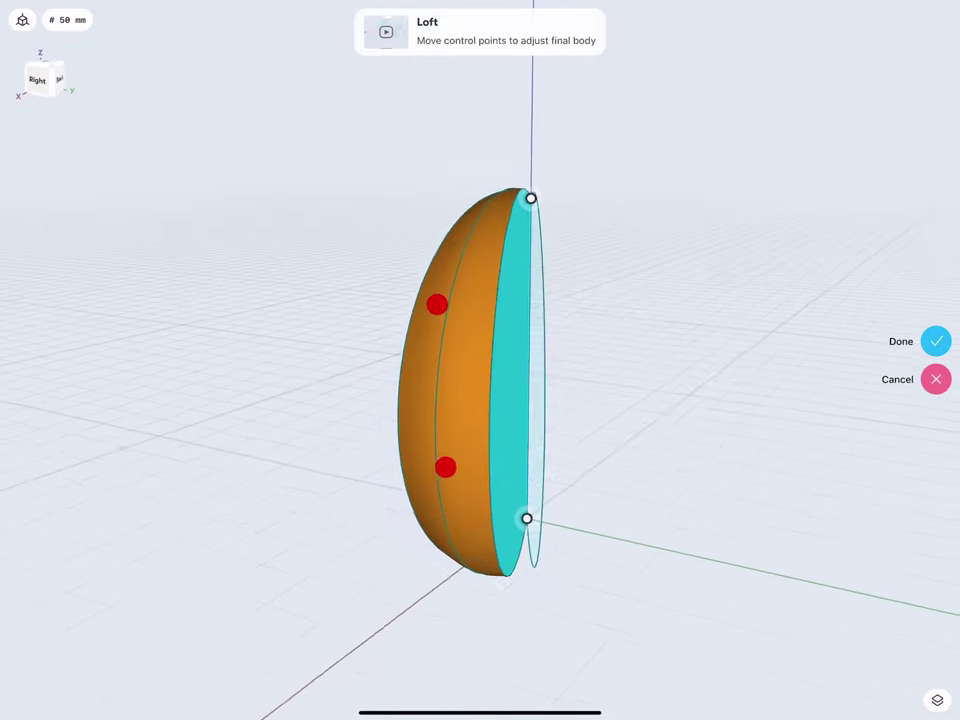
middle_drag(437, 304, 464, 300)
click(540, 370)
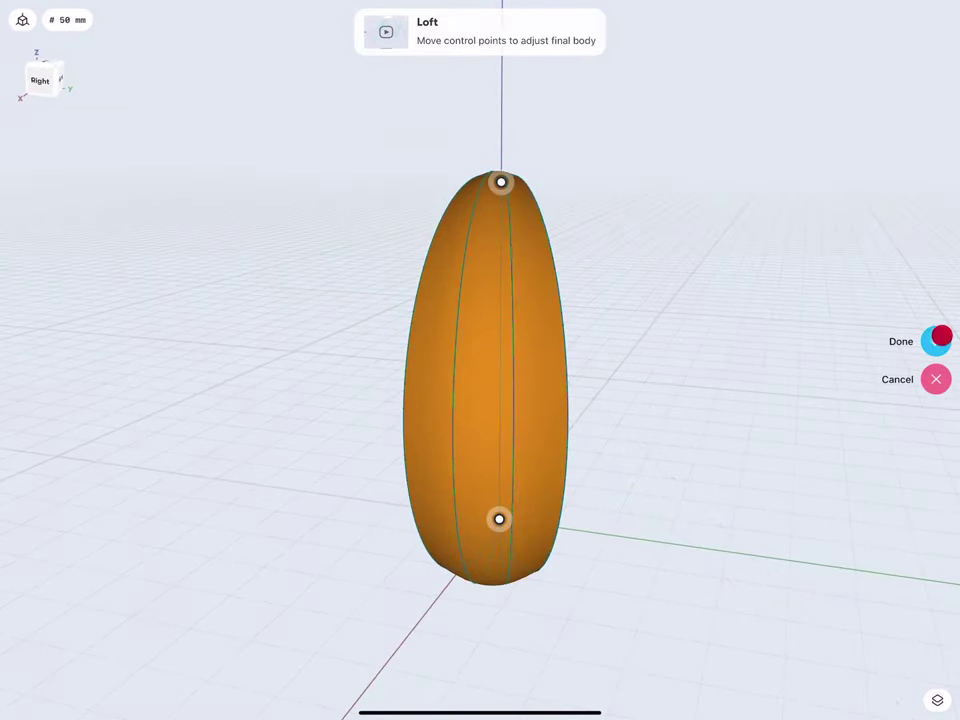
click(941, 338)
mouse_move(433, 326)
middle_down()
mouse_move(516, 319)
mouse_move(370, 322)
mouse_move(464, 319)
middle_up()
mouse_move(313, 274)
middle_down()
mouse_move(227, 279)
mouse_move(340, 286)
middle_up()
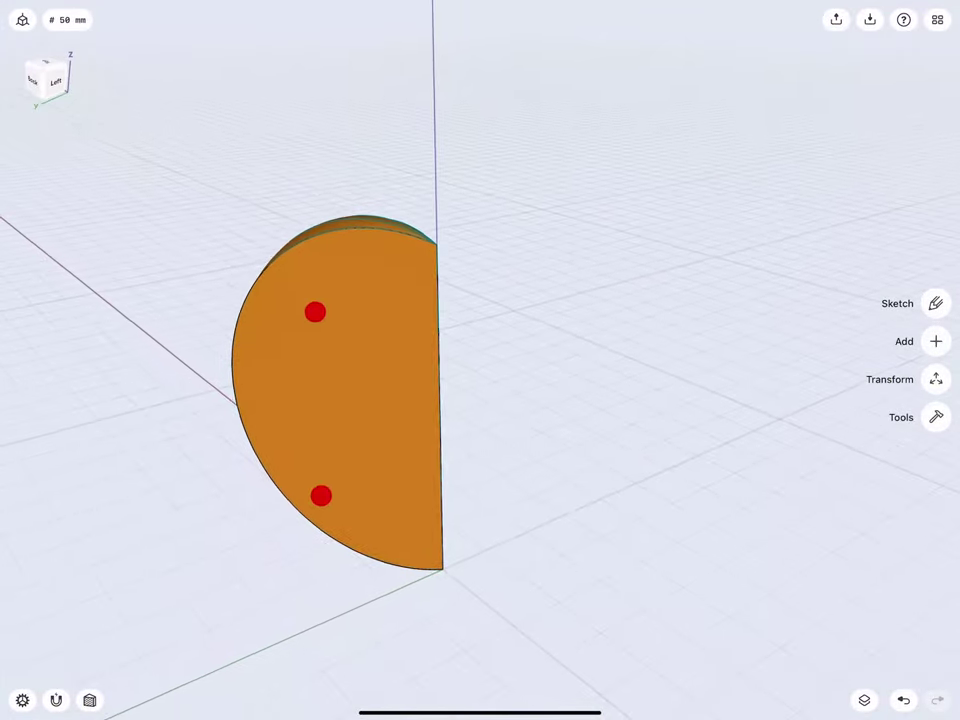
Start a shell on the wedge body, choosing its flat half-disc face to leave open.
click(937, 416)
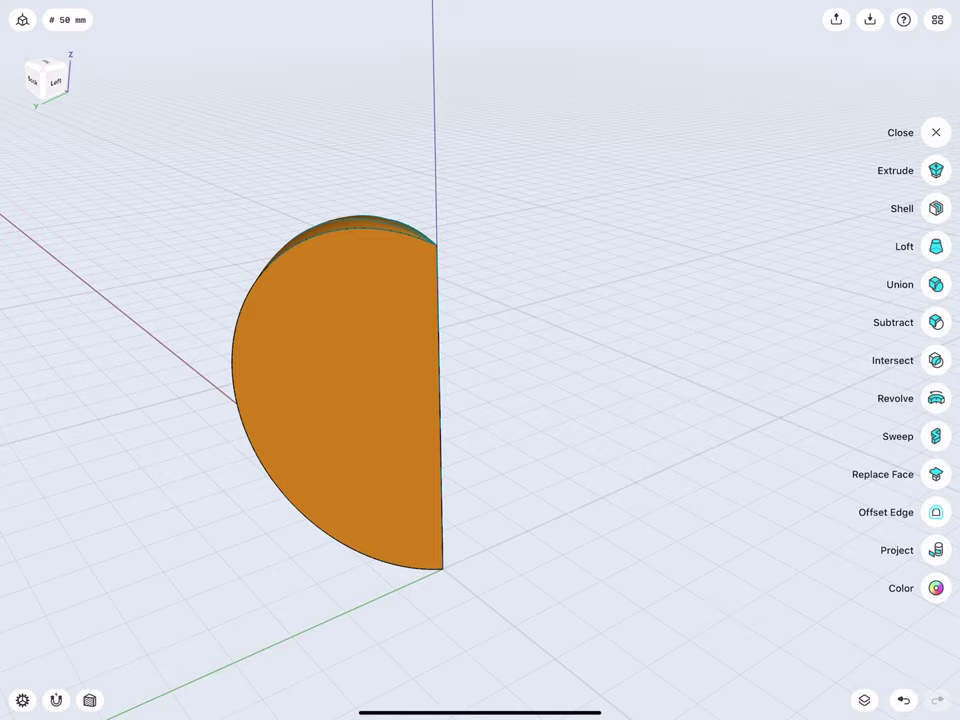
click(936, 208)
click(430, 380)
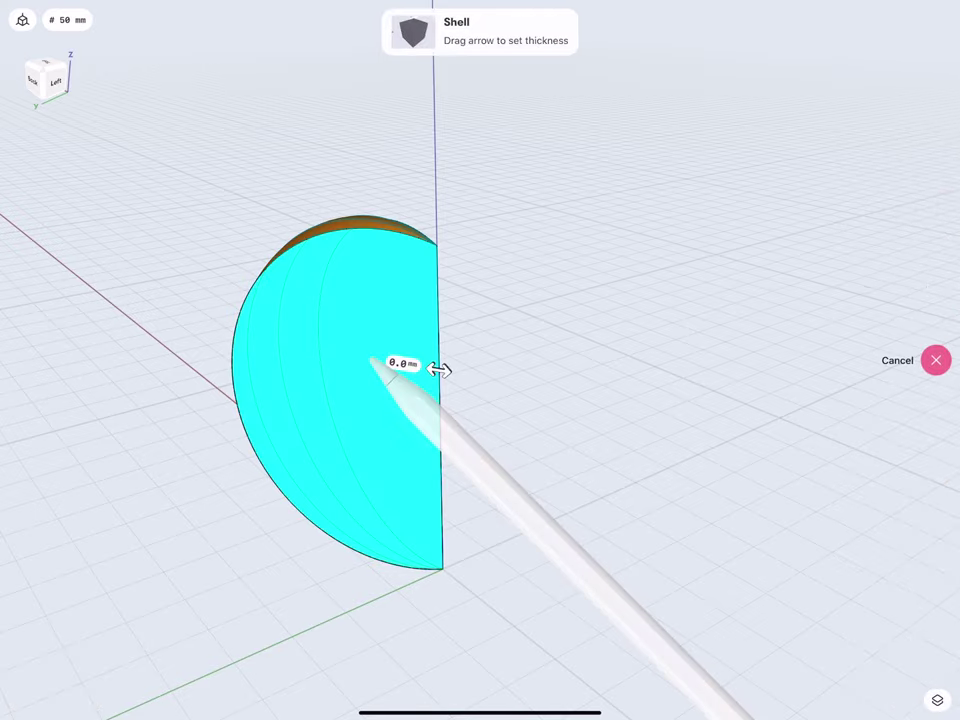
scroll(325, 350, down, 2)
middle_drag(304, 258, 236, 245)
click(334, 222)
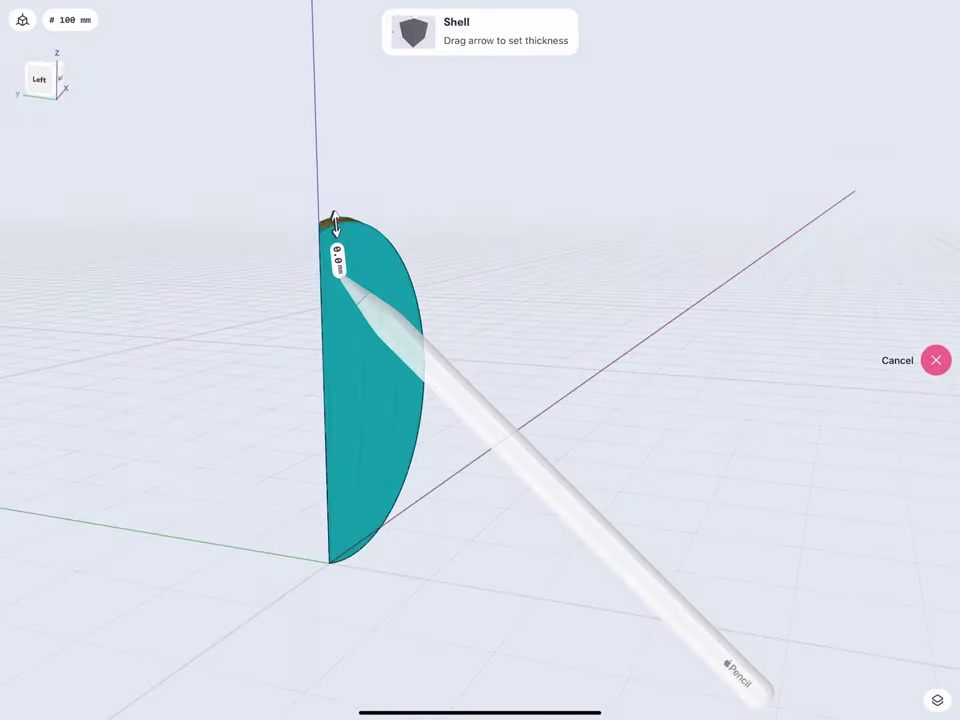
scroll(333, 340, up, 3)
Set the shell wall thickness to −20 mm and confirm it.
drag(381, 204, 380, 178)
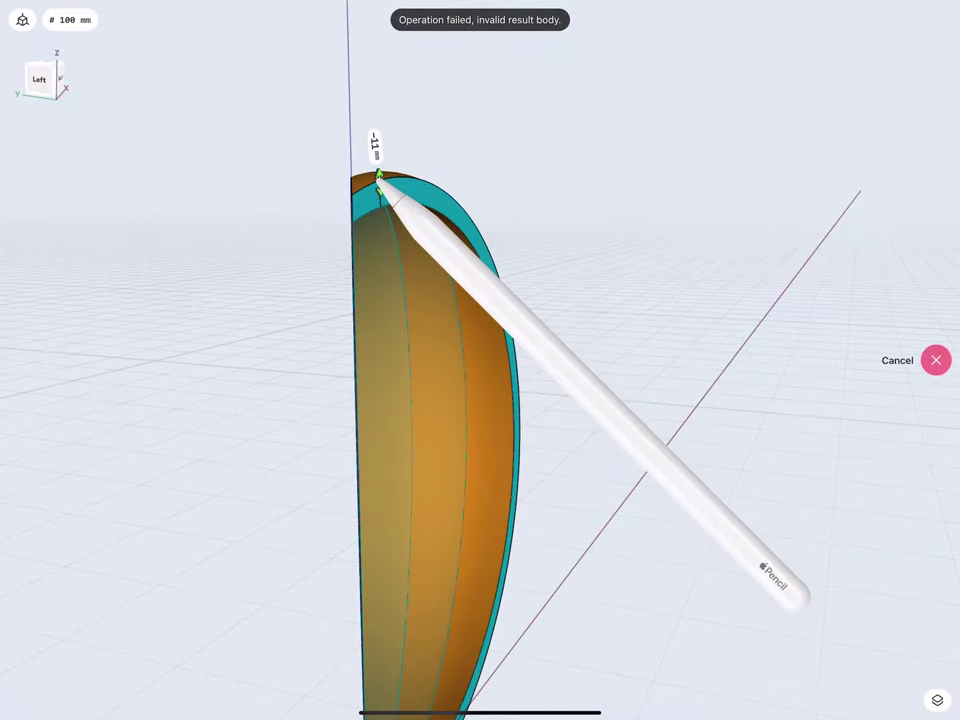
mouse_move(378, 176)
mouse_down()
mouse_move(375, 157)
mouse_move(238, 141)
mouse_up()
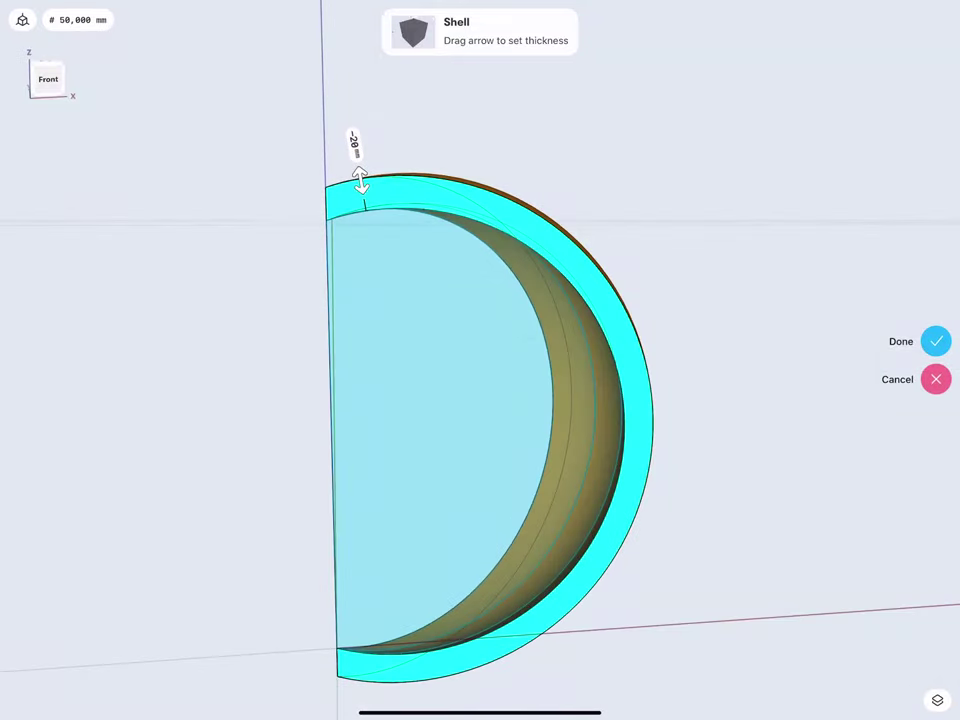
click(354, 143)
click(360, 178)
click(936, 341)
drag(317, 159, 294, 208)
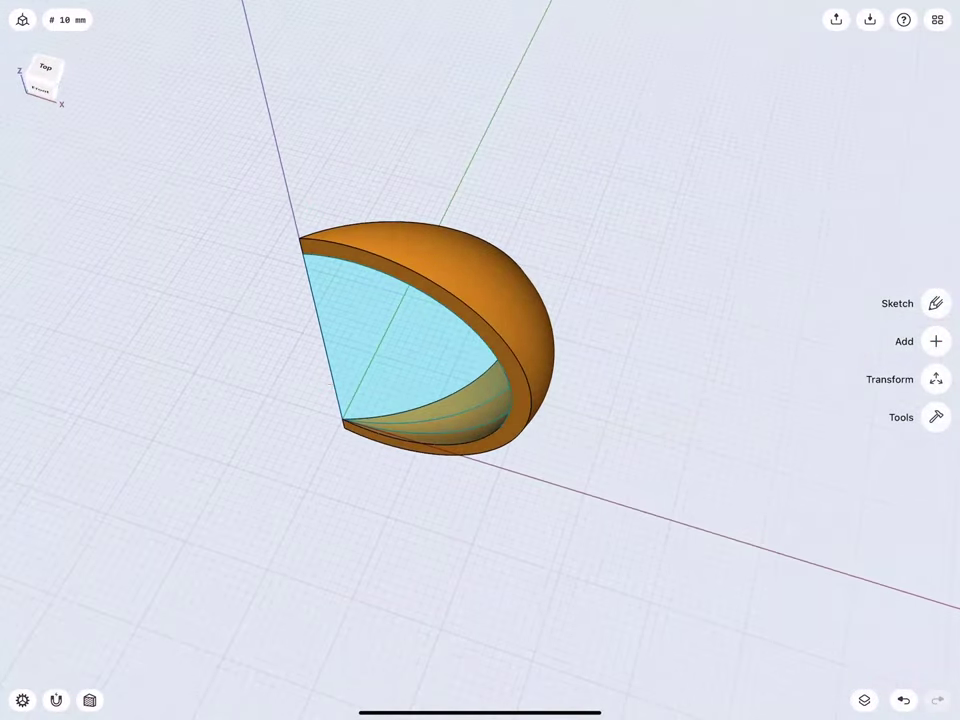
Rotate a copy of the hollow shell body −30° about its bottom corner.
click(437, 305)
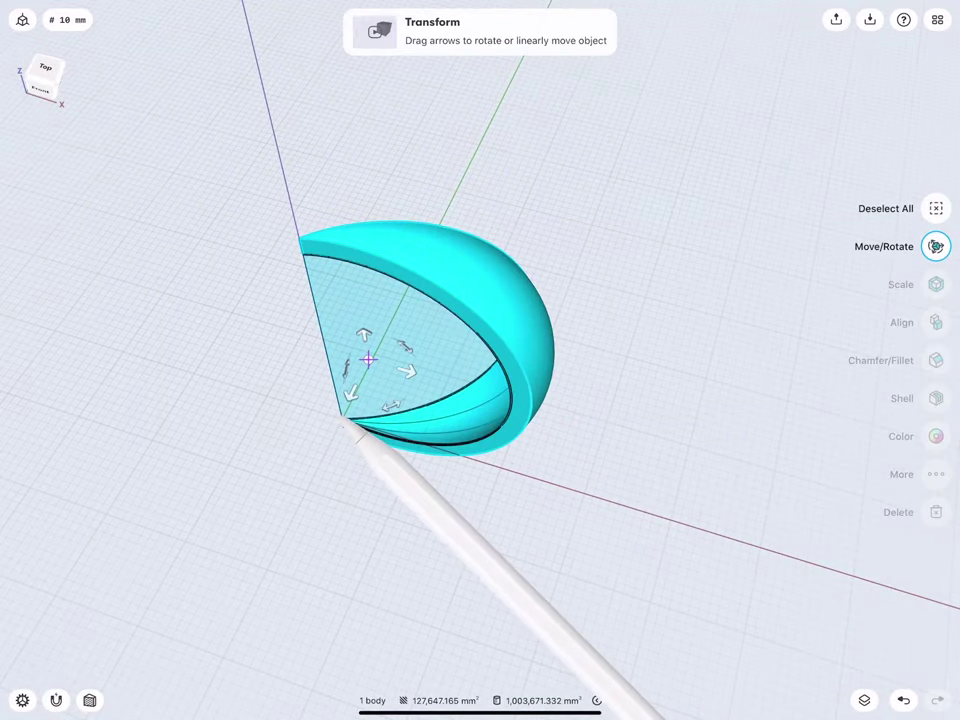
click(343, 422)
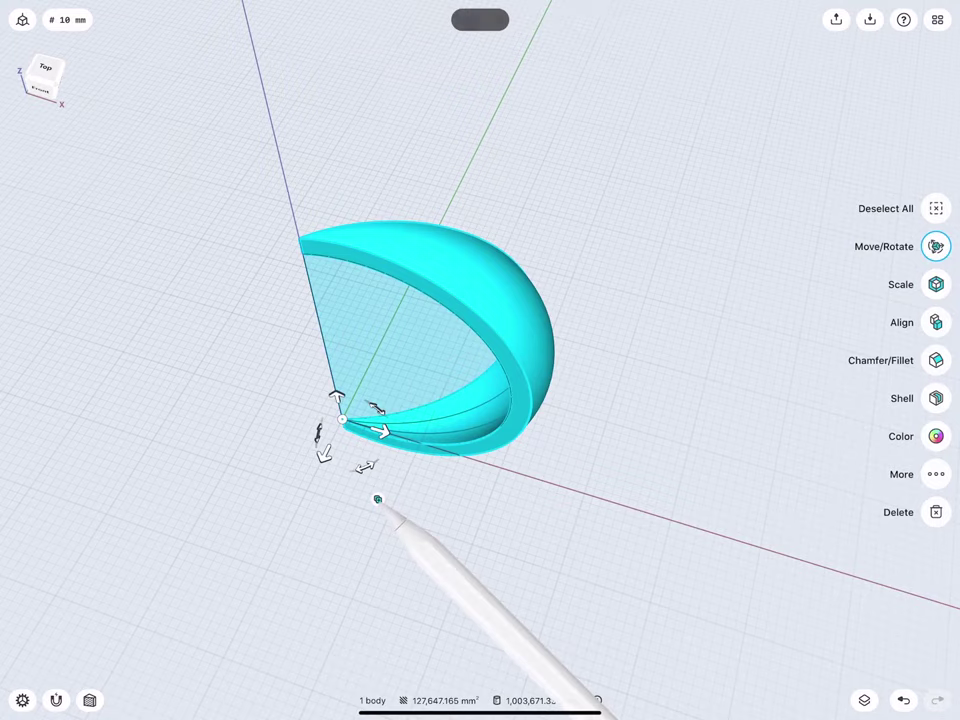
drag(378, 498, 333, 474)
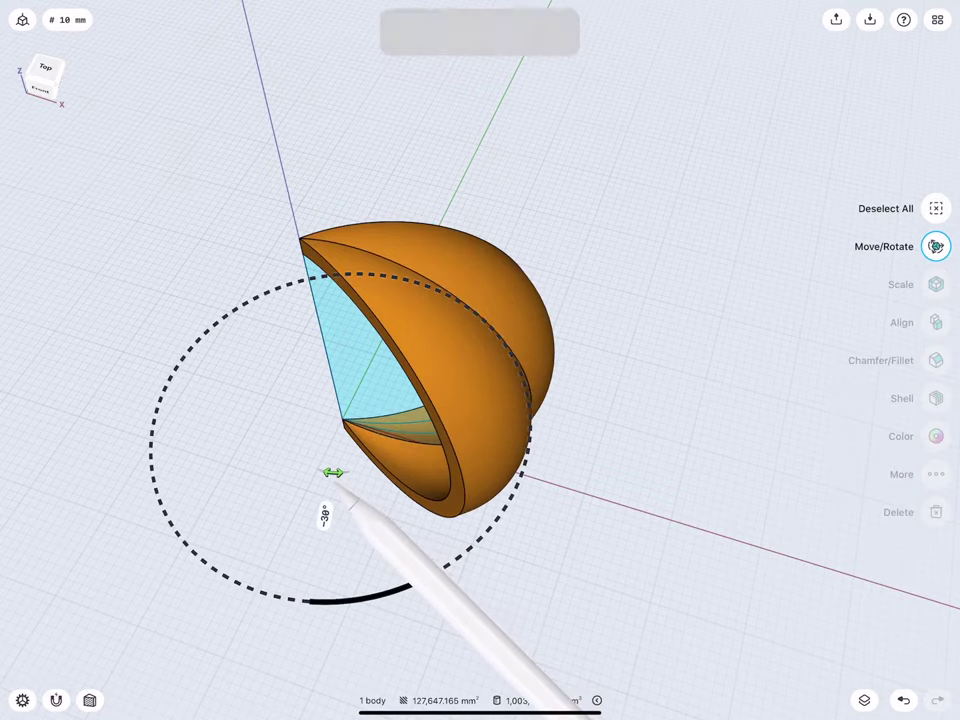
scroll(256, 413, down, 5)
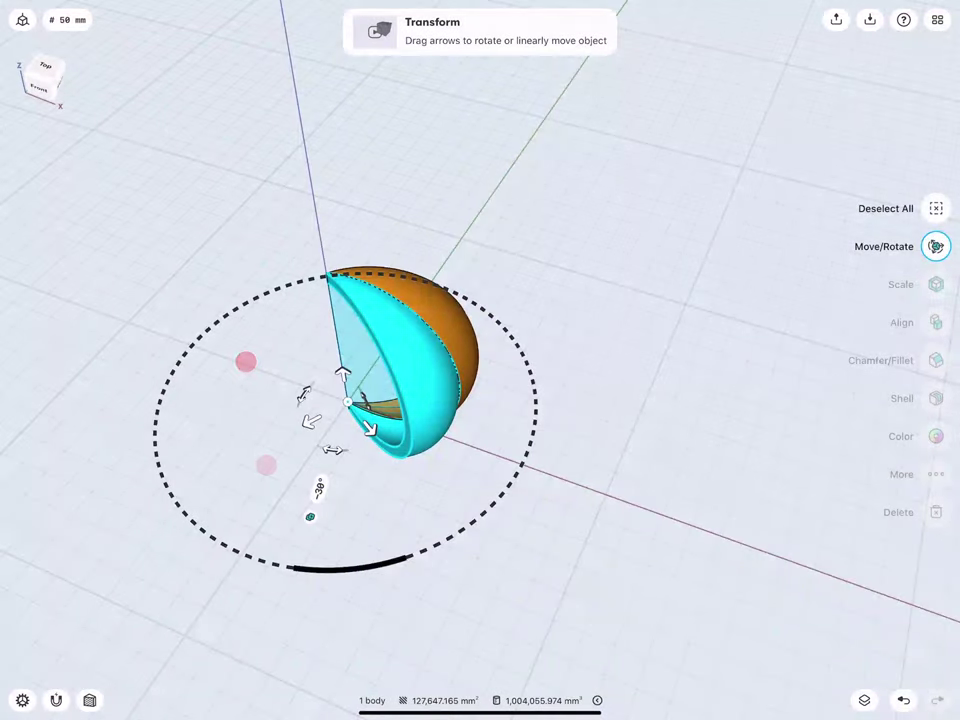
Rotate a copy of the other shell piece to −120° around the vertical axis.
click(438, 305)
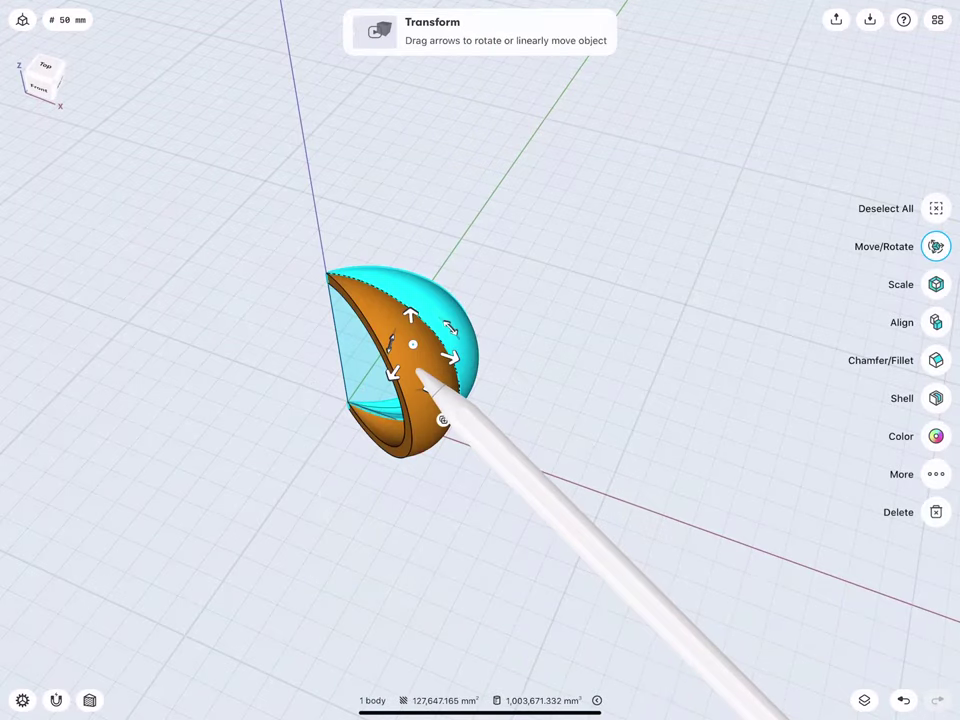
drag(418, 378, 348, 401)
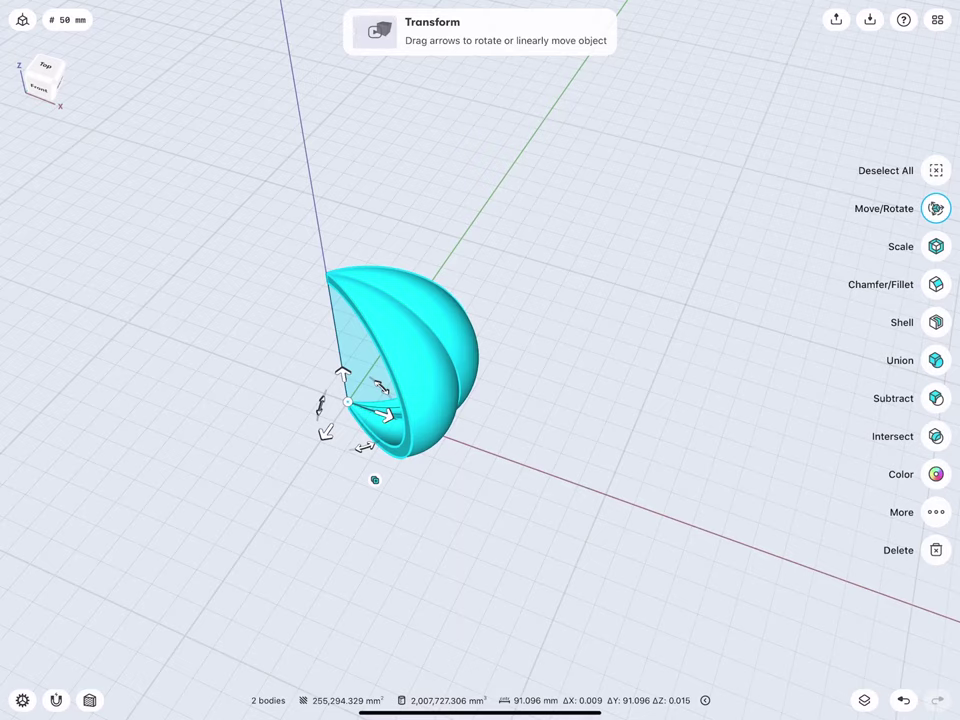
drag(375, 479, 247, 488)
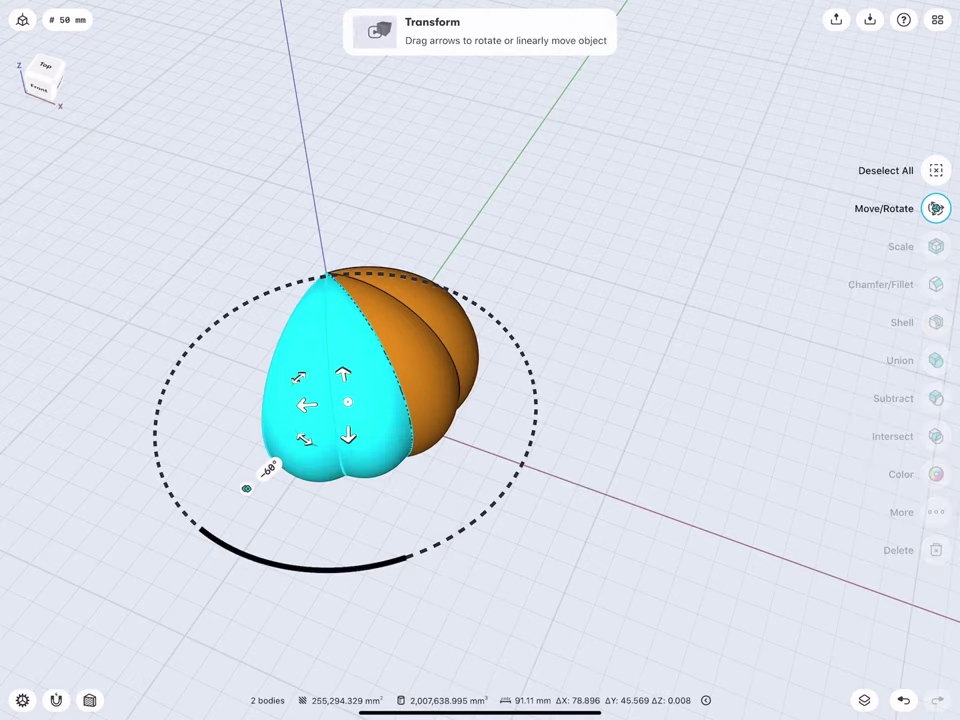
click(268, 469)
click(308, 500)
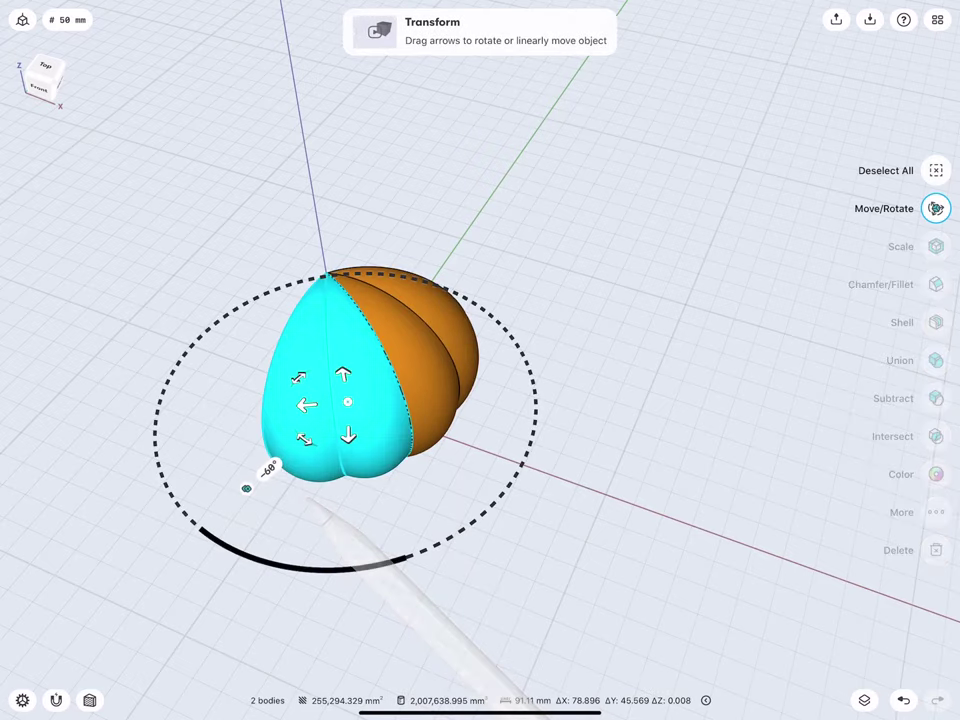
drag(247, 488, 212, 385)
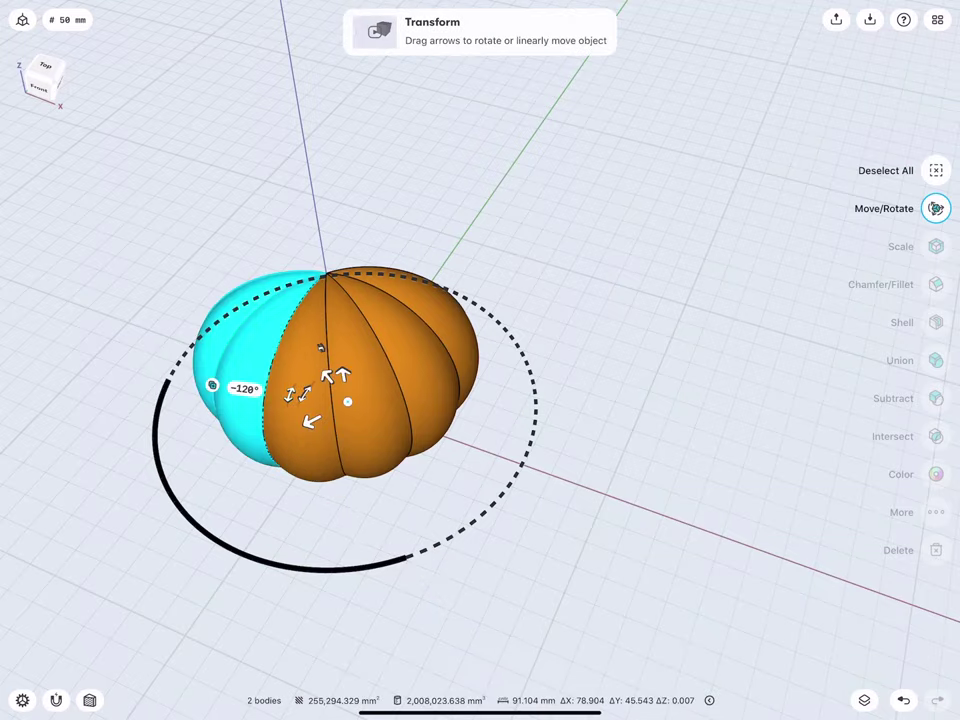
middle_drag(281, 493, 398, 494)
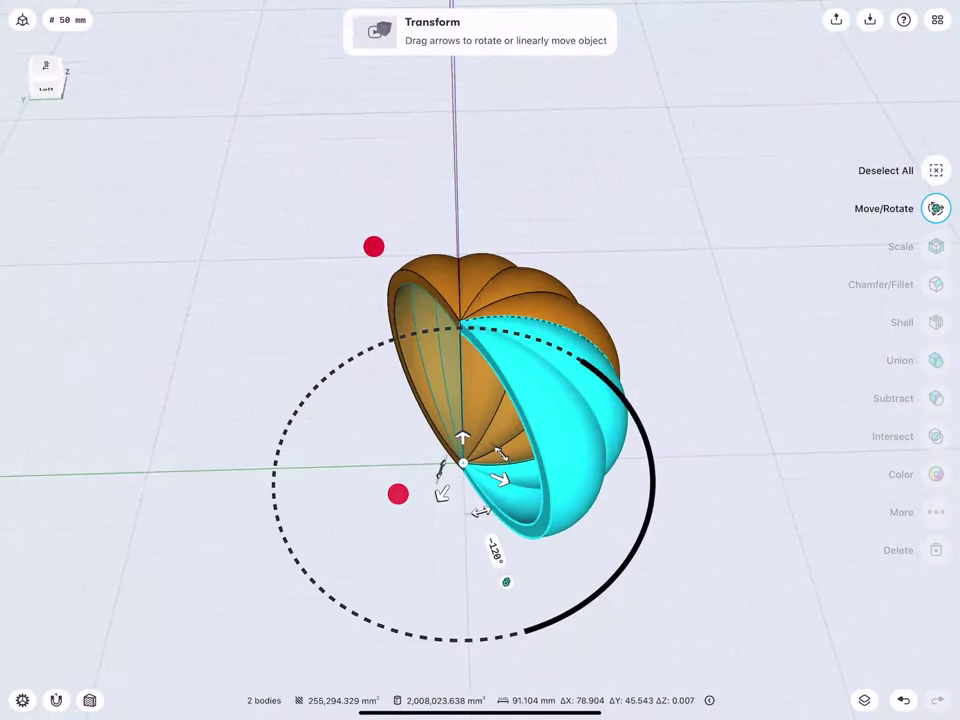
click(373, 245)
Select all six pumpkin segment bodies in the Items list.
middle_drag(362, 272, 371, 268)
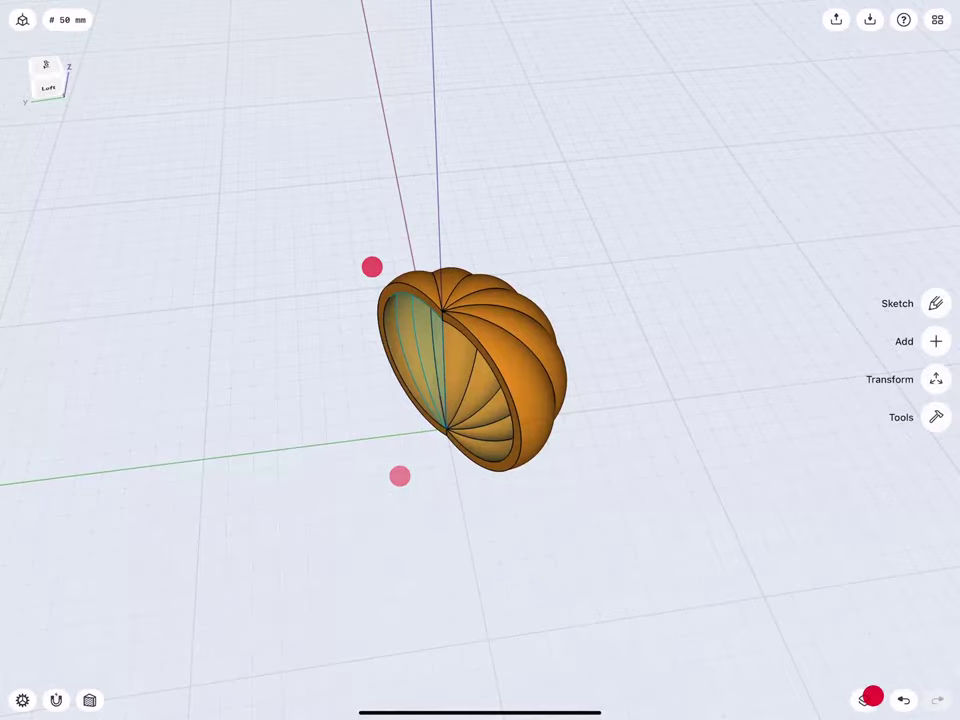
click(865, 700)
drag(842, 242, 846, 53)
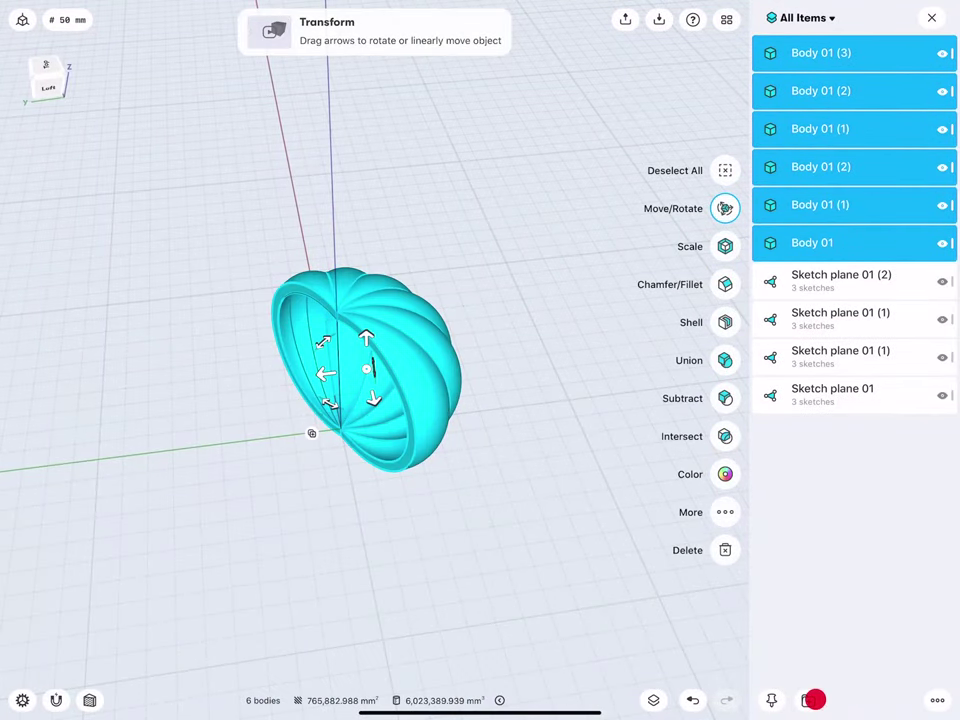
Group the six bodies into Folder 01 and mirror them across the plane at the apex.
click(812, 700)
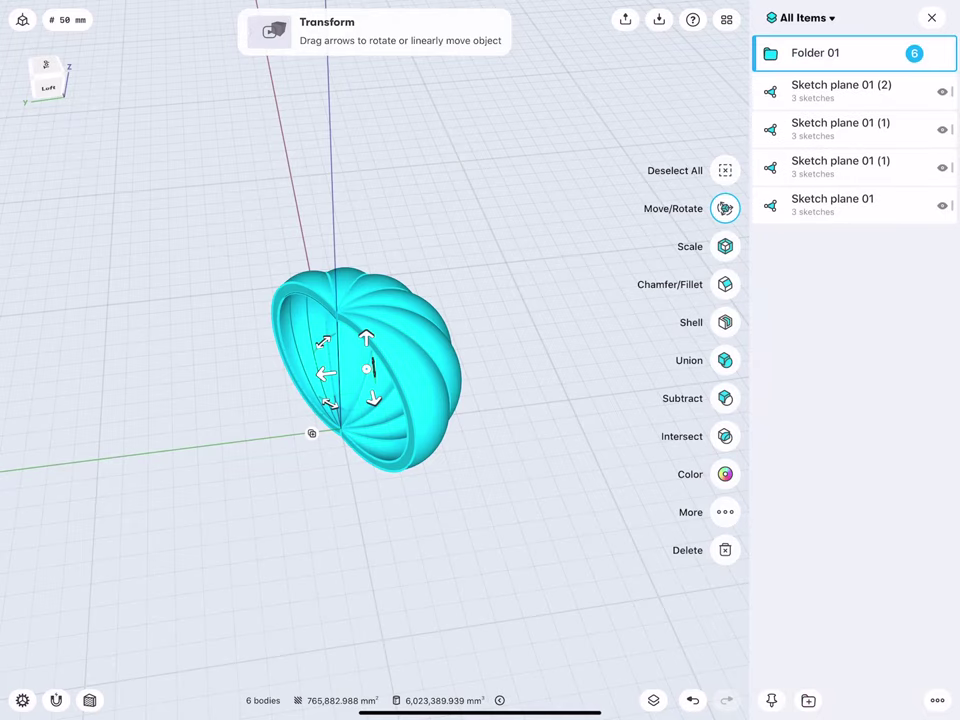
click(931, 17)
scroll(400, 367, up, 3)
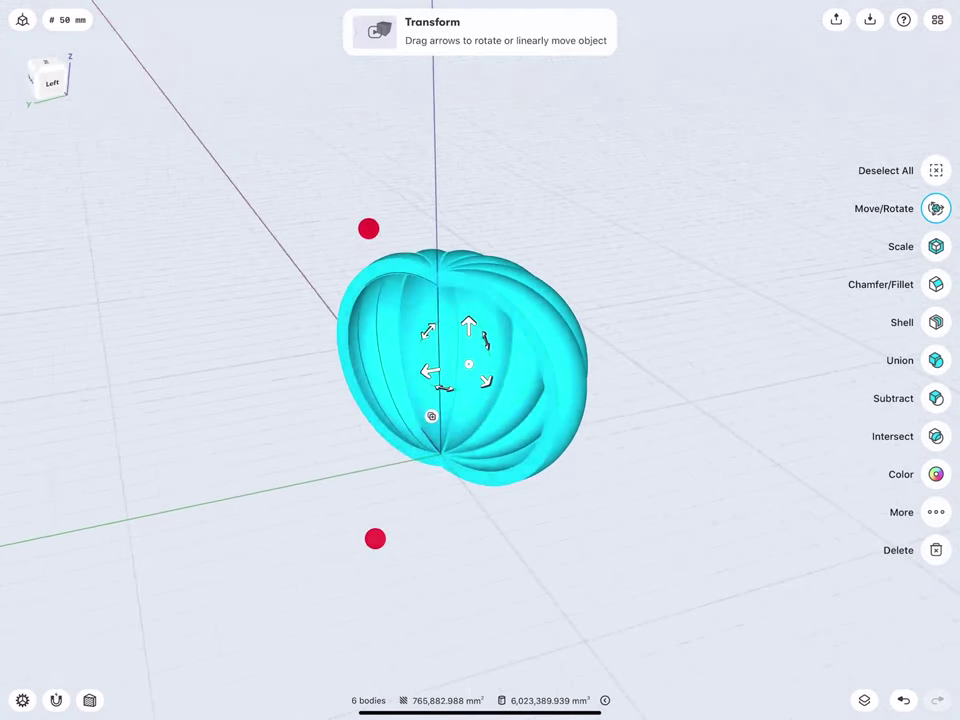
click(936, 512)
click(775, 522)
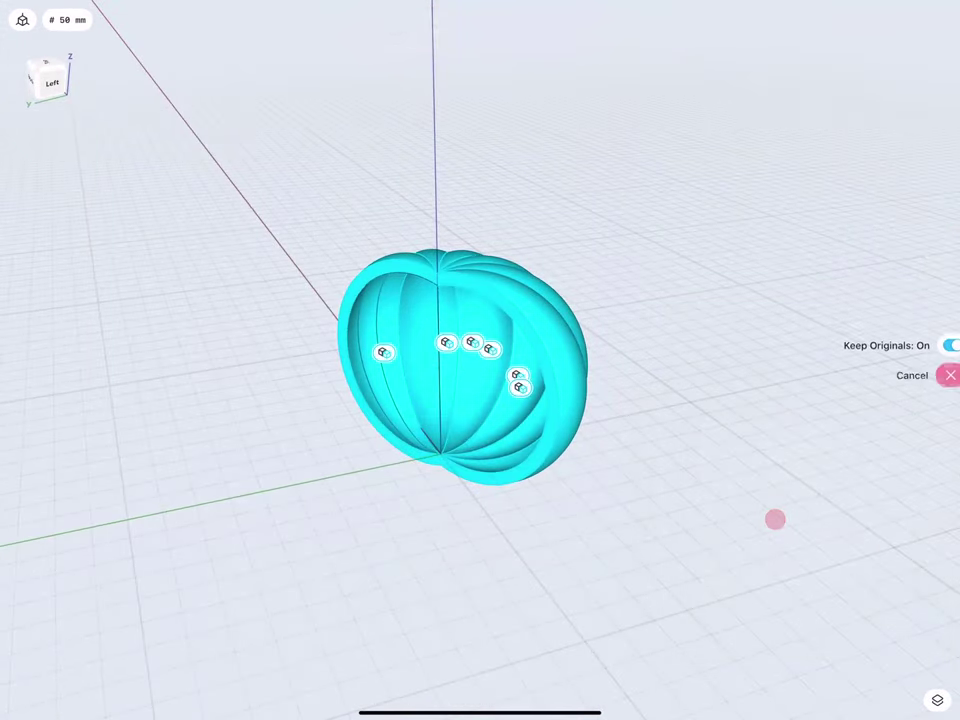
drag(440, 430, 375, 552)
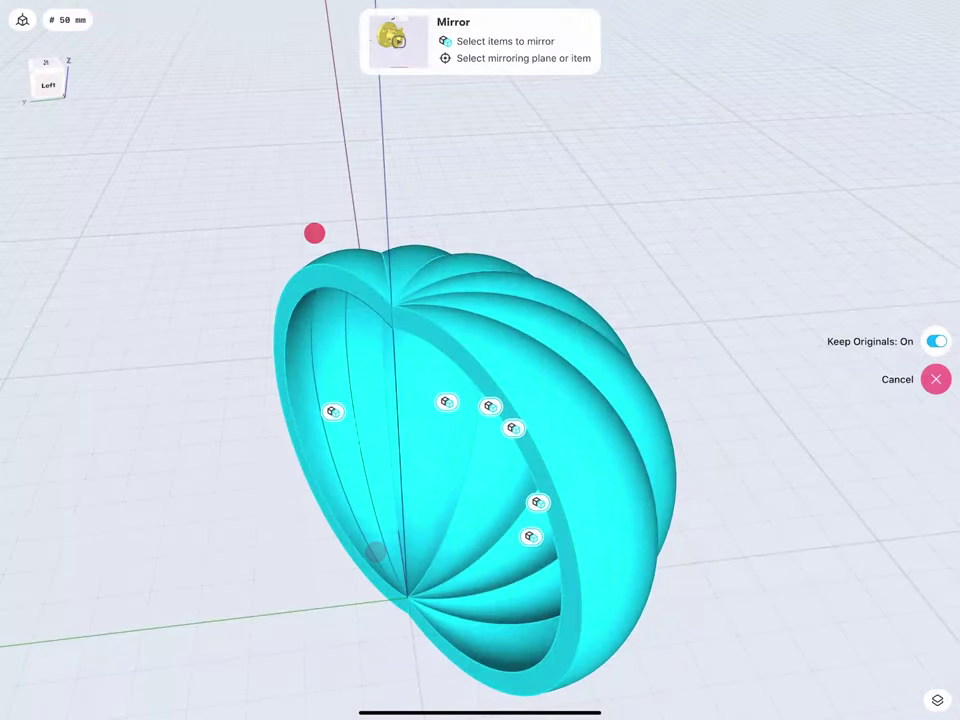
click(372, 302)
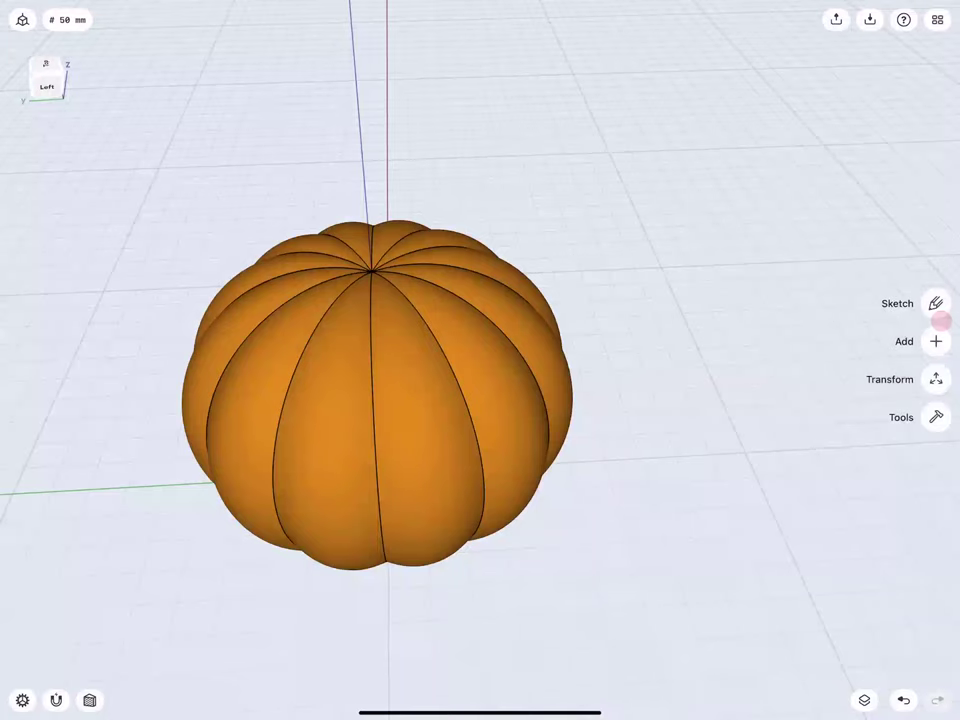
Select Folder 01 and union all twelve segments into one ribbed pumpkin body.
scroll(328, 370, up, 3)
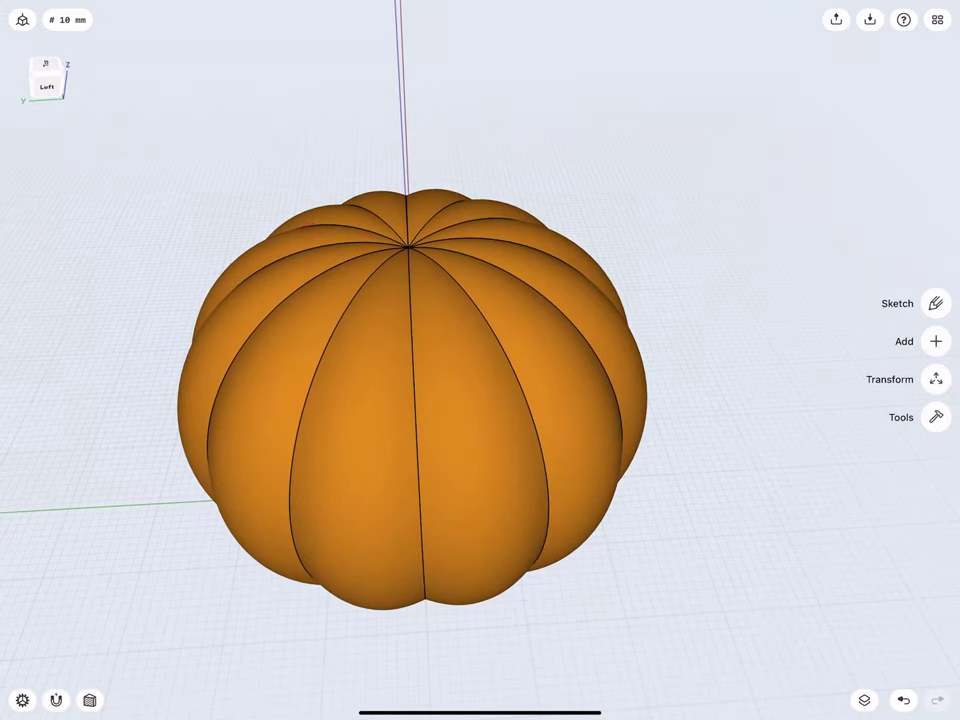
scroll(265, 340, down, 3)
middle_drag(265, 340, 336, 360)
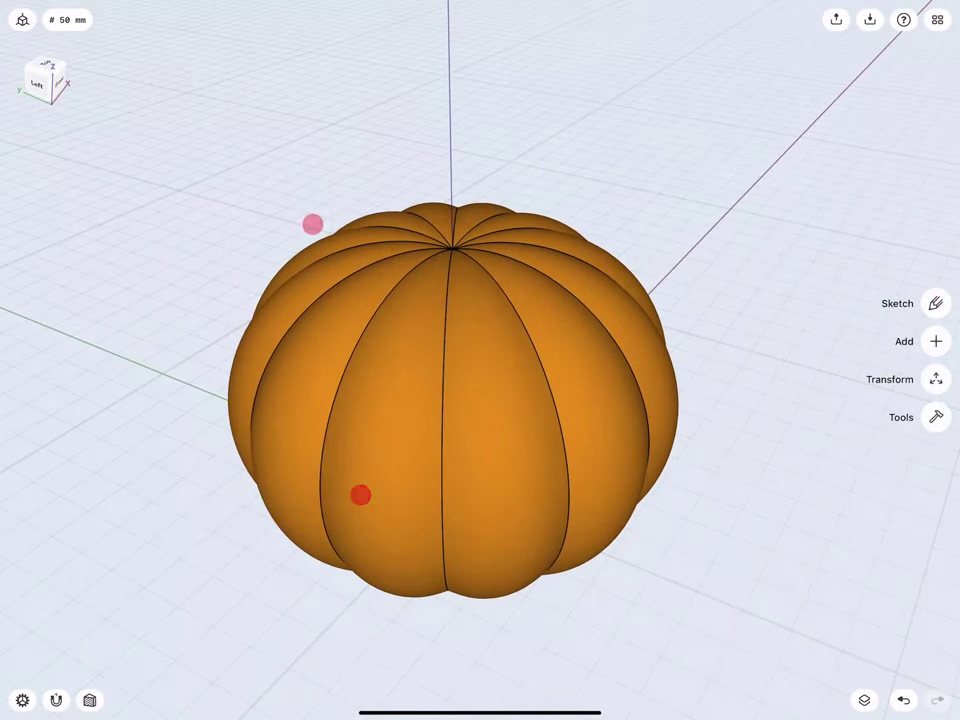
click(935, 413)
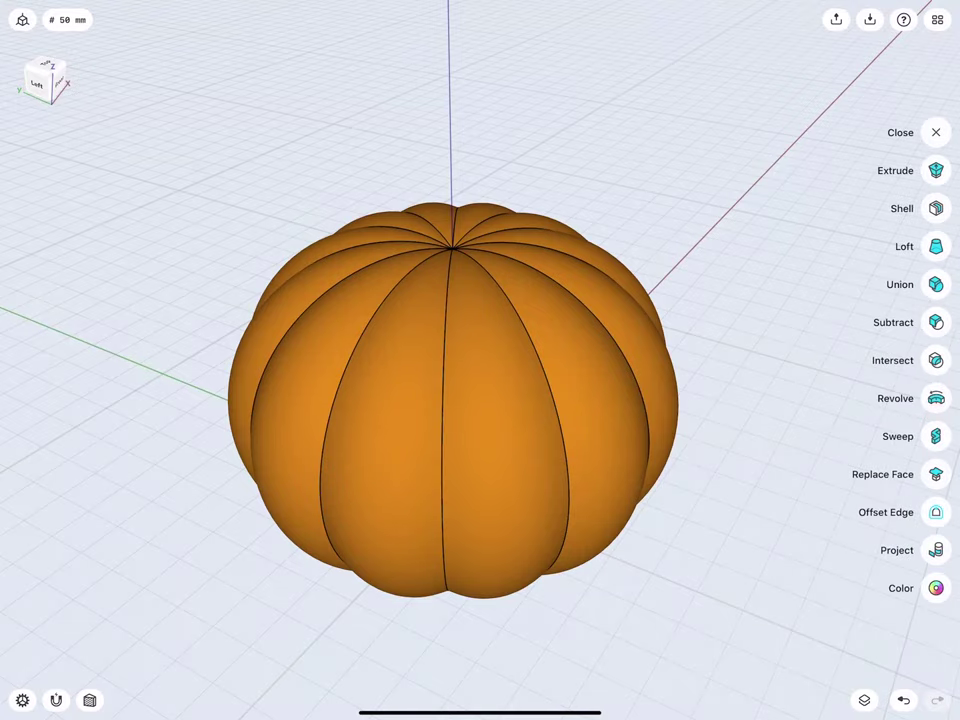
click(865, 700)
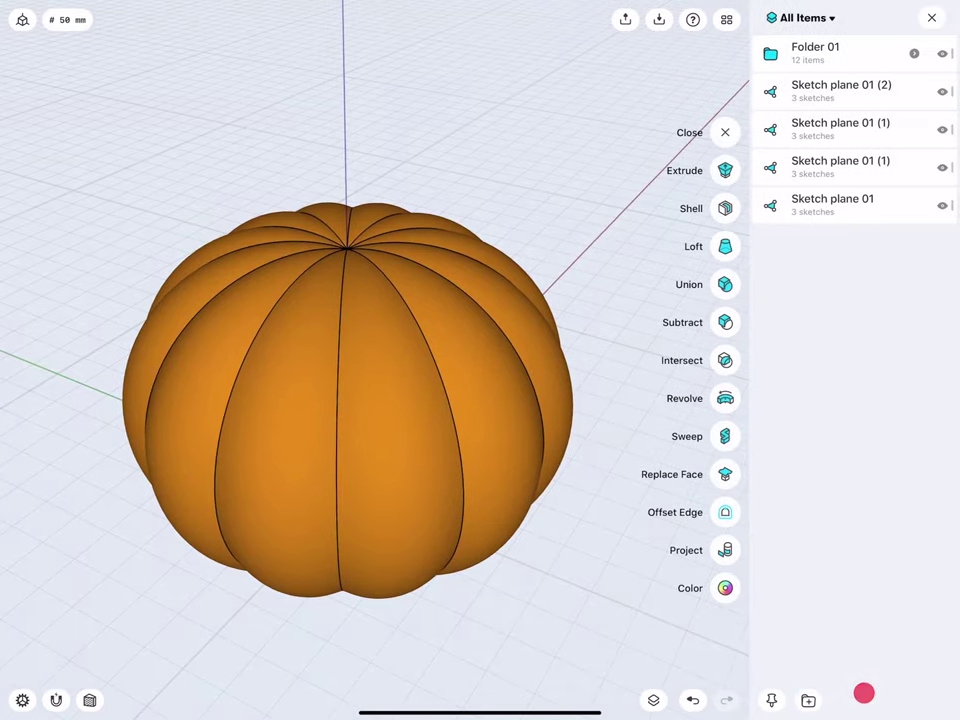
click(830, 47)
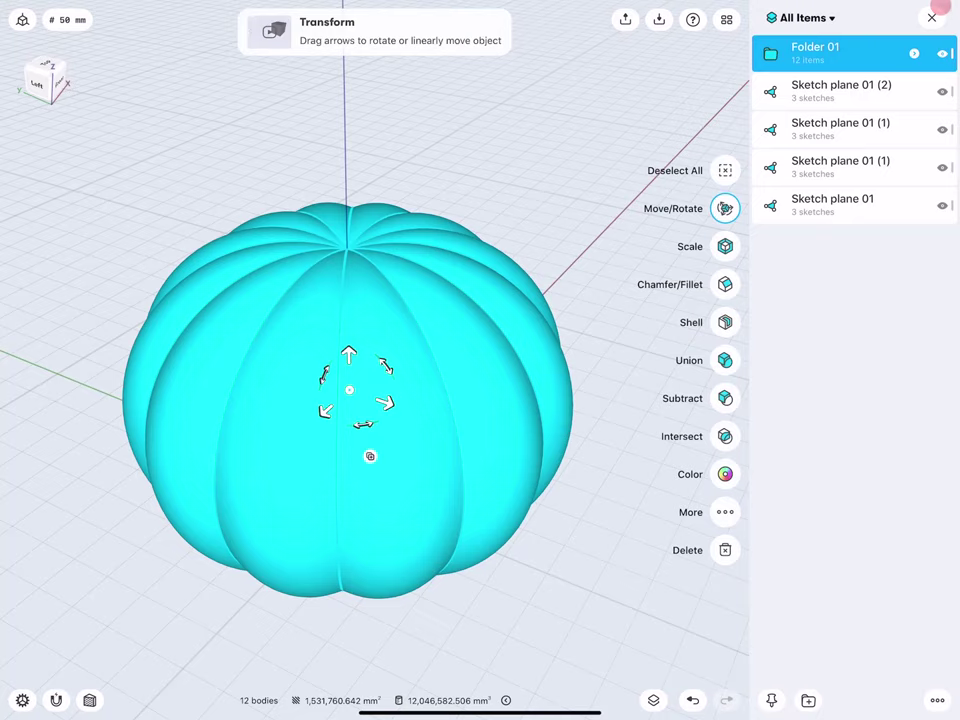
click(726, 19)
click(935, 360)
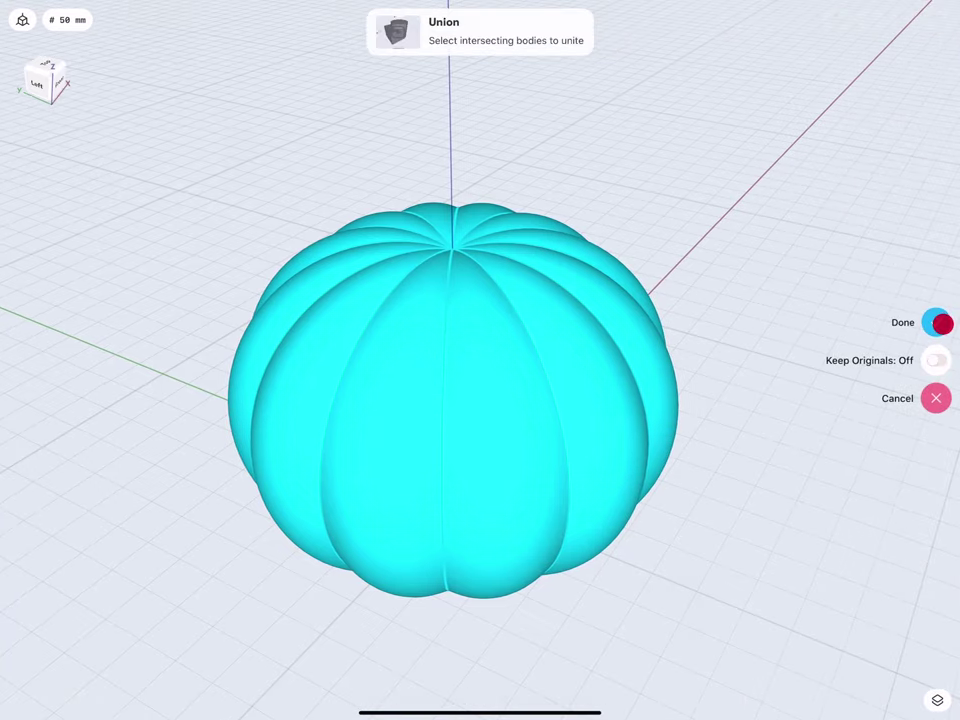
click(942, 322)
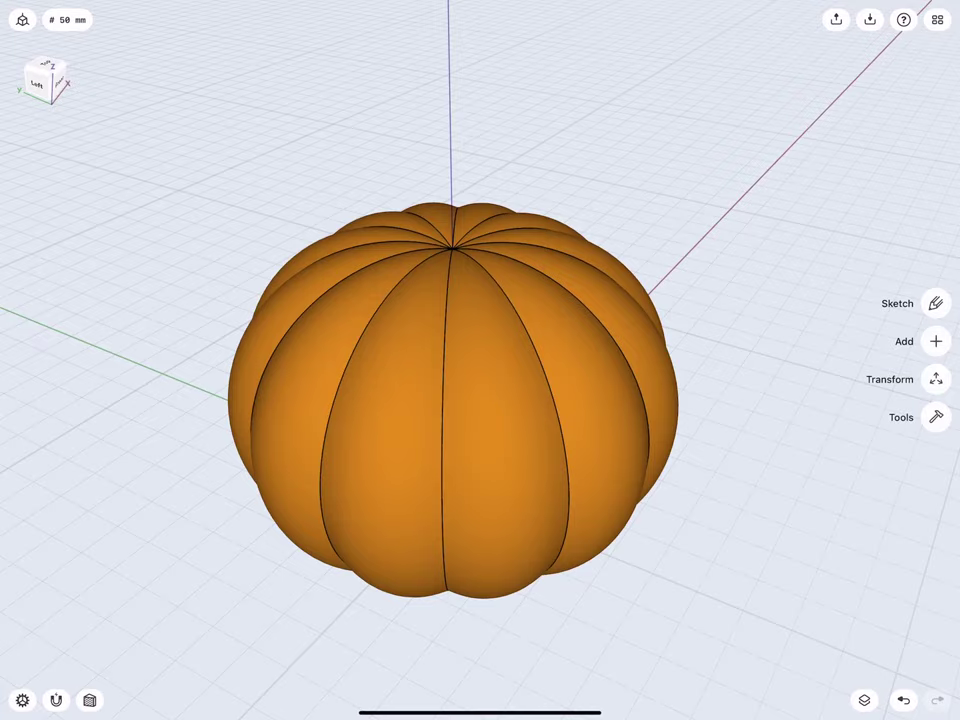
mouse_move(271, 196)
middle_down()
mouse_move(336, 285)
mouse_move(319, 234)
middle_up()
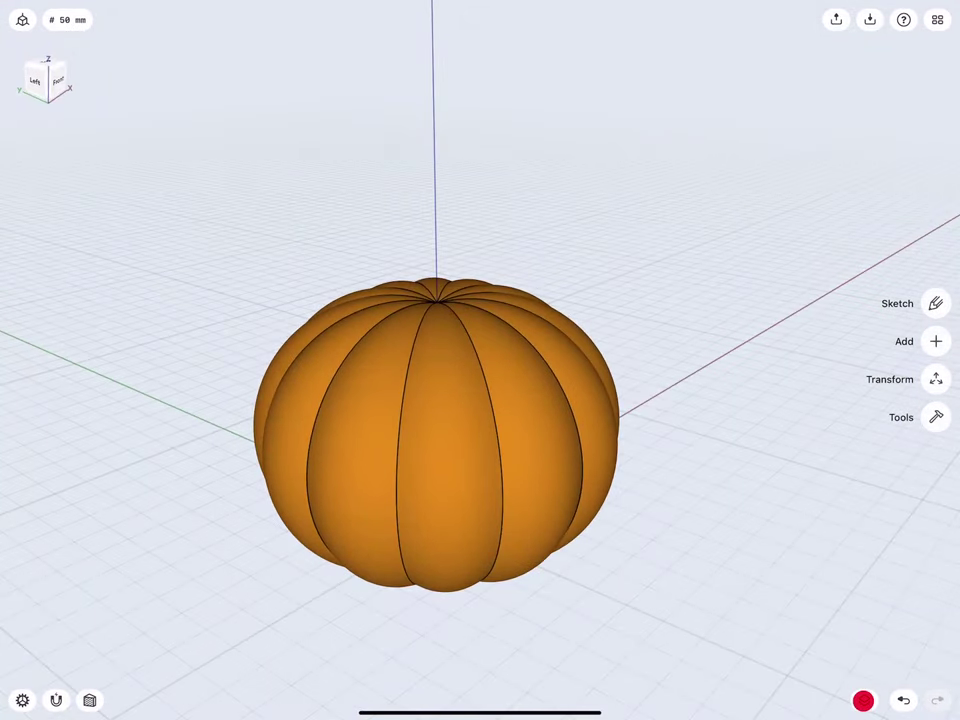
click(937, 19)
Group the four sketch planes into a new folder.
click(842, 88)
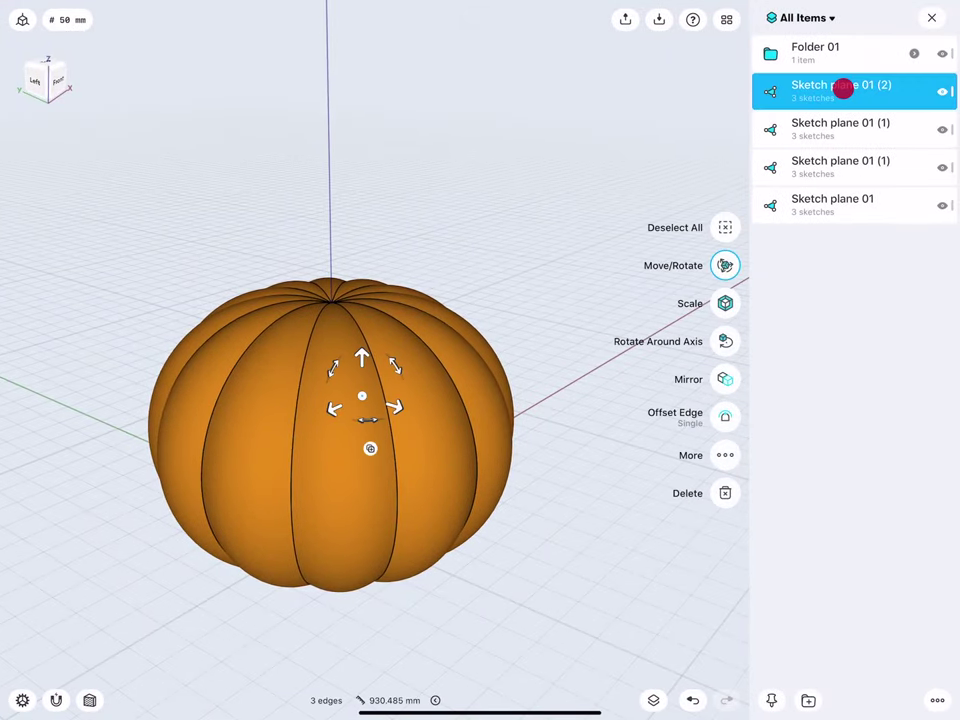
click(843, 121)
click(848, 160)
click(847, 201)
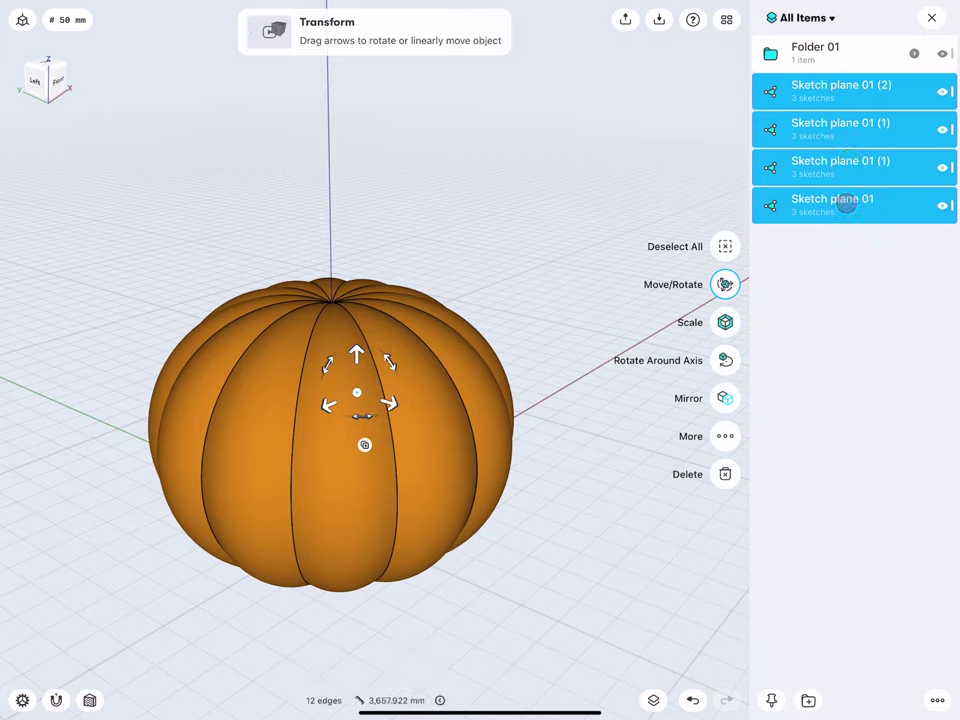
click(808, 700)
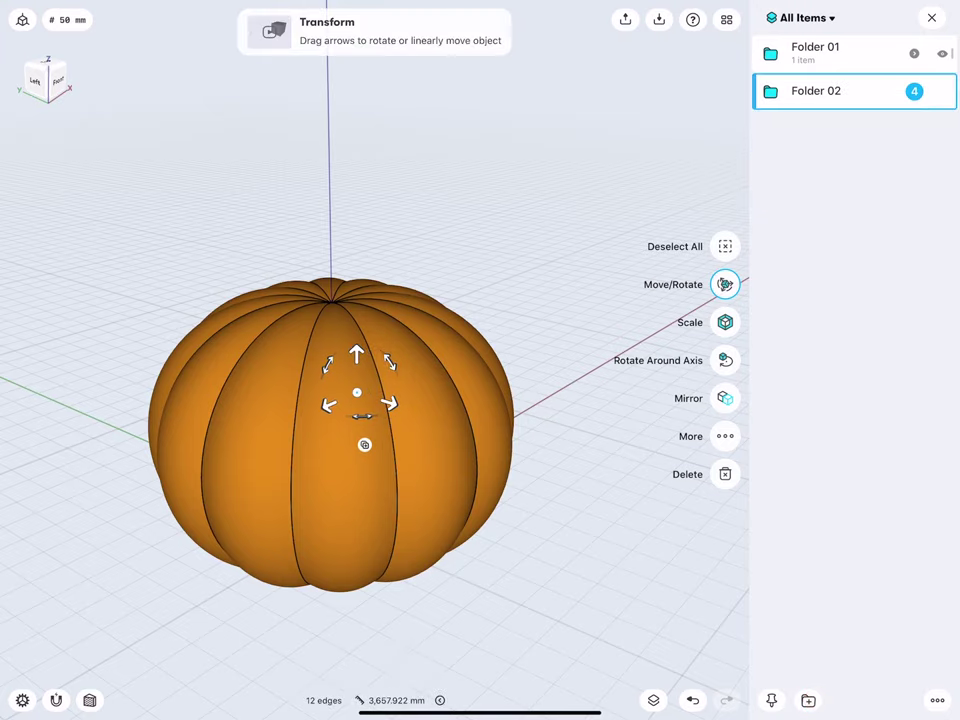
Rename the new folder to 'Sketches'.
click(139, 268)
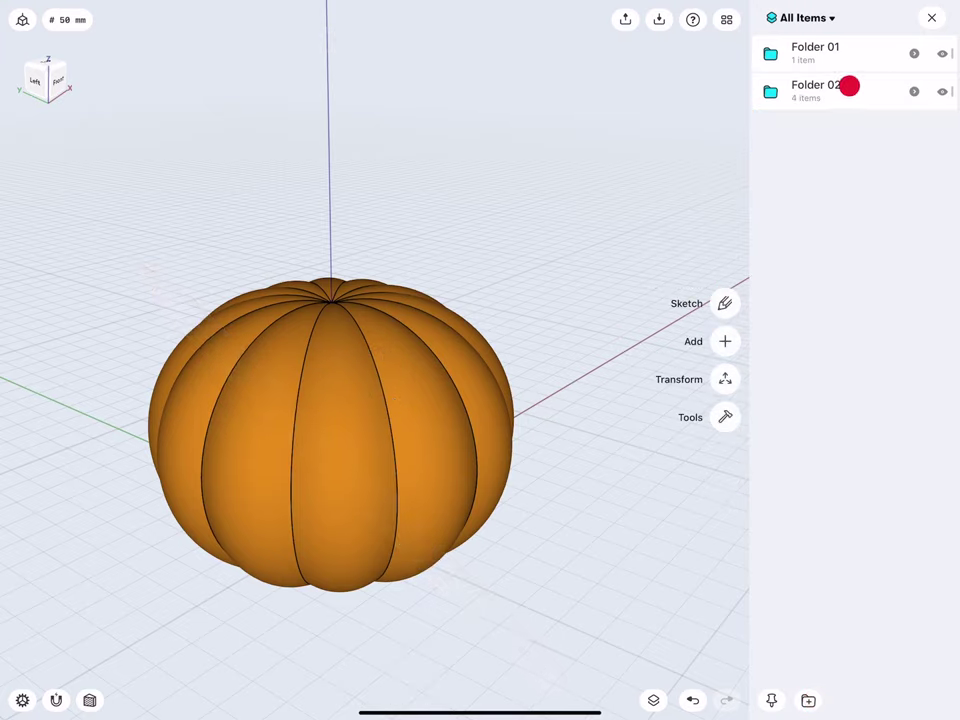
drag(848, 88, 810, 88)
click(900, 88)
text(S)
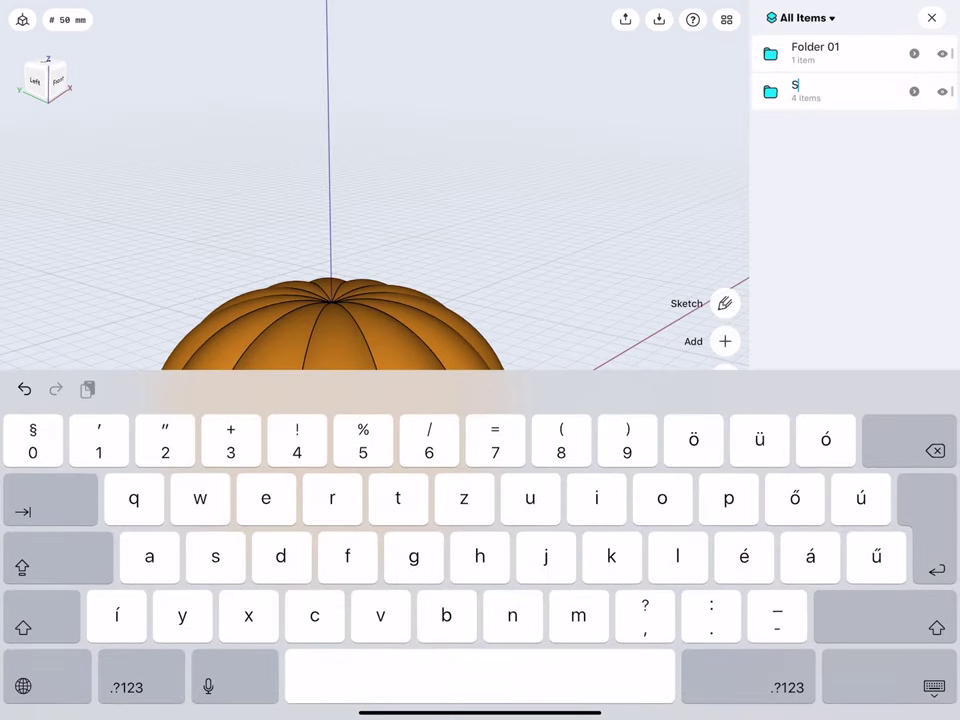
text(ketche)
text(s)
key(Return)
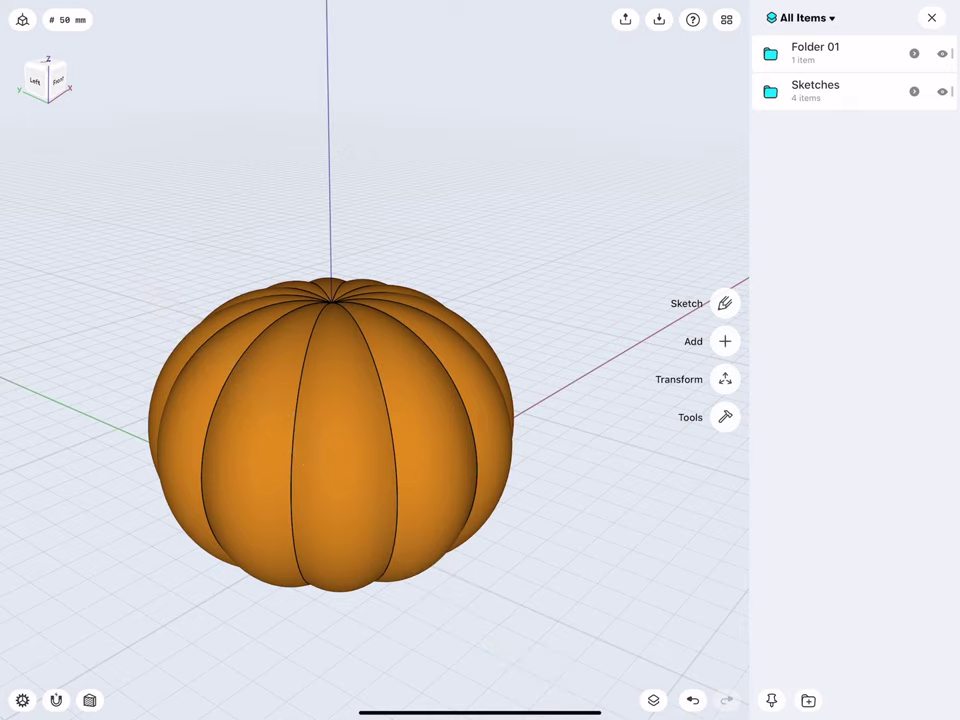
Hide Folder 01 with the pumpkin so the canvas is empty.
click(938, 17)
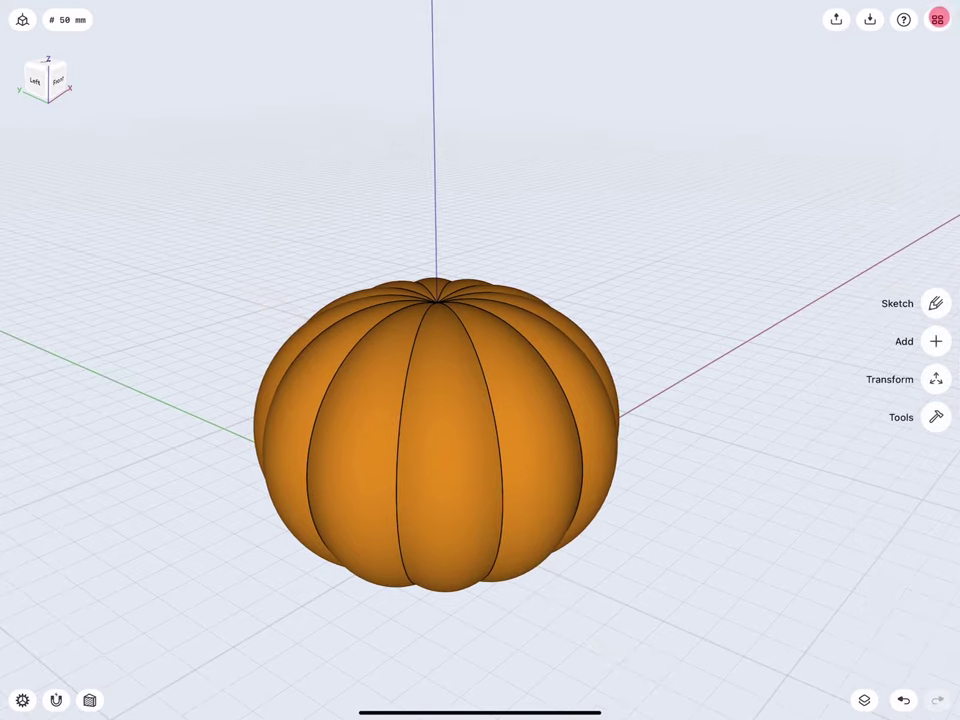
click(36, 71)
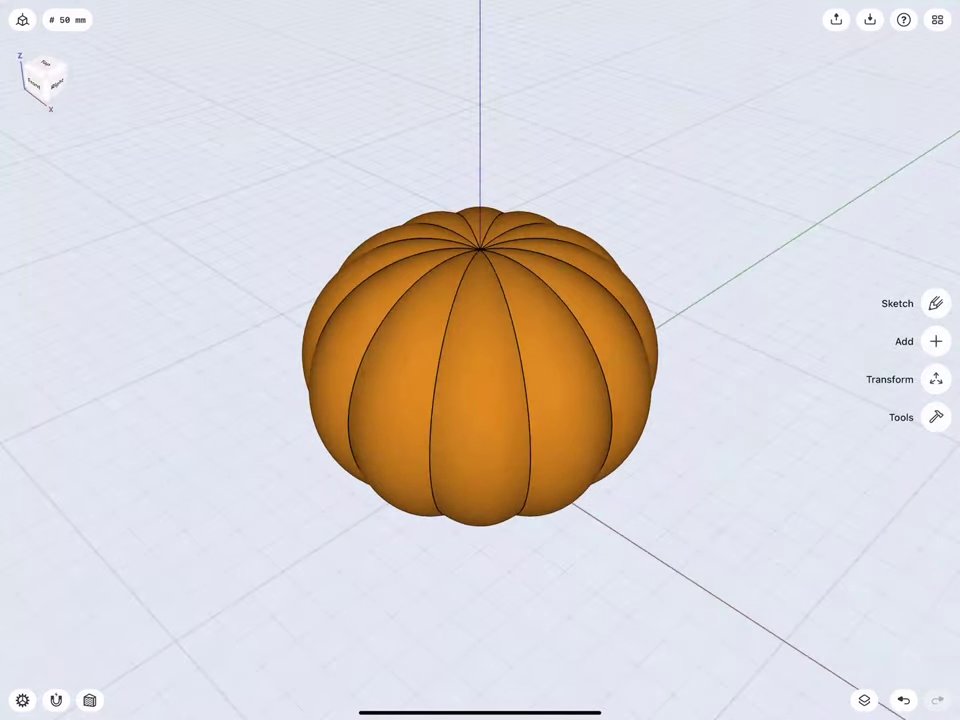
drag(291, 277, 302, 318)
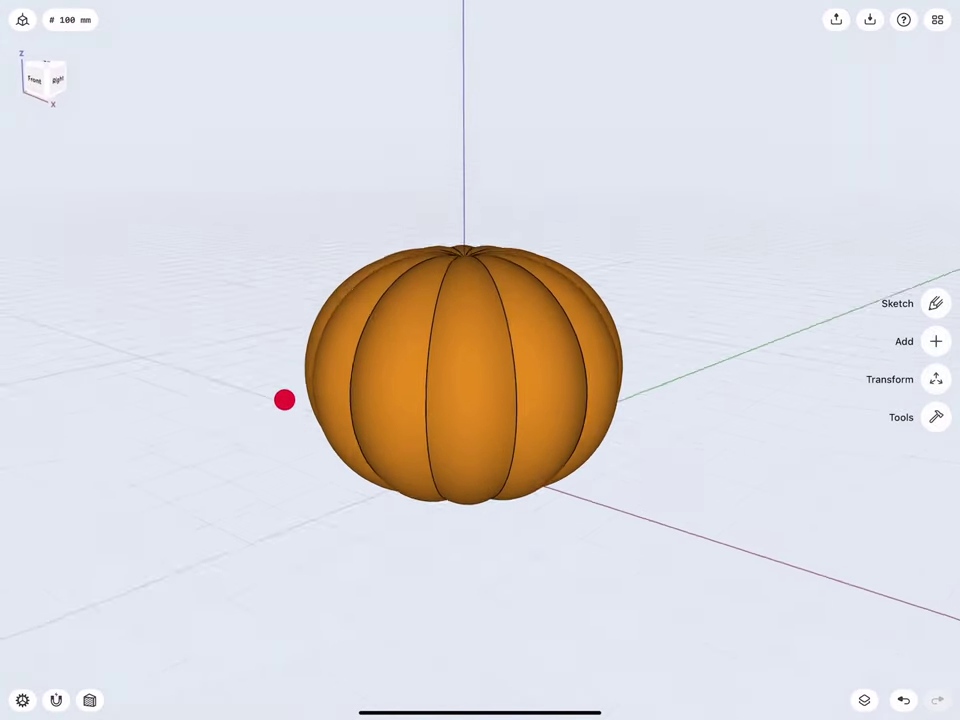
scroll(320, 426, up, 3)
click(938, 19)
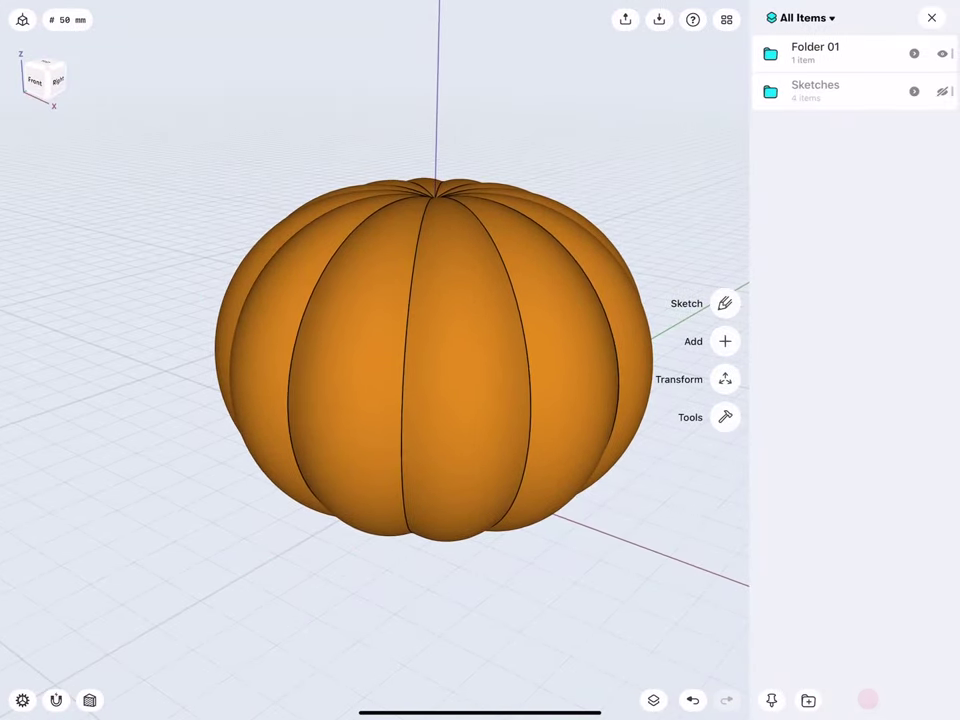
click(942, 52)
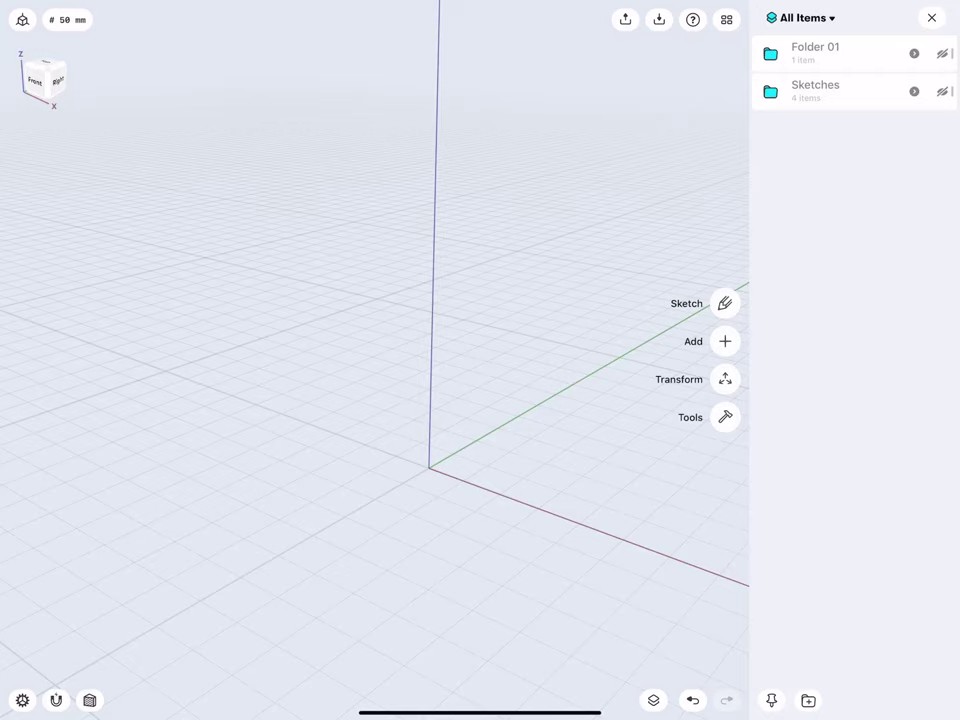
click(932, 17)
scroll(410, 435, up, 3)
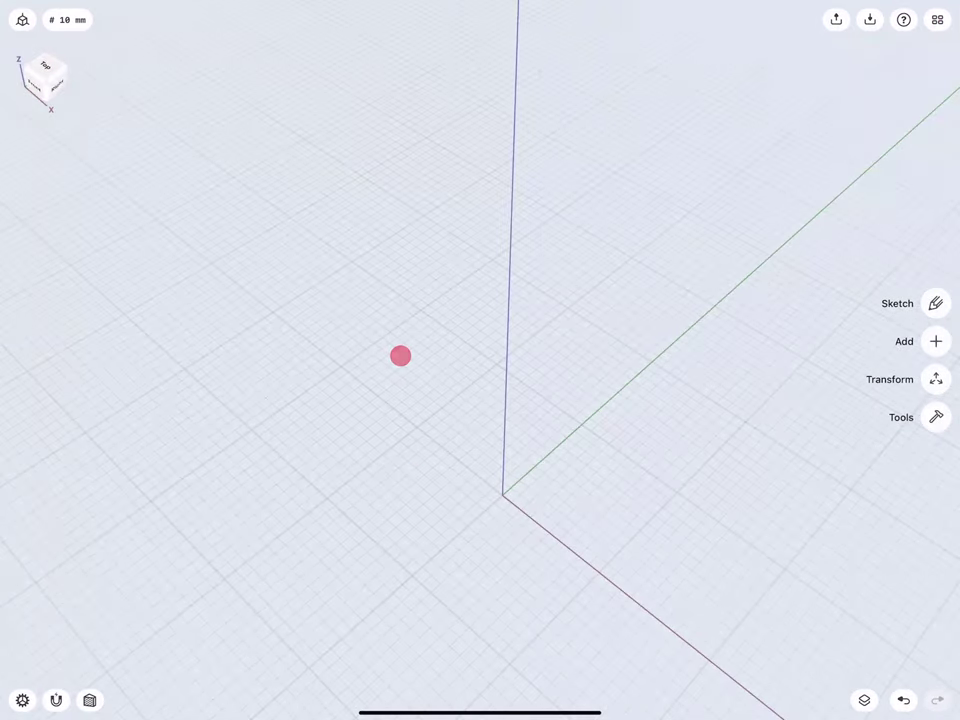
In top view, draw a circle centred on the origin with its radius locked at 40 mm.
click(43, 62)
scroll(332, 360, up, 2)
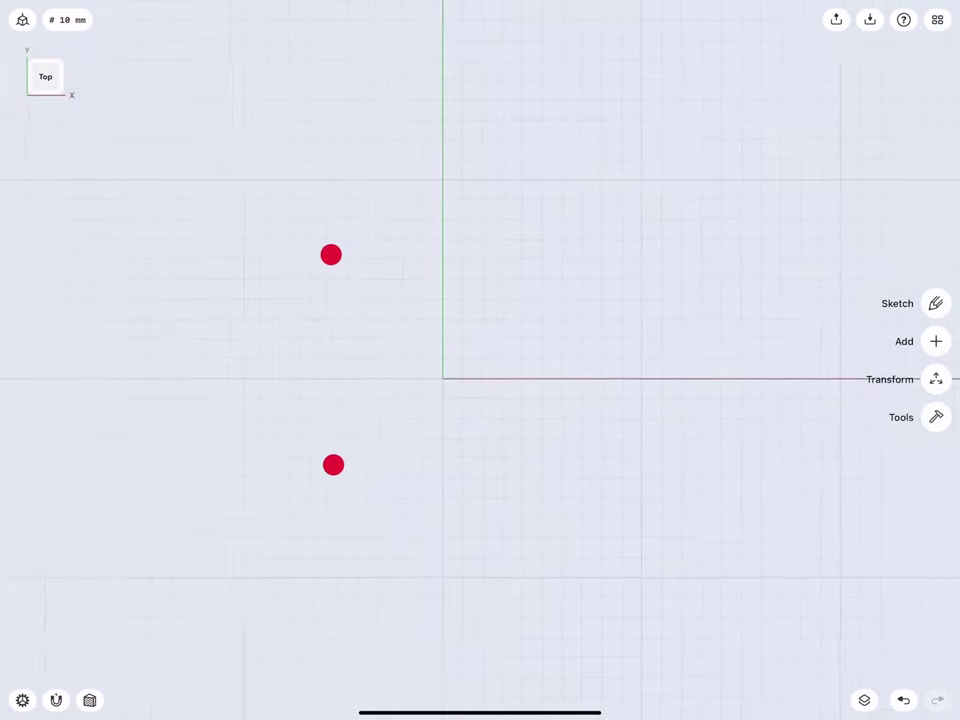
click(935, 303)
click(936, 340)
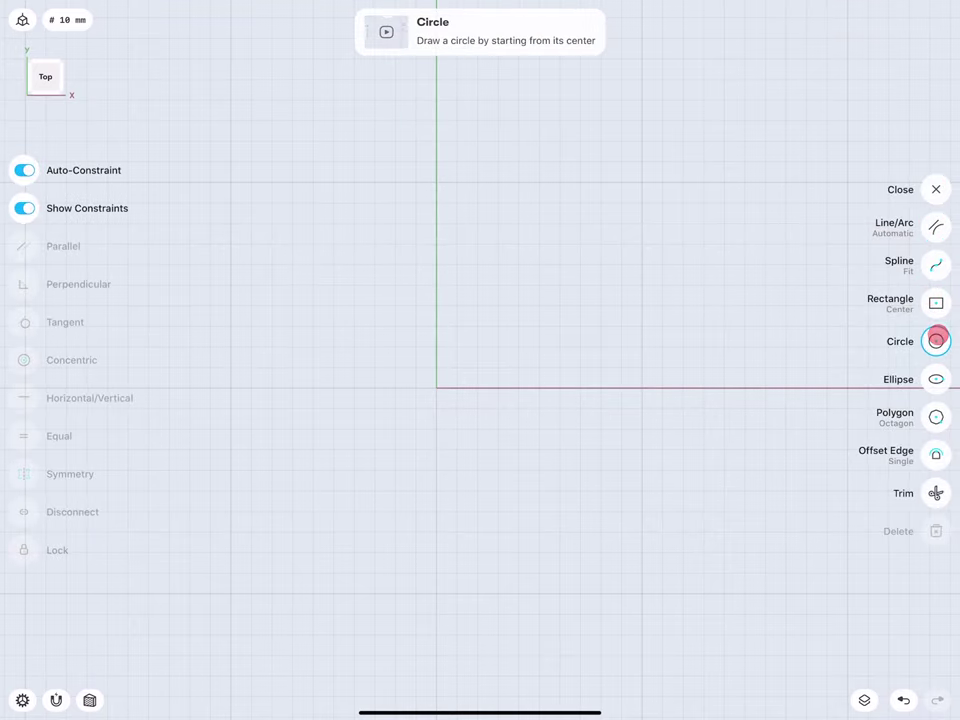
mouse_move(436, 387)
mouse_down()
mouse_move(436, 285)
mouse_move(436, 305)
mouse_up()
click(565, 387)
click(611, 437)
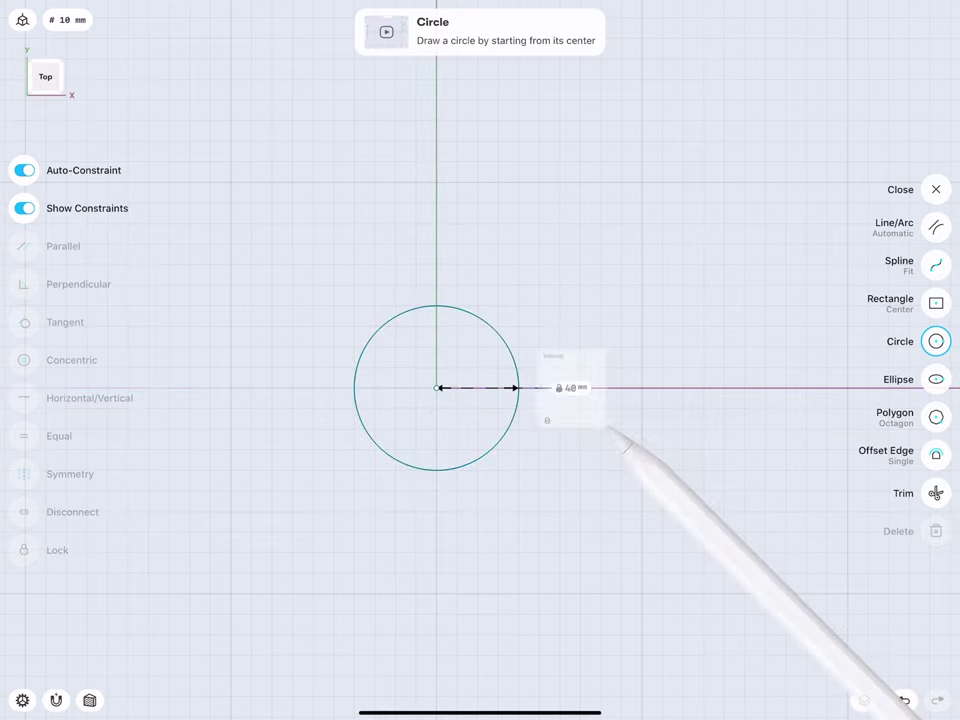
scroll(388, 385, up, 3)
scroll(387, 385, up, 2)
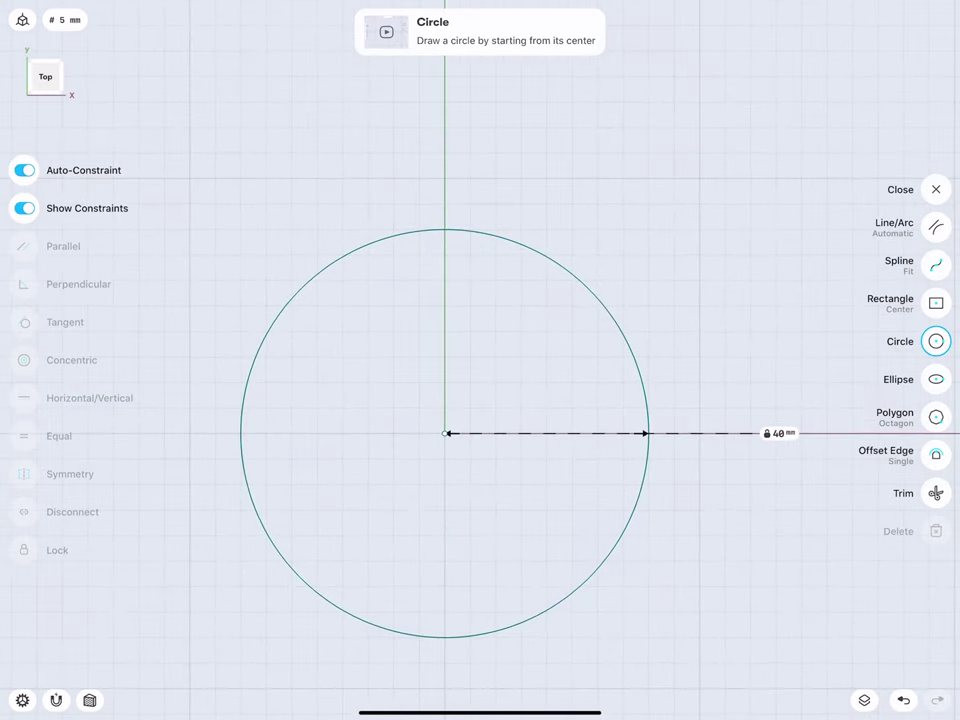
Draw a vertical radius line and add a copy rotated 30° clockwise about its base.
click(932, 224)
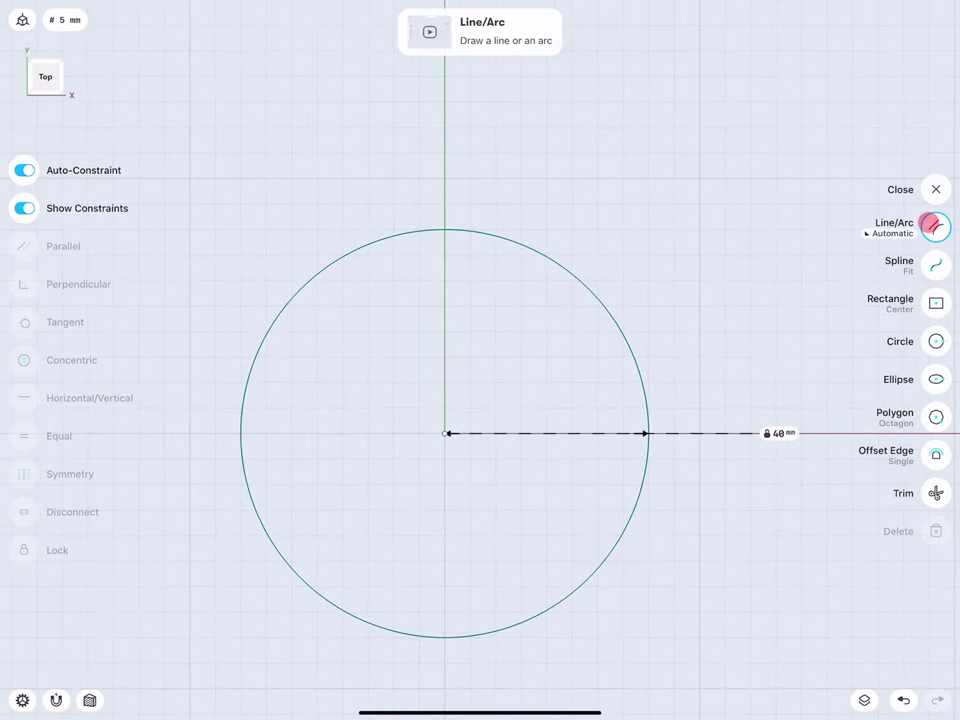
drag(445, 266, 445, 230)
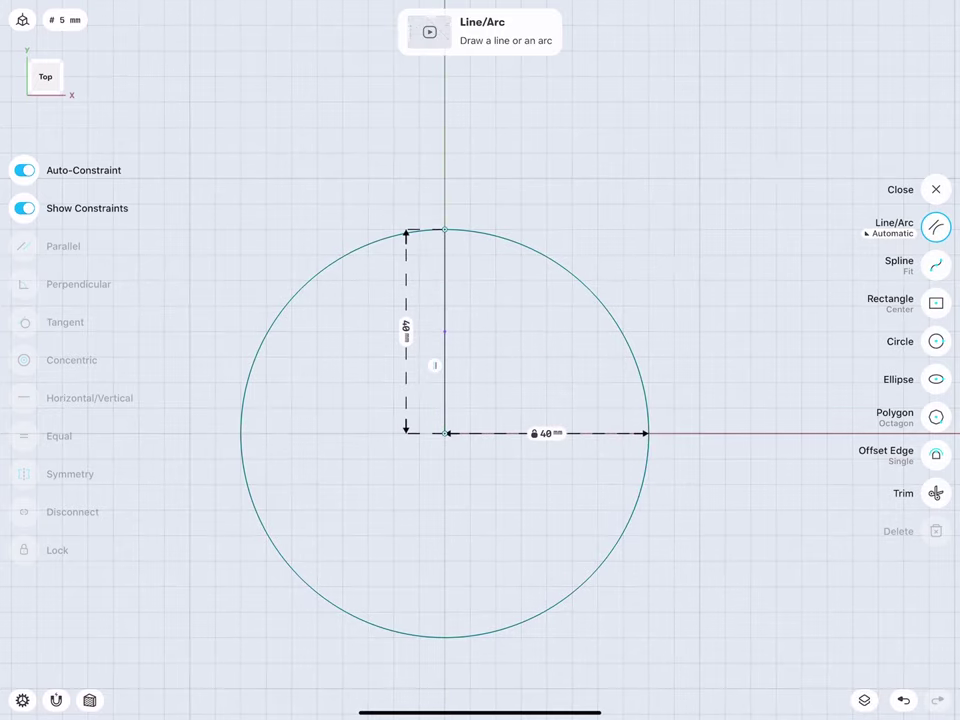
click(445, 330)
click(936, 189)
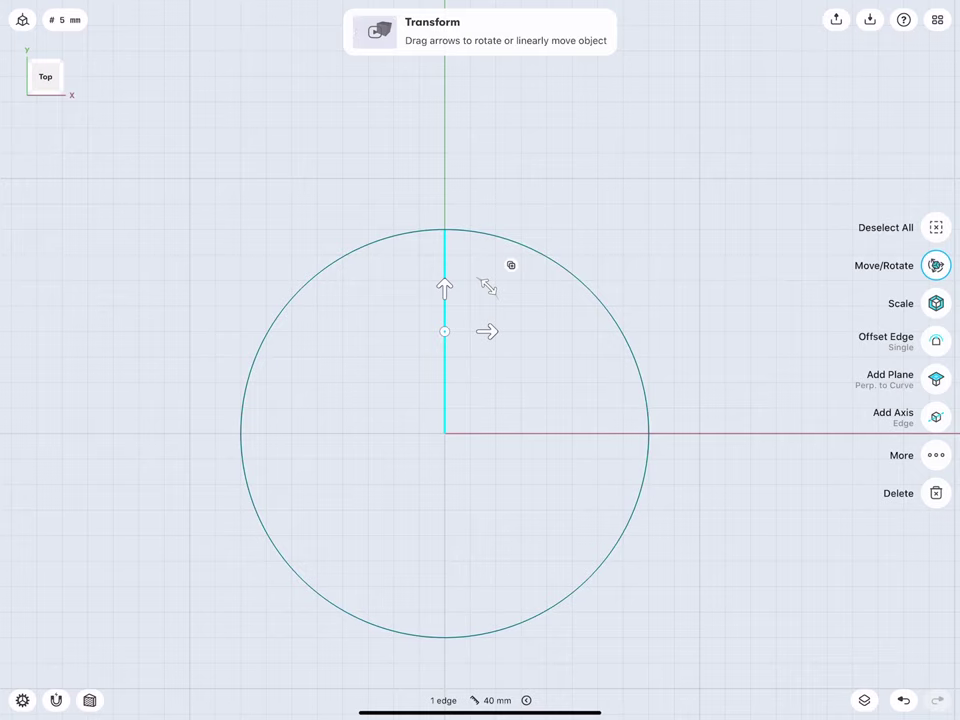
drag(445, 331, 445, 433)
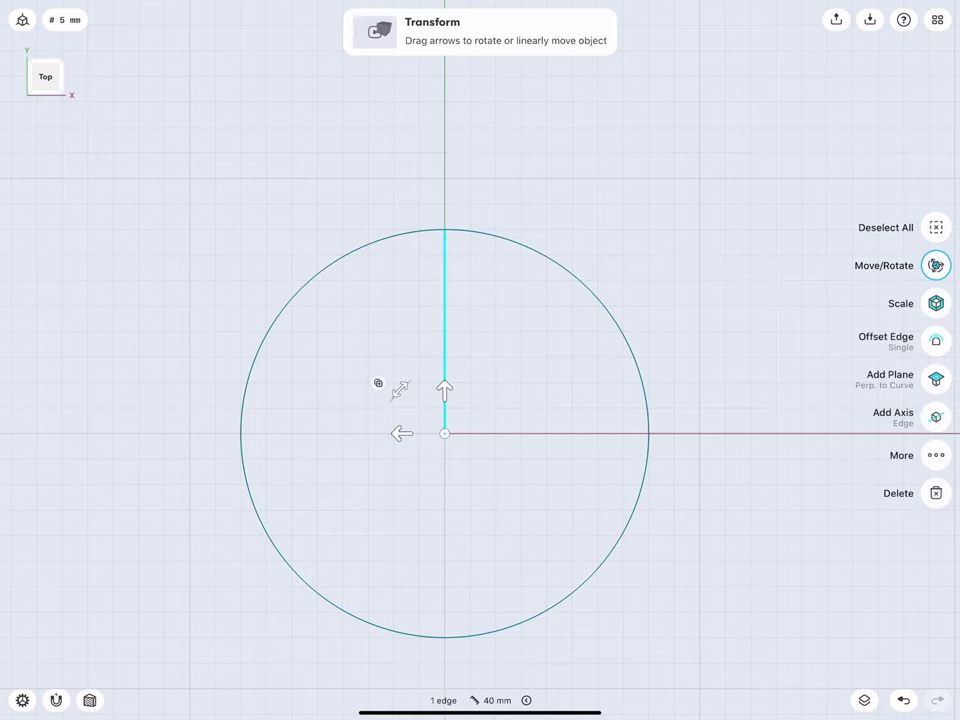
click(378, 383)
drag(400, 390, 423, 375)
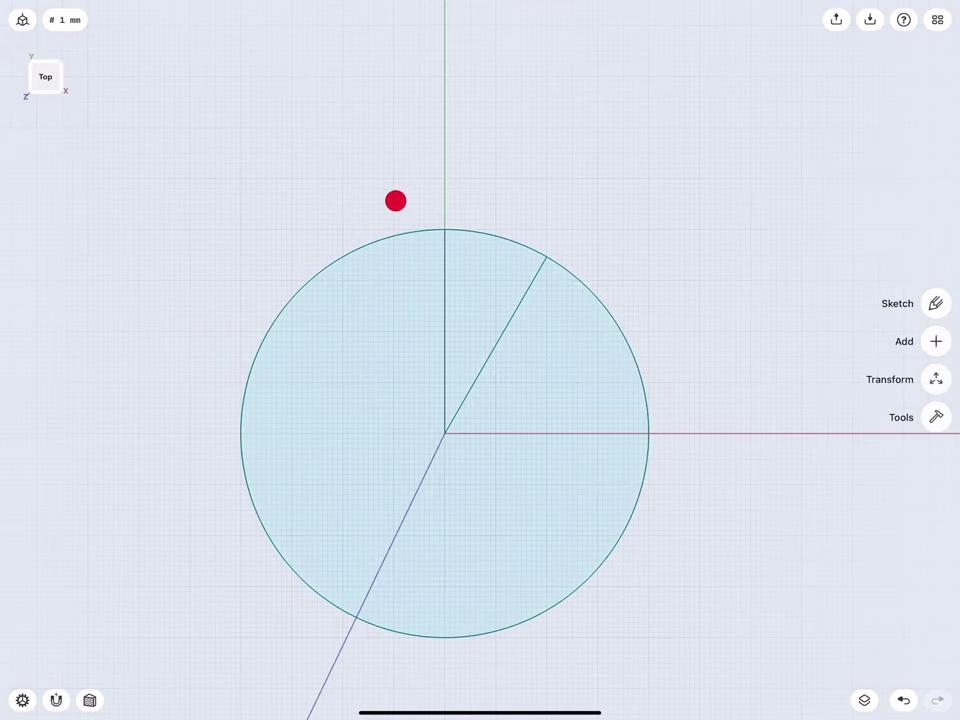
scroll(394, 294, up, 1)
scroll(394, 295, up, 2)
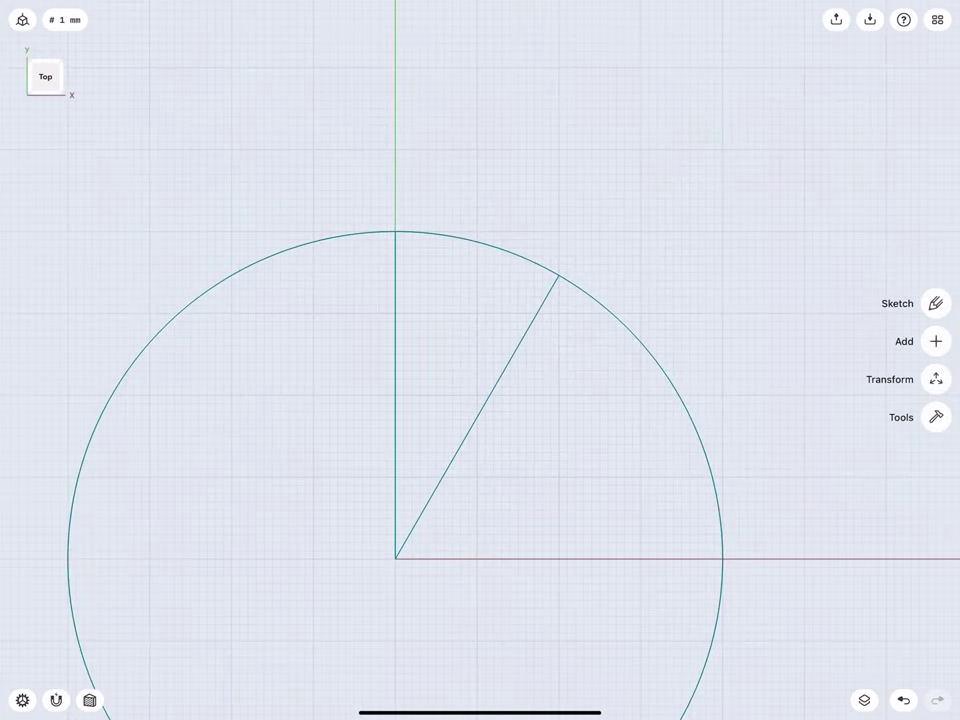
Draw an outward arc joining the tops of the vertical and diagonal lines.
click(932, 300)
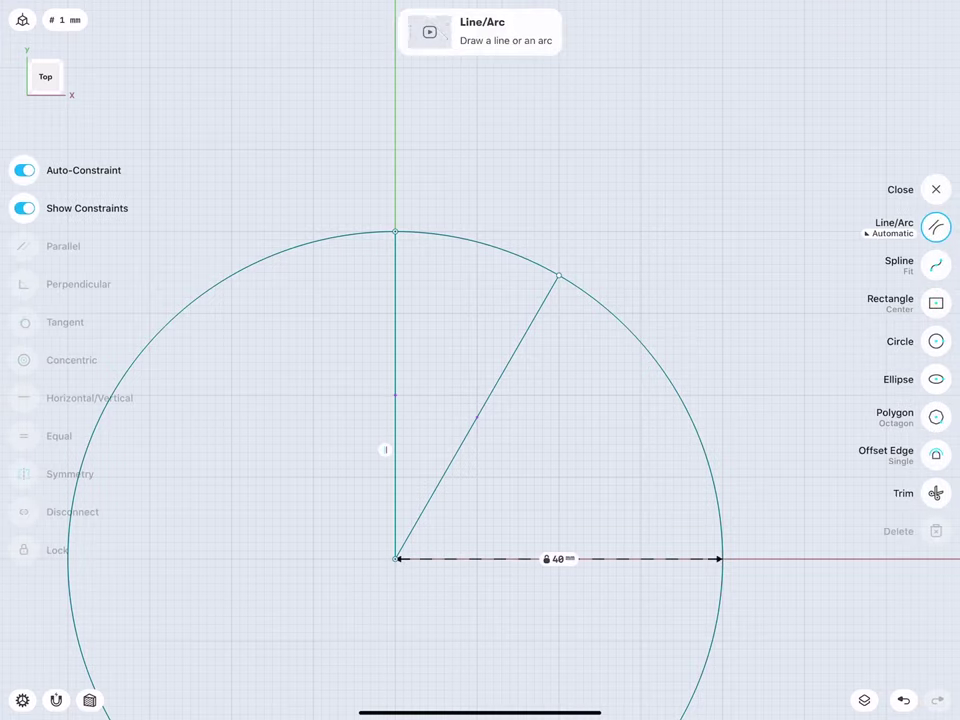
drag(559, 274, 395, 232)
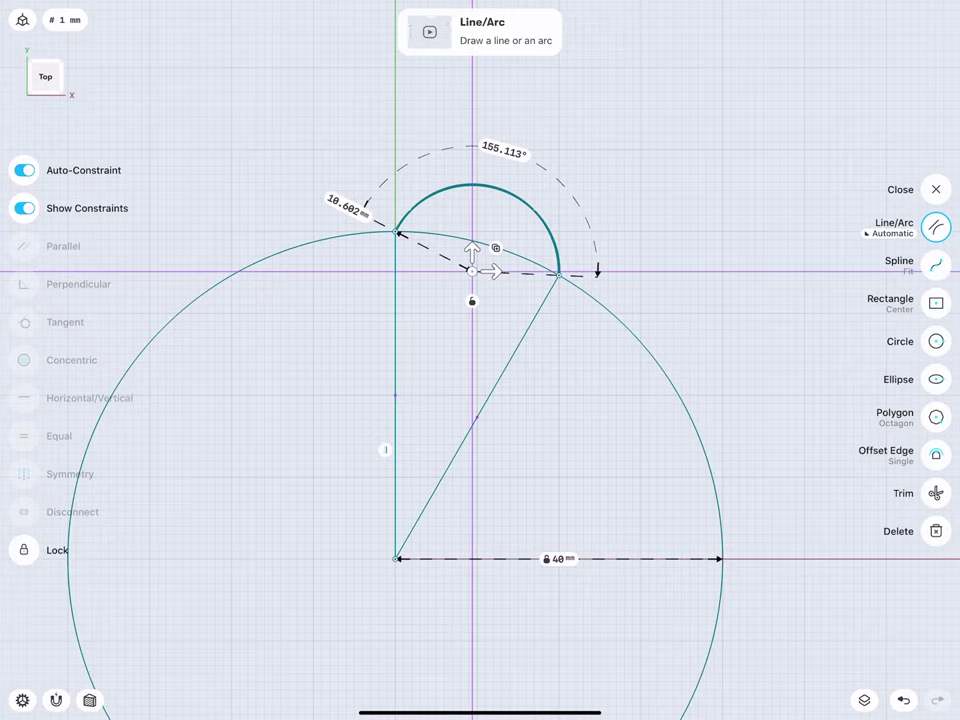
click(396, 268)
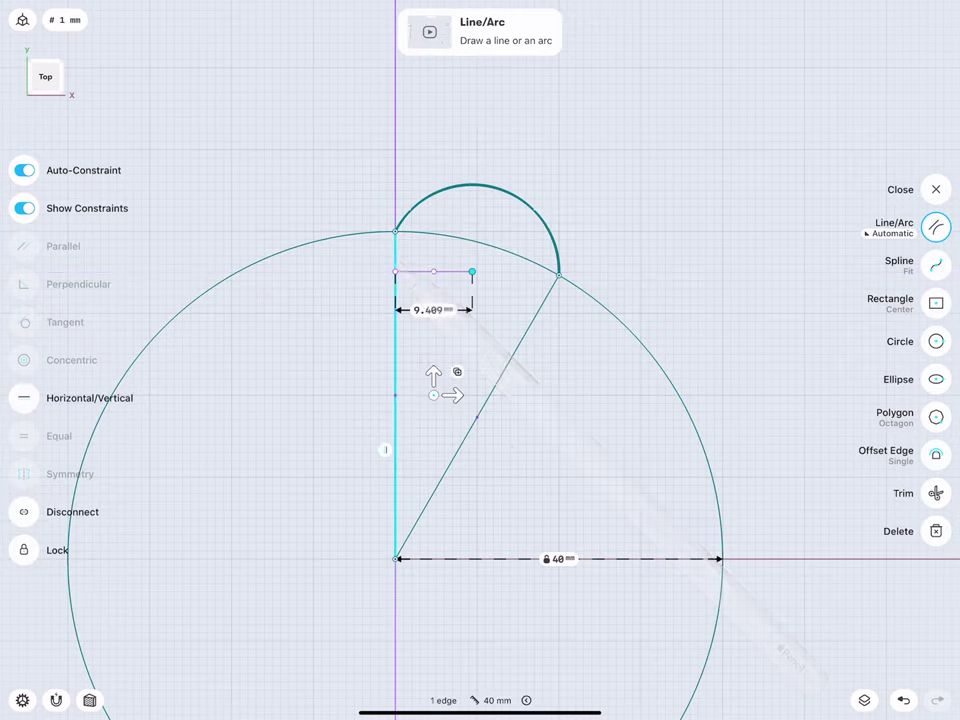
click(533, 320)
click(358, 301)
click(396, 340)
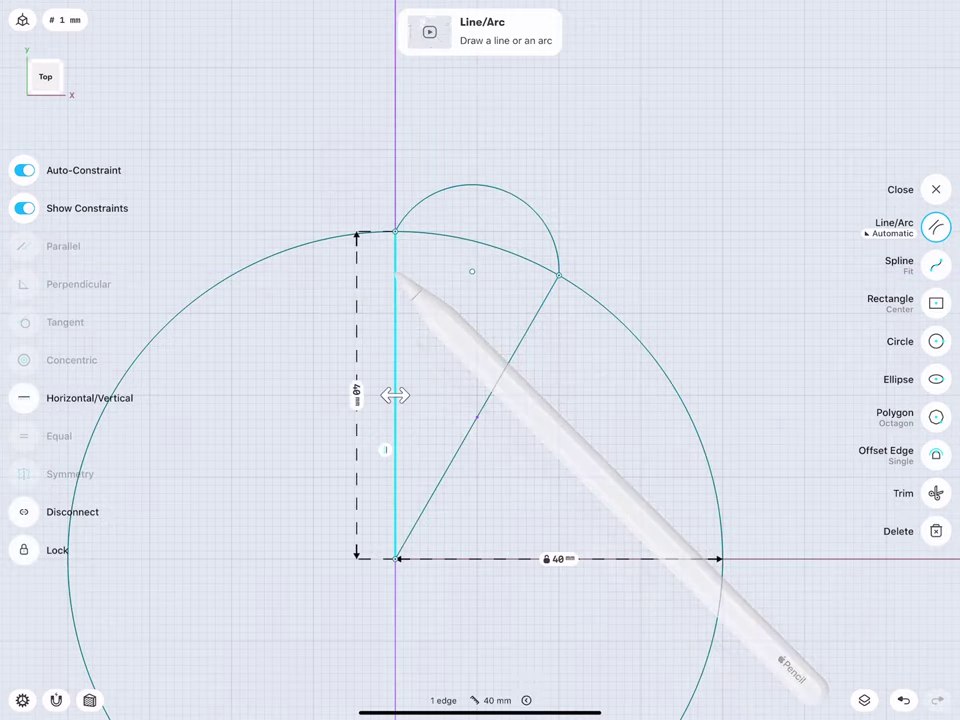
click(529, 325)
click(40, 575)
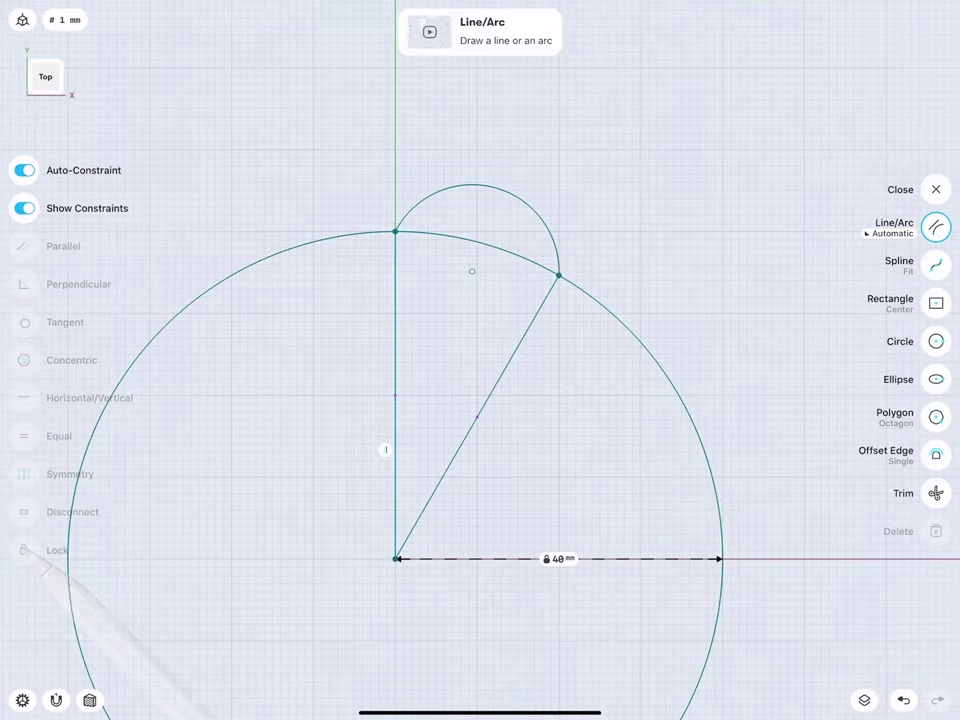
Lock the arc's radius at 15 mm.
click(425, 200)
click(347, 207)
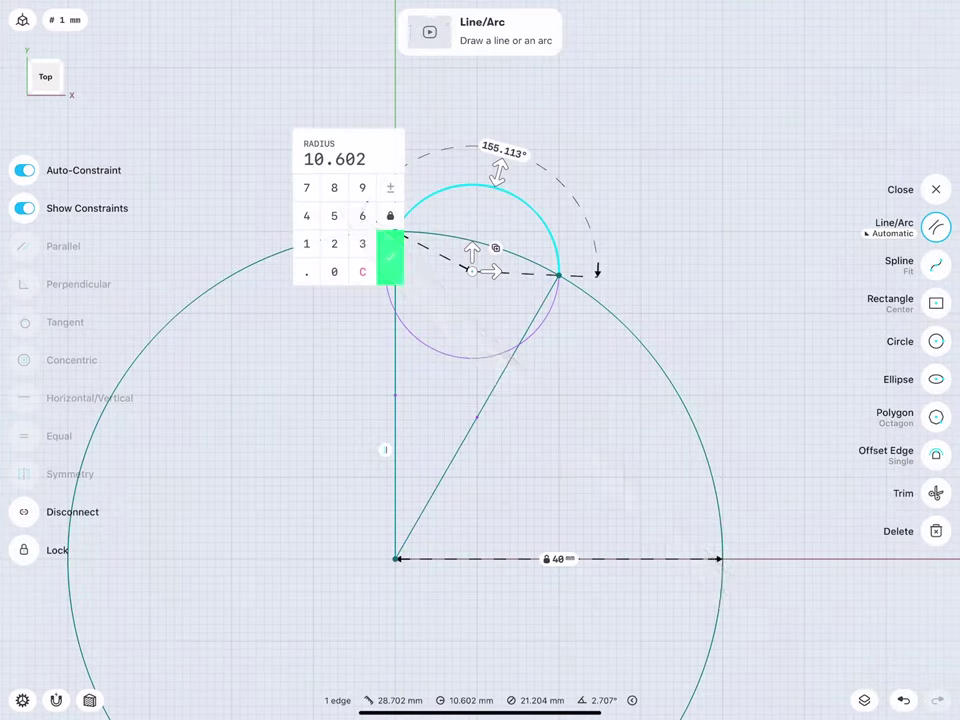
text(15)
click(391, 245)
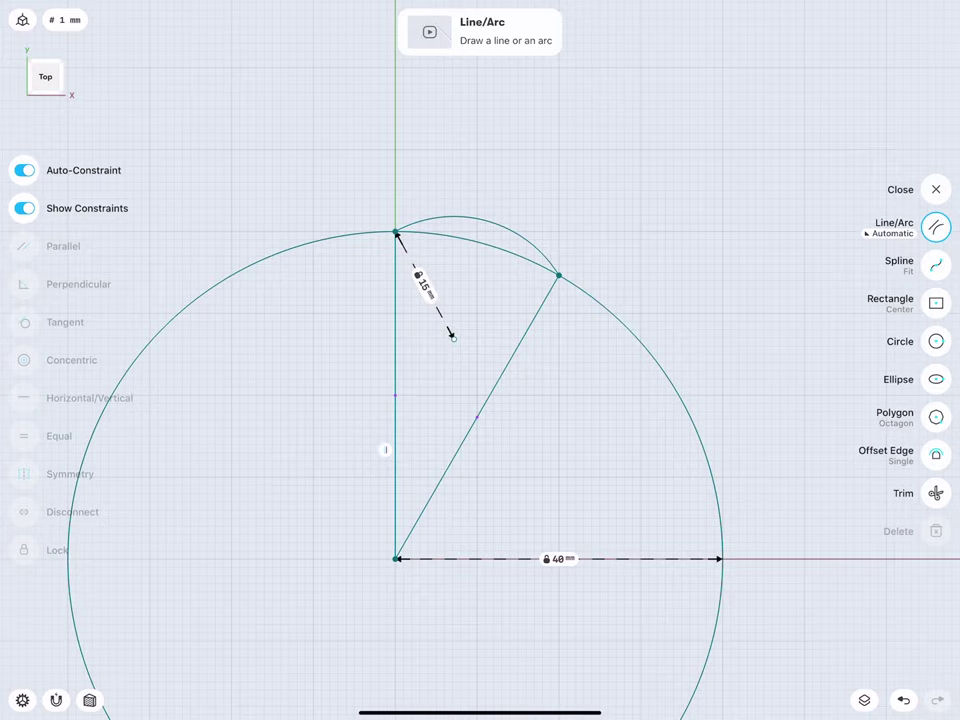
click(470, 218)
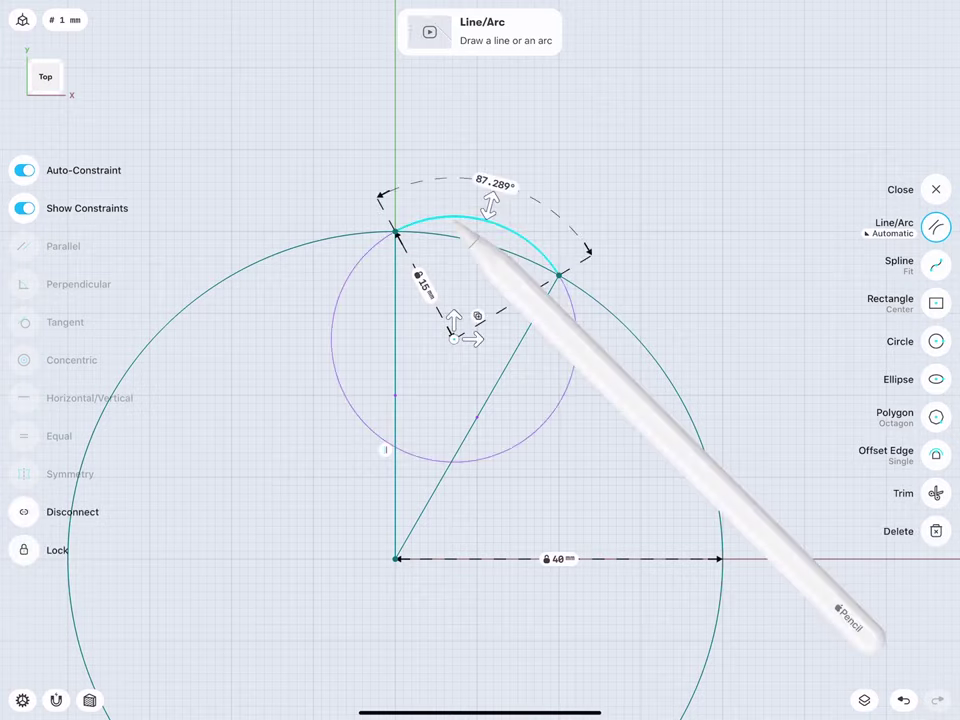
click(936, 189)
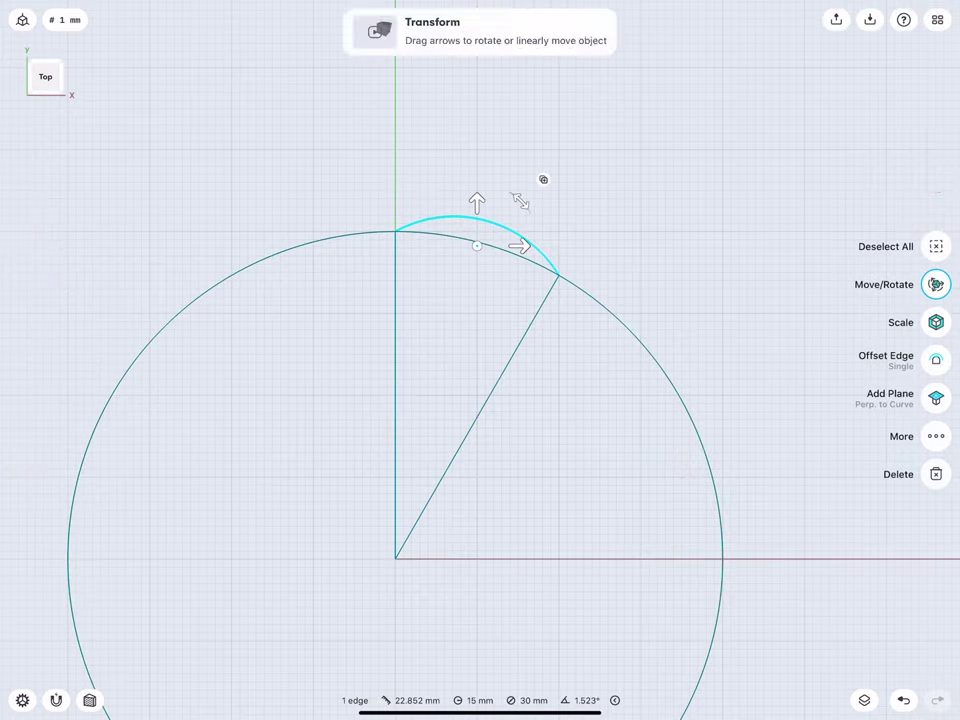
Place rotated copies of the 15 mm arc around the centre in 30° steps, down the right half.
mouse_move(477, 245)
mouse_down()
mouse_move(428, 354)
mouse_move(388, 542)
mouse_move(395, 558)
mouse_up()
click(371, 484)
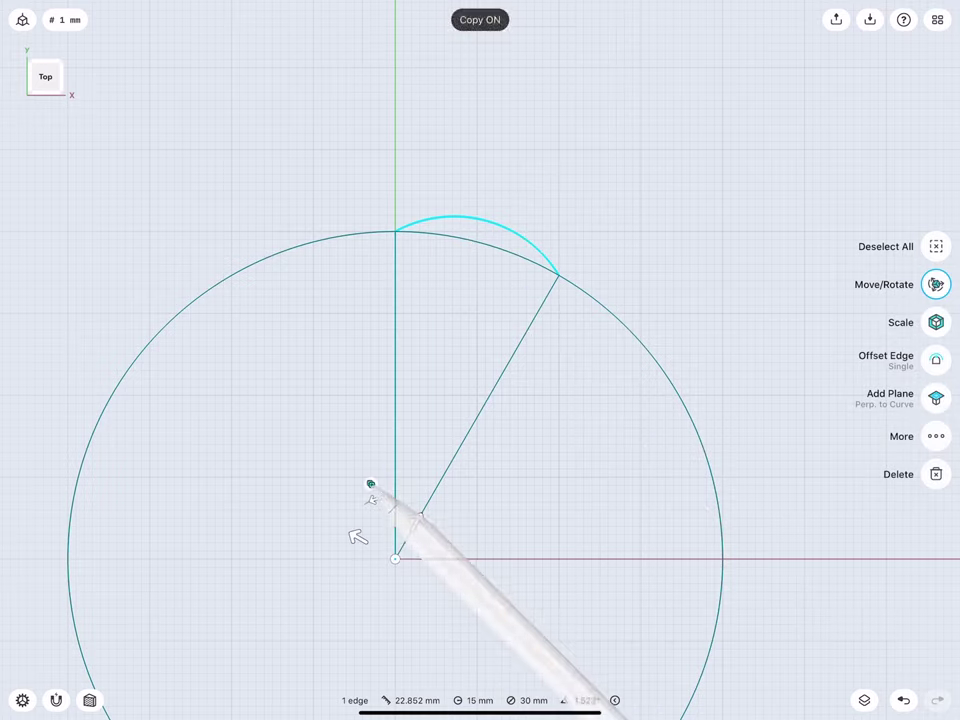
mouse_move(377, 498)
mouse_down()
mouse_move(412, 497)
mouse_move(438, 513)
mouse_up()
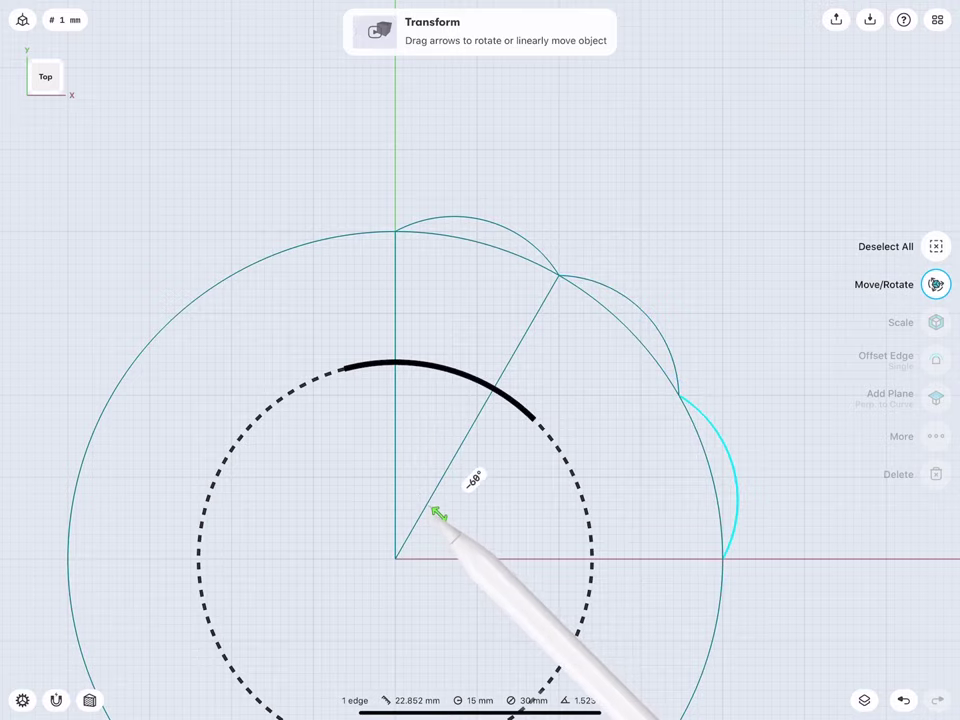
middle_drag(409, 461, 336, 372)
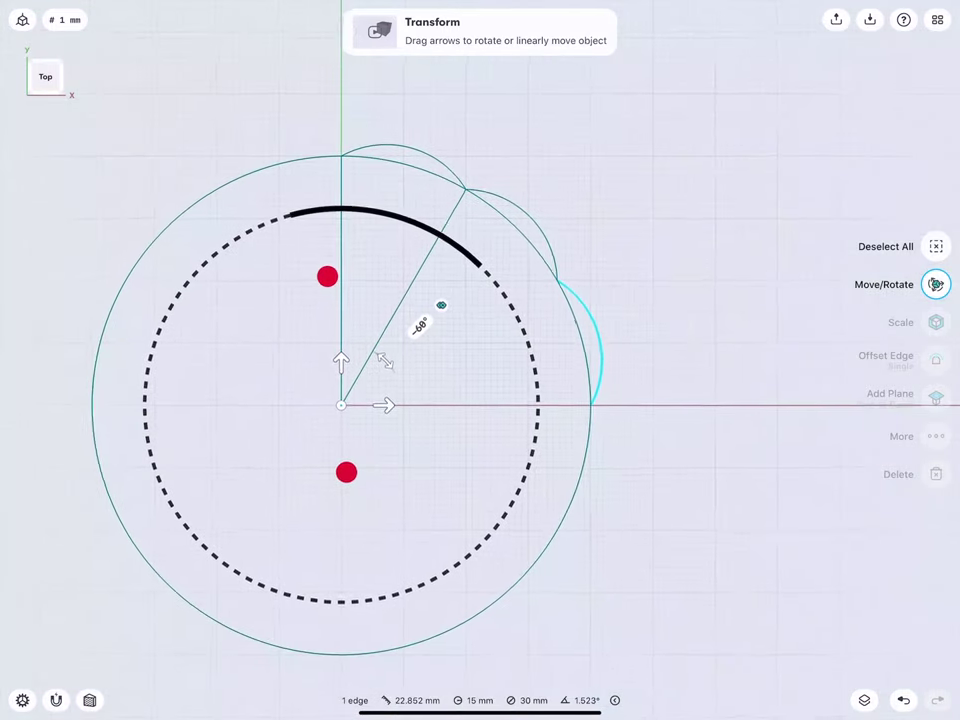
drag(447, 303, 407, 386)
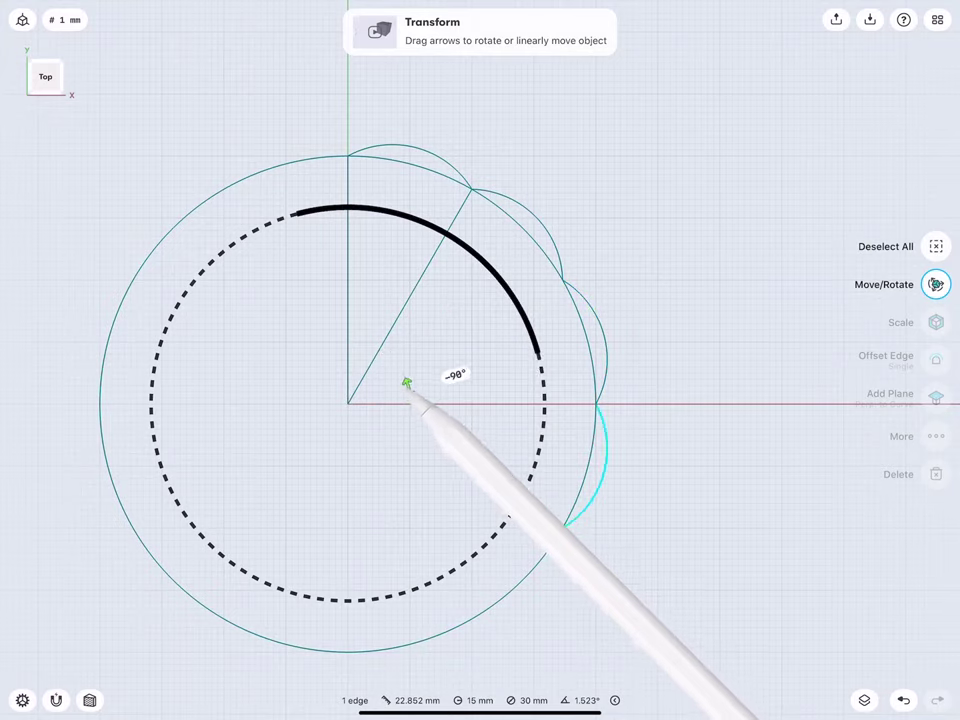
mouse_move(486, 366)
mouse_down()
mouse_move(410, 408)
mouse_move(392, 448)
mouse_move(449, 506)
mouse_up()
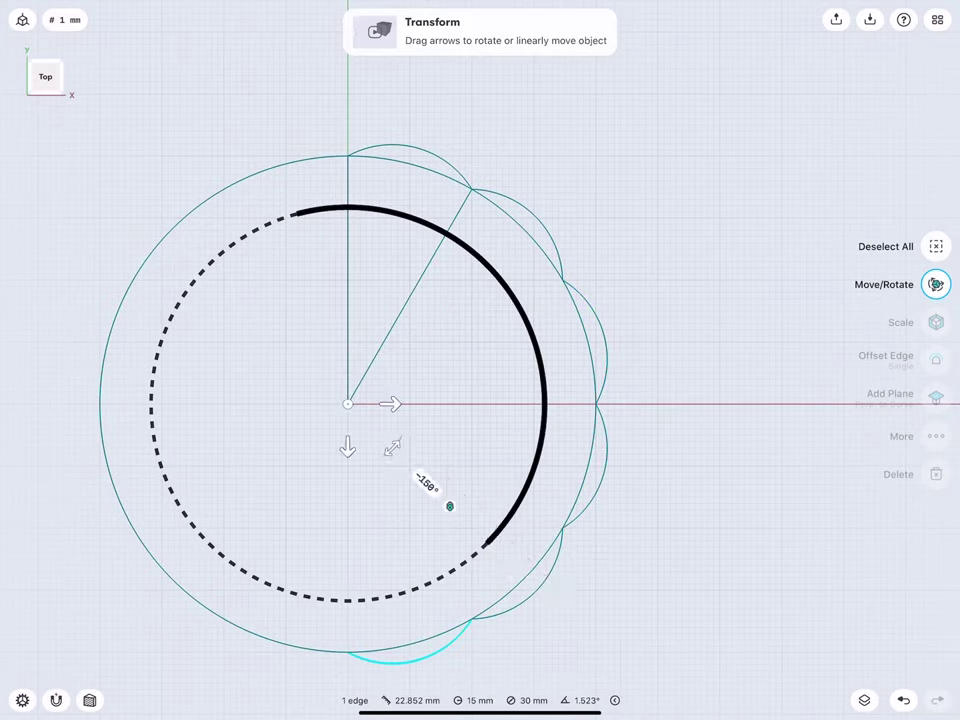
click(208, 150)
Select only the six arcs and mirror them across the vertical line.
double_click(420, 660)
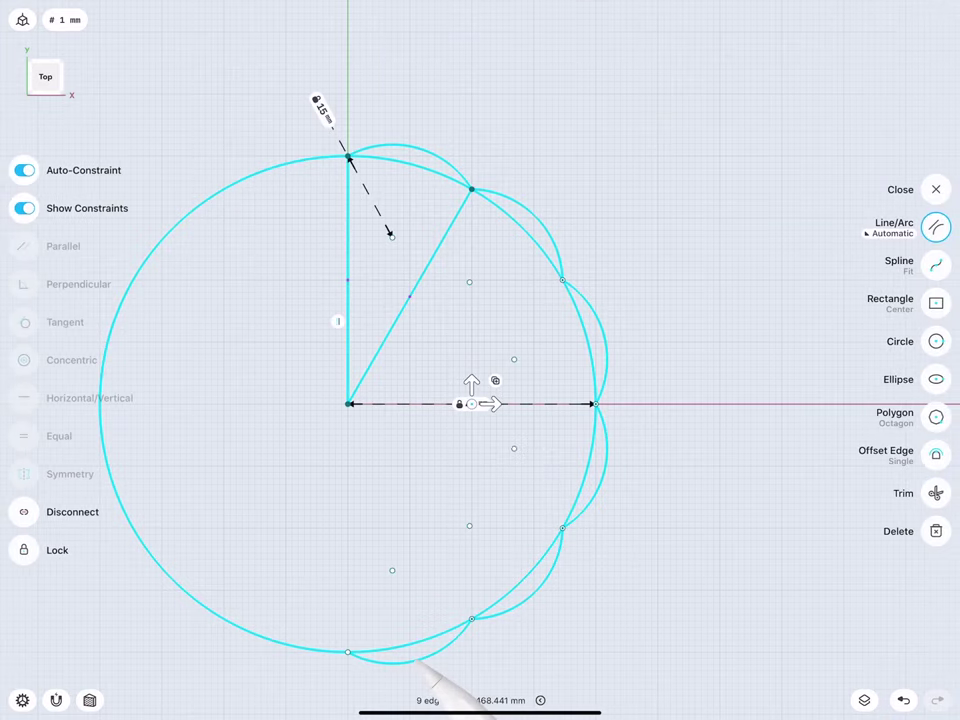
click(254, 178)
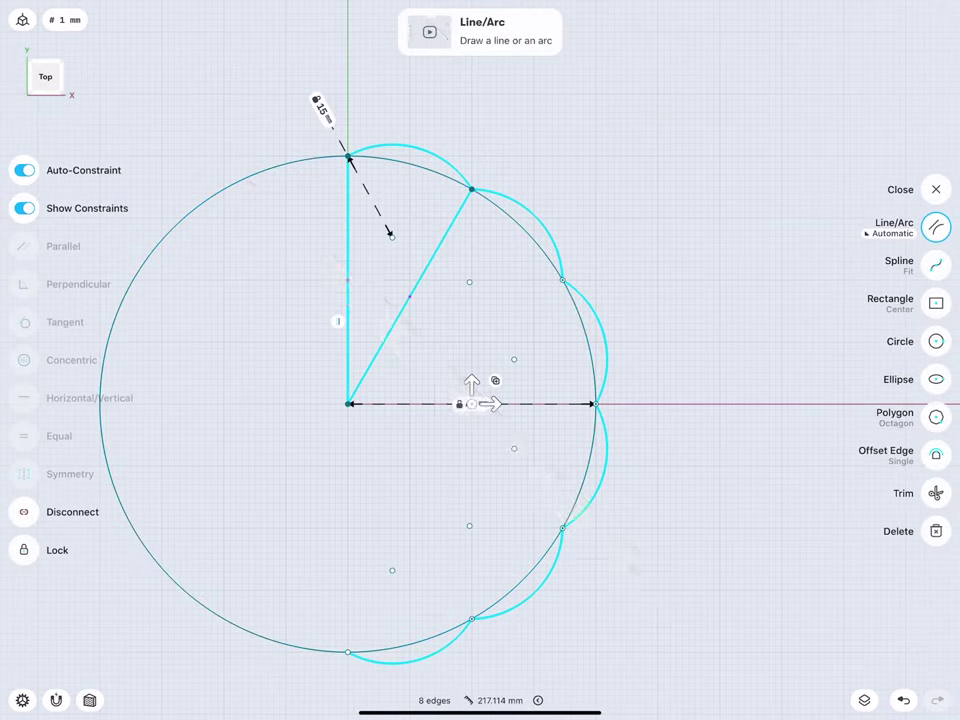
click(348, 242)
click(416, 285)
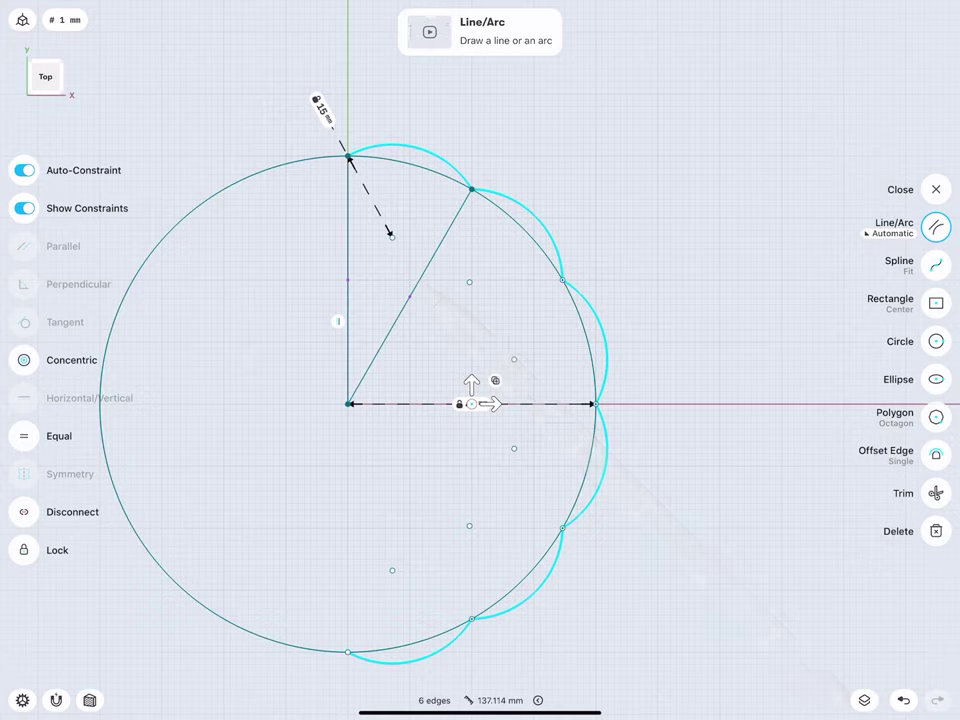
click(933, 189)
click(944, 402)
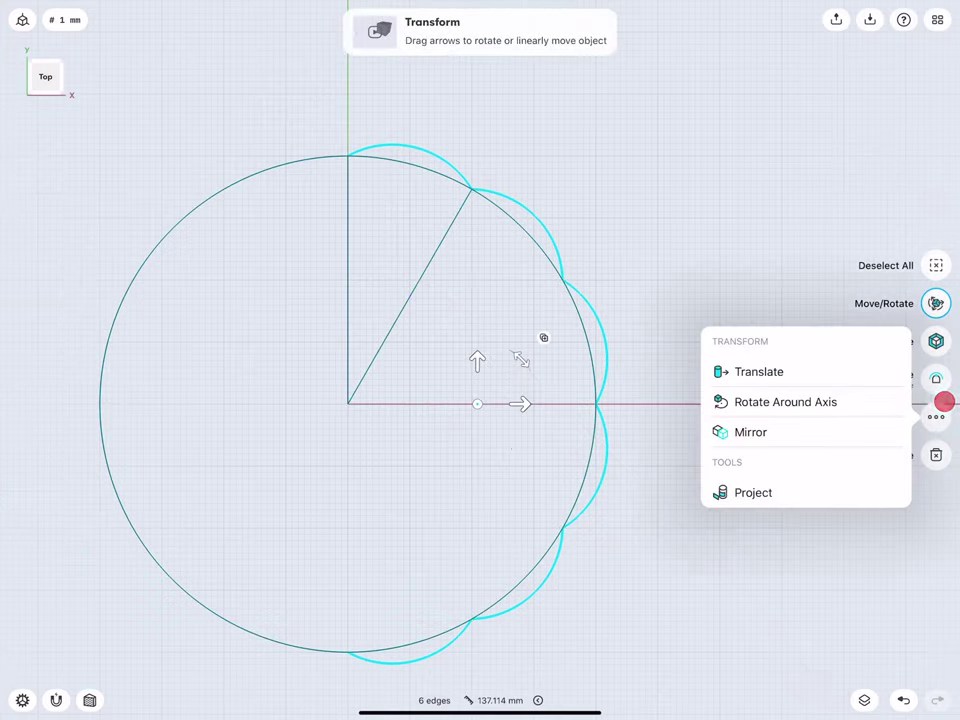
click(816, 430)
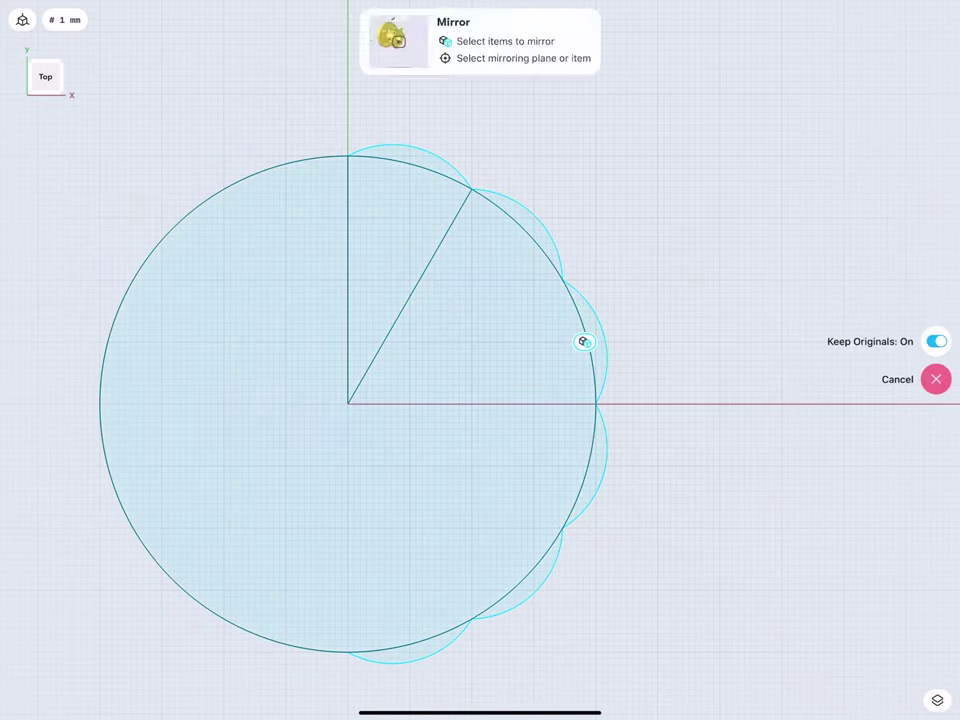
click(348, 305)
Keep the mirrored arcs, then delete the guide circle and both radius lines.
click(933, 321)
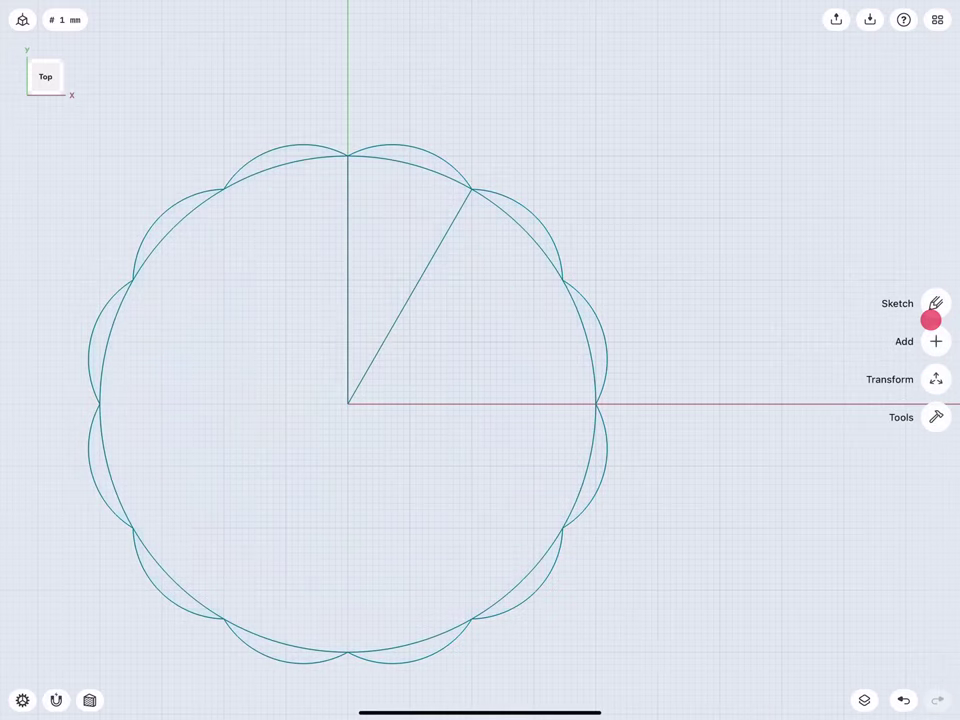
click(290, 165)
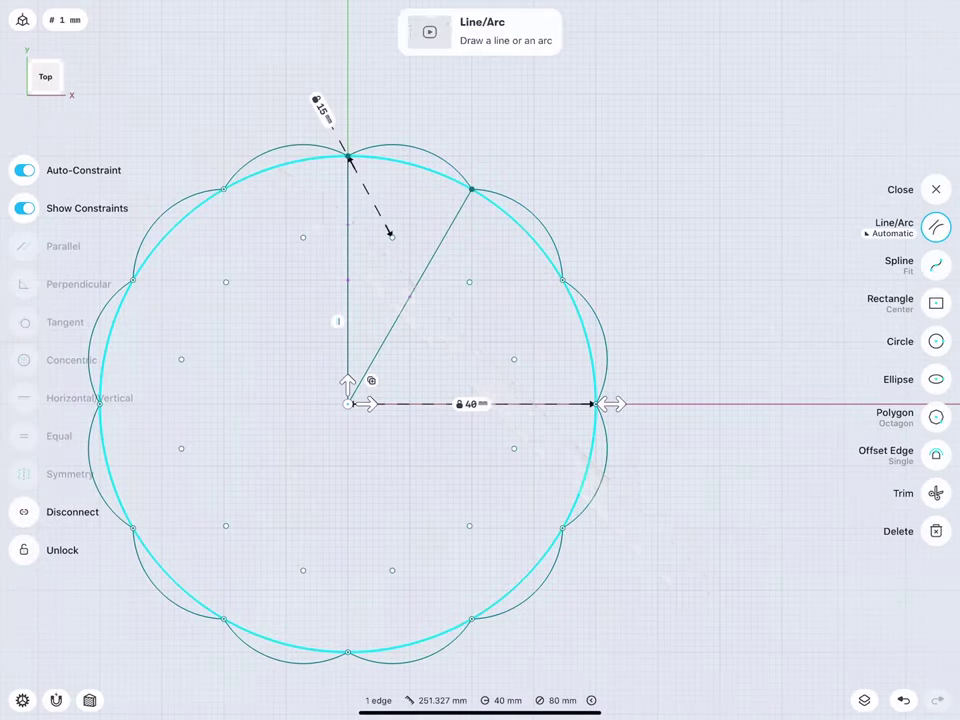
click(410, 296)
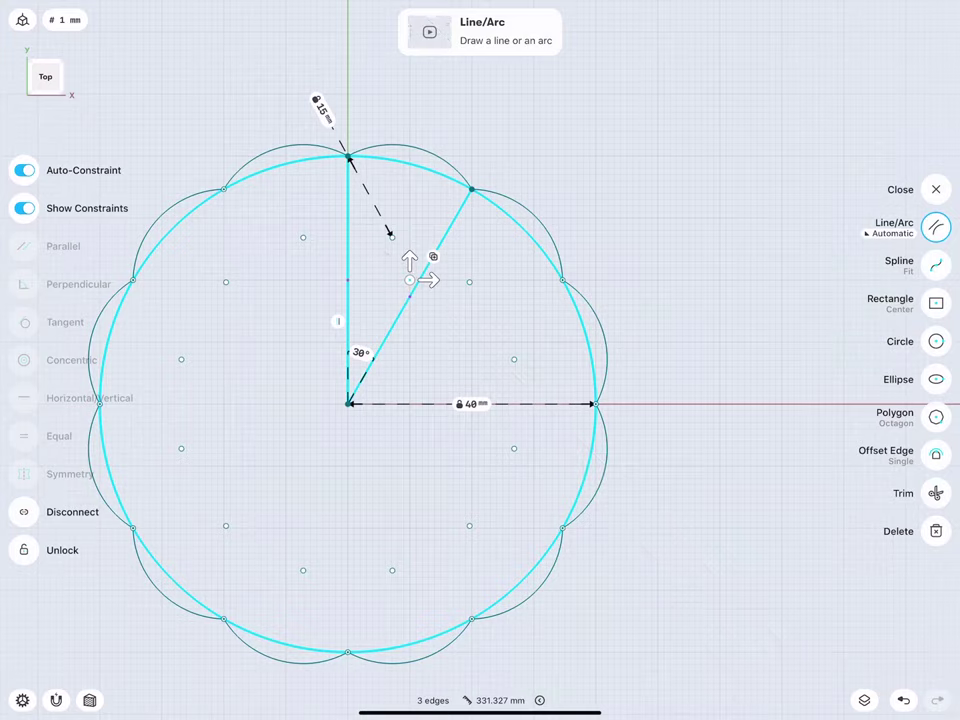
click(937, 529)
scroll(275, 390, down, 5)
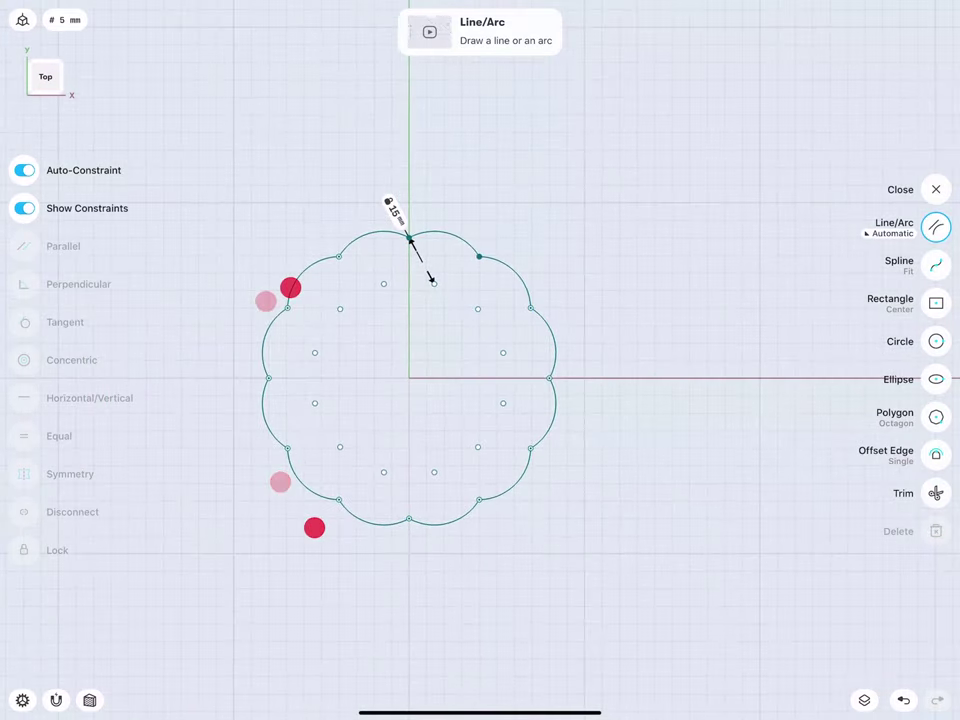
click(222, 312)
mouse_move(289, 282)
middle_down()
mouse_move(282, 286)
mouse_move(338, 332)
middle_up()
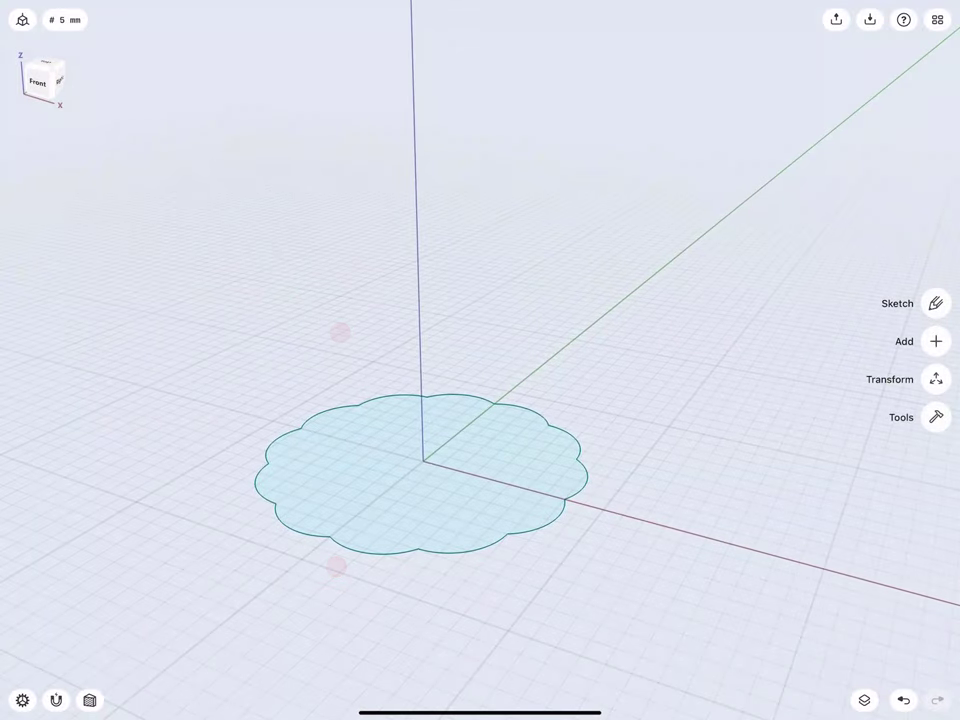
Move the scalloped face 320 mm up the vertical axis and show the Items list.
click(362, 465)
scroll(336, 455, down, 2)
click(934, 266)
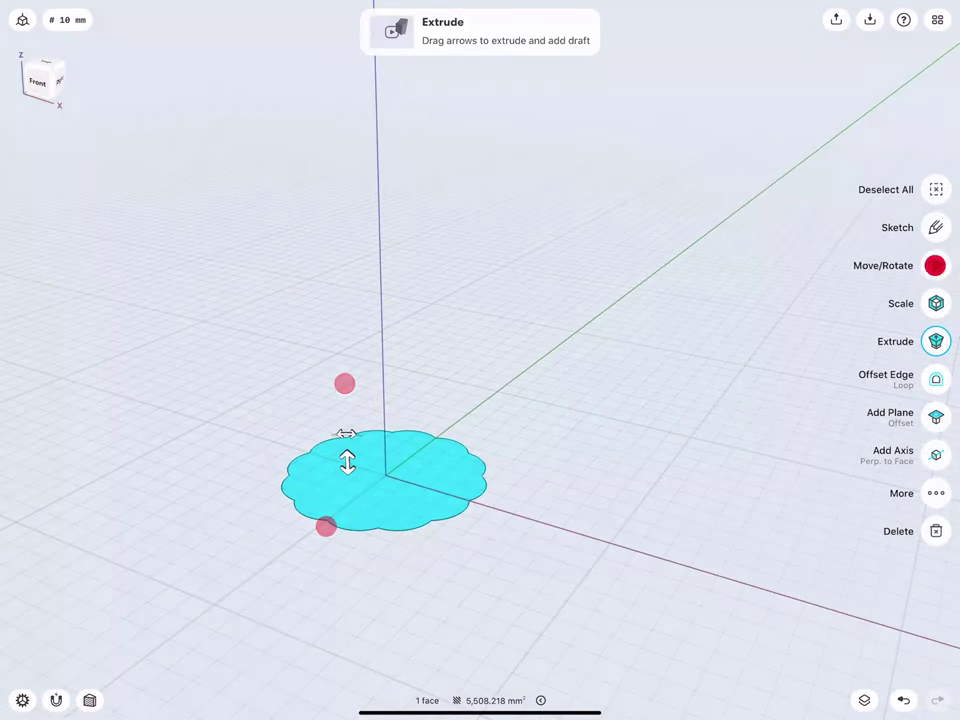
drag(388, 440, 379, 214)
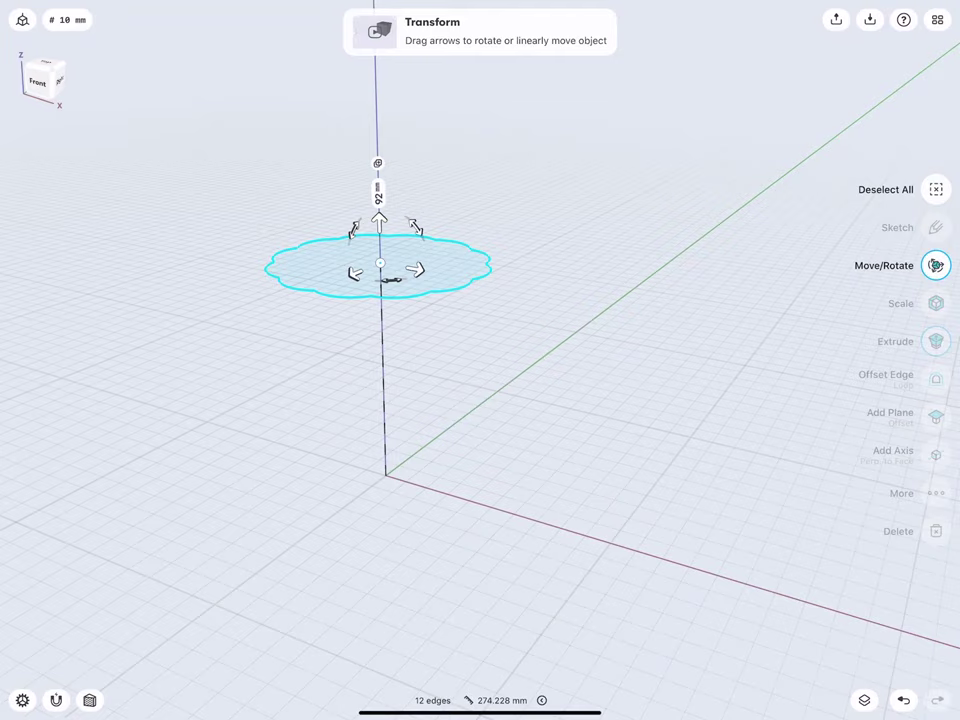
click(377, 161)
click(391, 229)
click(364, 229)
click(364, 257)
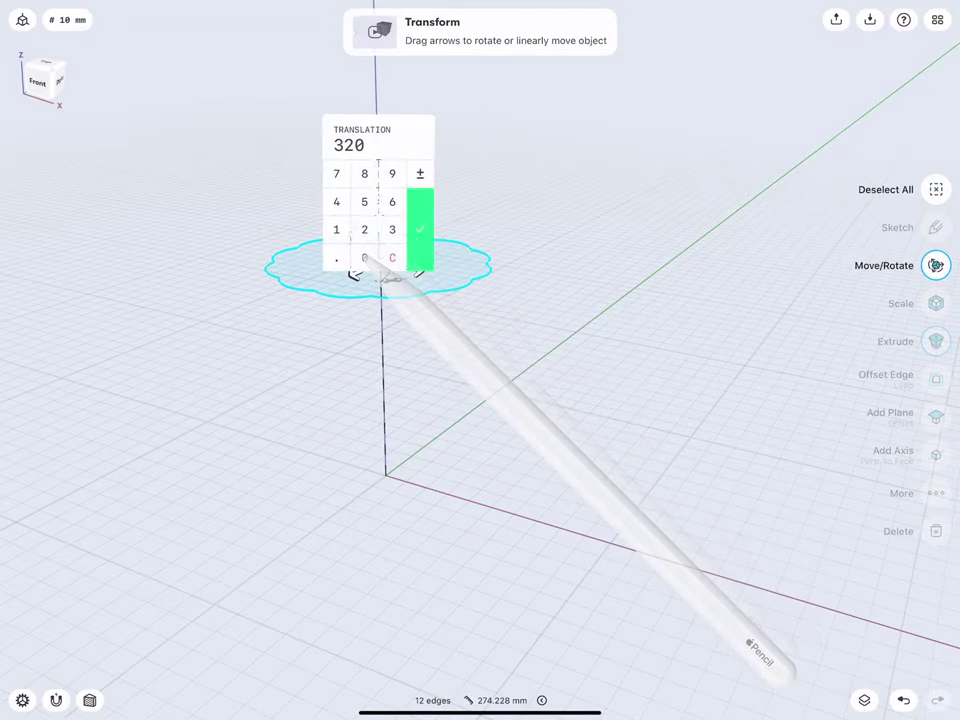
click(420, 229)
scroll(314, 340, down, 3)
scroll(332, 360, up, 2)
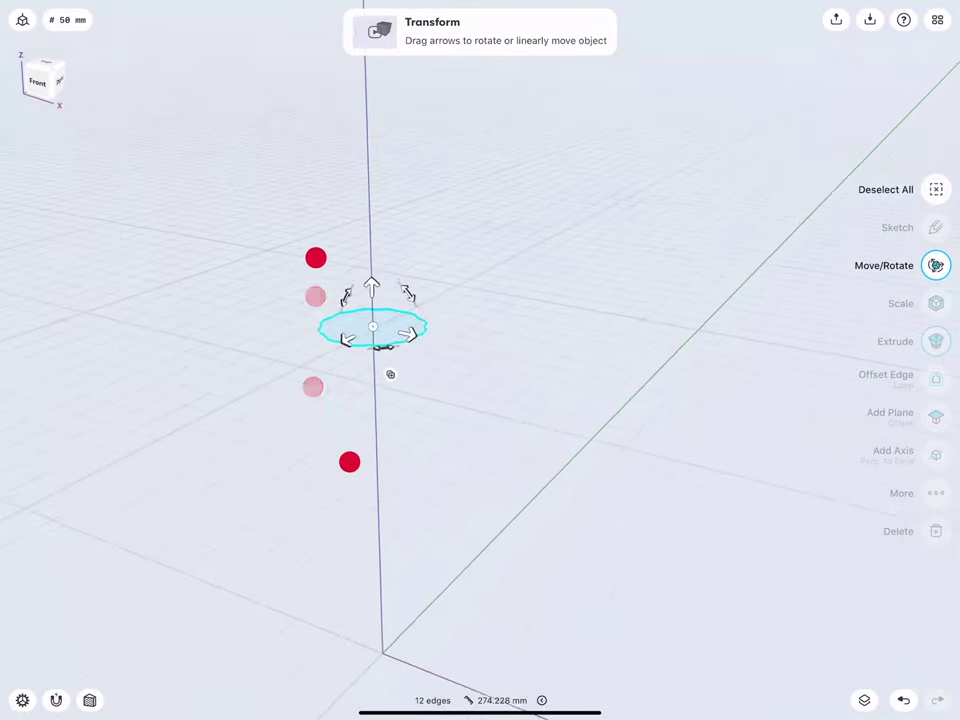
scroll(311, 370, up, 2)
scroll(311, 369, up, 1)
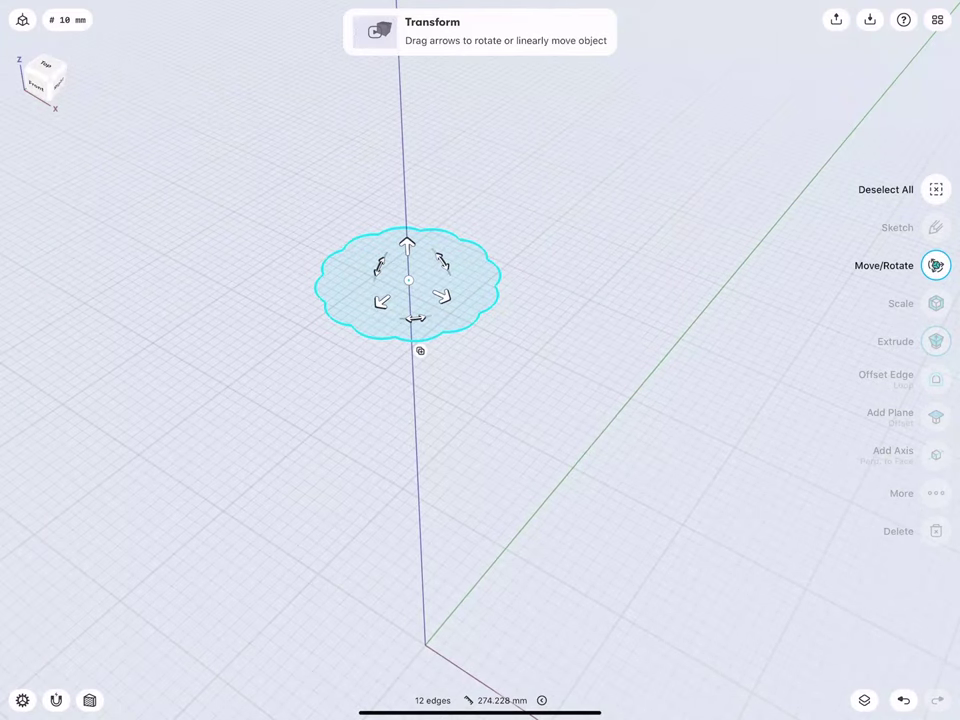
click(865, 700)
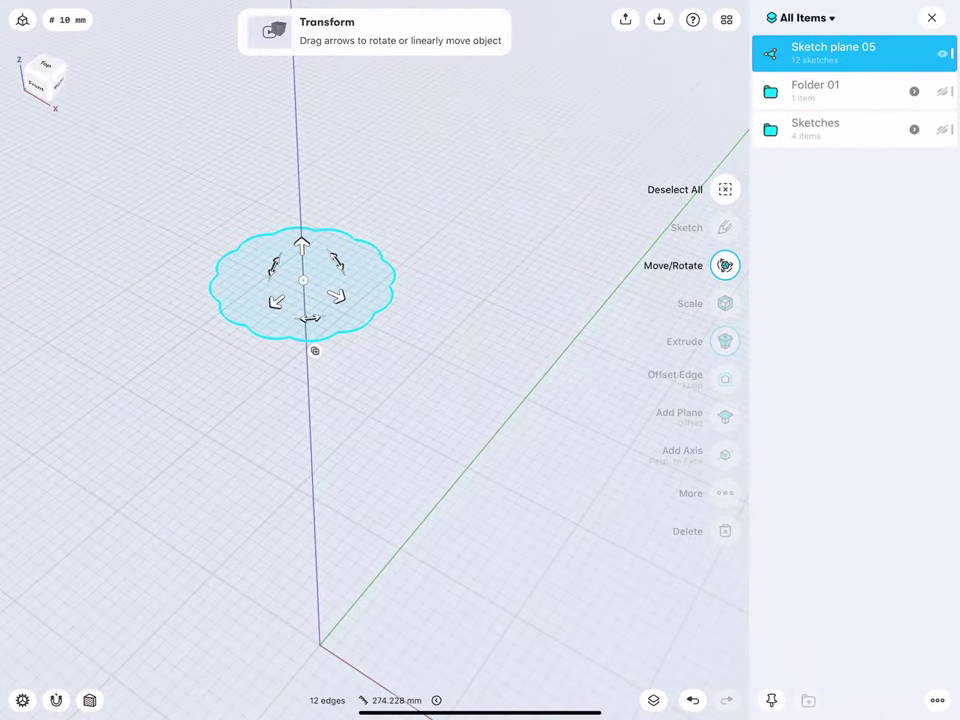
Copy the scalloped profile about 40 mm above the original and select the new copy.
click(943, 90)
click(943, 91)
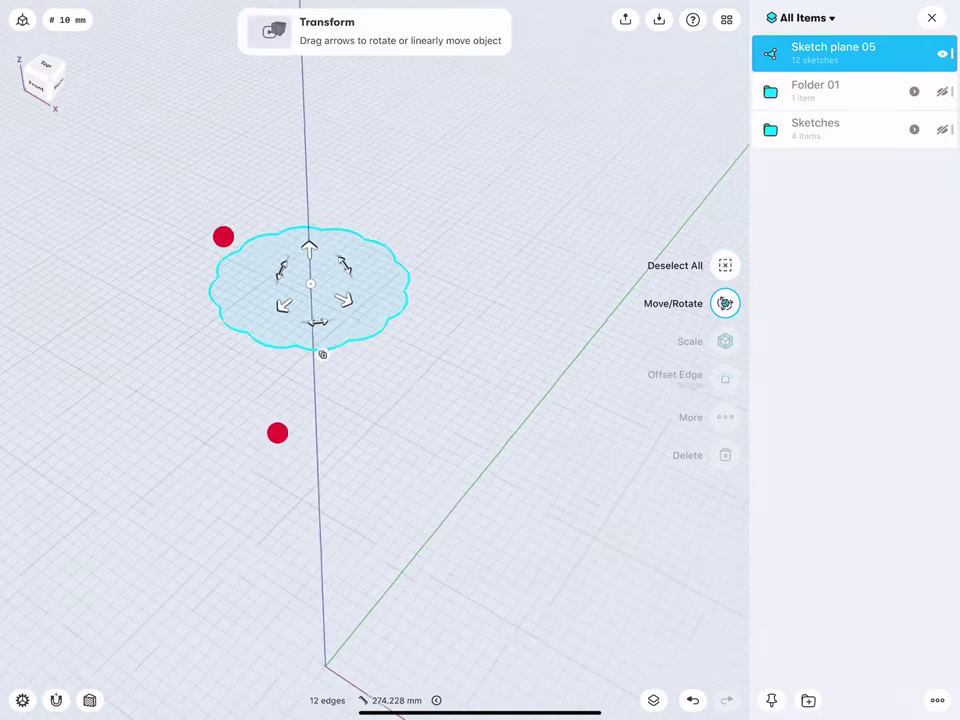
middle_drag(250, 335, 265, 368)
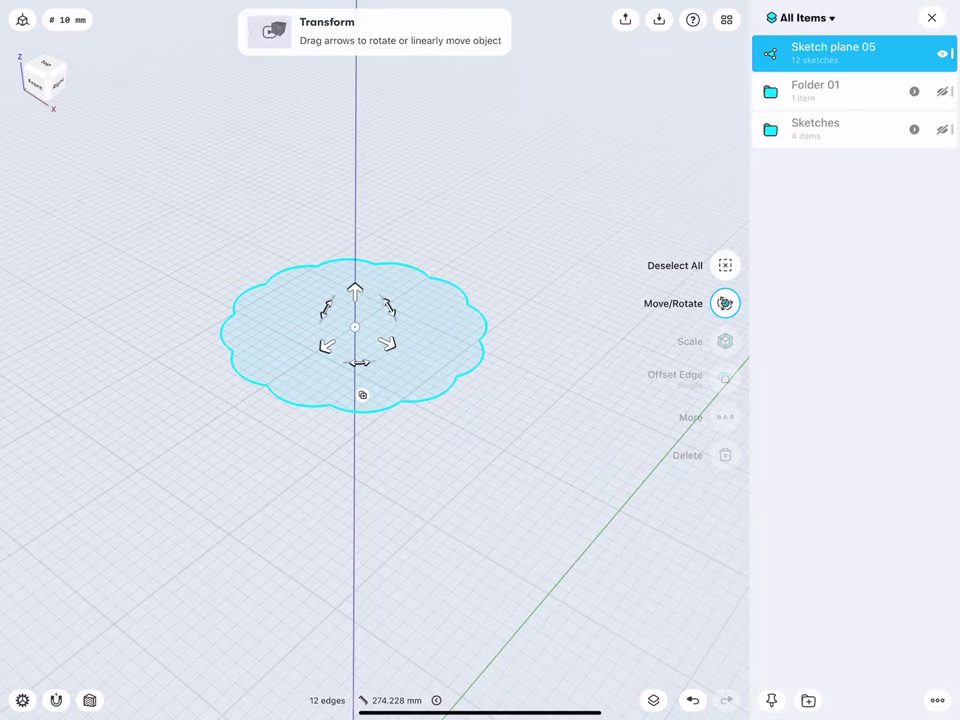
click(362, 395)
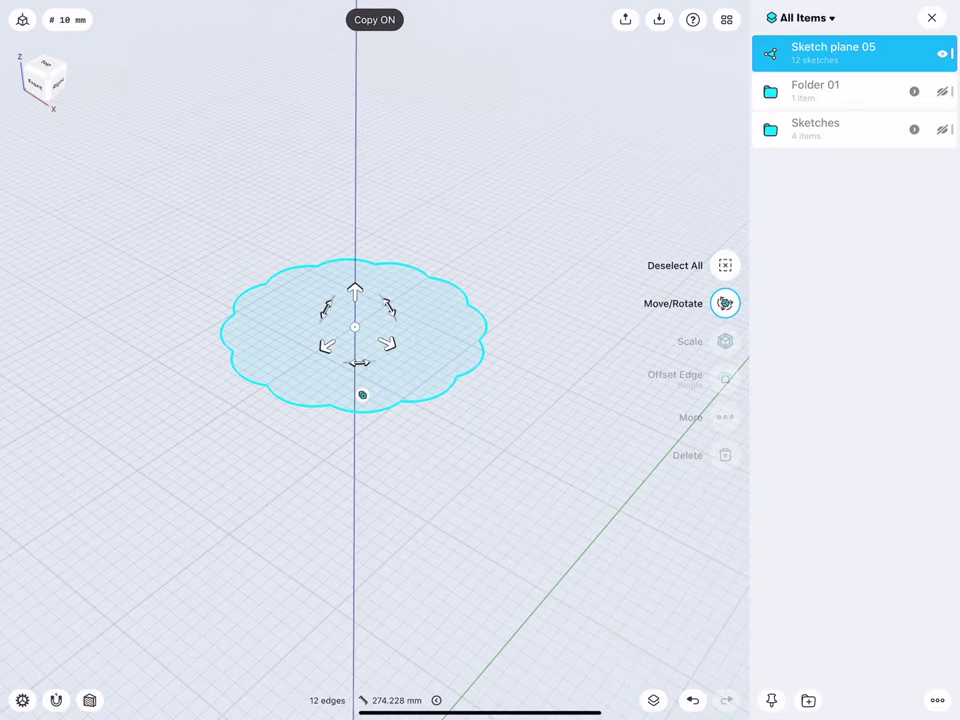
middle_drag(317, 502, 310, 515)
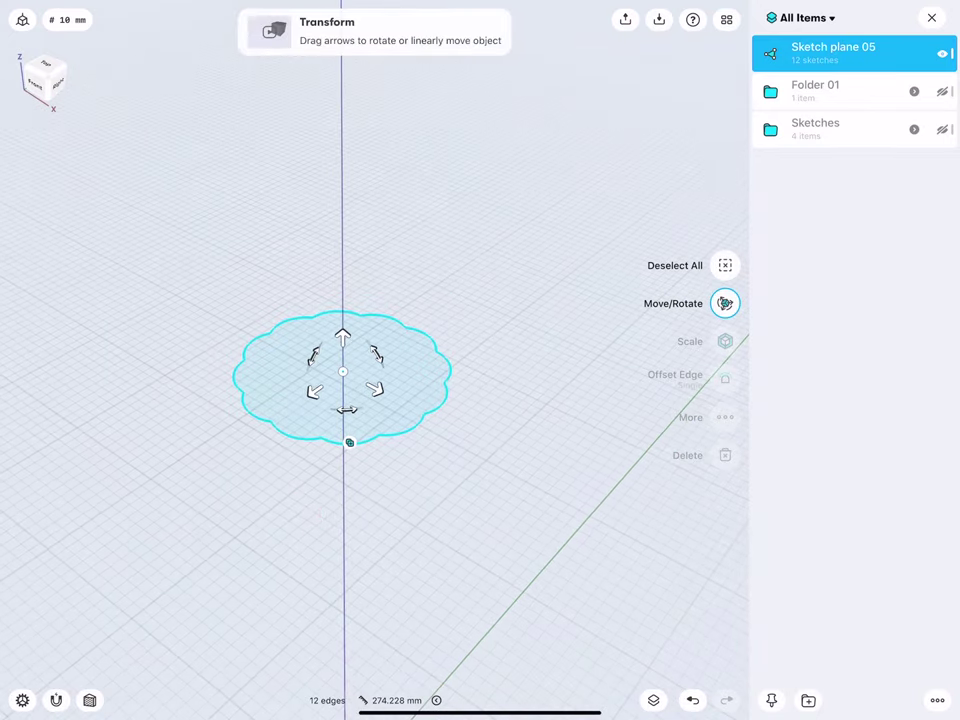
drag(342, 336, 342, 246)
mouse_move(279, 204)
middle_down()
mouse_move(300, 229)
mouse_move(315, 311)
mouse_move(258, 258)
middle_up()
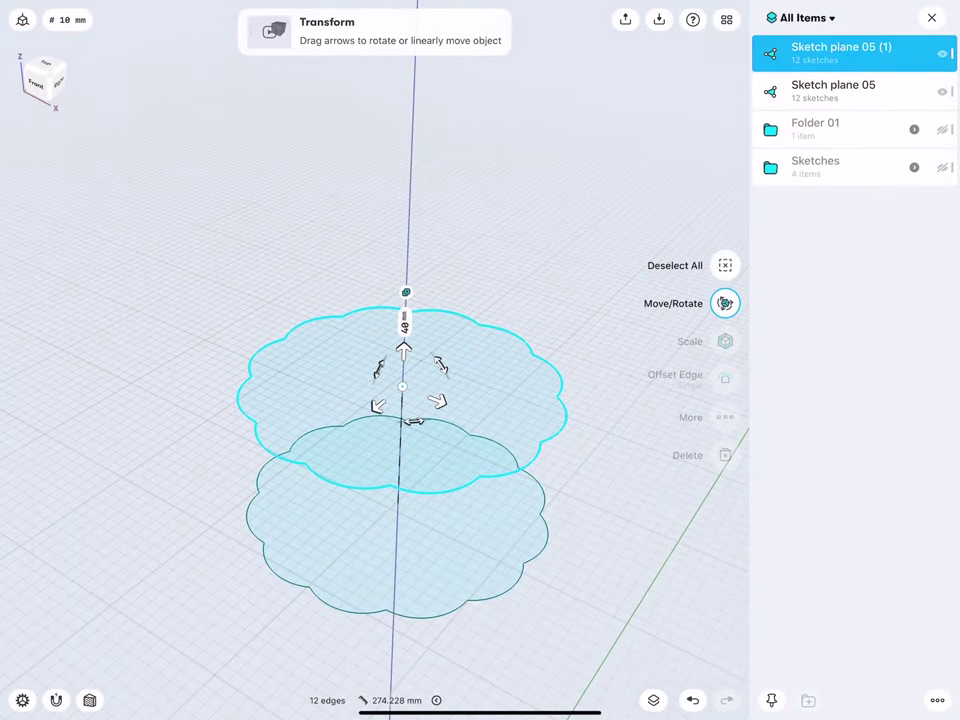
click(268, 292)
click(375, 356)
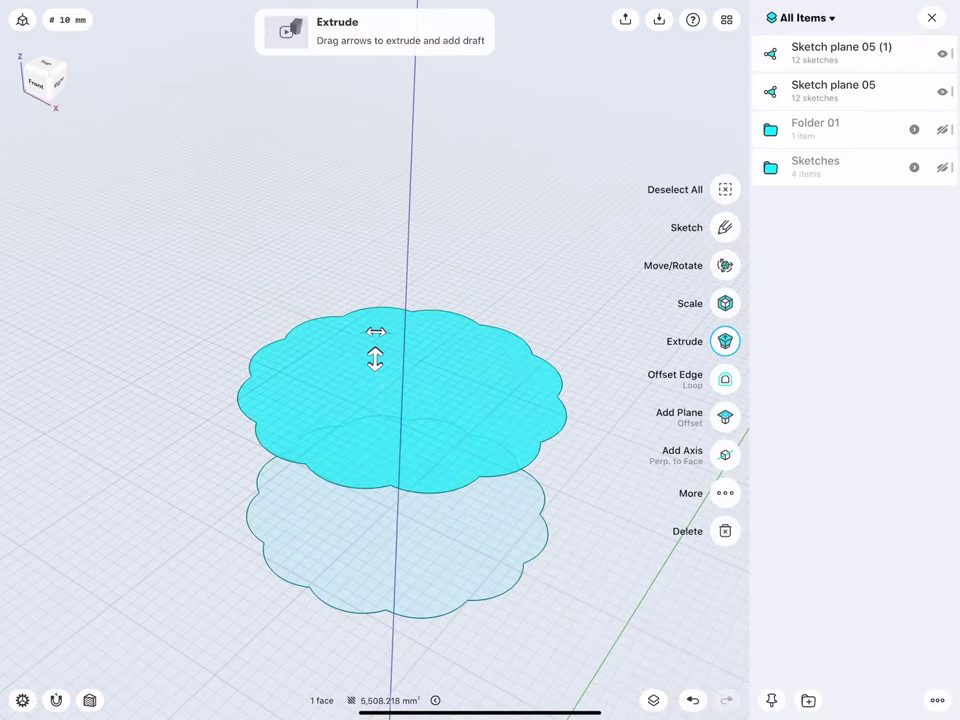
Scale the upper profile copy to 40% and select the resulting small face.
click(724, 300)
click(931, 17)
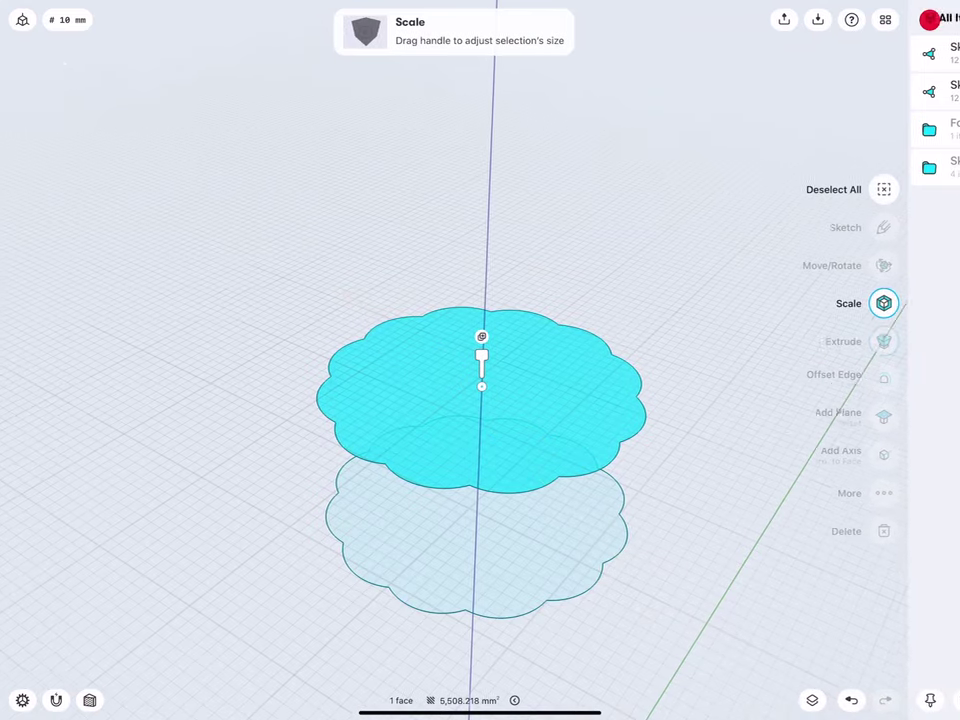
drag(508, 357, 530, 595)
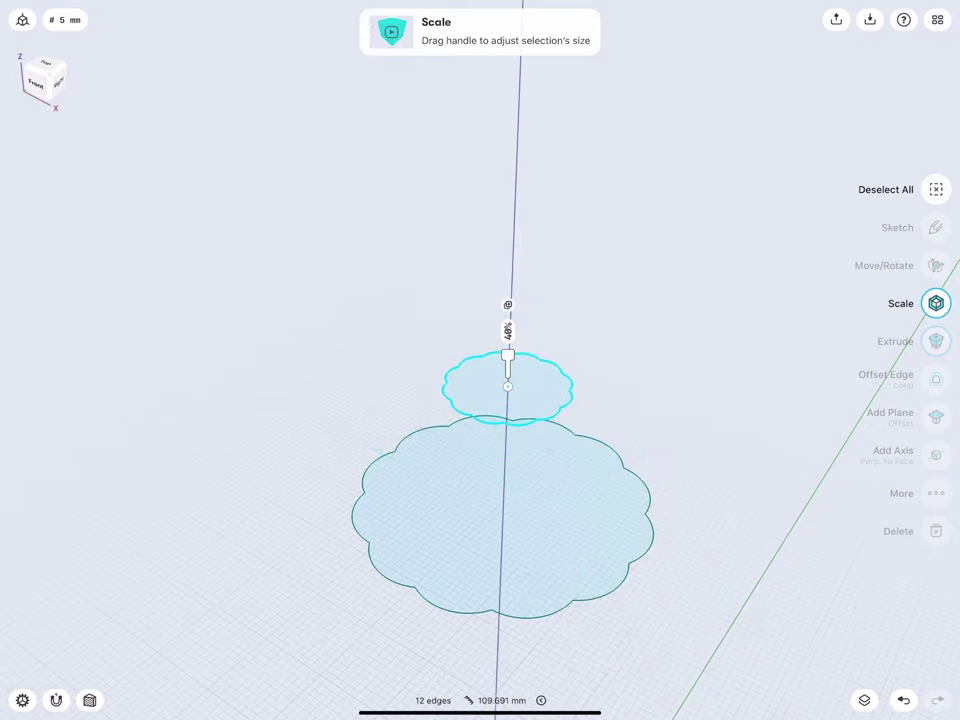
middle_drag(312, 332, 379, 391)
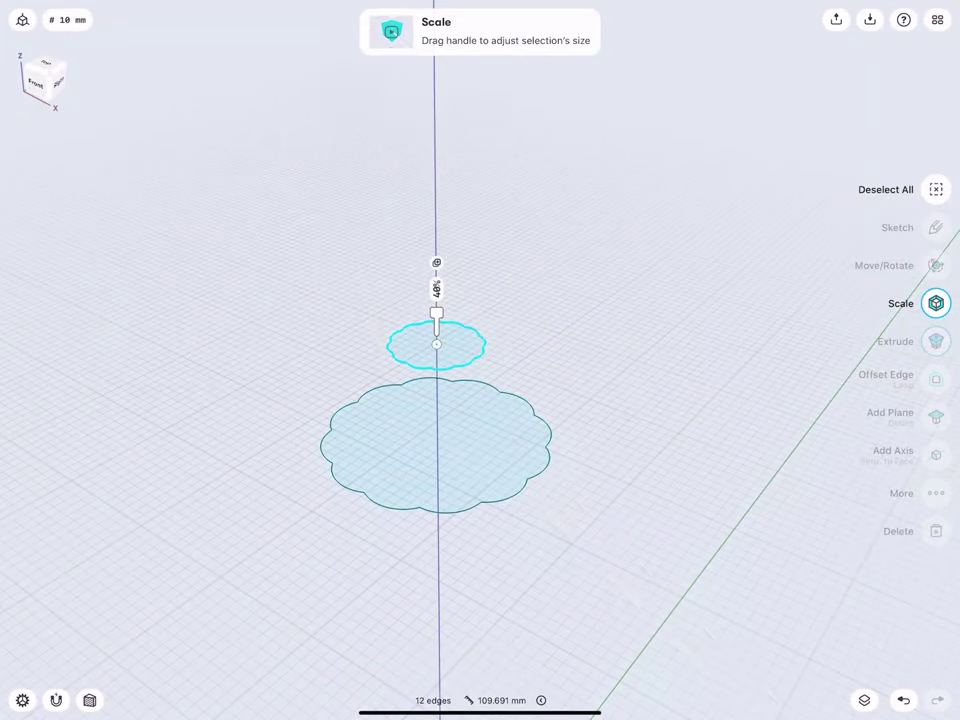
click(349, 296)
scroll(360, 397, up, 3)
click(398, 386)
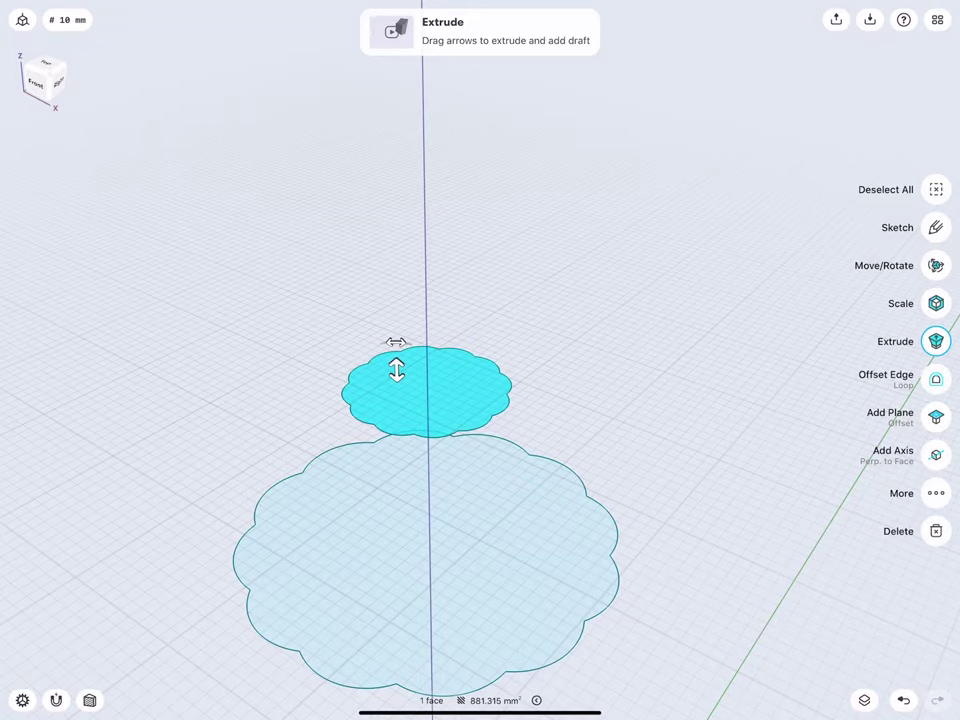
Copy the small scalloped face about 30 mm higher.
click(936, 265)
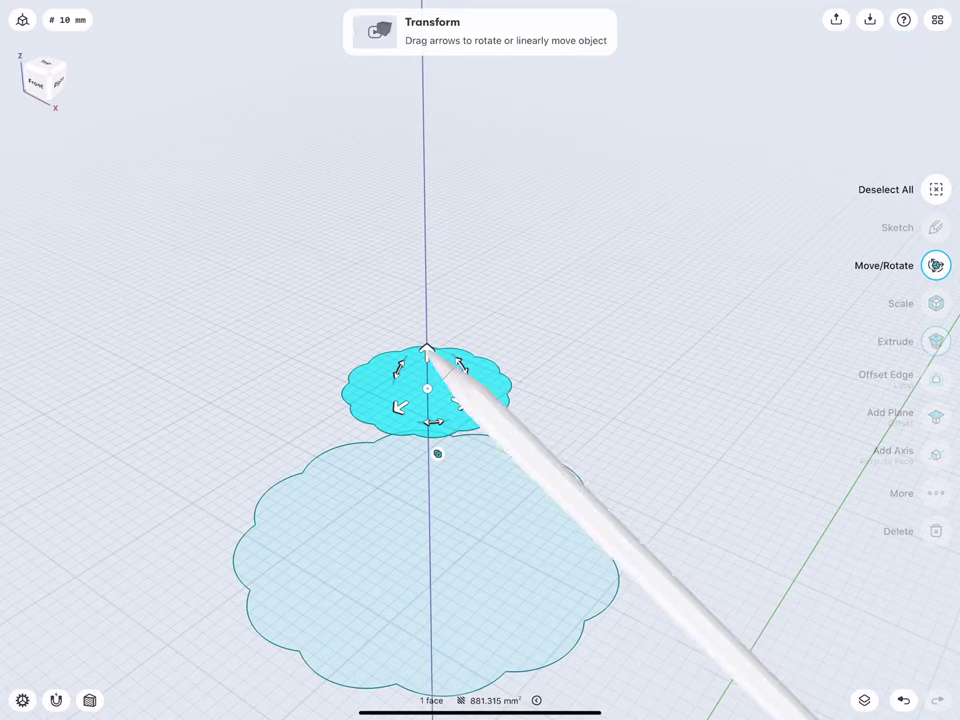
drag(427, 350, 424, 206)
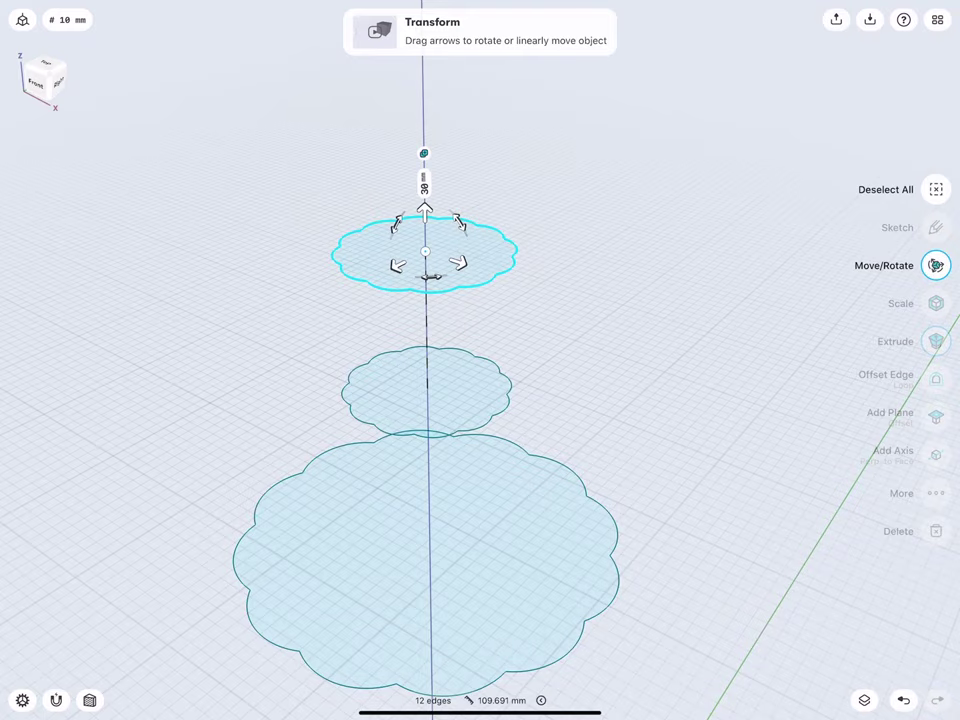
Tilt the top cloud profile by -10°.
middle_drag(385, 274, 376, 300)
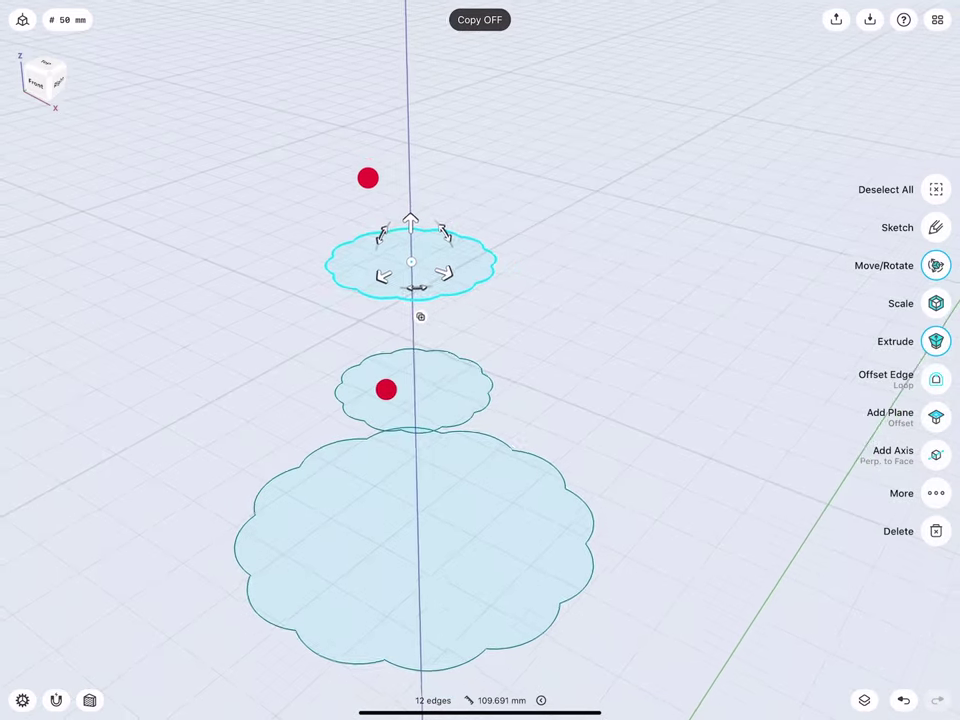
middle_drag(341, 236, 315, 210)
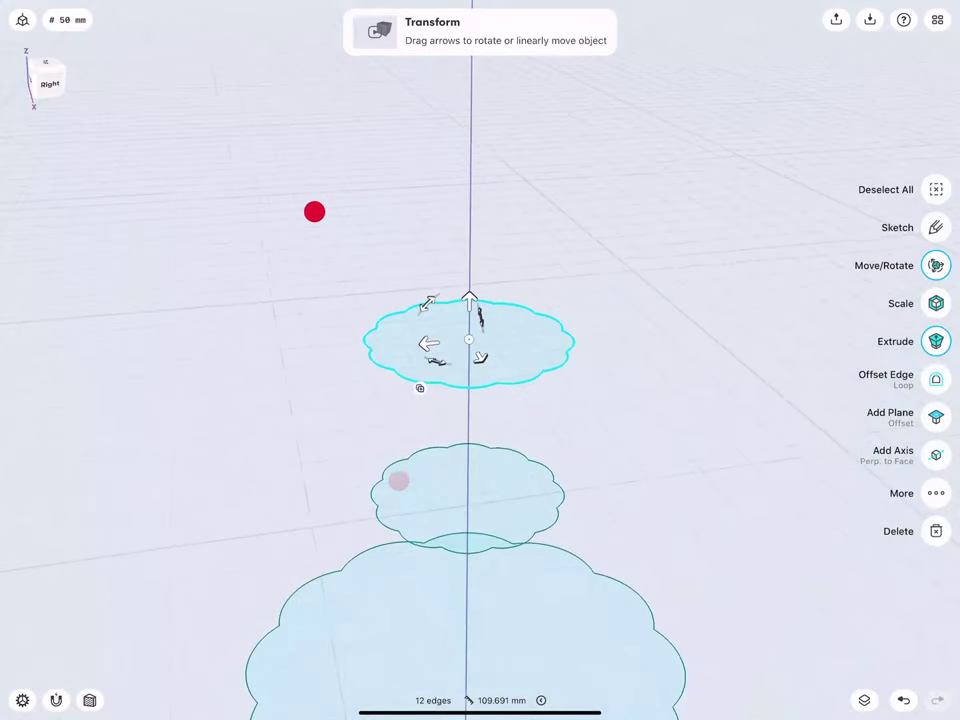
middle_drag(360, 380, 363, 389)
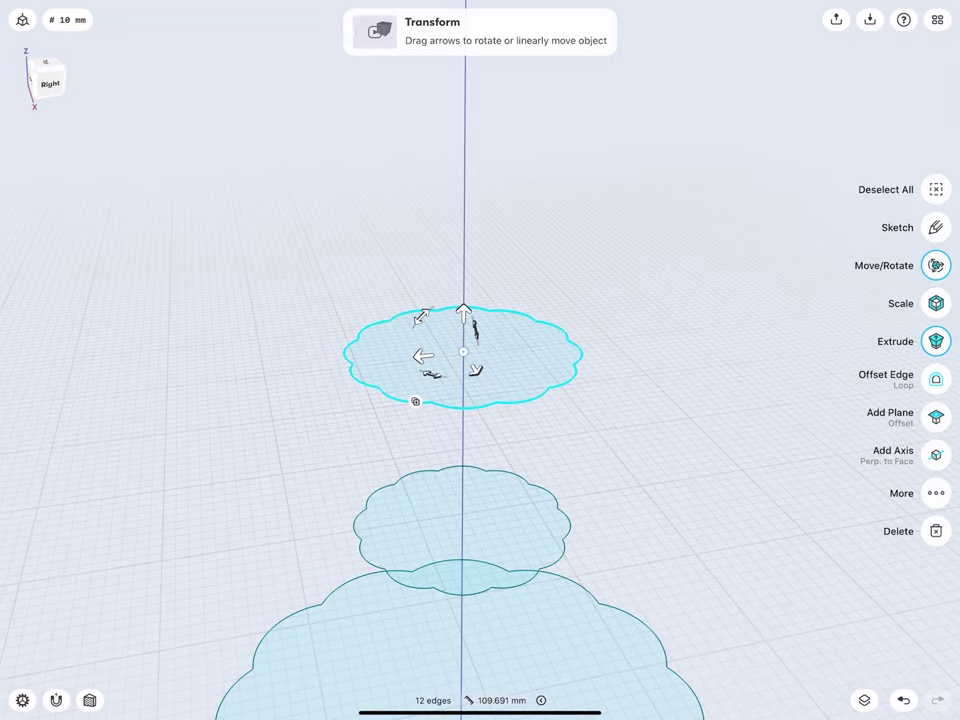
drag(421, 316, 430, 308)
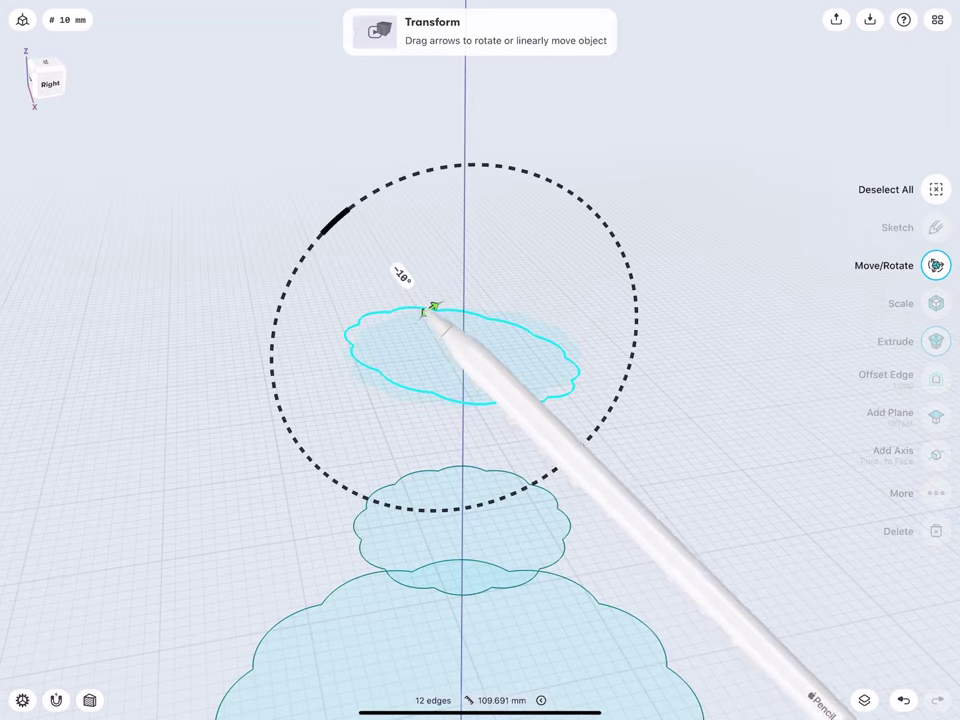
Lift a copy of the tilted profile about 40 mm above it.
middle_drag(426, 329, 368, 412)
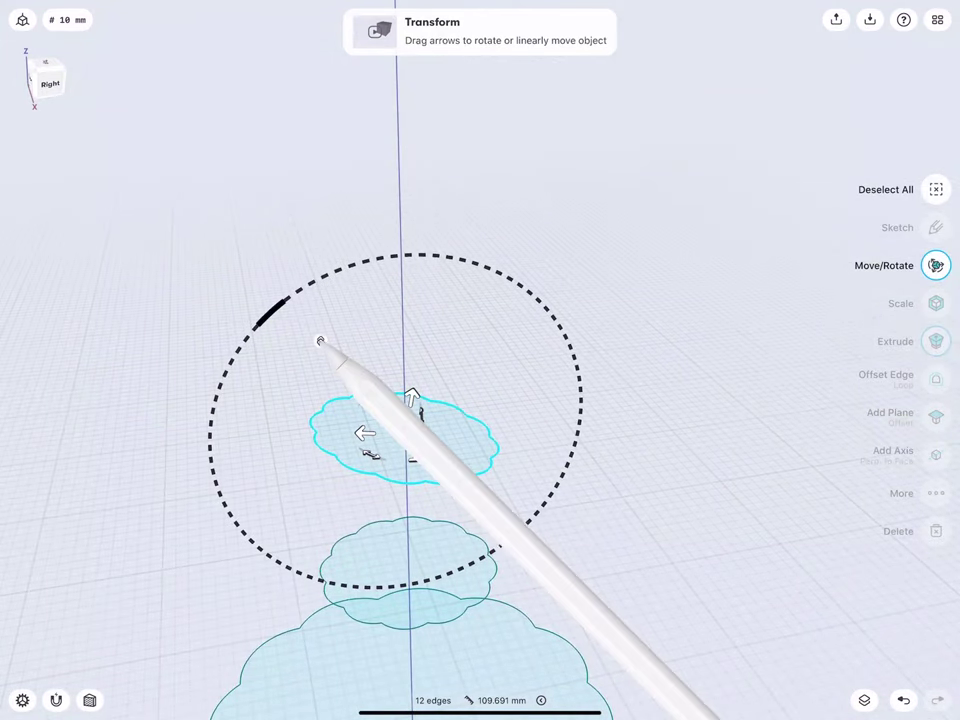
drag(320, 341, 321, 339)
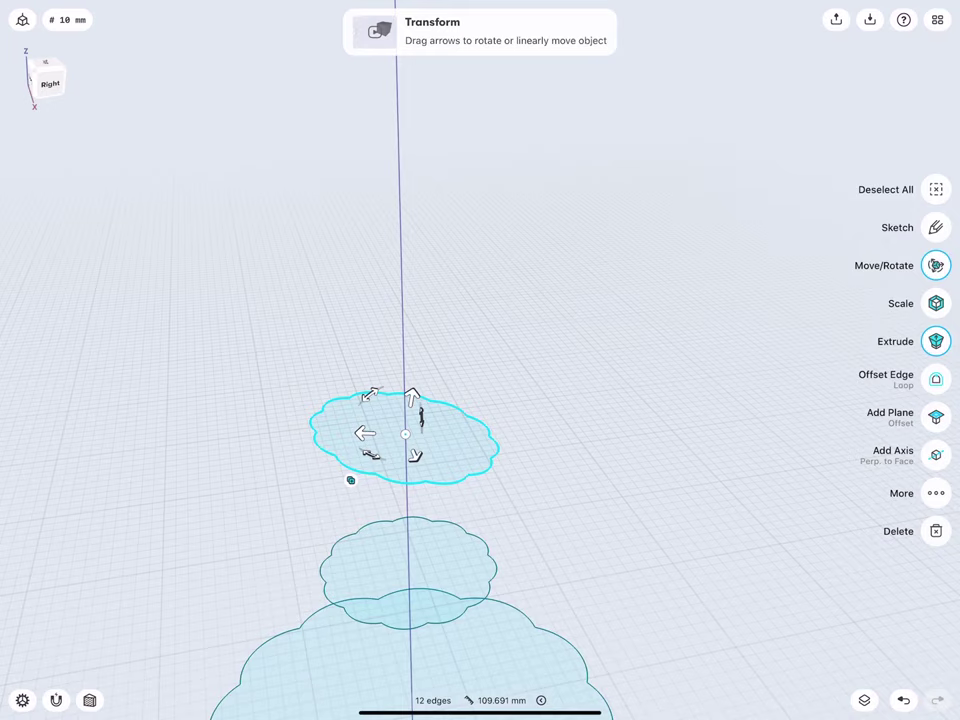
drag(412, 397, 449, 180)
mouse_move(380, 190)
middle_down()
mouse_move(345, 244)
mouse_move(326, 223)
mouse_move(311, 245)
middle_up()
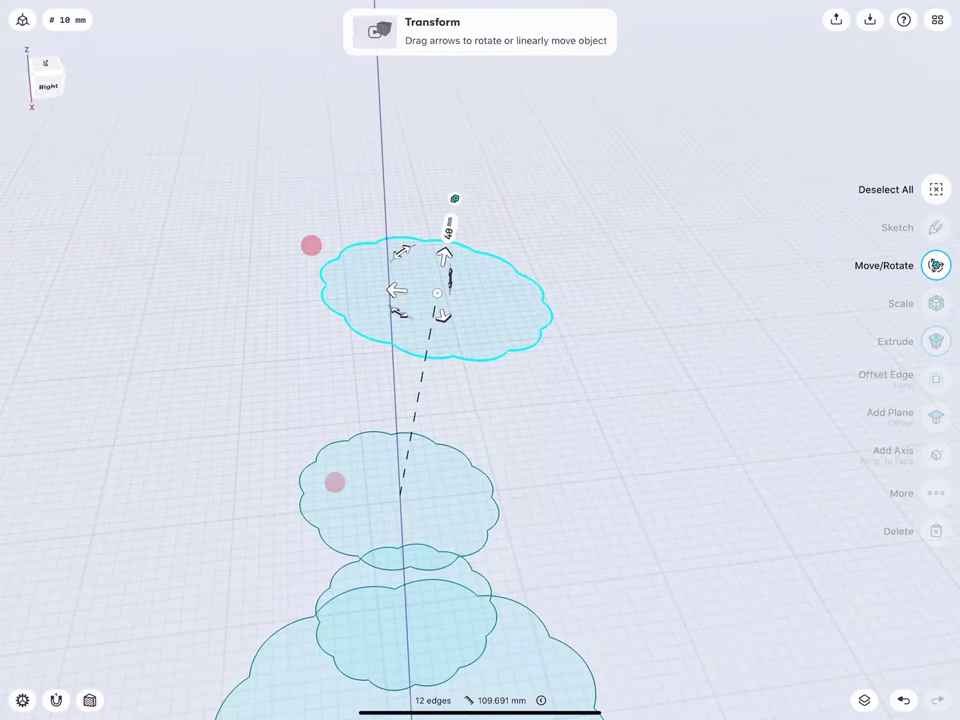
With copying off, tilt the top profile about -25° and shift it sideways exactly 10 mm.
click(377, 337)
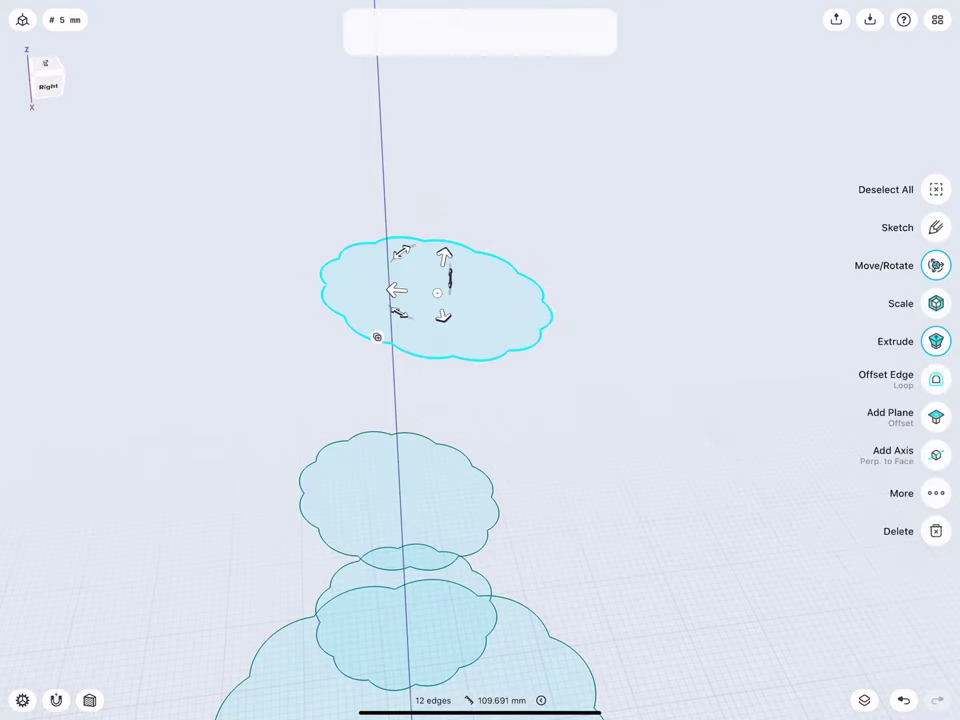
drag(401, 251, 427, 242)
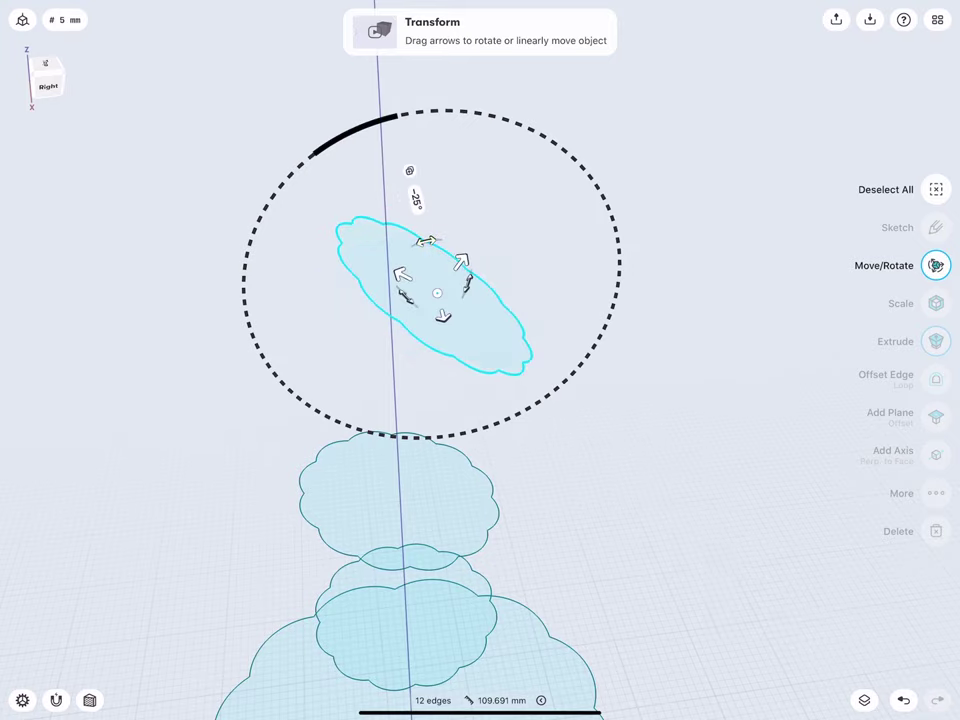
drag(401, 274, 464, 328)
click(426, 287)
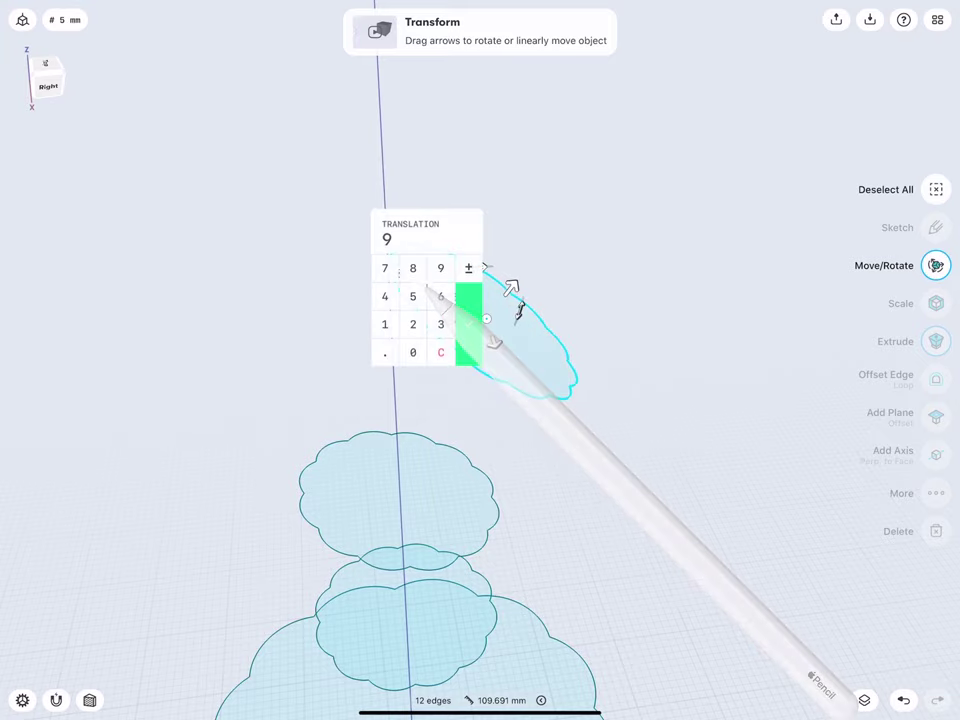
click(386, 324)
click(414, 351)
click(467, 330)
click(325, 282)
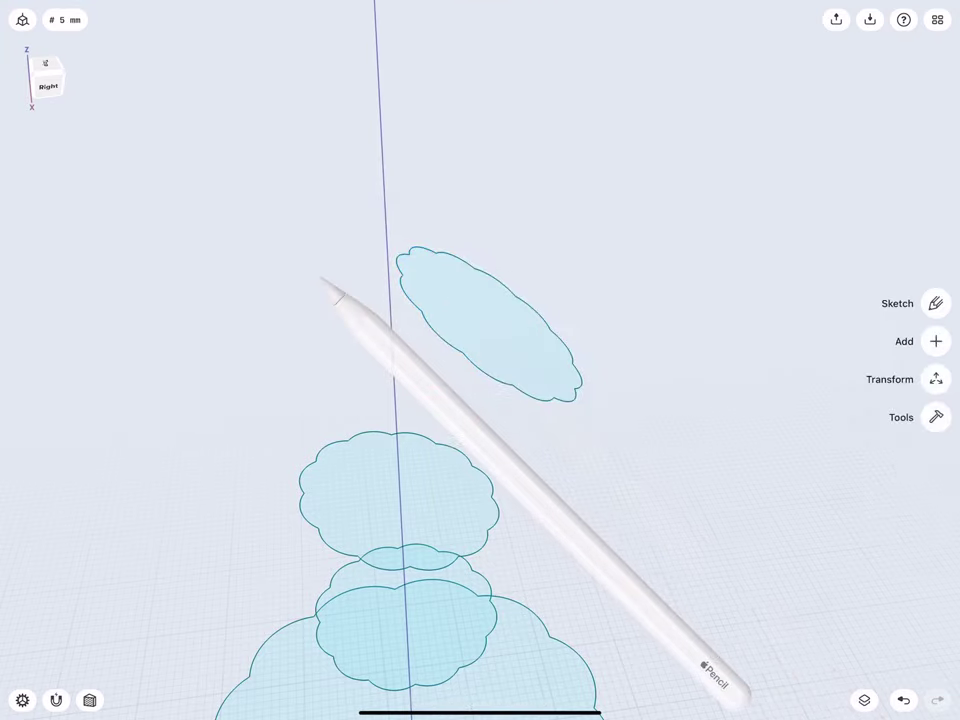
click(484, 293)
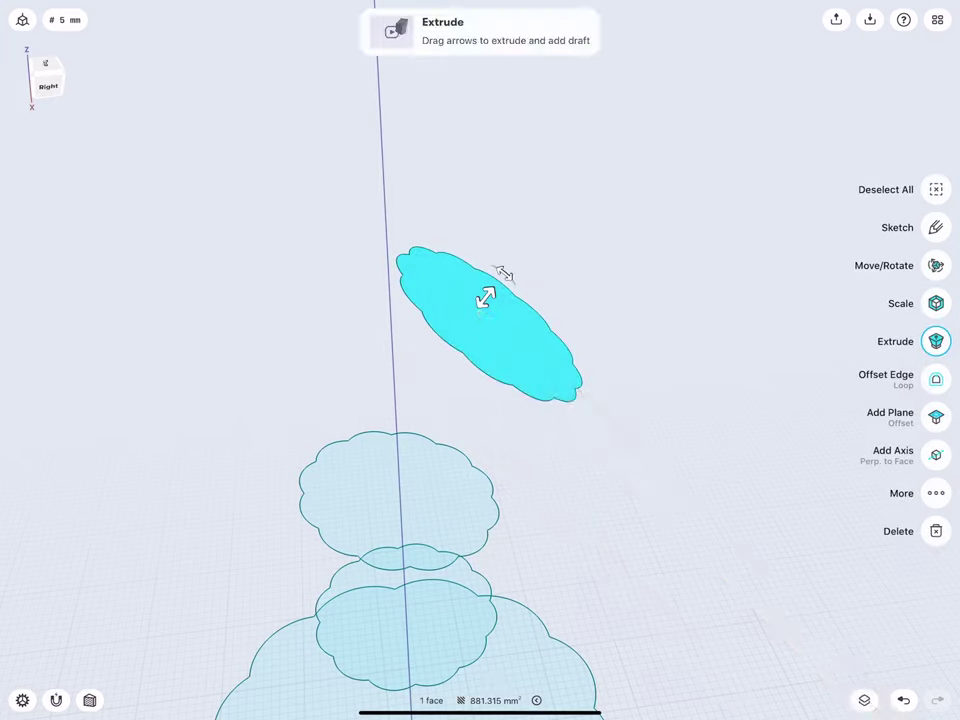
Scale the tilted top cloud face down to 40%.
click(932, 303)
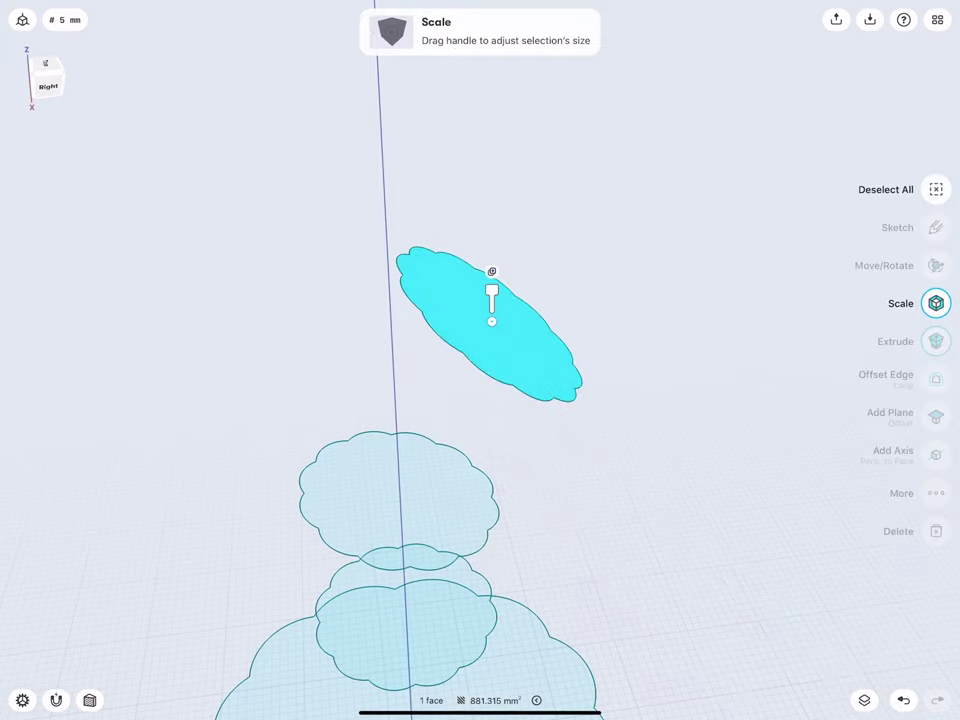
drag(491, 291, 491, 300)
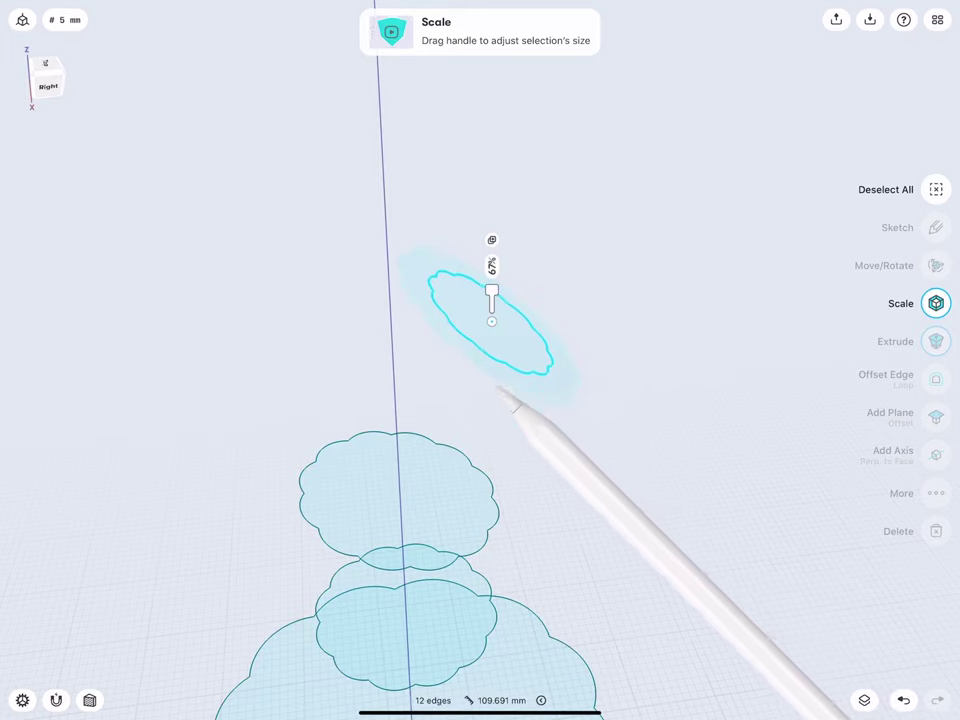
drag(514, 473, 525, 521)
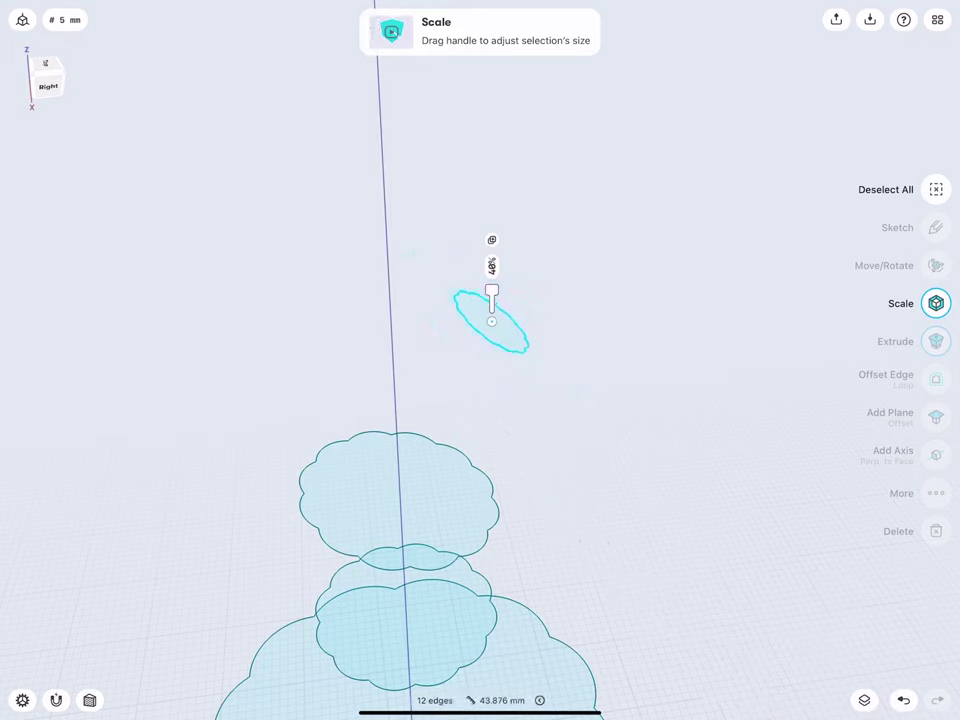
click(491, 265)
click(536, 321)
click(428, 343)
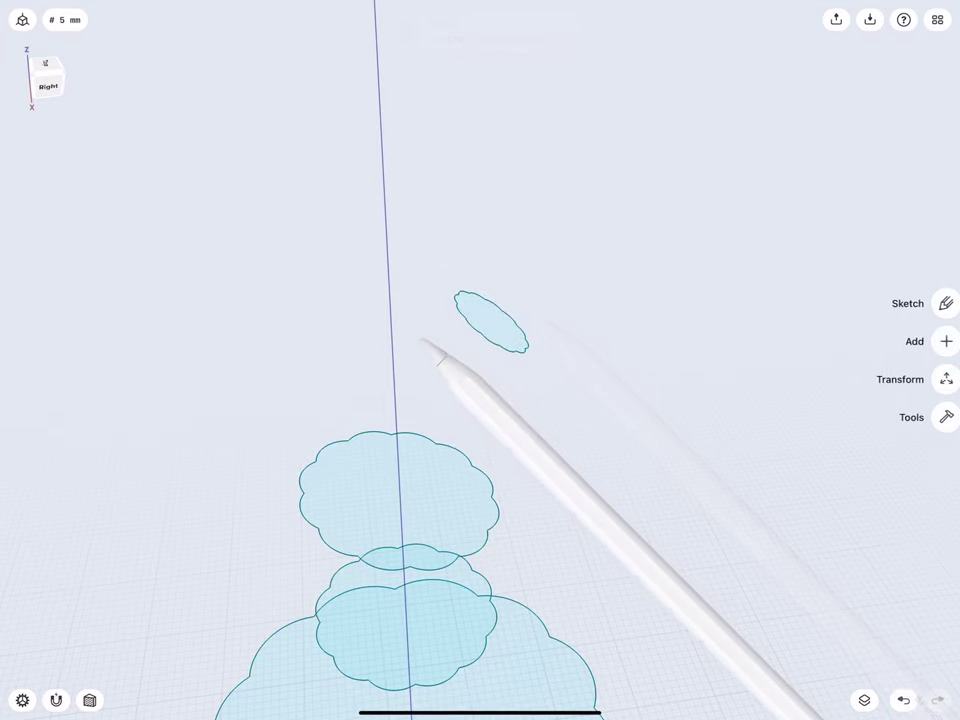
Scale the cloud face just below it down to 80%.
click(386, 471)
middle_drag(339, 395, 350, 317)
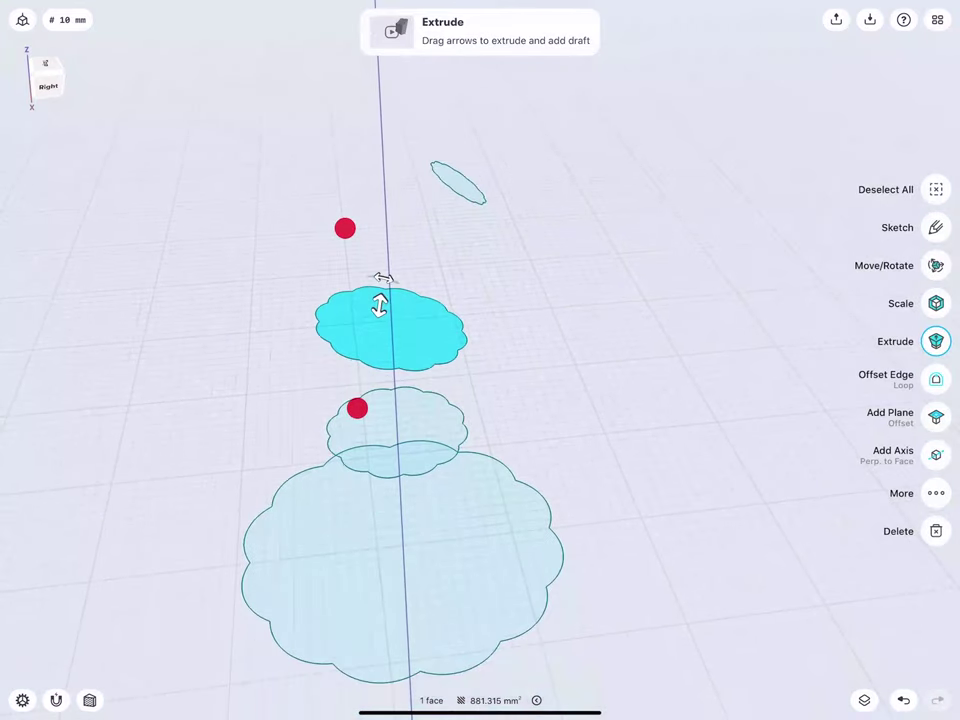
click(927, 311)
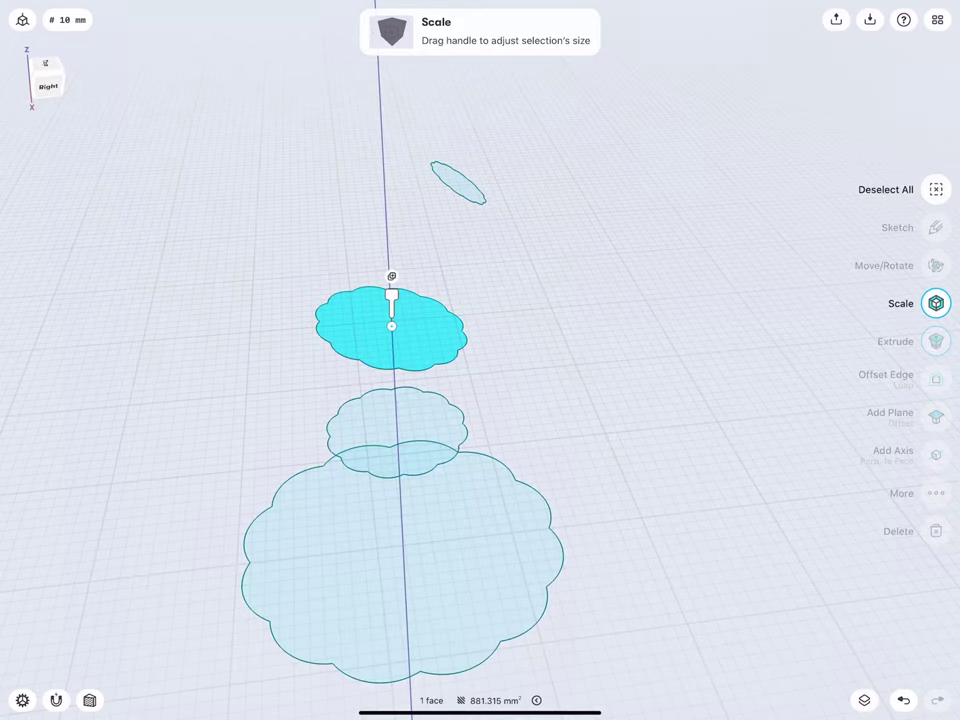
drag(391, 300, 405, 358)
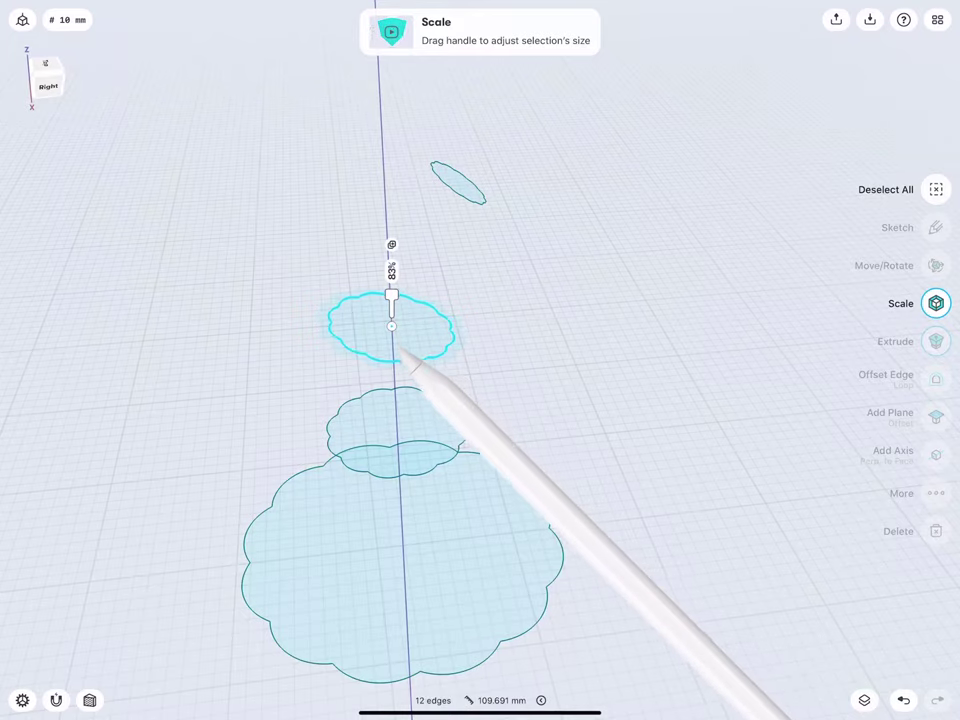
click(391, 270)
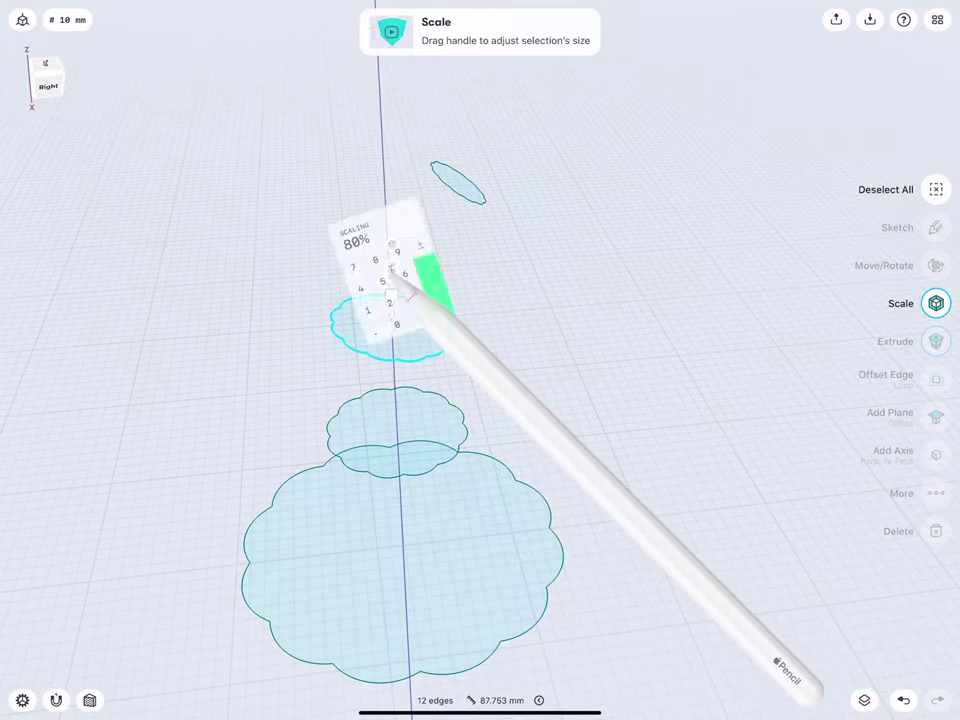
click(379, 251)
click(379, 334)
click(433, 306)
click(289, 293)
mouse_move(289, 242)
middle_down()
mouse_move(257, 252)
mouse_move(253, 317)
mouse_move(286, 382)
middle_up()
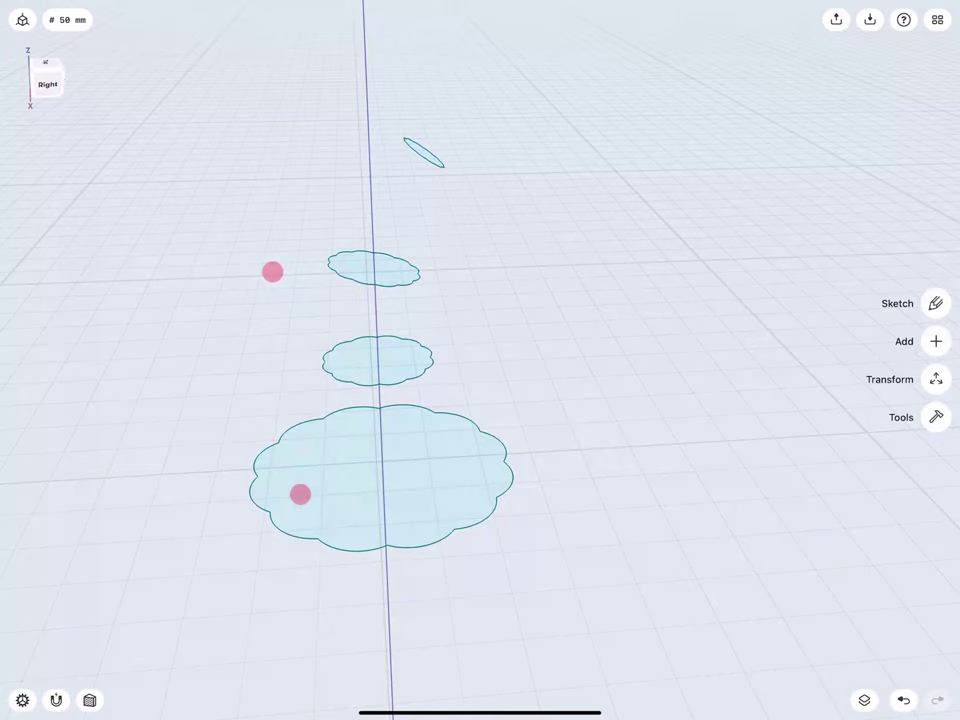
Pick green on the colour wheel and set it as the default colour for new shapes.
click(929, 421)
click(930, 583)
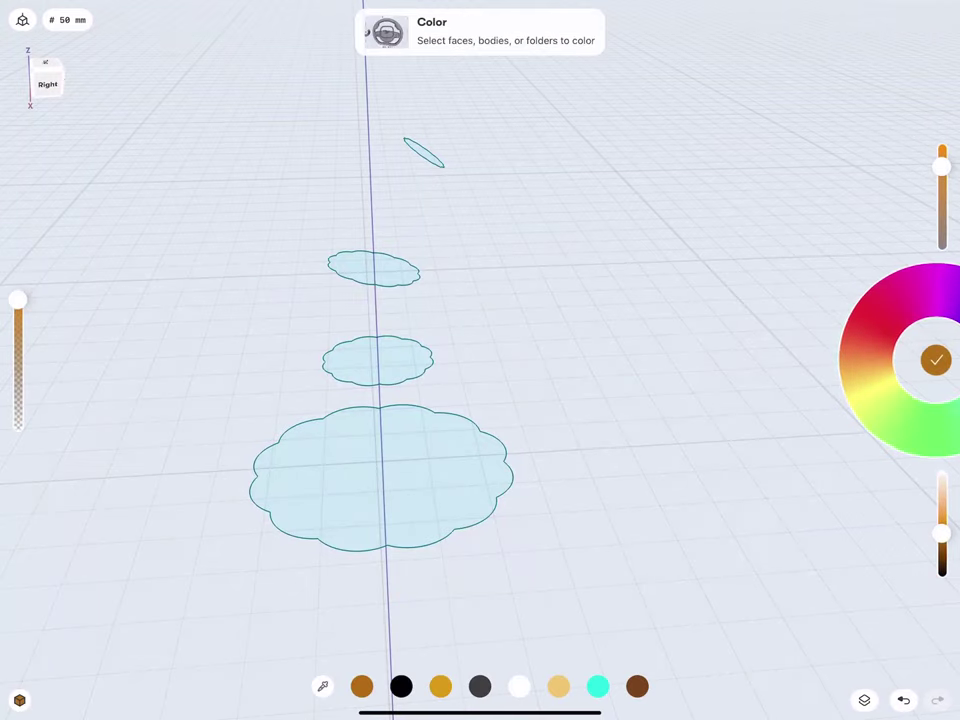
mouse_move(862, 440)
mouse_down()
mouse_move(872, 386)
mouse_move(866, 335)
mouse_up()
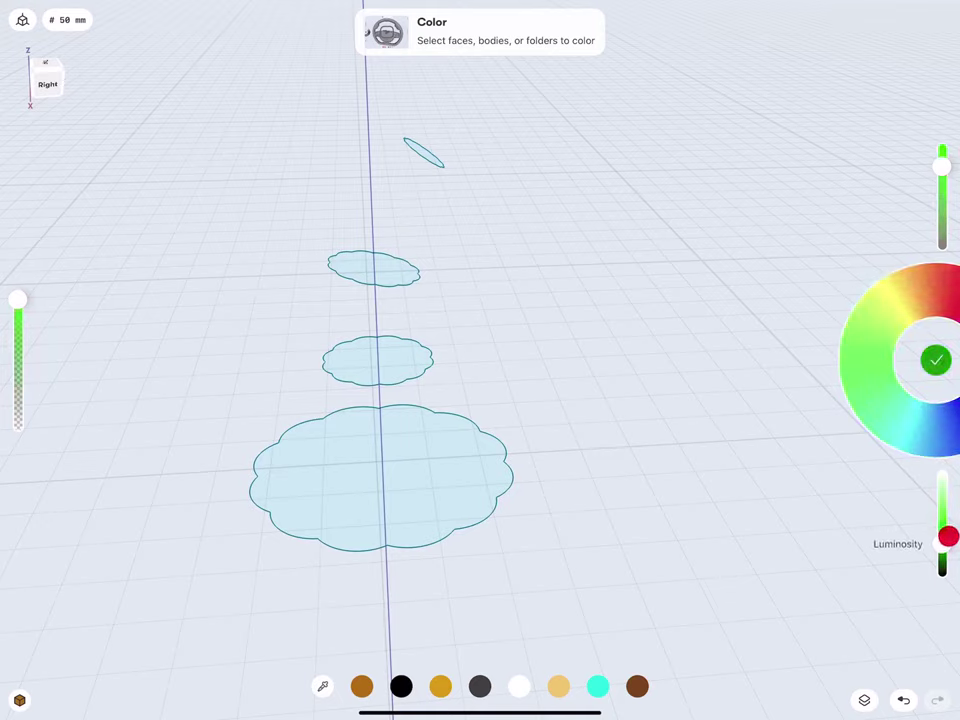
click(19, 700)
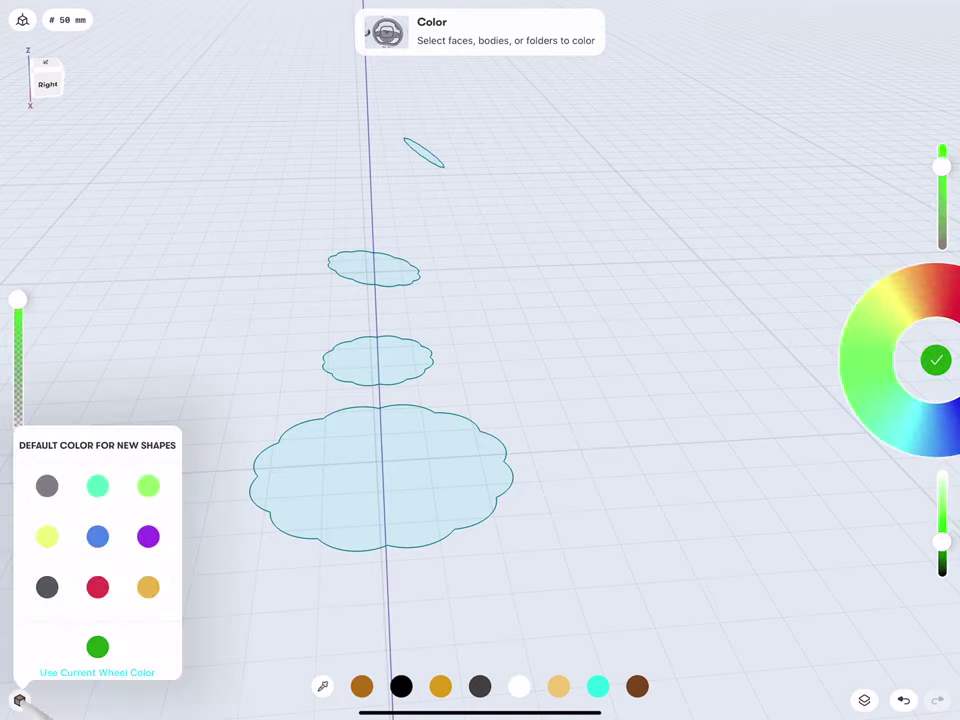
click(96, 645)
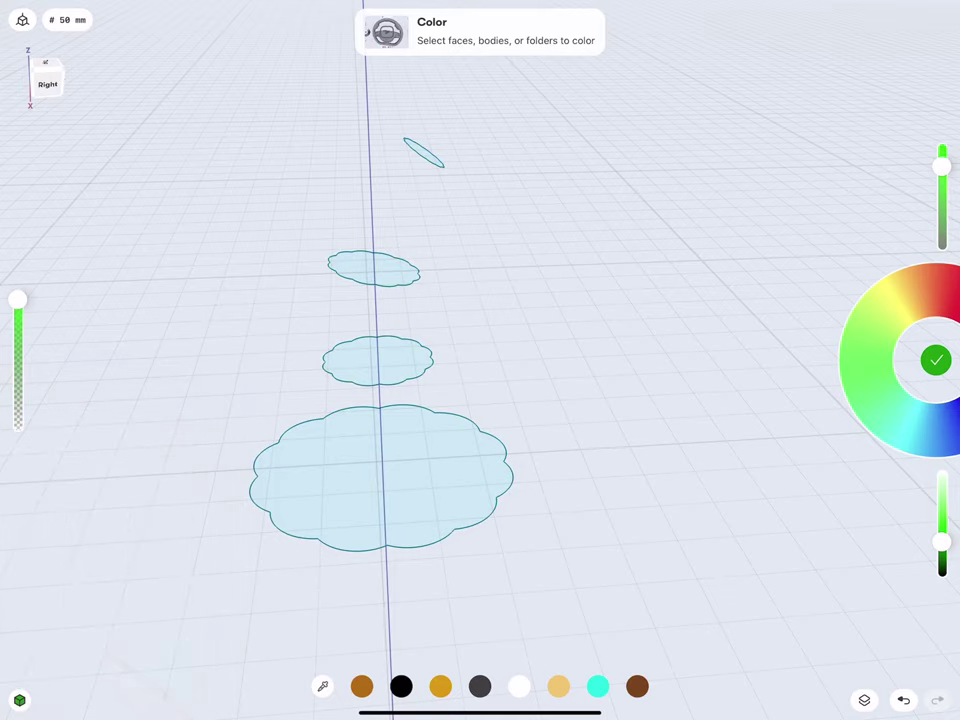
click(934, 361)
click(934, 416)
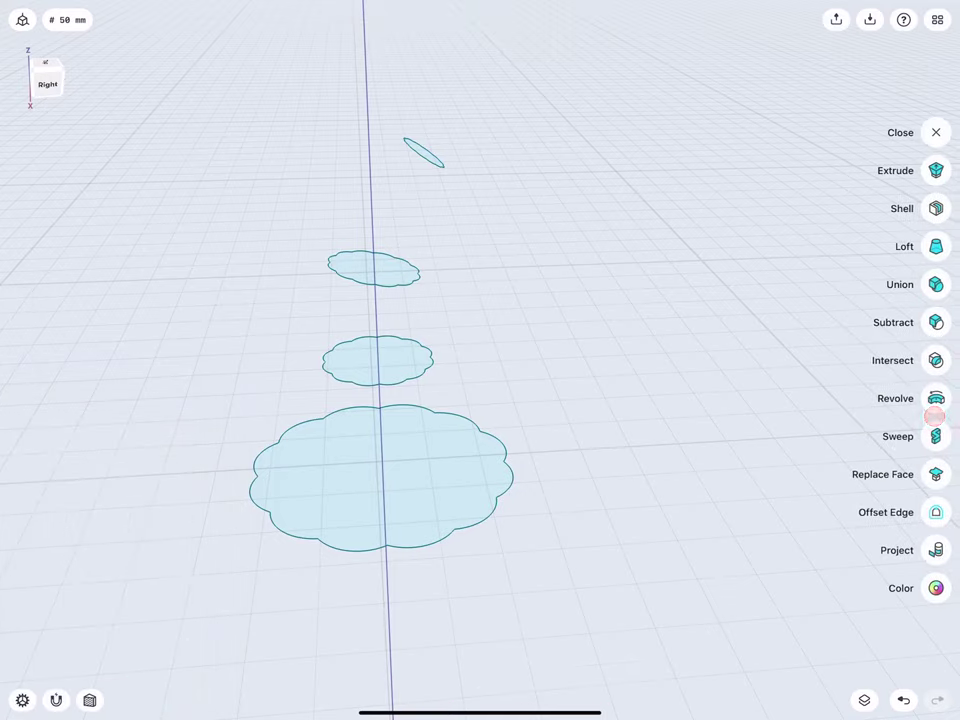
Loft the four cloud profiles, bottom to tilted top, into a green ribbed stem.
click(936, 246)
click(321, 490)
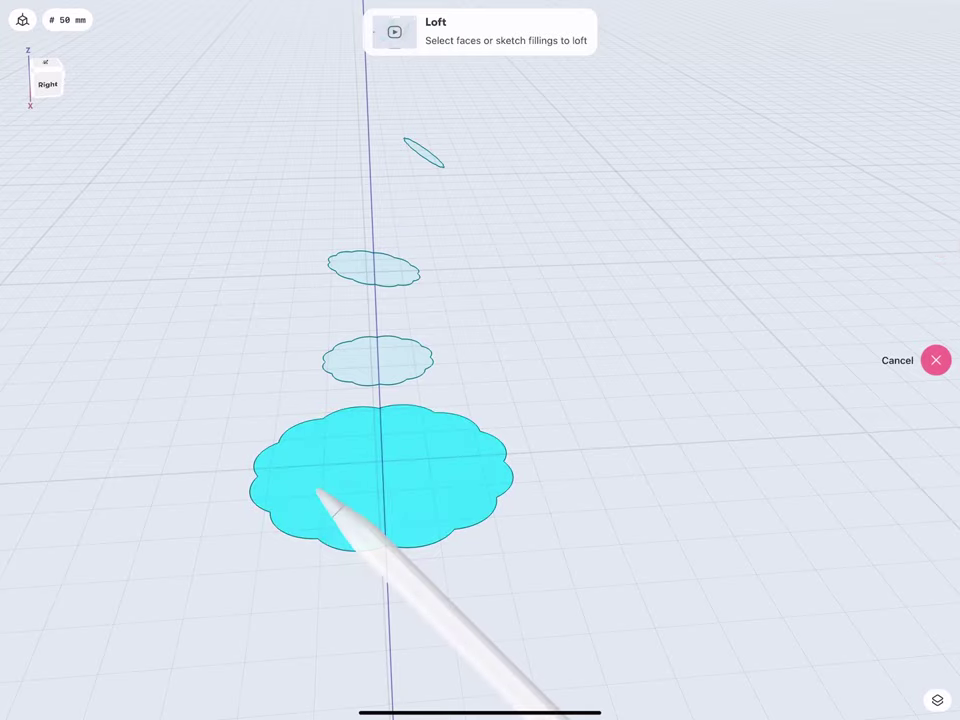
click(368, 378)
click(373, 268)
scroll(333, 215, up, 5)
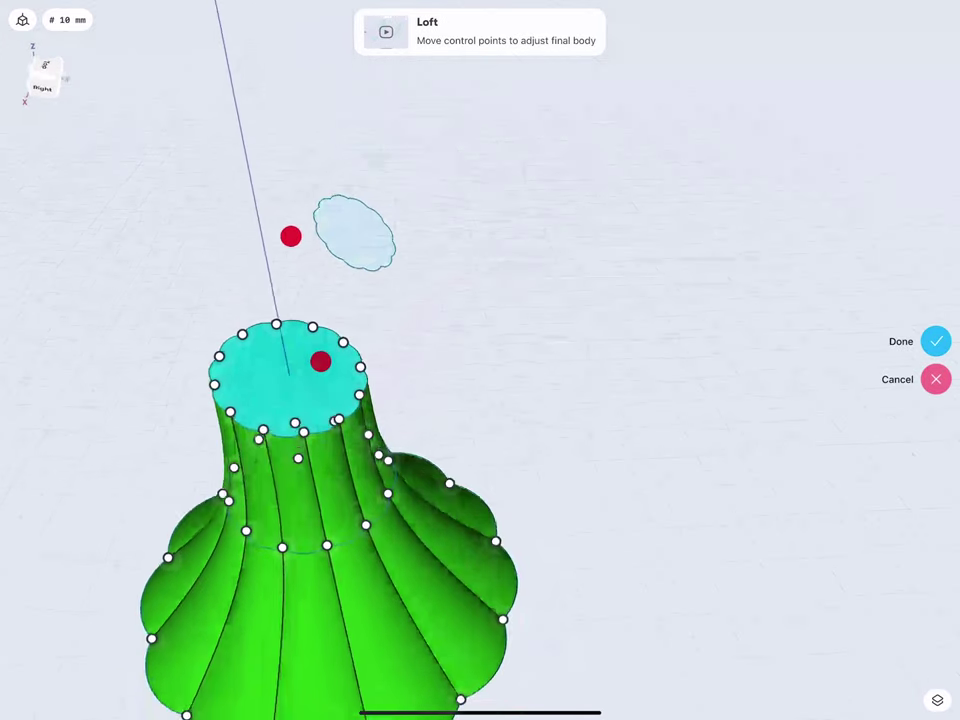
click(354, 236)
scroll(284, 359, down, 3)
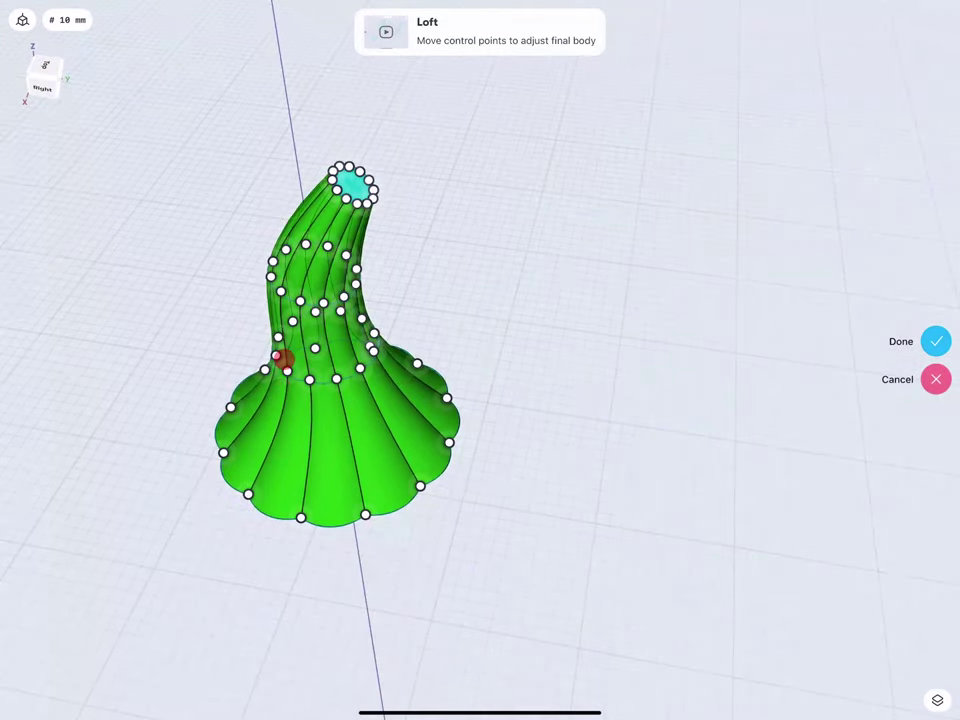
mouse_move(281, 358)
middle_down()
mouse_move(332, 328)
mouse_move(335, 292)
middle_up()
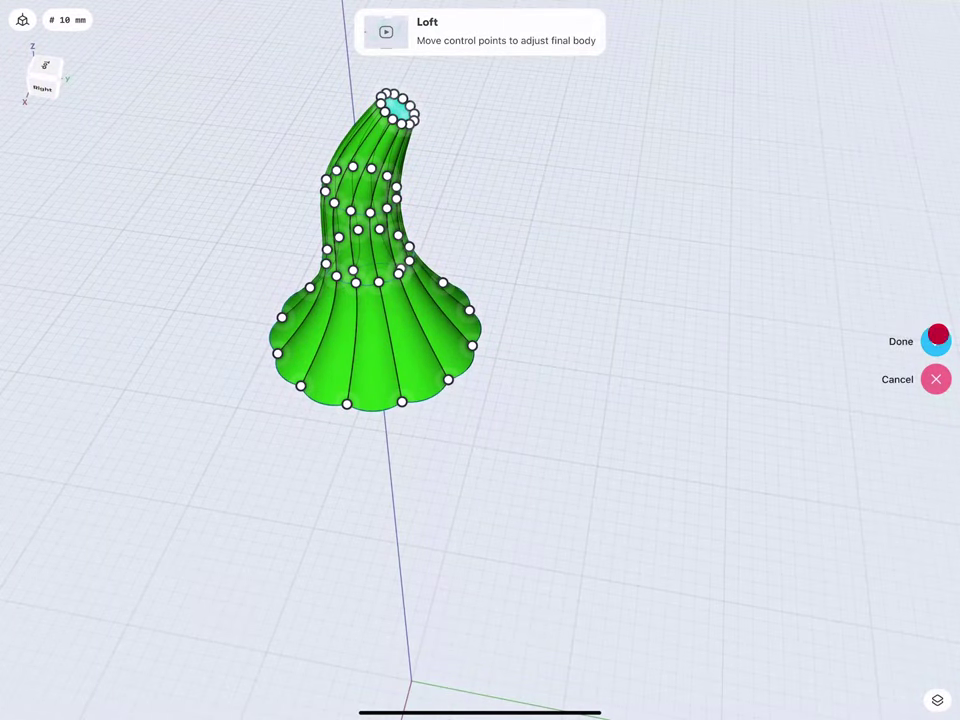
click(936, 340)
click(865, 700)
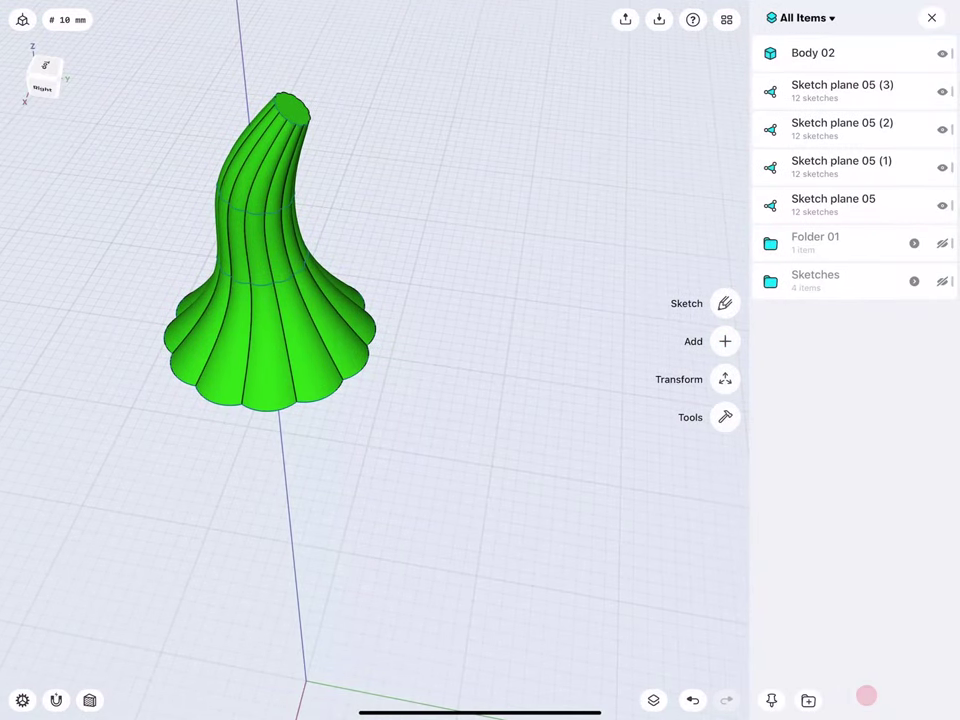
Move the four Sketch plane 05 entries into Sketches and Body 02 into Folder 01.
middle_drag(270, 430, 274, 448)
click(941, 243)
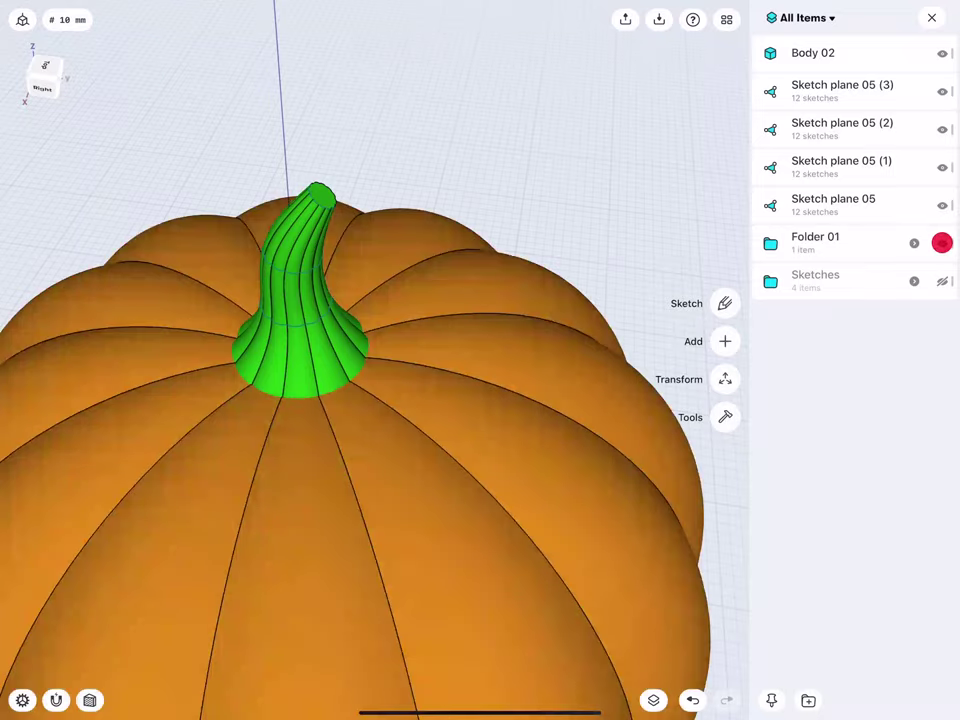
scroll(228, 348, down, 5)
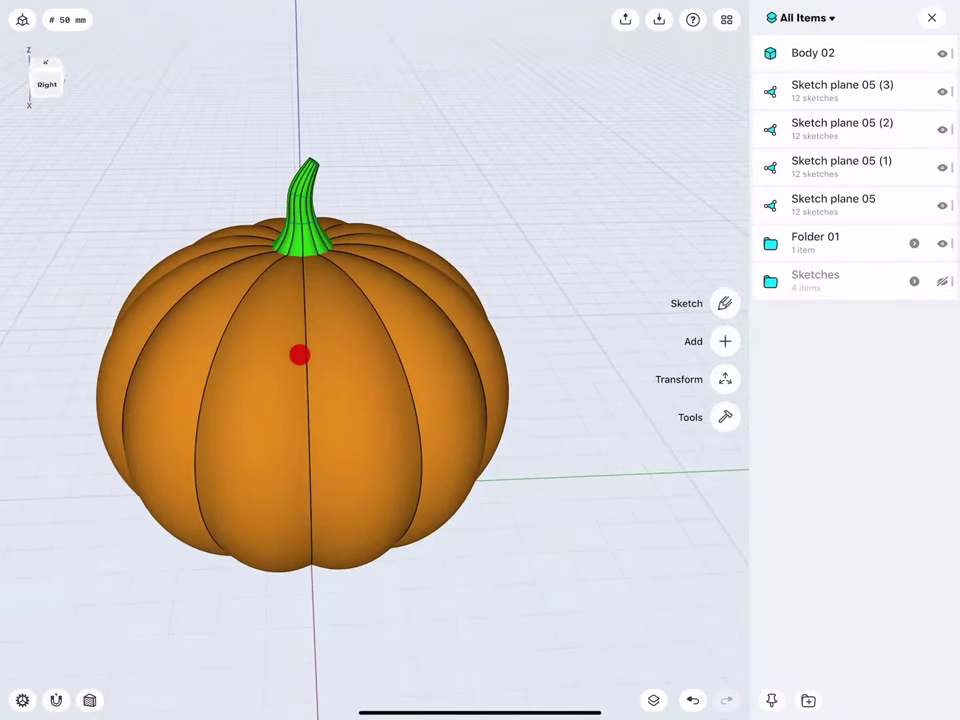
middle_drag(210, 340, 273, 335)
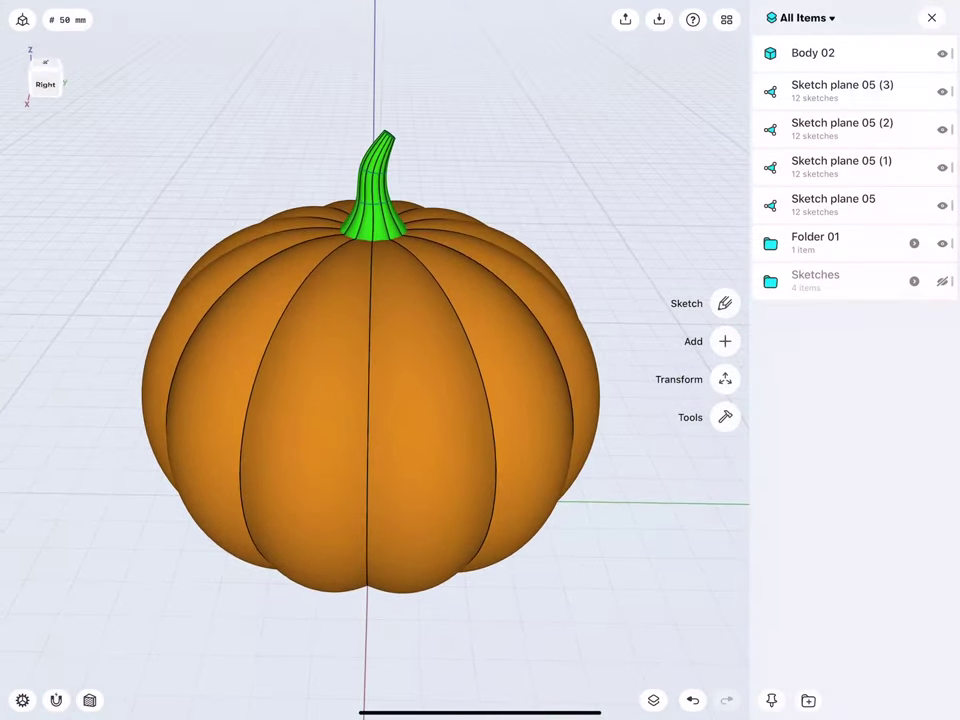
scroll(275, 350, down, 2)
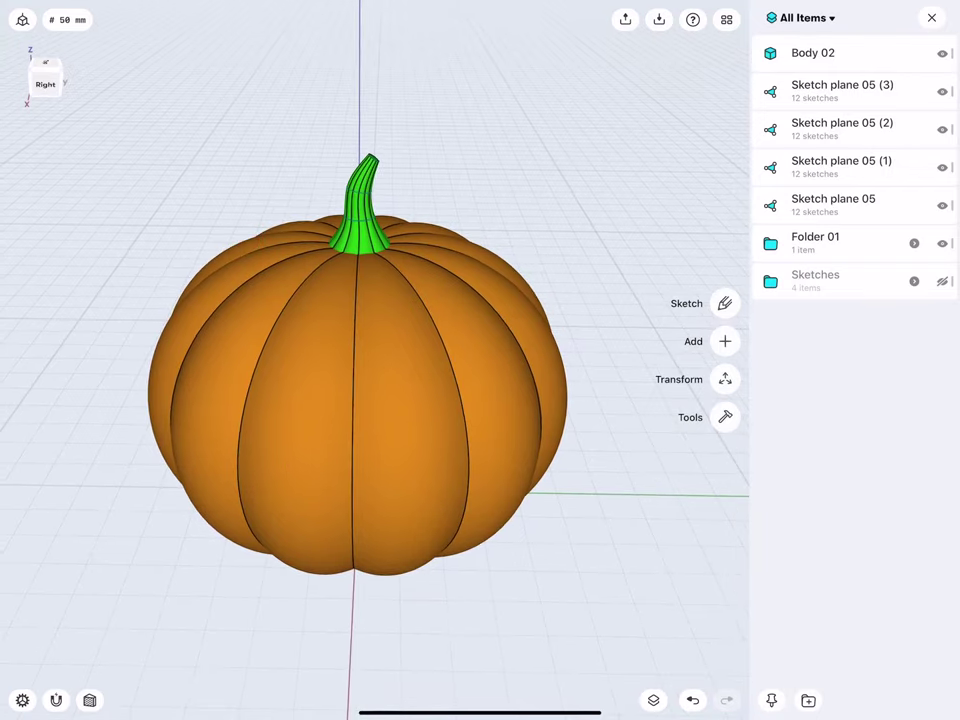
drag(856, 202, 860, 89)
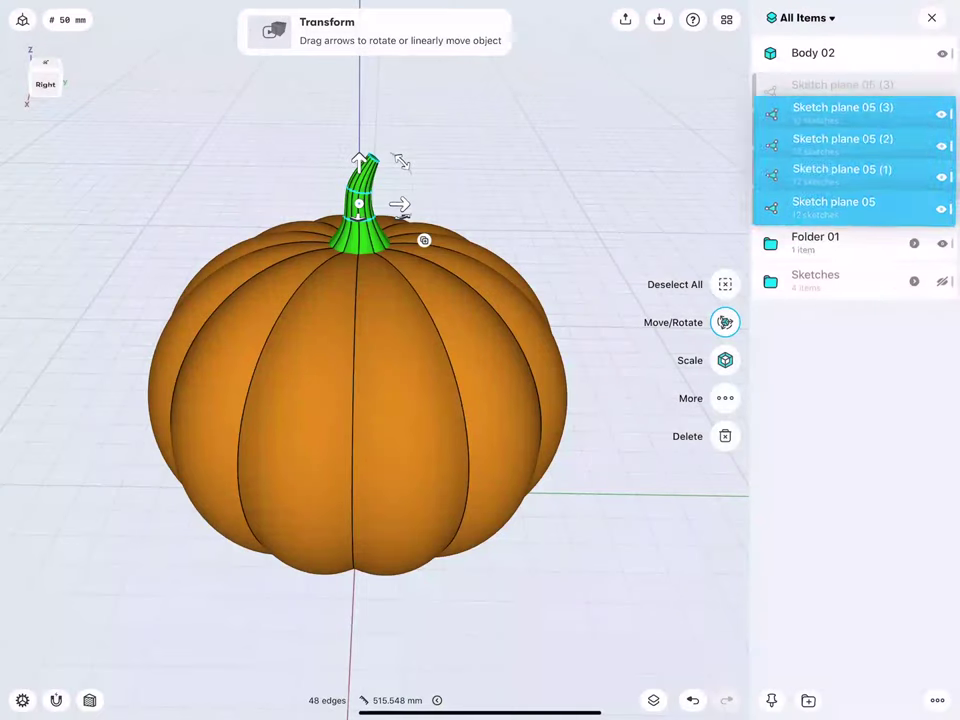
drag(855, 187, 850, 318)
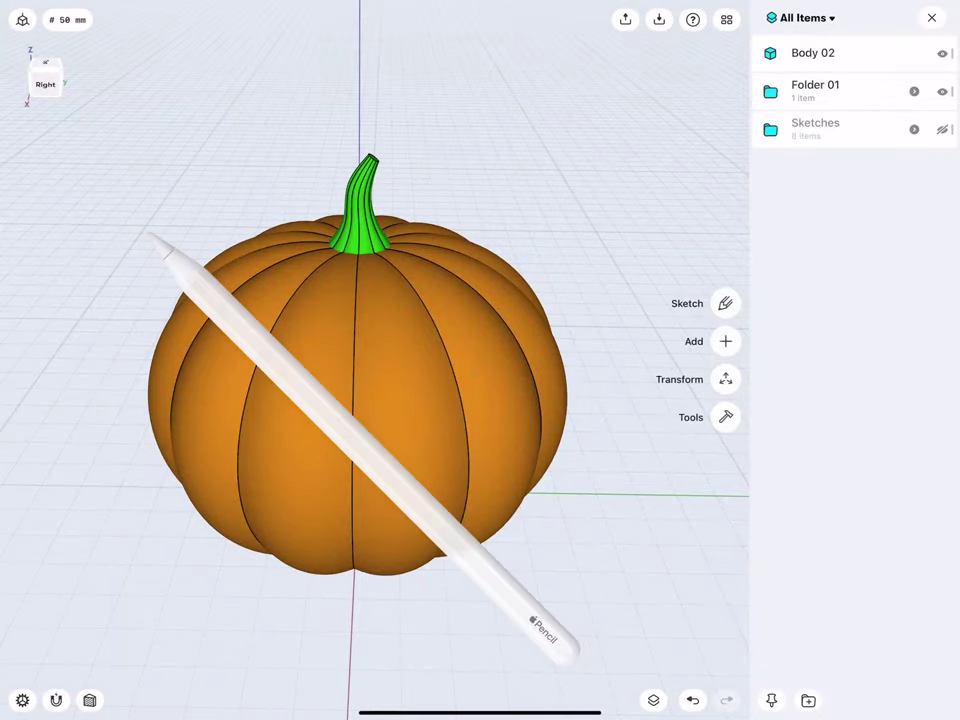
drag(855, 51, 850, 86)
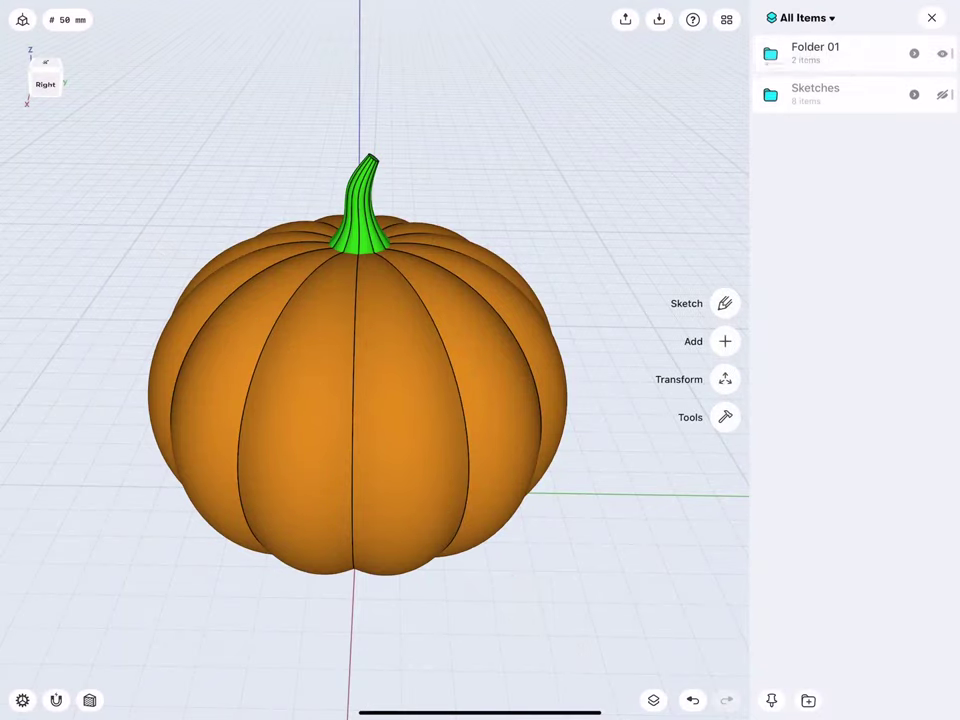
Rename Folder 01 to 'Bodies', clear the selection, and close the items list.
click(833, 47)
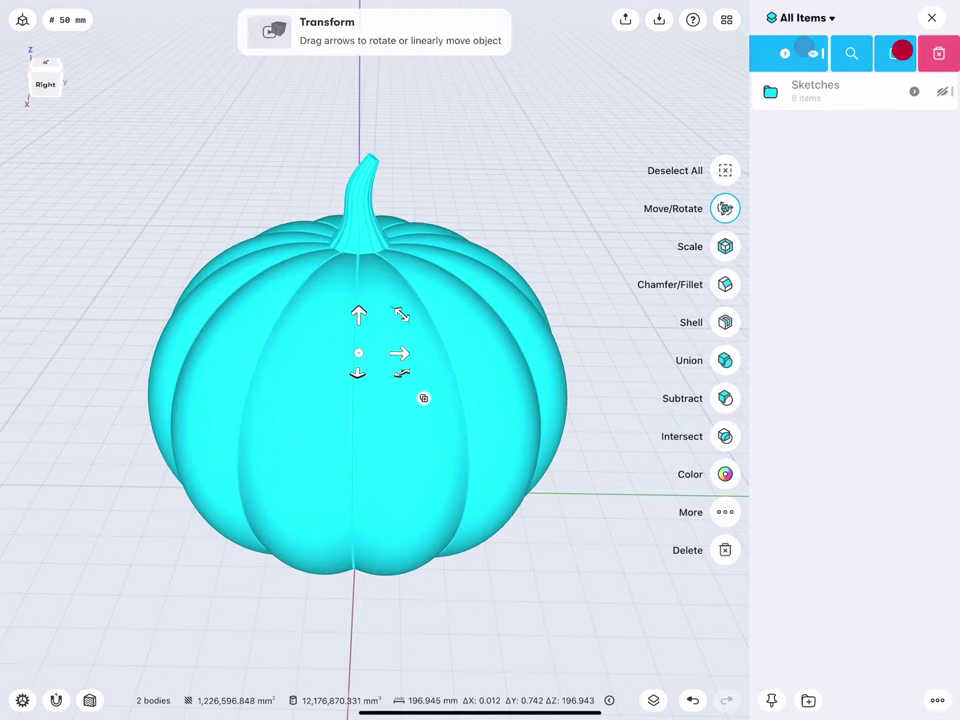
click(815, 47)
text(Bod)
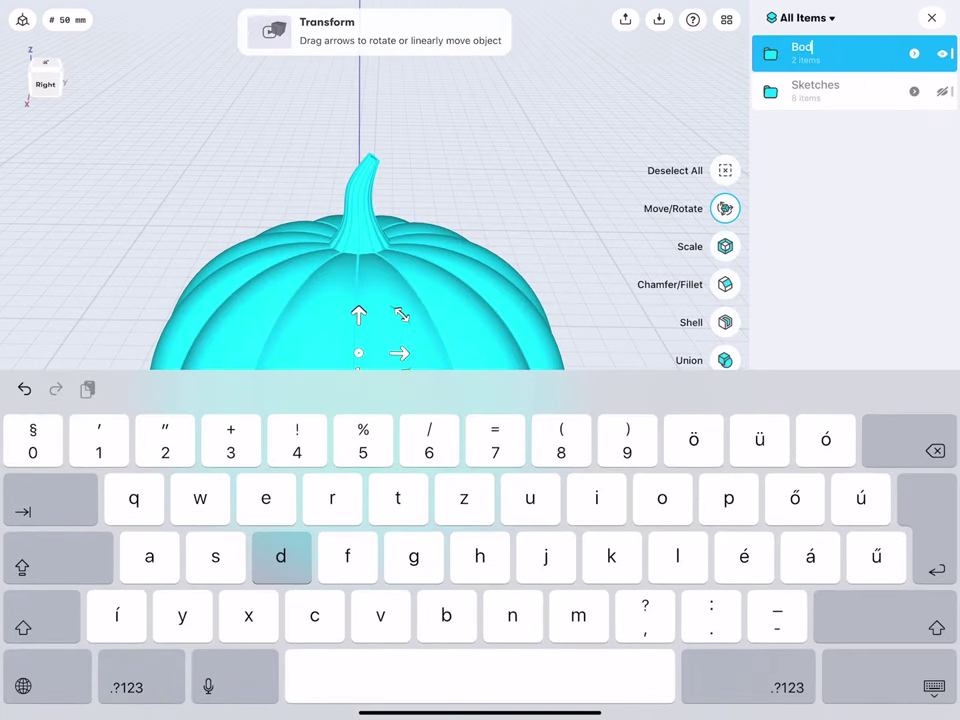
text(ies)
key(Return)
click(146, 330)
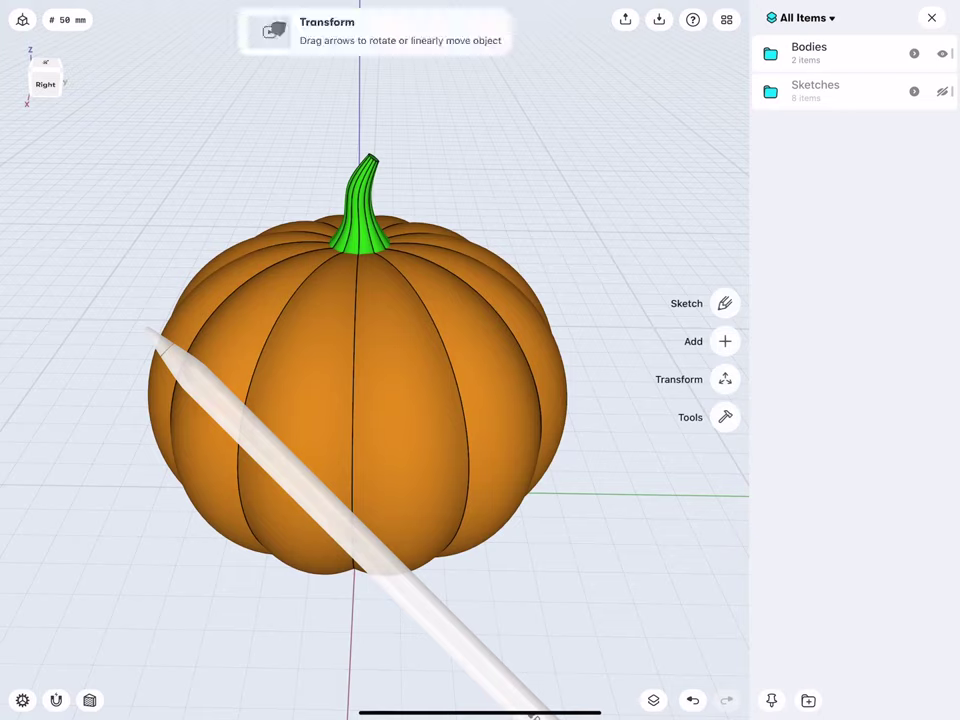
click(931, 17)
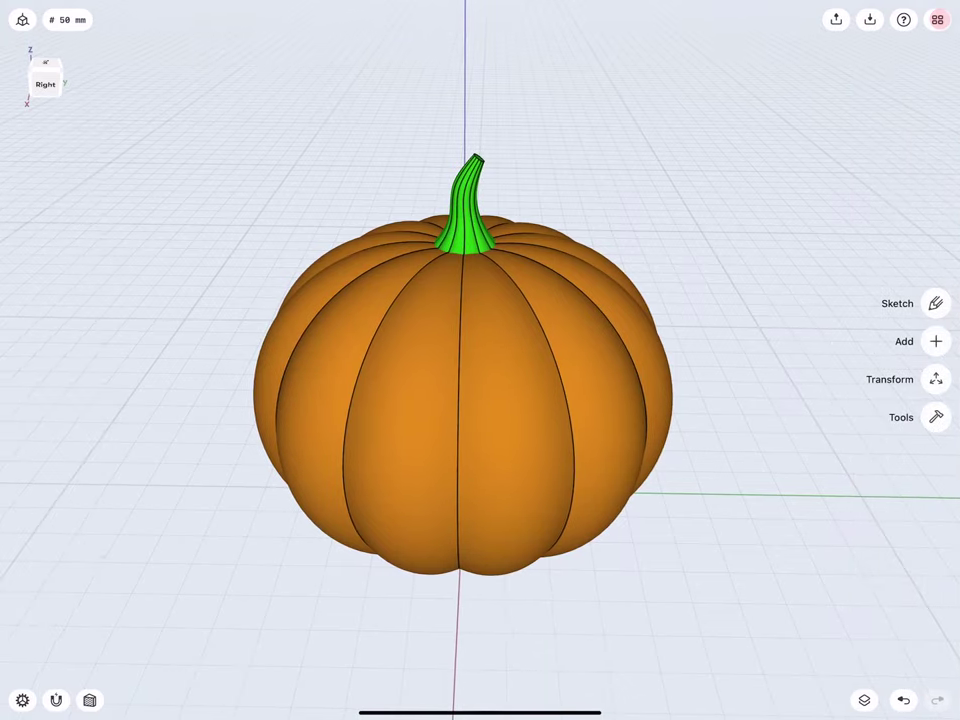
Copy the pumpkin and its stem 700 mm away.
drag(39, 64, 46, 80)
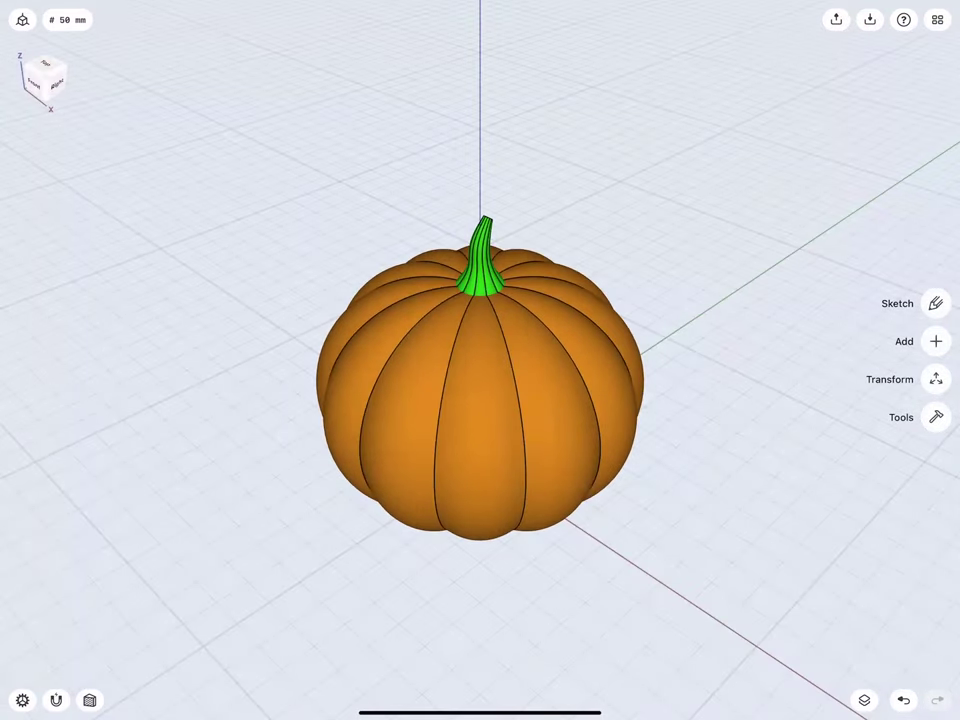
click(401, 403)
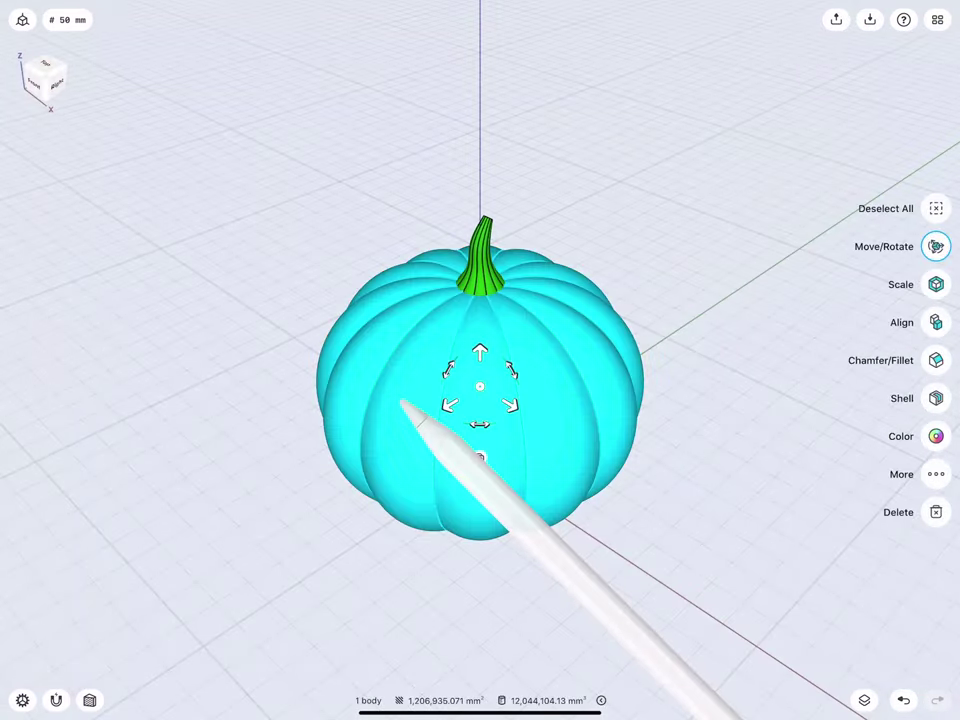
click(478, 275)
click(480, 431)
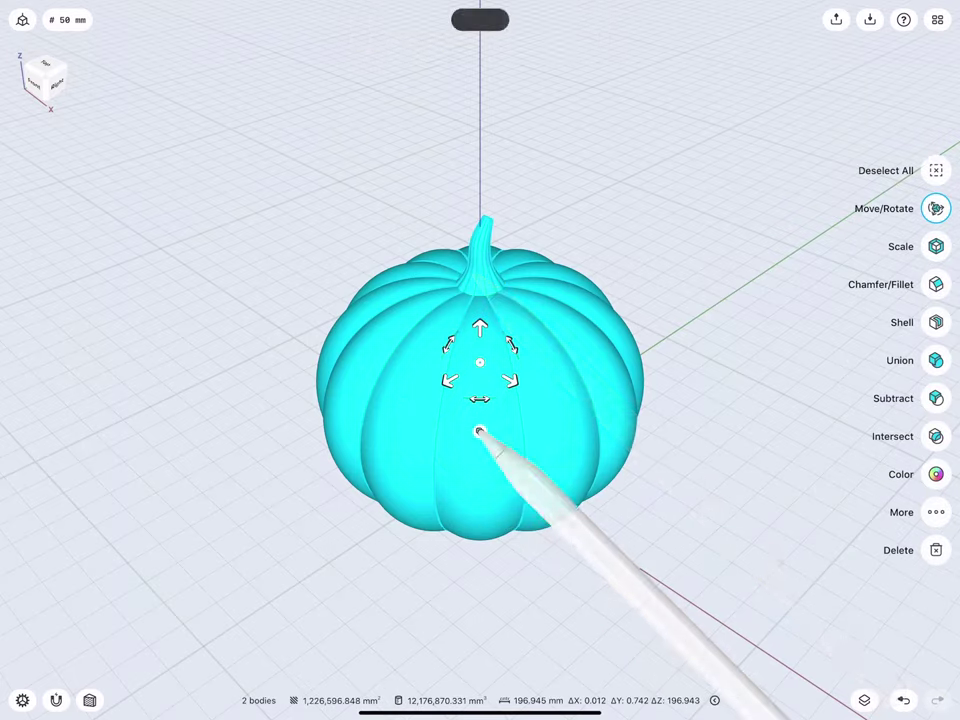
drag(449, 380, 683, 213)
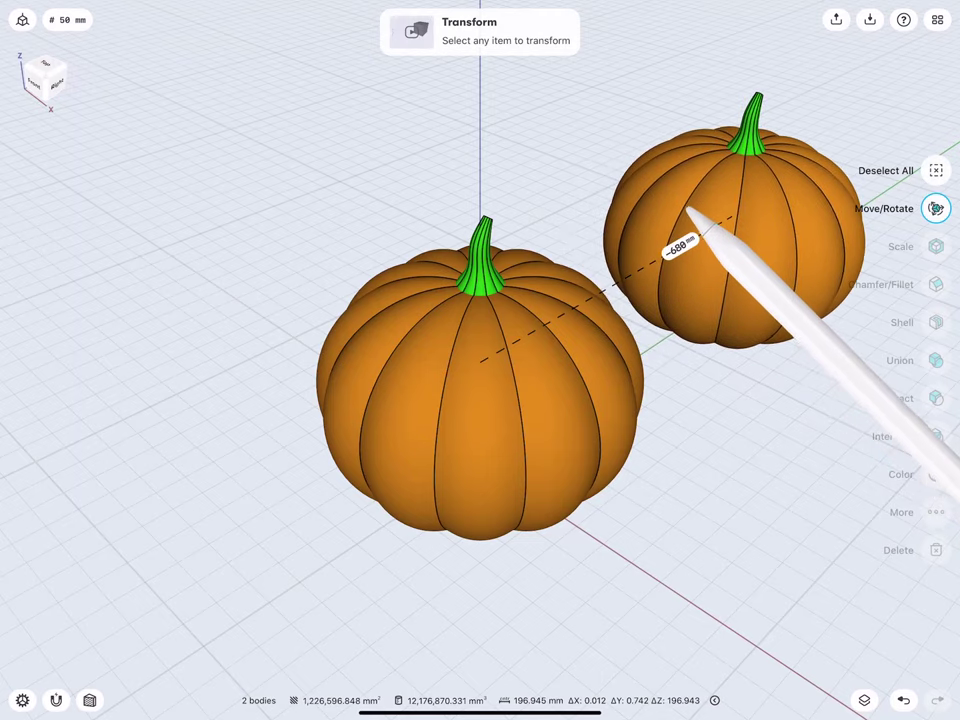
drag(684, 213, 700, 245)
click(696, 258)
click(683, 245)
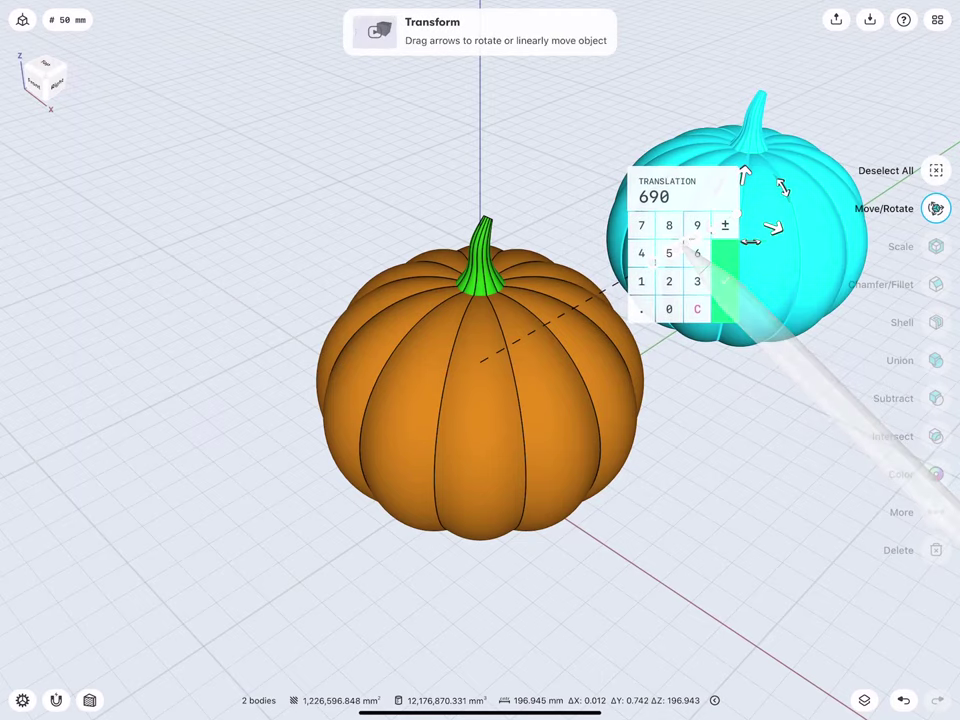
text(700)
click(722, 290)
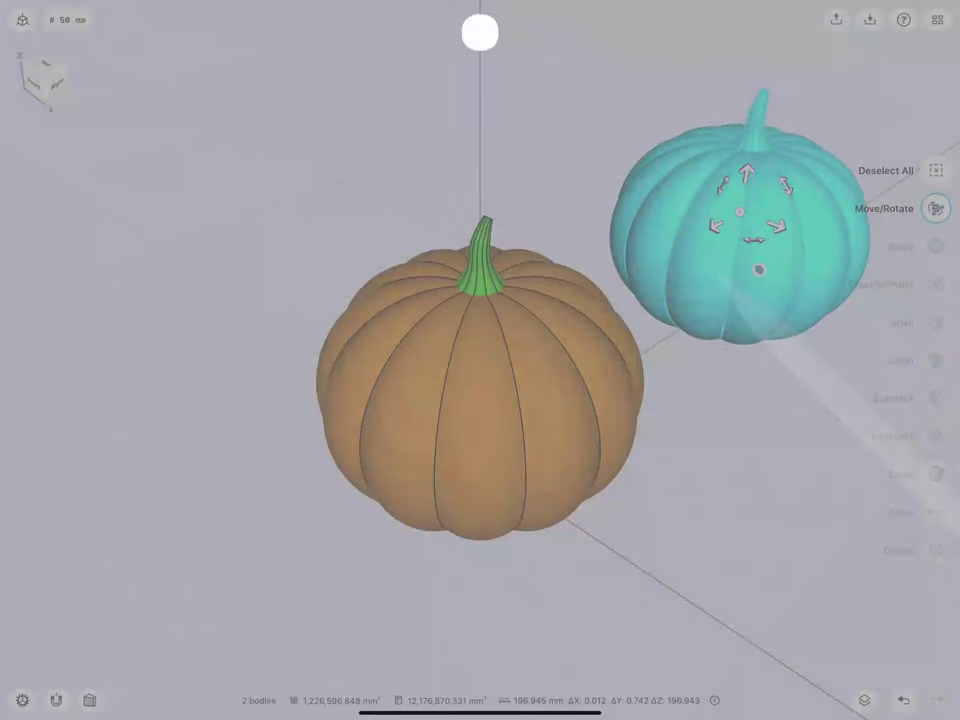
Place another copy 1,400 mm away in the opposite direction.
scroll(484, 350, down, 3)
scroll(484, 350, down, 2)
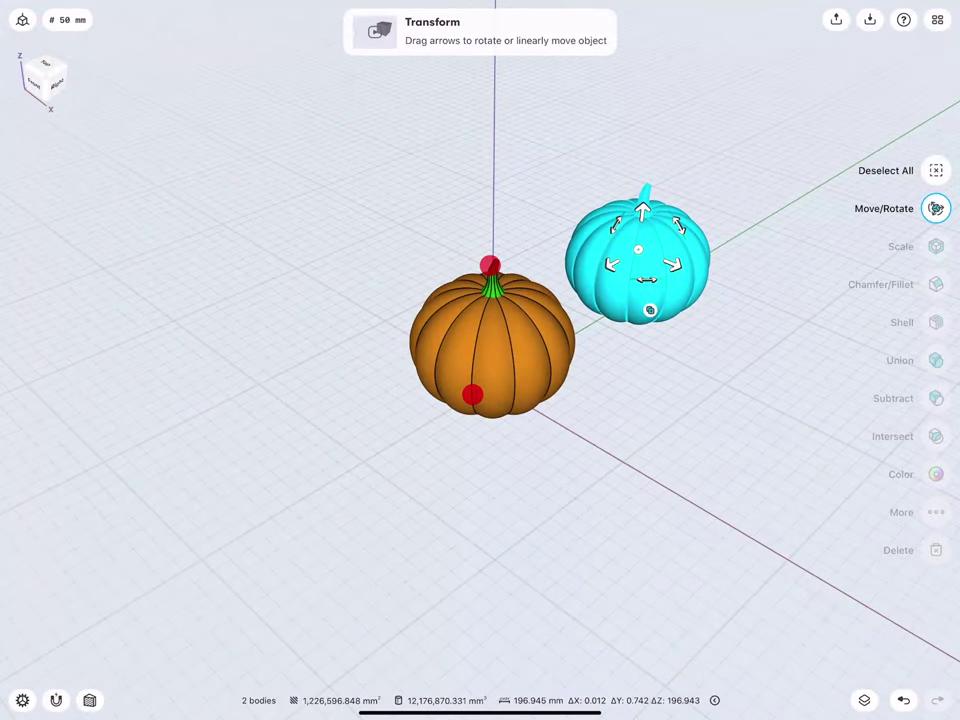
drag(611, 264, 262, 462)
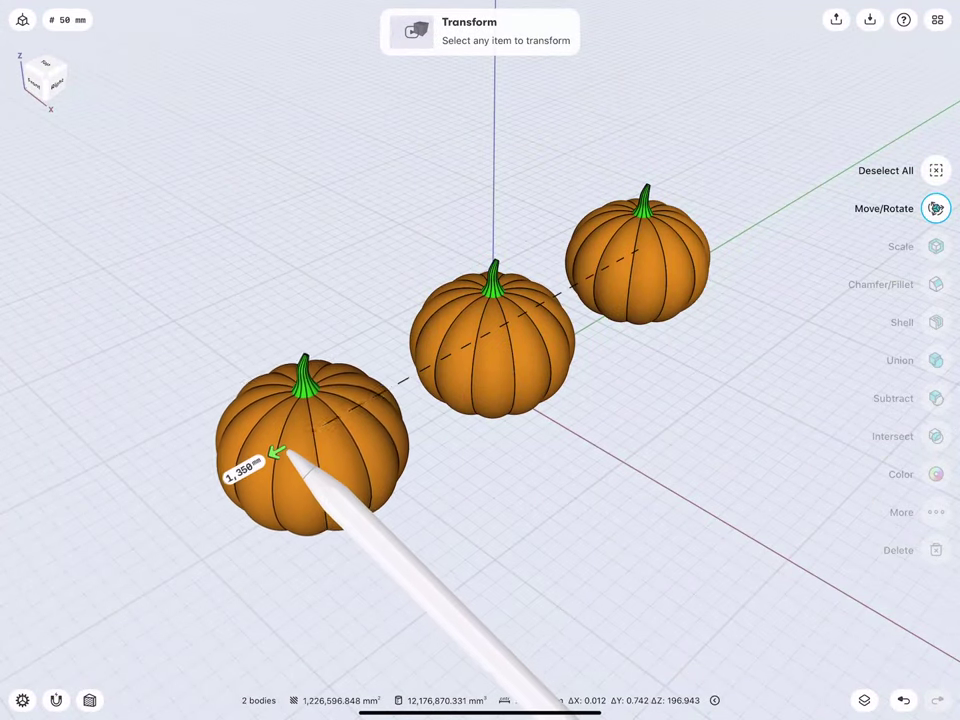
click(193, 497)
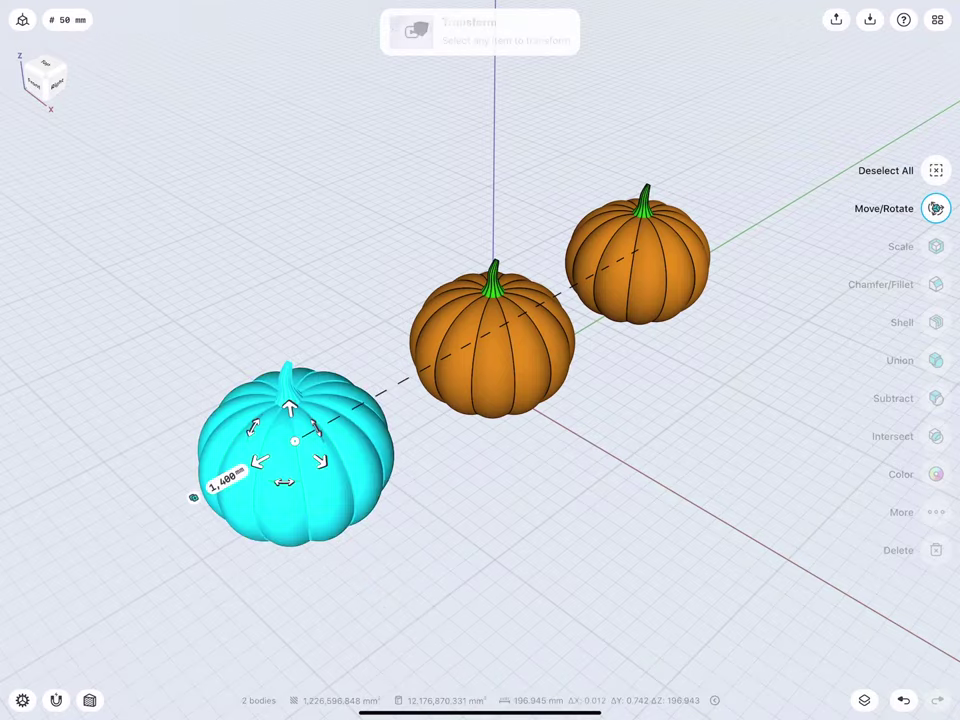
Switch to the Right view of the three pumpkins.
middle_drag(311, 401, 283, 370)
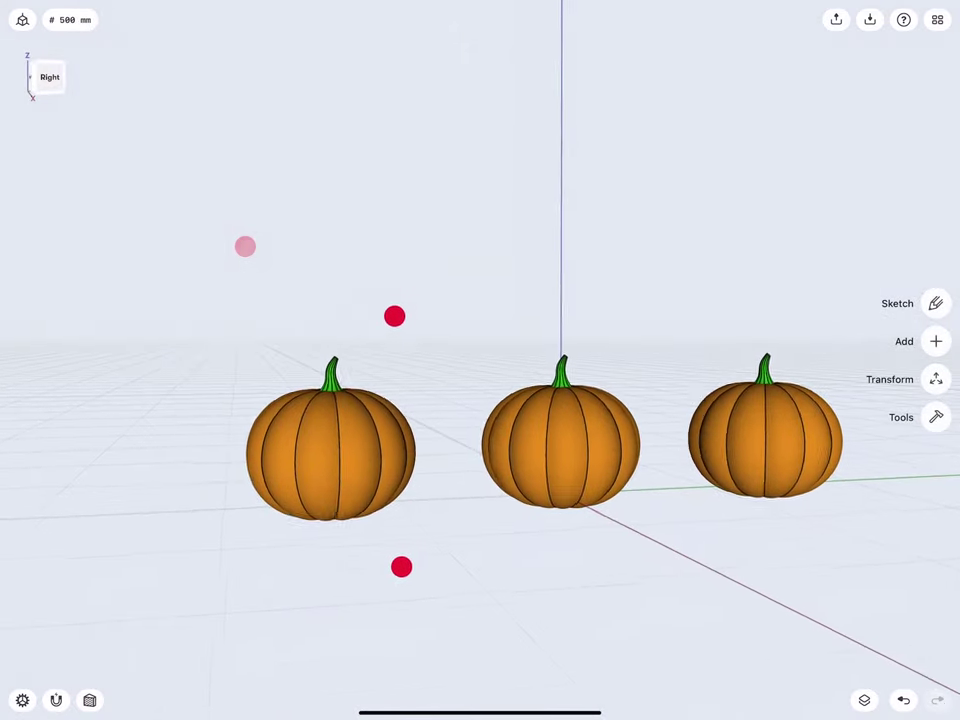
scroll(372, 455, up, 3)
mouse_move(372, 455)
middle_down()
mouse_move(413, 418)
mouse_move(410, 431)
mouse_move(424, 422)
middle_up()
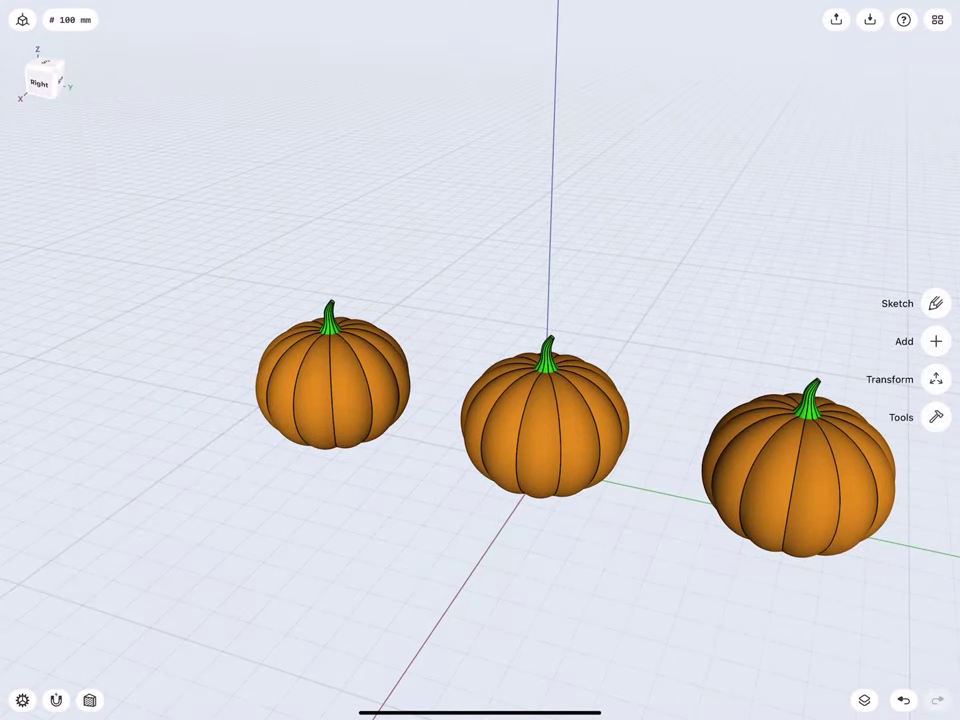
click(40, 74)
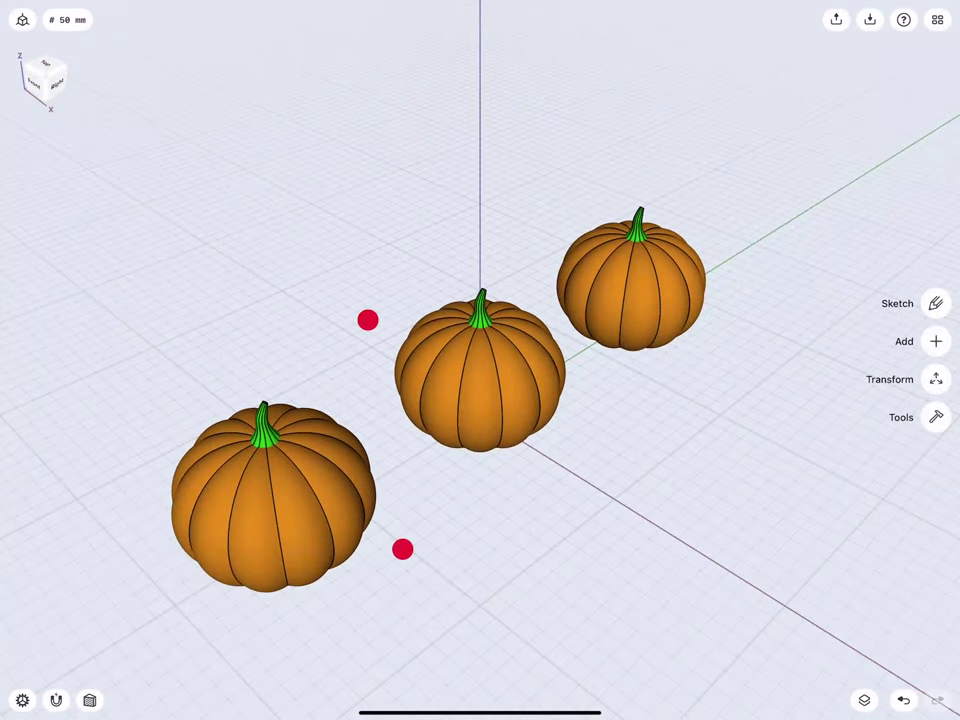
mouse_move(385, 435)
middle_down()
mouse_move(362, 397)
mouse_move(245, 356)
middle_up()
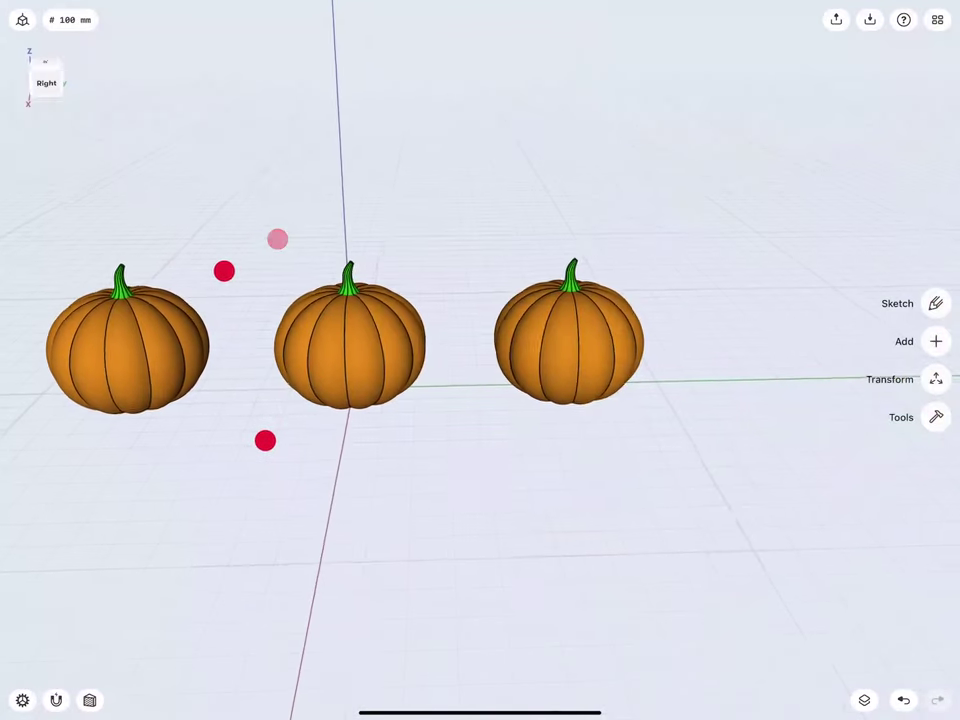
click(45, 81)
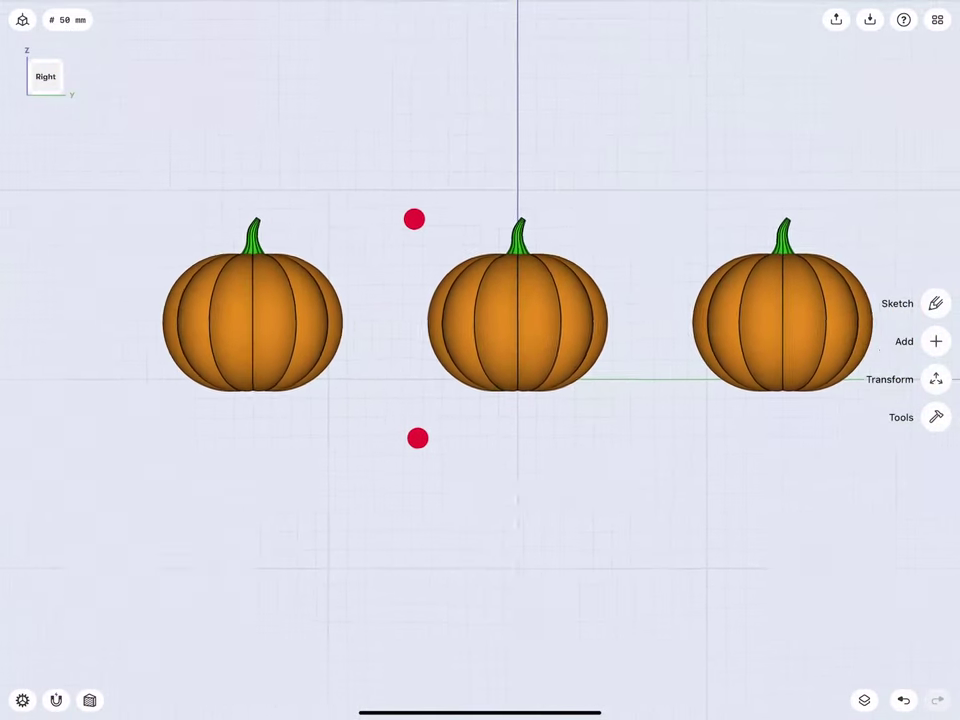
middle_drag(415, 328, 367, 362)
Turn on Section View and start a sketch with the Spline tool.
click(89, 700)
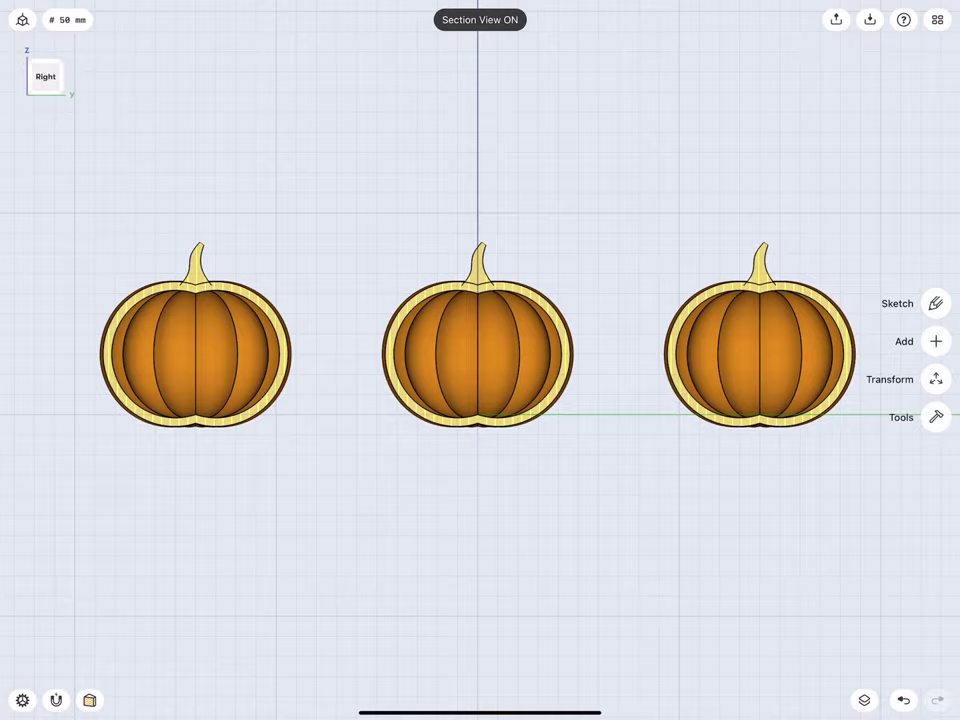
scroll(358, 407, up, 5)
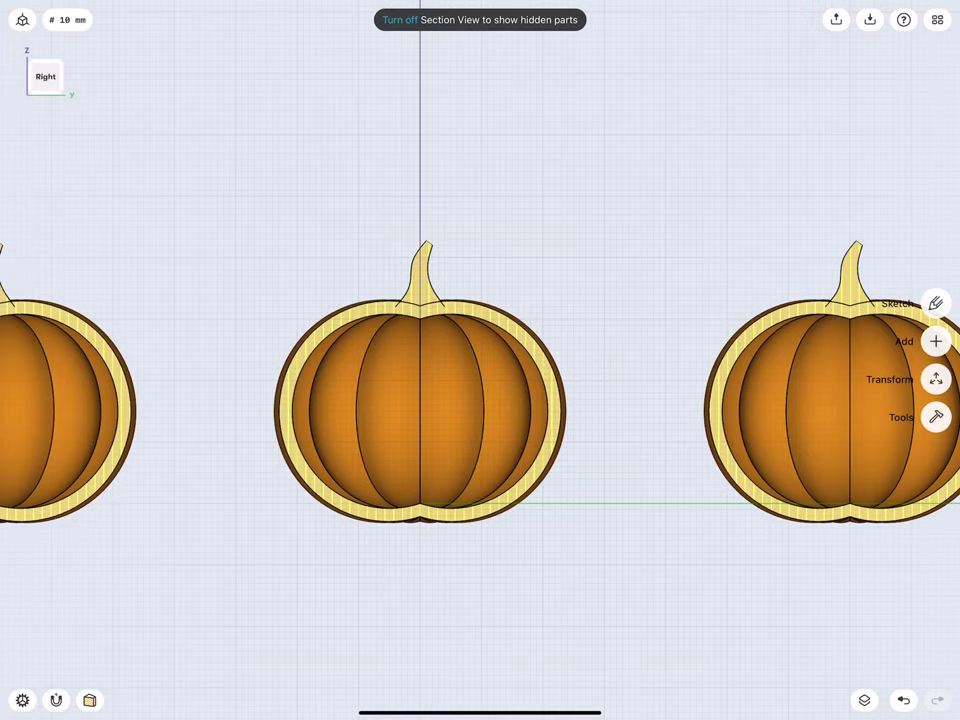
click(936, 303)
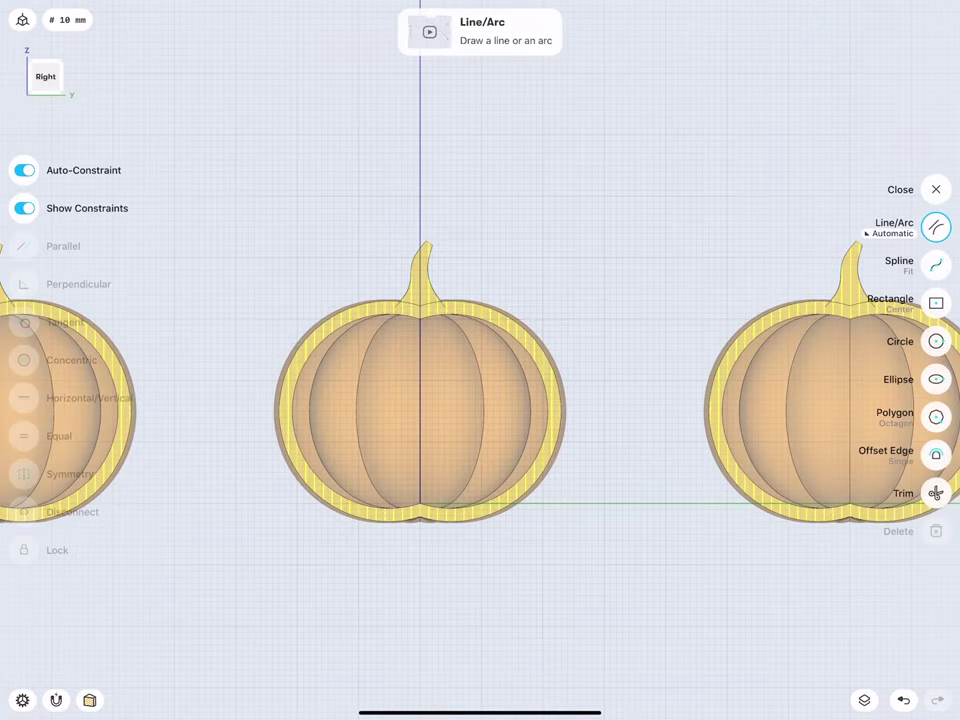
click(930, 262)
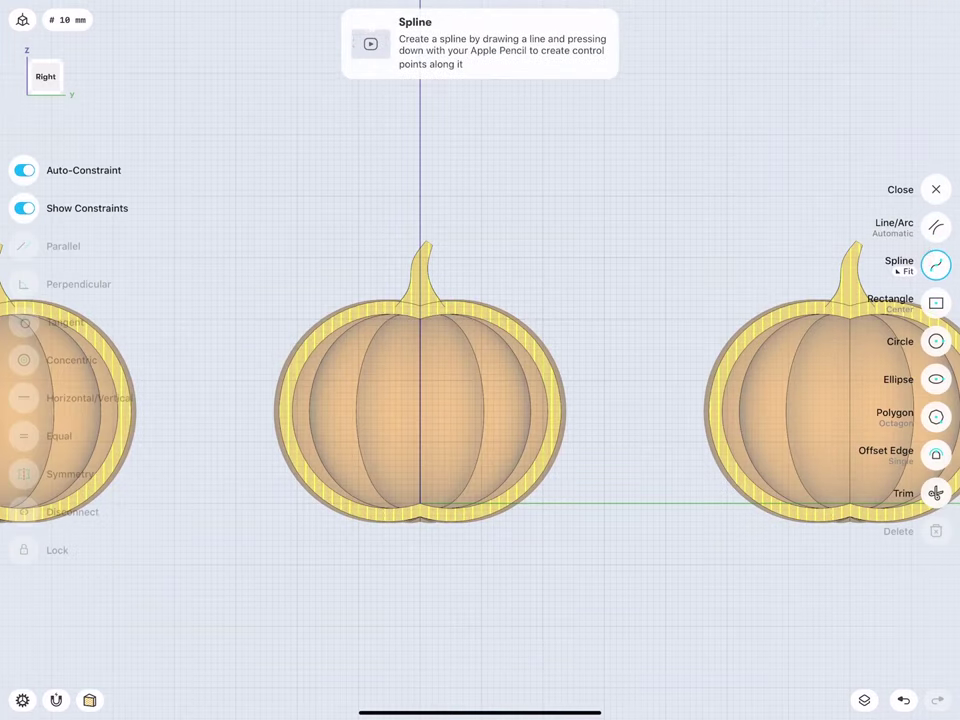
Turn off Snap to Grid and Guides.
click(47, 695)
click(257, 471)
click(251, 502)
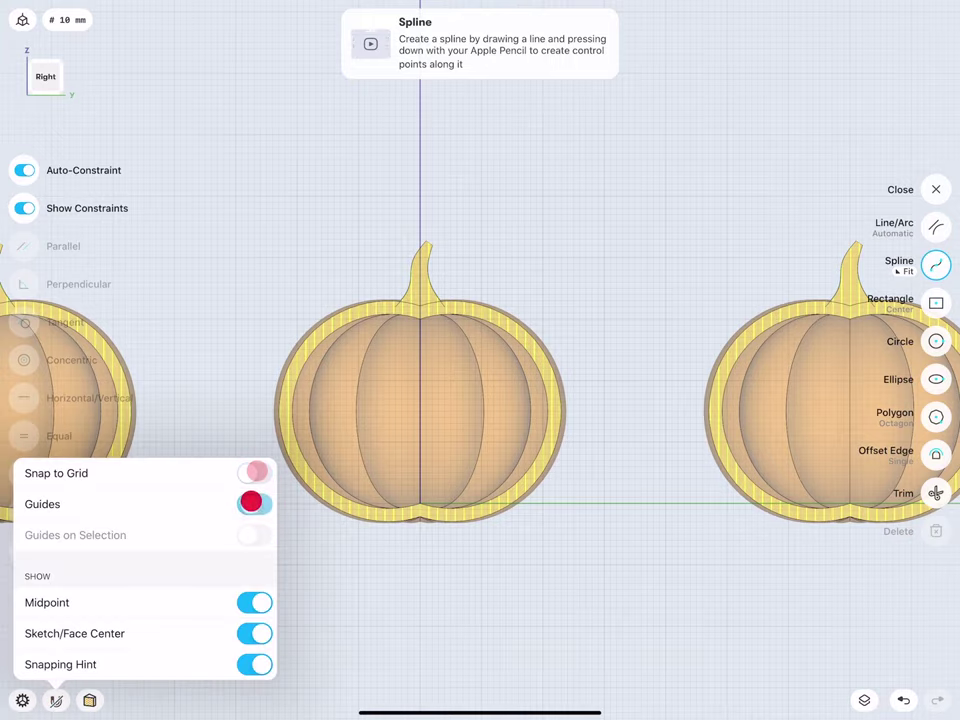
click(242, 368)
scroll(315, 400, up, 10)
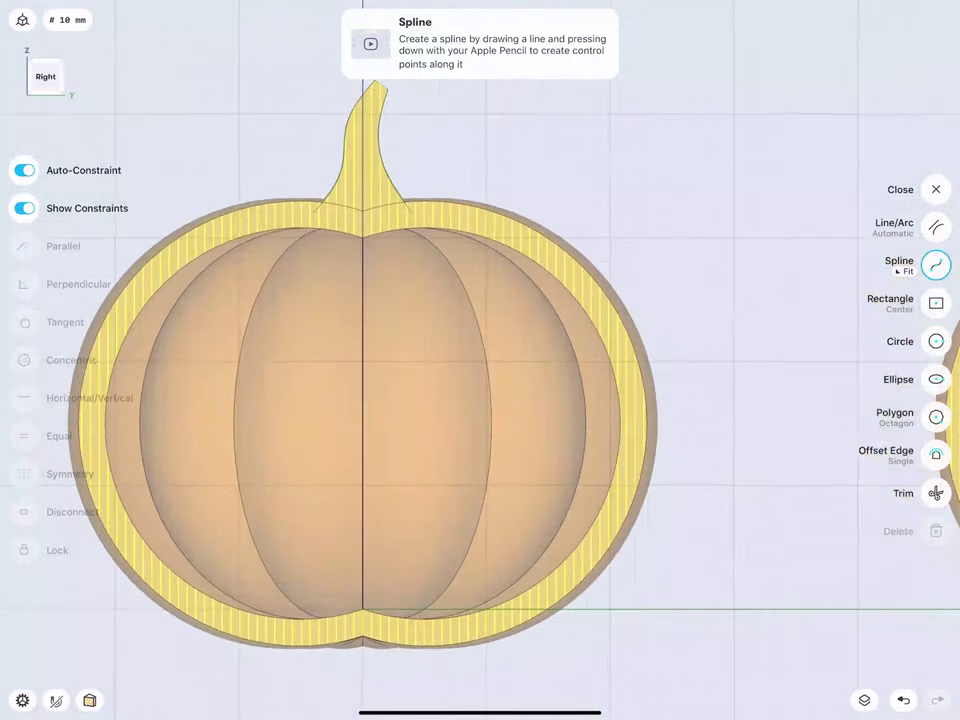
scroll(310, 398, up, 1)
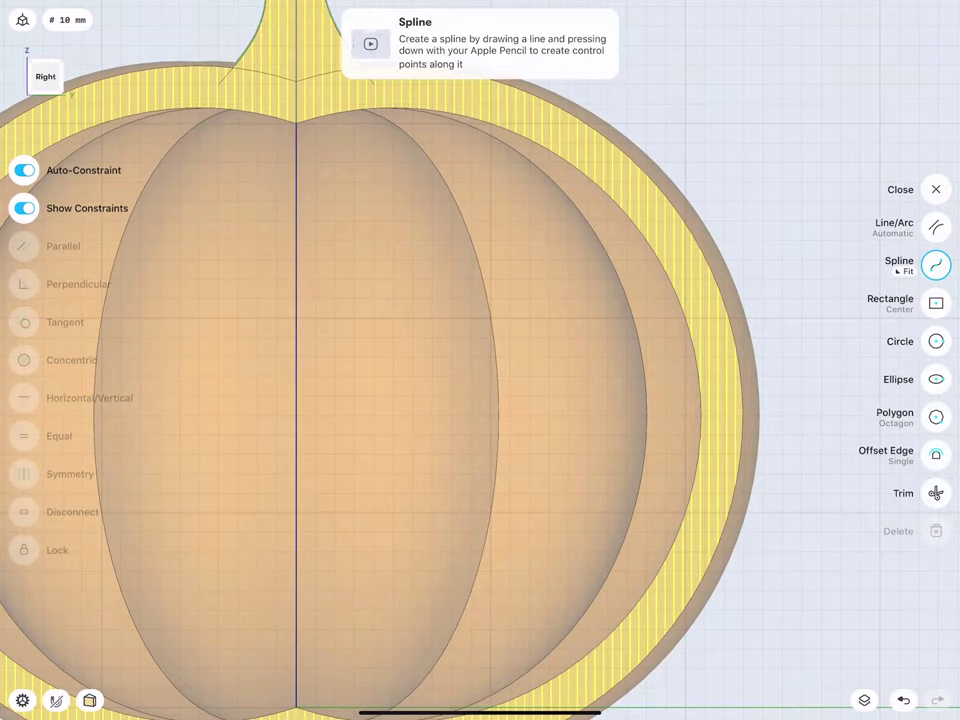
Draw closed, pointed right and left eye outlines as splines, undoing one stray segment.
mouse_move(335, 357)
mouse_down()
mouse_move(418, 345)
mouse_move(483, 370)
mouse_move(531, 339)
mouse_move(563, 283)
mouse_up()
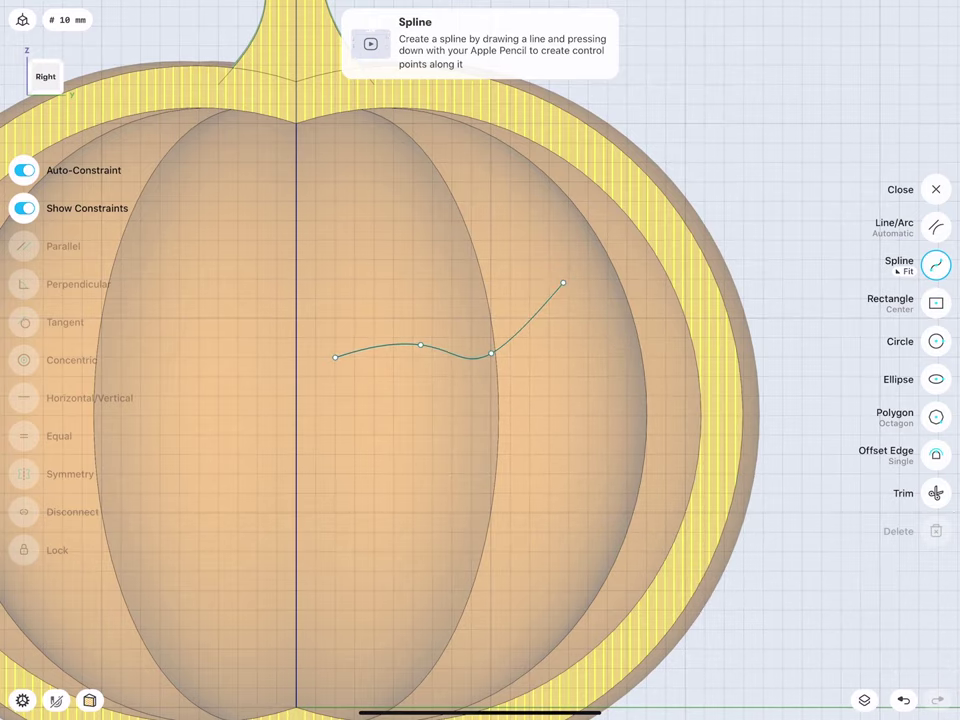
mouse_move(335, 357)
mouse_down()
mouse_move(361, 421)
mouse_move(488, 427)
mouse_move(563, 283)
mouse_up()
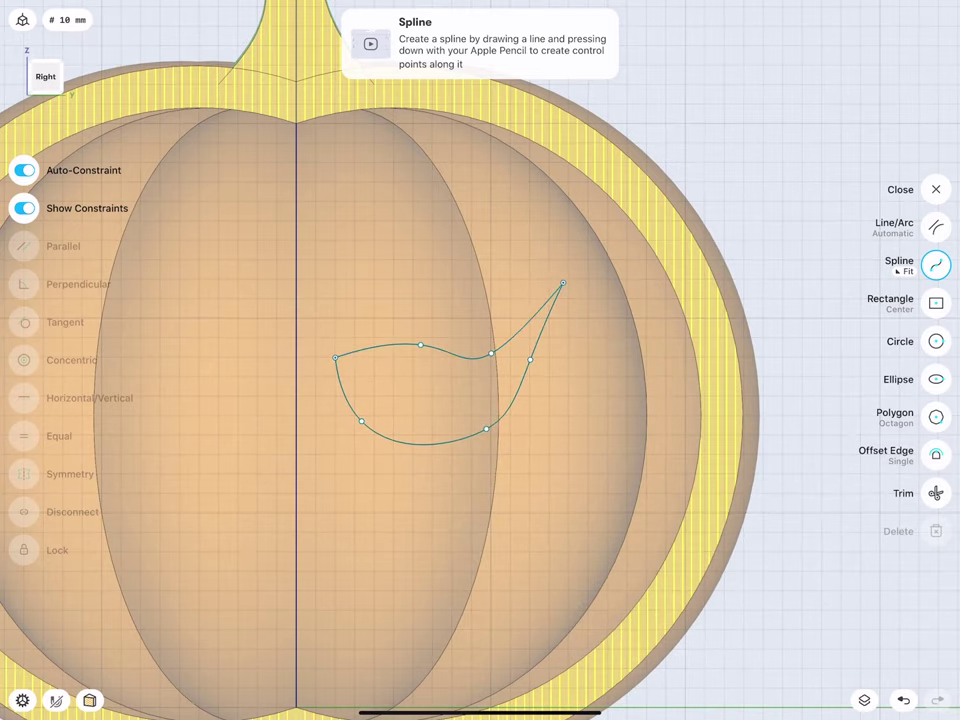
drag(480, 400, 645, 365)
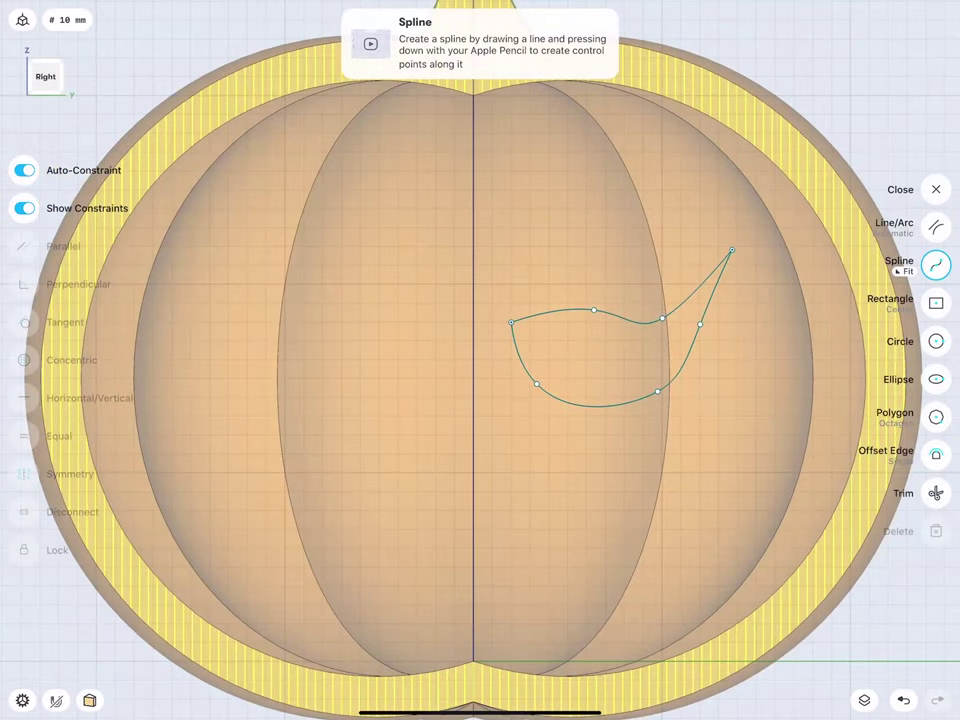
drag(435, 340, 289, 346)
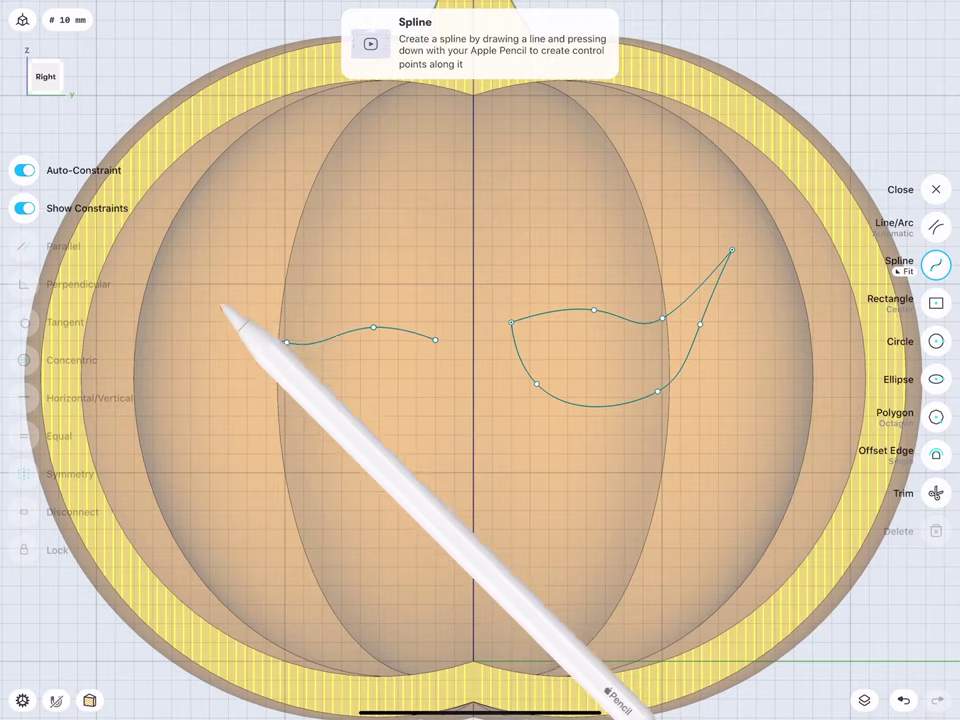
click(194, 282)
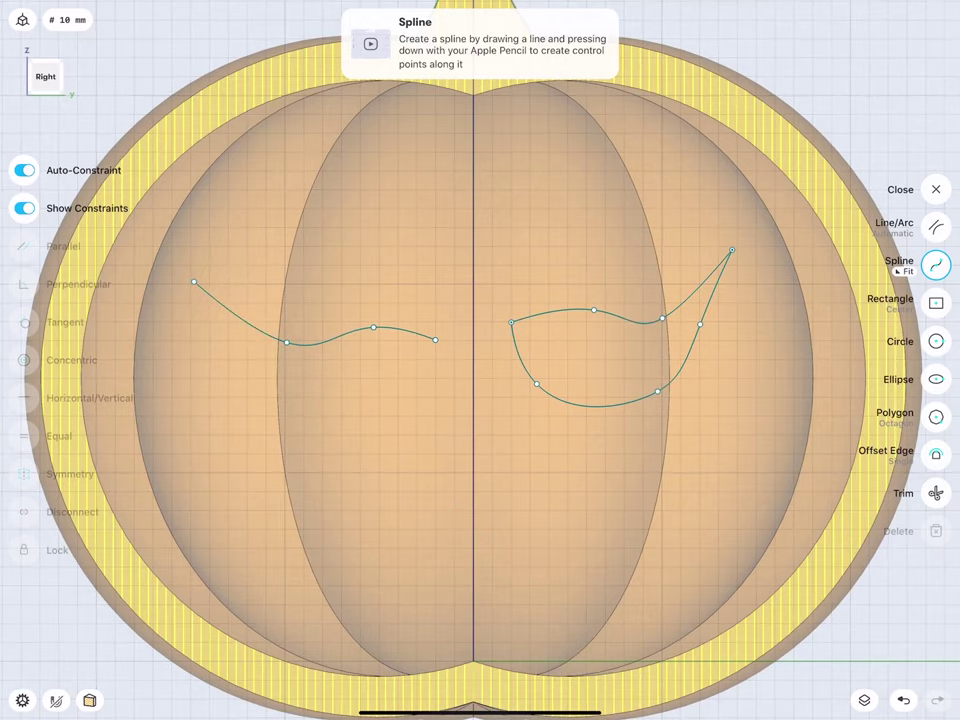
drag(435, 340, 421, 377)
click(903, 700)
mouse_move(435, 340)
mouse_down()
mouse_move(314, 430)
mouse_move(253, 390)
mouse_move(194, 282)
mouse_up()
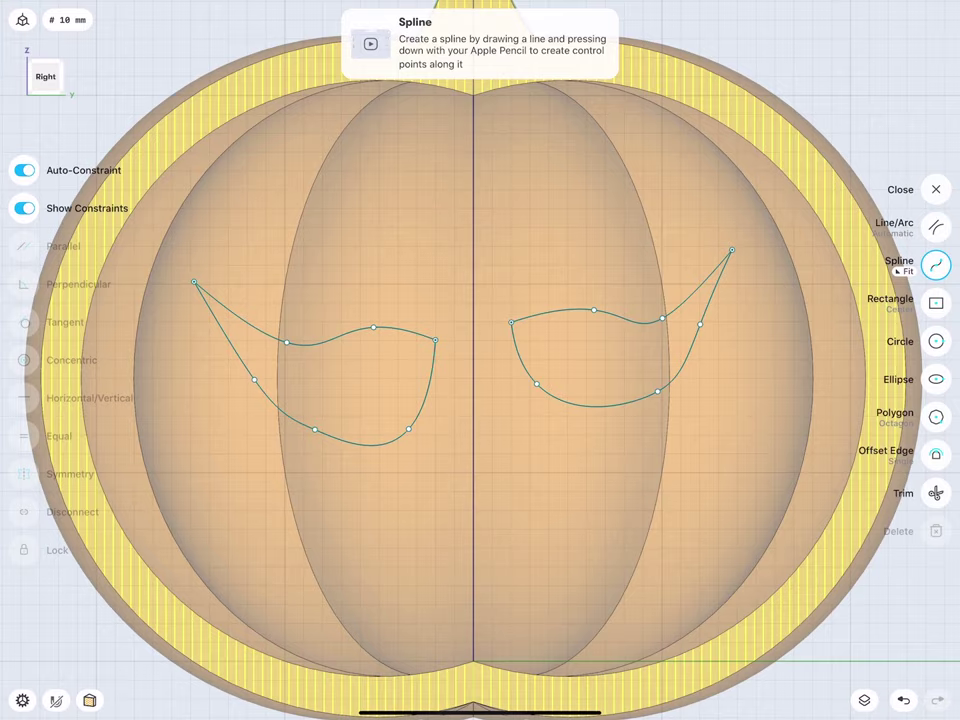
middle_drag(430, 411, 348, 412)
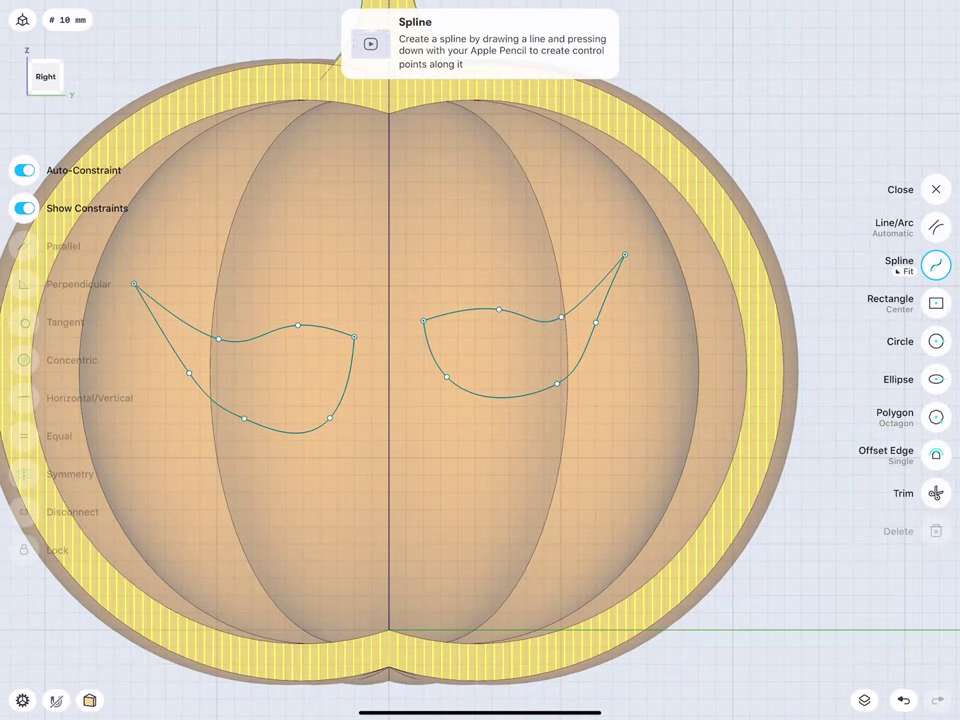
Drag the grin's lower-left and bottom control points to smooth its lower curve.
mouse_move(624, 254)
mouse_down()
mouse_move(643, 257)
mouse_move(611, 403)
mouse_move(585, 449)
mouse_move(444, 508)
mouse_move(311, 514)
mouse_move(141, 452)
mouse_move(107, 268)
mouse_move(98, 410)
mouse_move(147, 521)
mouse_move(343, 568)
mouse_move(520, 560)
mouse_move(557, 547)
mouse_move(654, 454)
mouse_move(647, 249)
mouse_up()
click(343, 568)
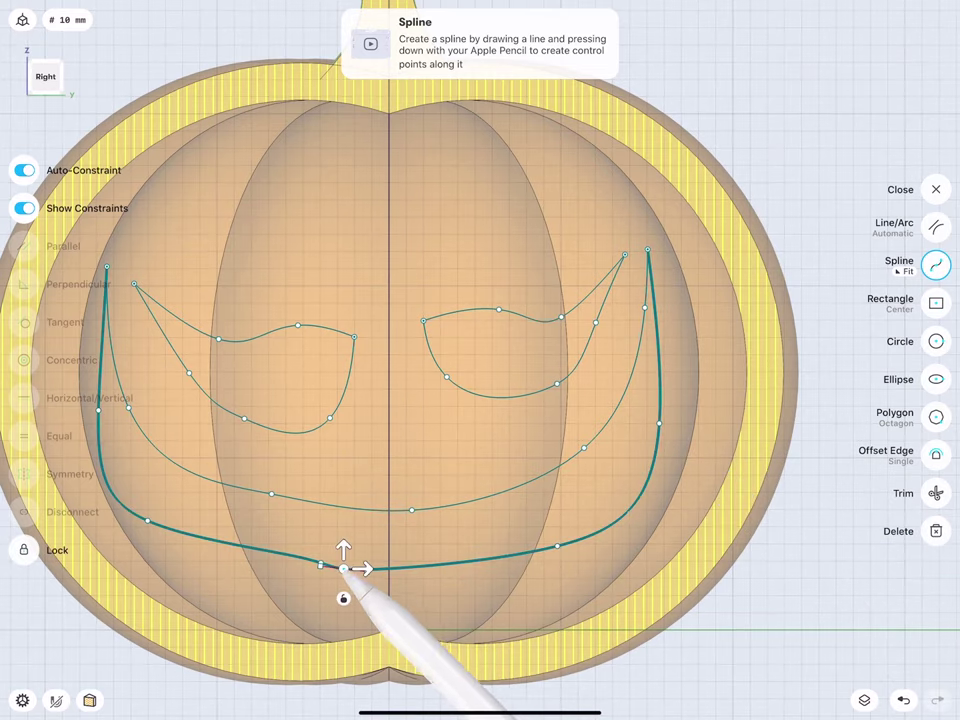
drag(343, 568, 412, 575)
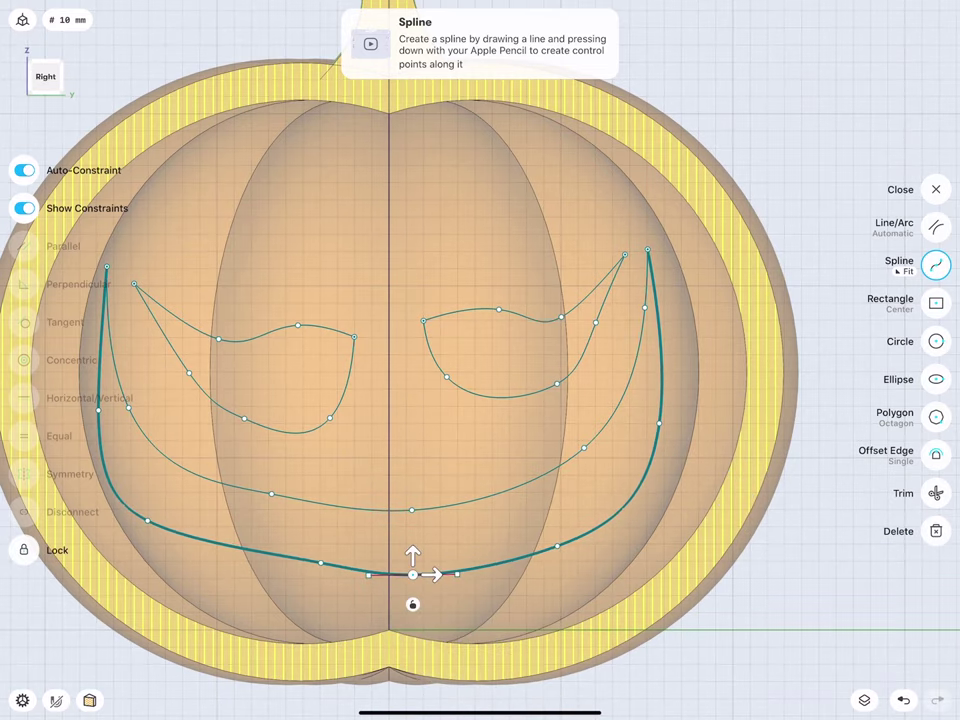
click(147, 521)
mouse_move(147, 521)
mouse_down()
mouse_move(228, 556)
mouse_move(343, 563)
mouse_up()
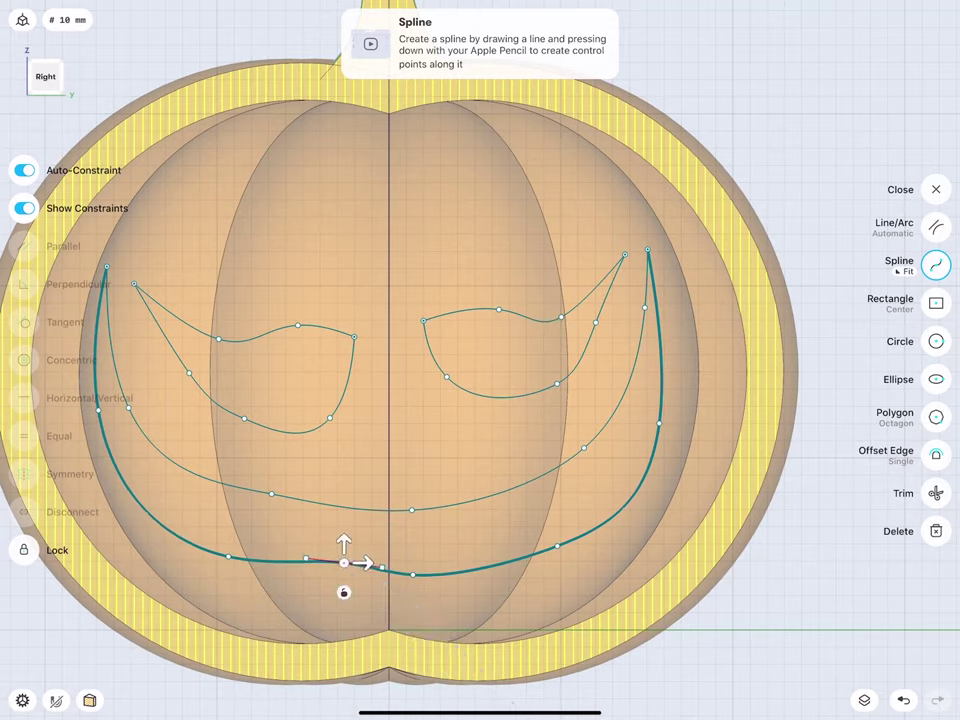
click(412, 575)
drag(412, 575, 432, 568)
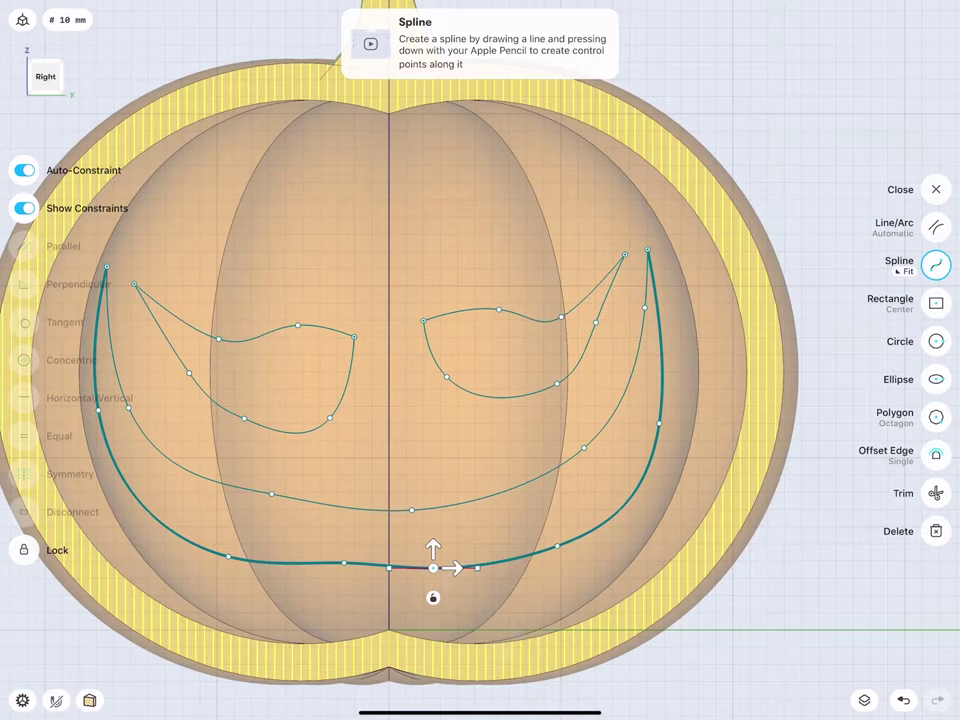
middle_drag(330, 345, 507, 333)
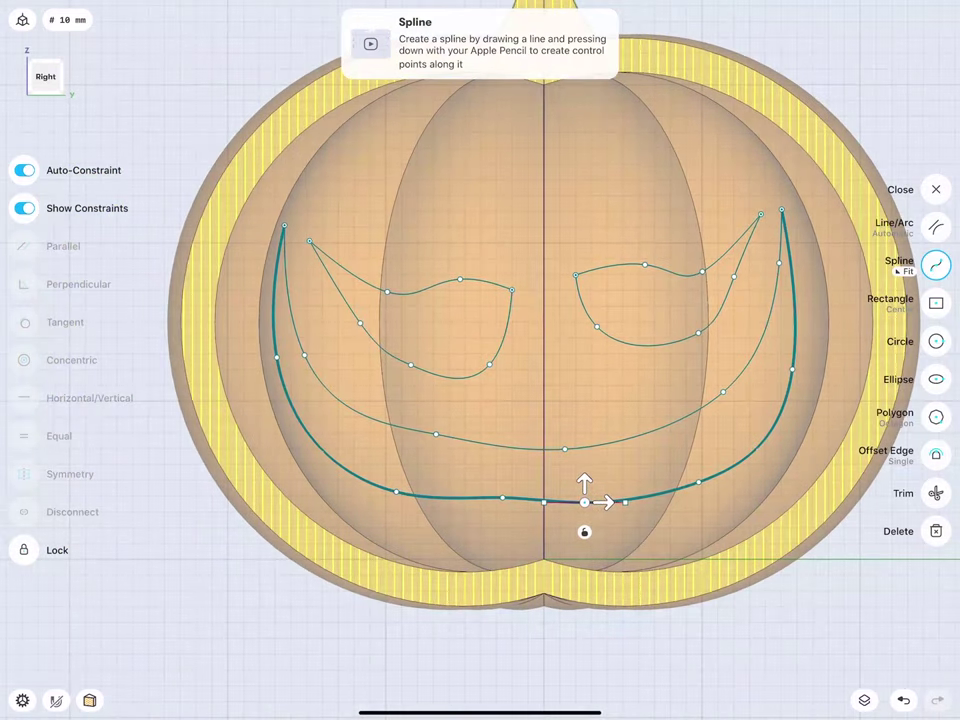
click(185, 495)
Zoom in and draw zig-zag teeth points from the grin's left corner toward the centre.
scroll(320, 350, up, 5)
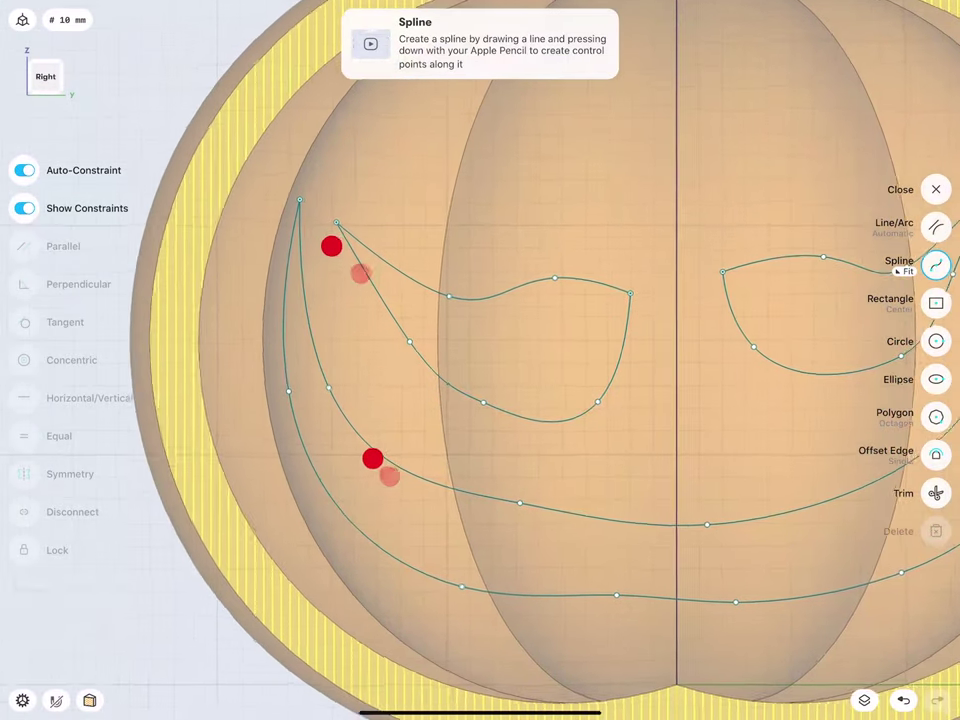
scroll(345, 355, up, 2)
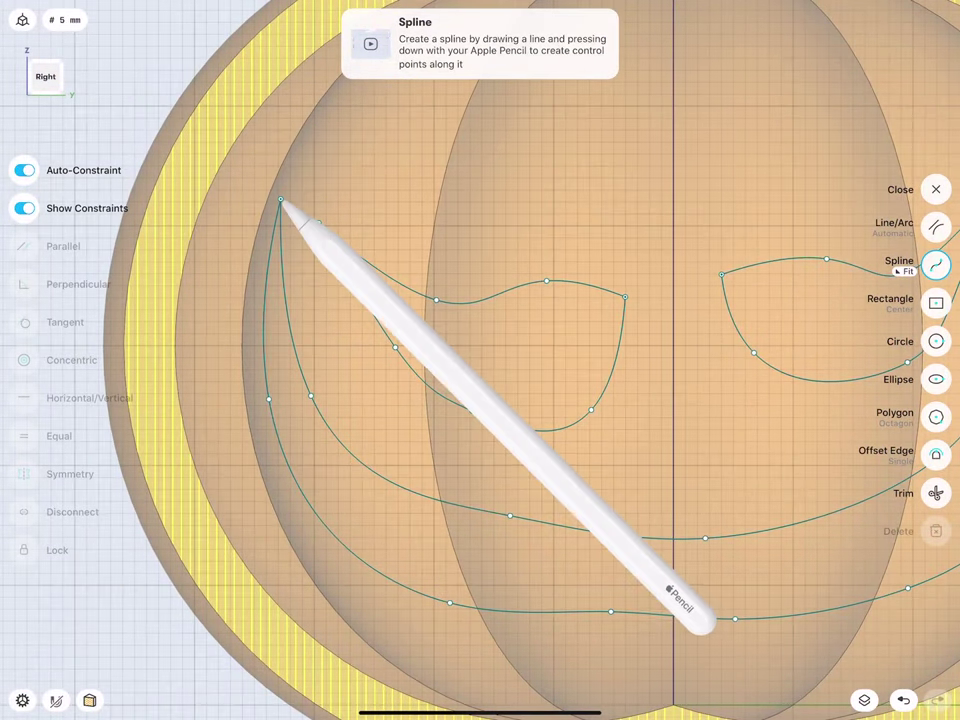
mouse_move(280, 200)
mouse_down()
mouse_move(282, 328)
mouse_move(263, 382)
mouse_move(276, 392)
mouse_move(287, 384)
mouse_move(308, 312)
mouse_move(317, 429)
mouse_move(334, 459)
mouse_move(321, 408)
mouse_move(348, 391)
mouse_move(353, 440)
mouse_up()
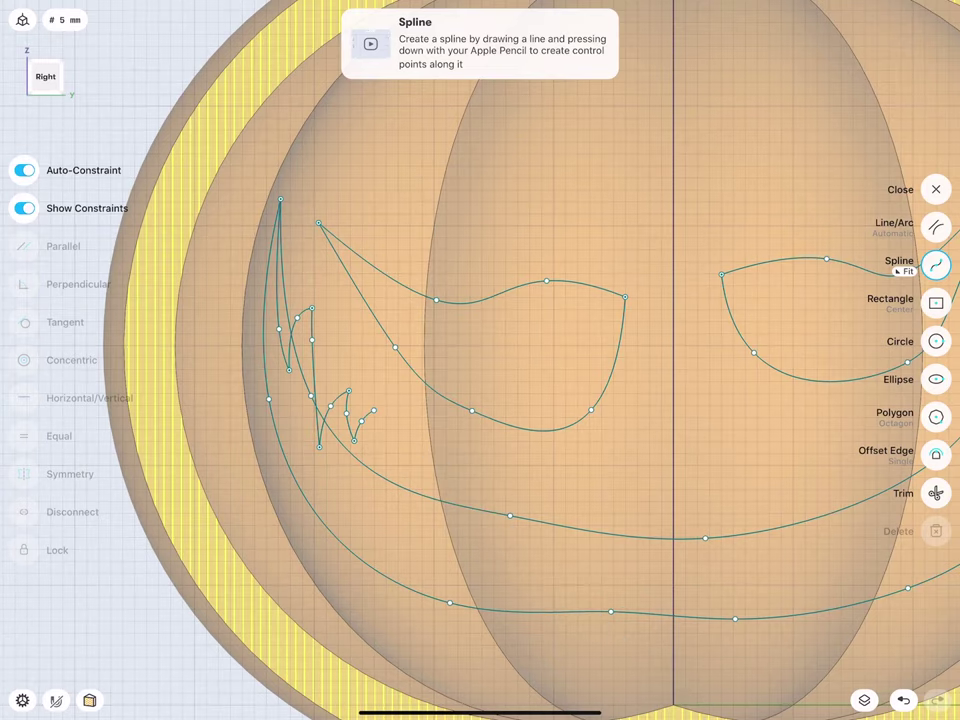
mouse_move(373, 411)
mouse_down()
mouse_move(383, 459)
mouse_move(423, 522)
mouse_up()
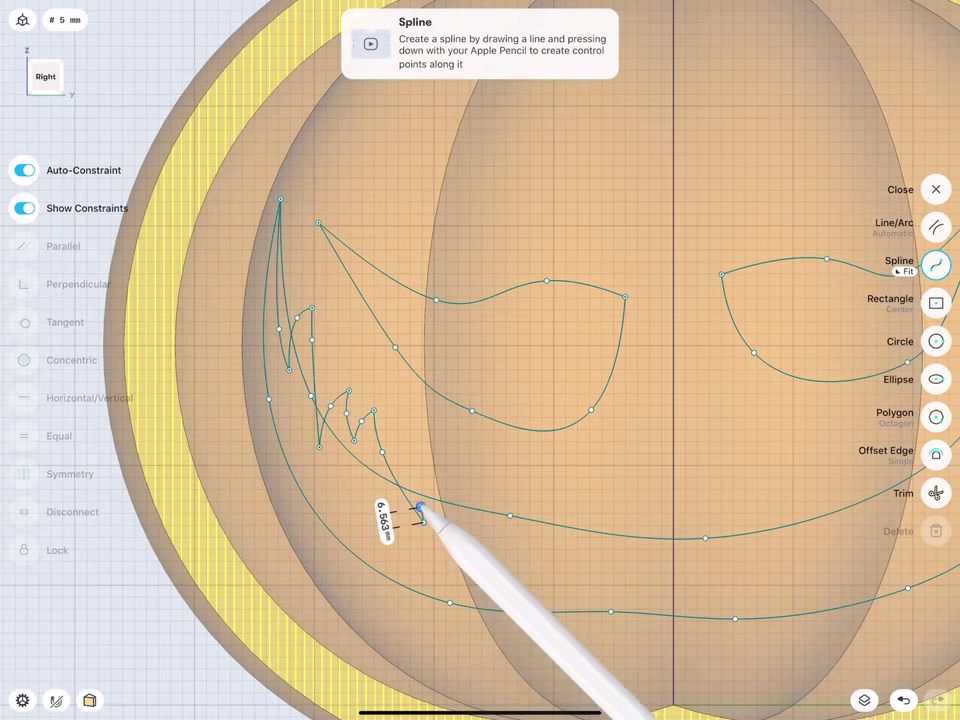
mouse_move(396, 371)
middle_down()
mouse_move(345, 366)
mouse_move(234, 242)
middle_up()
drag(278, 300, 345, 387)
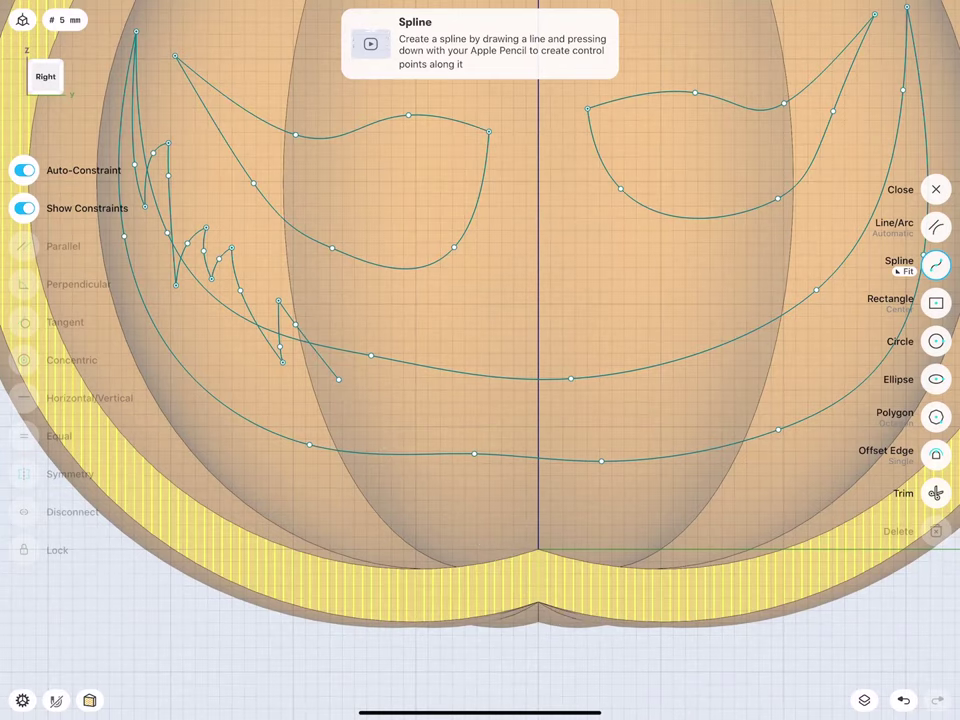
drag(337, 361, 341, 325)
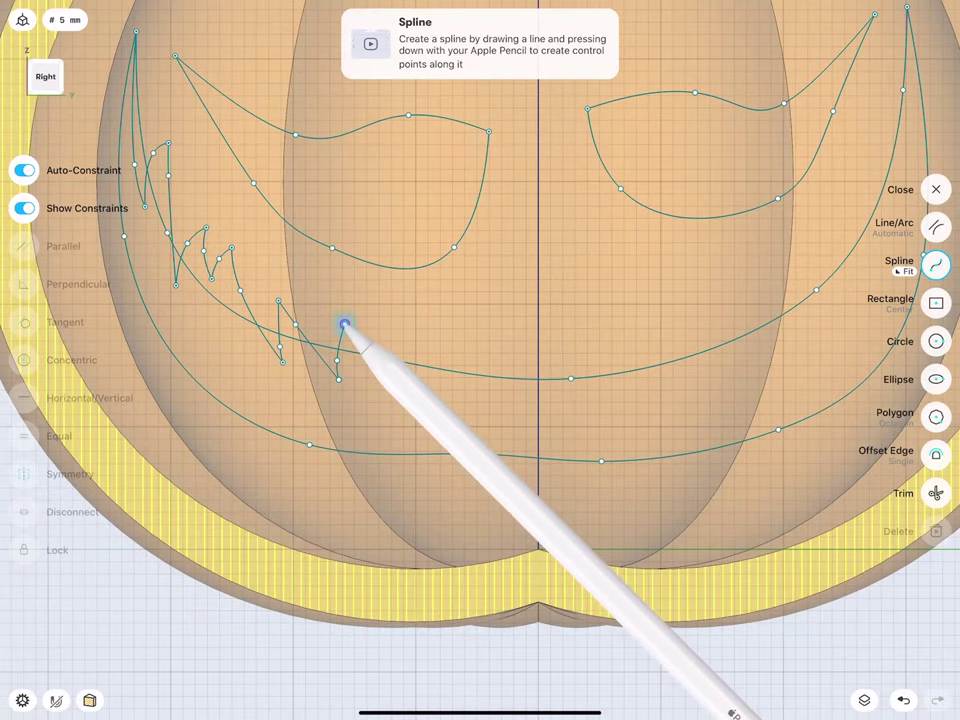
Extend the teeth to the centre with a rounded tooth, then start the teeth to its right.
scroll(350, 390, up, 2)
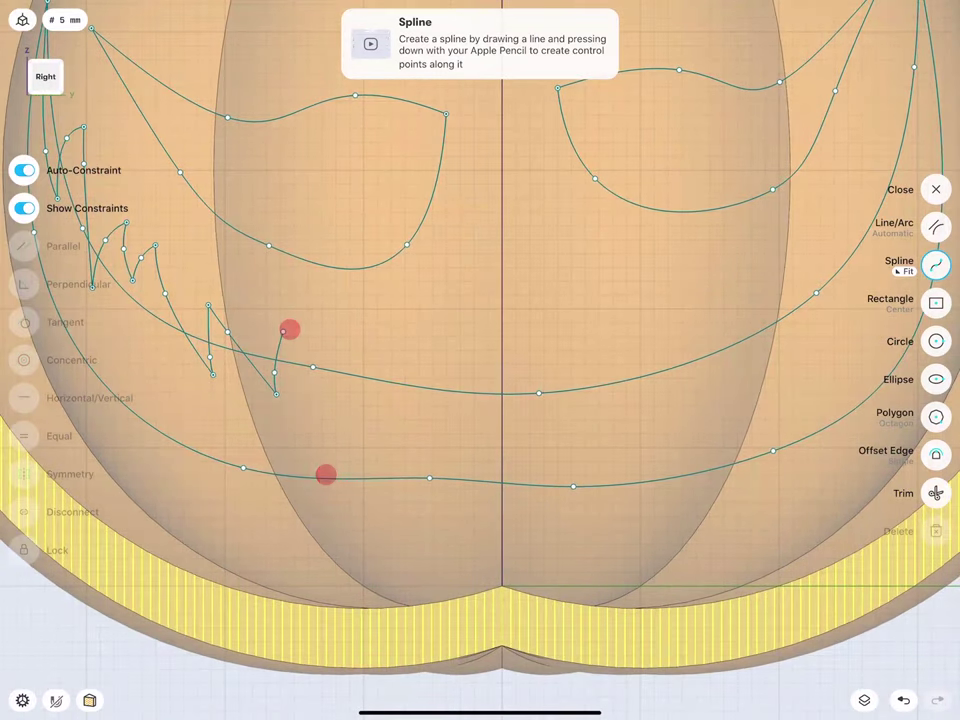
drag(283, 331, 346, 414)
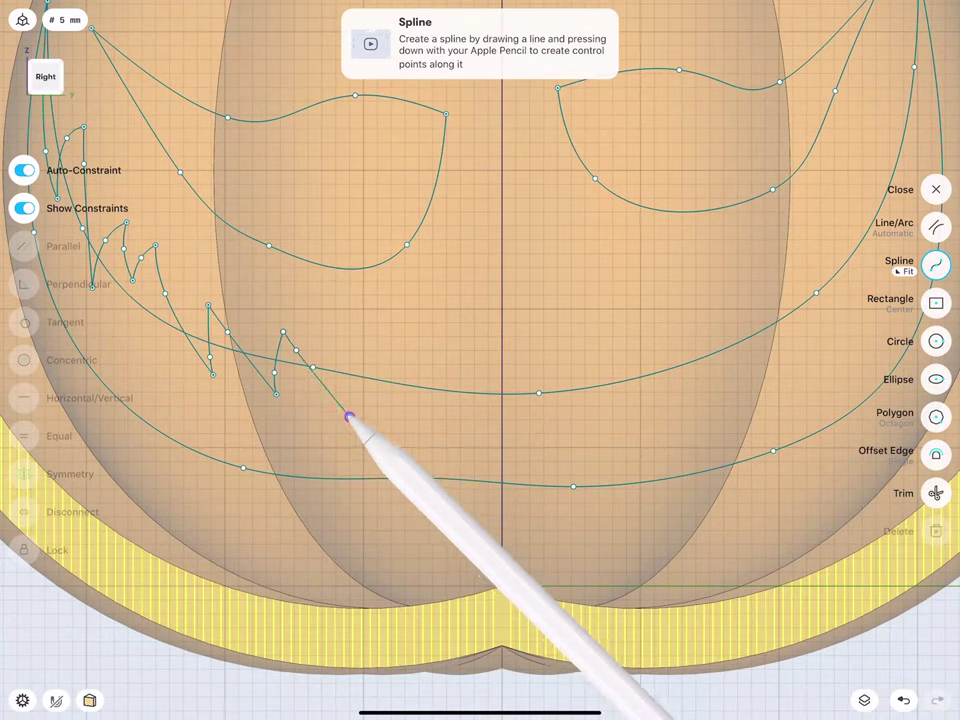
mouse_move(349, 416)
mouse_down()
mouse_move(360, 351)
mouse_move(392, 377)
mouse_move(420, 439)
mouse_move(434, 356)
mouse_move(451, 340)
mouse_move(479, 339)
mouse_move(562, 347)
mouse_move(562, 415)
mouse_up()
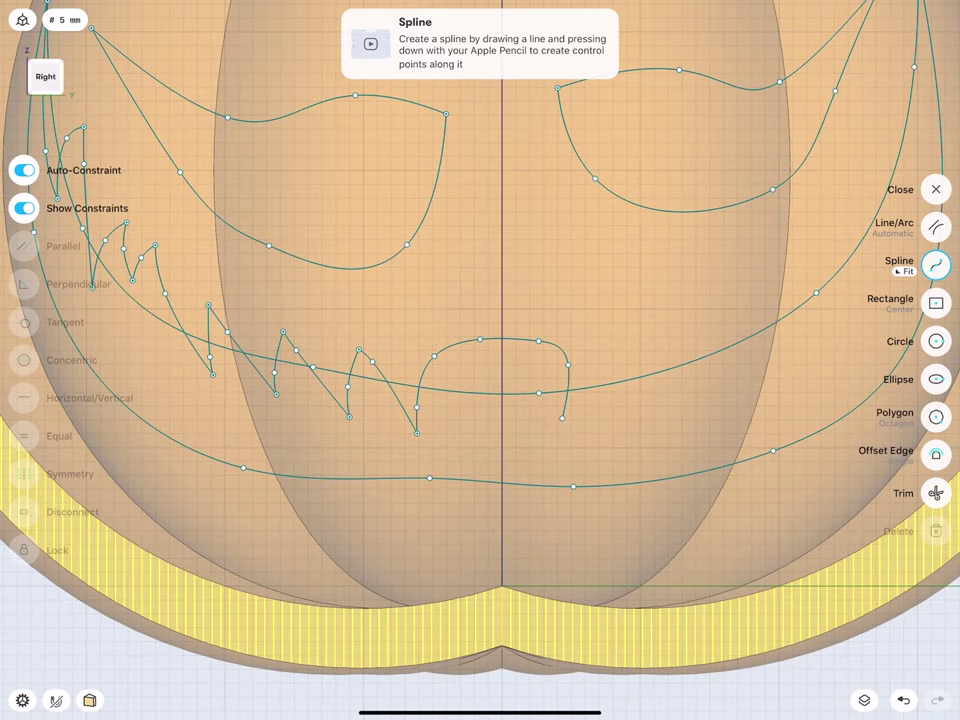
middle_drag(512, 290, 382, 321)
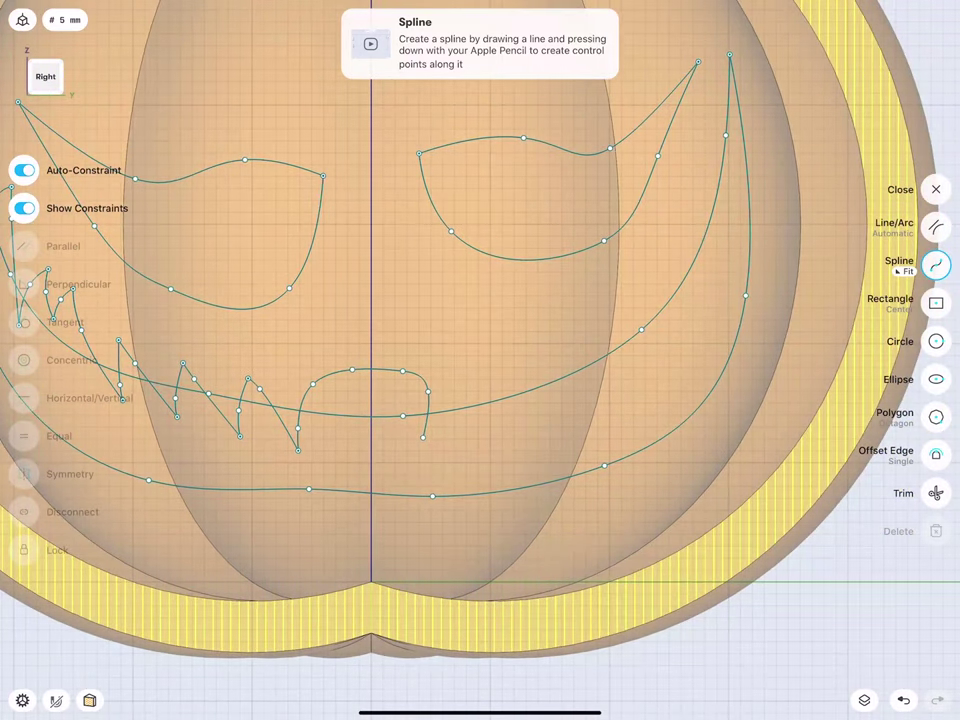
mouse_move(423, 437)
mouse_down()
mouse_move(445, 425)
mouse_move(477, 341)
mouse_move(485, 368)
mouse_move(476, 392)
mouse_move(520, 339)
mouse_move(524, 366)
mouse_move(505, 435)
mouse_move(574, 360)
mouse_move(572, 335)
mouse_up()
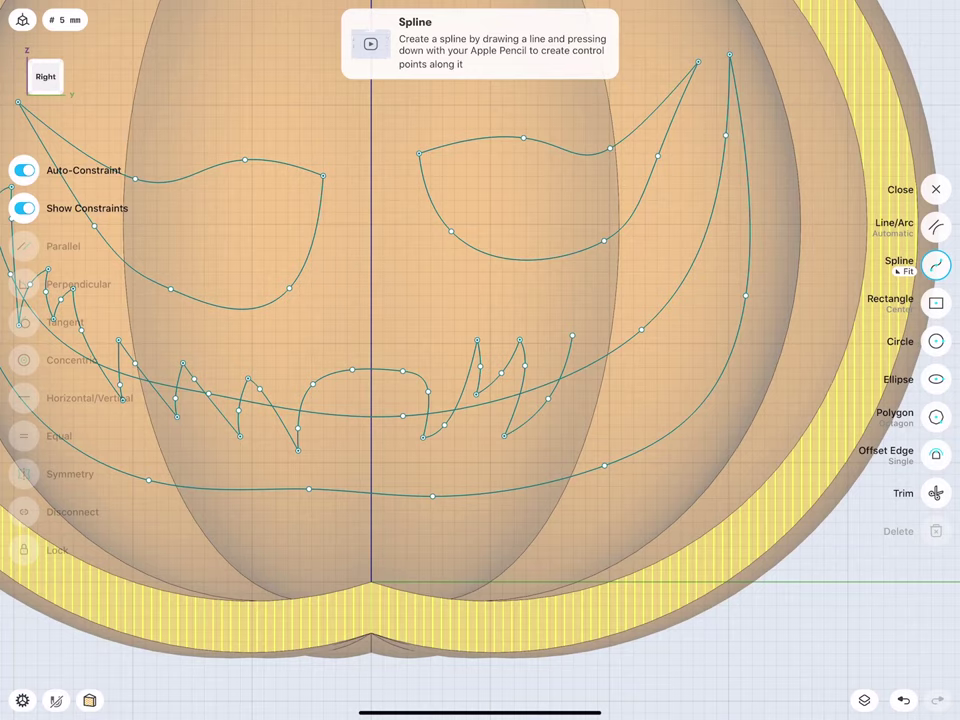
Draw a tooth edge down from the last point right of the centre tooth.
ctrl+scroll(515, 352, up, 3)
ctrl+scroll(380, 350, up, 2)
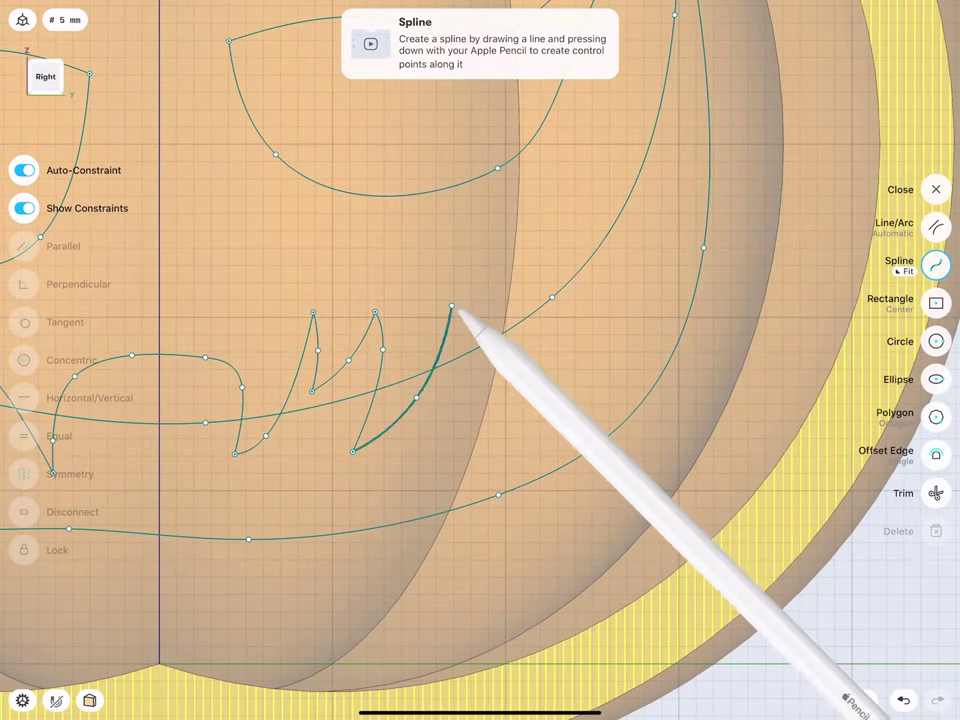
mouse_move(451, 305)
mouse_down()
mouse_move(463, 321)
mouse_move(468, 377)
mouse_move(538, 309)
mouse_move(548, 264)
mouse_move(512, 263)
mouse_up()
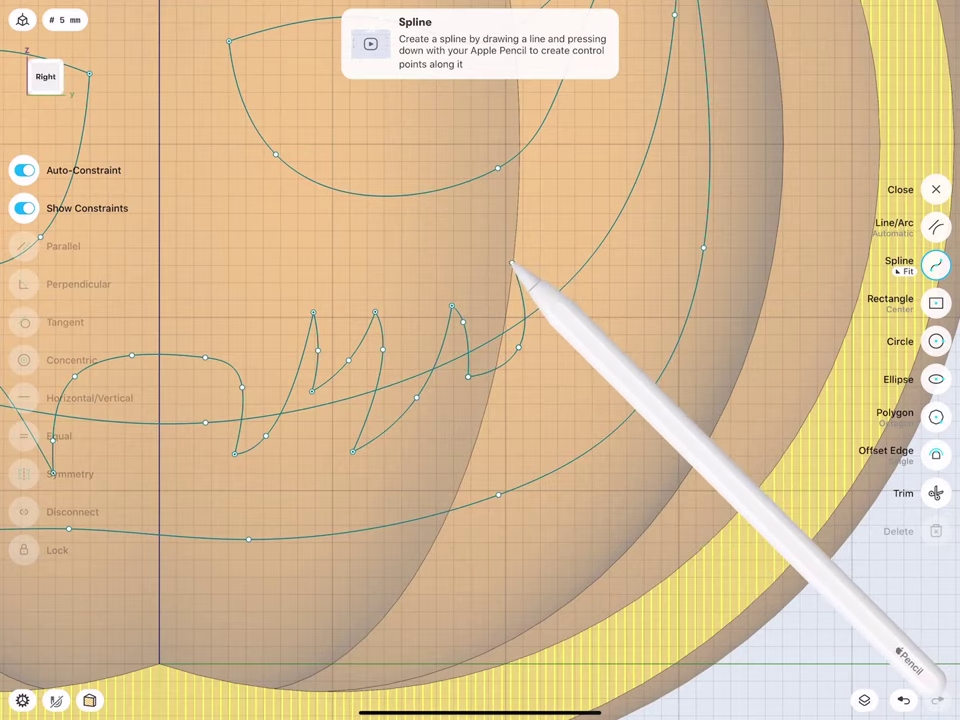
click(506, 331)
click(498, 325)
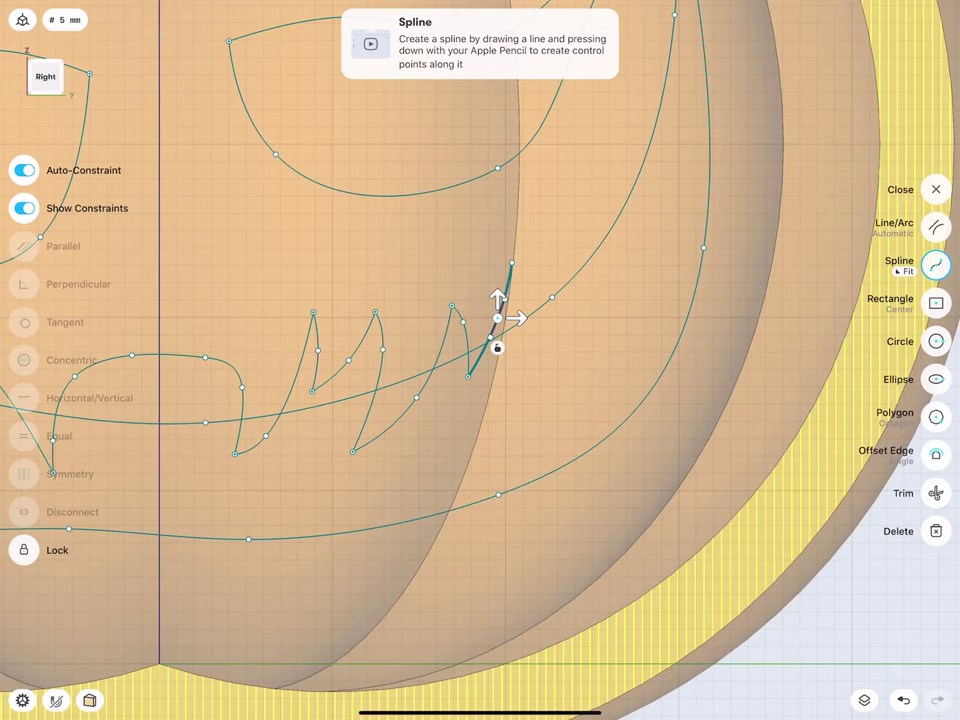
Continue the zig-zag teeth up to the grin's right corner, adjusting the final tooth point.
middle_drag(436, 361, 331, 396)
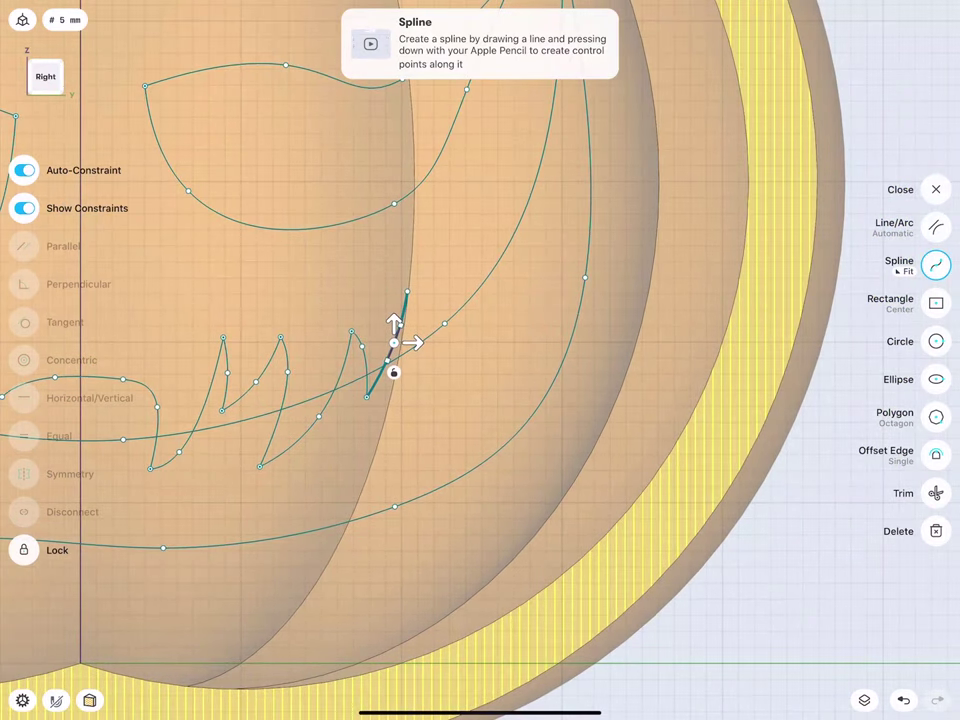
mouse_move(407, 291)
mouse_down()
mouse_move(420, 330)
mouse_move(446, 240)
mouse_move(469, 334)
mouse_up()
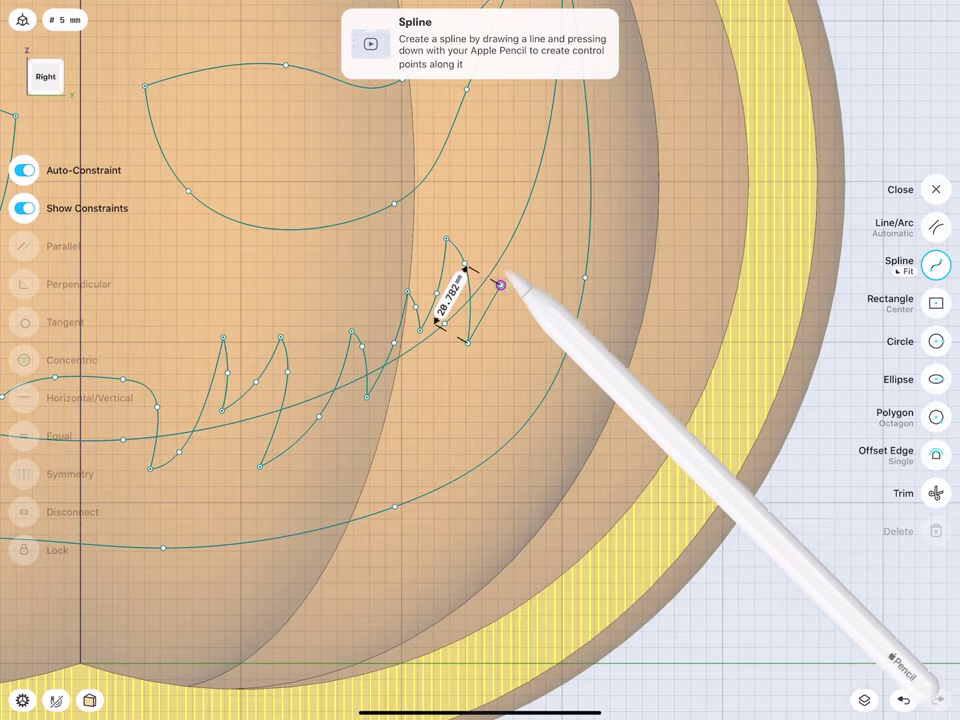
drag(500, 285, 497, 198)
scroll(464, 204, up, 5)
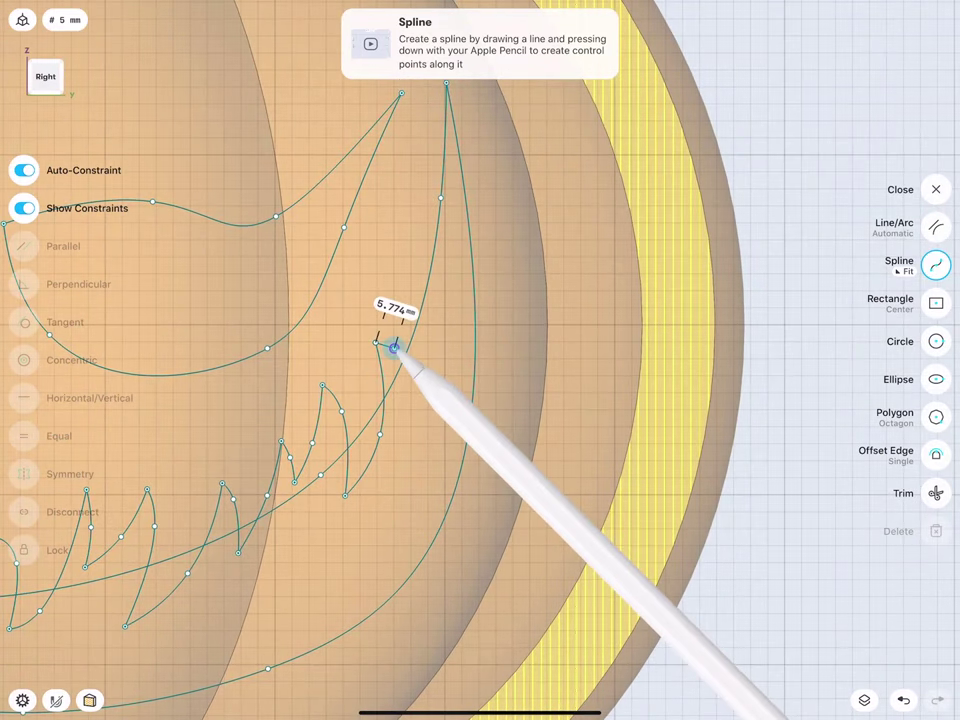
drag(395, 345, 418, 390)
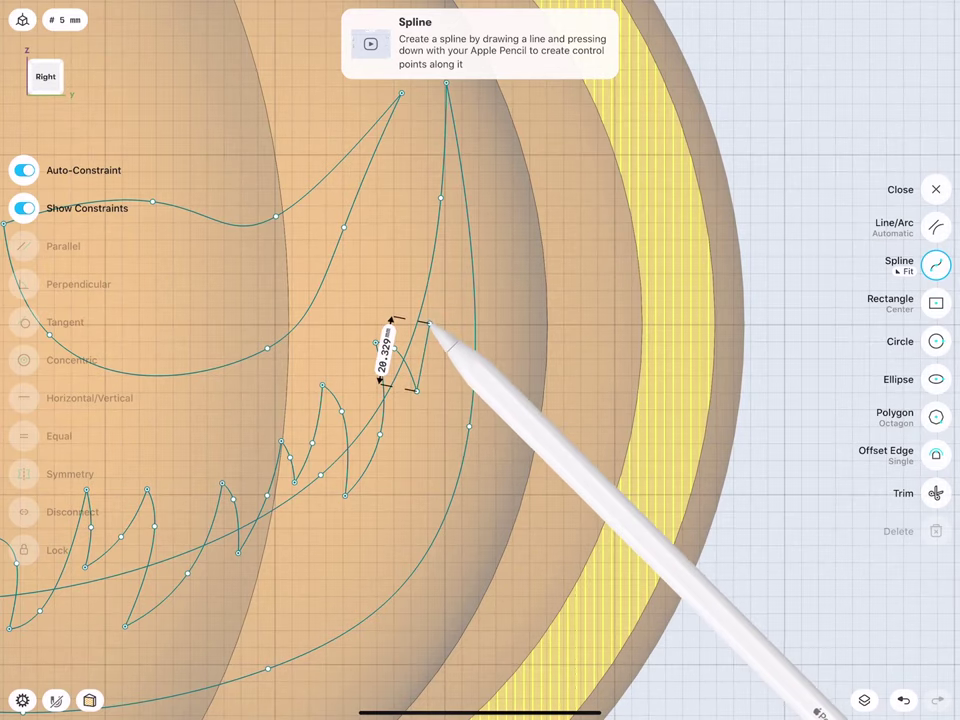
mouse_move(430, 323)
mouse_down()
mouse_move(411, 240)
mouse_move(450, 287)
mouse_move(449, 100)
mouse_up()
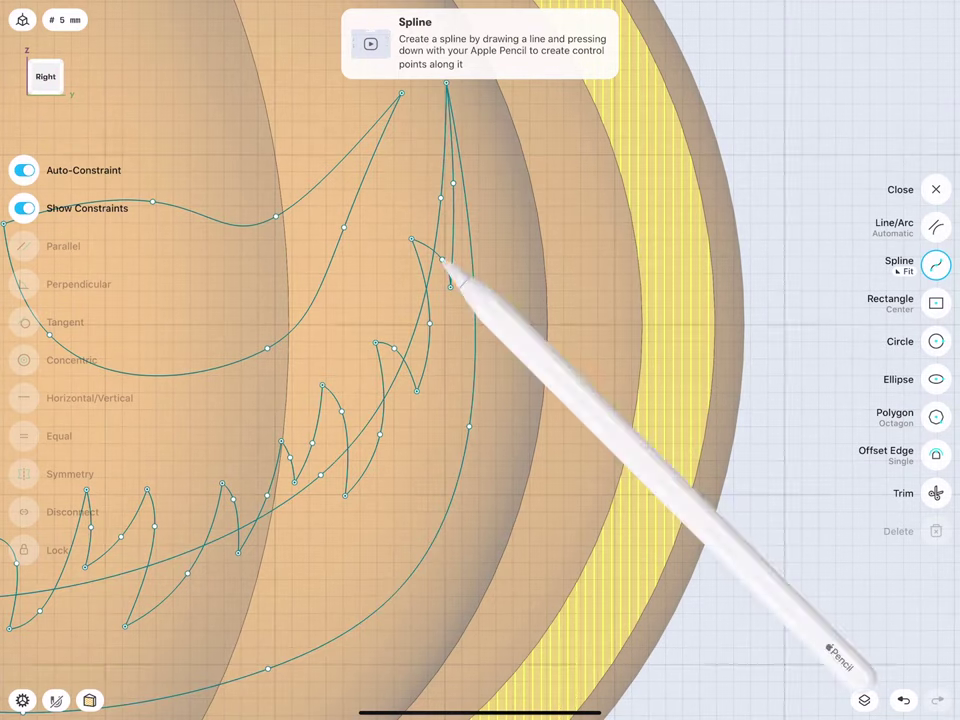
drag(442, 260, 428, 249)
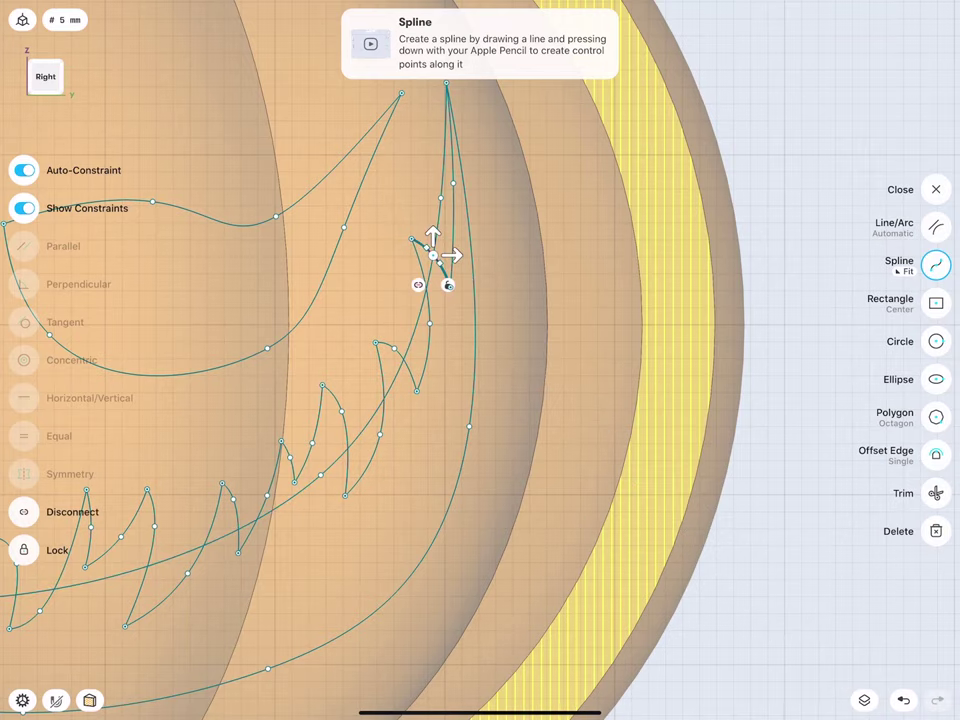
Deselect the spline and zoom out to view the whole jack-o'-lantern face.
click(418, 200)
click(442, 218)
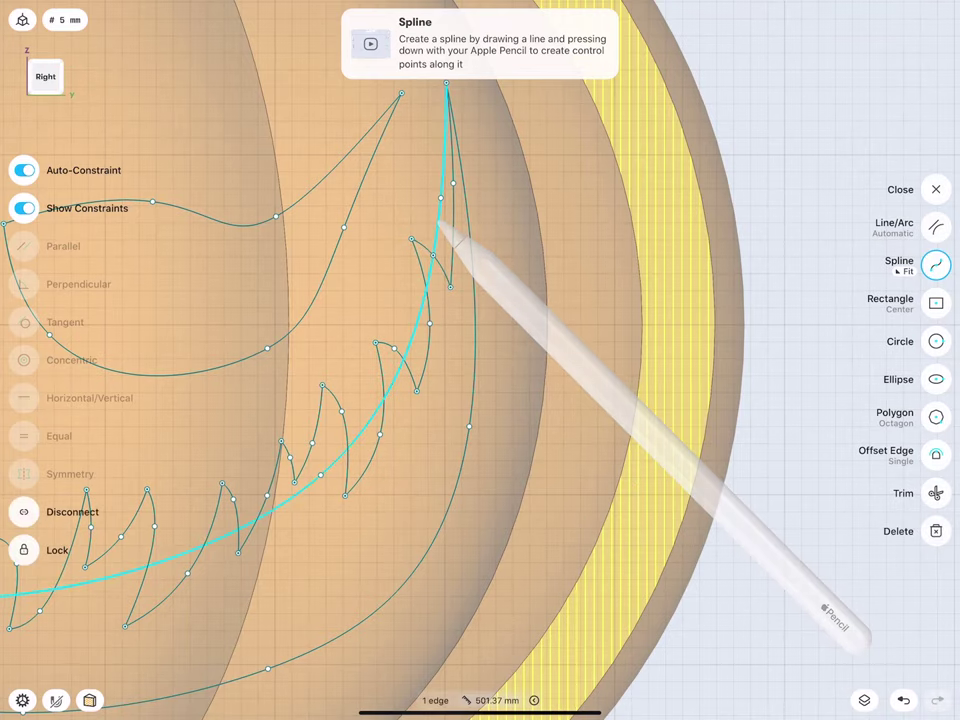
scroll(305, 410, down, 5)
scroll(395, 415, left, 2)
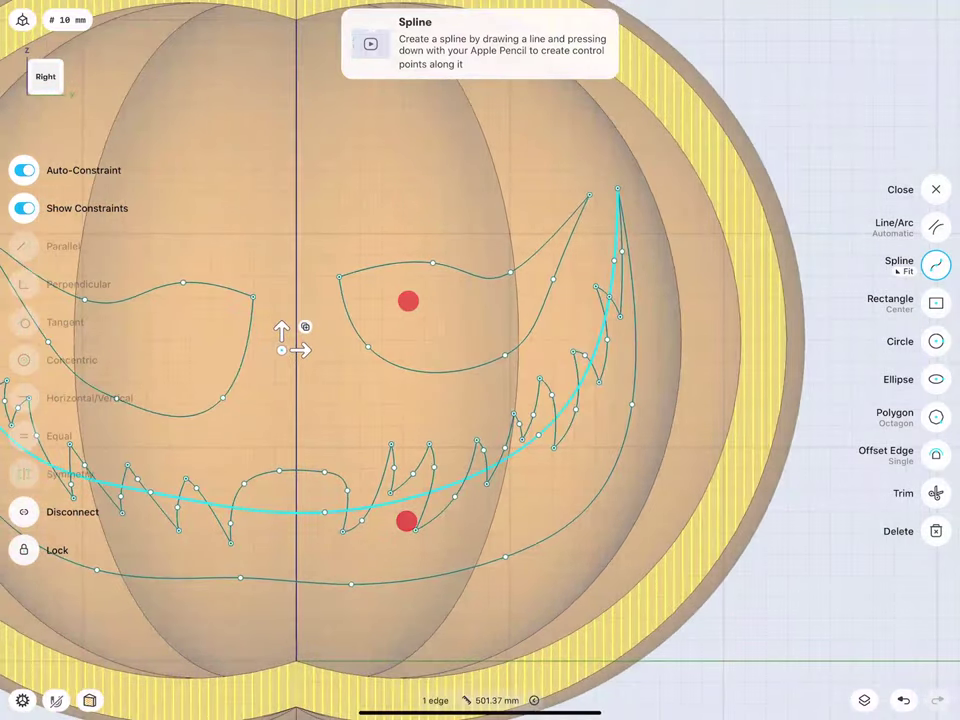
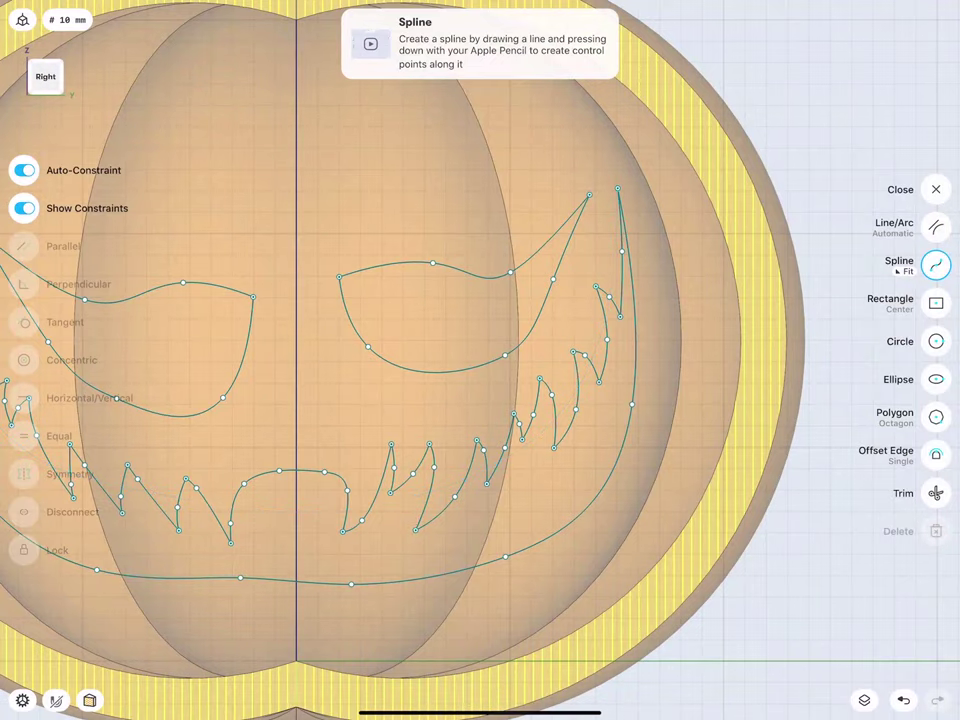
Draw stitch splines down across the mouth's right tip, extending one stitch's end lower.
scroll(478, 320, right, 3)
scroll(428, 345, right, 3)
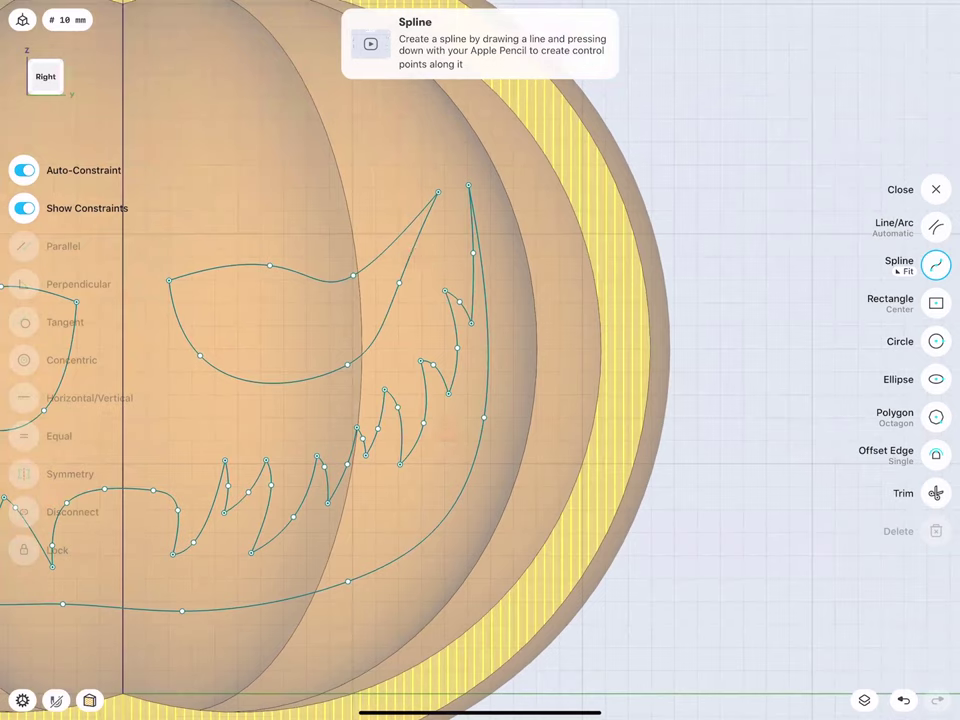
drag(469, 185, 500, 354)
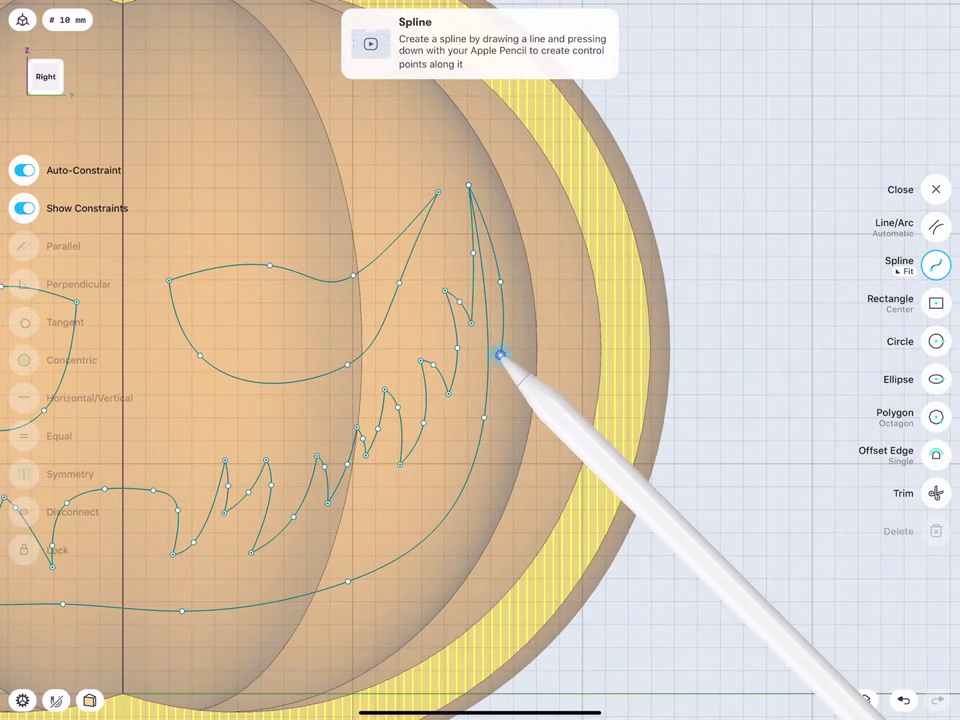
drag(471, 323, 500, 354)
scroll(442, 347, up, 3)
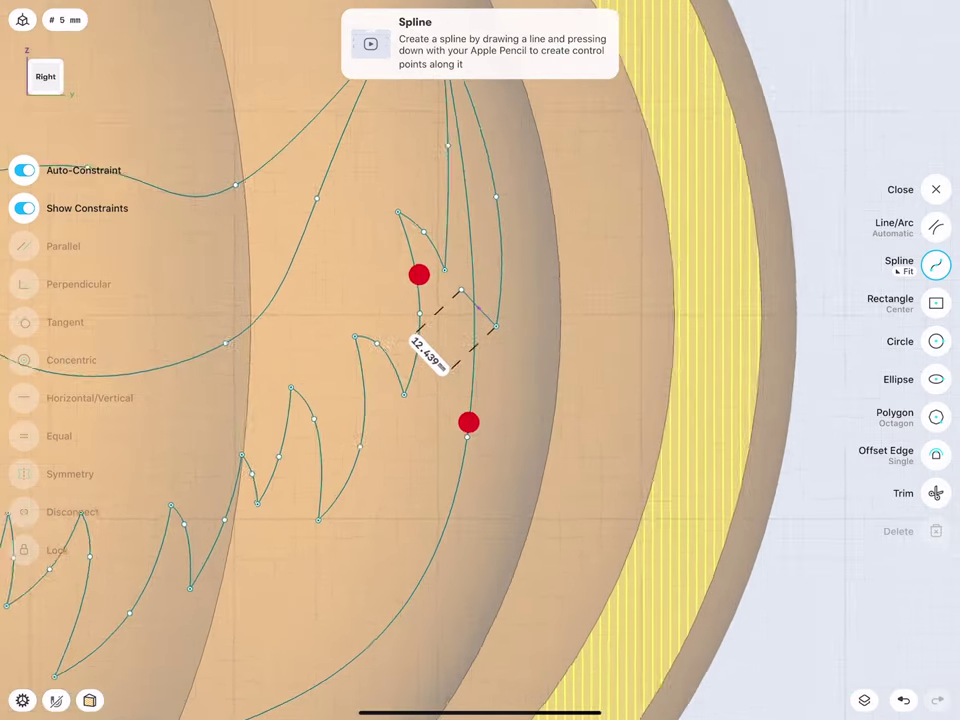
scroll(382, 274, up, 2)
drag(397, 195, 430, 382)
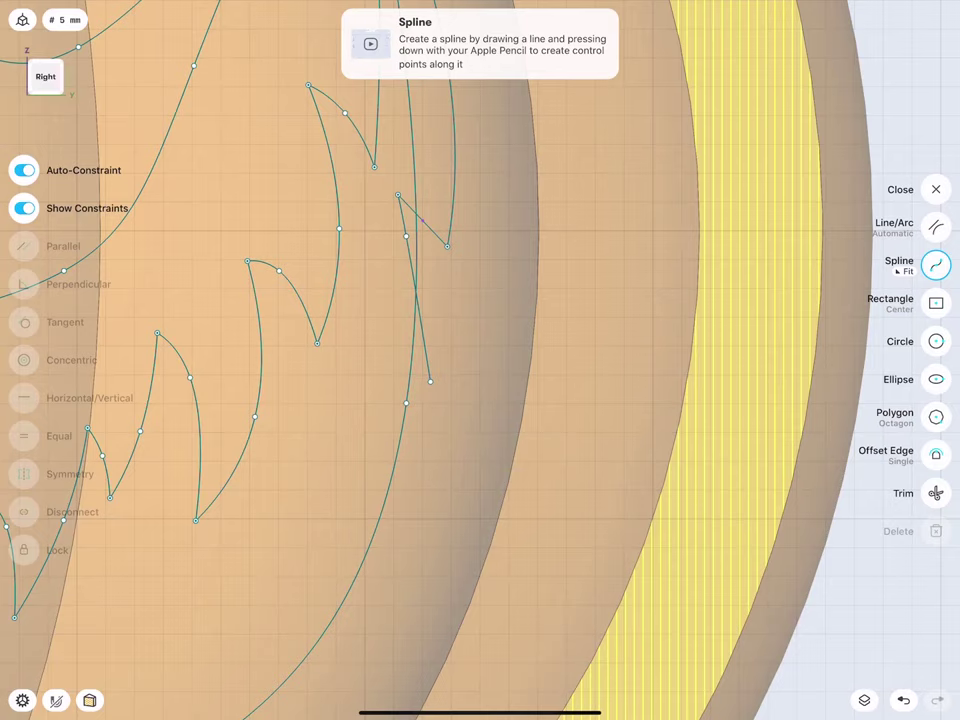
click(430, 381)
drag(430, 381, 420, 440)
Bend the stitch into a smooth curve and add short stitches crossing the mouth outline.
click(406, 236)
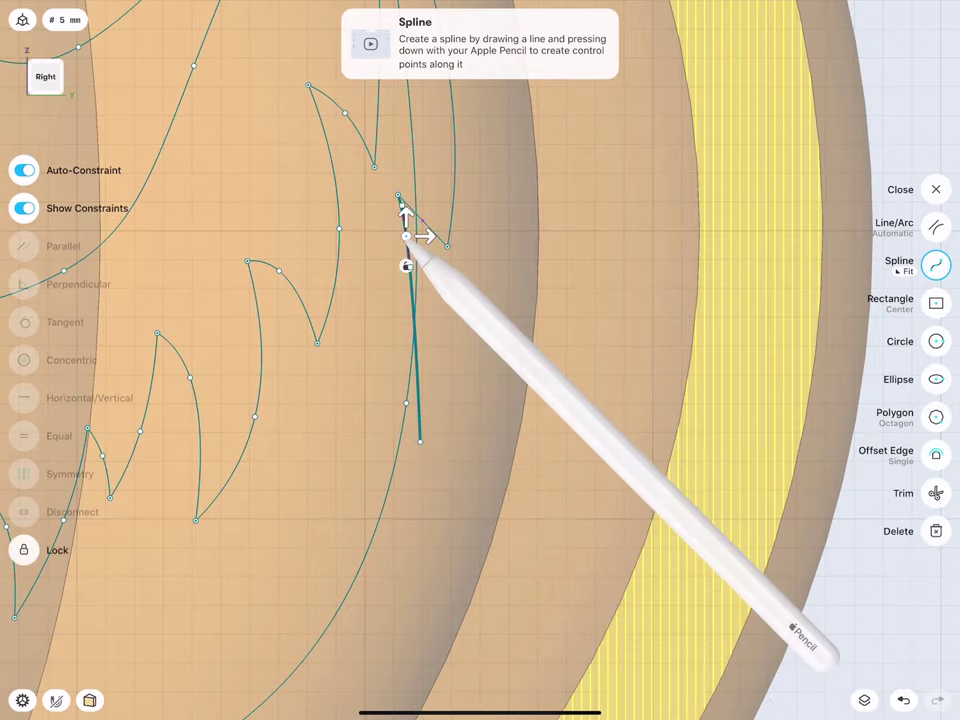
drag(406, 236, 426, 308)
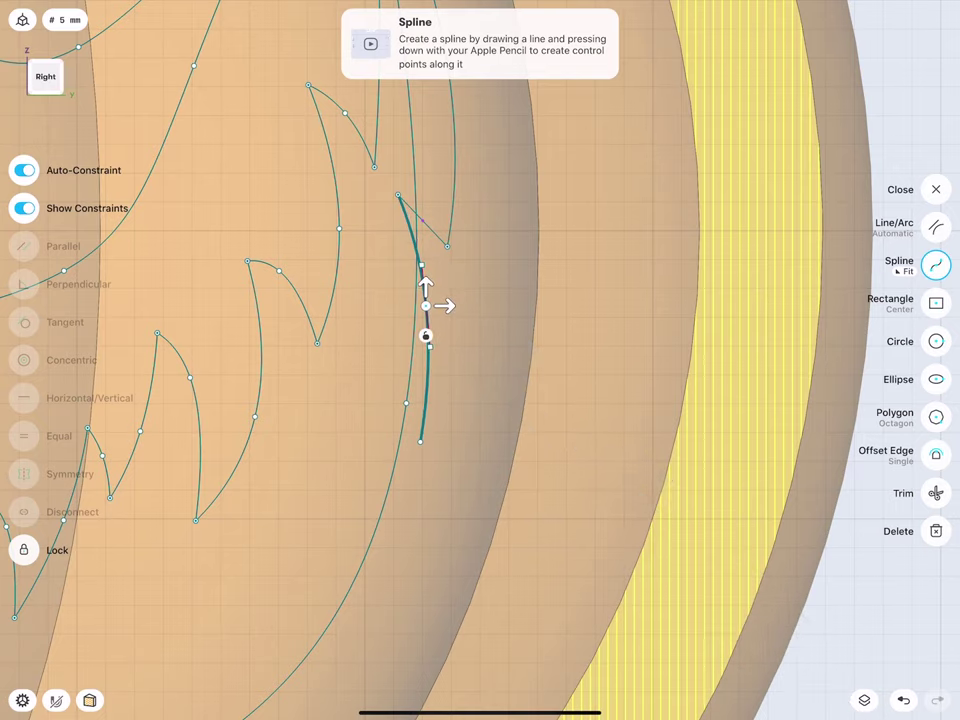
click(424, 484)
drag(406, 403, 368, 328)
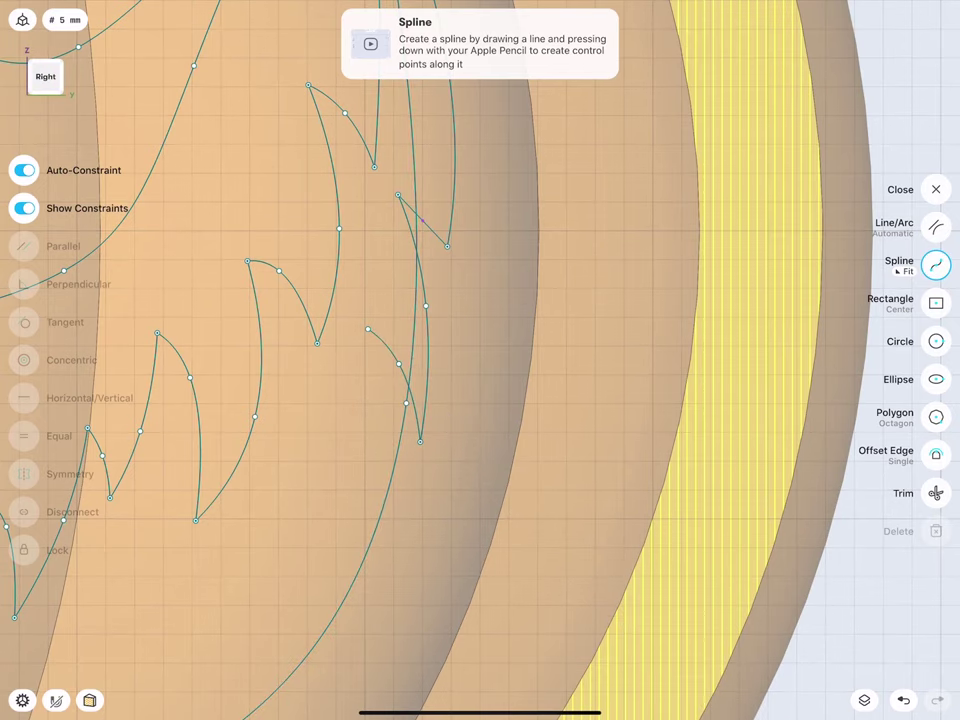
scroll(331, 266, down, 5)
mouse_move(393, 165)
mouse_down()
mouse_move(400, 237)
mouse_move(375, 381)
mouse_move(370, 330)
mouse_up()
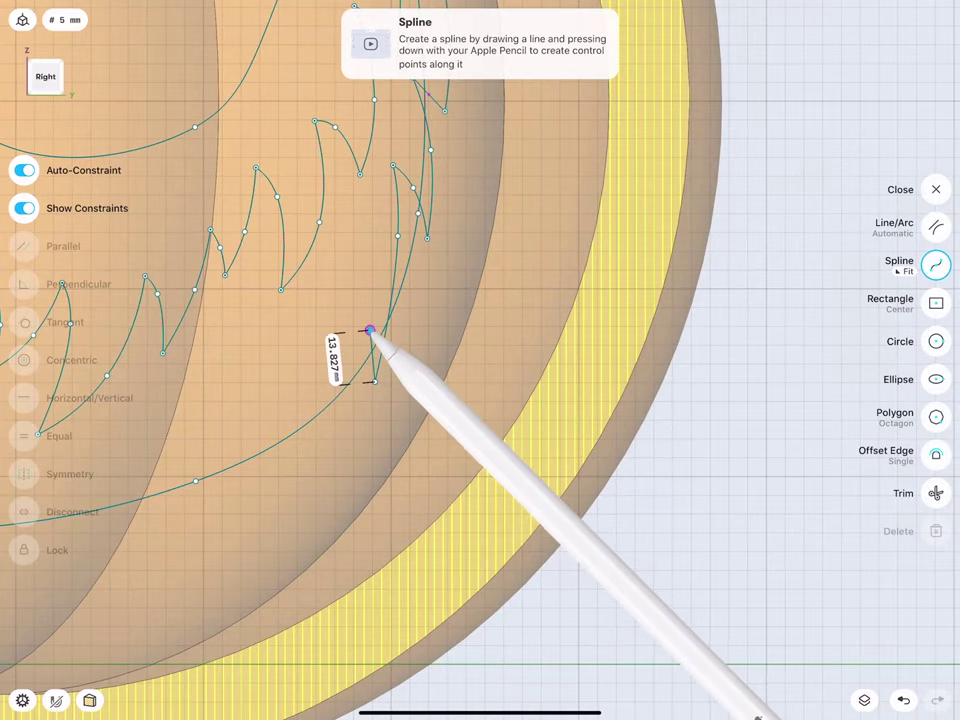
drag(352, 309, 345, 419)
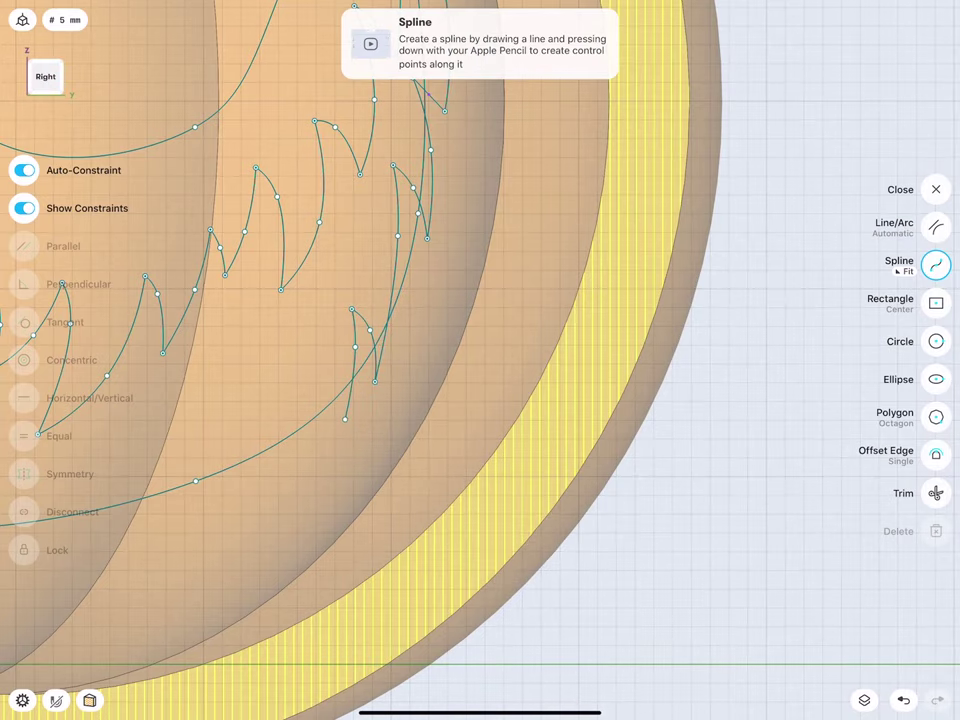
drag(345, 419, 324, 374)
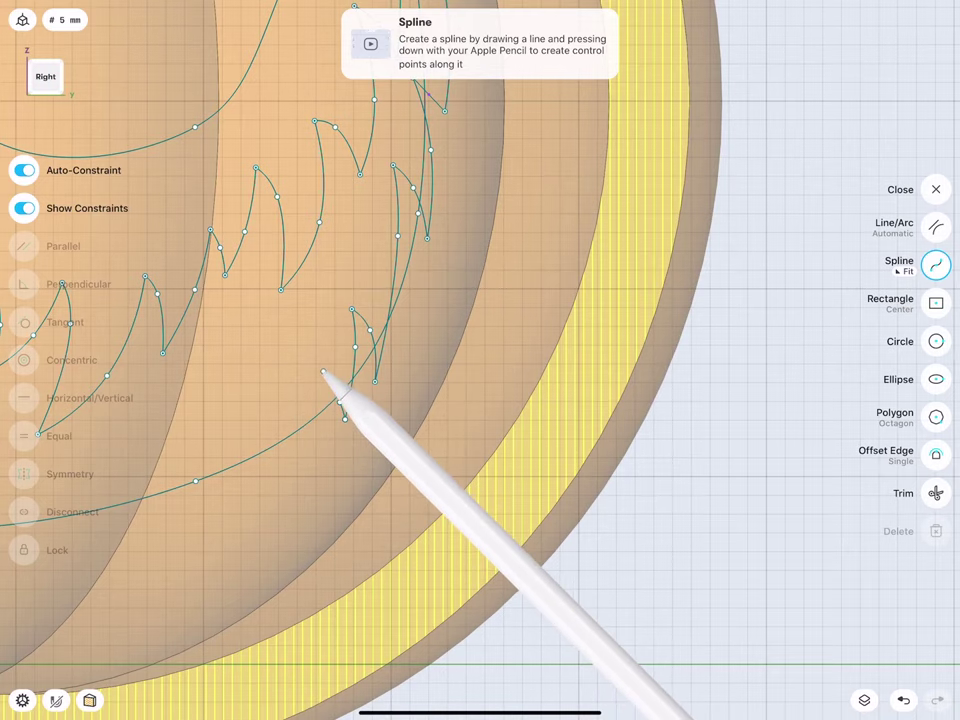
Add zigzag segments to the existing stitch and begin another stitch along the outline.
drag(268, 497, 344, 387)
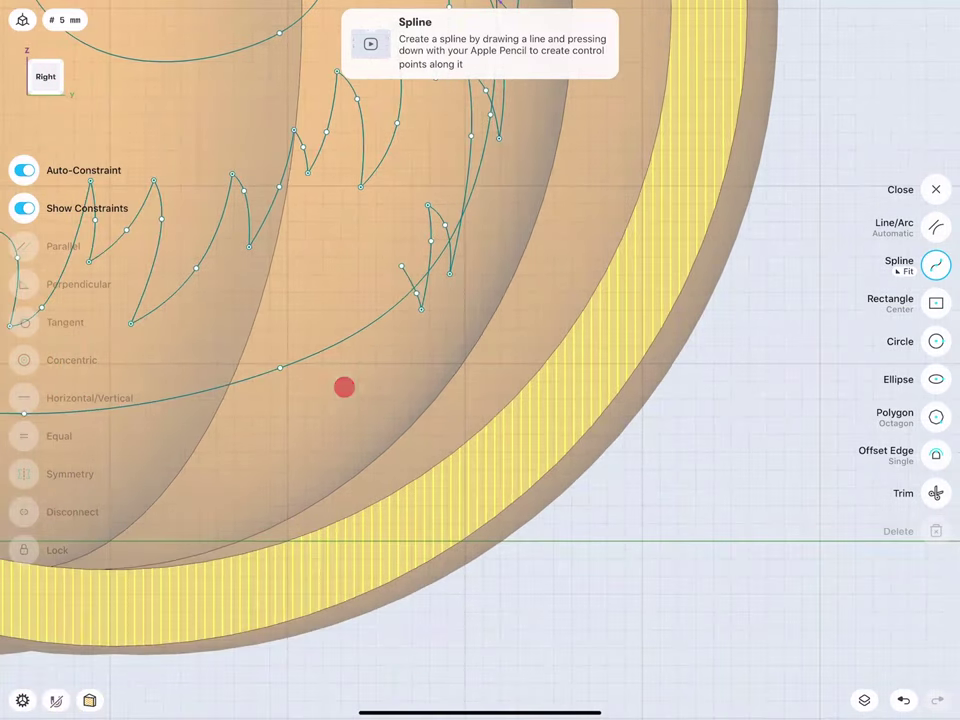
drag(401, 267, 399, 284)
mouse_move(398, 285)
mouse_down()
mouse_move(373, 345)
mouse_move(378, 302)
mouse_move(357, 307)
mouse_move(311, 381)
mouse_move(313, 340)
mouse_up()
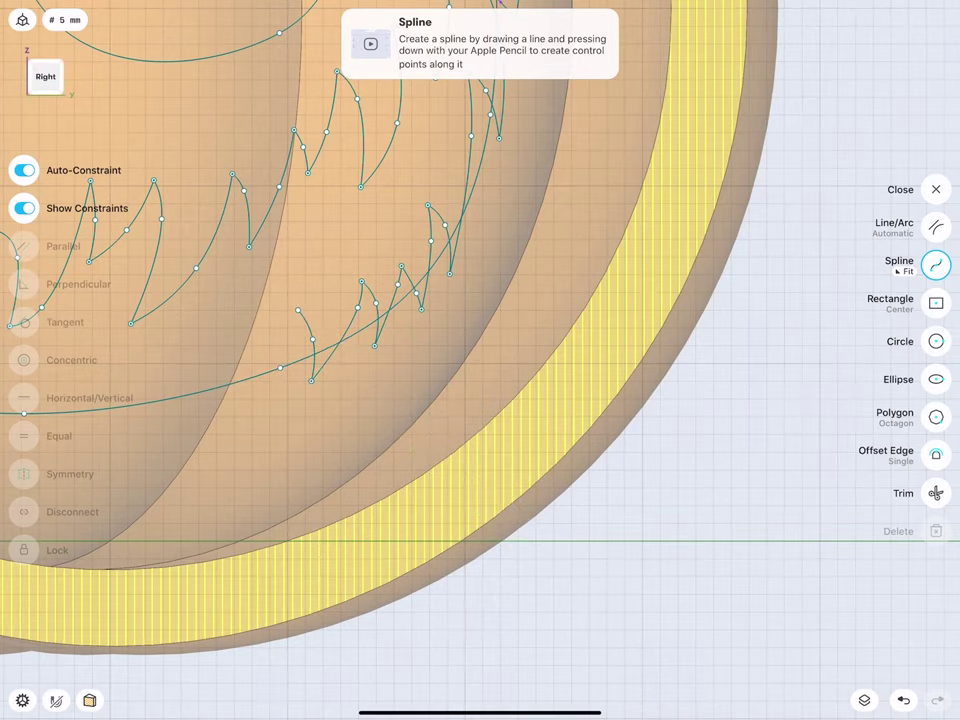
ctrl+scroll(270, 375, down, 5)
ctrl+scroll(308, 375, down, 2)
mouse_move(463, 326)
mouse_down()
mouse_move(467, 348)
mouse_move(428, 376)
mouse_up()
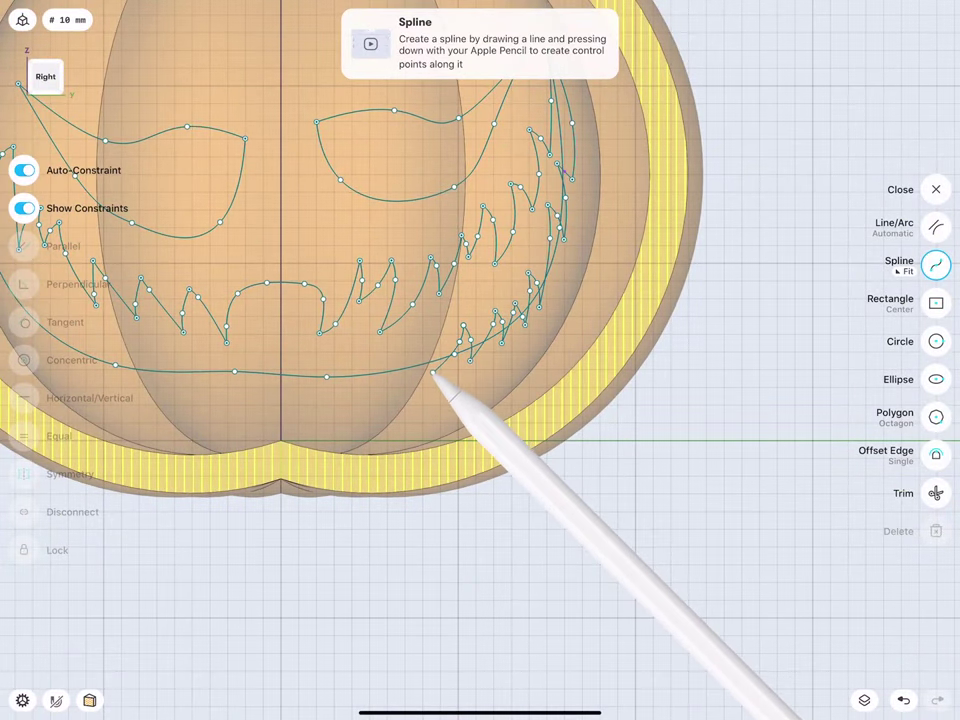
Draw stitch segments along the lower mouth curve, undoing the extra leftward segment.
ctrl+scroll(386, 378, up, 2)
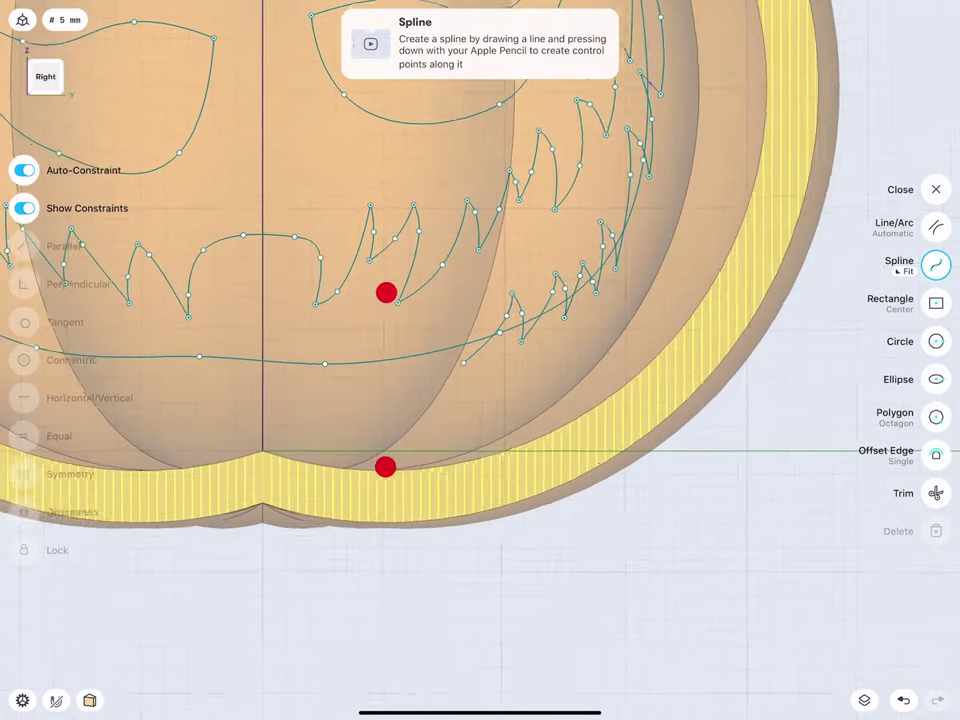
ctrl+scroll(487, 384, up, 3)
mouse_move(561, 368)
mouse_down()
mouse_move(567, 330)
mouse_move(546, 348)
mouse_move(531, 321)
mouse_move(497, 377)
mouse_move(468, 388)
mouse_up()
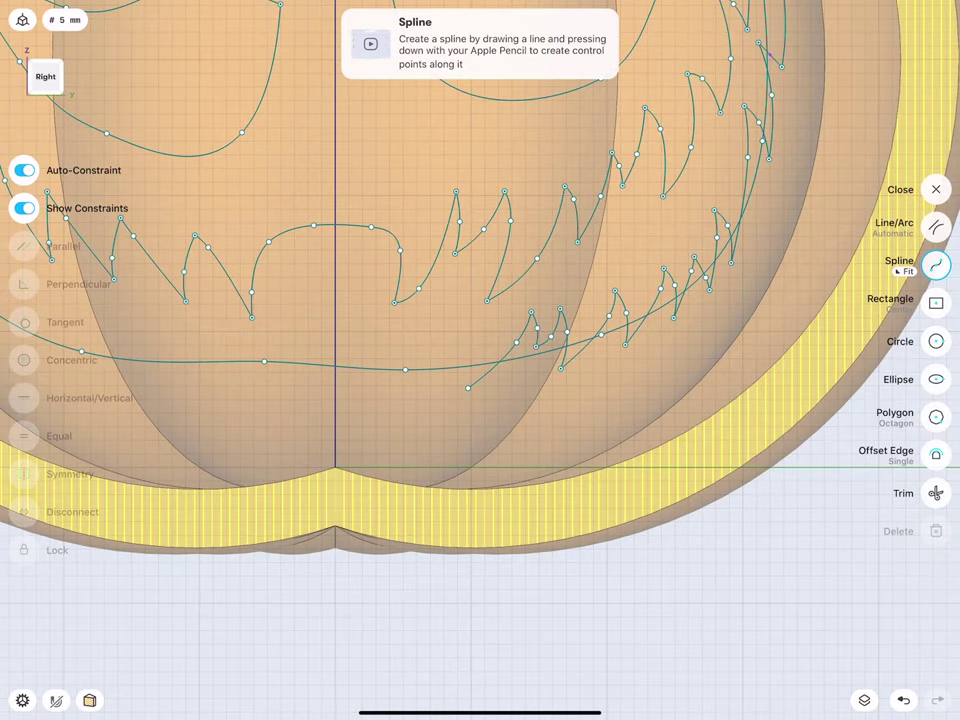
mouse_move(468, 386)
mouse_down()
mouse_move(470, 342)
mouse_move(461, 362)
mouse_move(402, 392)
mouse_move(392, 389)
mouse_move(415, 342)
mouse_move(381, 371)
mouse_up()
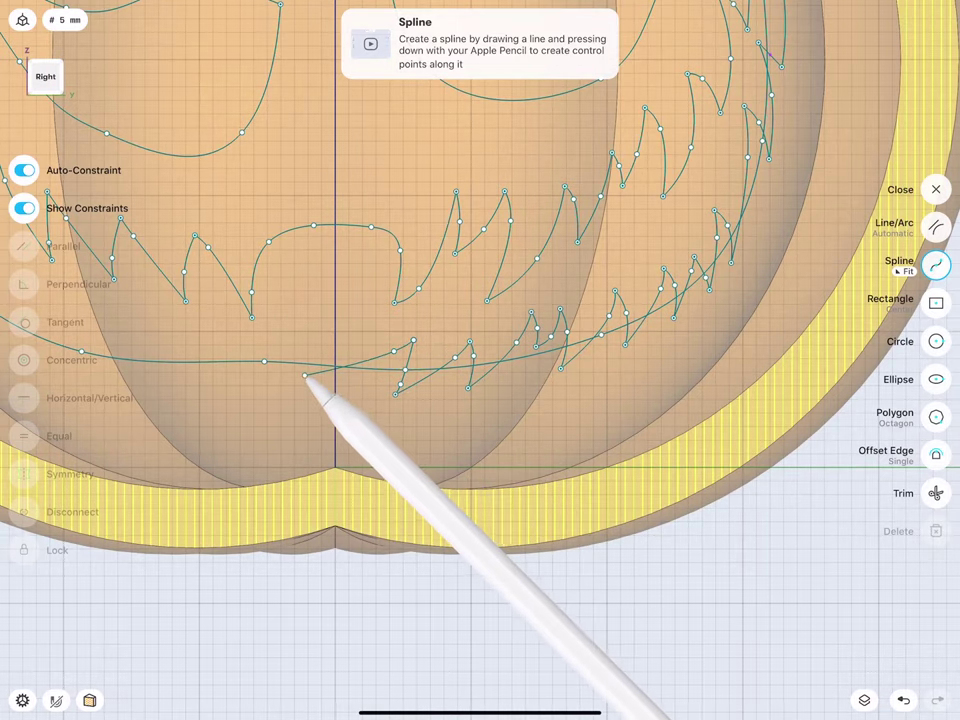
click(395, 393)
drag(395, 393, 368, 384)
click(903, 700)
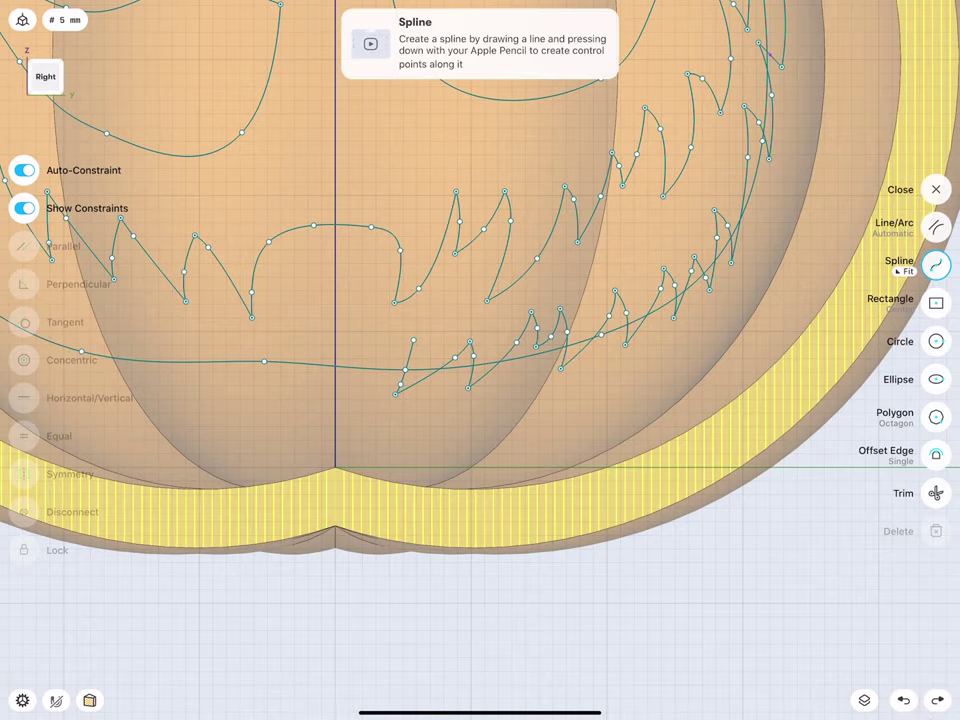
Add a zigzag leg toward the centre and a redrawn loop at the bottom centre.
scroll(424, 382, up, 5)
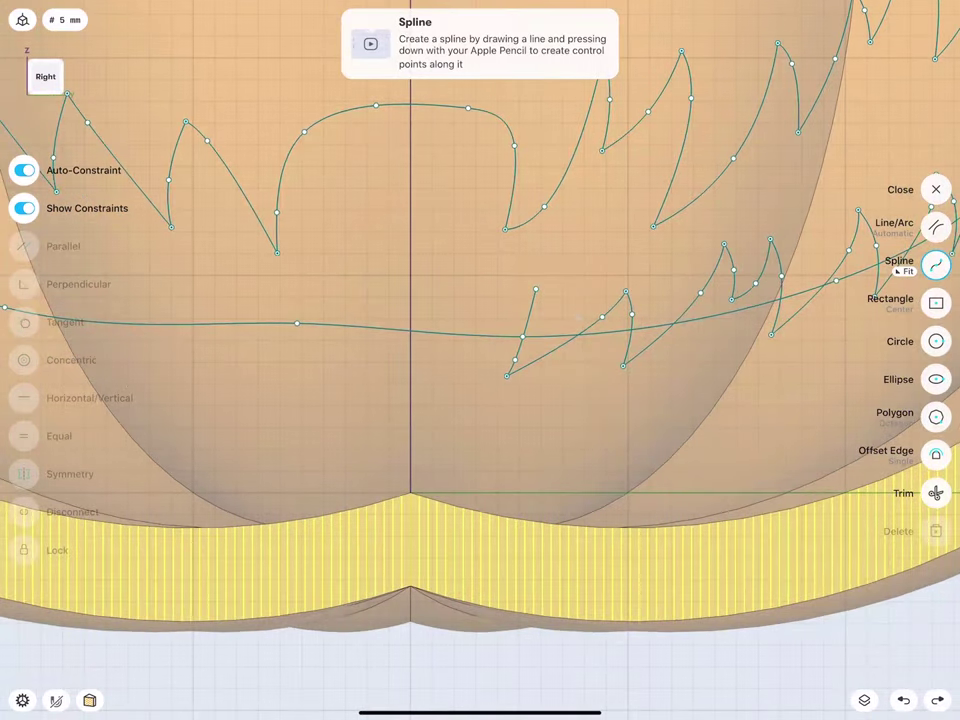
mouse_move(536, 289)
mouse_down()
mouse_move(525, 321)
mouse_move(461, 392)
mouse_move(441, 381)
mouse_move(455, 351)
mouse_up()
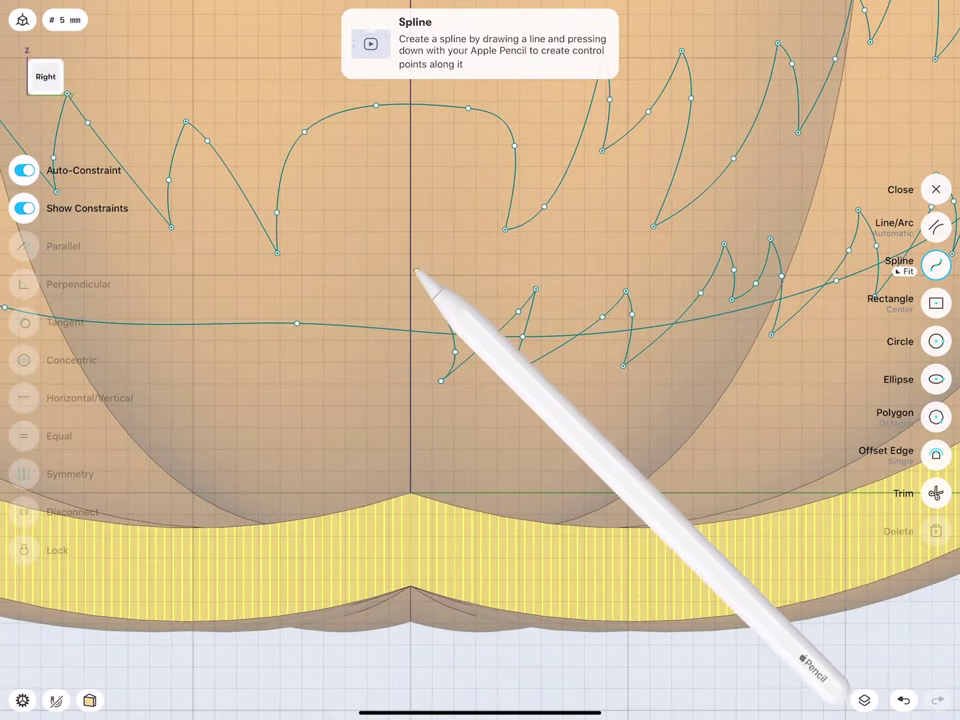
mouse_move(411, 270)
mouse_down()
mouse_move(349, 285)
mouse_move(349, 347)
mouse_move(375, 395)
mouse_up()
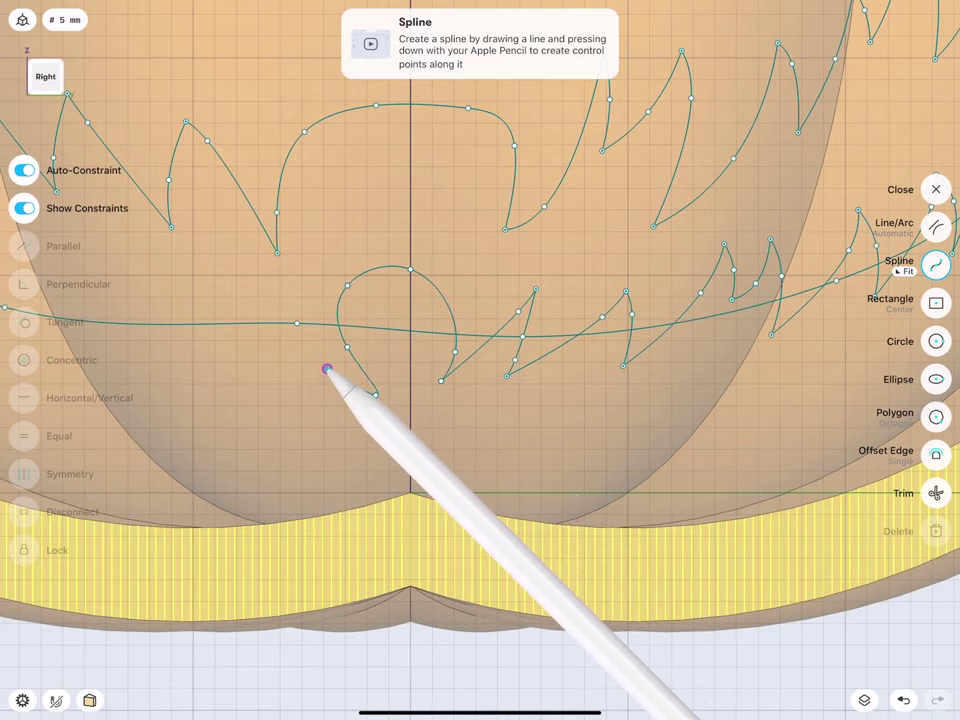
drag(327, 369, 327, 369)
click(903, 700)
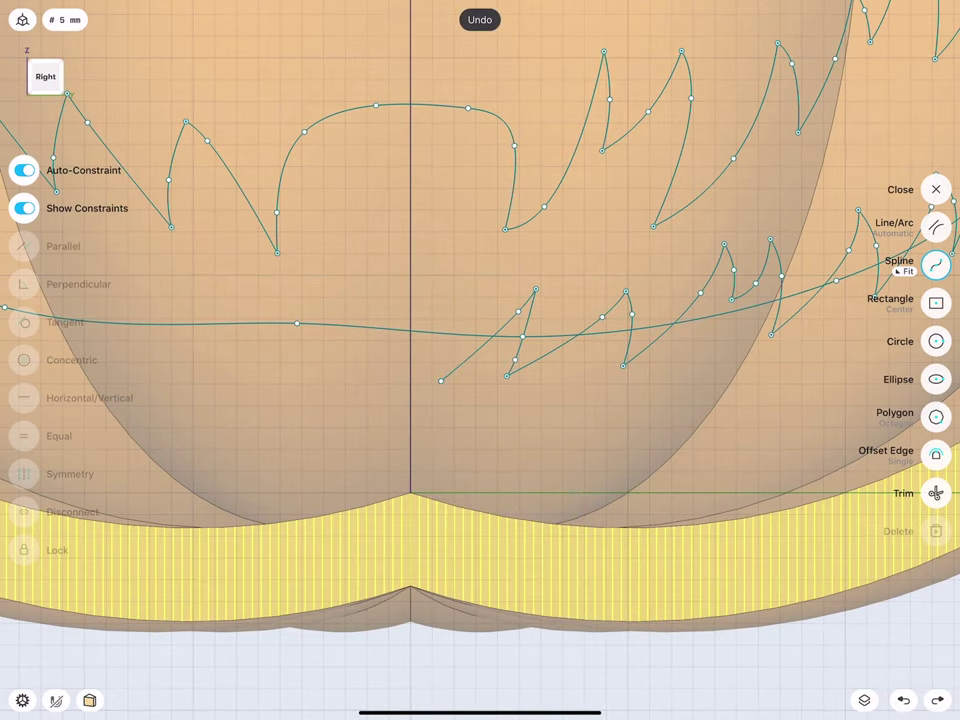
mouse_move(441, 380)
mouse_down()
mouse_move(418, 247)
mouse_move(461, 285)
mouse_move(356, 261)
mouse_move(334, 303)
mouse_move(388, 392)
mouse_up()
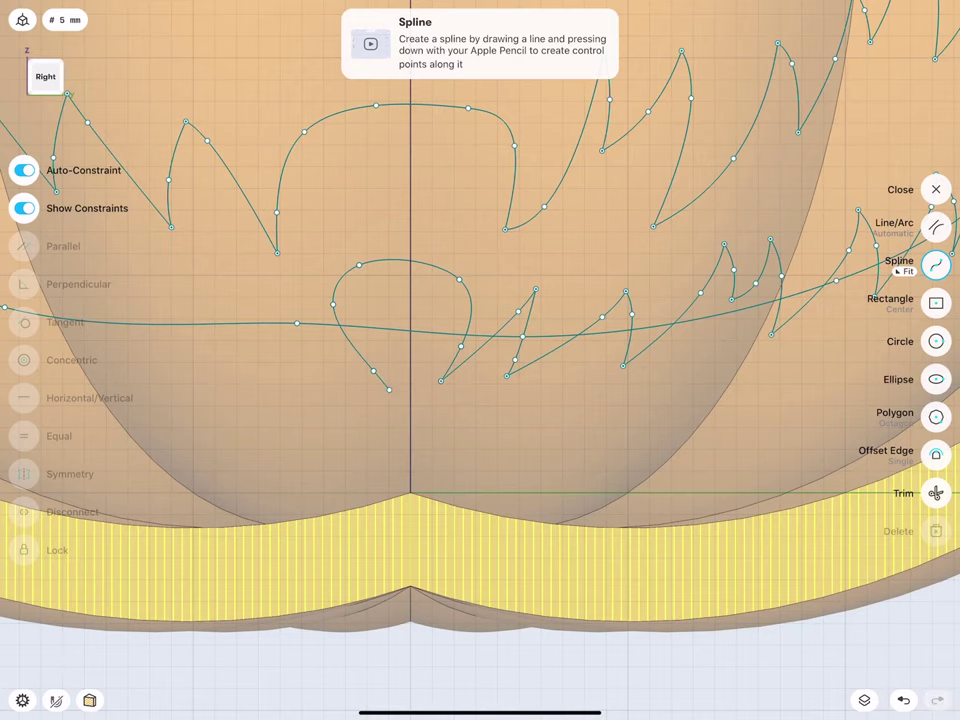
scroll(300, 400, down, 5)
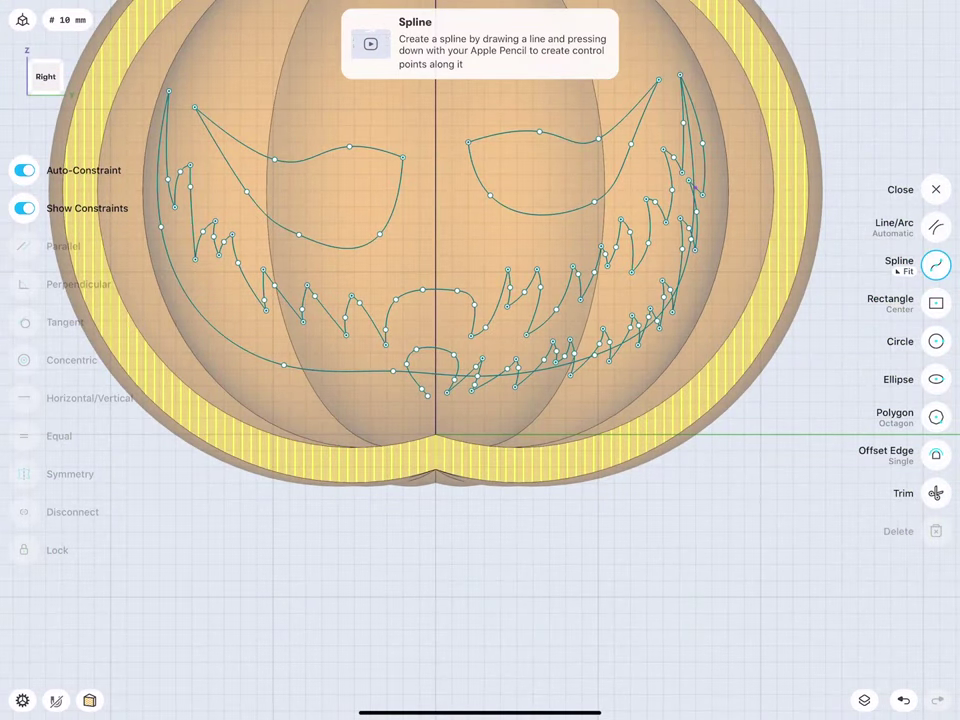
Draw a segment from the centre loop's lower point, snapping it onto the mouth curve.
click(410, 387)
click(376, 355)
mouse_move(376, 355)
mouse_down()
mouse_move(381, 377)
mouse_move(366, 394)
mouse_move(343, 366)
mouse_up()
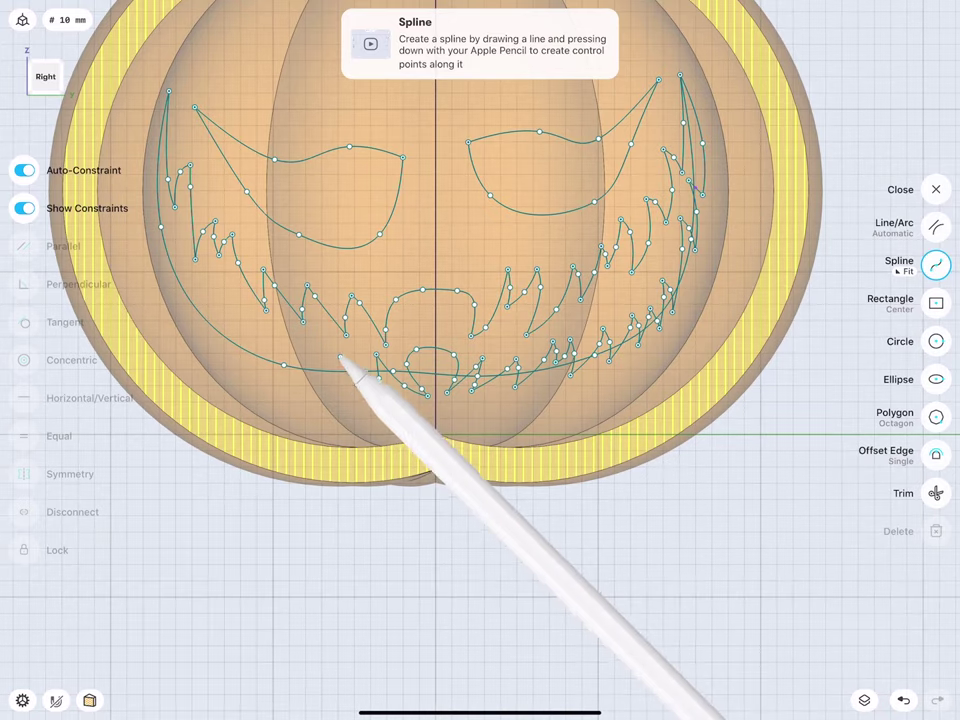
click(345, 371)
click(345, 371)
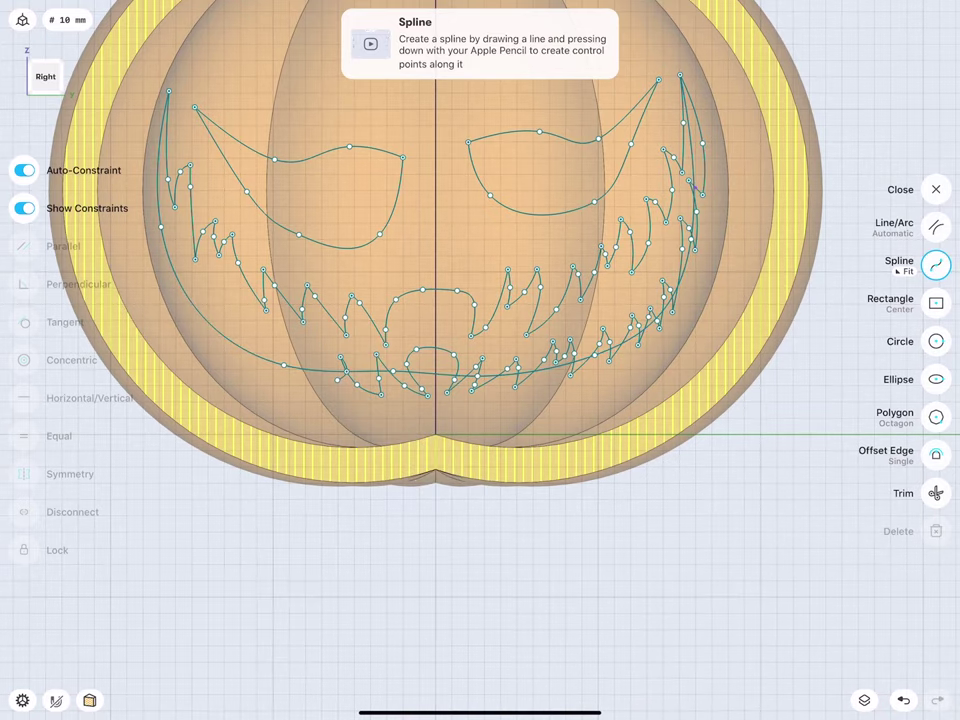
scroll(370, 380, up, 5)
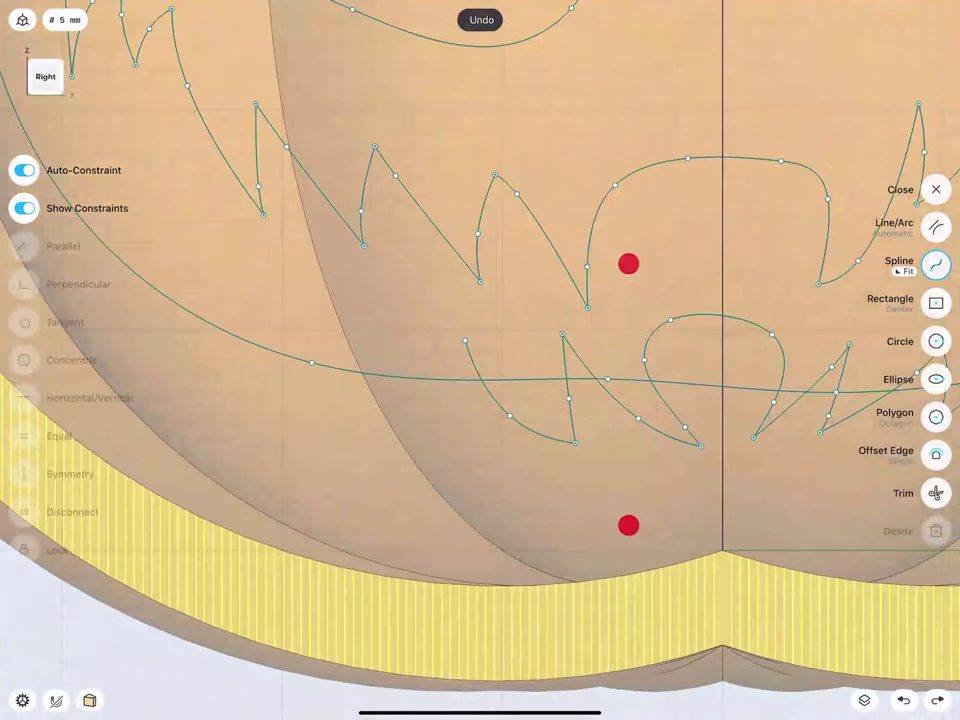
mouse_move(465, 341)
mouse_down()
mouse_move(461, 365)
mouse_move(508, 414)
mouse_move(430, 360)
mouse_move(422, 330)
mouse_move(405, 353)
mouse_move(391, 442)
mouse_move(327, 293)
mouse_move(328, 391)
mouse_move(298, 334)
mouse_up()
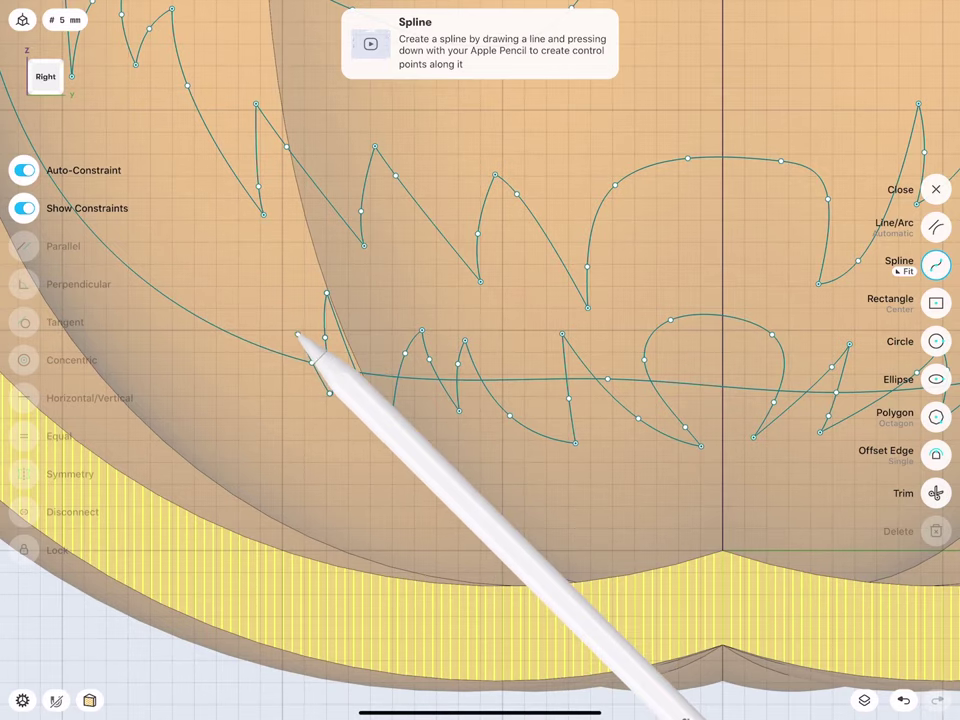
Draw tooth stitches down-left across the mouth and up the left side, undoing a bad stroke.
scroll(234, 363, up, 3)
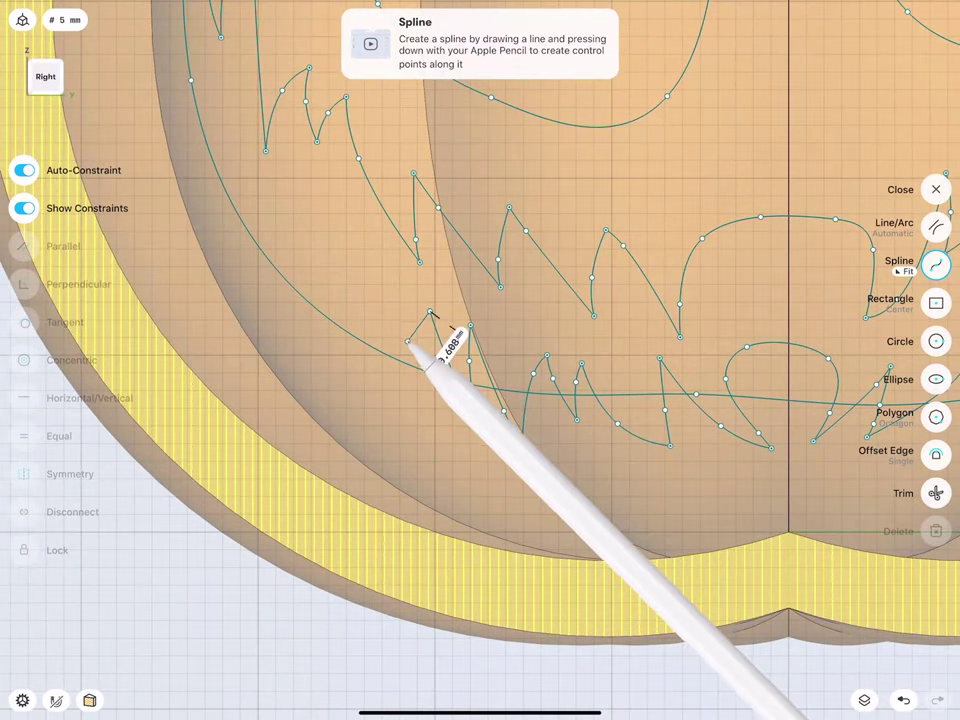
mouse_move(430, 312)
mouse_down()
mouse_move(396, 389)
mouse_move(345, 257)
mouse_move(336, 294)
mouse_up()
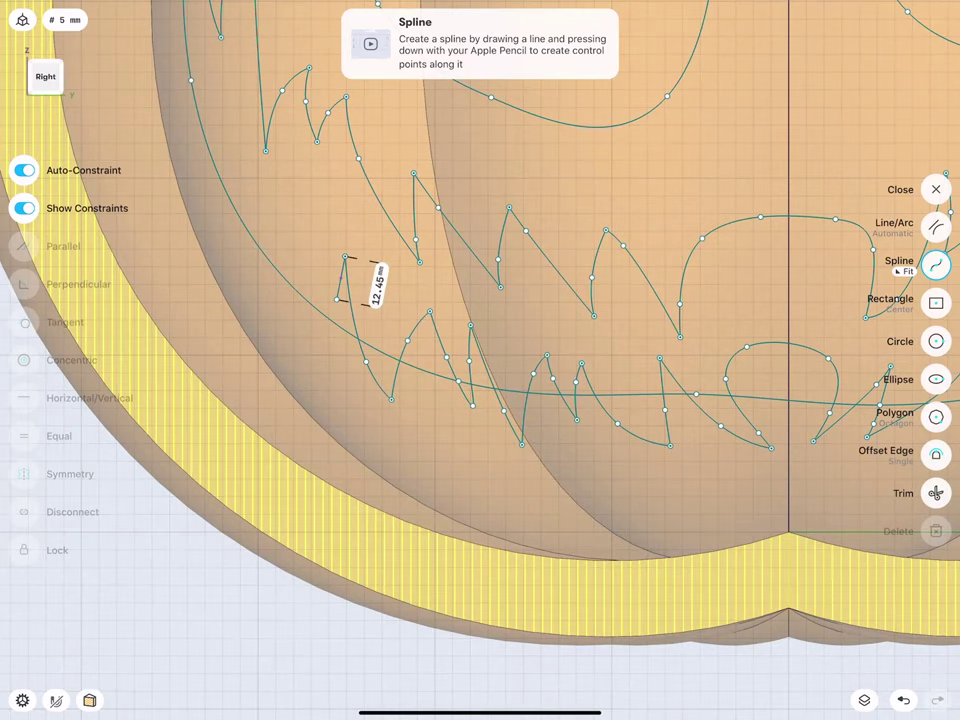
mouse_move(336, 299)
mouse_down()
mouse_move(297, 188)
mouse_move(297, 326)
mouse_up()
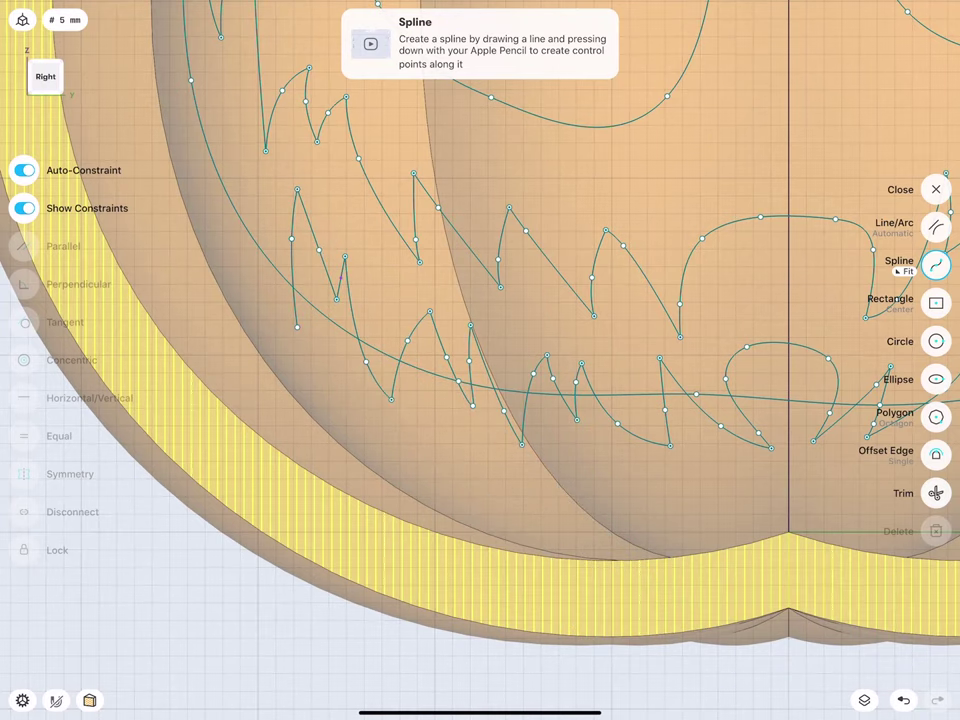
scroll(346, 424, down, 3)
drag(427, 435, 384, 292)
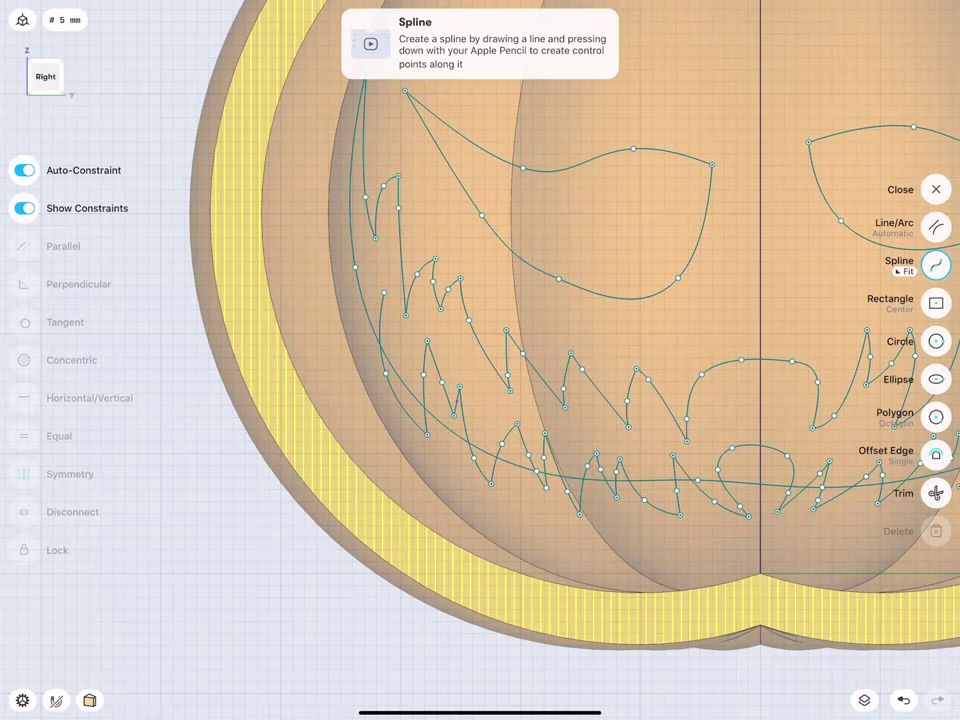
mouse_move(384, 296)
mouse_down()
mouse_move(360, 333)
mouse_move(367, 245)
mouse_up()
click(904, 700)
Redraw the left-side tooth stroke up along the face outline.
scroll(330, 300, up, 3)
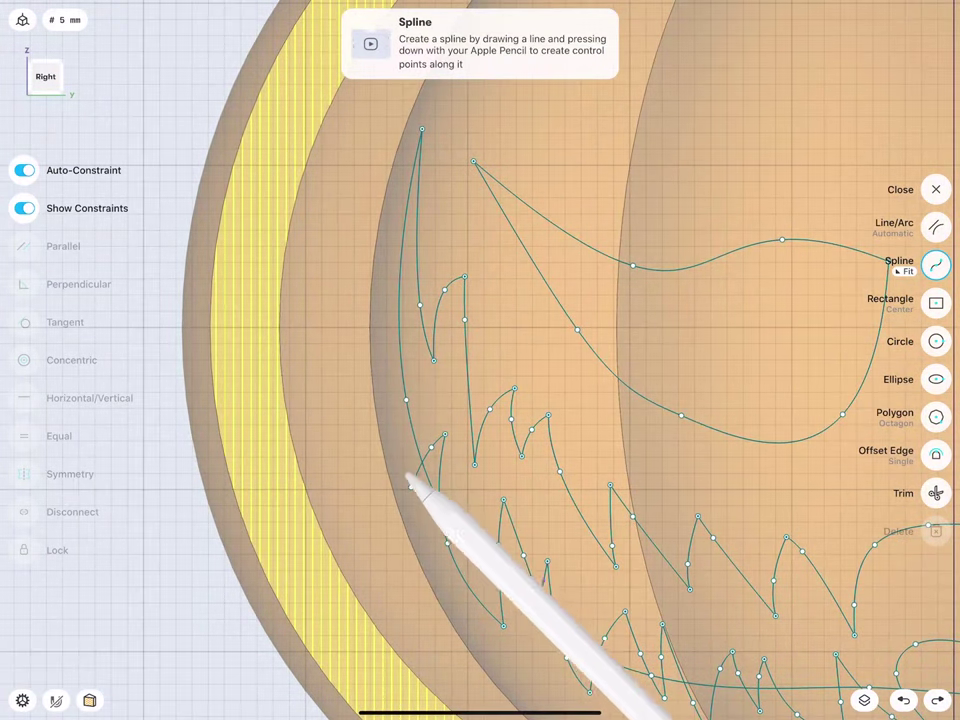
mouse_move(411, 487)
mouse_down()
mouse_move(411, 350)
mouse_move(390, 376)
mouse_move(417, 145)
mouse_up()
click(402, 300)
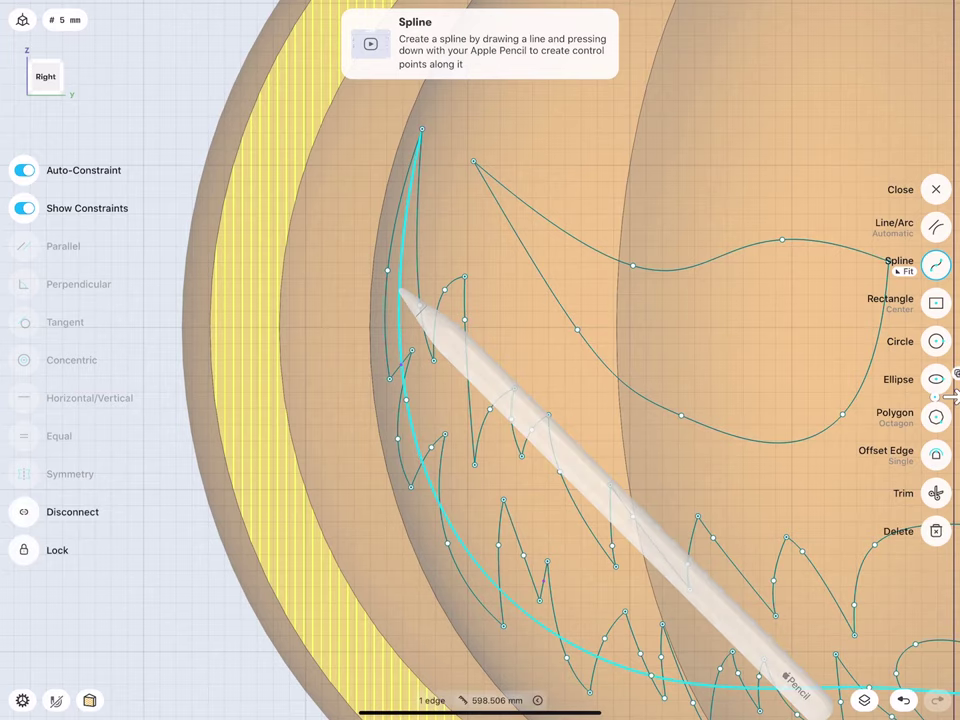
scroll(380, 400, down, 10)
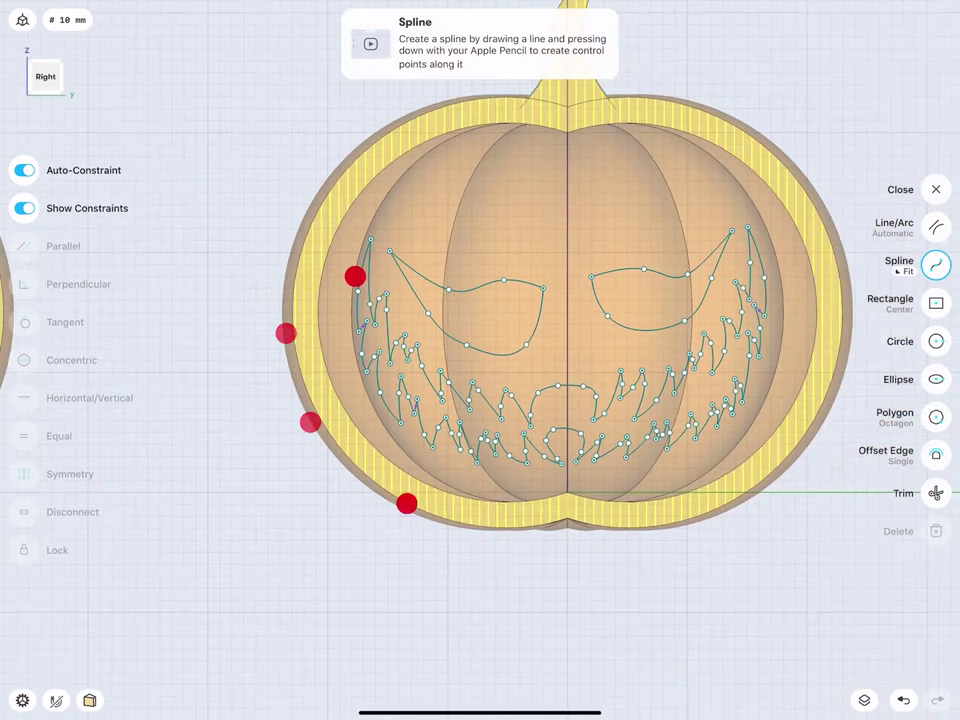
key(l)
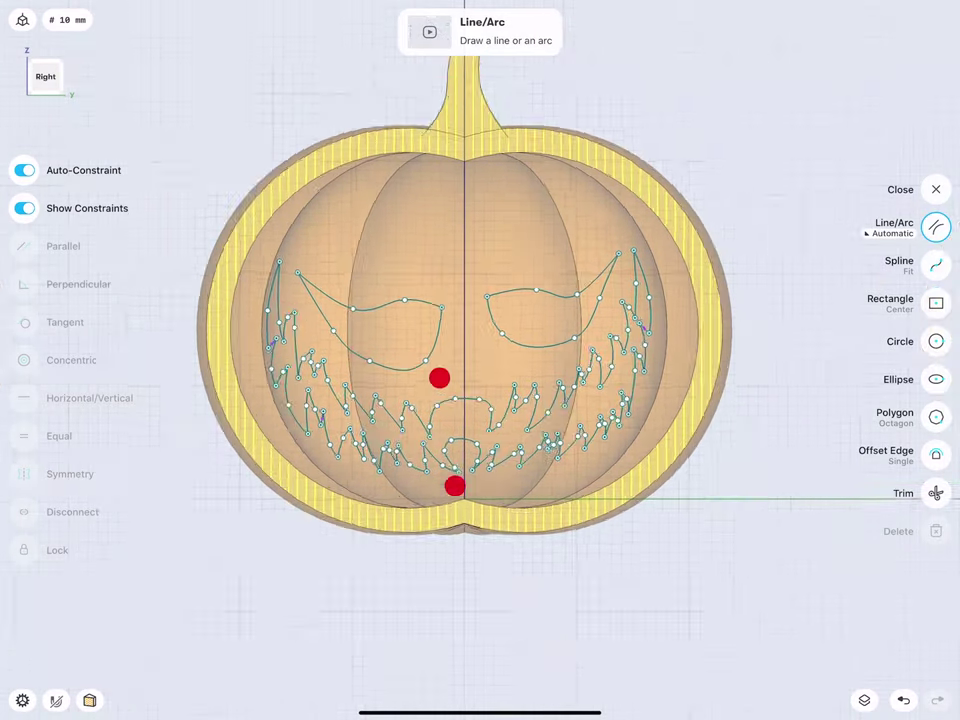
Join the mouth's right end to the neighbouring tooth point and close the face sketch.
scroll(446, 432, up, 5)
drag(517, 537, 514, 559)
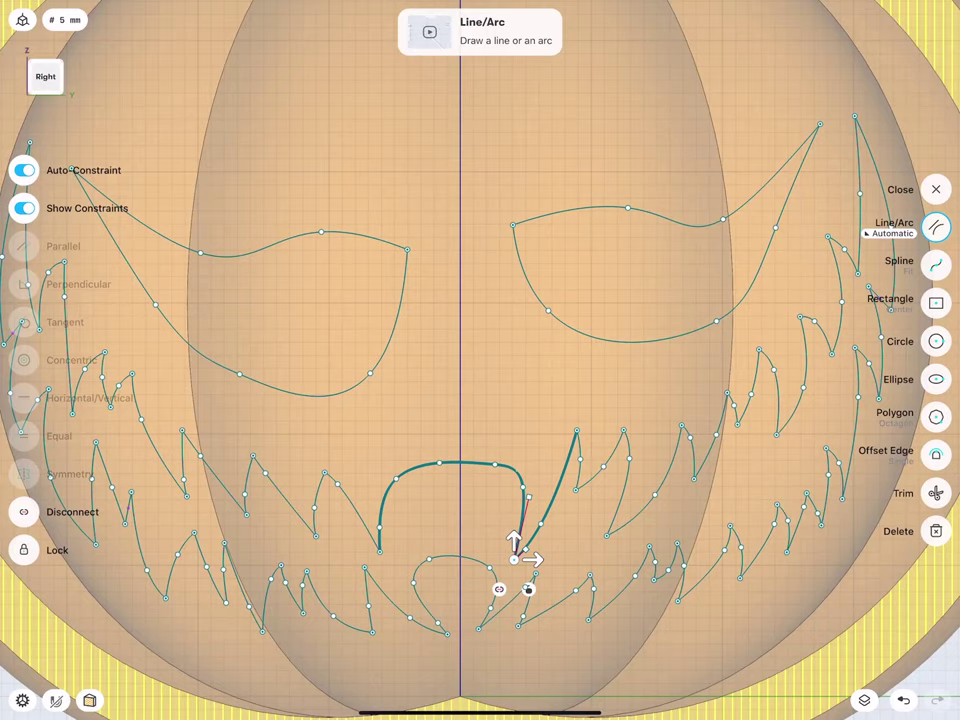
mouse_move(379, 549)
mouse_down()
mouse_move(401, 556)
mouse_move(381, 512)
mouse_move(439, 463)
mouse_move(452, 437)
mouse_move(504, 458)
mouse_up()
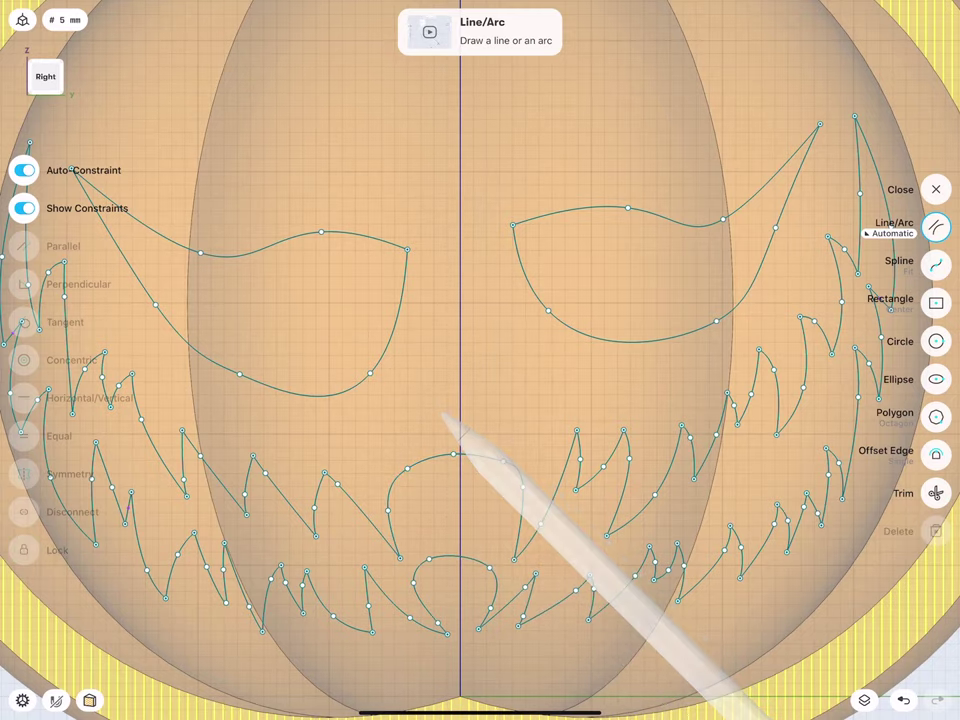
scroll(342, 424, down, 5)
click(180, 395)
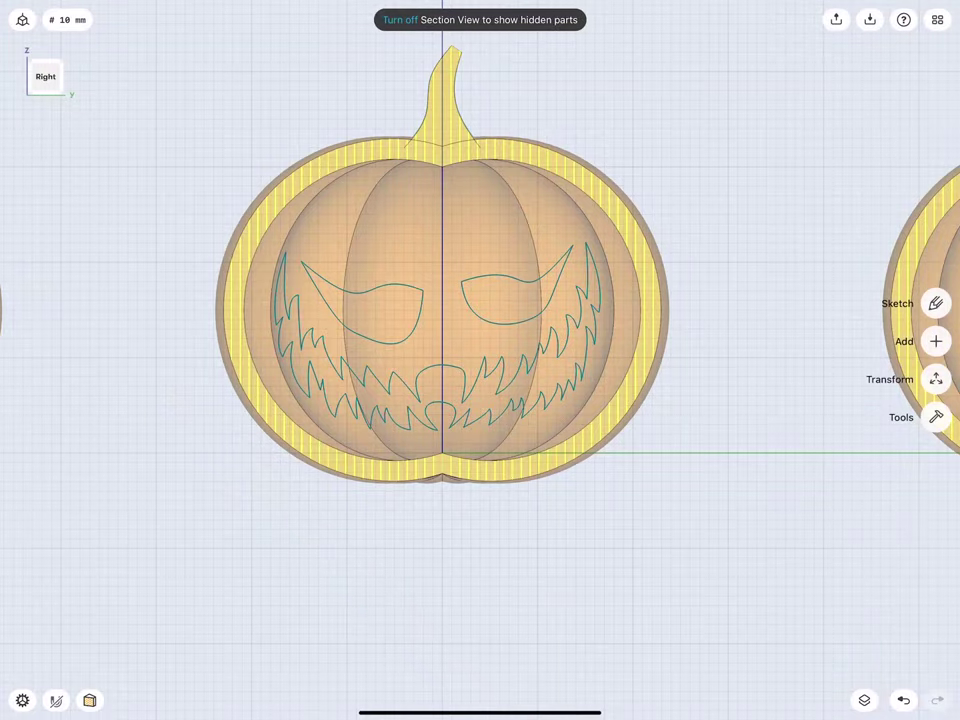
Select the teeth face and both eye faces inside the pumpkin.
middle_drag(365, 262, 353, 309)
middle_drag(355, 246, 356, 225)
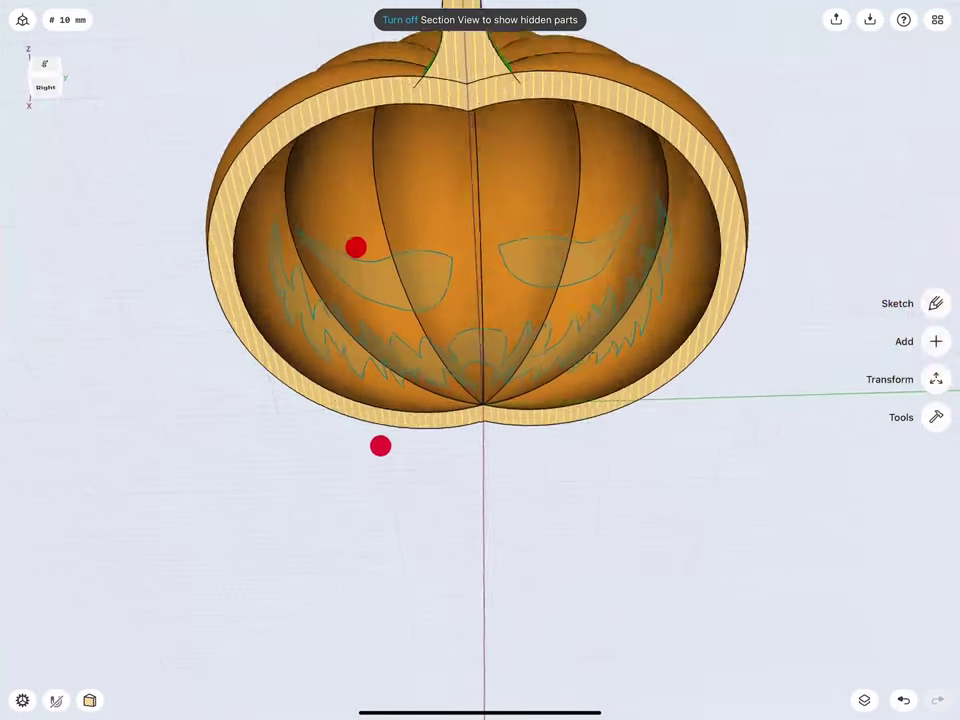
click(441, 374)
click(405, 266)
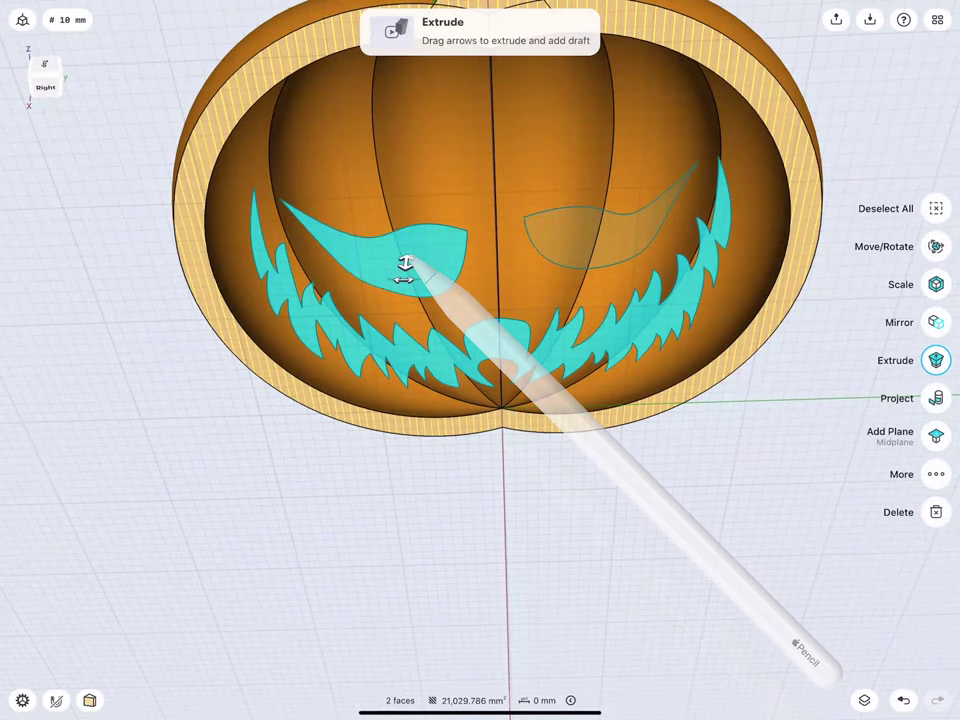
click(572, 255)
scroll(420, 290, down, 5)
middle_drag(420, 290, 430, 300)
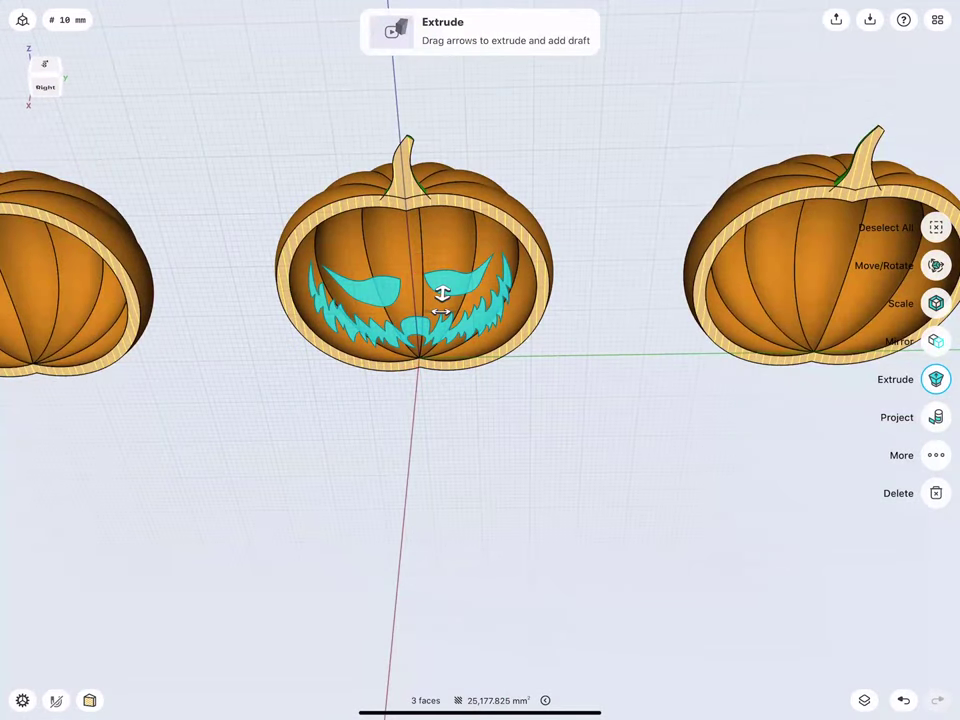
Move the selected eye and teeth faces 400 mm downward.
click(936, 265)
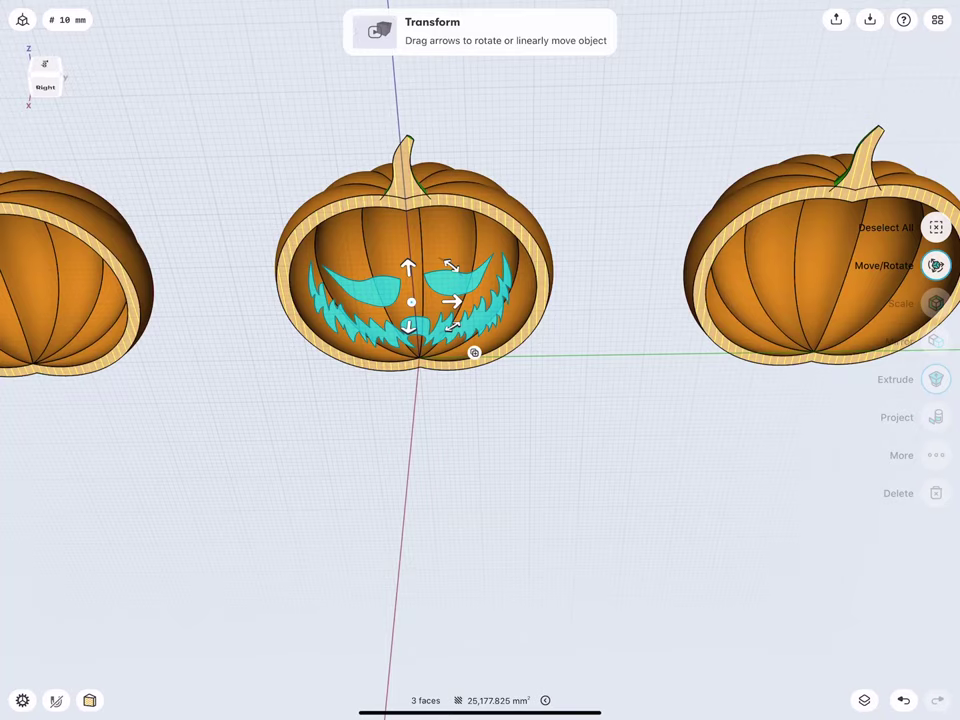
drag(408, 326, 392, 466)
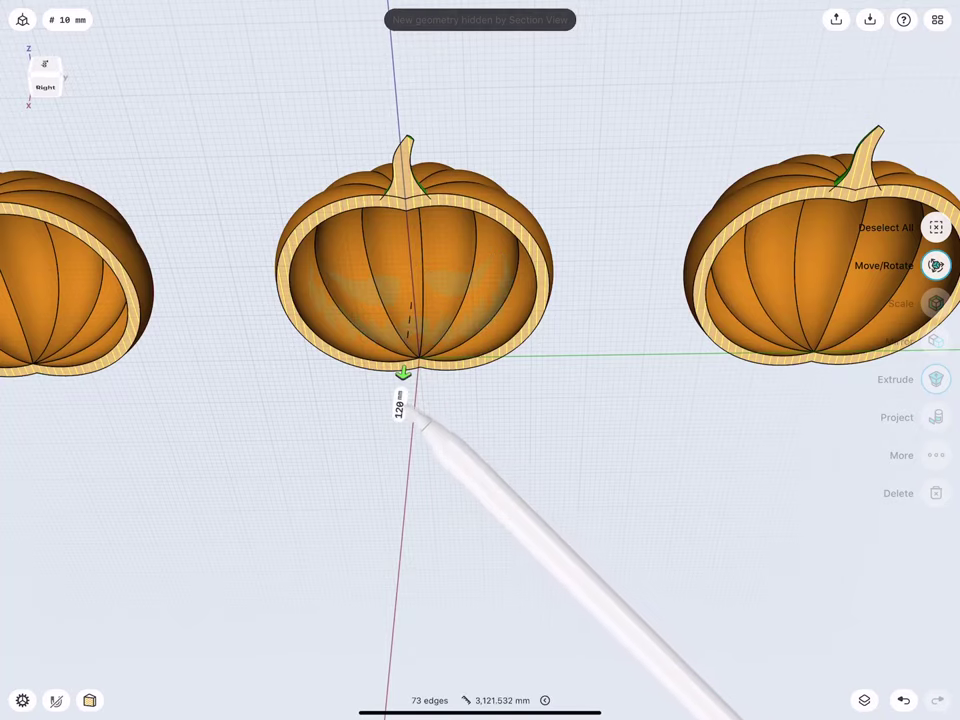
click(388, 497)
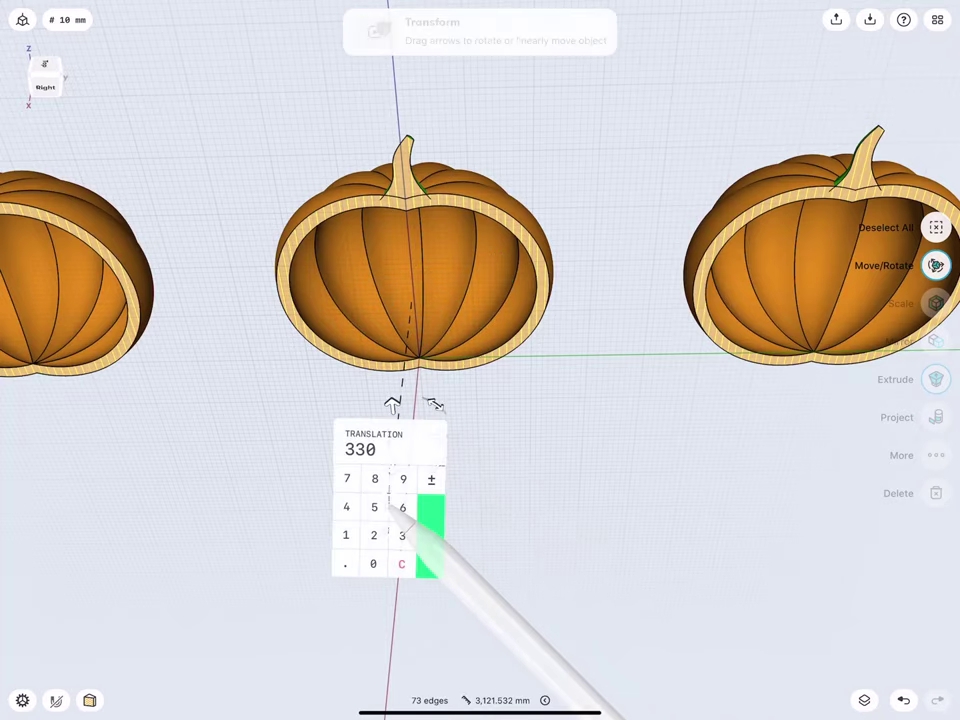
click(347, 507)
click(374, 563)
click(374, 563)
click(430, 535)
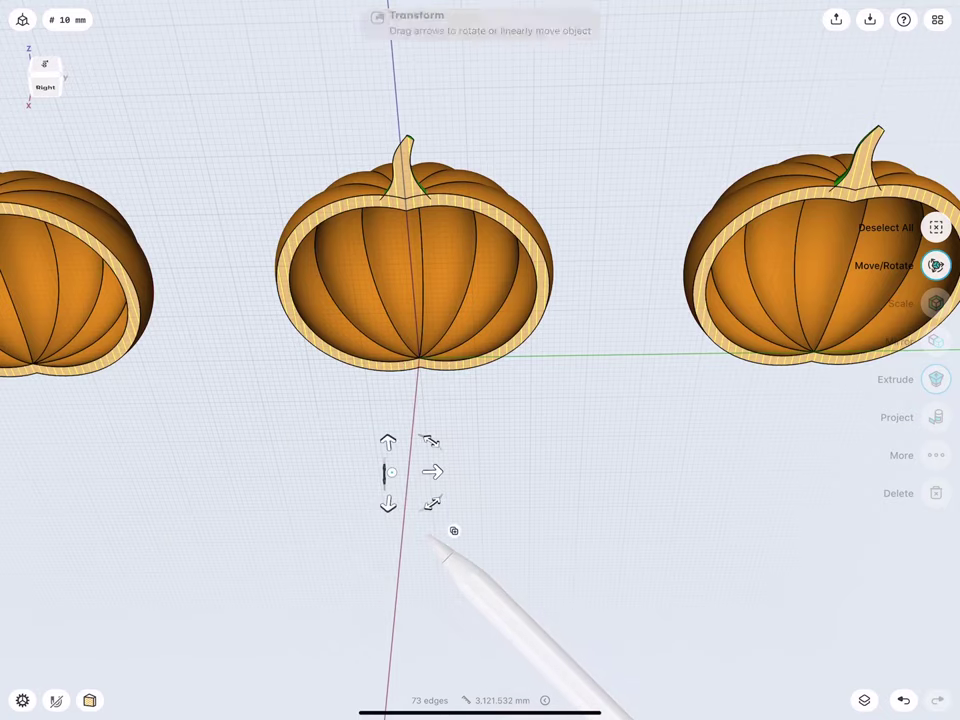
Turn off Section View and clear the face selection.
click(89, 700)
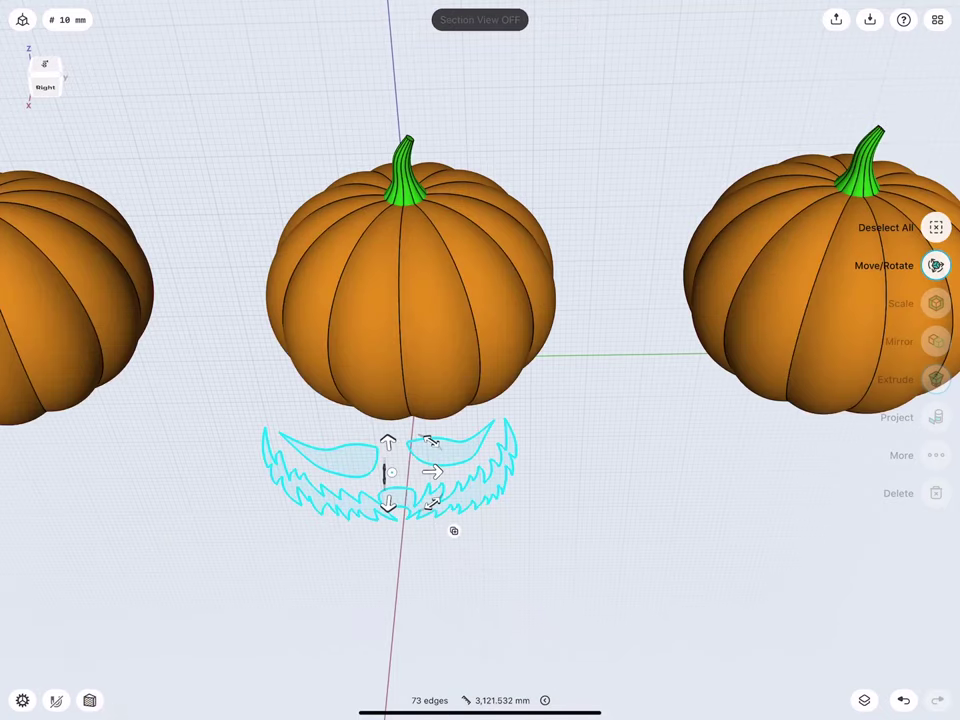
scroll(330, 477, down, 5)
click(214, 428)
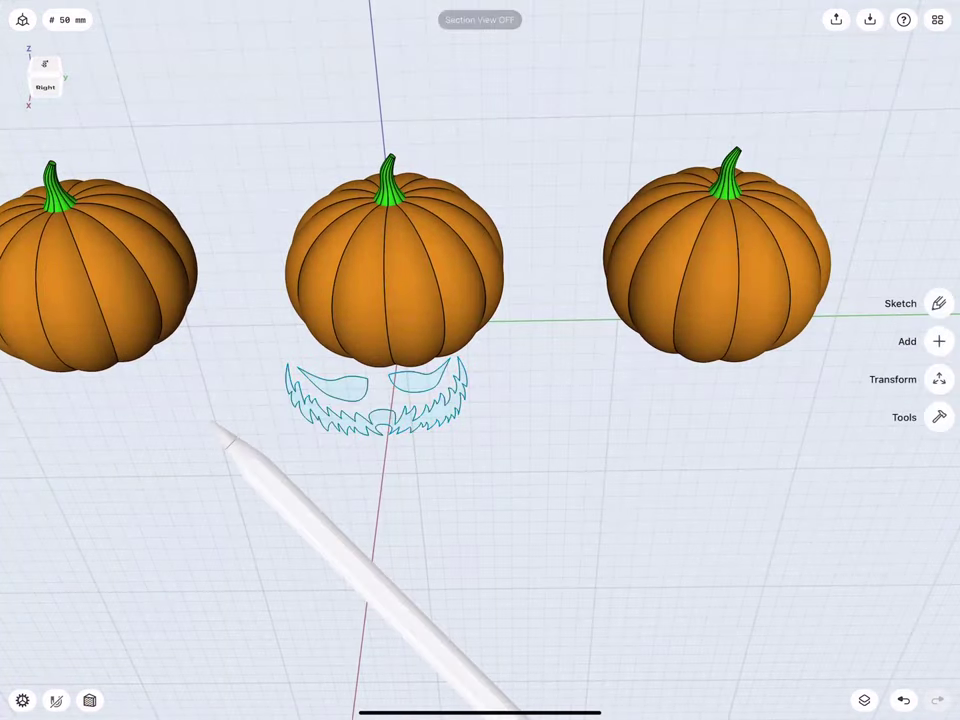
scroll(344, 406, up, 2)
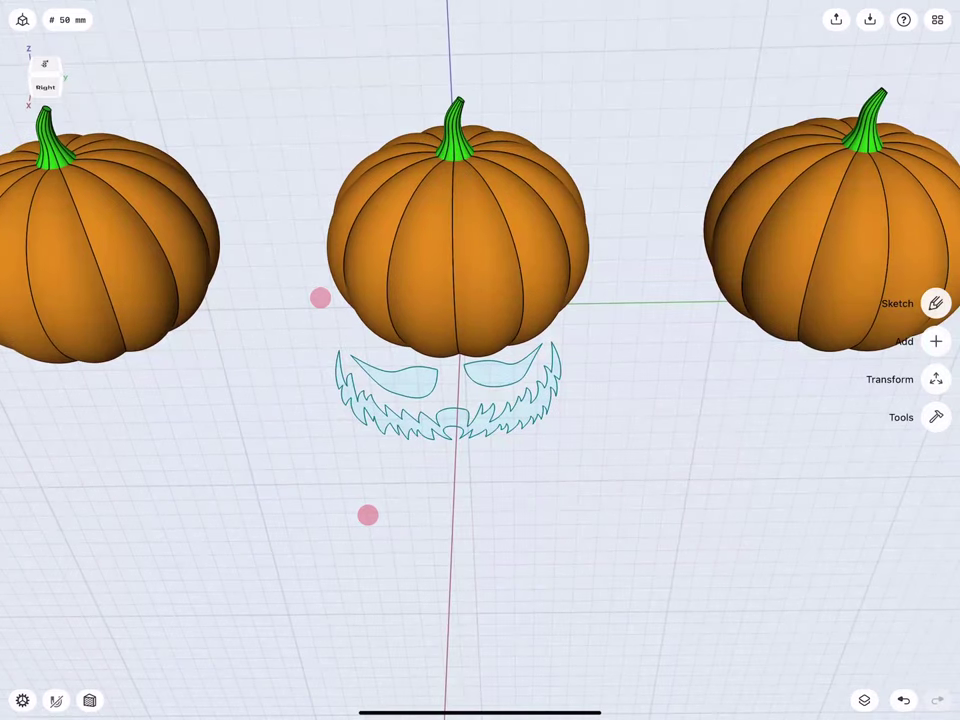
mouse_move(344, 406)
middle_down()
mouse_move(377, 394)
mouse_move(432, 405)
mouse_move(405, 442)
middle_up()
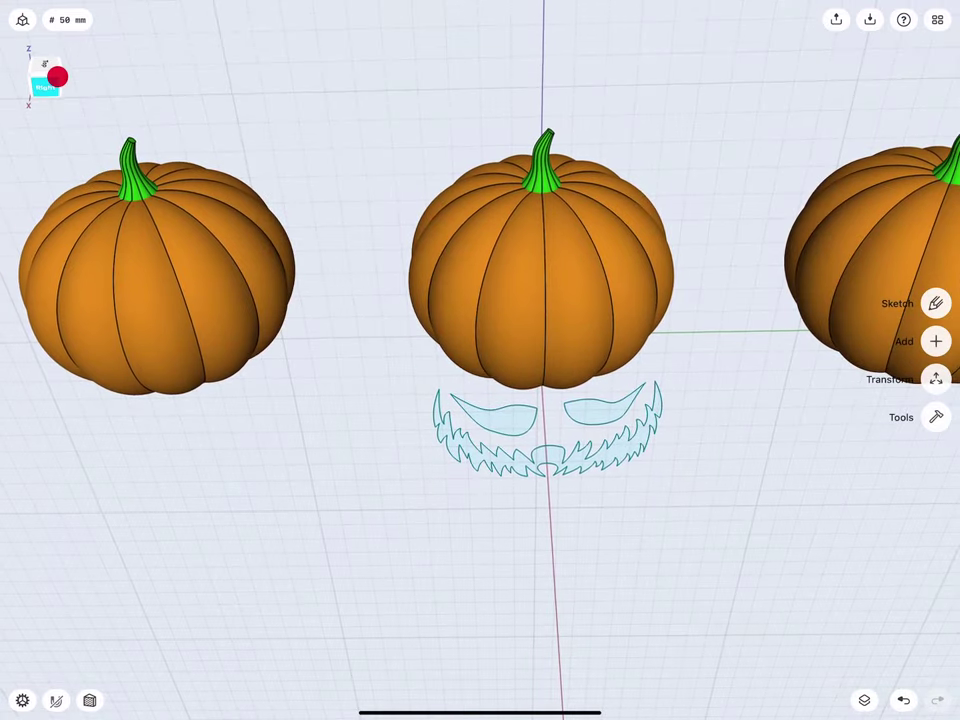
Switch to an angled view and reopen the face sketch for editing.
click(57, 76)
middle_drag(482, 396, 421, 356)
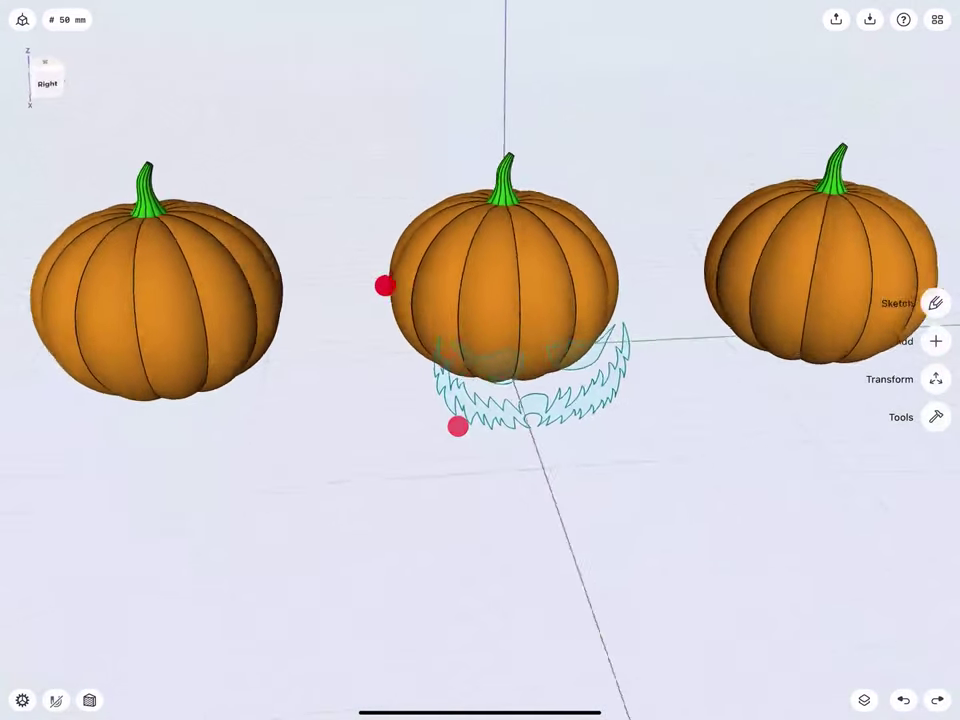
scroll(420, 356, up, 3)
scroll(360, 312, up, 3)
click(402, 293)
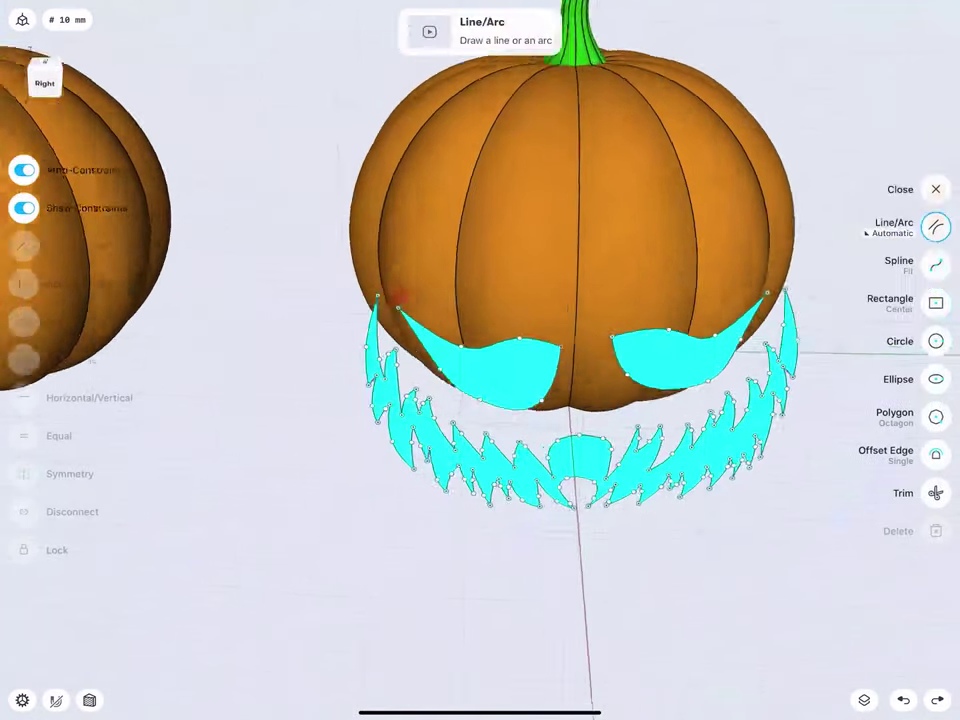
Pan and zoom to centre the third pumpkin's face.
scroll(398, 296, up, 5)
scroll(290, 330, down, 5)
middle_drag(290, 330, 216, 330)
scroll(390, 365, down, 2)
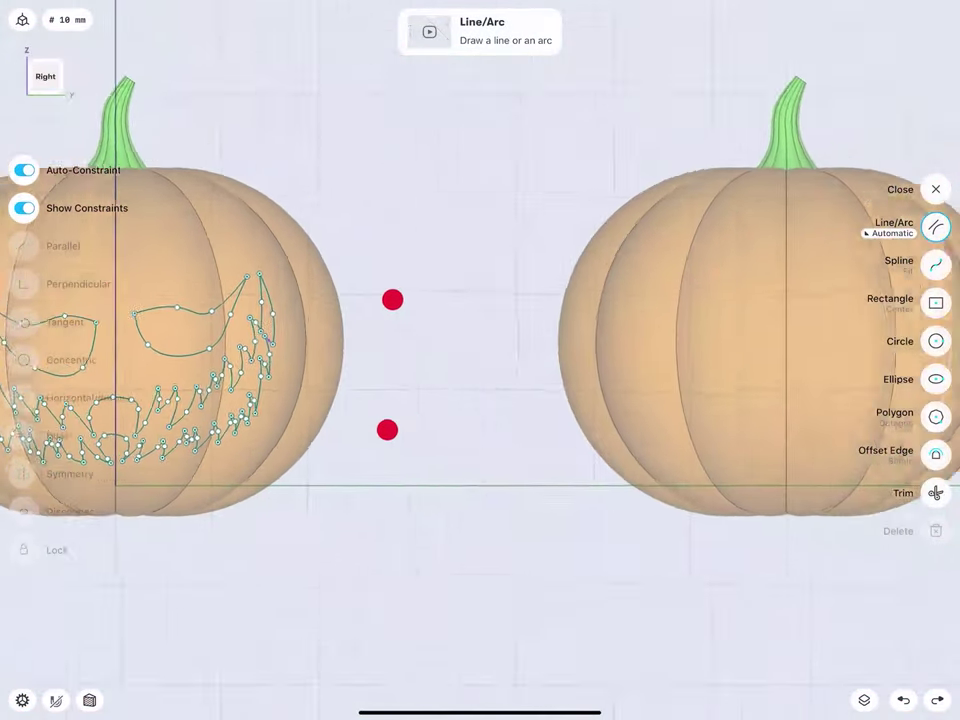
middle_drag(390, 365, 326, 367)
scroll(326, 367, up, 5)
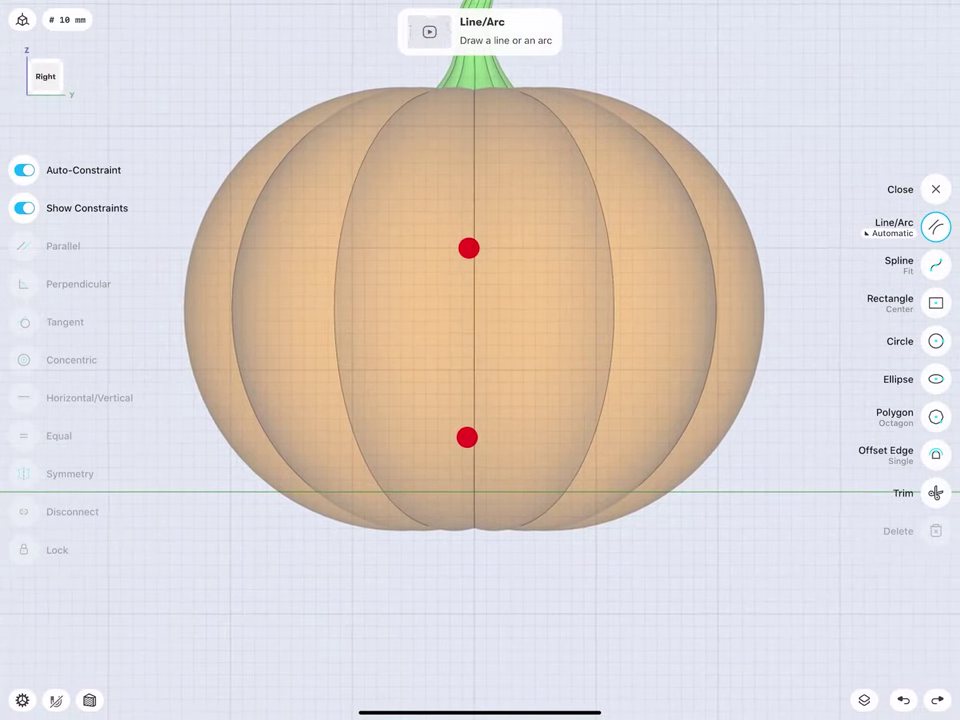
scroll(468, 342, up, 1)
scroll(468, 344, up, 1)
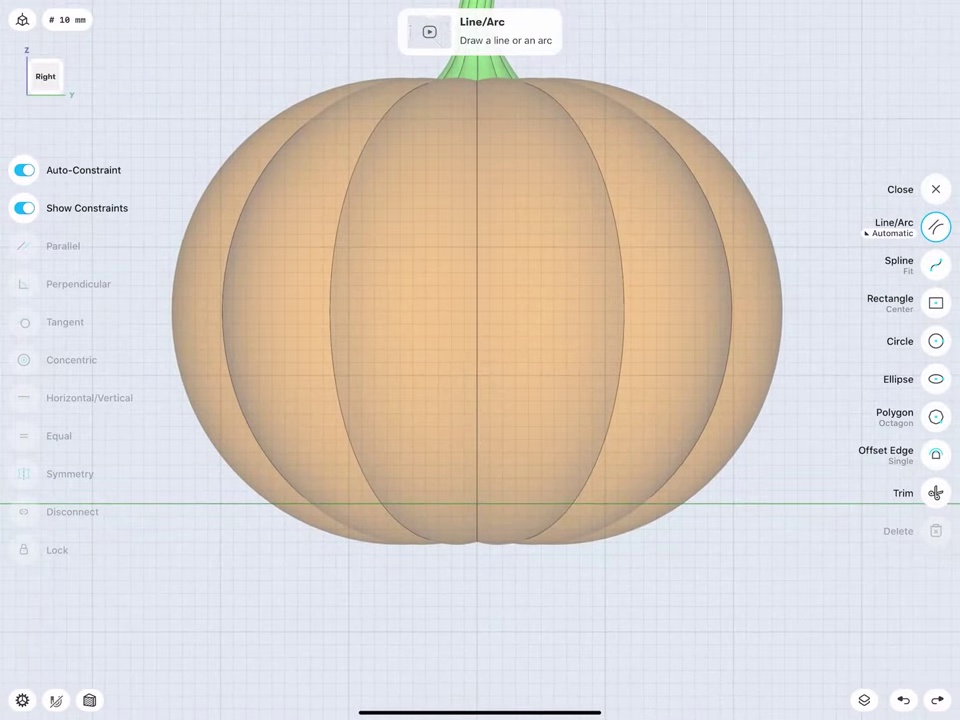
scroll(424, 357, up, 3)
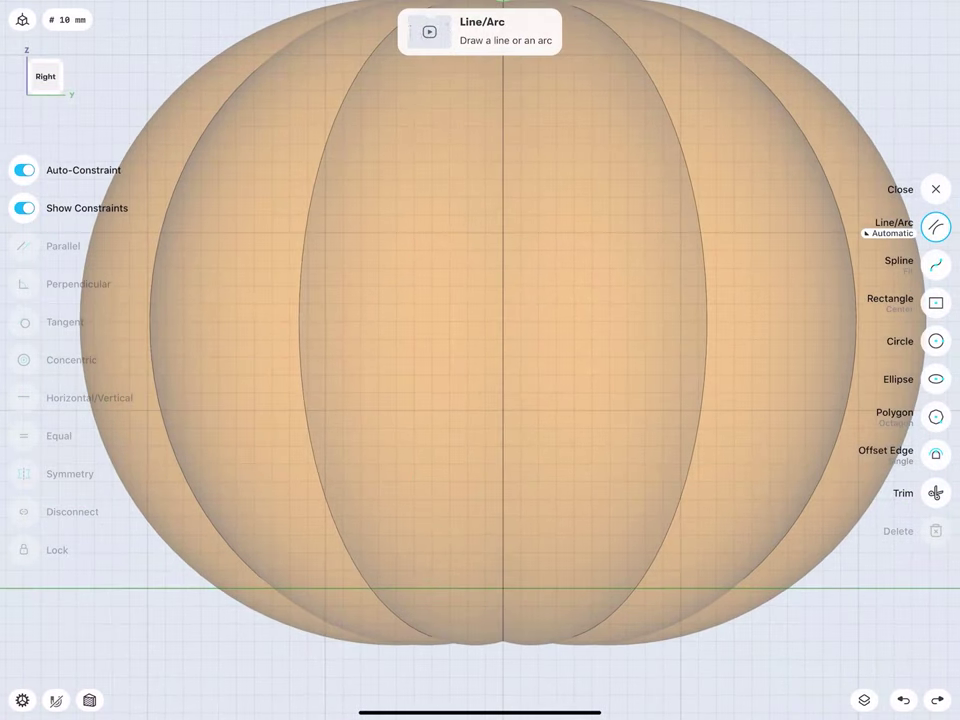
Remove the stray spline and draw the pointed left eye with lower and upper curves.
click(933, 255)
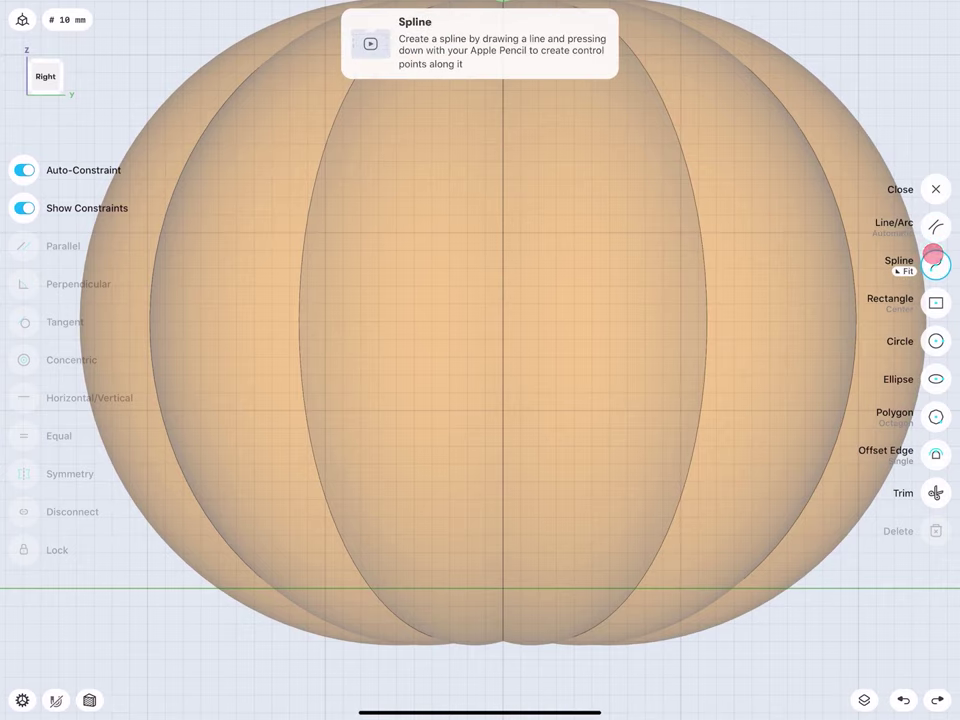
drag(467, 267, 429, 309)
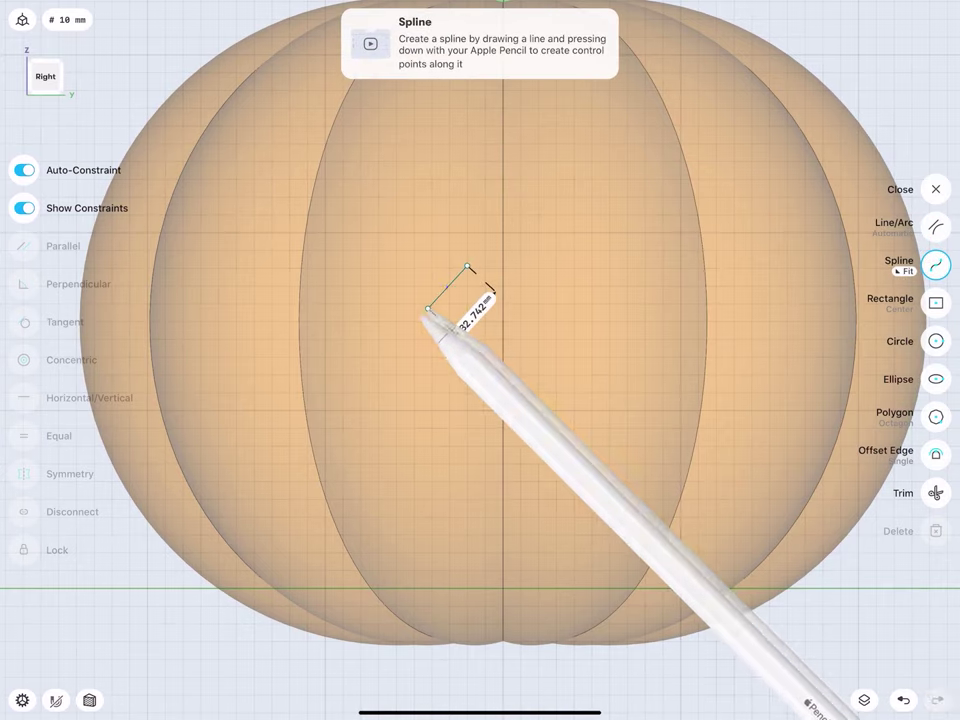
click(904, 692)
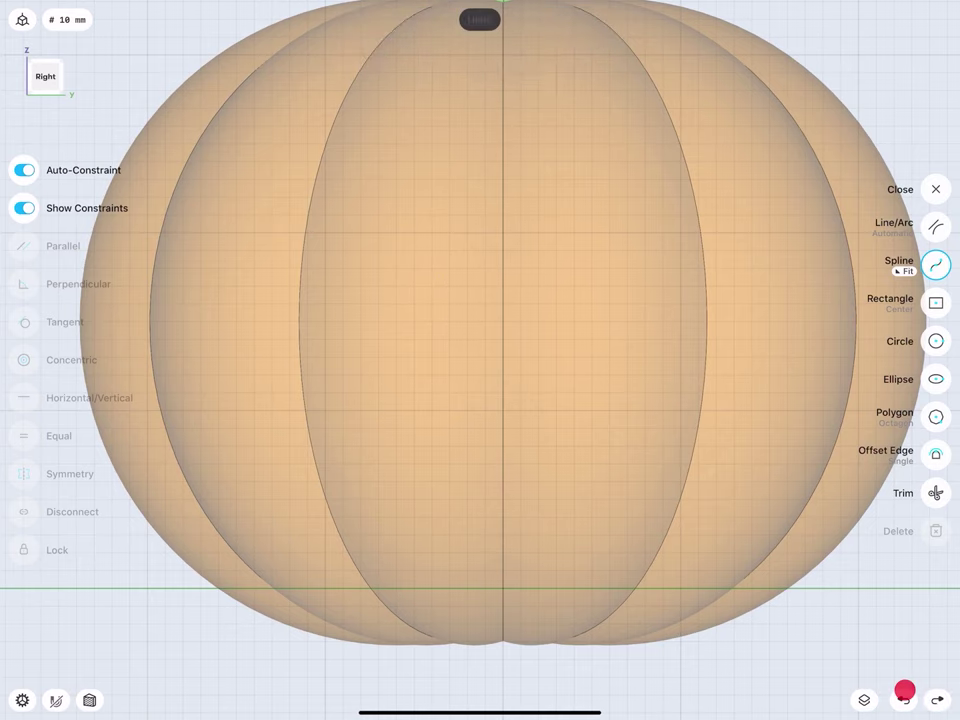
drag(467, 268, 407, 331)
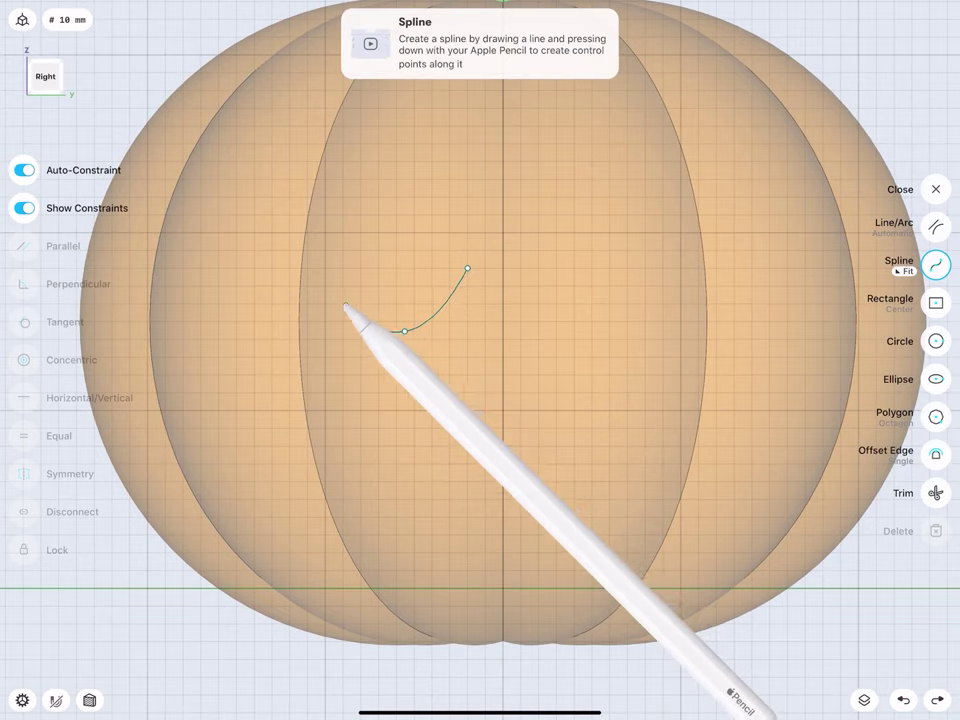
drag(343, 289, 262, 251)
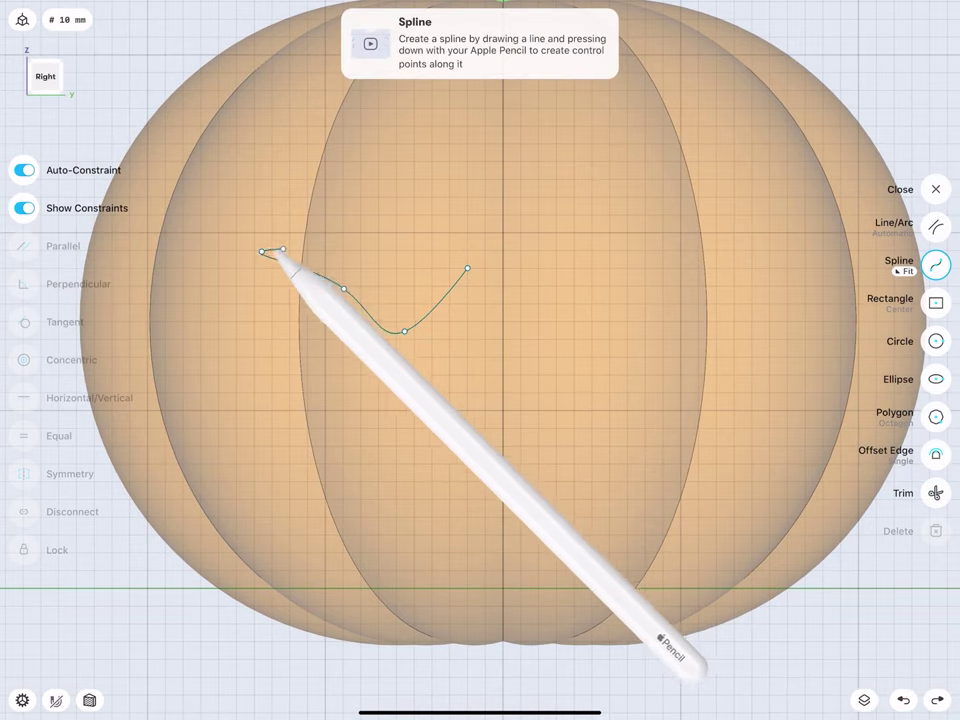
drag(467, 268, 262, 251)
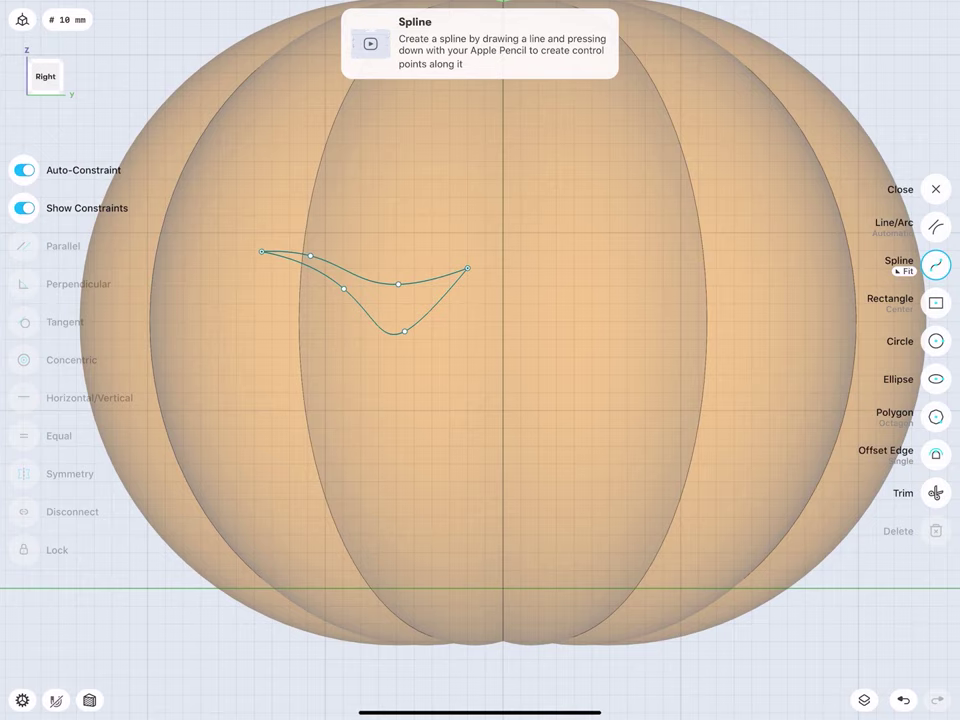
Draw the right eye's lower and upper curves, raising the upper one into a sharper point.
mouse_move(537, 266)
mouse_down()
mouse_move(650, 302)
mouse_move(718, 206)
mouse_move(740, 219)
mouse_up()
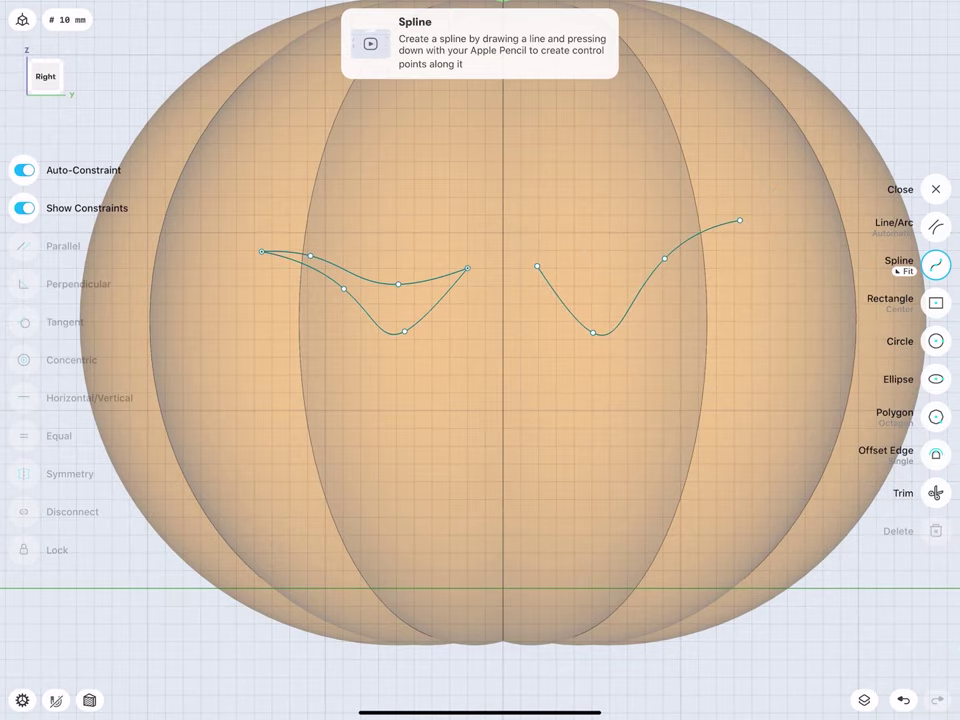
mouse_move(537, 266)
mouse_down()
mouse_move(651, 252)
mouse_move(740, 219)
mouse_up()
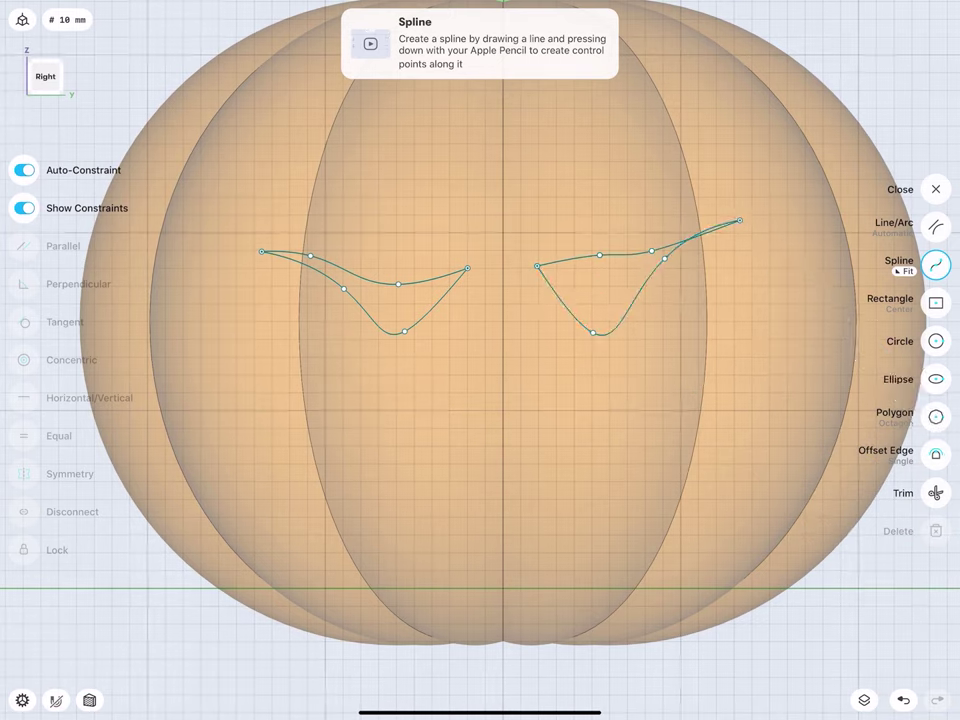
drag(651, 252, 670, 232)
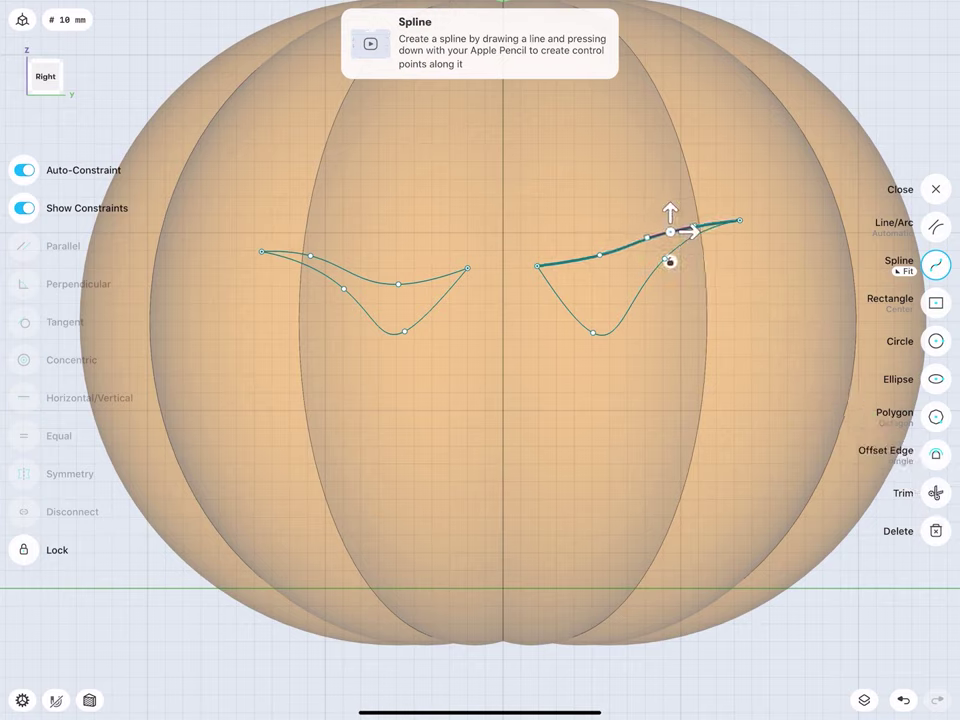
click(429, 392)
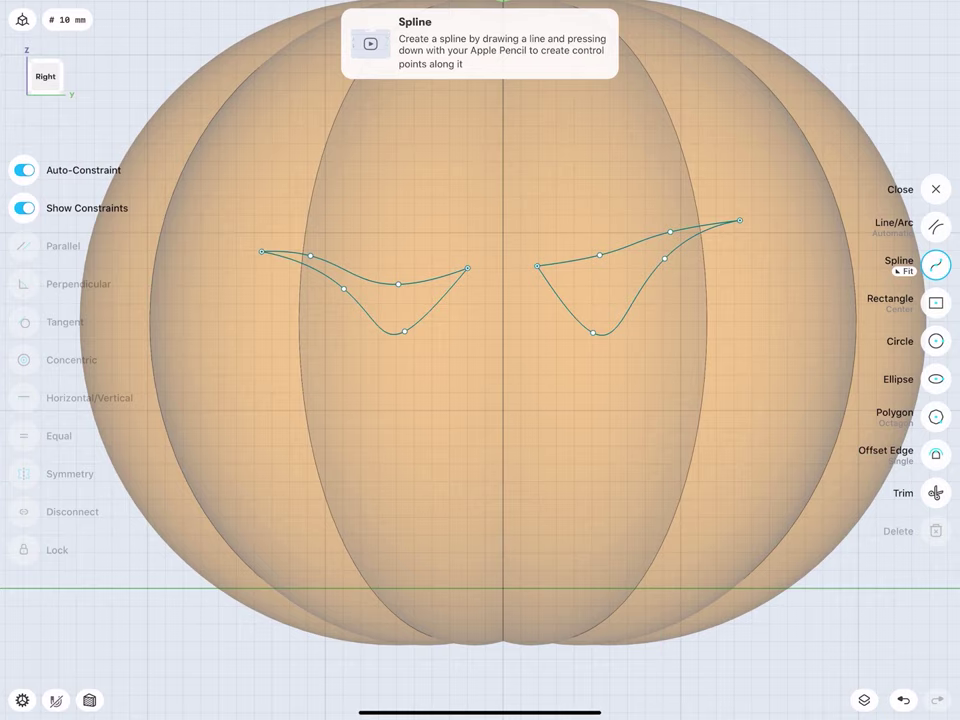
Draw the mouth's outer left edge with connected zigzag jags below the left eye.
drag(200, 387, 184, 268)
drag(200, 387, 205, 330)
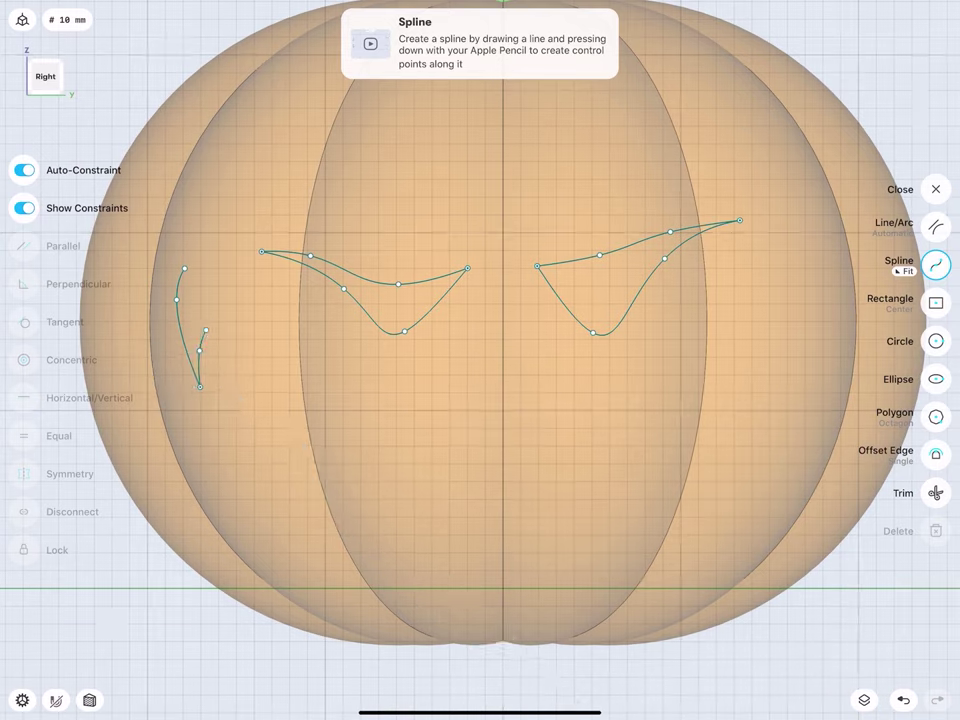
drag(251, 479, 206, 331)
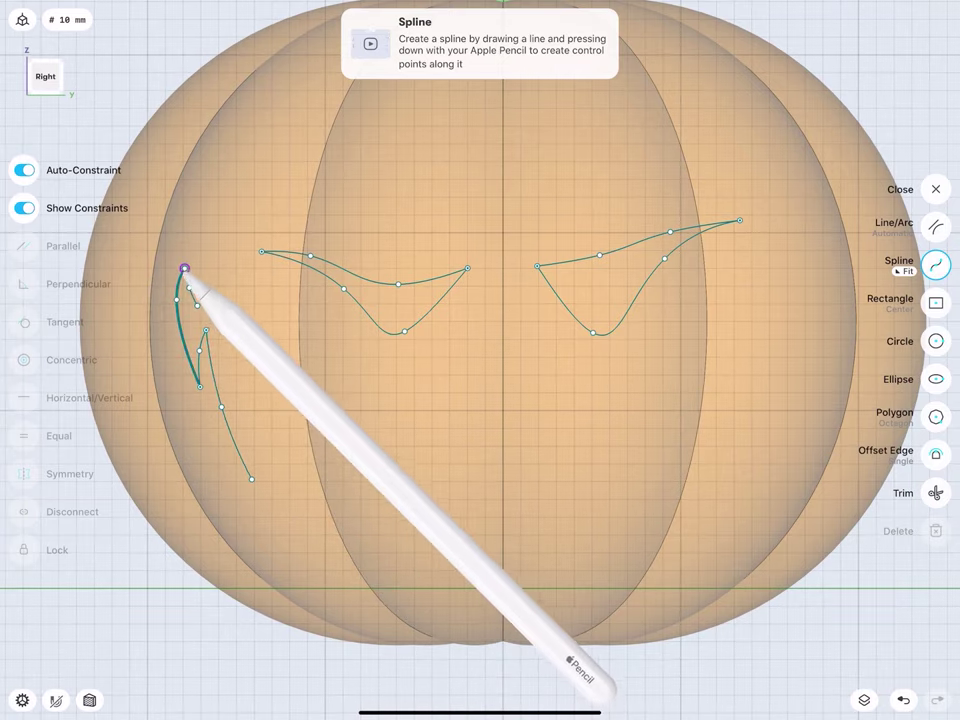
drag(184, 268, 197, 305)
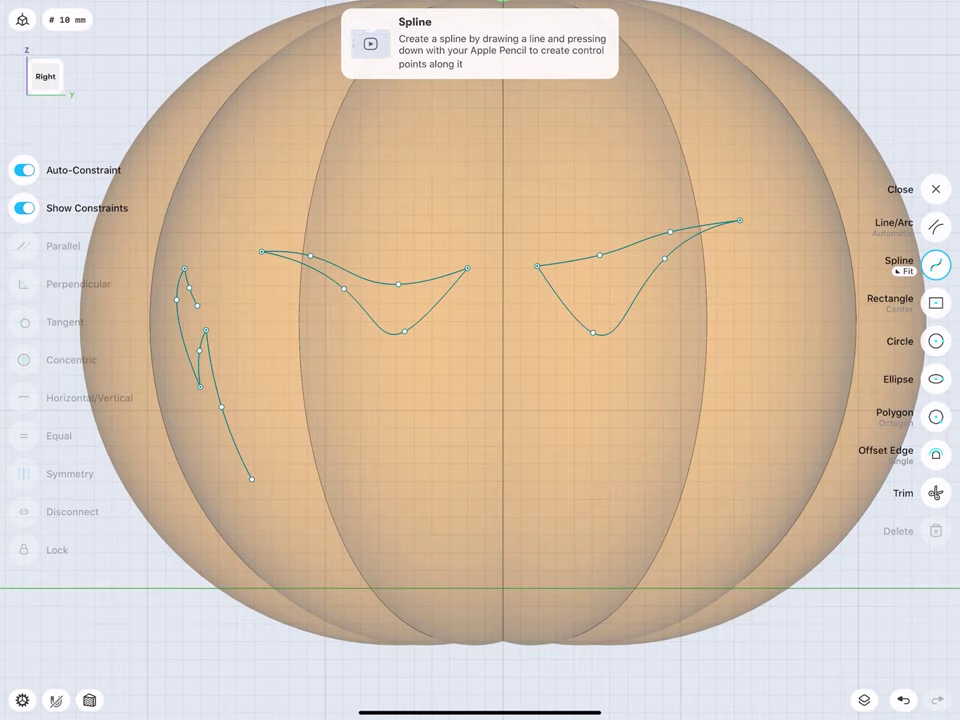
drag(197, 305, 212, 267)
drag(212, 267, 239, 353)
drag(239, 353, 251, 479)
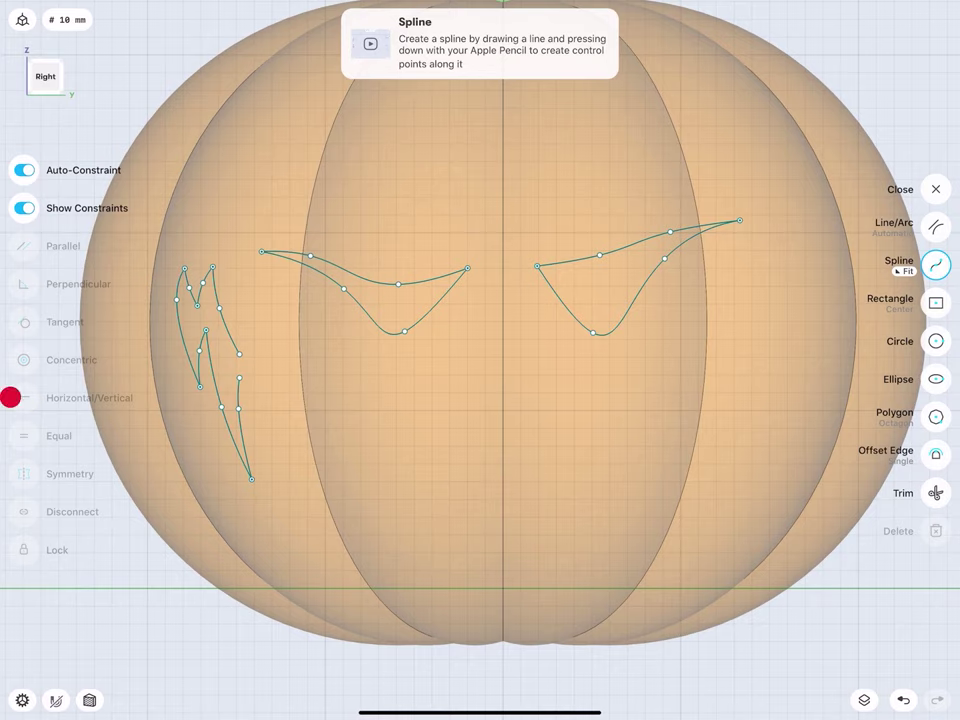
drag(239, 353, 246, 318)
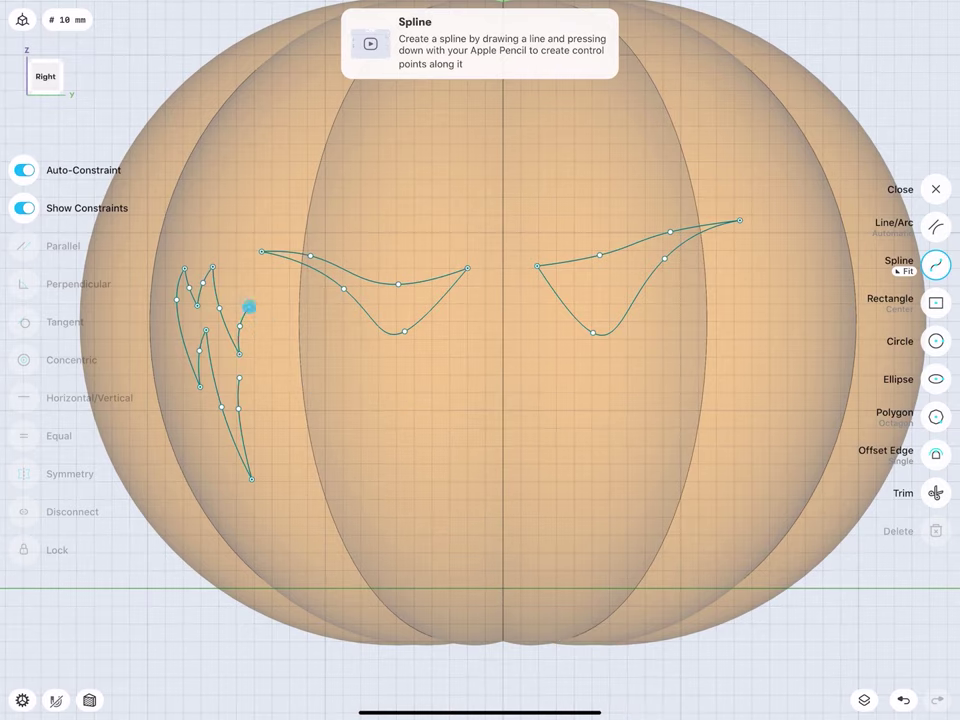
mouse_move(240, 378)
mouse_down()
mouse_move(261, 437)
mouse_move(249, 307)
mouse_up()
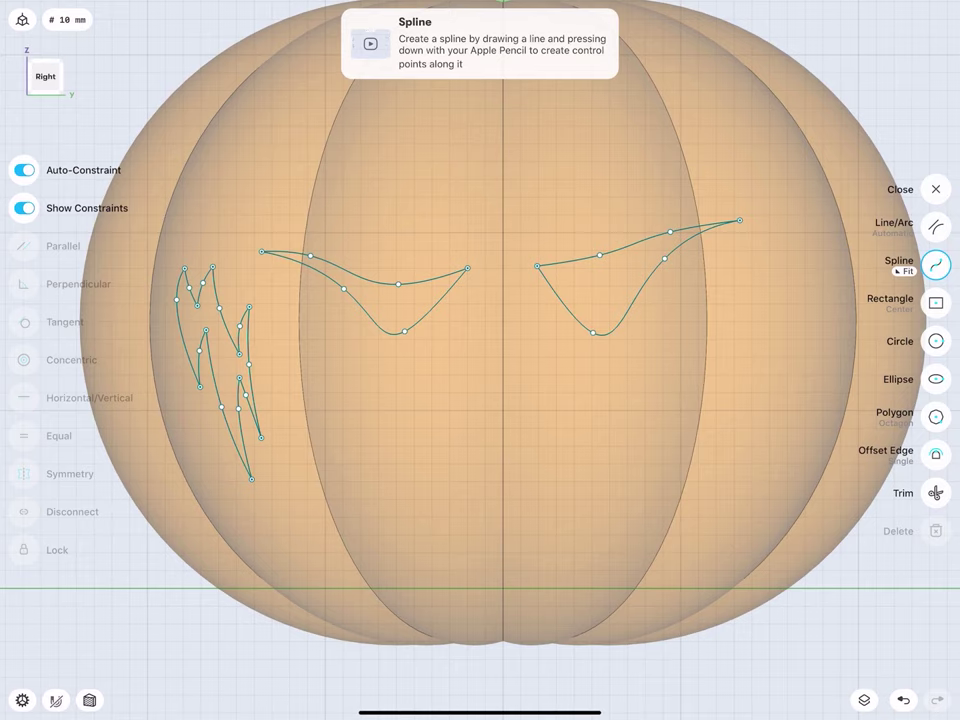
Add the next zigzag mouth section, closing its jagged shape, and pan for more room.
mouse_move(331, 548)
mouse_down()
mouse_move(269, 390)
mouse_move(279, 313)
mouse_up()
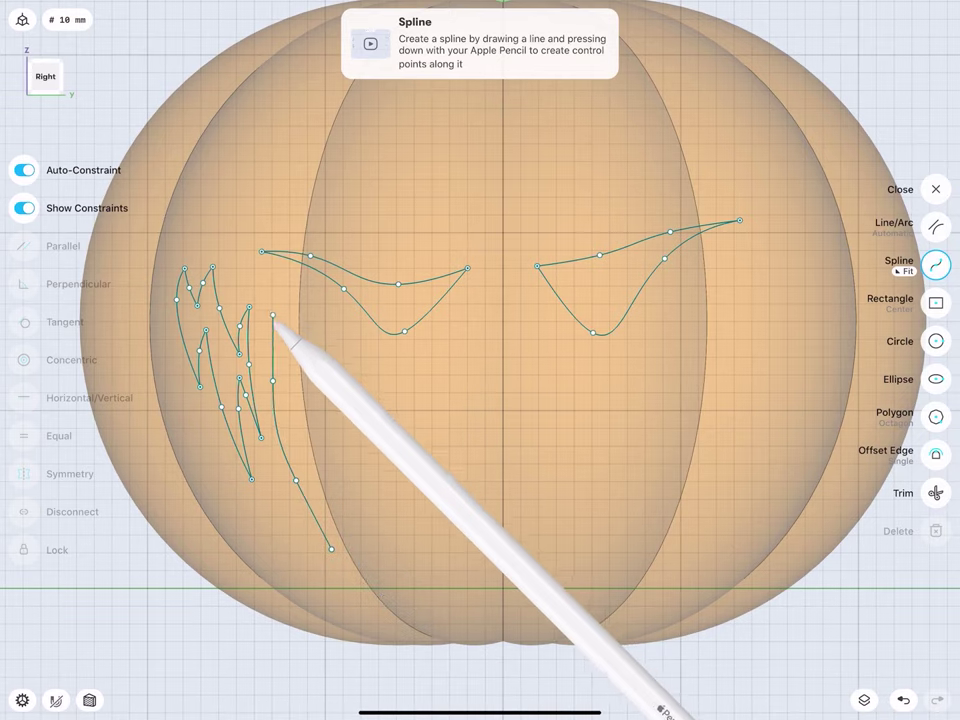
click(279, 313)
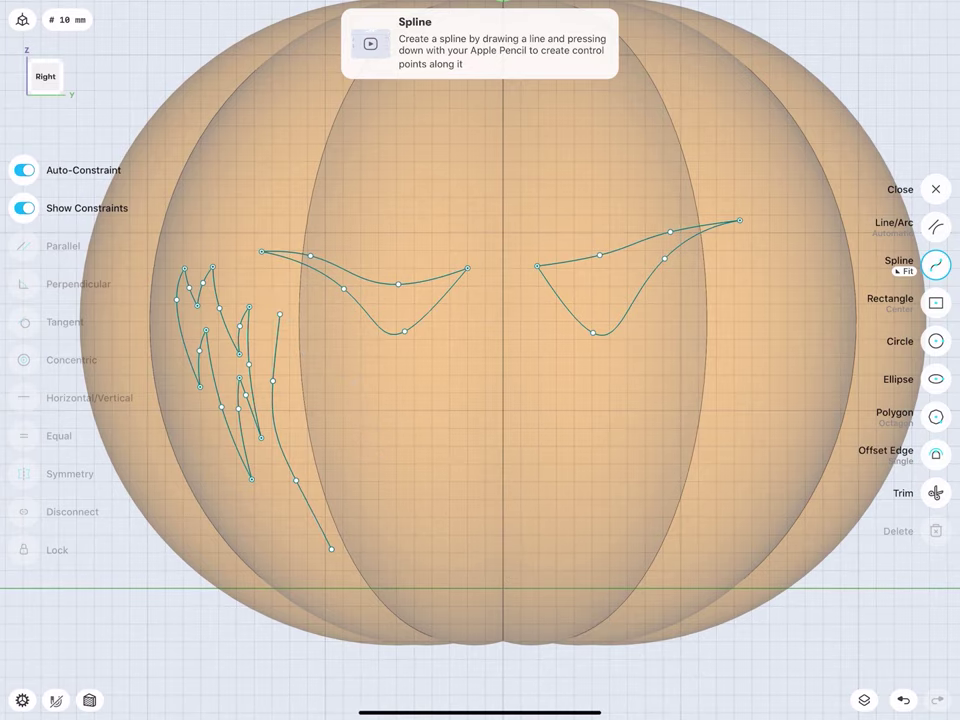
drag(313, 426, 325, 537)
drag(313, 426, 279, 314)
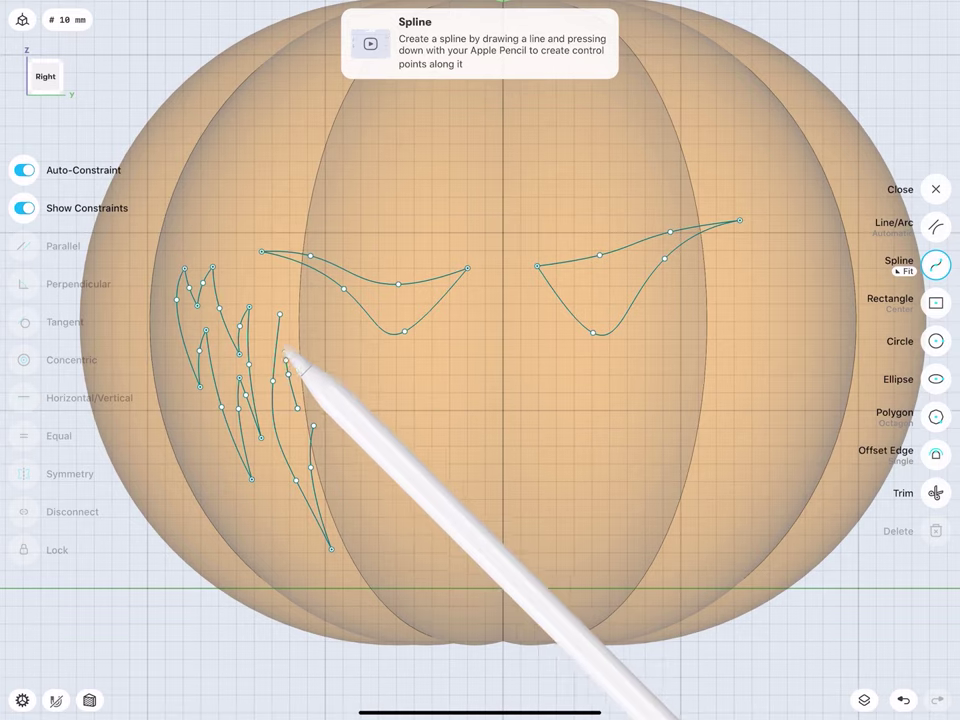
drag(297, 408, 318, 347)
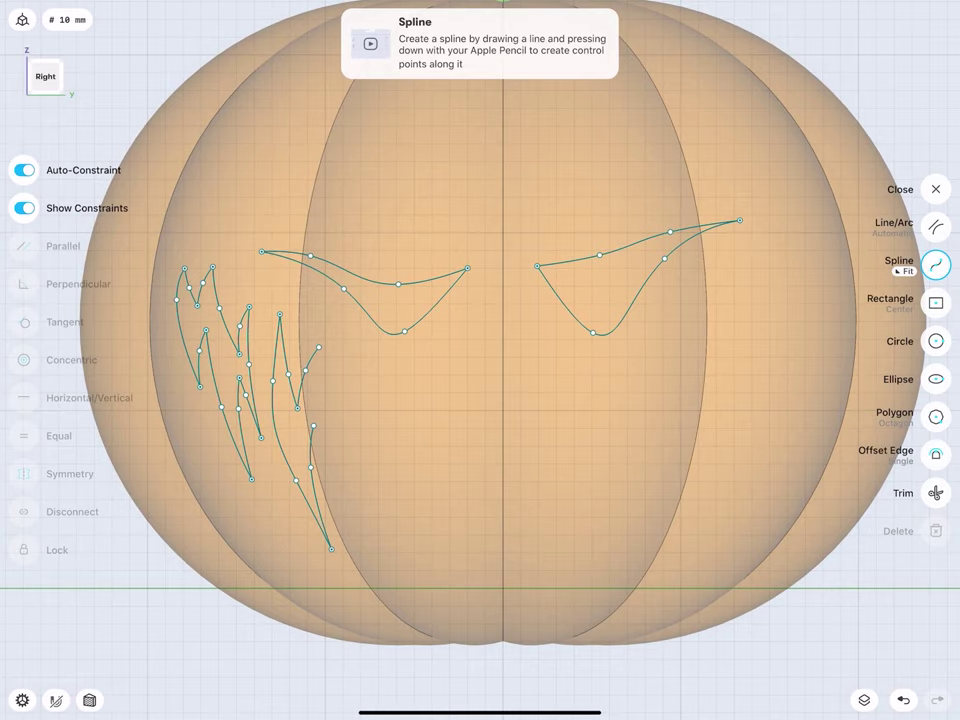
drag(318, 347, 329, 401)
mouse_move(313, 426)
mouse_down()
mouse_move(388, 550)
mouse_move(357, 485)
mouse_move(353, 364)
mouse_up()
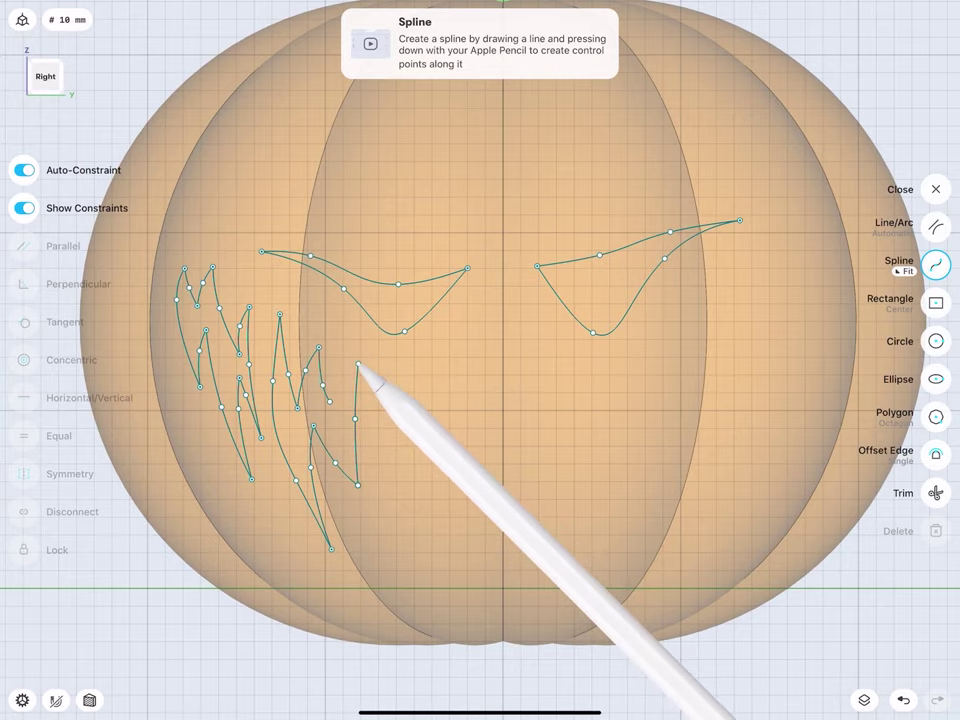
click(358, 364)
drag(358, 364, 330, 401)
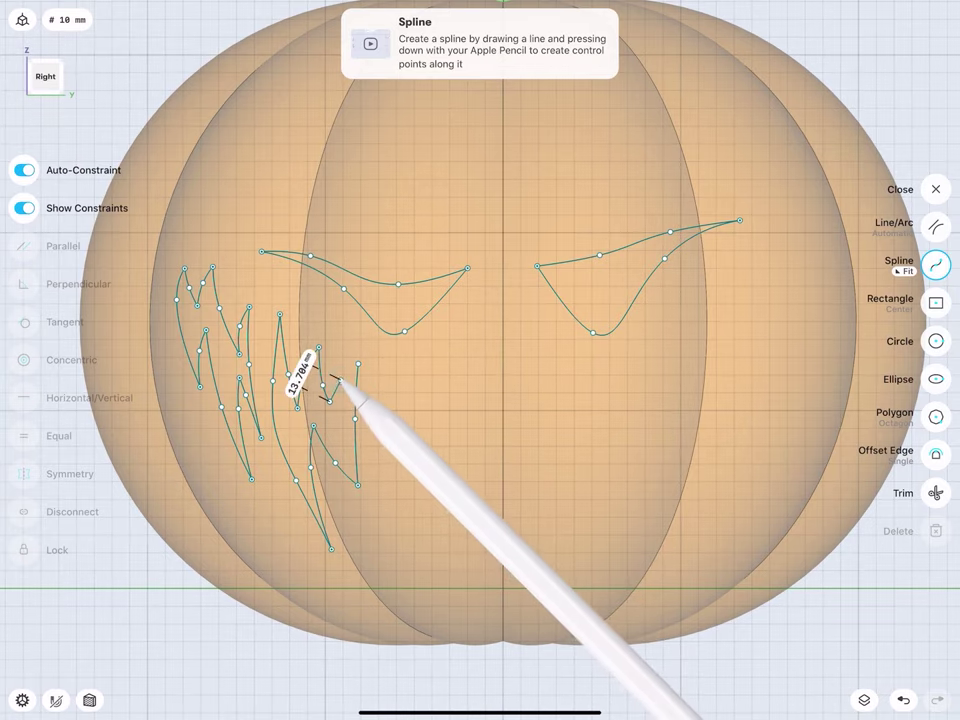
drag(300, 334, 252, 229)
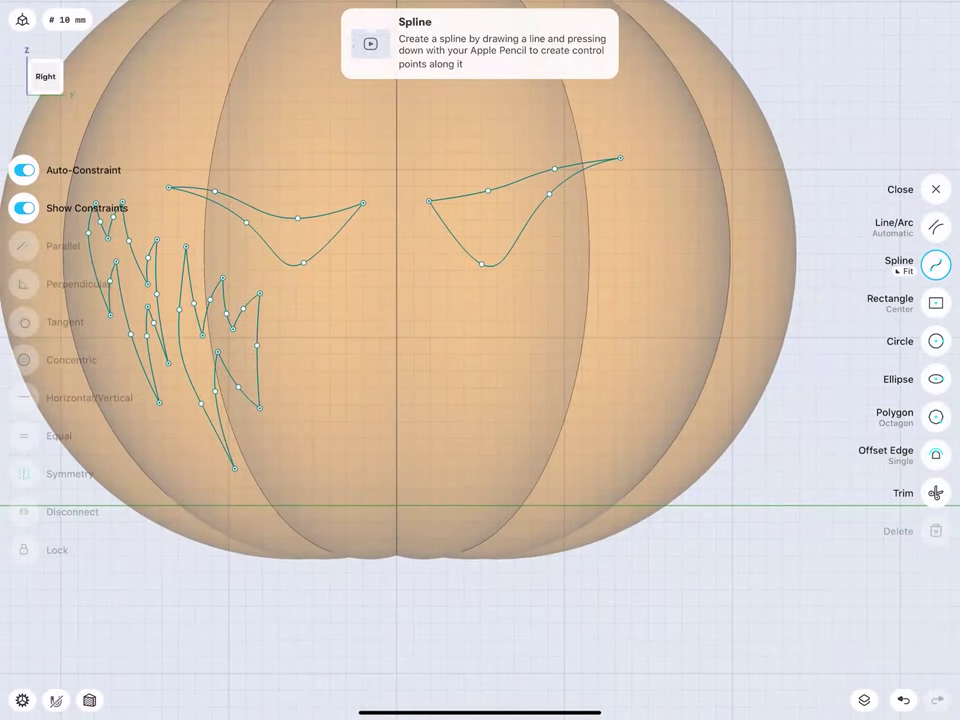
Draw the next jagged mouth strokes curving upward to a new peak and back down.
drag(344, 504, 286, 347)
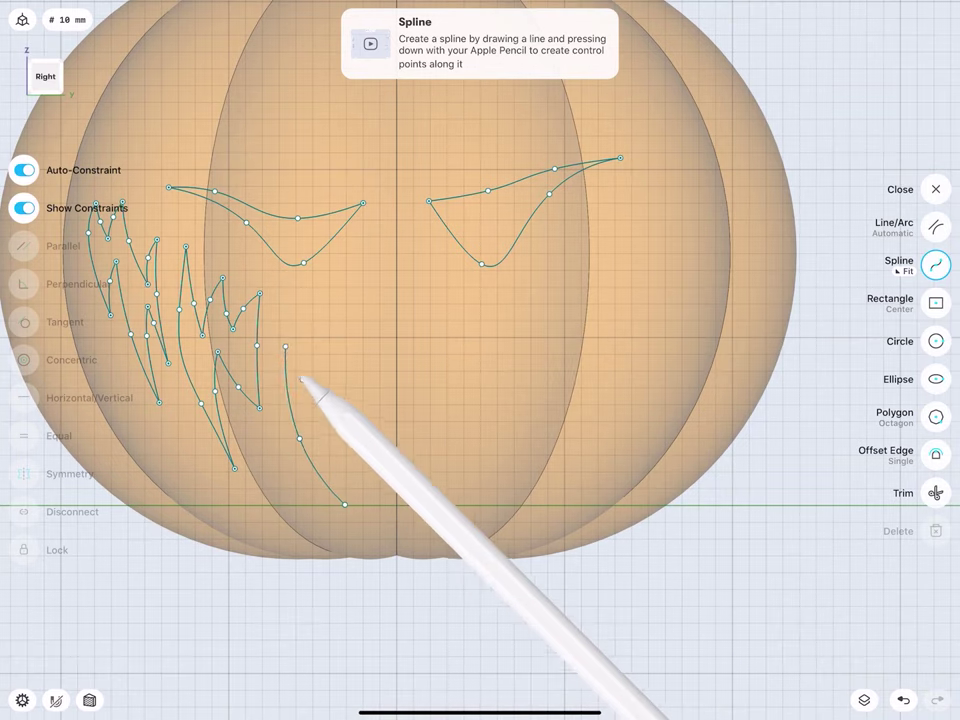
mouse_move(336, 420)
mouse_down()
mouse_move(297, 330)
mouse_move(285, 347)
mouse_up()
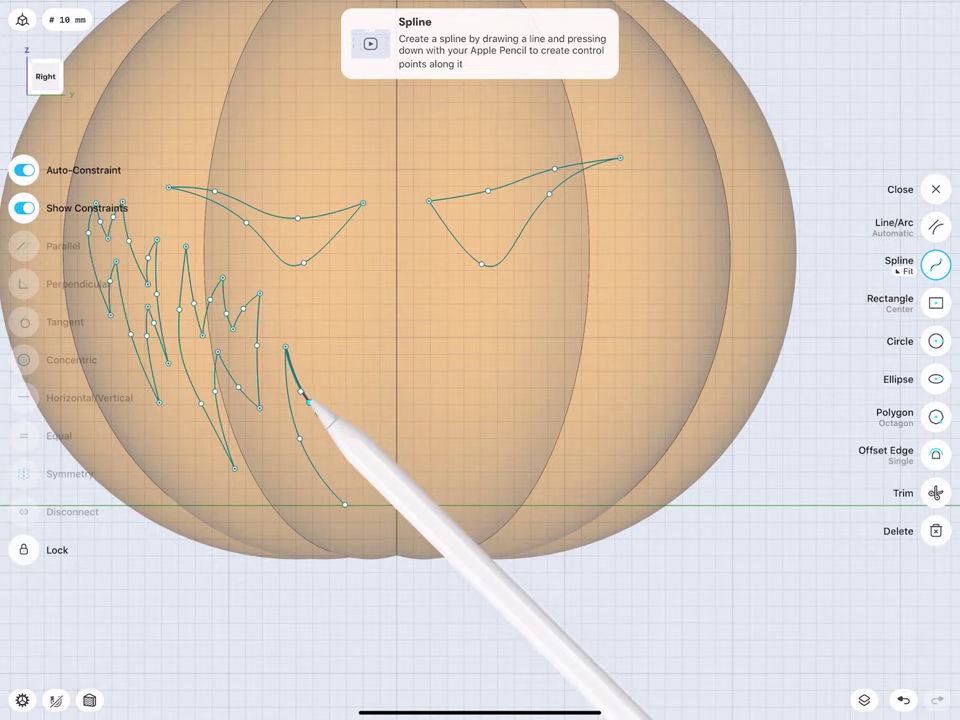
click(306, 396)
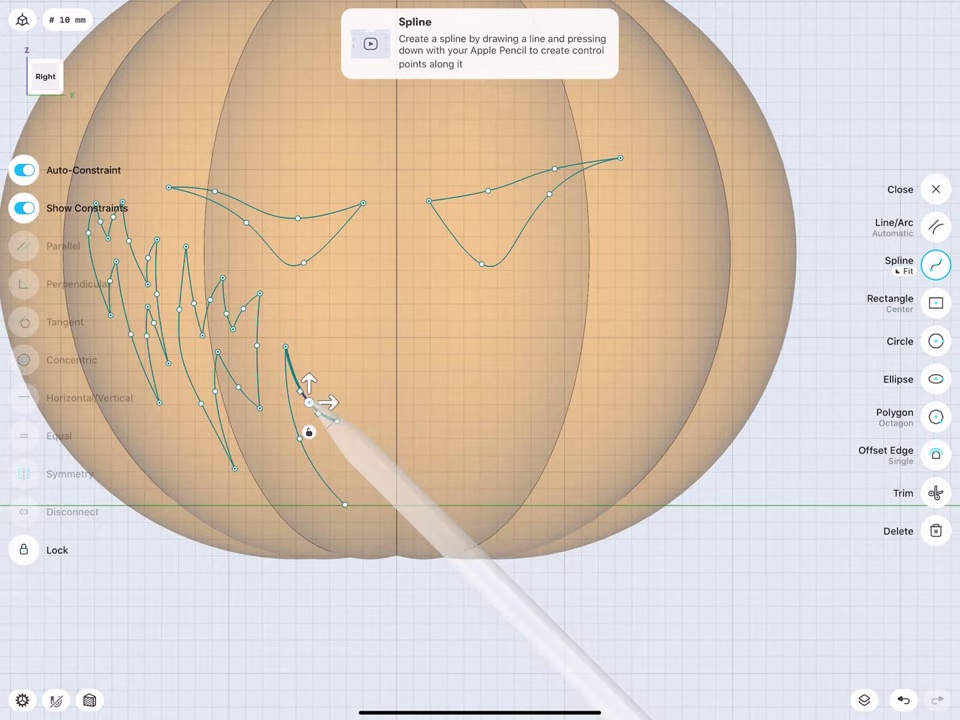
click(350, 465)
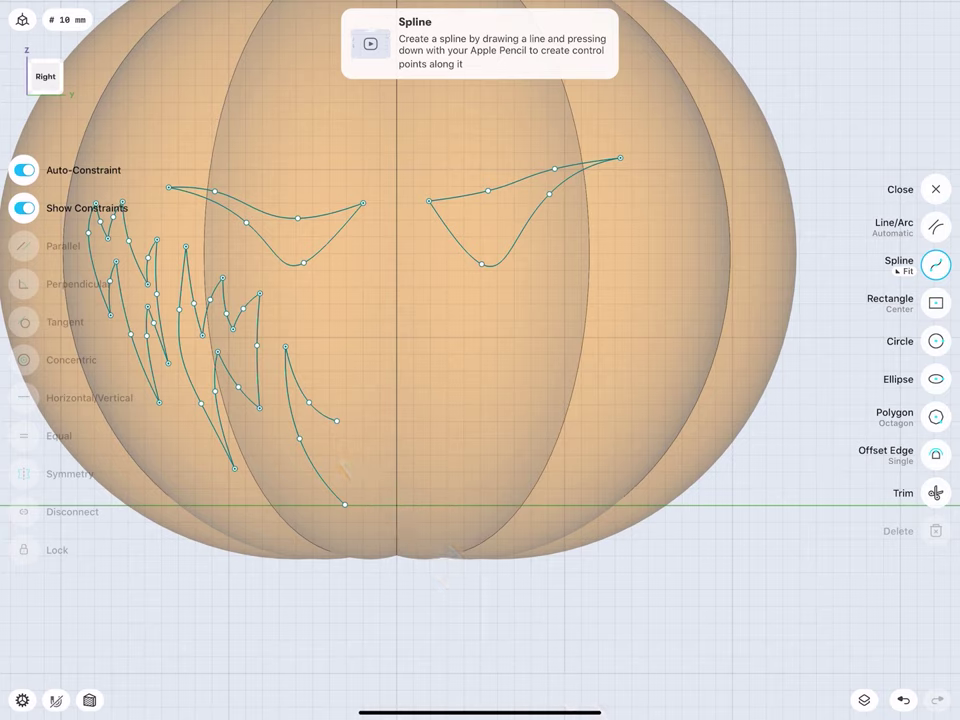
mouse_move(336, 420)
mouse_down()
mouse_move(314, 340)
mouse_move(320, 313)
mouse_move(351, 378)
mouse_up()
drag(351, 378, 356, 325)
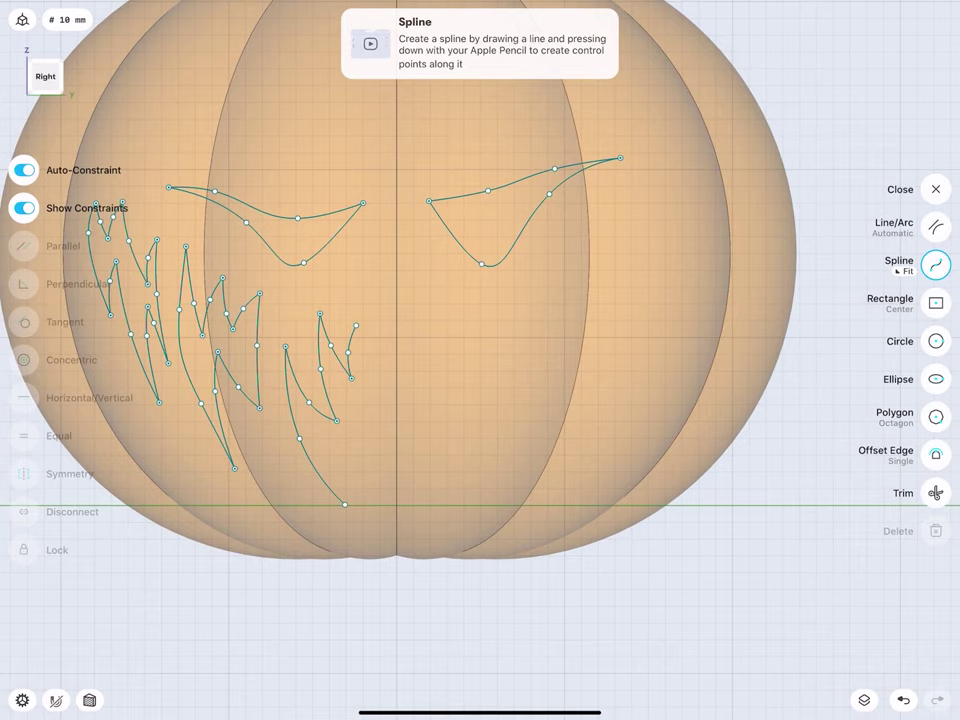
mouse_move(356, 325)
mouse_down()
mouse_move(383, 415)
mouse_move(399, 324)
mouse_up()
Add spline strokes up from the mouth's bottom point and down the mouth's right end.
drag(344, 504, 352, 436)
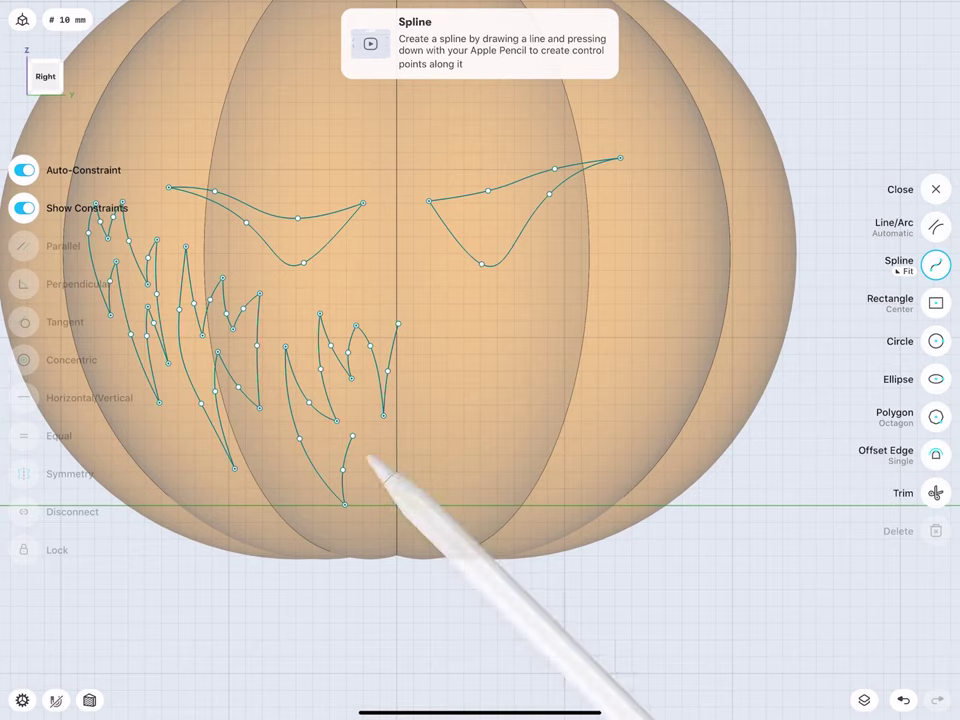
mouse_move(352, 436)
mouse_down()
mouse_move(387, 501)
mouse_move(381, 456)
mouse_move(403, 416)
mouse_move(407, 463)
mouse_up()
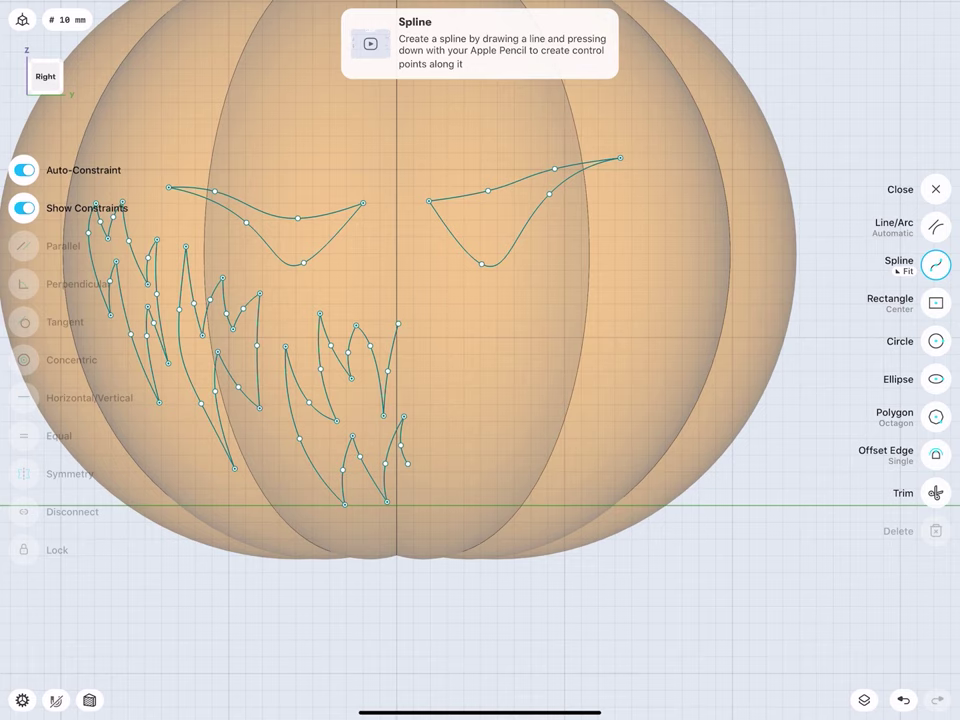
mouse_move(398, 323)
mouse_down()
mouse_move(417, 431)
mouse_move(407, 463)
mouse_up()
click(398, 419)
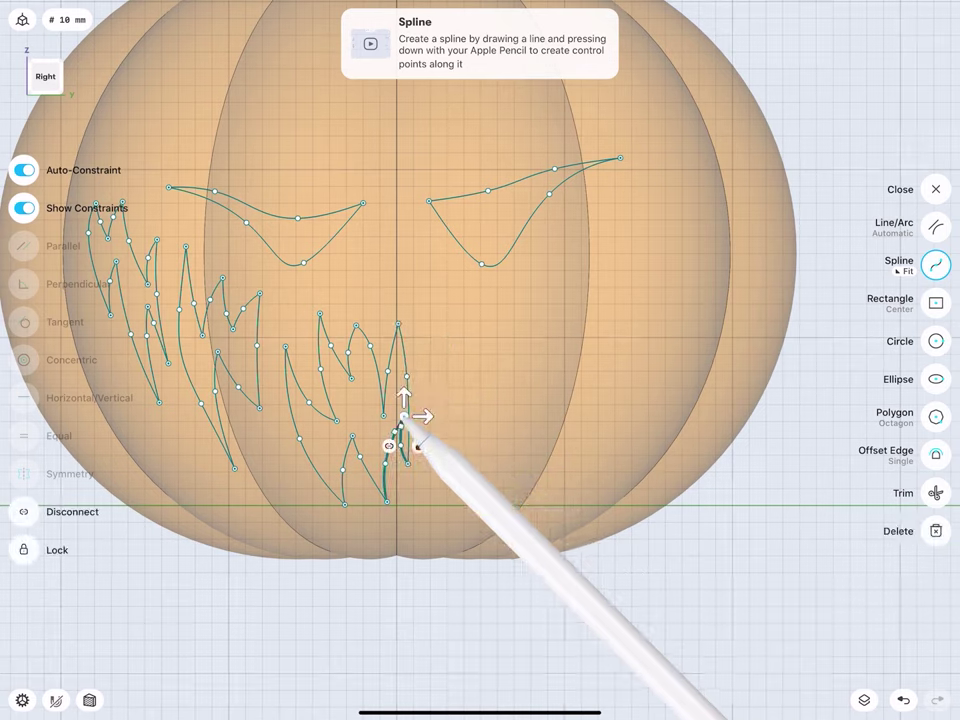
click(424, 344)
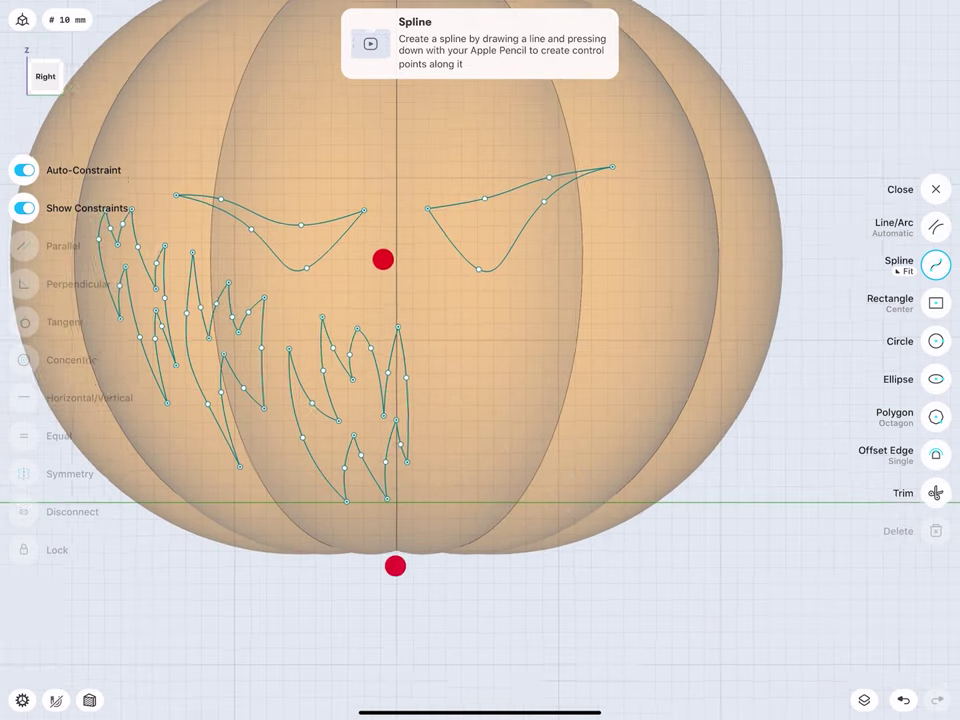
Draw a new short tooth spline, extend it, and pull its endpoint upward.
middle_drag(381, 259, 317, 267)
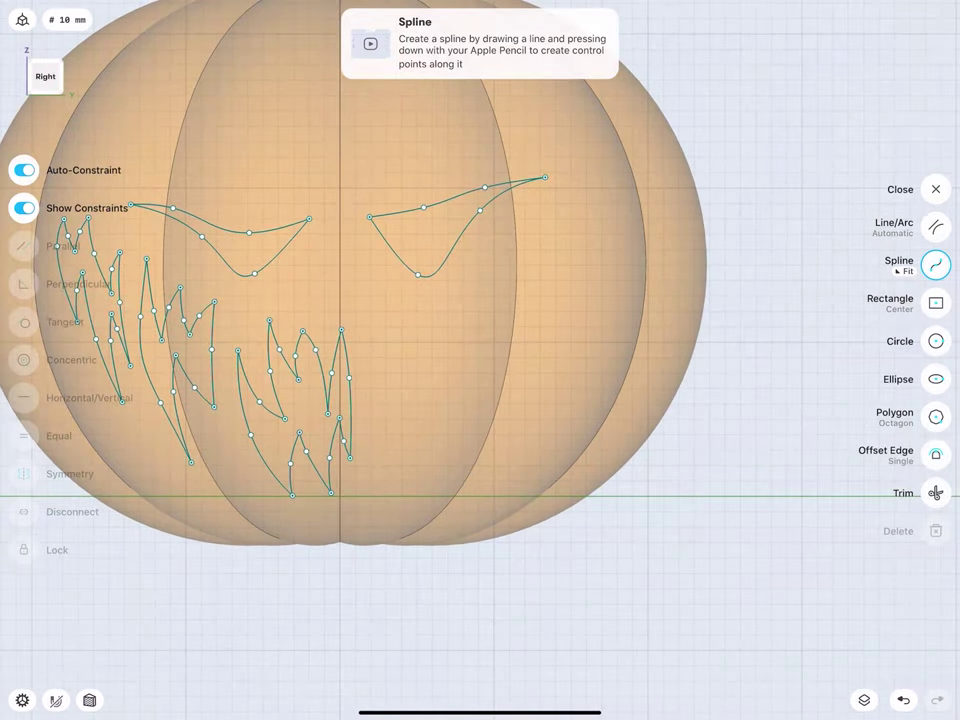
mouse_move(364, 391)
mouse_down()
mouse_move(357, 493)
mouse_move(389, 406)
mouse_move(395, 449)
mouse_move(385, 478)
mouse_move(414, 429)
mouse_move(414, 358)
mouse_up()
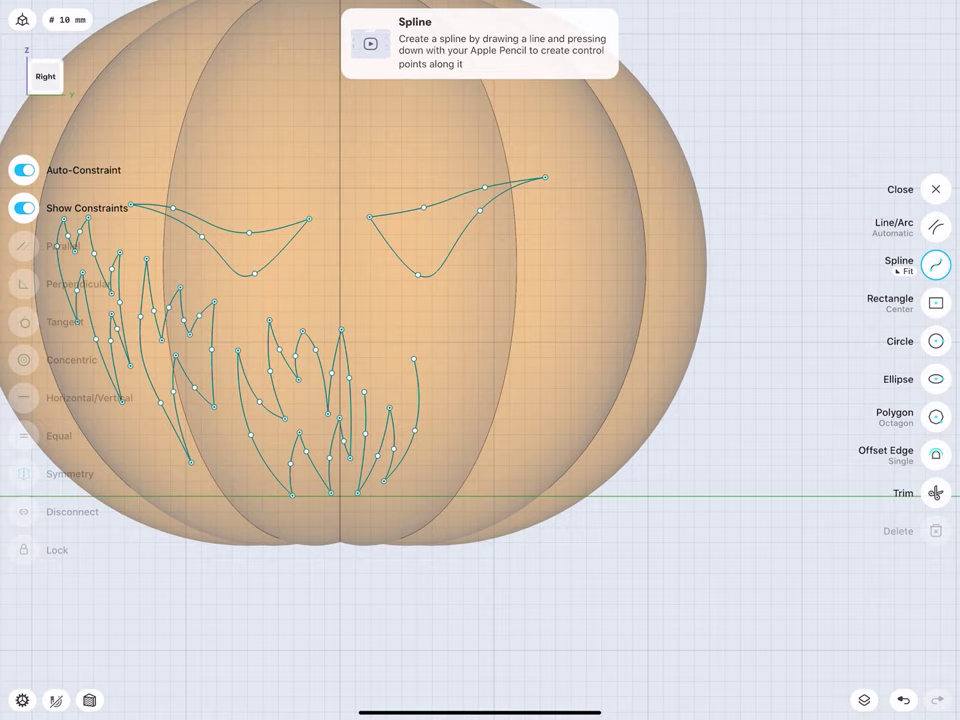
drag(365, 392, 374, 403)
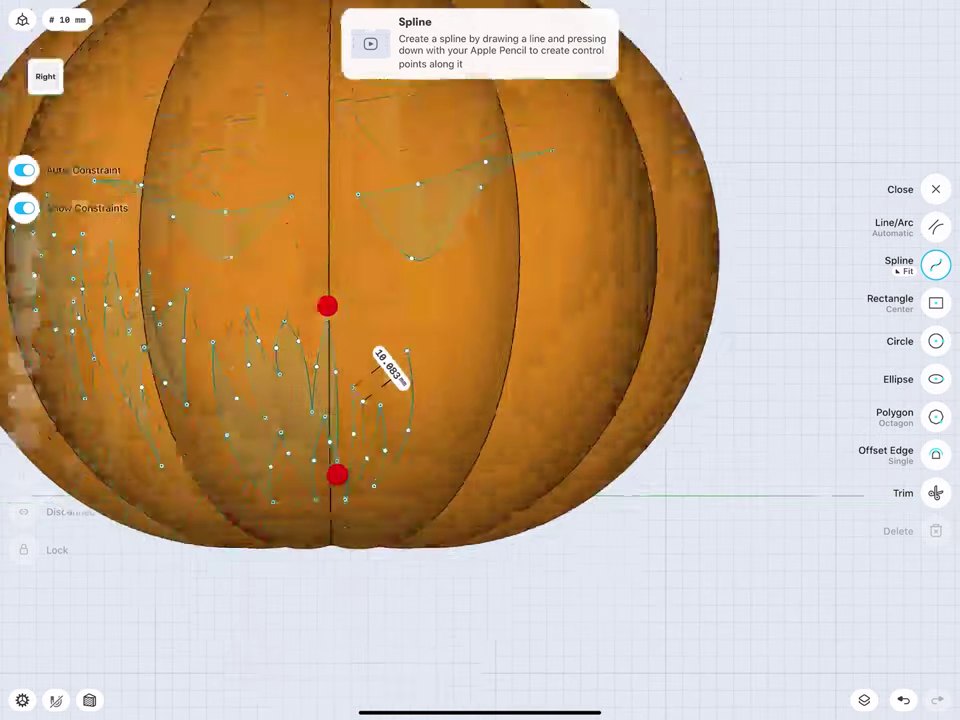
scroll(345, 410, up, 5)
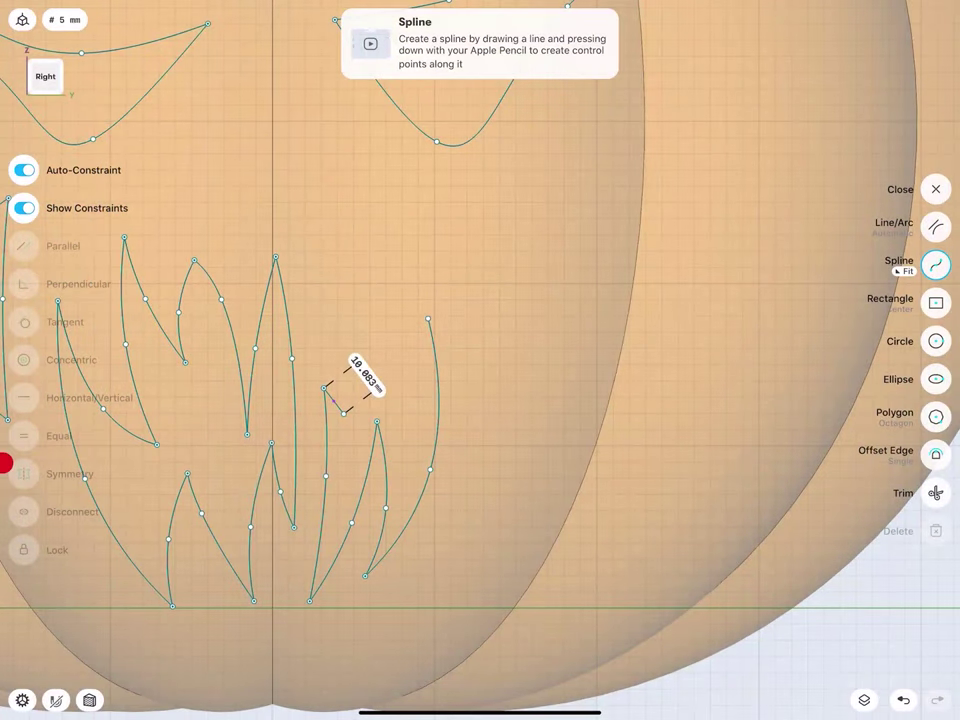
mouse_move(324, 387)
mouse_down()
mouse_move(338, 346)
mouse_move(309, 256)
mouse_move(365, 307)
mouse_move(396, 394)
mouse_move(428, 319)
mouse_up()
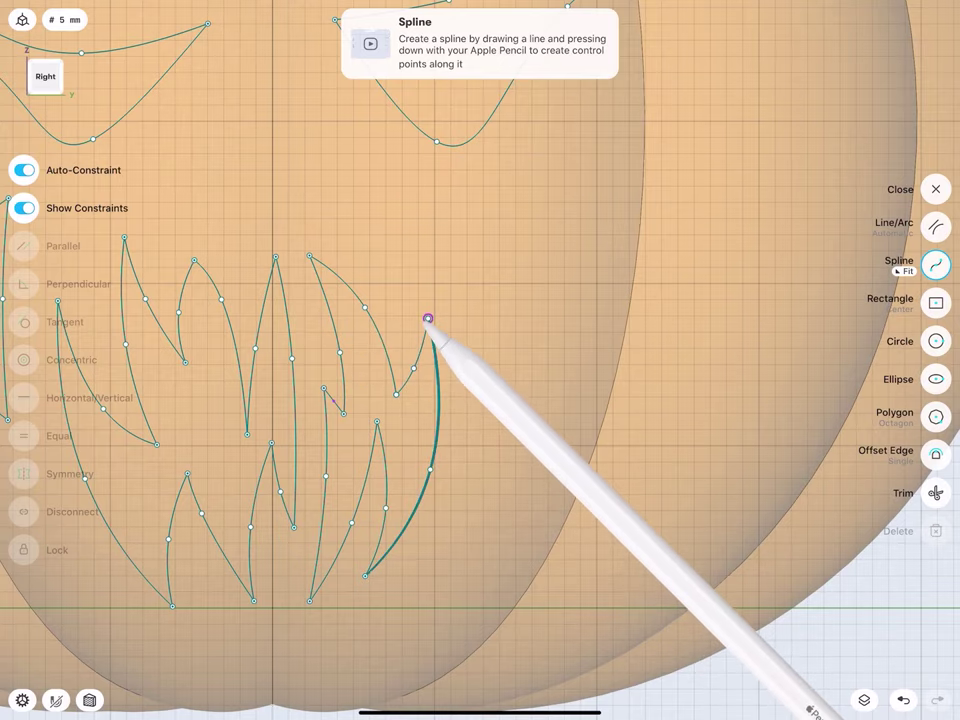
scroll(340, 417, down, 5)
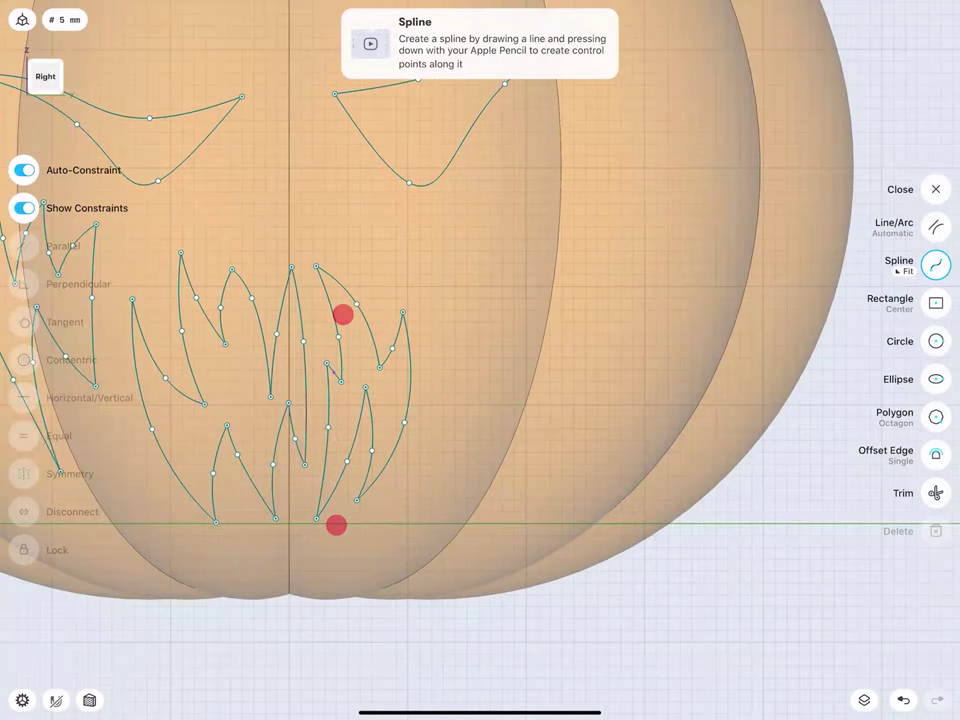
scroll(348, 376, down, 2)
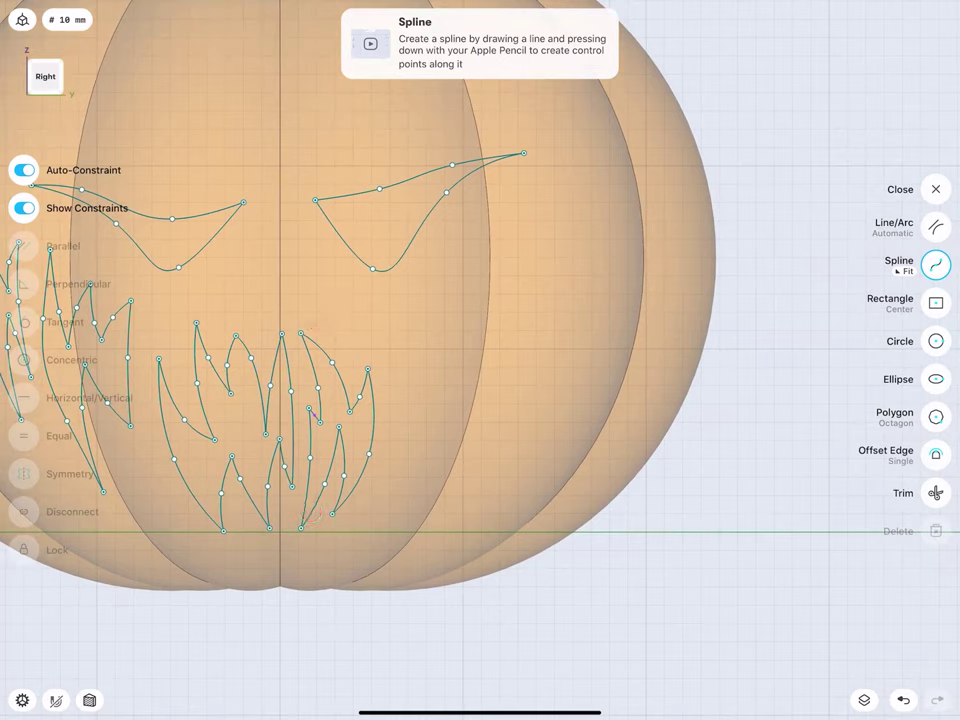
Add curved flame teeth right of the mouth, a ~27.988 mm segment, and a tall right-side curve.
mouse_move(404, 409)
mouse_down()
mouse_move(382, 518)
mouse_move(448, 388)
mouse_move(456, 407)
mouse_move(436, 487)
mouse_move(488, 413)
mouse_up()
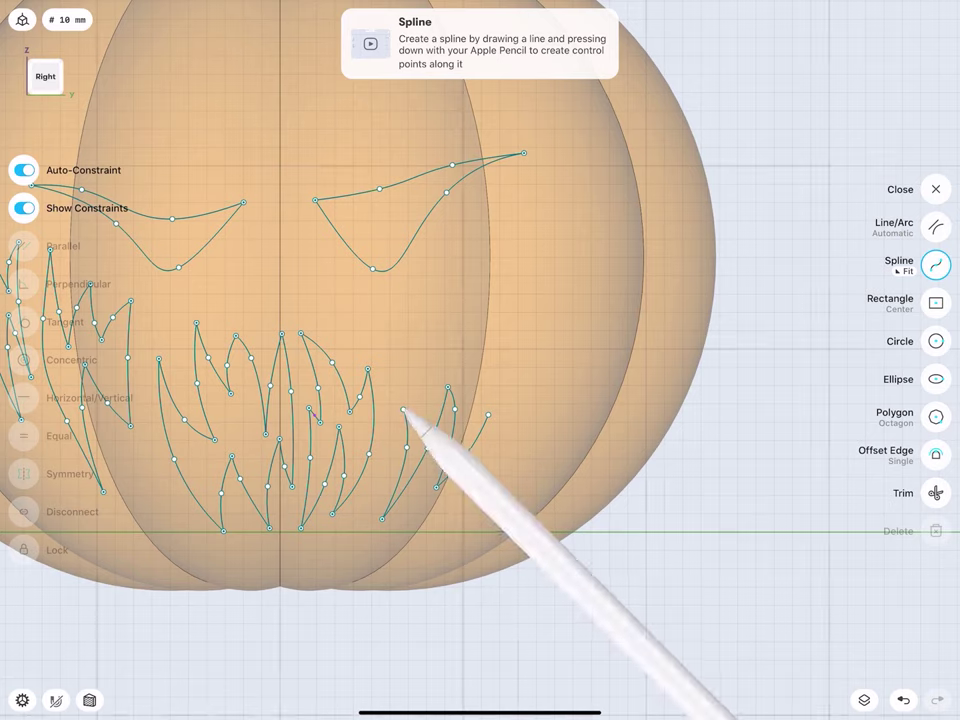
mouse_move(404, 408)
mouse_down()
mouse_move(416, 424)
mouse_move(396, 325)
mouse_move(420, 338)
mouse_move(432, 371)
mouse_move(437, 311)
mouse_move(449, 322)
mouse_up()
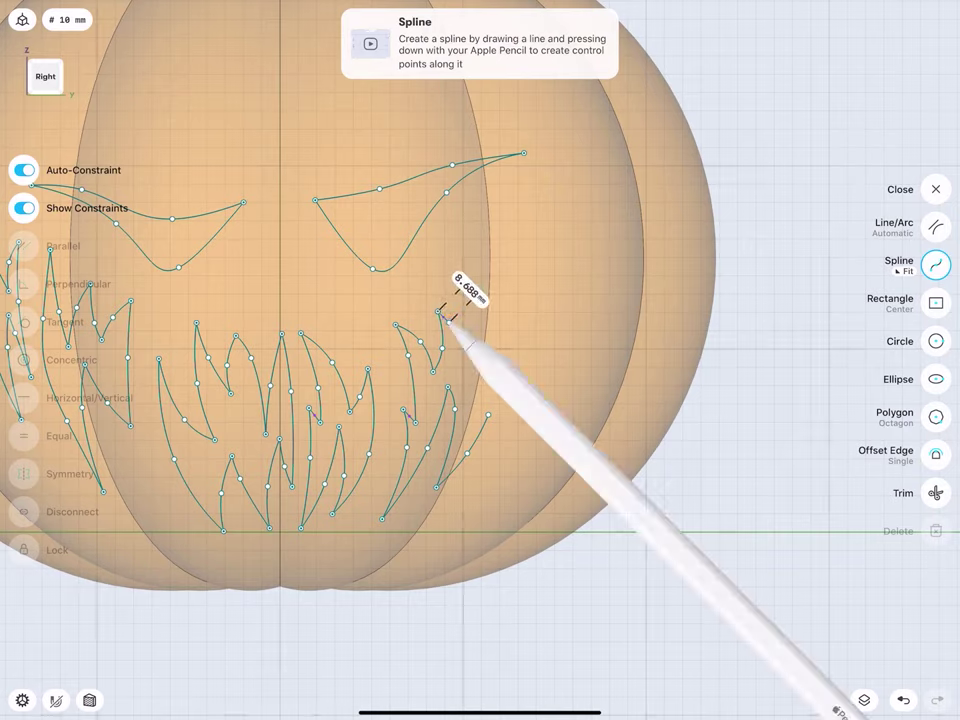
click(449, 322)
mouse_move(449, 322)
mouse_down()
mouse_move(455, 334)
mouse_move(455, 284)
mouse_up()
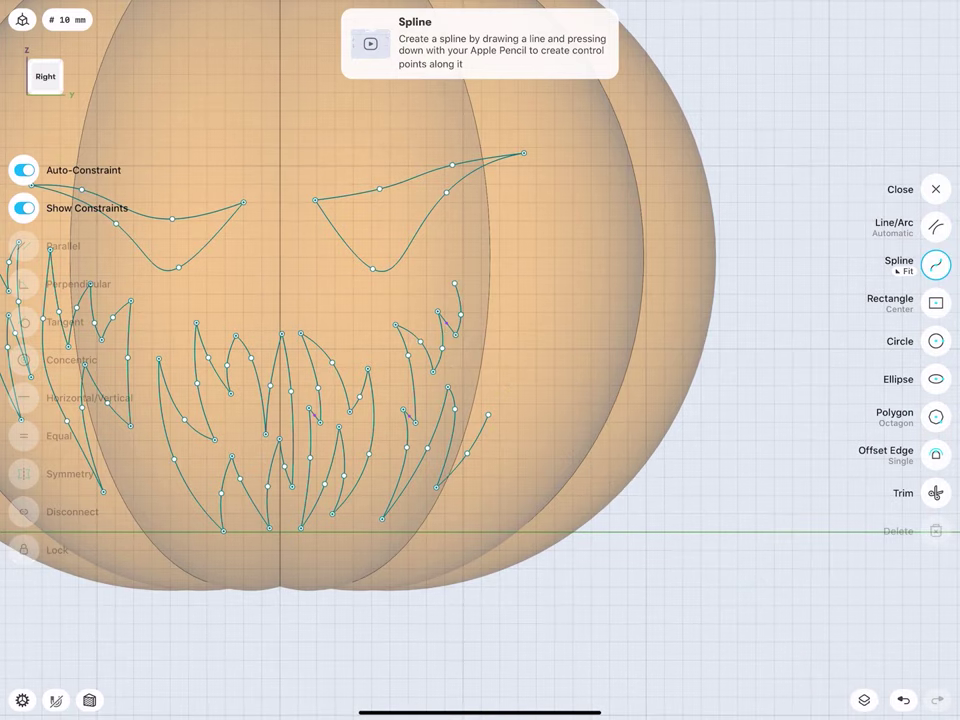
scroll(402, 396, up, 3)
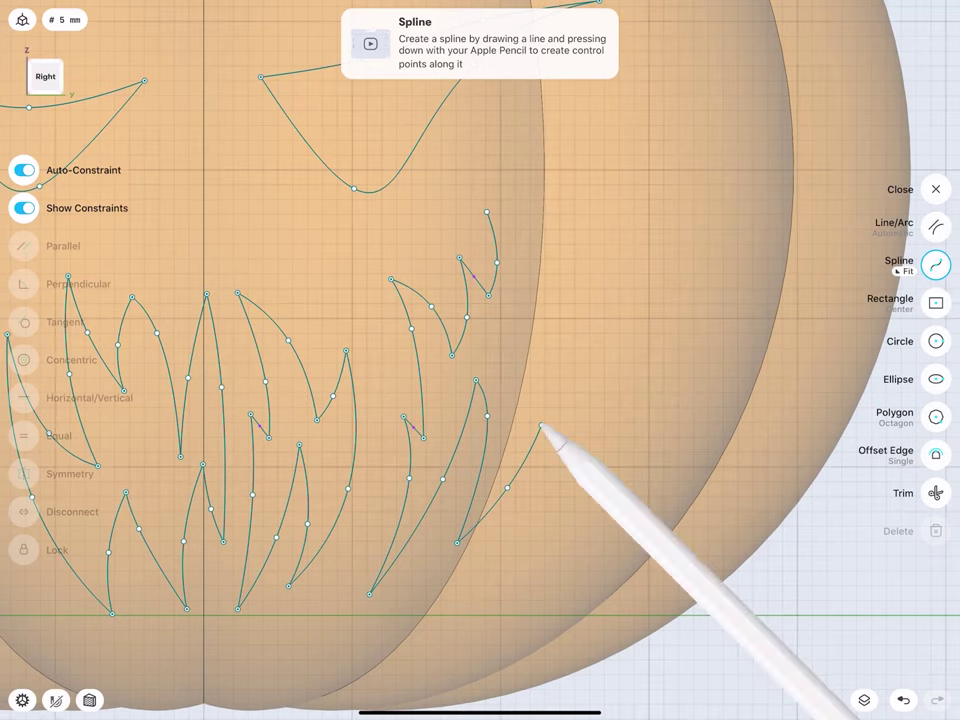
mouse_move(541, 425)
mouse_down()
mouse_move(498, 458)
mouse_move(515, 365)
mouse_move(531, 359)
mouse_up()
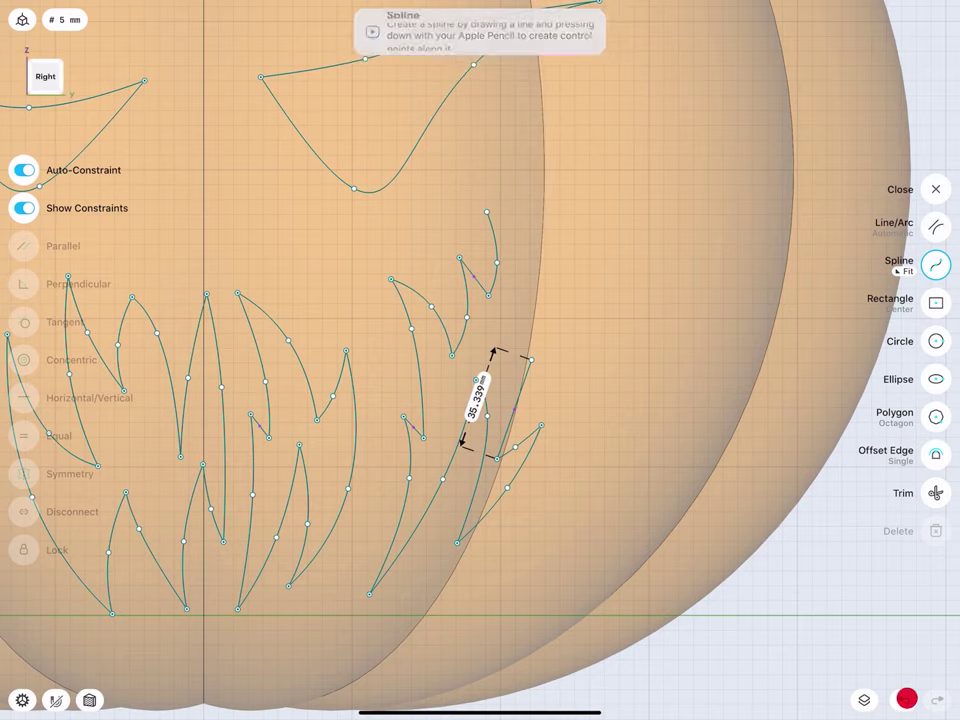
mouse_move(498, 458)
mouse_down()
mouse_move(514, 407)
mouse_move(535, 385)
mouse_move(538, 287)
mouse_up()
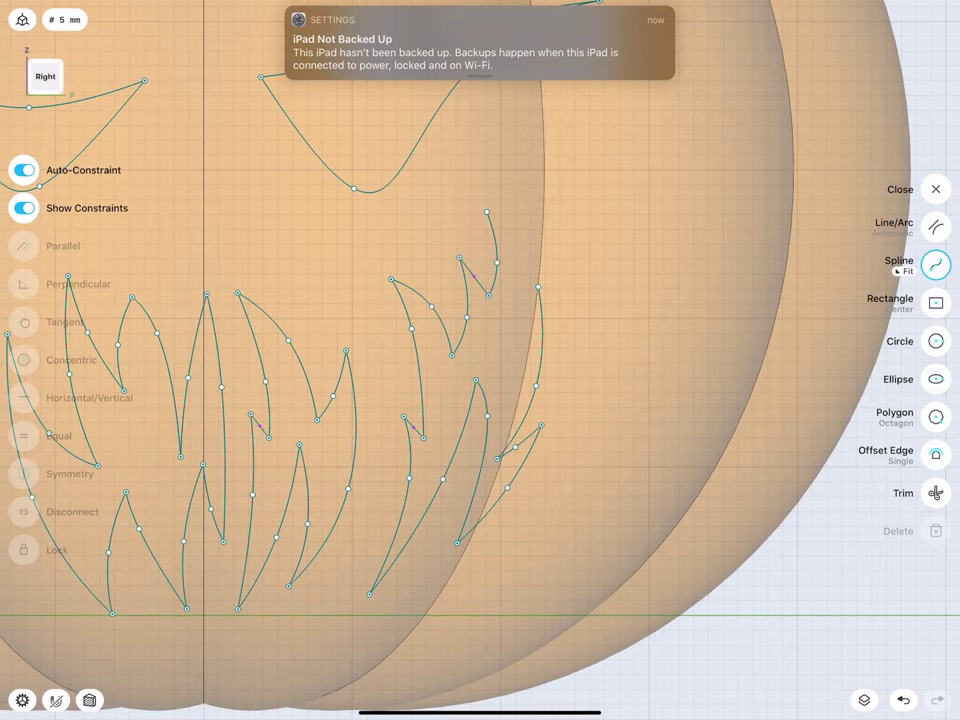
mouse_move(487, 212)
mouse_down()
mouse_move(514, 253)
mouse_move(508, 364)
mouse_move(538, 290)
mouse_up()
Draw new tooth splines at the mouth's far right, rising upward near the right teeth.
scroll(333, 420, down, 3)
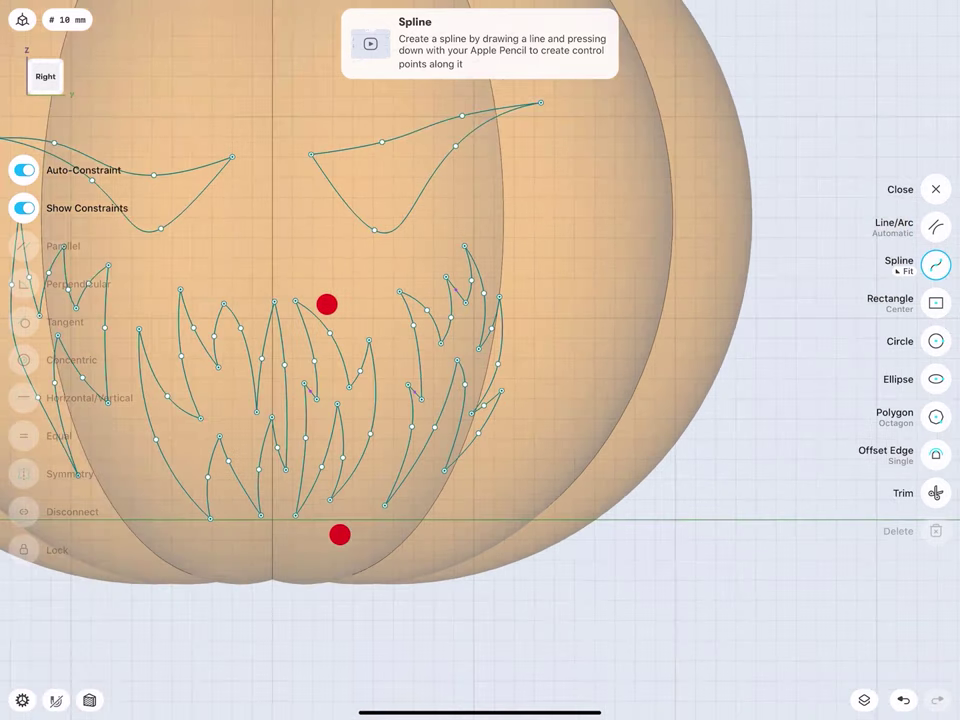
scroll(332, 440, down, 3)
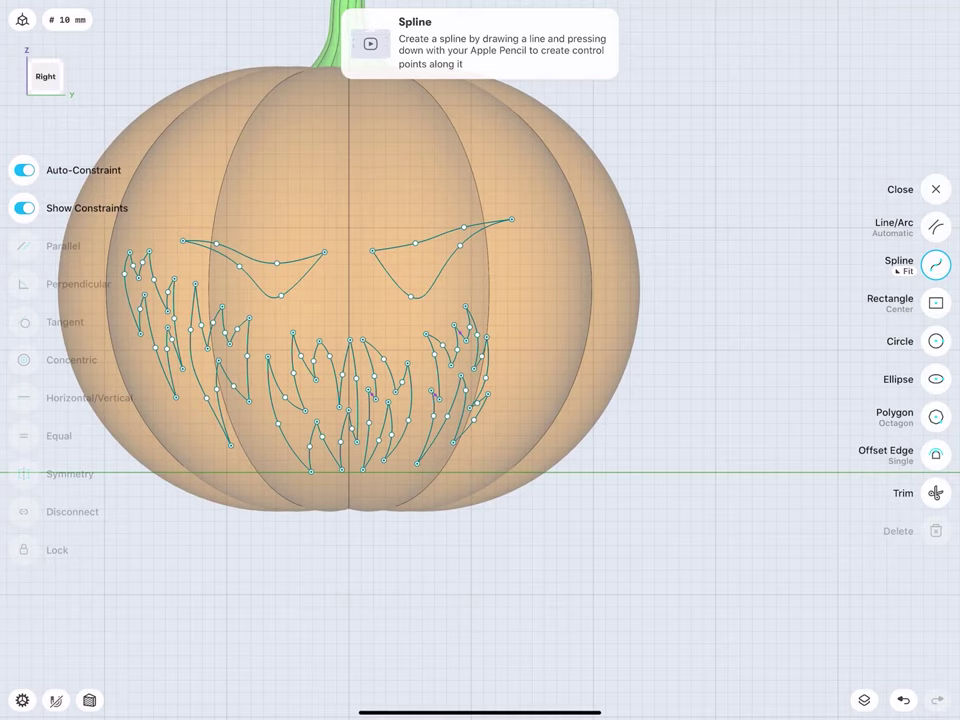
mouse_move(512, 320)
mouse_down()
mouse_move(498, 410)
mouse_move(536, 316)
mouse_move(541, 357)
mouse_move(557, 292)
mouse_up()
click(538, 318)
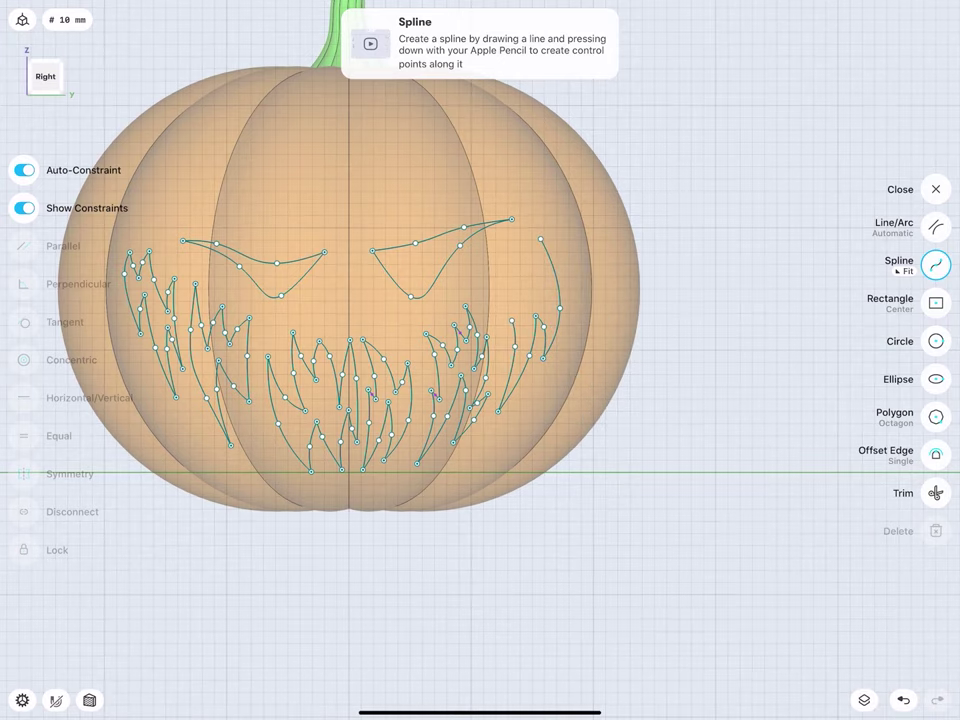
scroll(499, 347, up, 2)
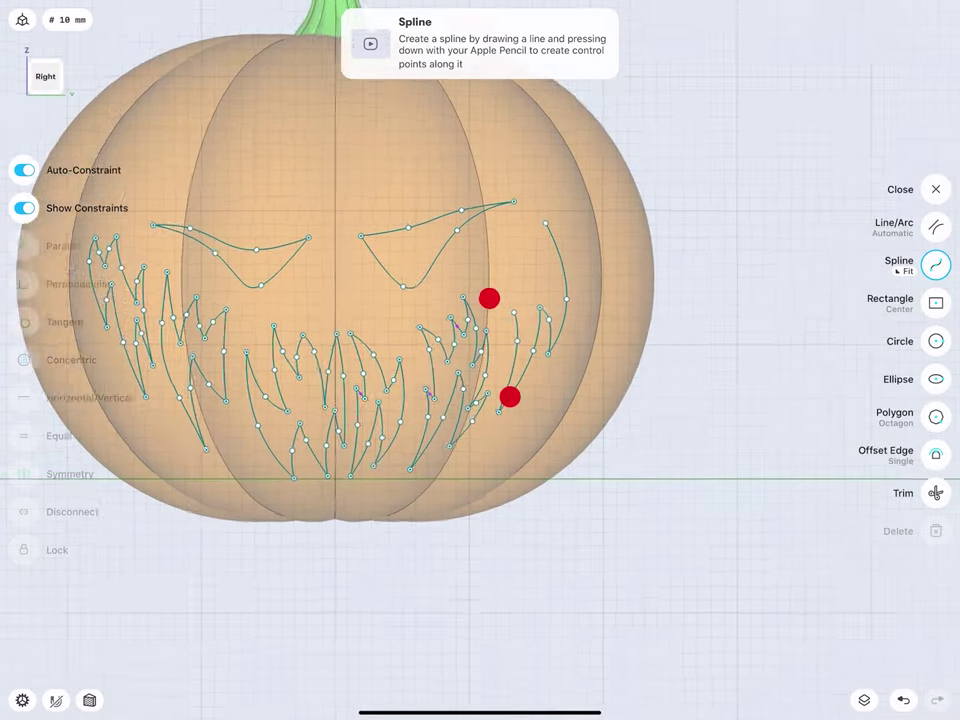
scroll(499, 347, up, 5)
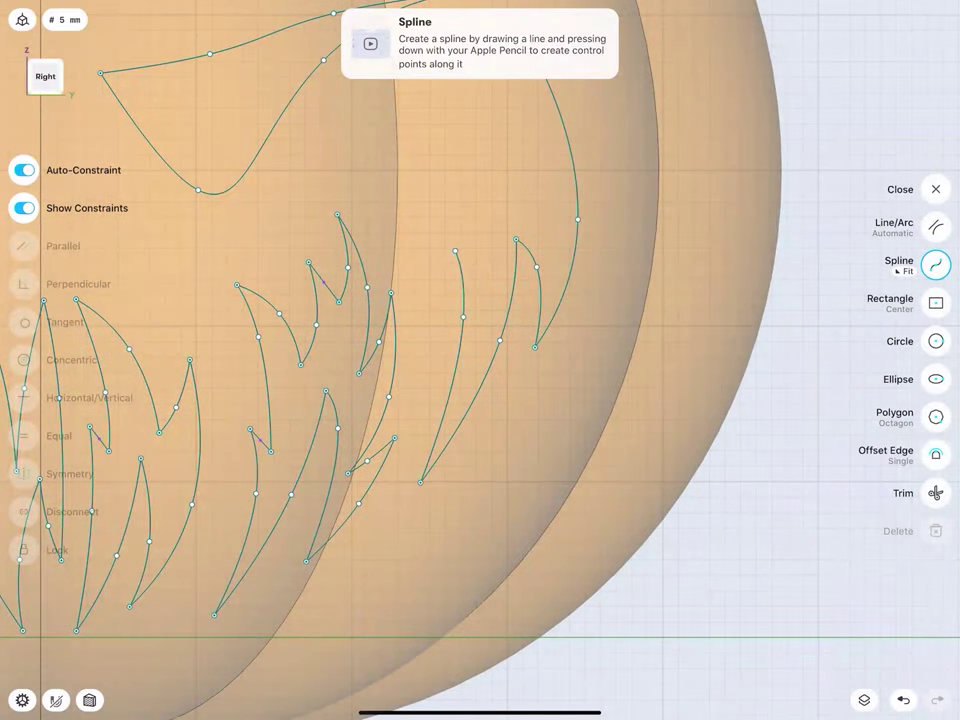
mouse_move(487, 305)
mouse_down()
mouse_move(489, 290)
mouse_move(455, 251)
mouse_up()
drag(486, 302, 493, 207)
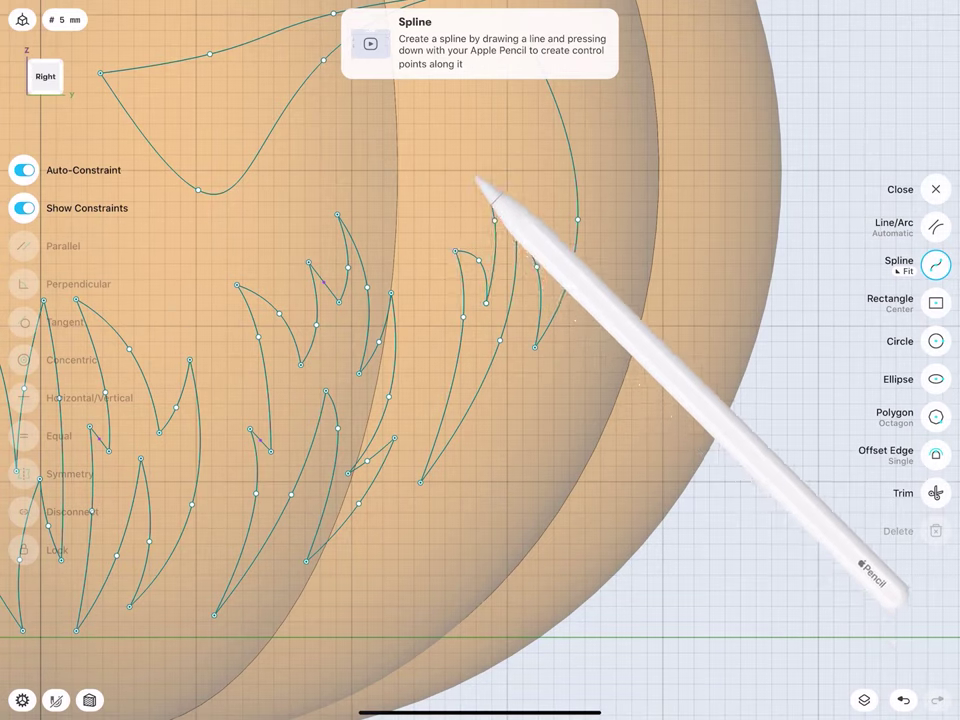
Add a curved spline and a two-stroke tooth tip closing the grin's far-right end, then zoom out.
drag(441, 131, 494, 219)
click(476, 272)
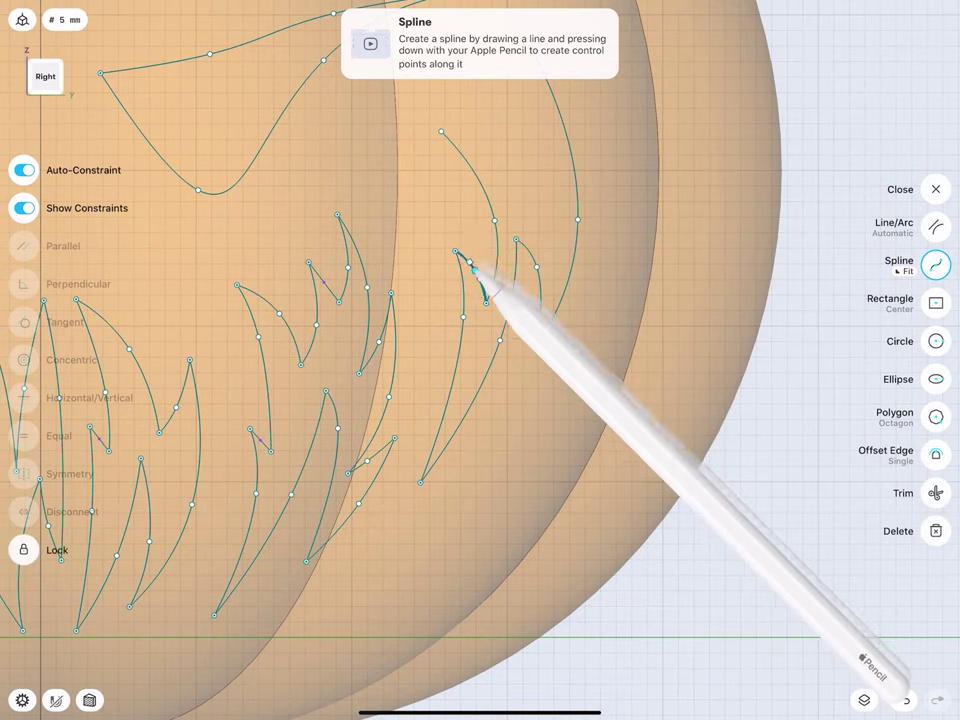
scroll(440, 280, up, 3)
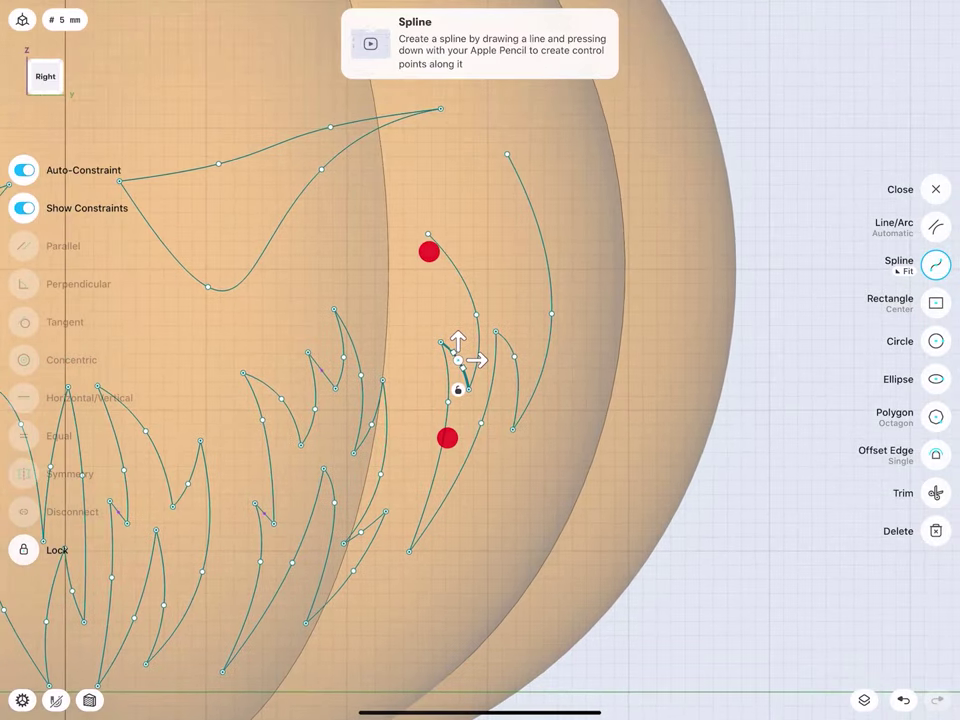
mouse_move(428, 234)
mouse_down()
mouse_move(481, 266)
mouse_move(513, 258)
mouse_up()
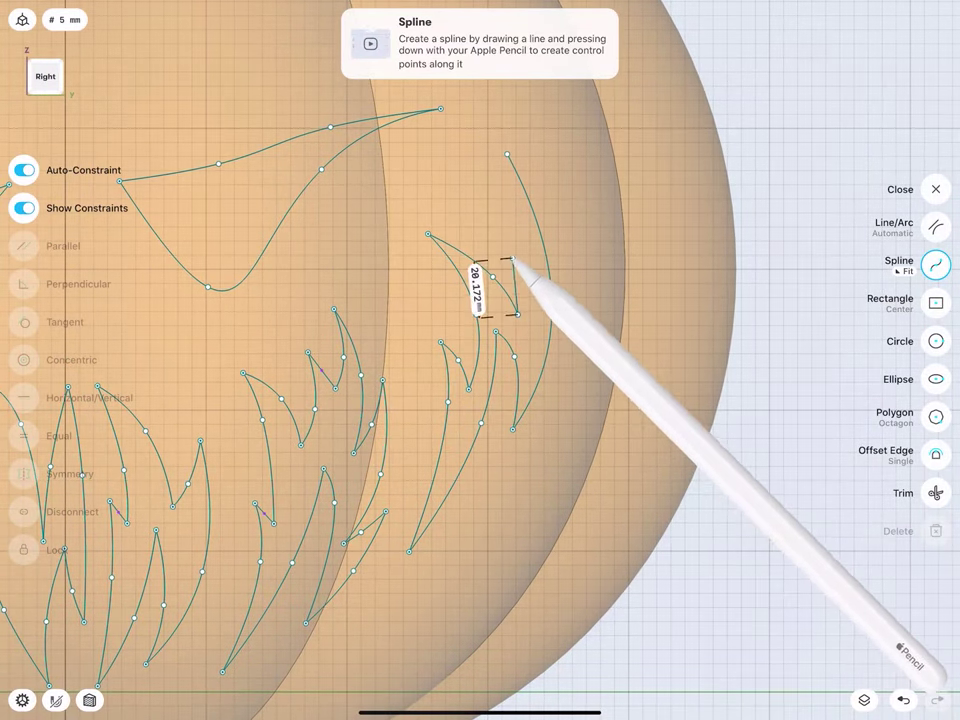
drag(513, 258, 504, 262)
click(507, 154)
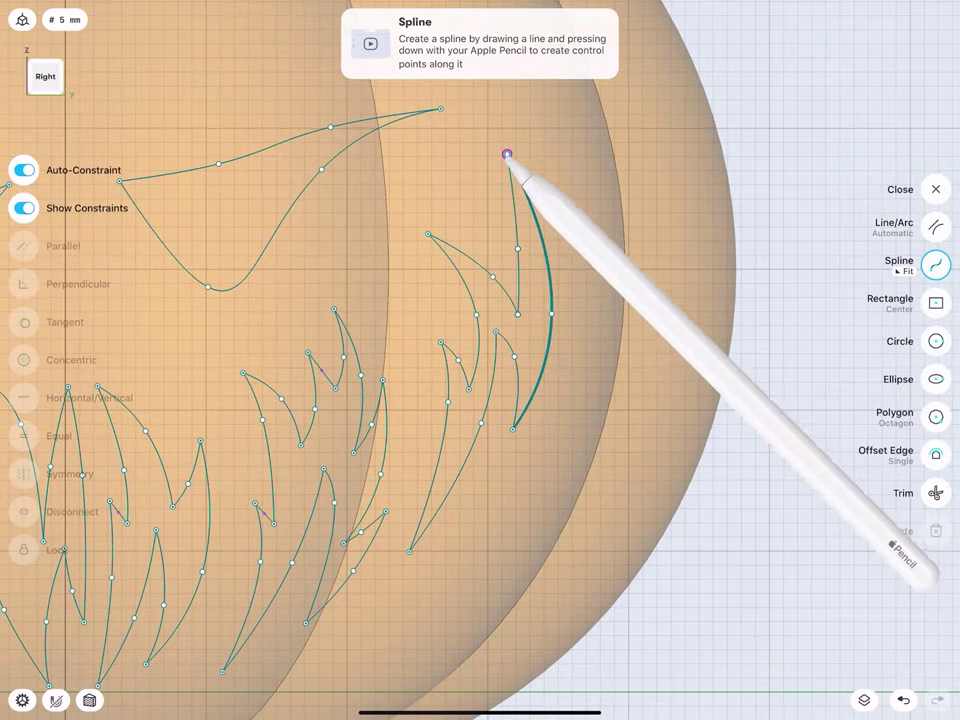
scroll(334, 411, down, 1)
scroll(334, 411, down, 3)
scroll(326, 408, down, 3)
scroll(283, 373, down, 1)
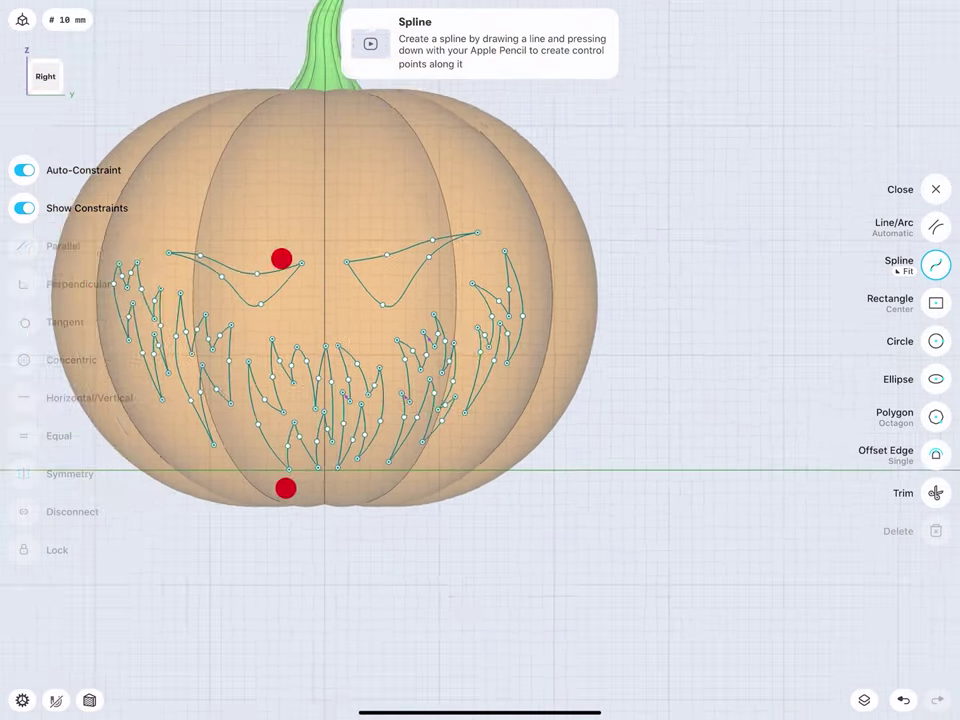
scroll(283, 373, down, 3)
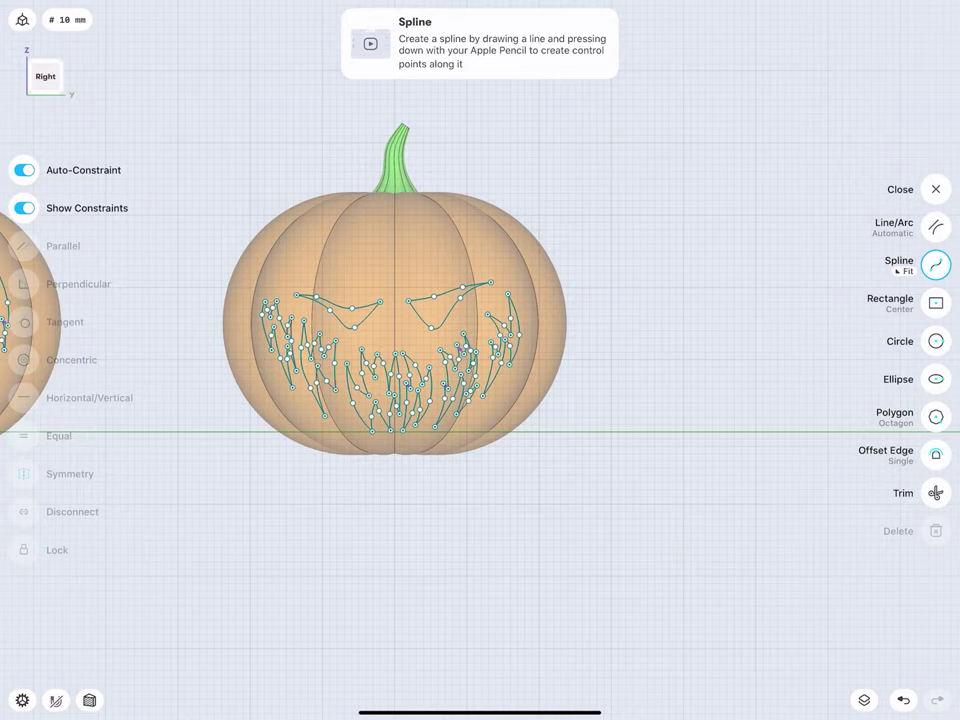
Try a straight line from a mouth tooth vertex, then undo it and return to splines.
key(l)
scroll(359, 382, up, 5)
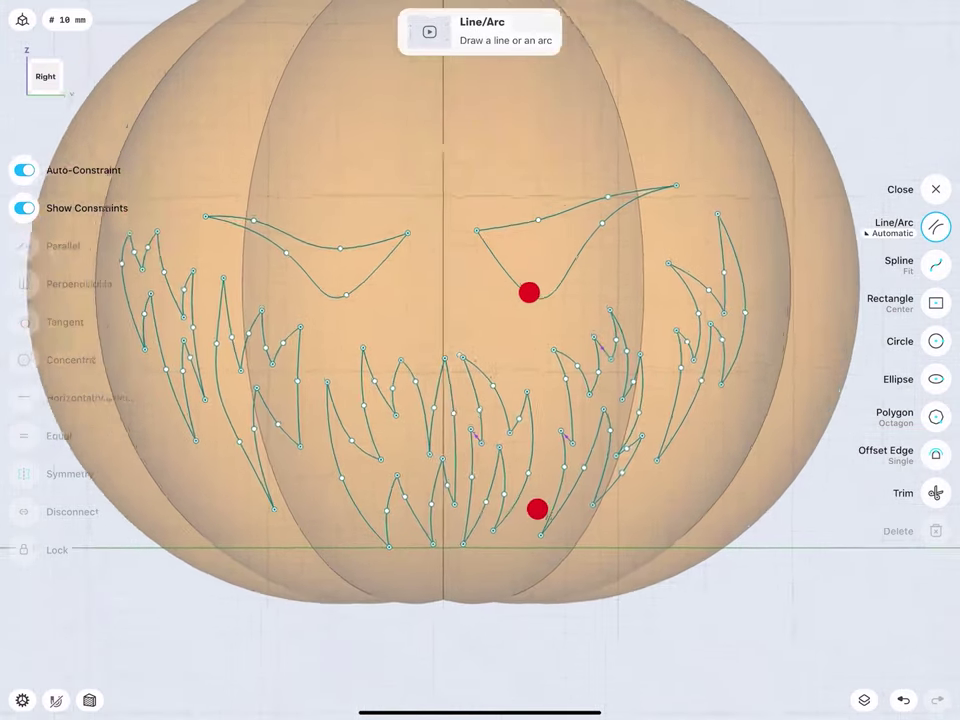
scroll(532, 400, up, 1)
scroll(541, 405, up, 3)
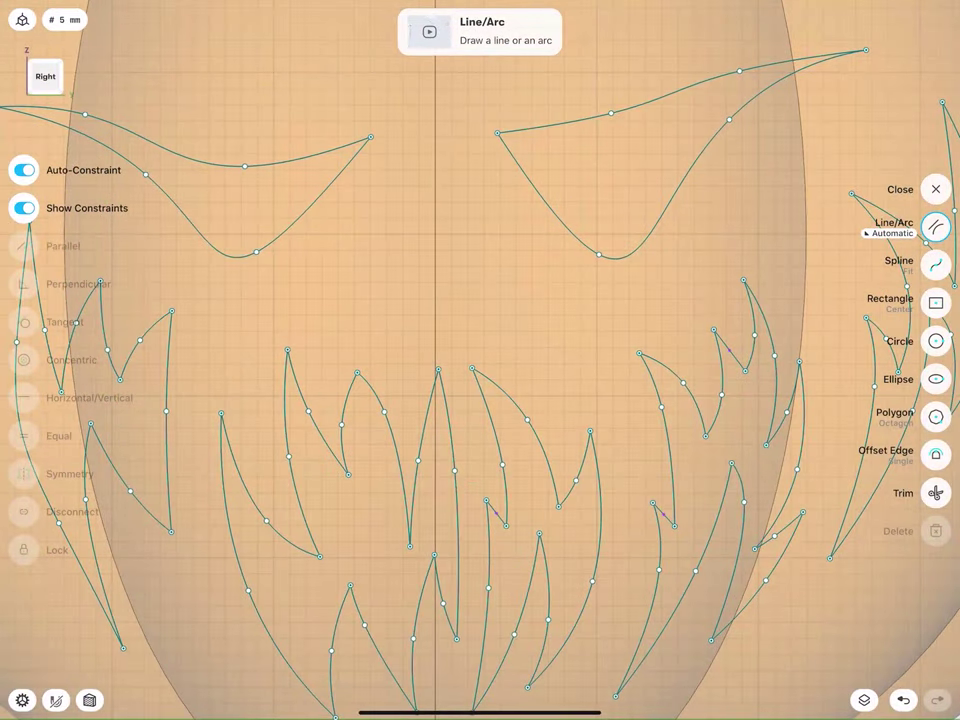
mouse_move(472, 368)
mouse_down()
mouse_move(436, 272)
mouse_move(401, 304)
mouse_move(435, 279)
mouse_move(467, 300)
mouse_move(456, 278)
mouse_move(454, 300)
mouse_move(463, 298)
mouse_up()
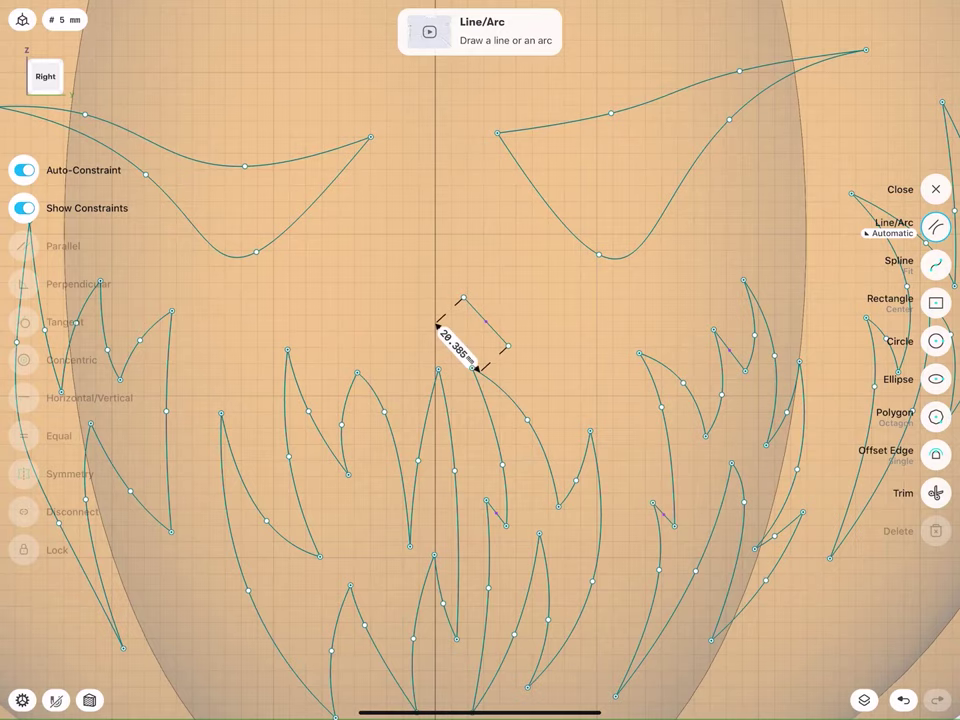
click(936, 264)
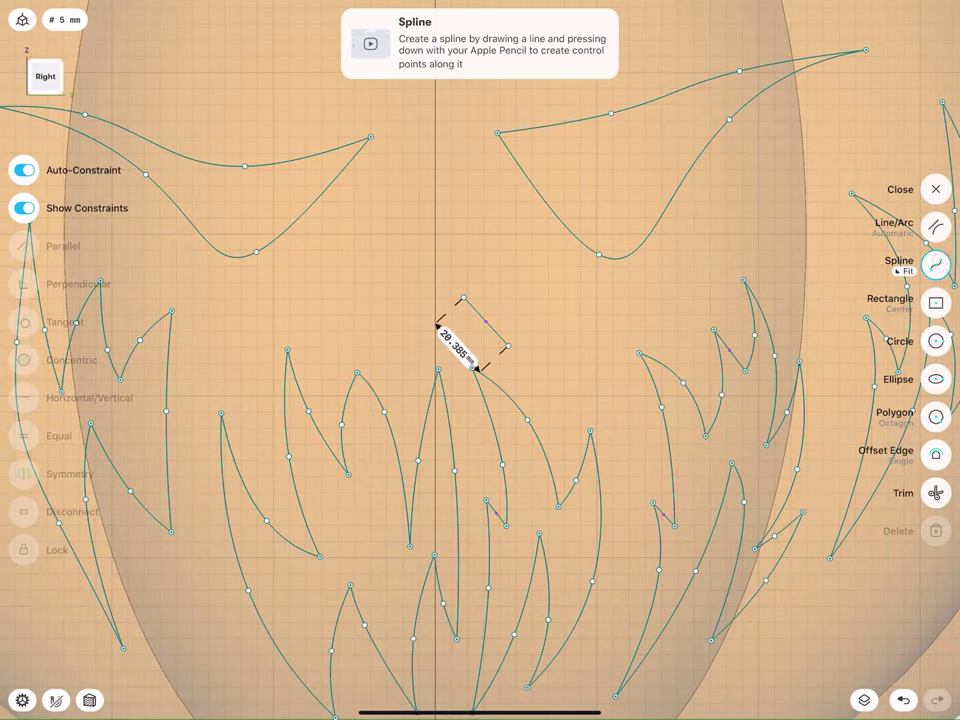
click(905, 698)
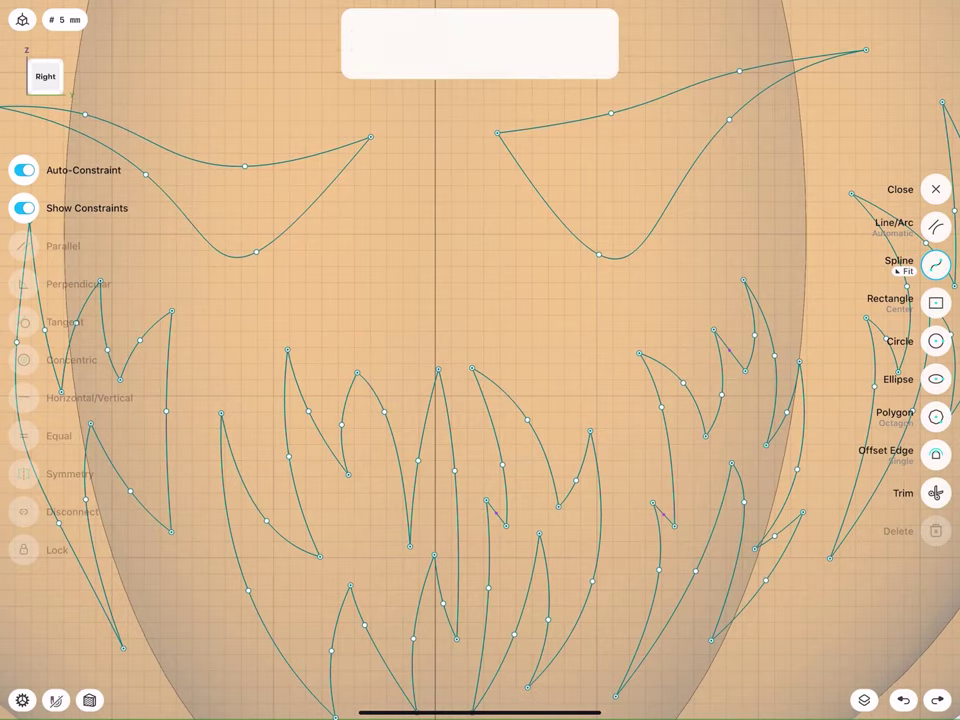
Draw two nose curves at the face centre, join their ends, and view the pumpkins in perspective.
mouse_move(440, 278)
mouse_down()
mouse_move(485, 302)
mouse_move(347, 360)
mouse_move(336, 354)
mouse_up()
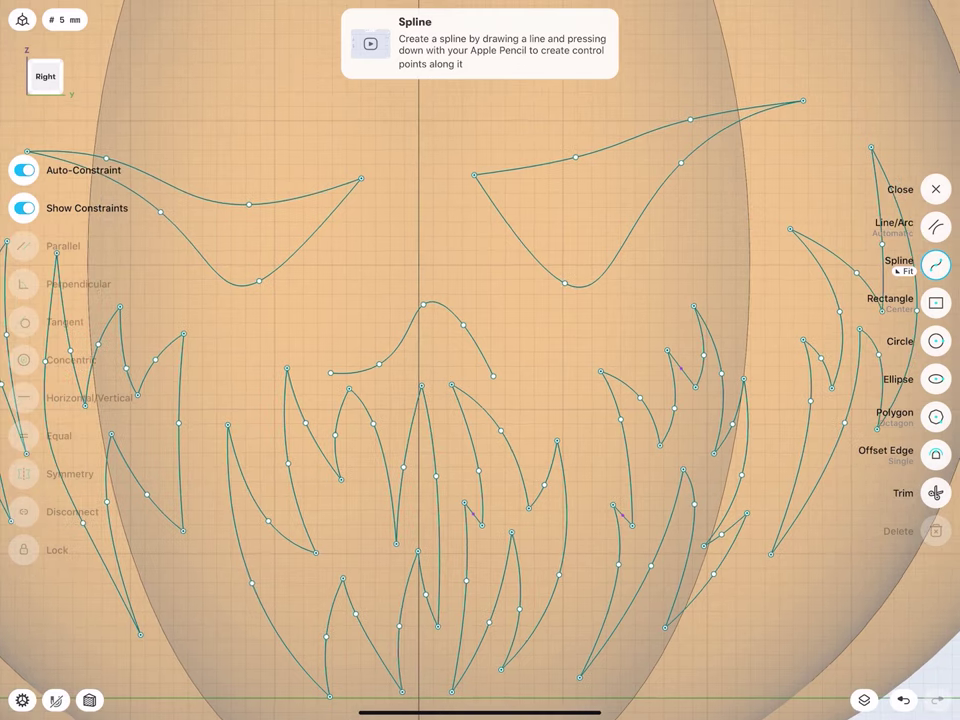
mouse_move(383, 384)
mouse_down()
mouse_move(381, 342)
mouse_move(372, 338)
mouse_up()
click(372, 338)
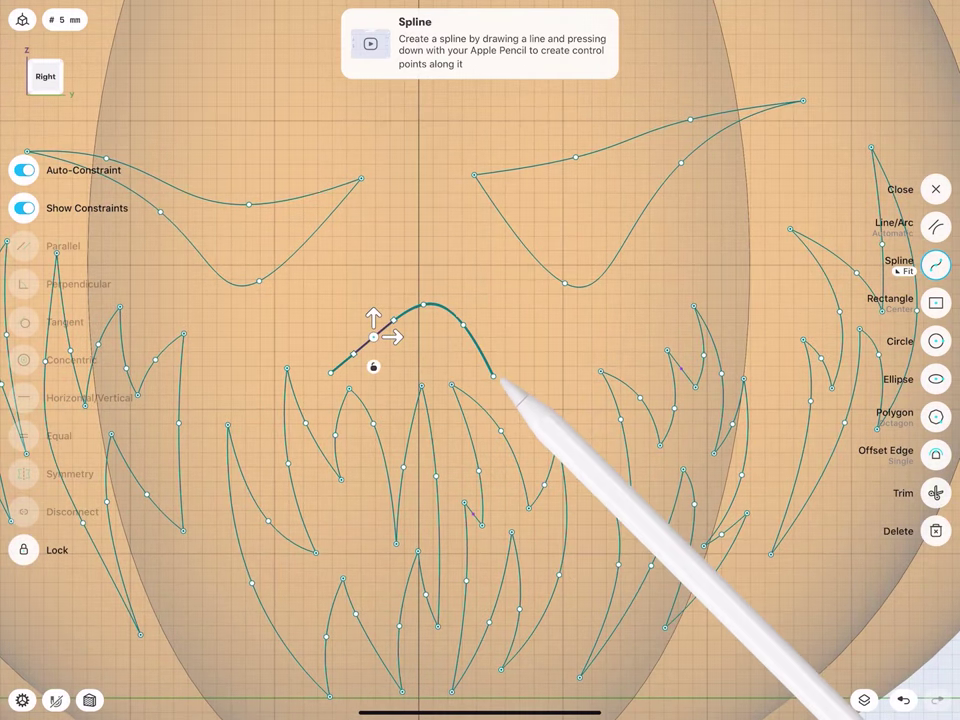
mouse_move(493, 376)
mouse_down()
mouse_move(500, 330)
mouse_move(392, 268)
mouse_move(372, 318)
mouse_move(356, 322)
mouse_move(331, 372)
mouse_up()
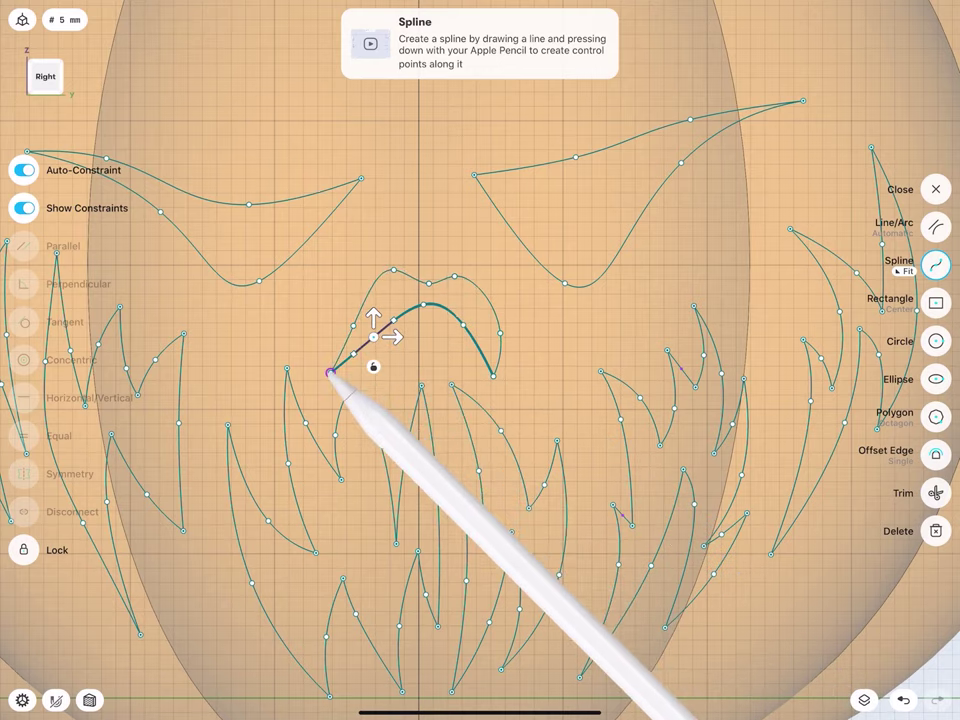
scroll(299, 336, down, 5)
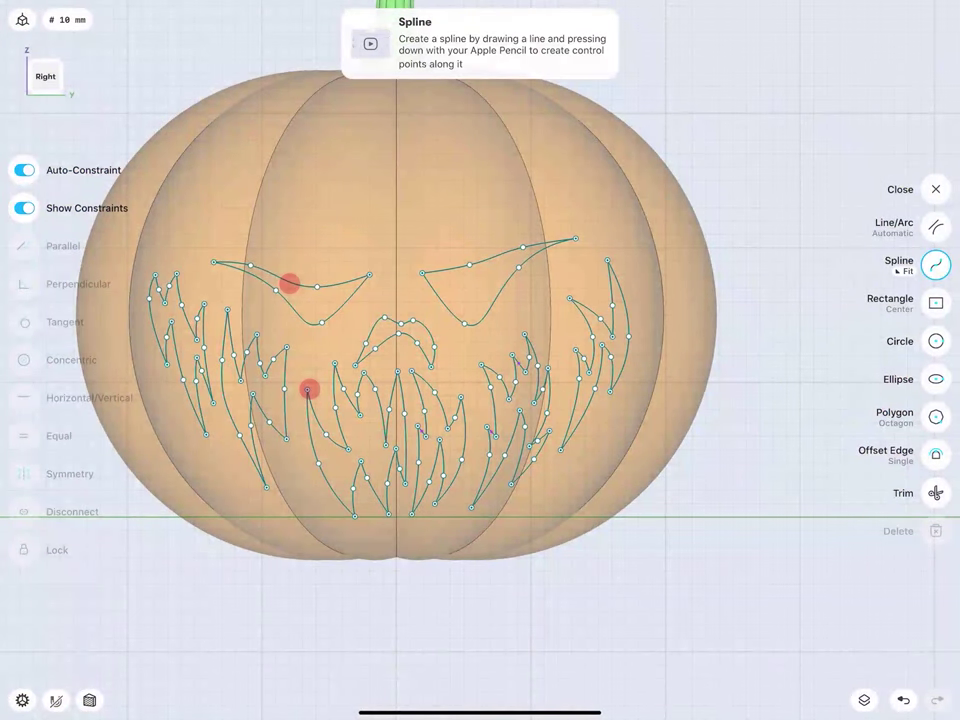
scroll(356, 345, up, 3)
scroll(384, 365, up, 2)
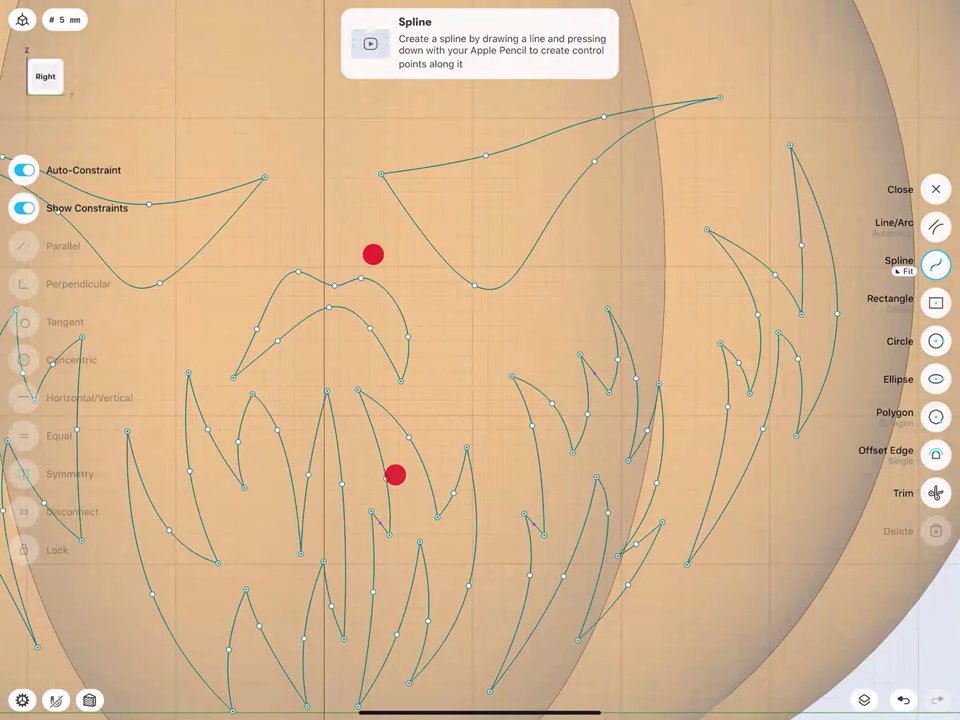
drag(401, 381, 433, 378)
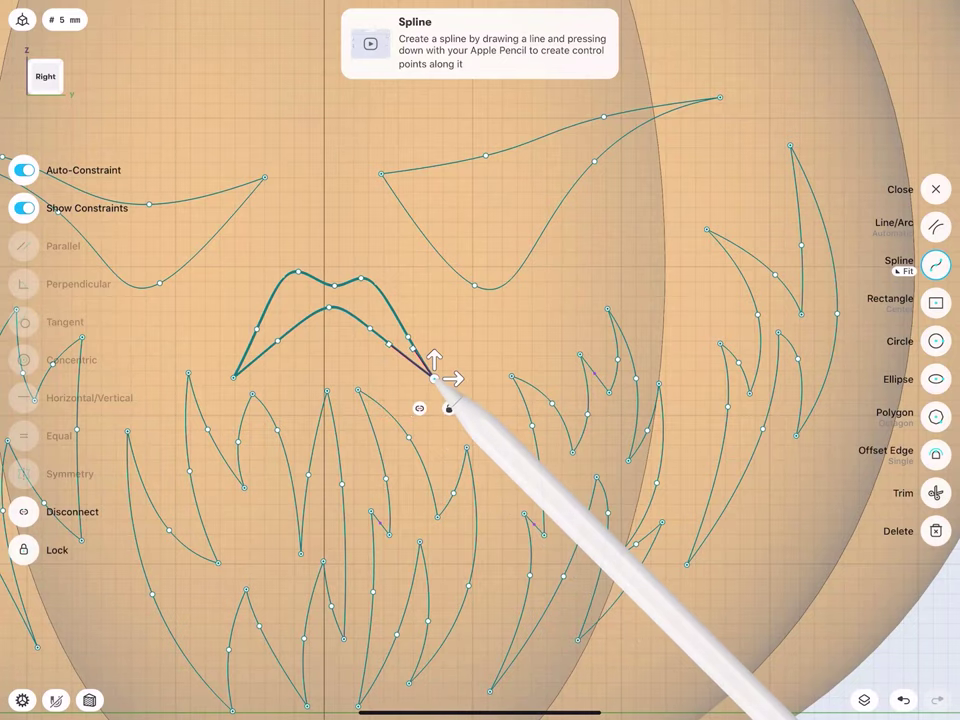
scroll(263, 363, down, 5)
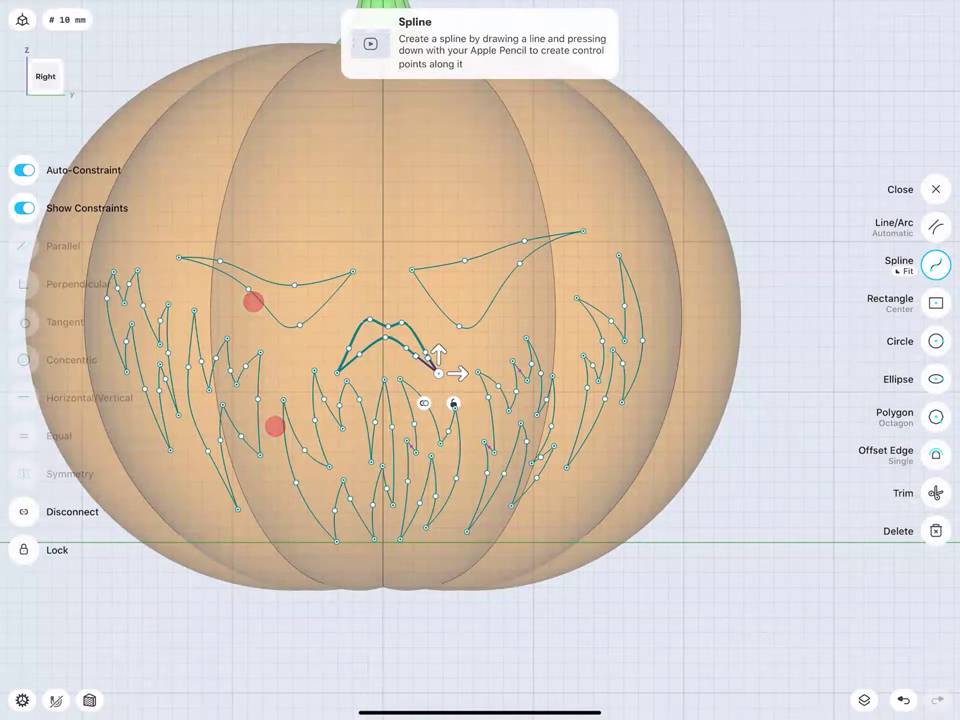
click(210, 678)
scroll(245, 400, down, 3)
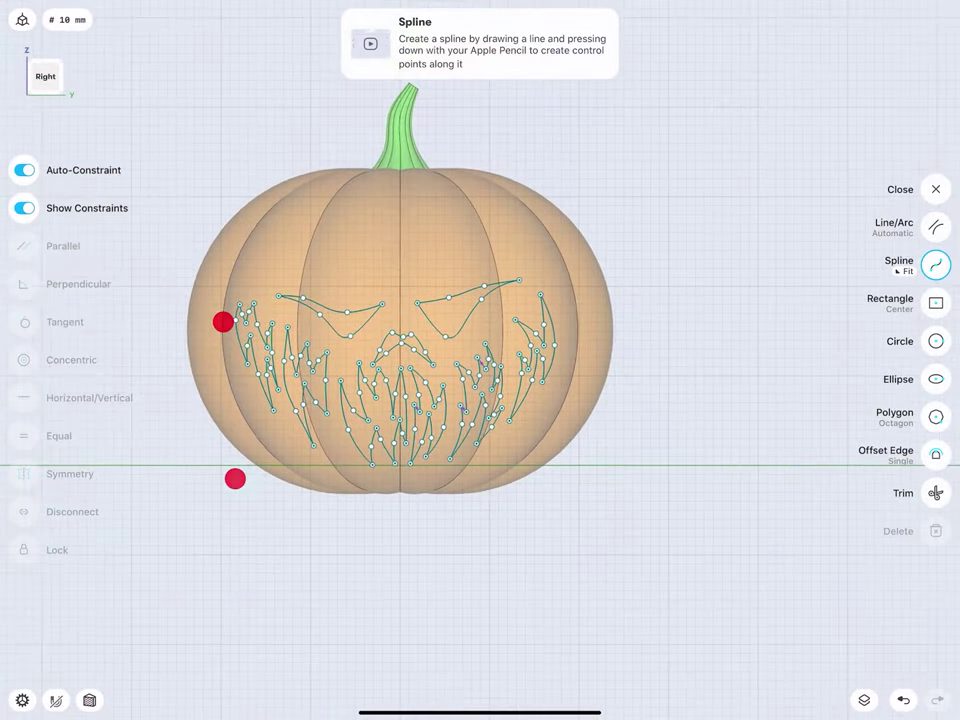
middle_drag(288, 365, 219, 420)
Close the face sketch, orbit to the front, and start a new sketch centred on the plain pumpkin.
scroll(295, 408, up, 3)
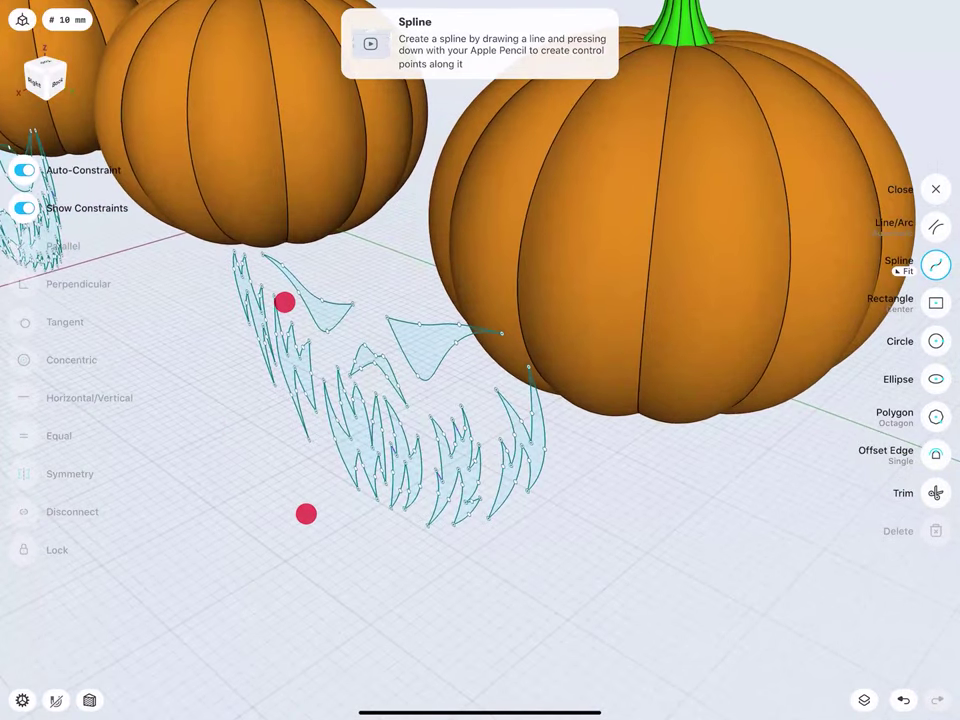
scroll(276, 405, down, 2)
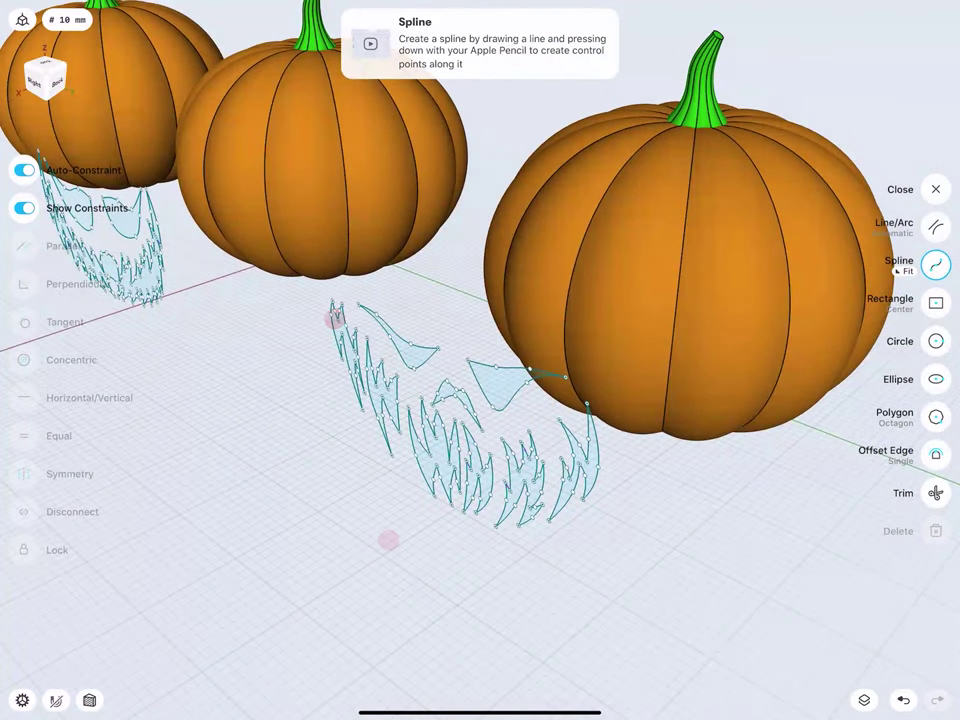
click(936, 189)
drag(46, 78, 60, 66)
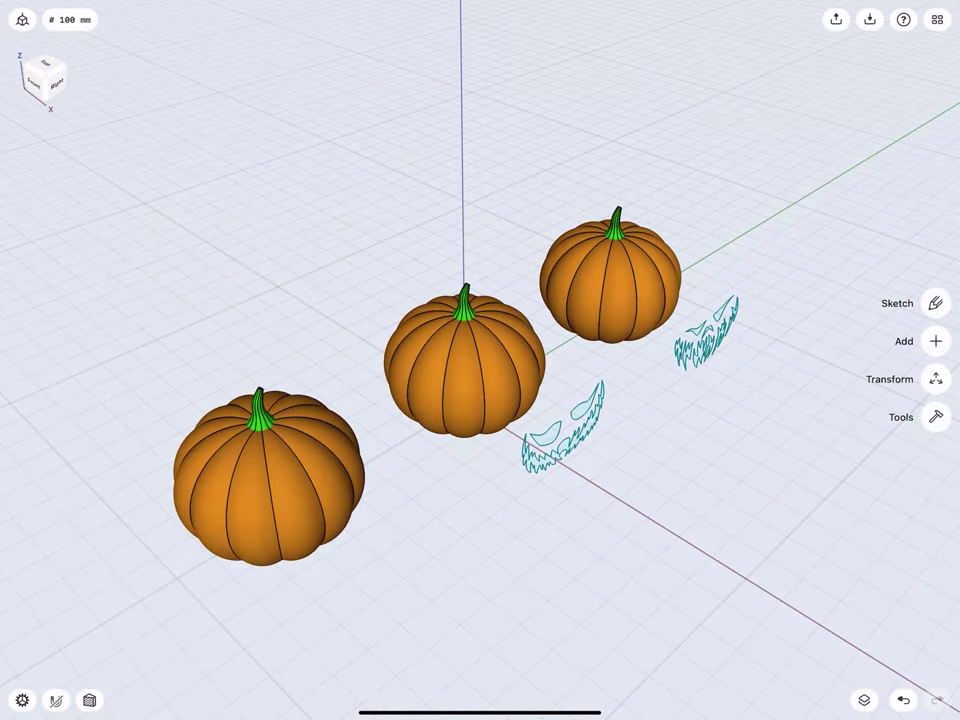
drag(270, 414, 218, 308)
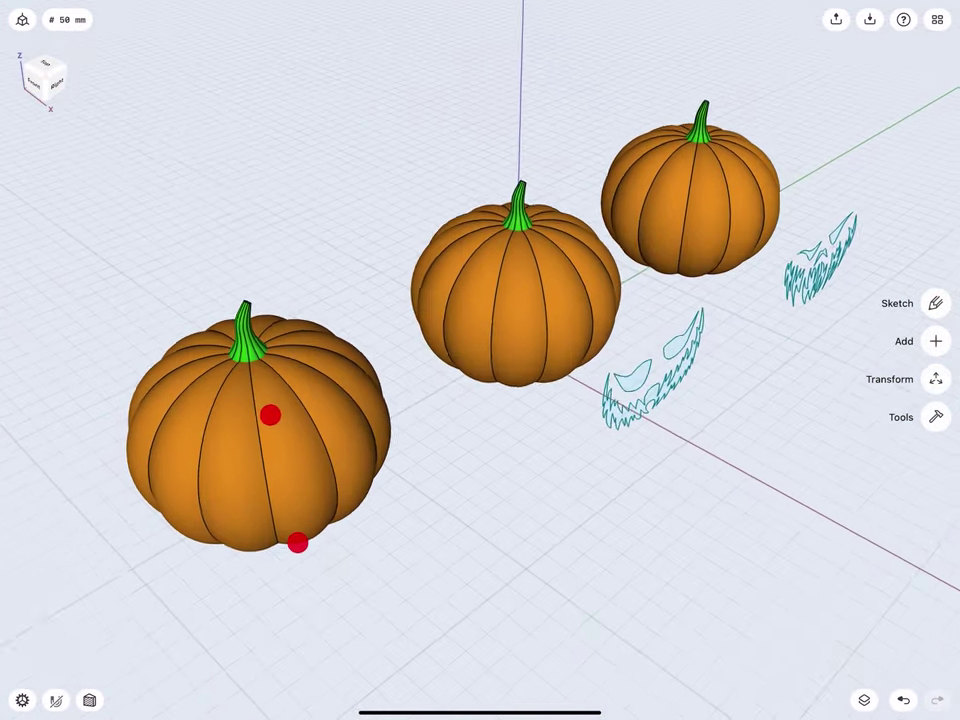
double_click(568, 422)
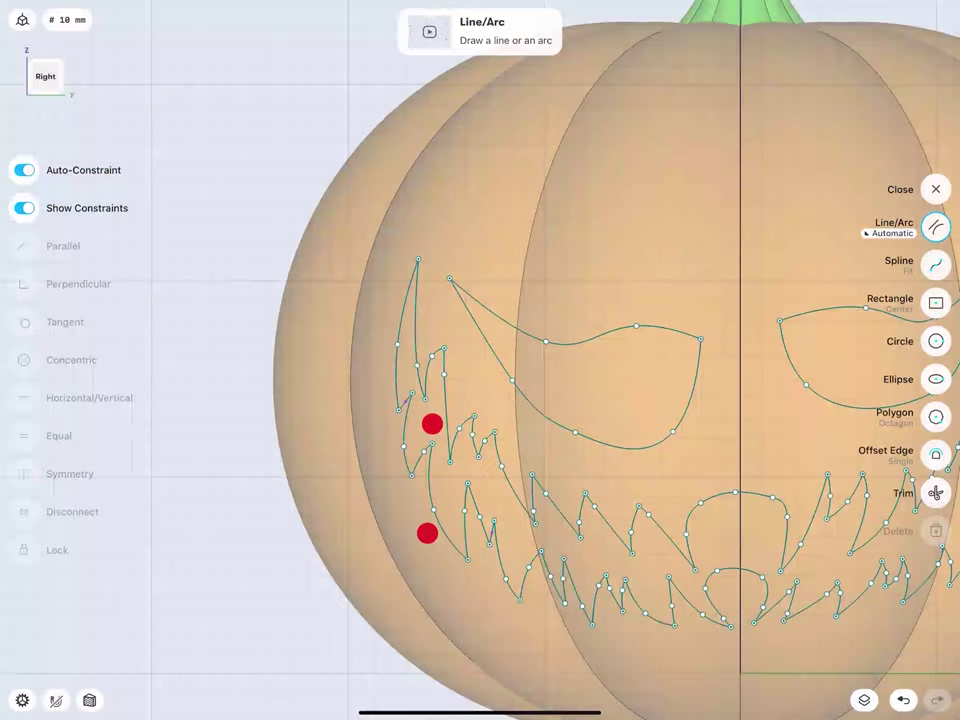
middle_drag(432, 424, 382, 368)
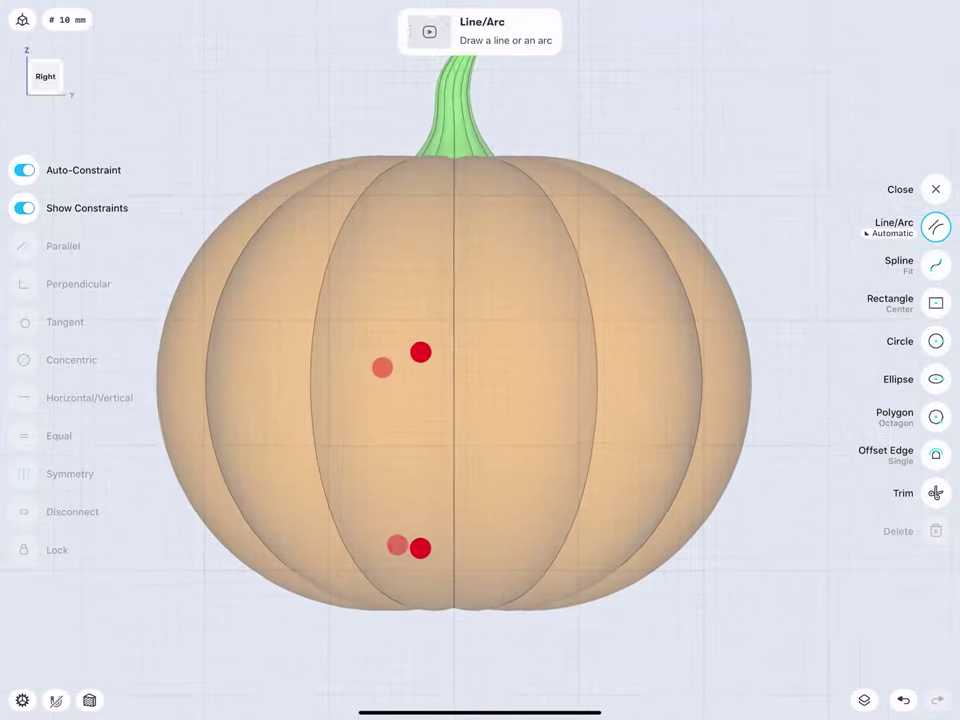
Draw a wide U-shaped smile spline across the pumpkin, lowering its right end to match the left.
scroll(390, 456, up, 5)
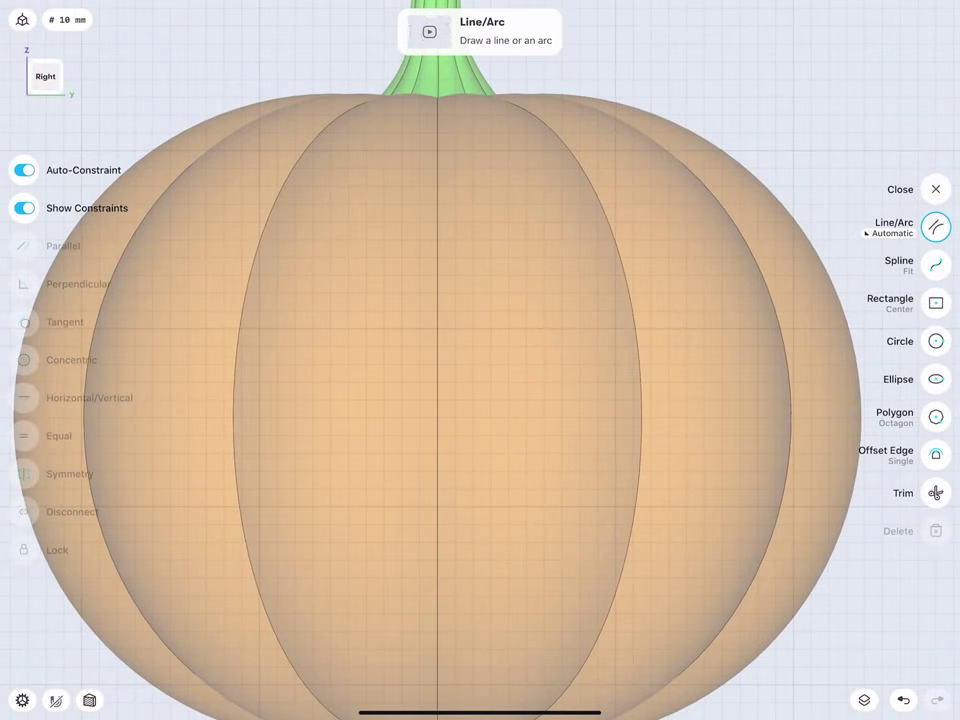
click(936, 262)
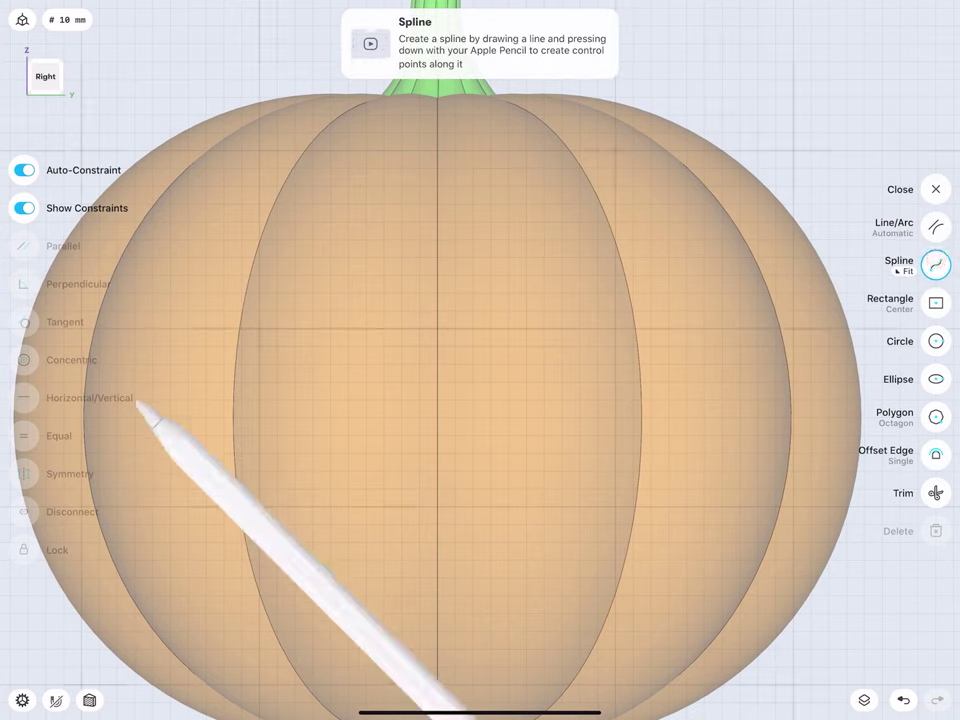
mouse_move(134, 393)
mouse_down()
mouse_move(228, 564)
mouse_move(596, 604)
mouse_move(645, 589)
mouse_move(735, 504)
mouse_move(777, 352)
mouse_move(765, 337)
mouse_move(732, 484)
mouse_move(769, 345)
mouse_up()
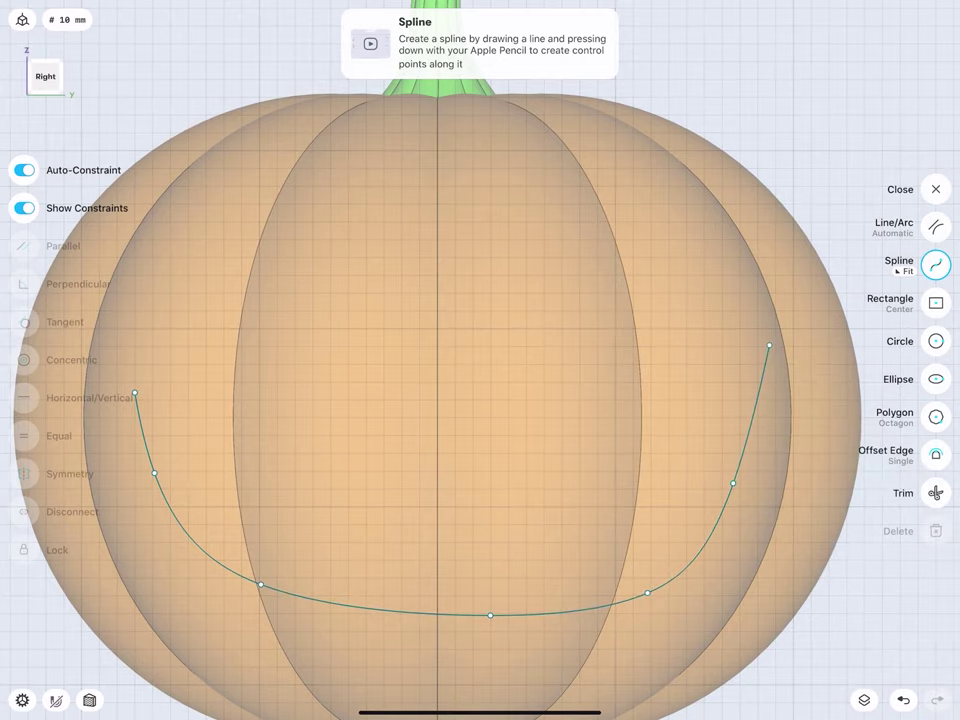
mouse_move(733, 484)
mouse_down()
mouse_move(724, 523)
mouse_move(726, 506)
mouse_up()
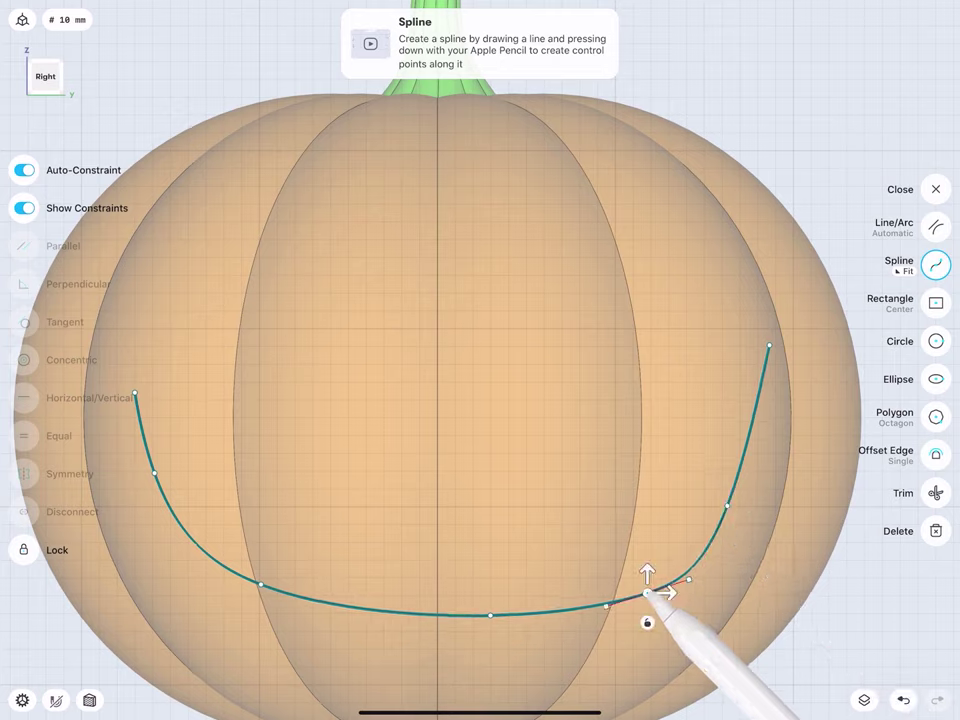
drag(648, 593, 605, 593)
drag(769, 345, 769, 400)
click(769, 400)
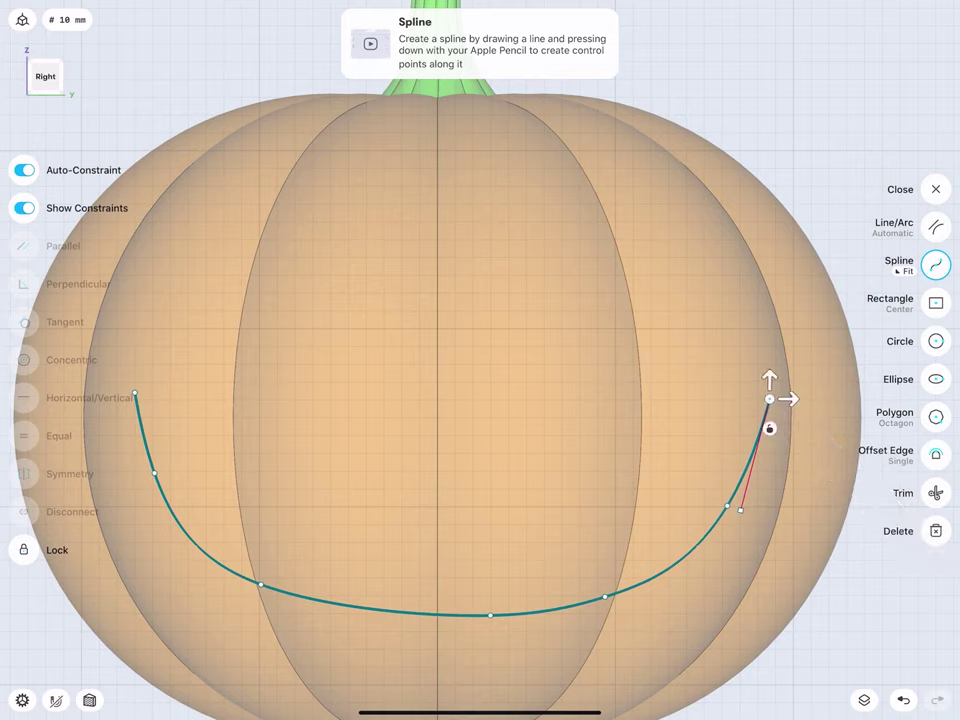
click(214, 415)
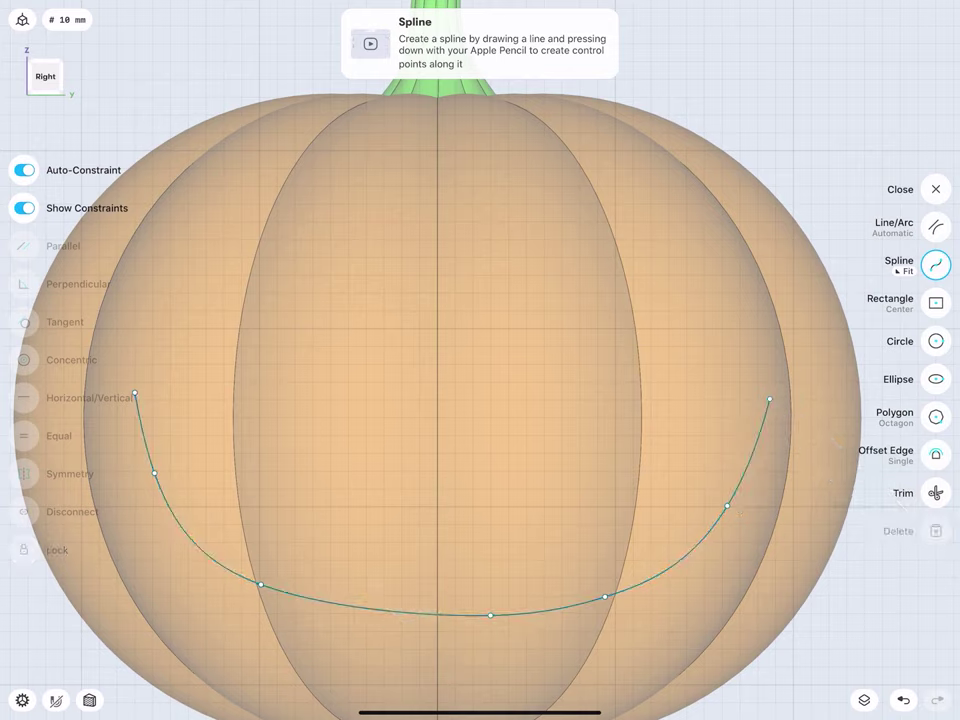
Offset the smile curve by -5 mm to form a parallel second curve, checking both endpoints.
click(190, 535)
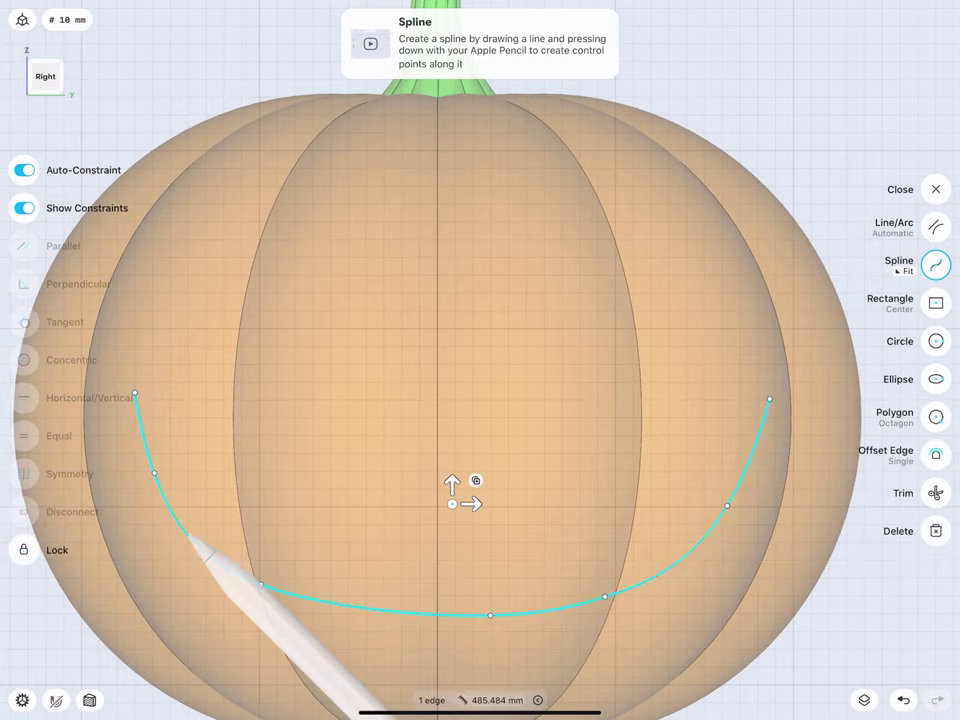
click(935, 455)
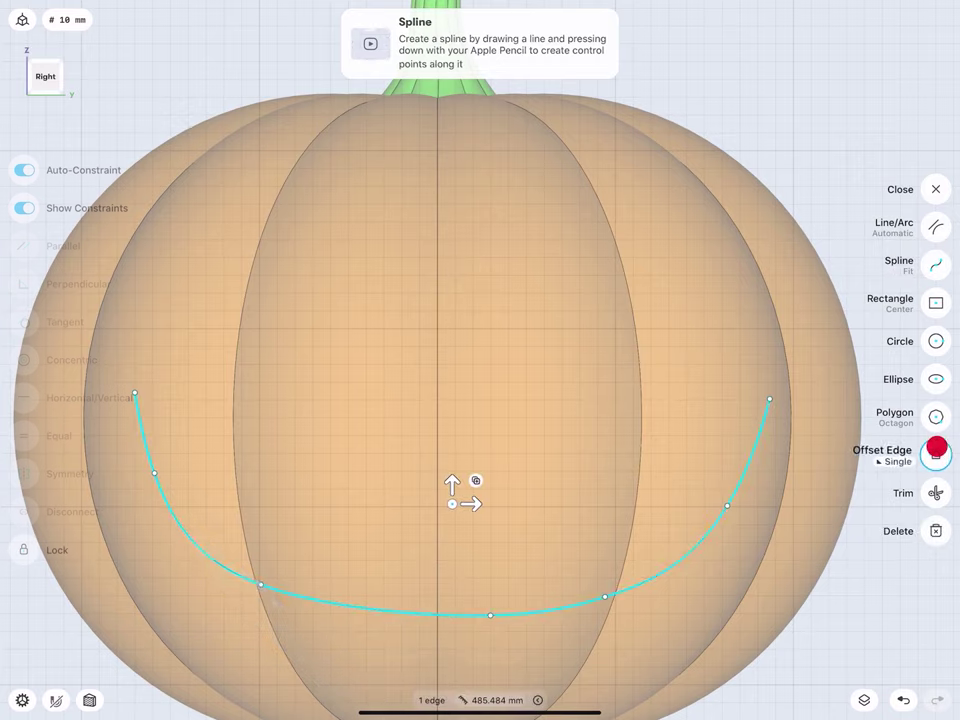
drag(186, 533, 192, 531)
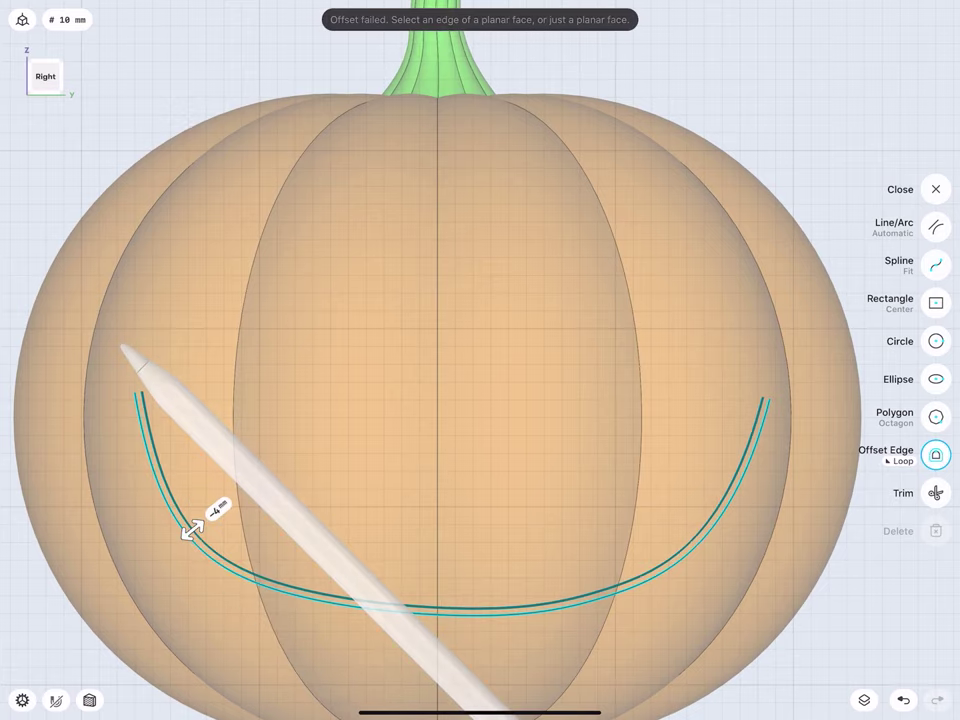
click(490, 612)
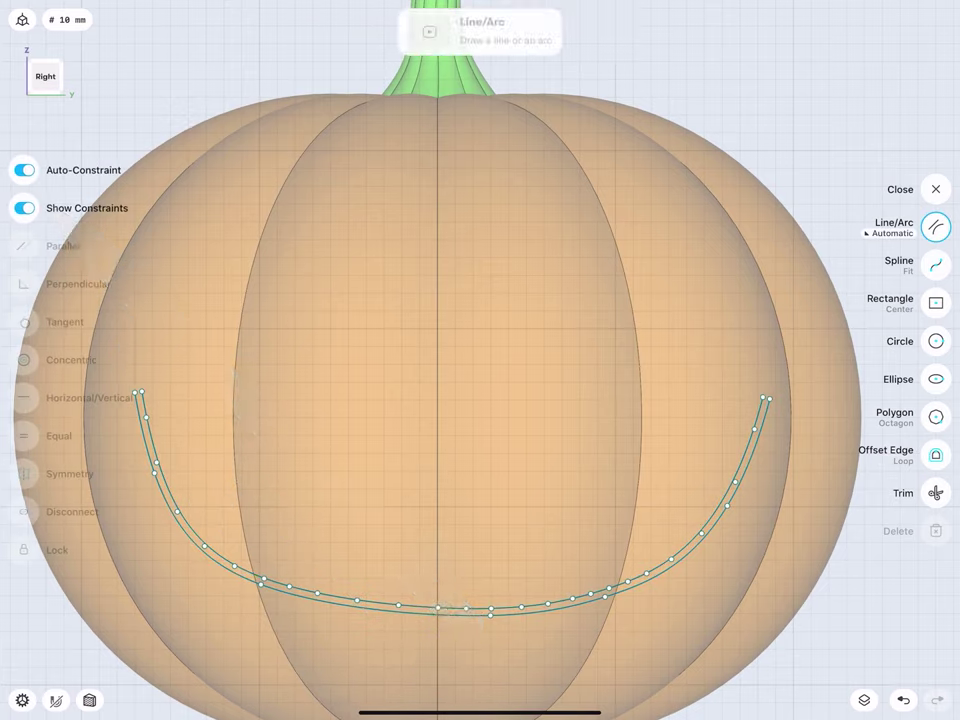
click(142, 392)
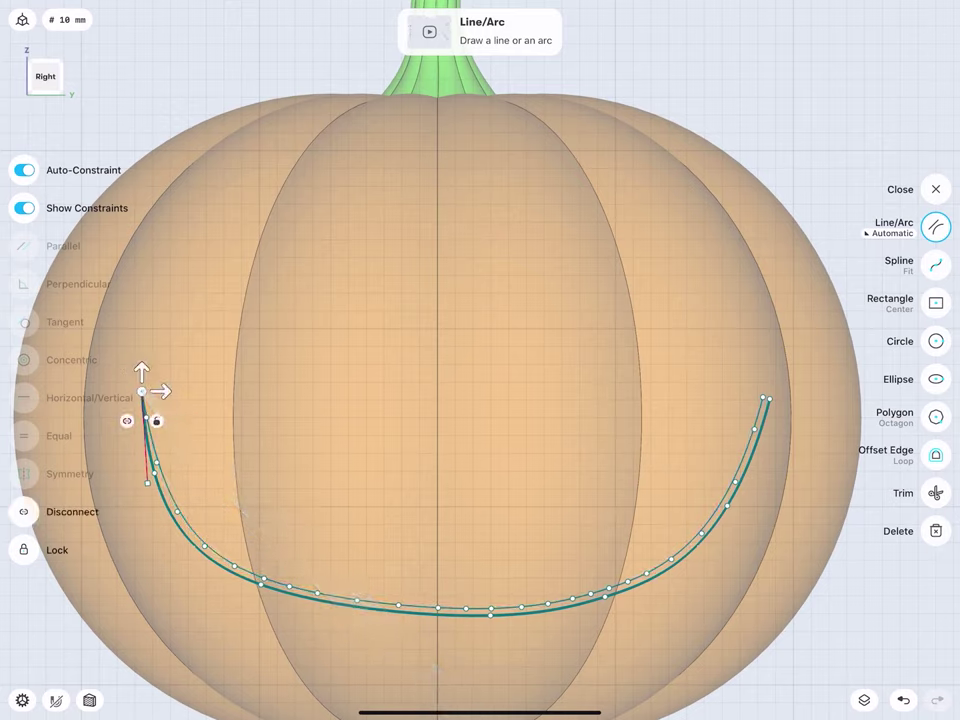
click(763, 398)
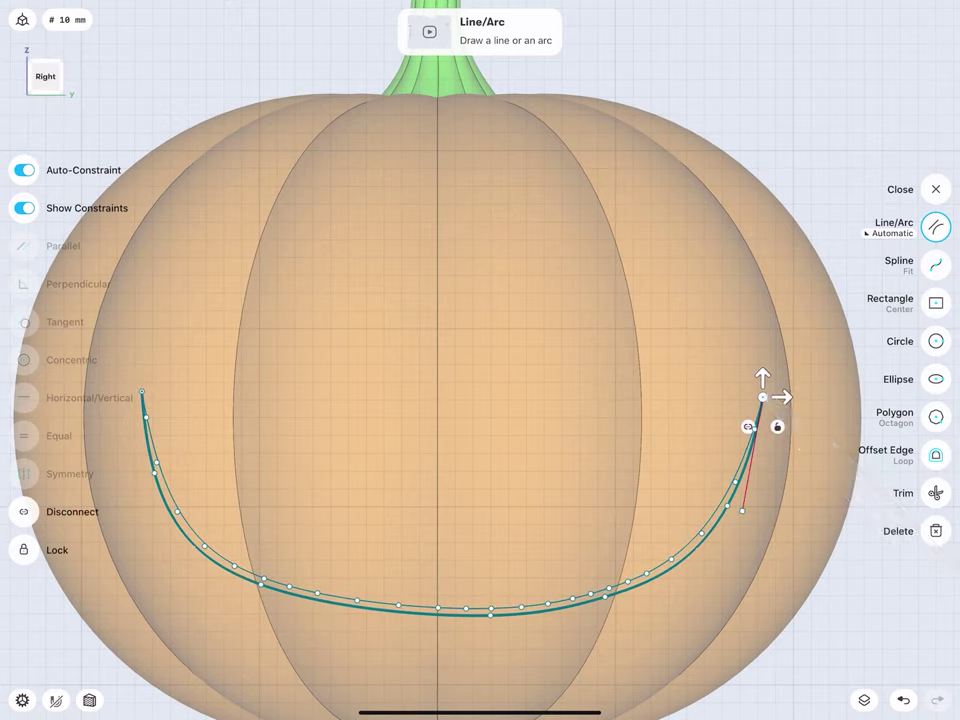
click(125, 140)
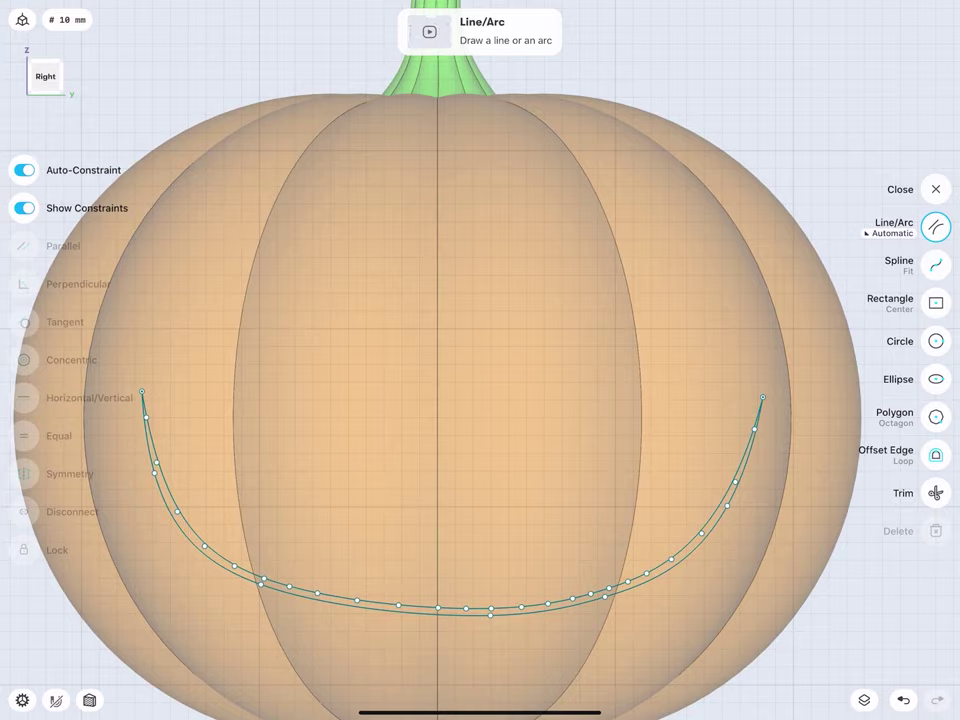
scroll(380, 459, up, 3)
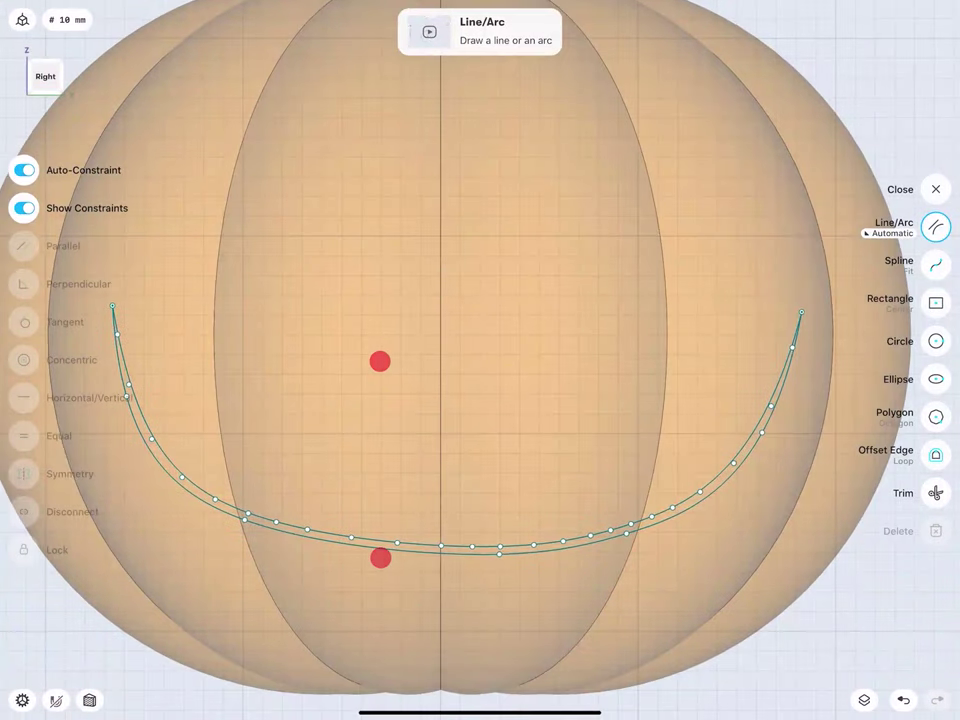
Draw two tilted 13 × 6.5 mm ellipse eyes above the smile.
click(936, 379)
scroll(470, 400, down, 3)
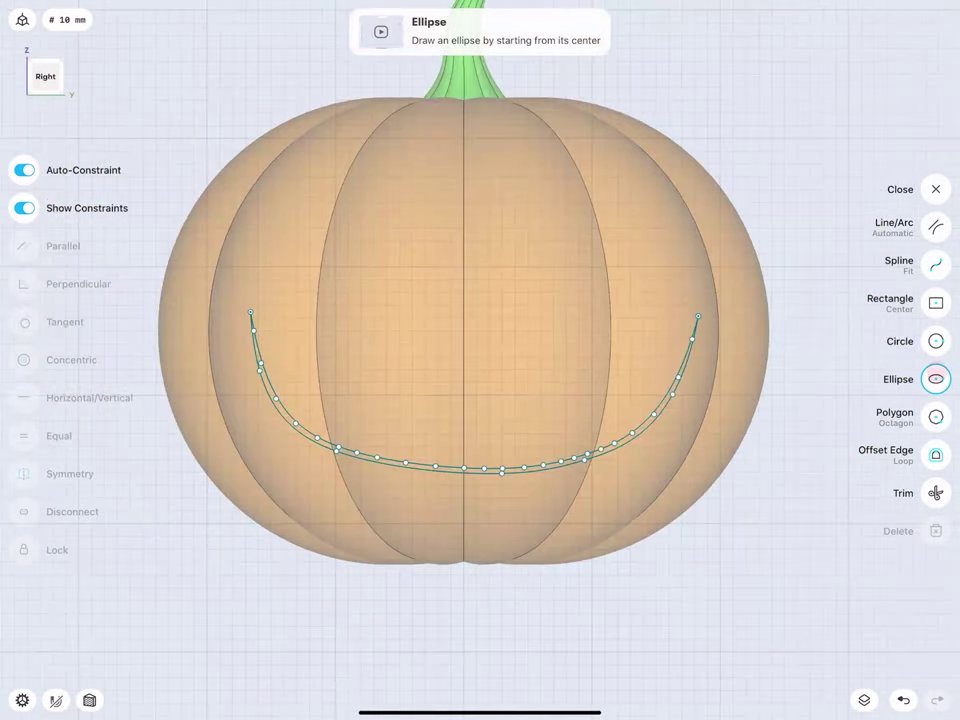
scroll(341, 391, up, 3)
scroll(373, 418, up, 2)
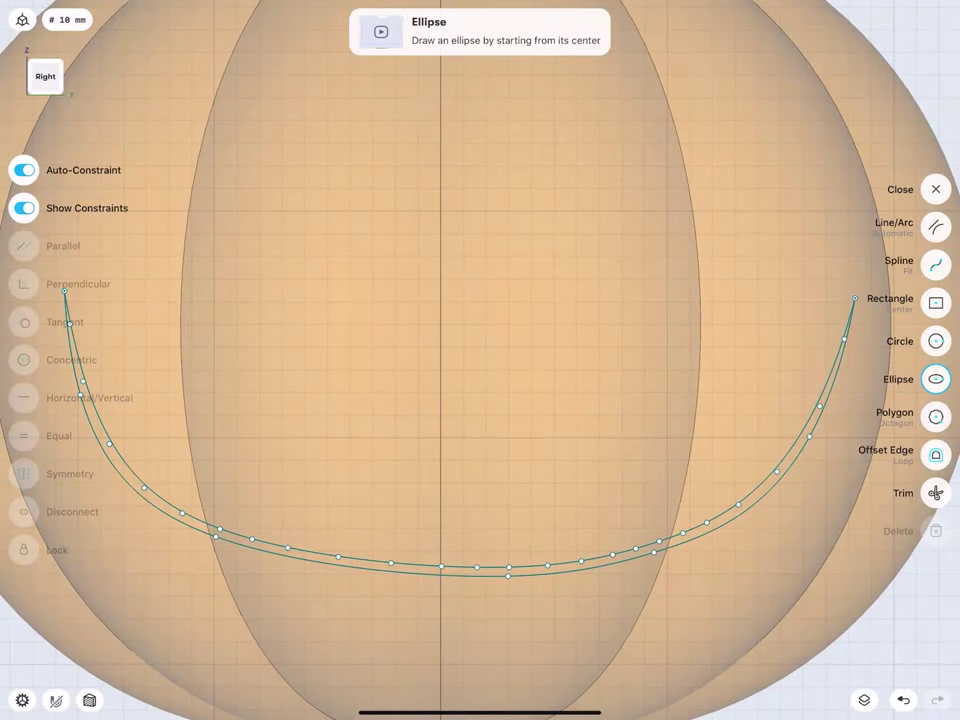
drag(370, 346, 383, 323)
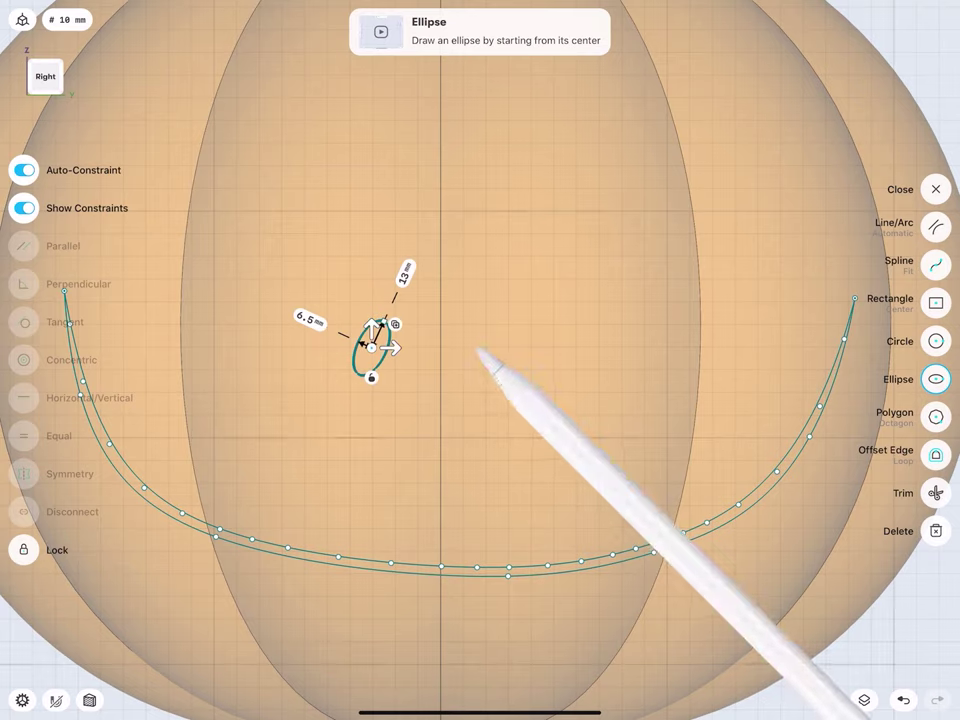
mouse_move(480, 349)
mouse_down()
mouse_move(470, 358)
mouse_move(465, 330)
mouse_move(502, 349)
mouse_move(487, 344)
mouse_up()
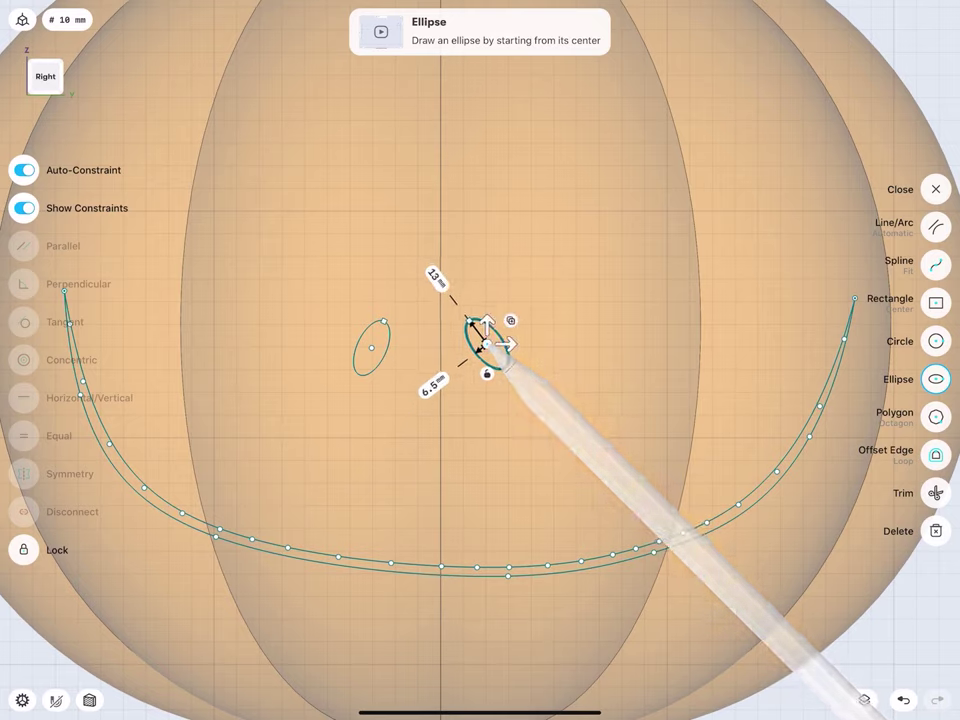
Nudge the left eye toward the centre and the right eye slightly down-left, then recentre on the smile.
click(372, 348)
drag(372, 348, 402, 345)
click(488, 344)
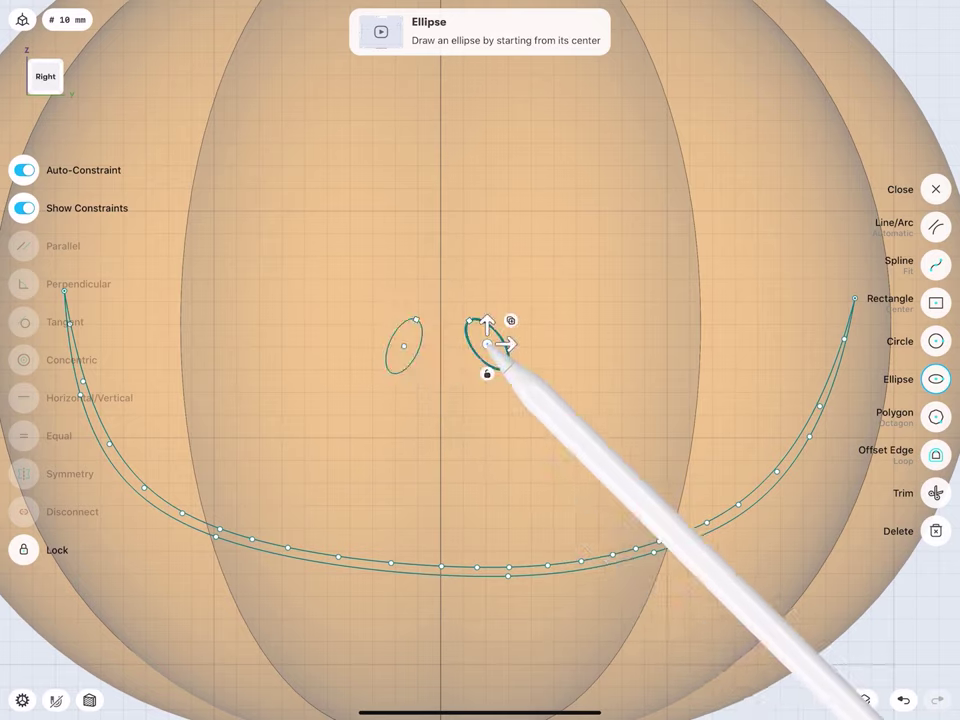
drag(488, 344, 483, 350)
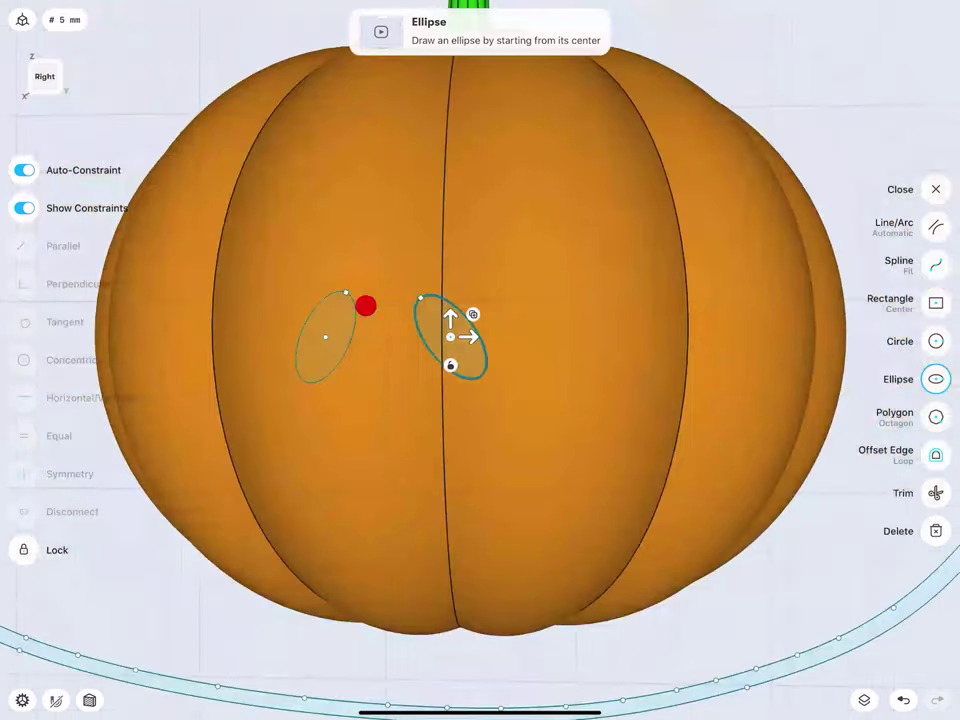
drag(364, 304, 307, 251)
click(274, 372)
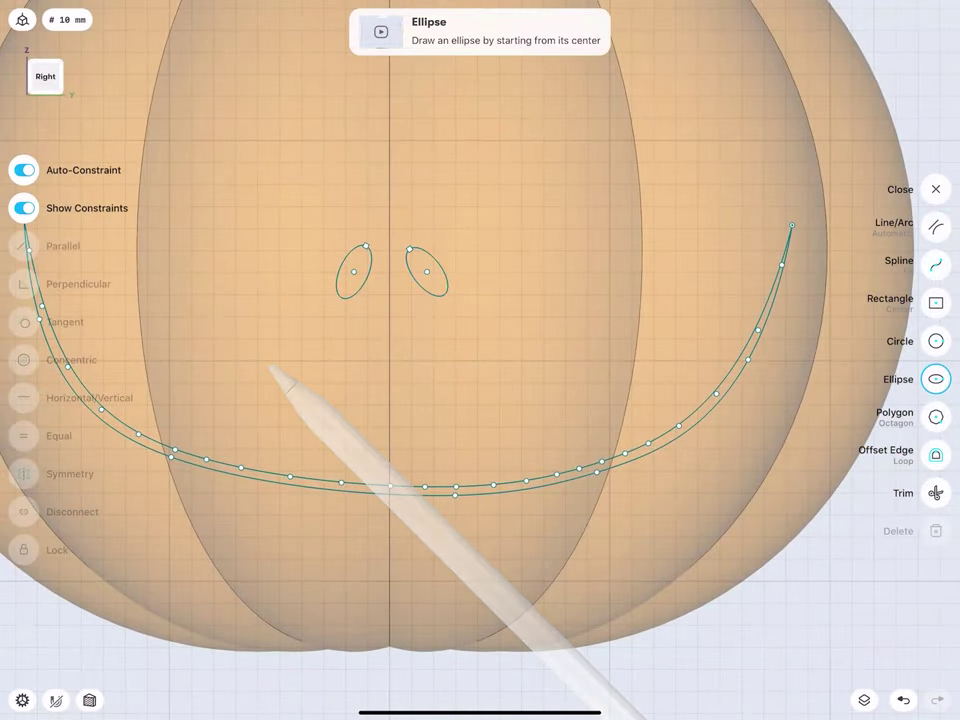
scroll(303, 435, up, 2)
drag(303, 435, 401, 330)
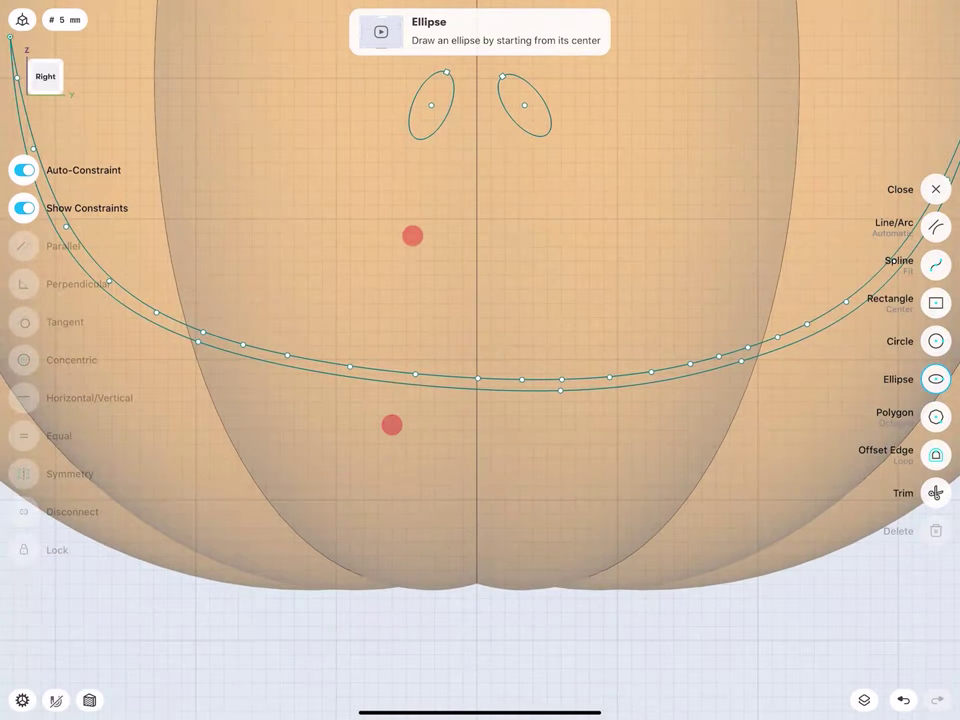
Draw five thin three-point rectangle stitches across the smile band, the first 5 mm wide.
click(896, 298)
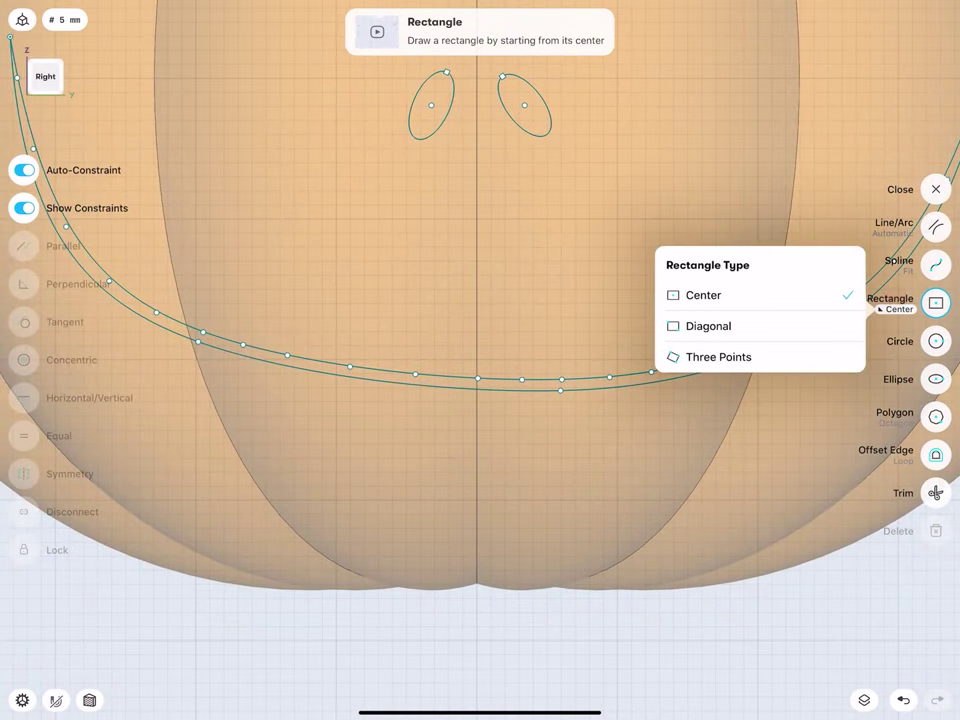
click(756, 355)
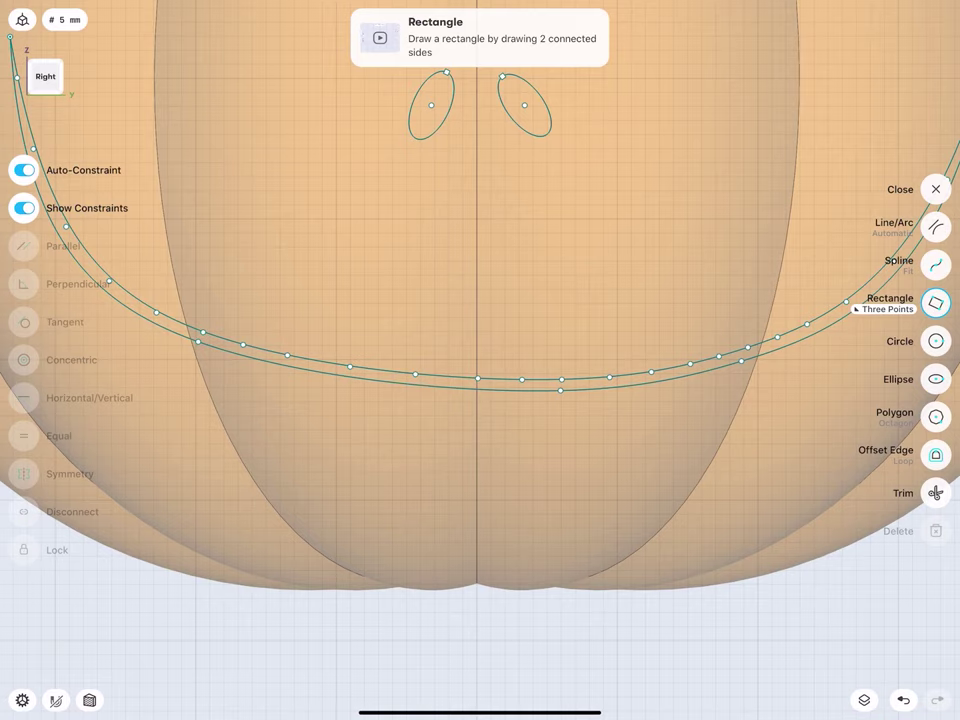
drag(416, 424, 430, 328)
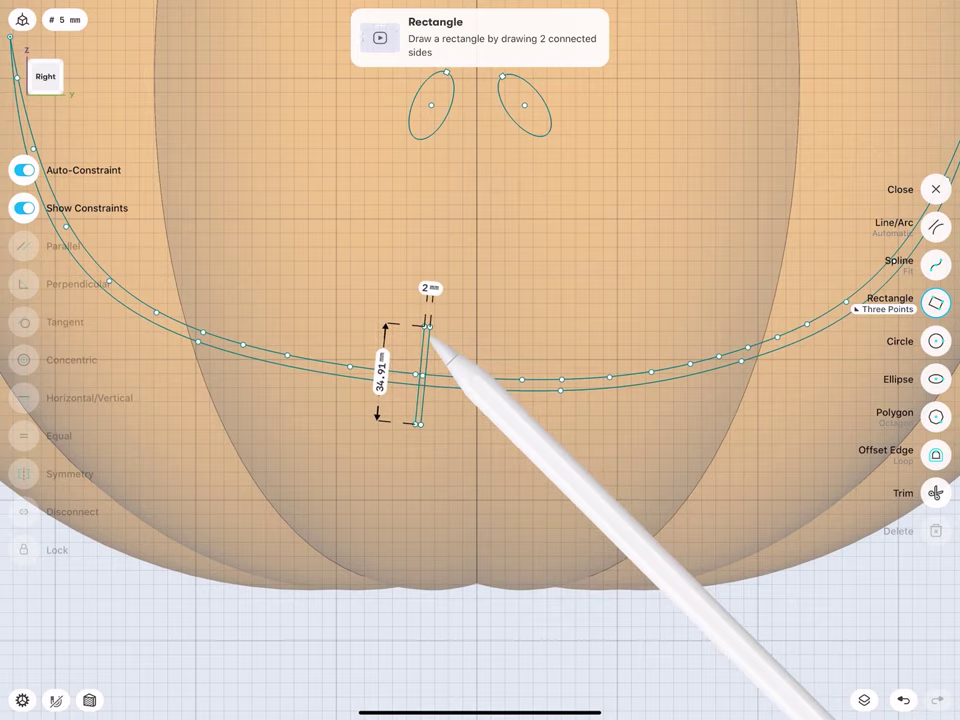
click(437, 327)
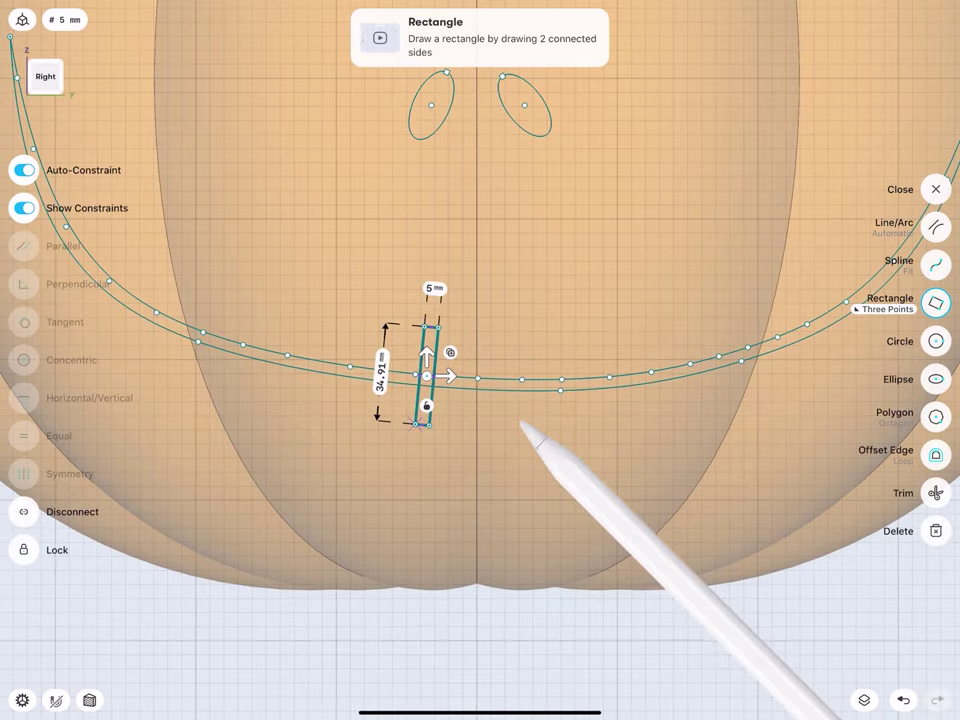
mouse_move(519, 421)
mouse_down()
mouse_move(503, 330)
mouse_move(521, 330)
mouse_up()
middle_drag(536, 387, 418, 392)
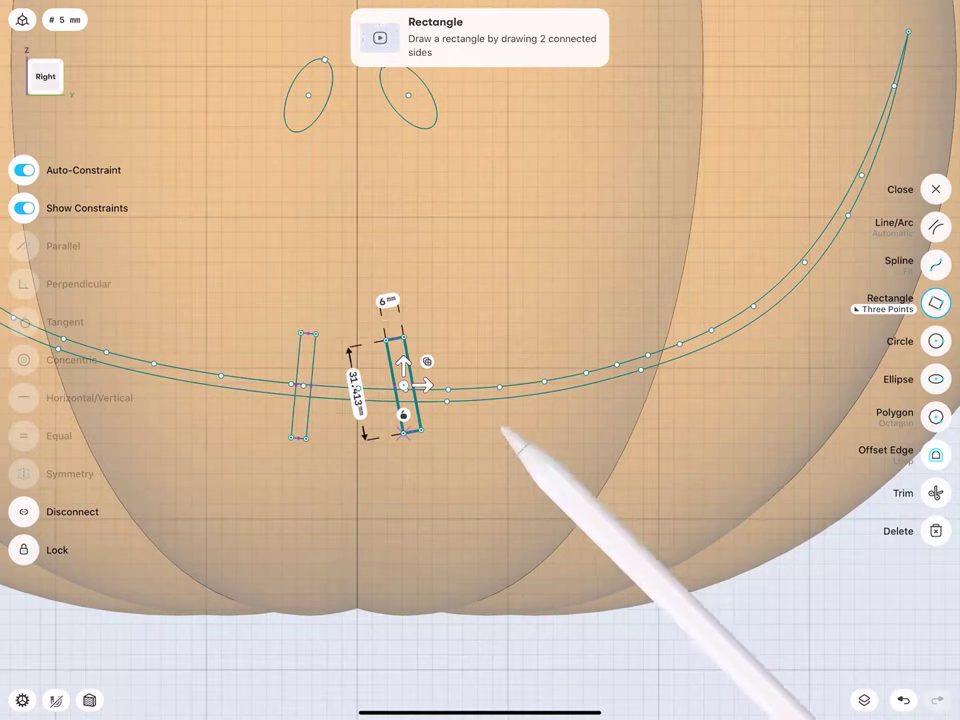
mouse_move(481, 428)
mouse_down()
mouse_move(505, 430)
mouse_move(482, 335)
mouse_up()
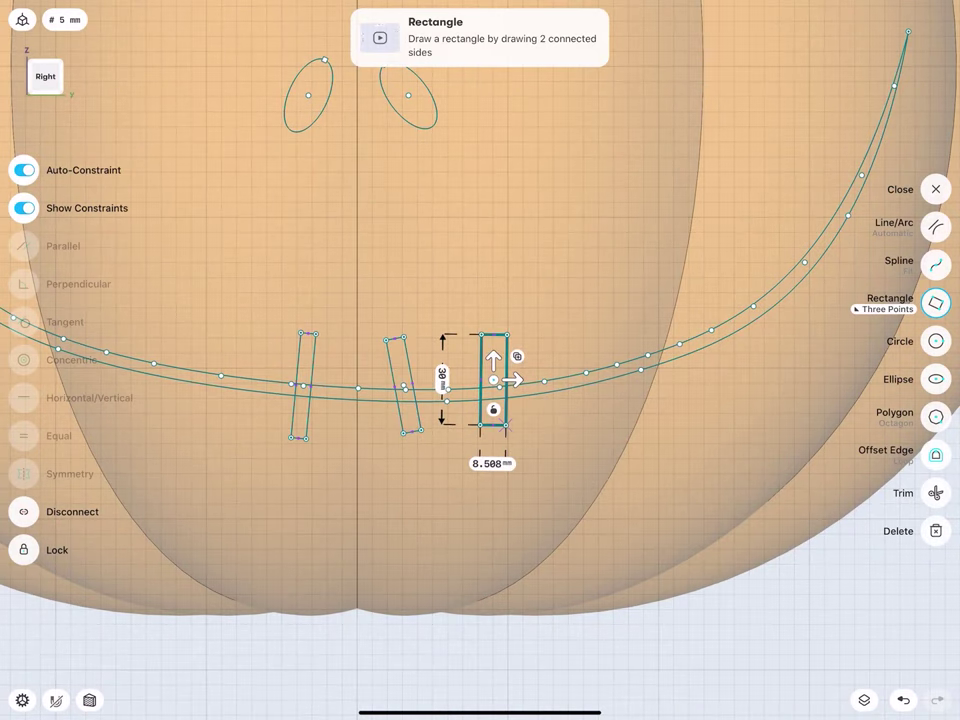
mouse_move(577, 415)
mouse_down()
mouse_move(557, 323)
mouse_move(555, 336)
mouse_move(569, 334)
mouse_up()
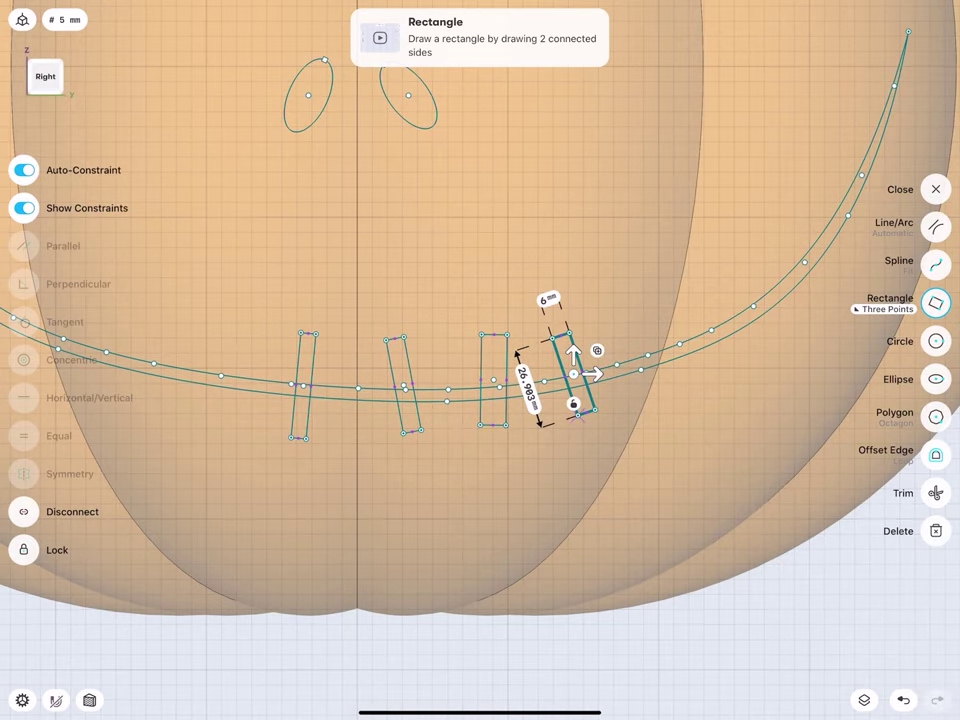
mouse_move(658, 401)
mouse_down()
mouse_move(632, 322)
mouse_move(652, 320)
mouse_up()
Add four more stitches along the rising right end of the smile, then zoom out.
scroll(592, 377, right, 1)
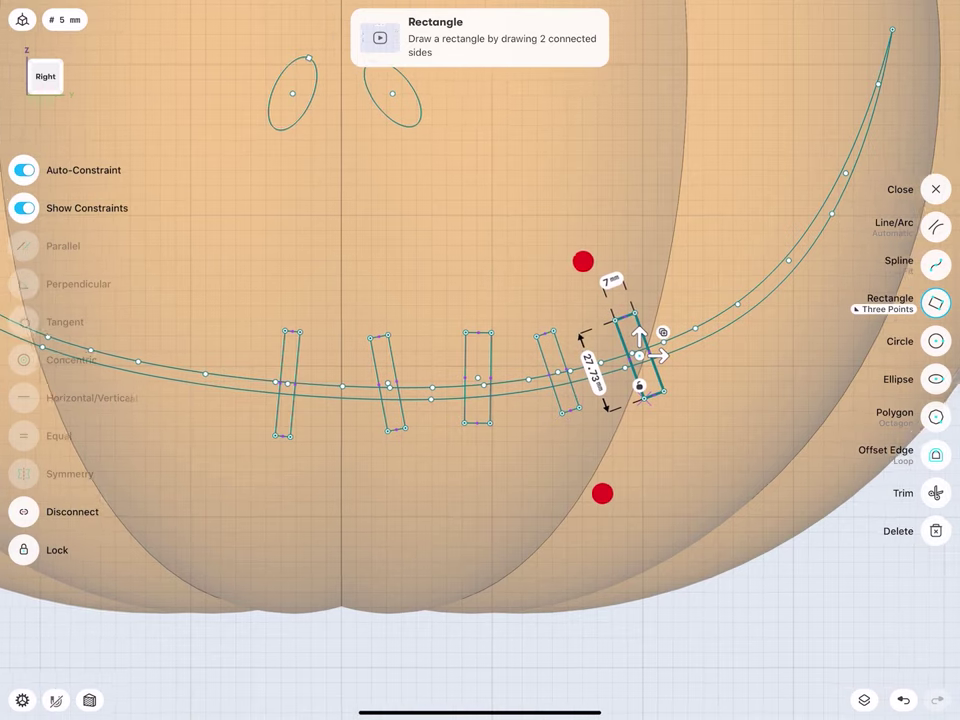
scroll(592, 377, right, 4)
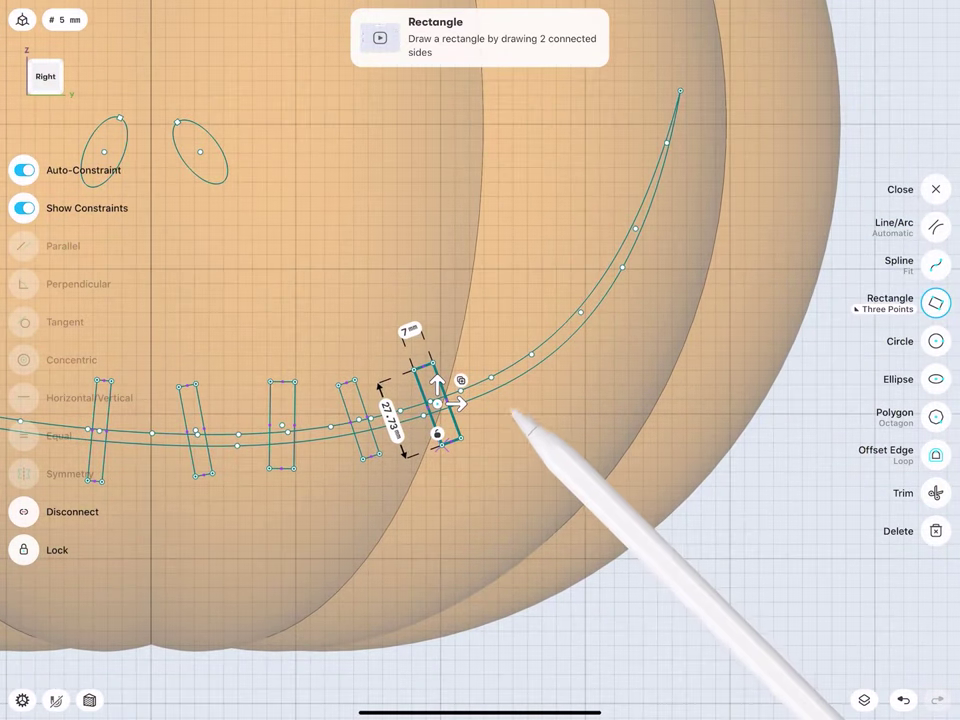
mouse_move(512, 412)
mouse_down()
mouse_move(478, 348)
mouse_move(493, 338)
mouse_up()
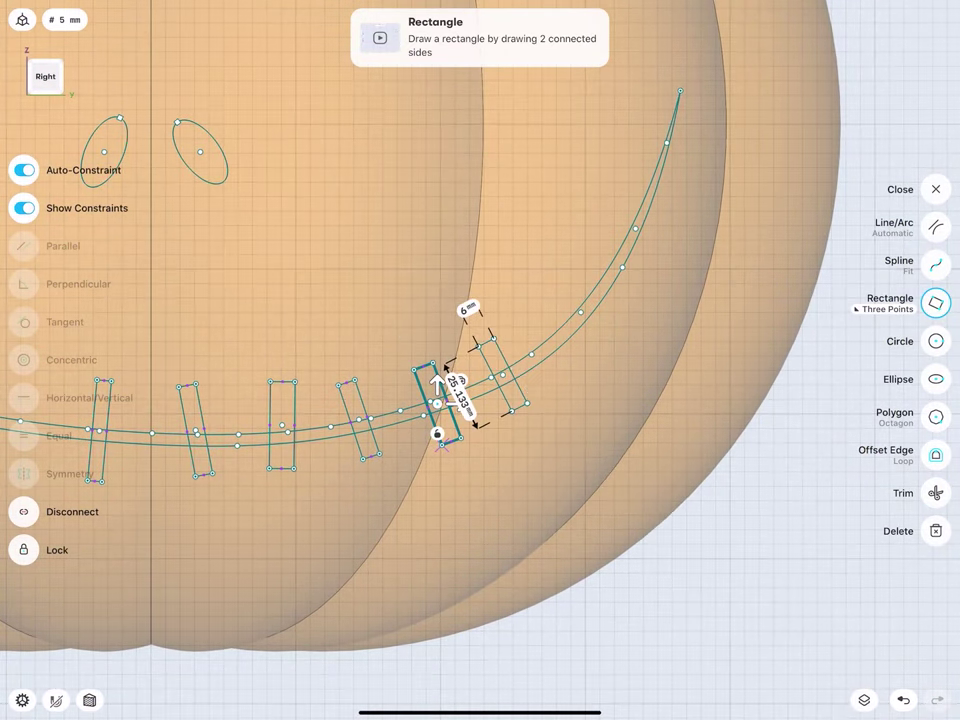
mouse_move(574, 364)
mouse_down()
mouse_move(540, 316)
mouse_move(551, 306)
mouse_up()
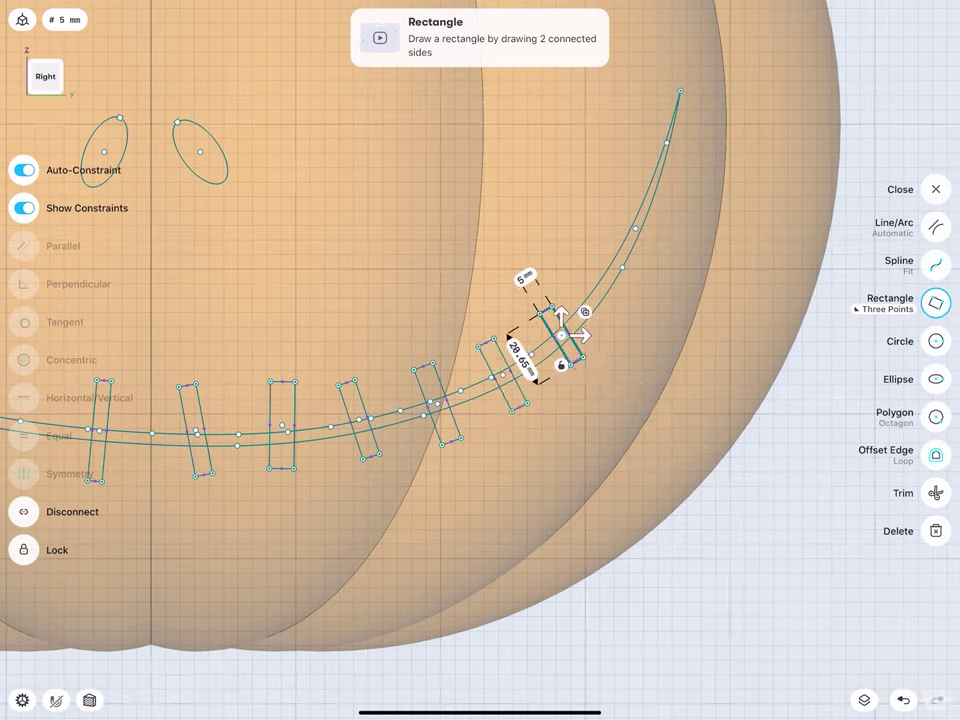
mouse_move(589, 272)
mouse_down()
mouse_move(578, 264)
mouse_move(590, 250)
mouse_up()
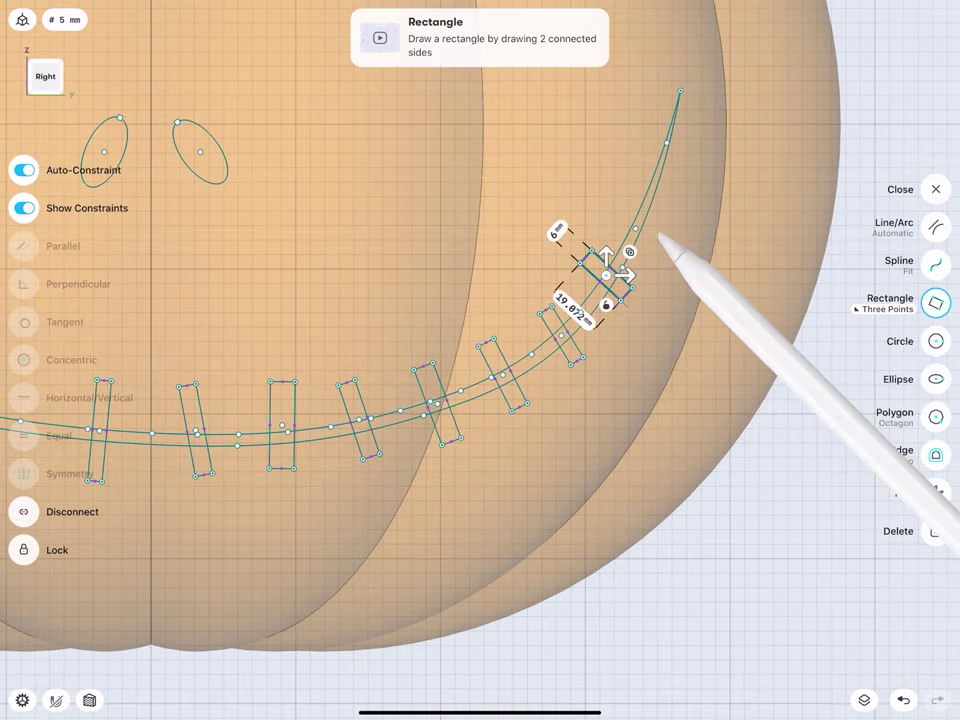
drag(636, 214, 630, 186)
scroll(444, 392, down, 5)
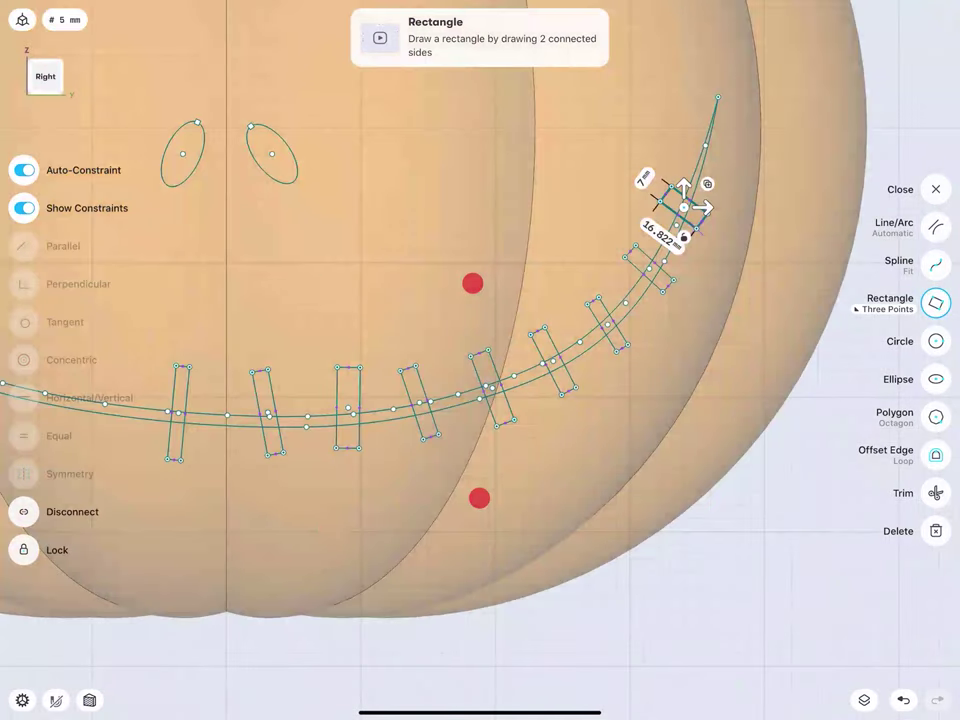
middle_drag(476, 389, 578, 361)
middle_drag(355, 385, 368, 381)
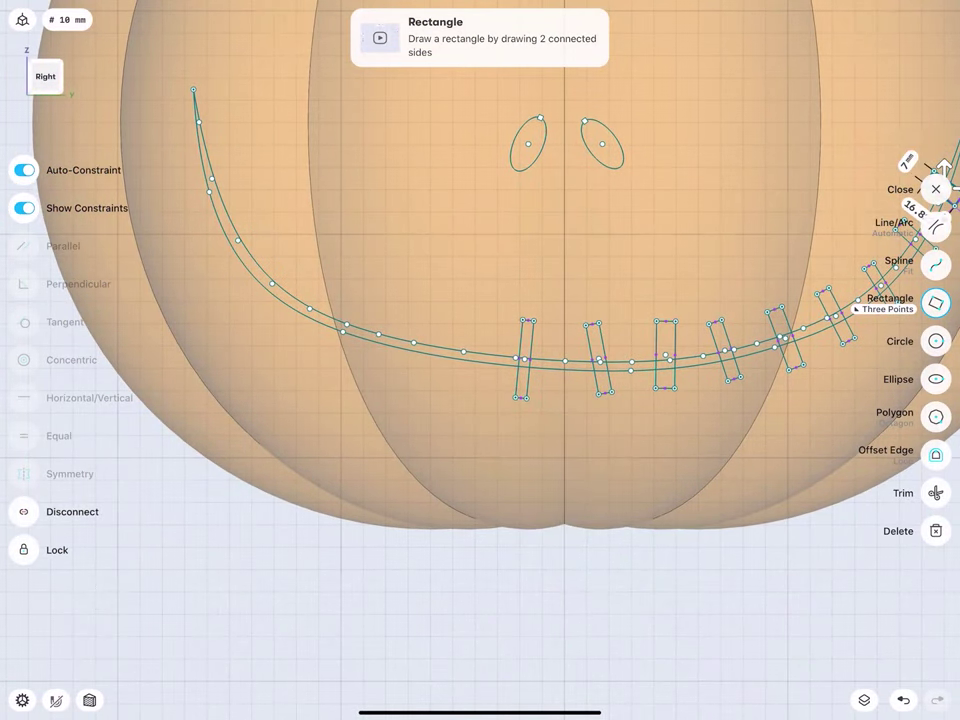
Draw a tilted 6 mm-wide stitch rectangle across the smile's left side.
drag(444, 383, 460, 389)
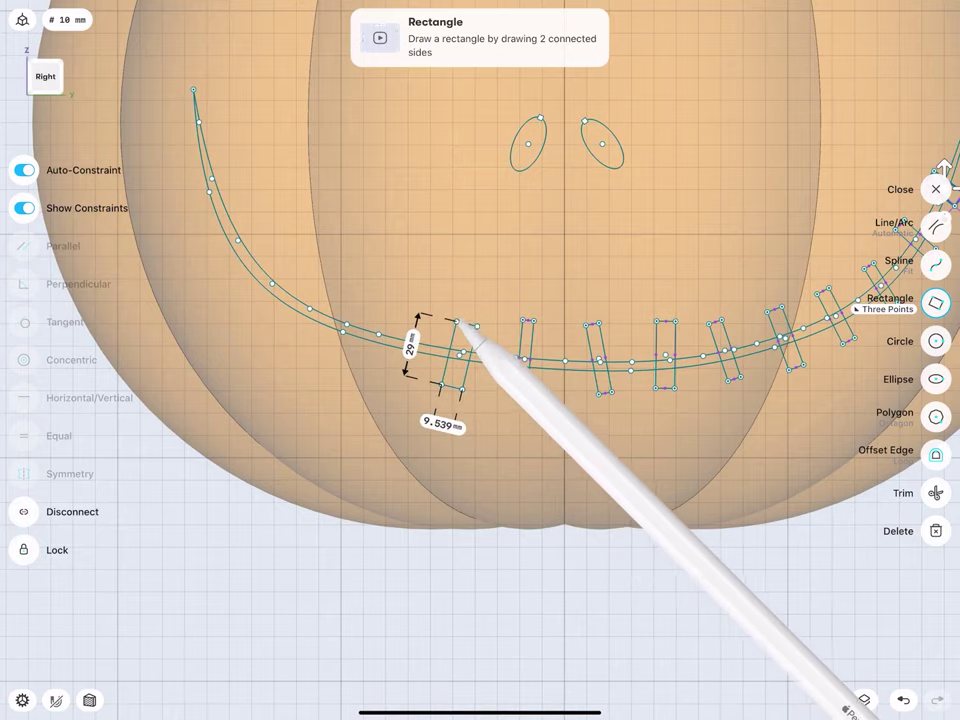
drag(461, 389, 459, 316)
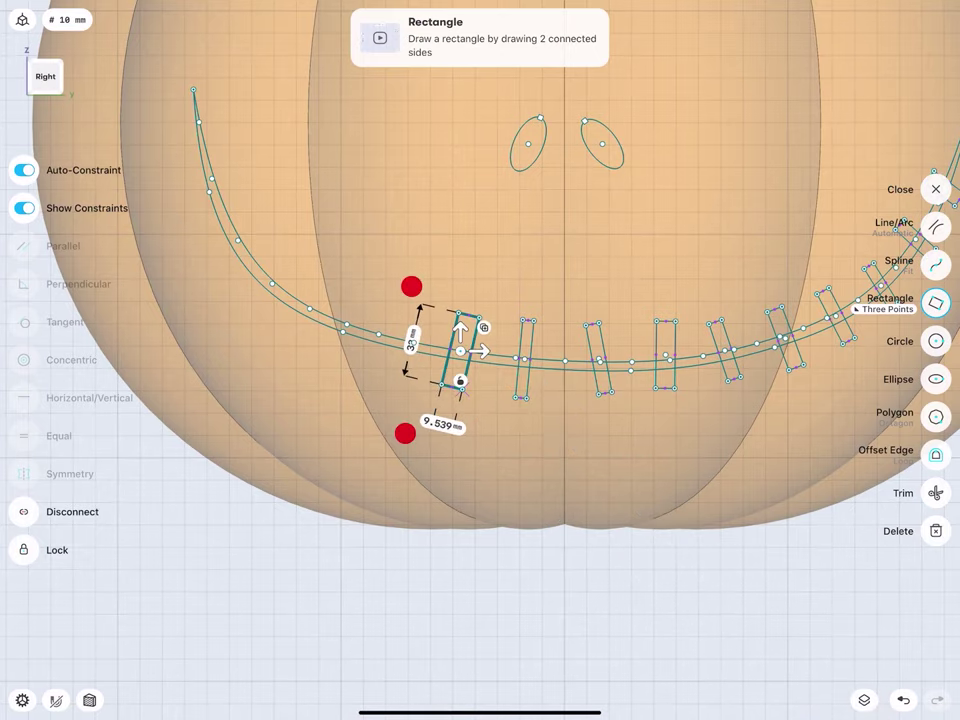
scroll(408, 360, up, 3)
click(442, 437)
text(8)
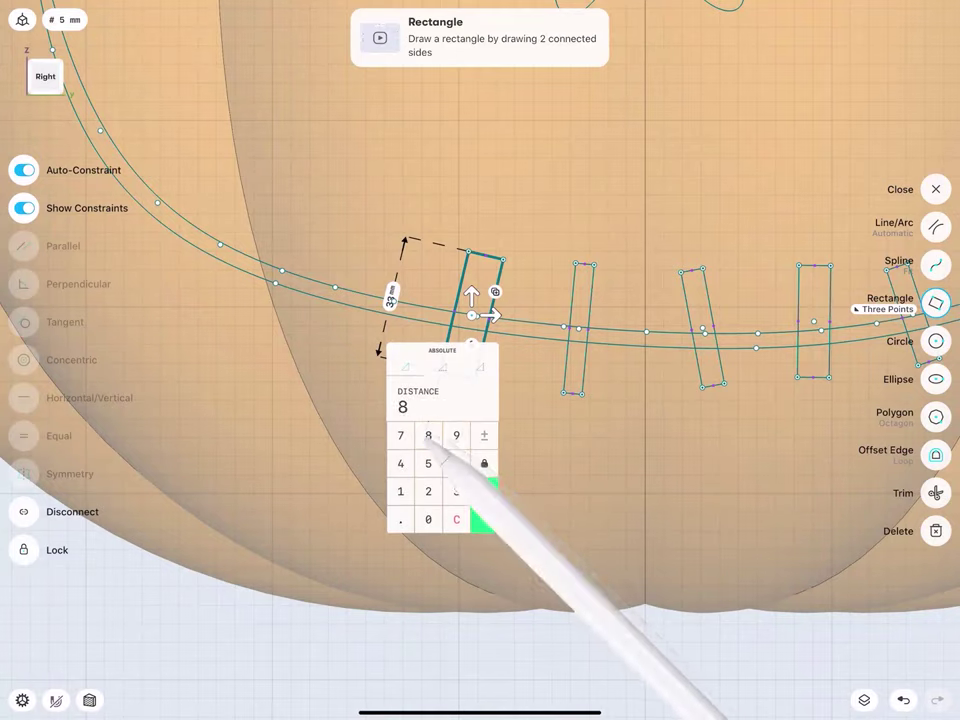
click(486, 506)
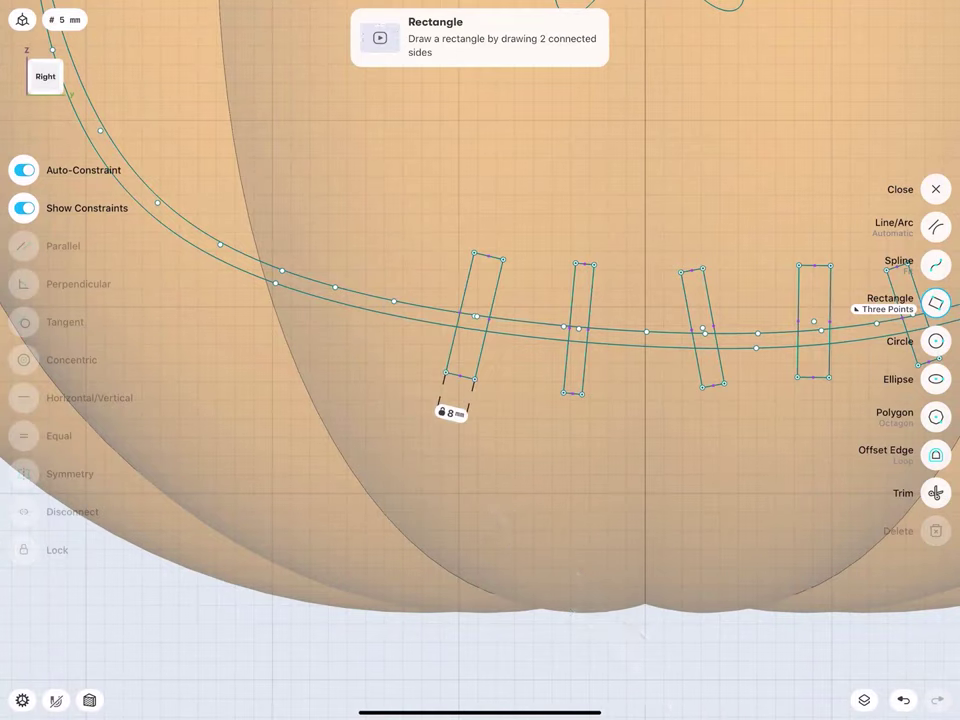
click(489, 320)
mouse_move(492, 320)
mouse_down()
mouse_move(512, 330)
mouse_move(505, 325)
mouse_up()
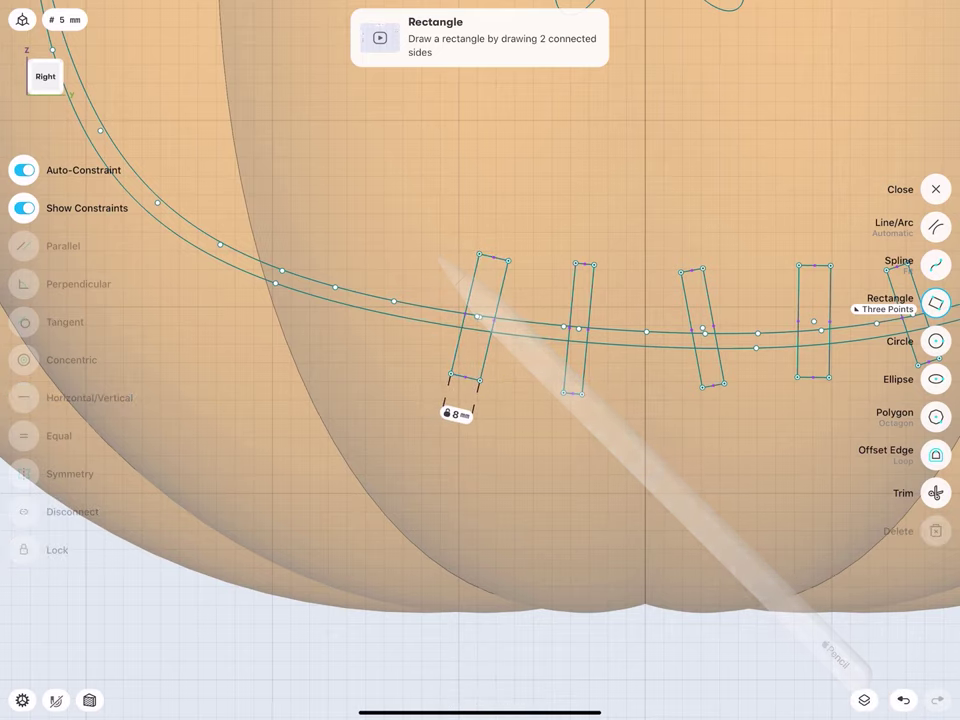
click(452, 409)
click(471, 440)
click(498, 483)
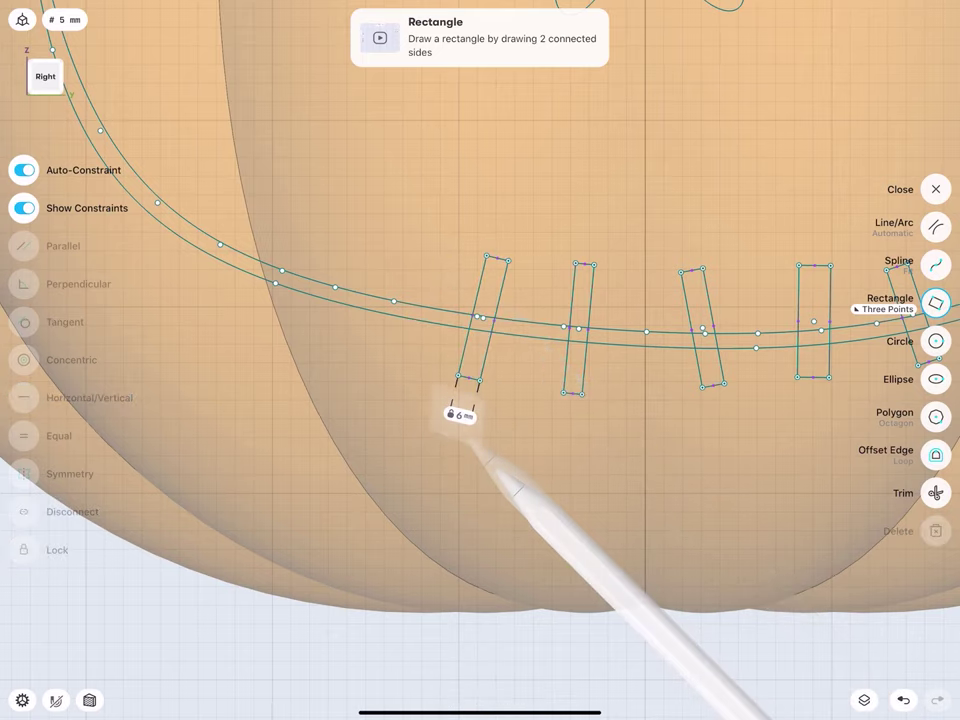
Add two more stitches further left, making the end one 6 mm wide.
drag(352, 366, 384, 232)
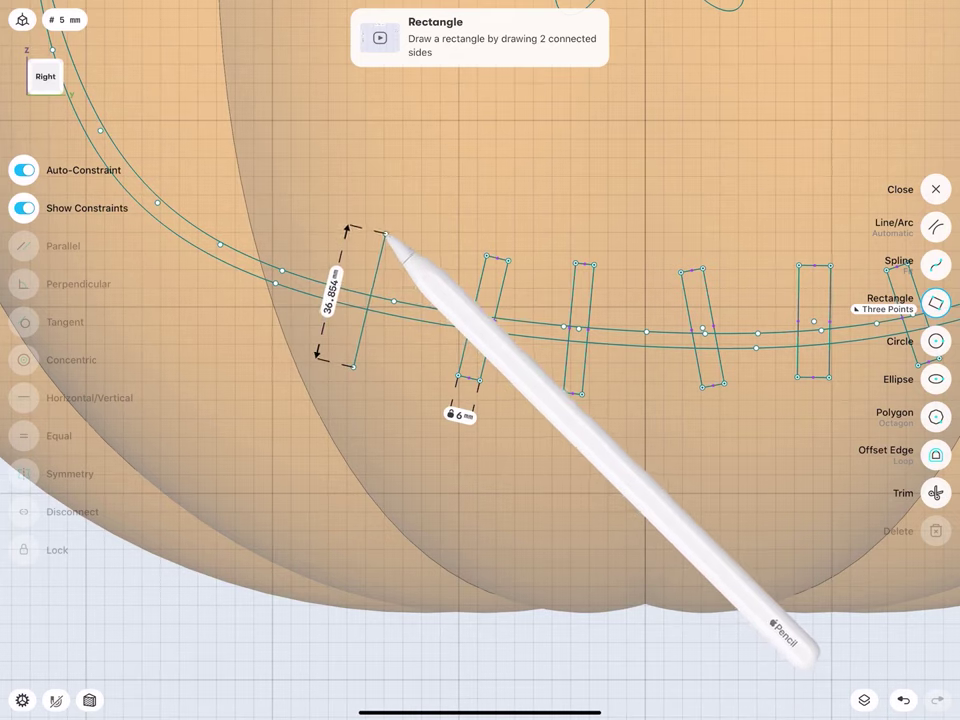
drag(386, 234, 402, 237)
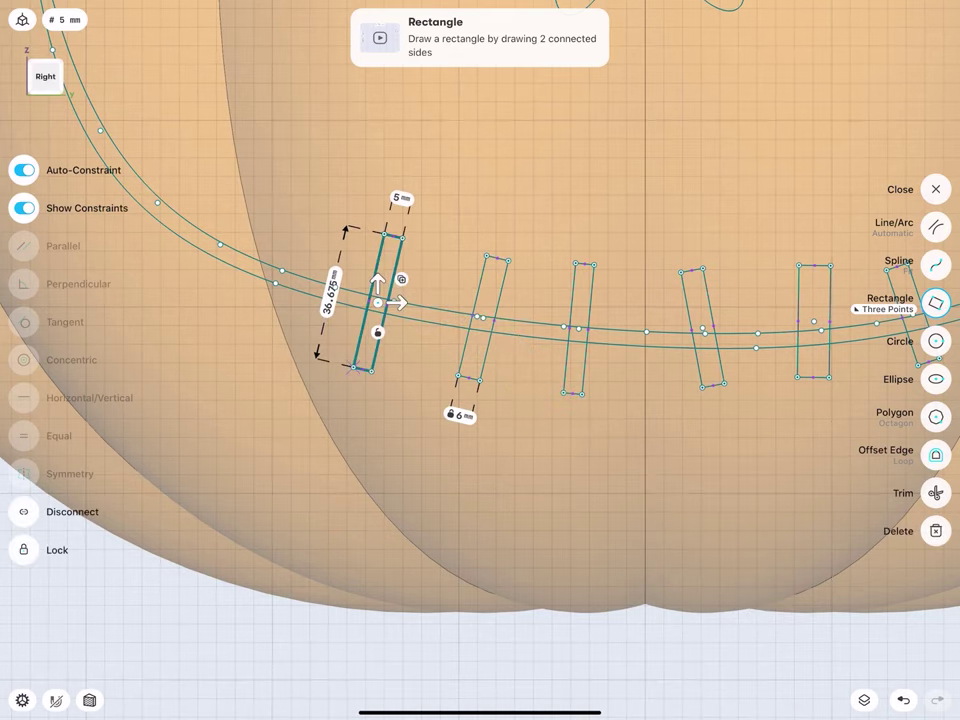
drag(227, 304, 252, 316)
mouse_move(226, 304)
mouse_down()
mouse_move(246, 285)
mouse_move(268, 205)
mouse_up()
click(221, 342)
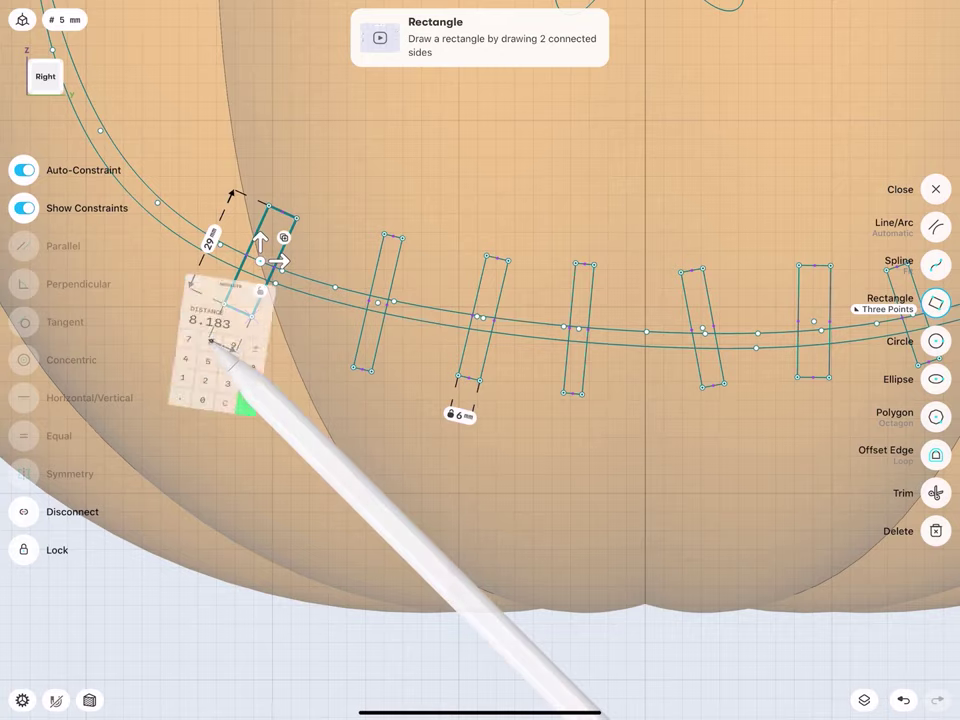
text(6)
click(261, 405)
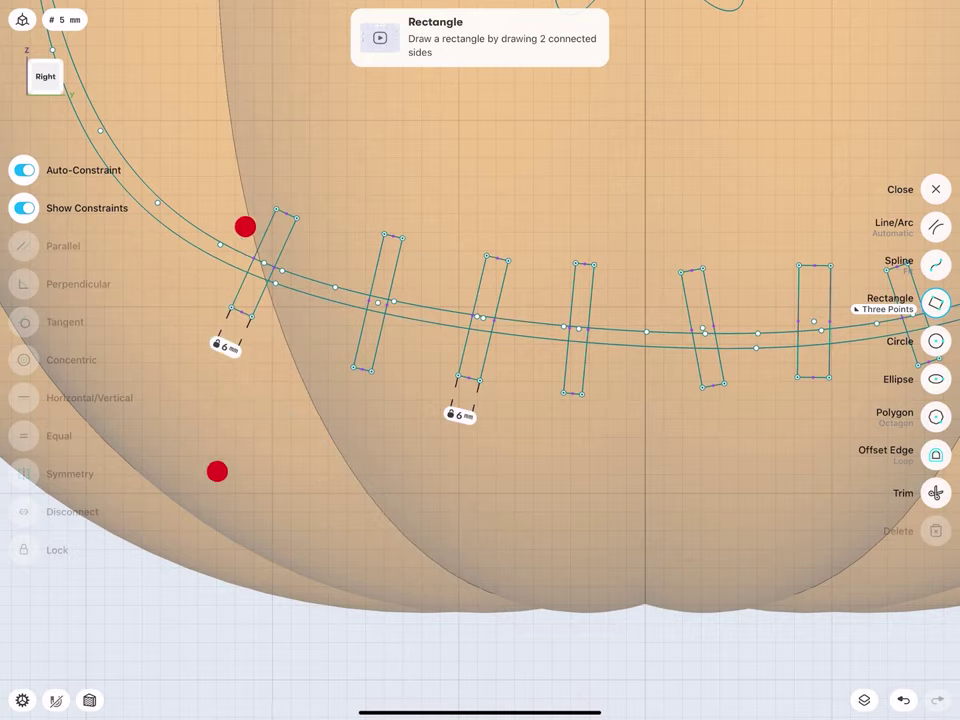
Set the two leftmost stitch lengths to 25 mm and 27 mm.
scroll(230, 370, down, 5)
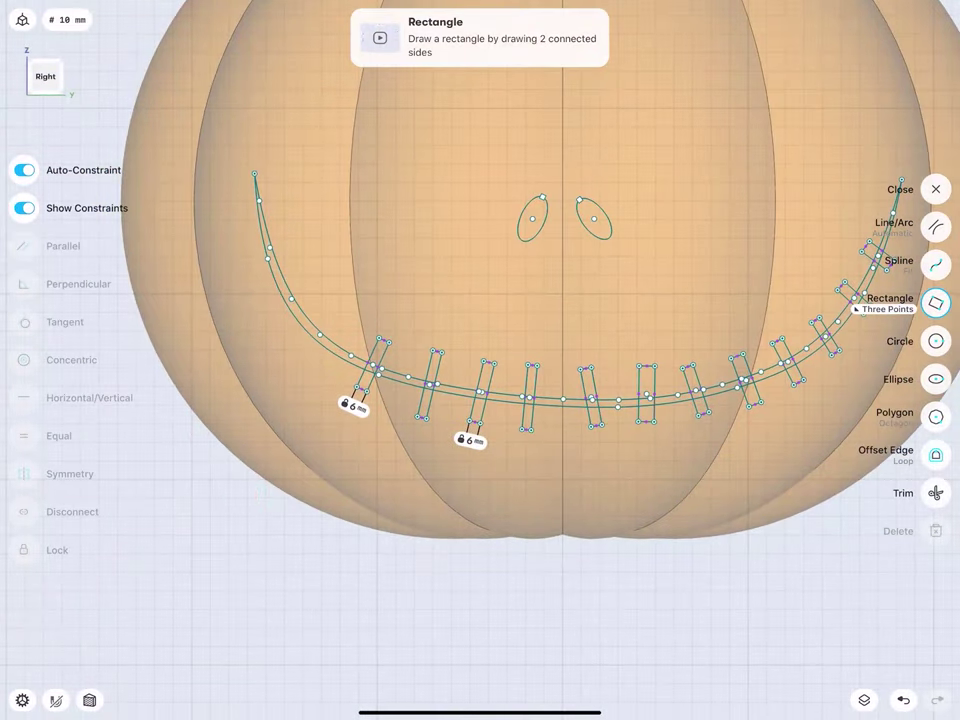
click(367, 366)
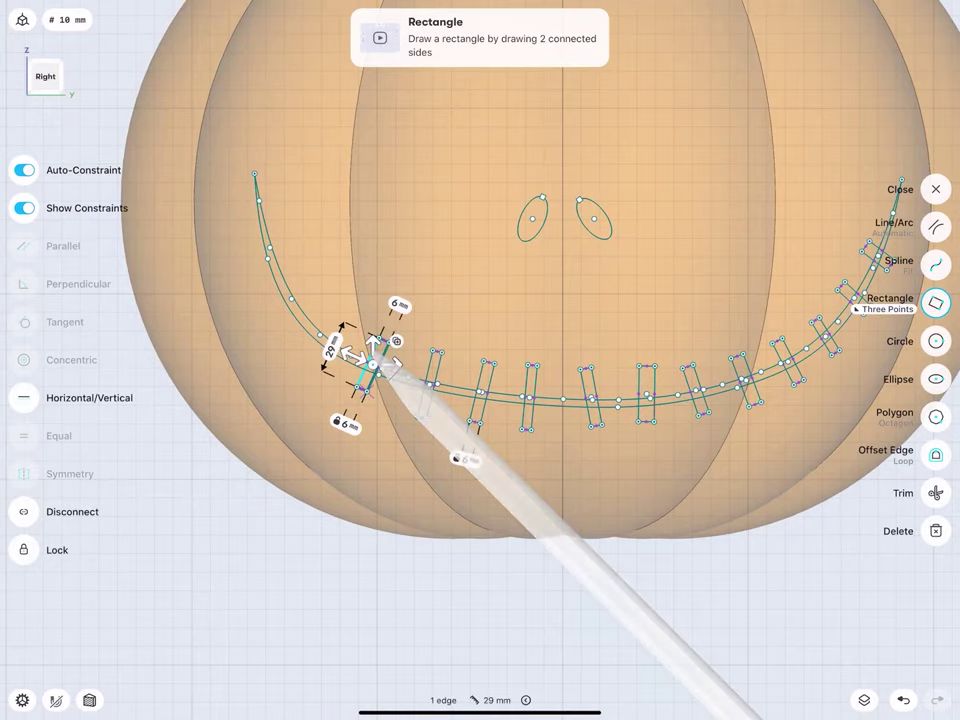
click(388, 363)
text(25)
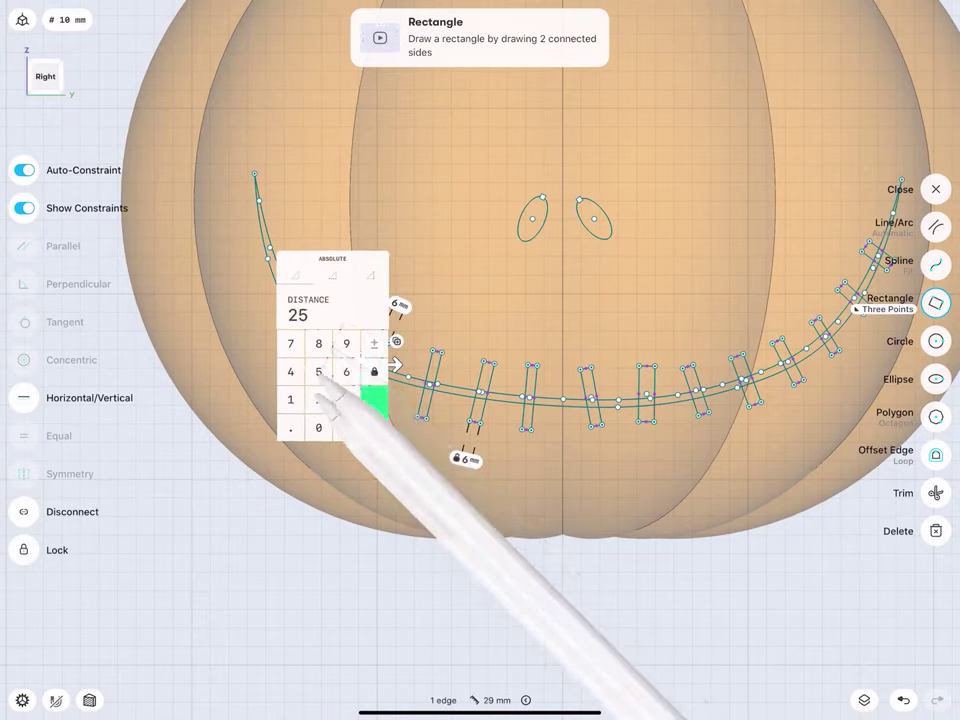
click(374, 412)
click(432, 392)
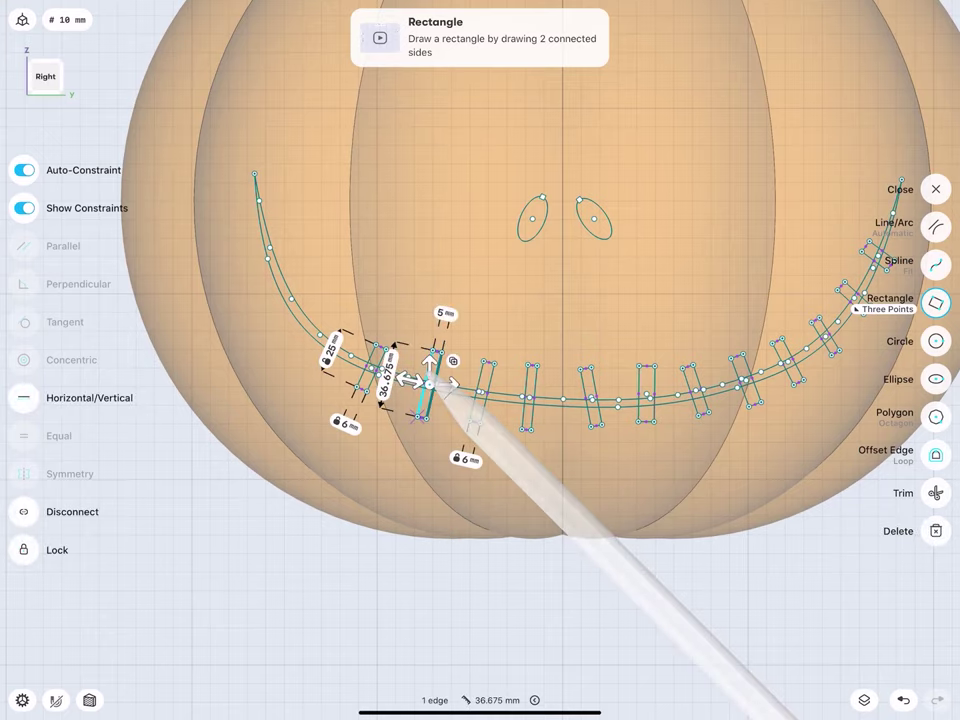
click(444, 312)
text(27)
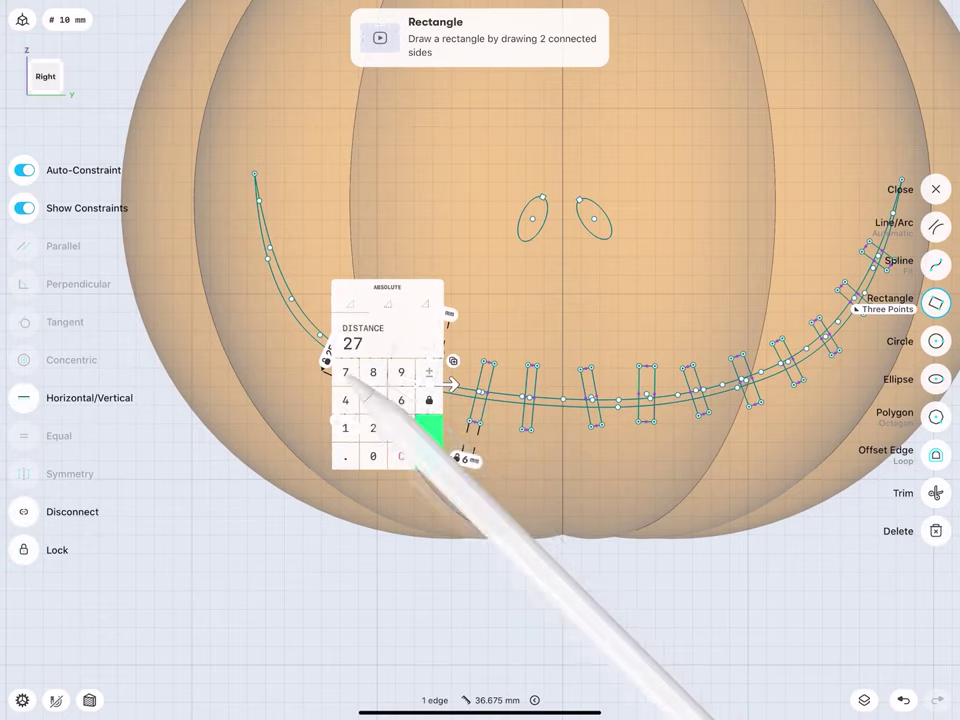
click(429, 440)
click(481, 400)
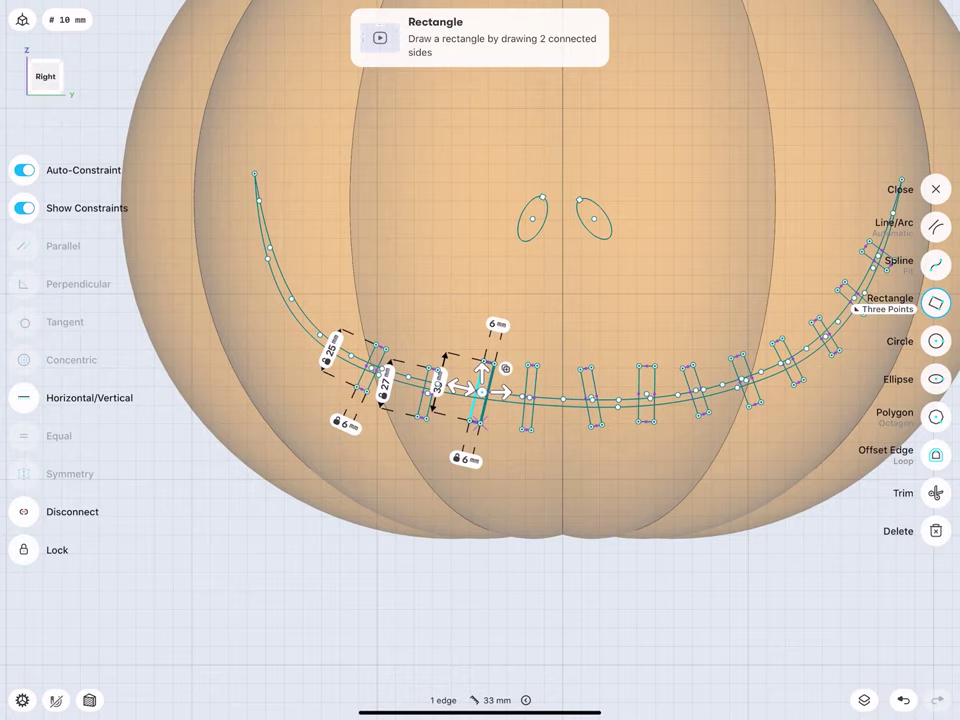
click(268, 332)
Add more 6 mm stitch rectangles higher up toward the smile's left tip.
scroll(319, 364, up, 3)
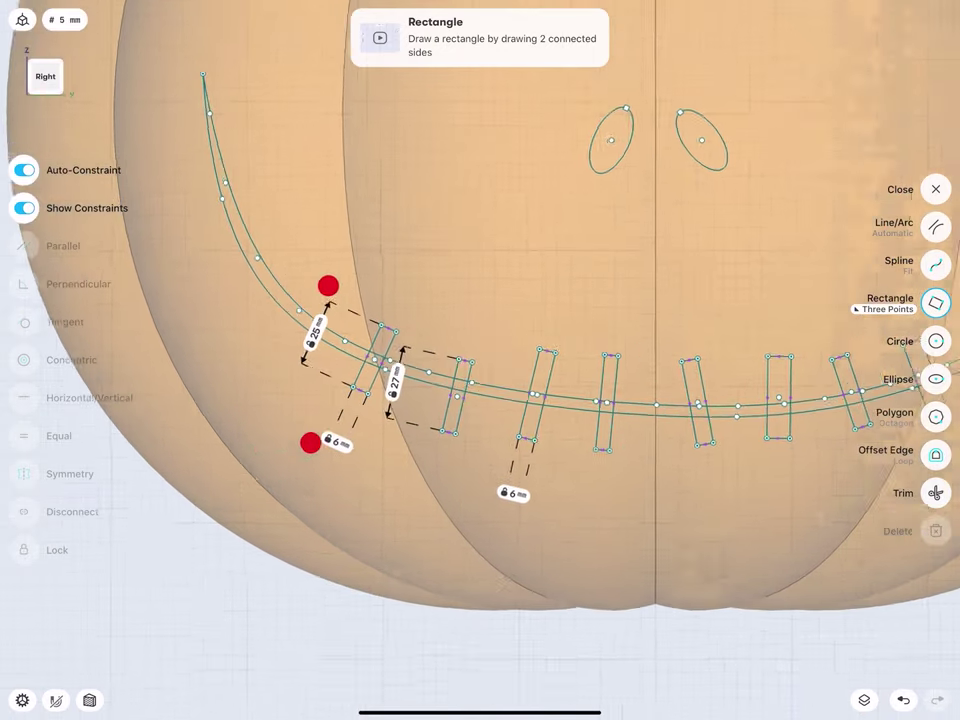
scroll(319, 364, up, 3)
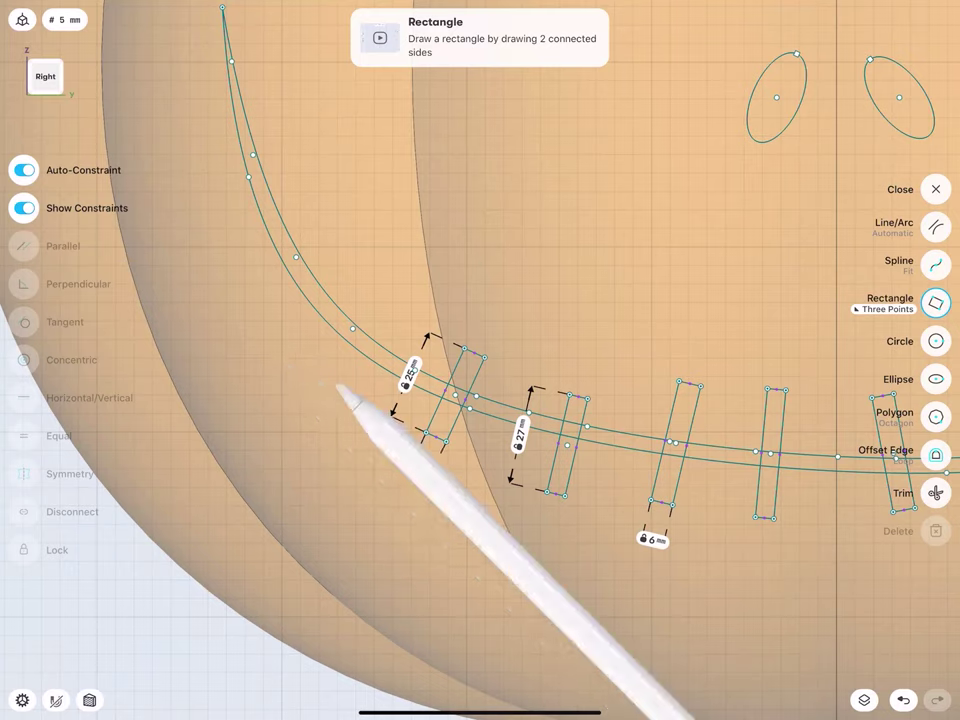
mouse_move(335, 380)
mouse_down()
mouse_move(390, 296)
mouse_move(407, 303)
mouse_up()
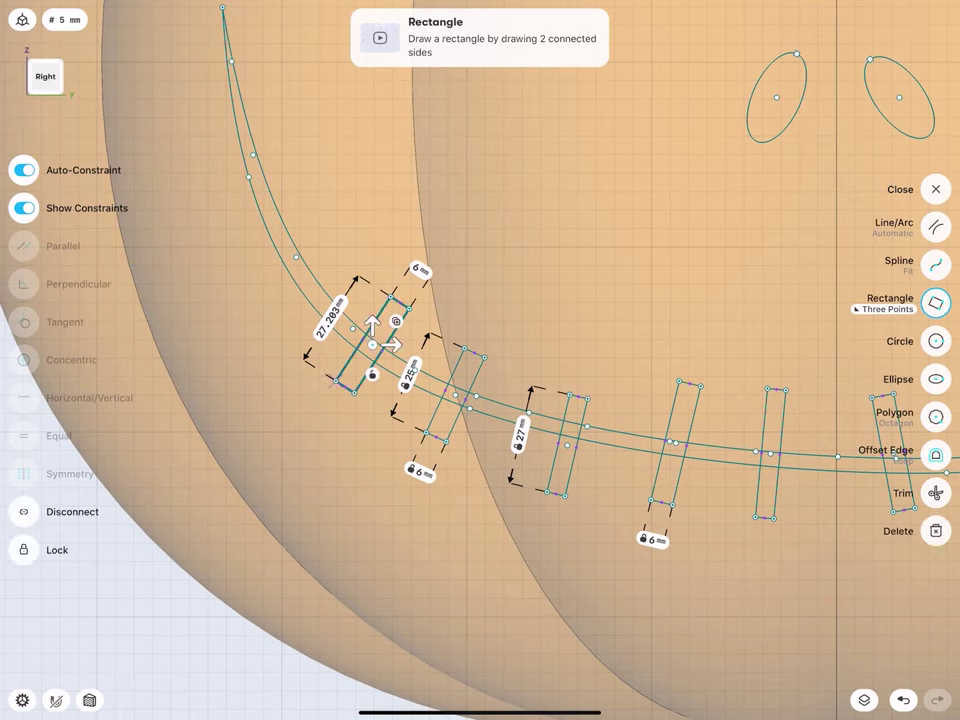
drag(268, 301, 341, 243)
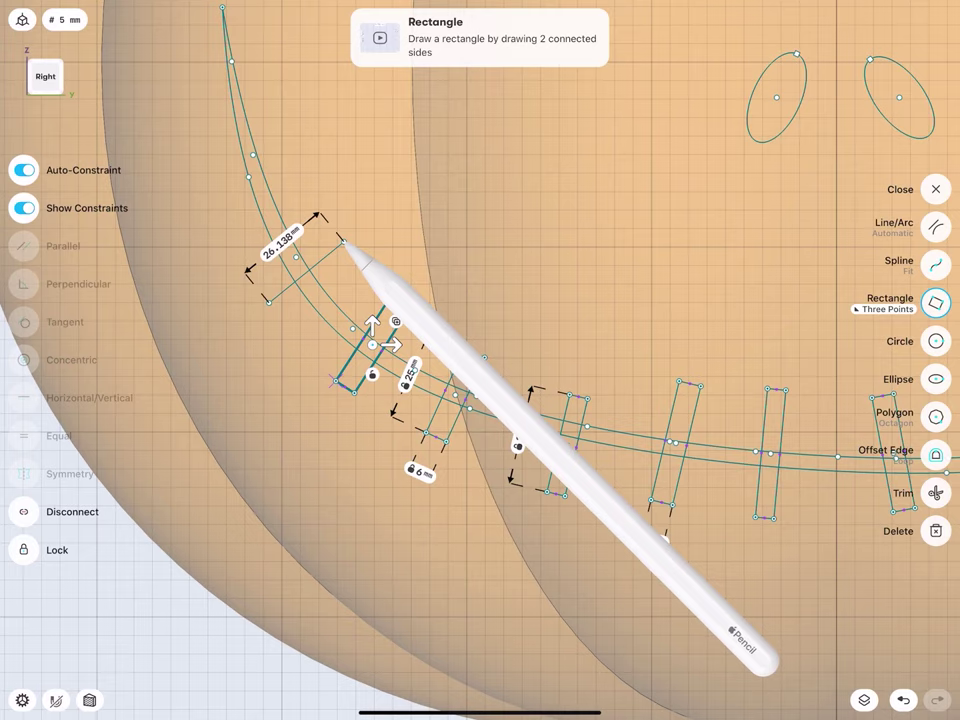
drag(343, 243, 358, 258)
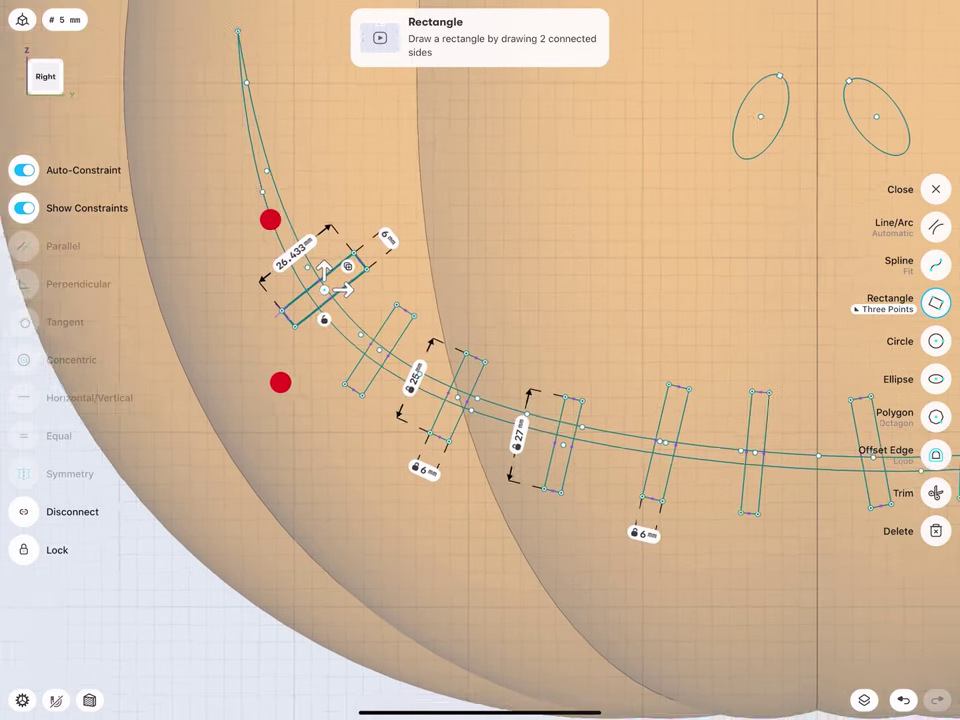
middle_drag(275, 300, 342, 390)
mouse_move(383, 298)
mouse_down()
mouse_move(326, 330)
mouse_move(320, 324)
mouse_up()
scroll(391, 391, down, 5)
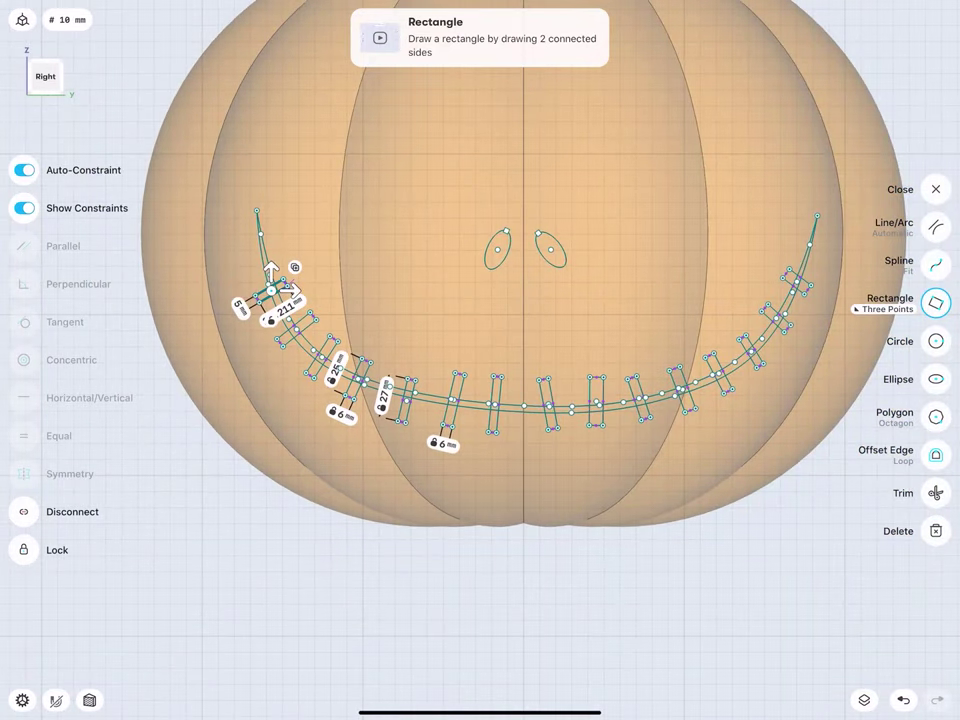
scroll(262, 307, up, 5)
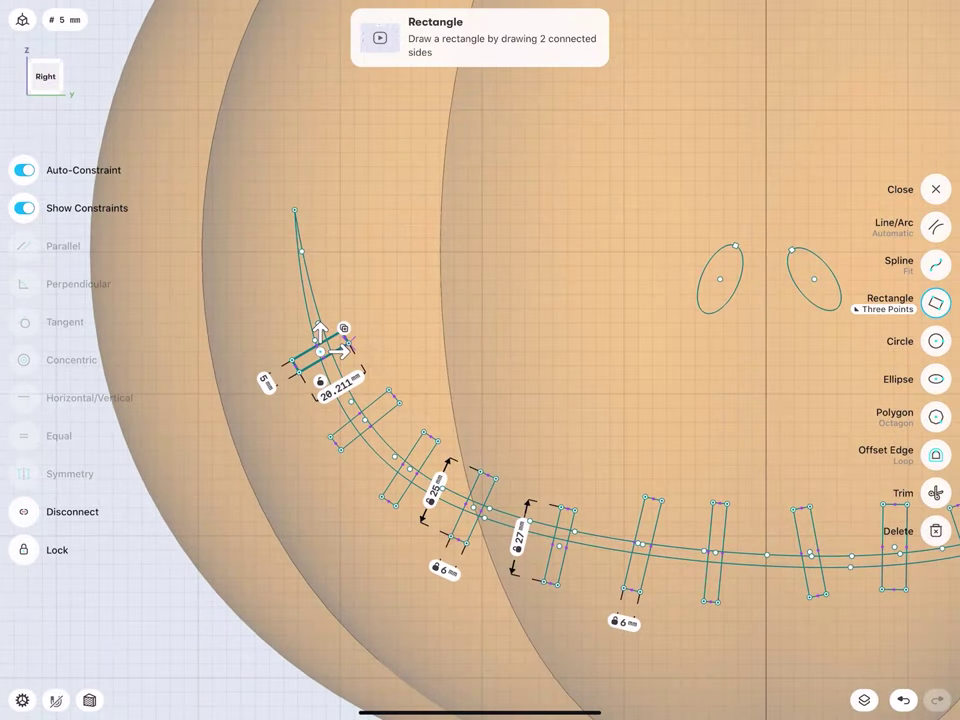
drag(300, 308, 294, 315)
Add a stitch rectangle near the smile's right end.
scroll(232, 378, down, 5)
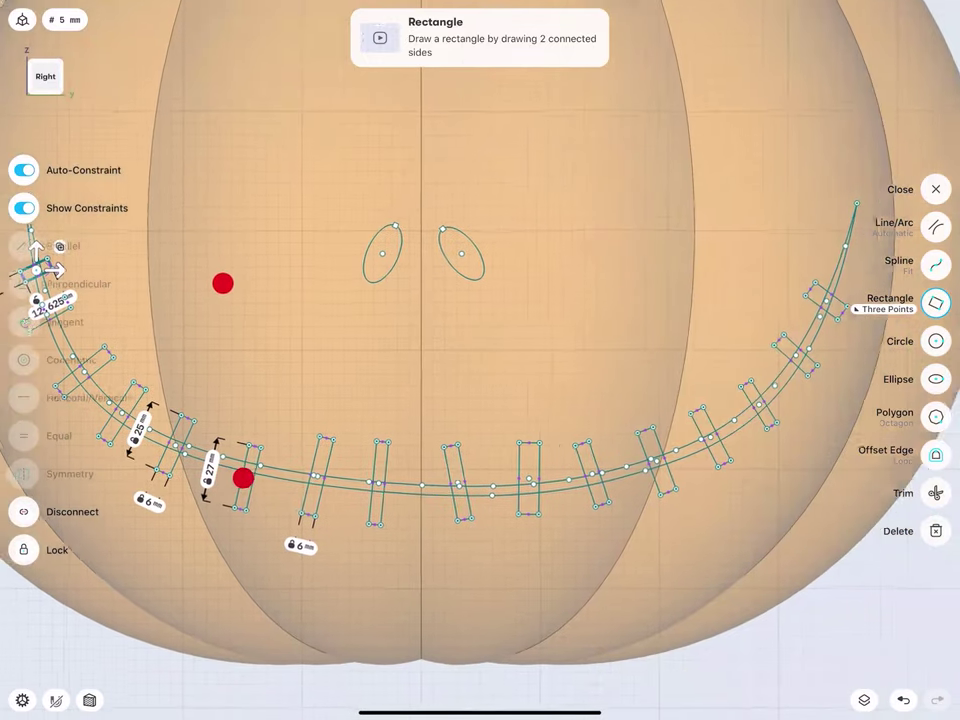
scroll(680, 315, right, 5)
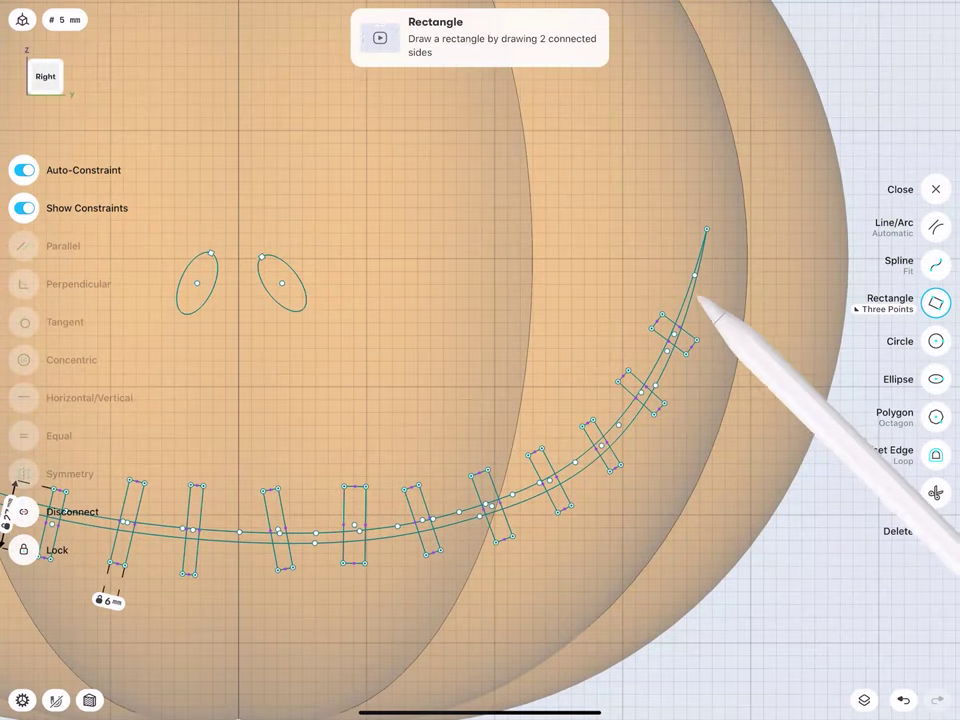
mouse_move(701, 297)
mouse_down()
mouse_move(672, 287)
mouse_move(678, 275)
mouse_up()
scroll(400, 447, down, 5)
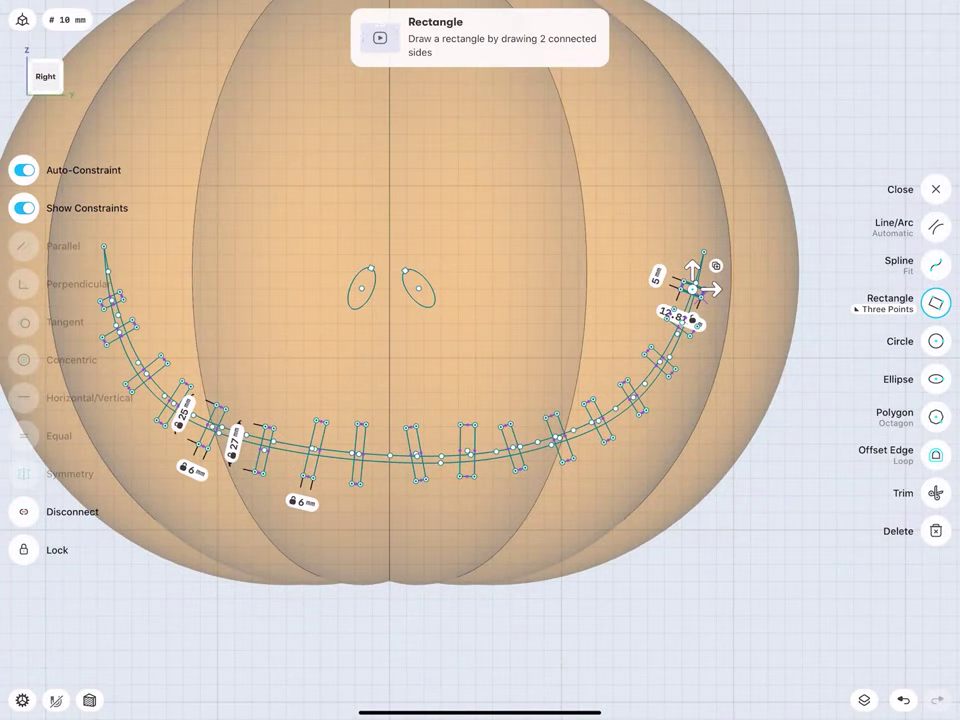
scroll(384, 337, down, 3)
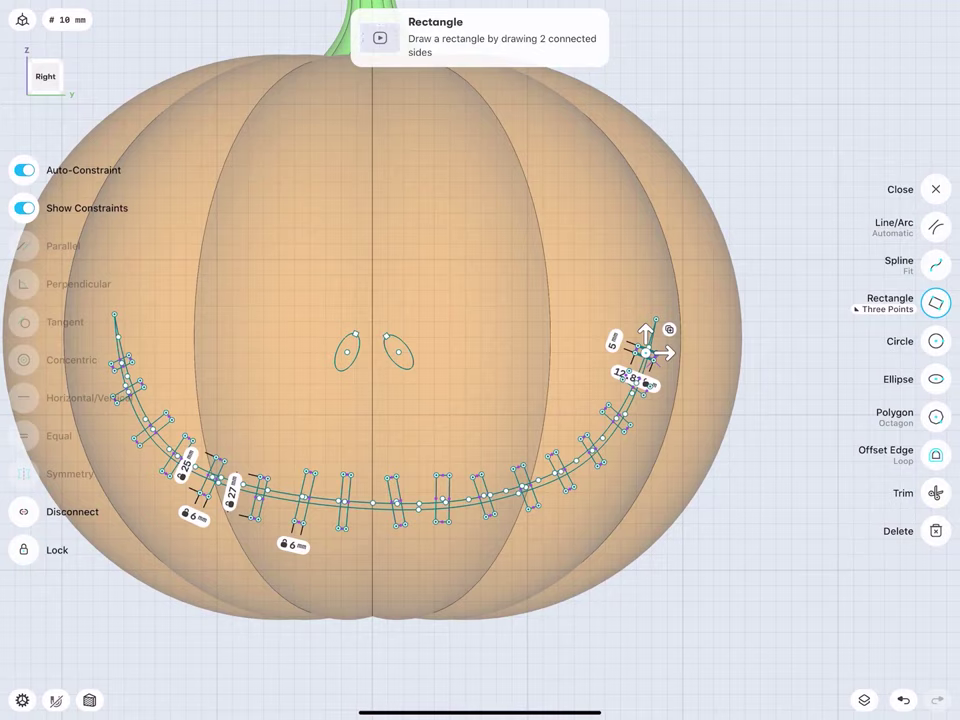
Draw slanted left and right angry eye outlines as splines, reshaping the left eye's lower corner.
click(936, 263)
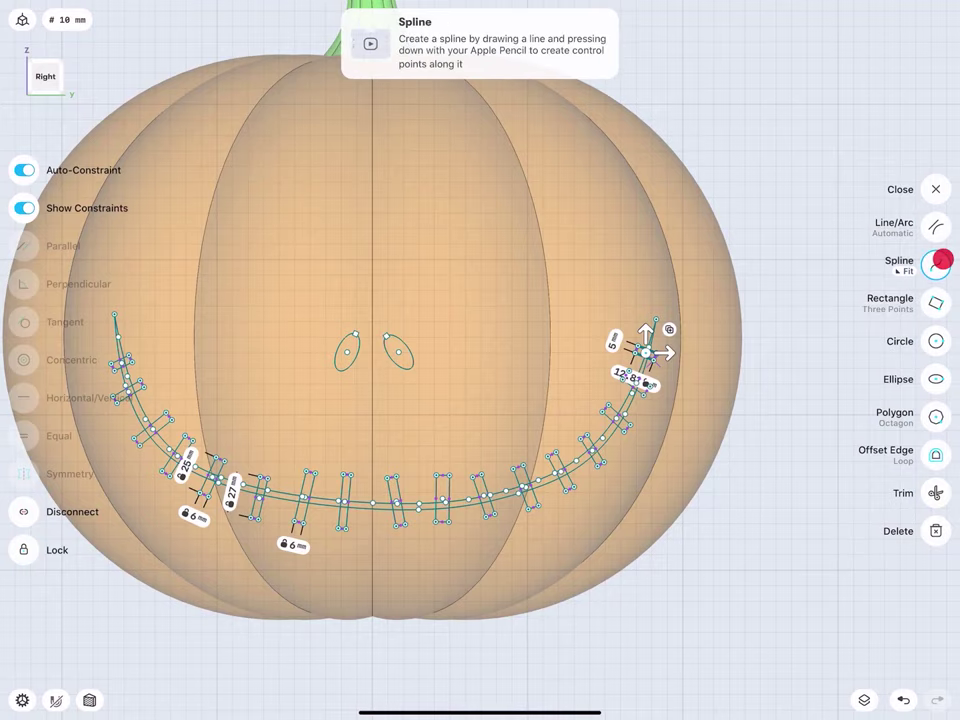
mouse_move(390, 271)
mouse_down()
mouse_move(547, 308)
mouse_move(618, 195)
mouse_move(600, 176)
mouse_move(508, 197)
mouse_move(455, 270)
mouse_move(435, 259)
mouse_move(390, 271)
mouse_up()
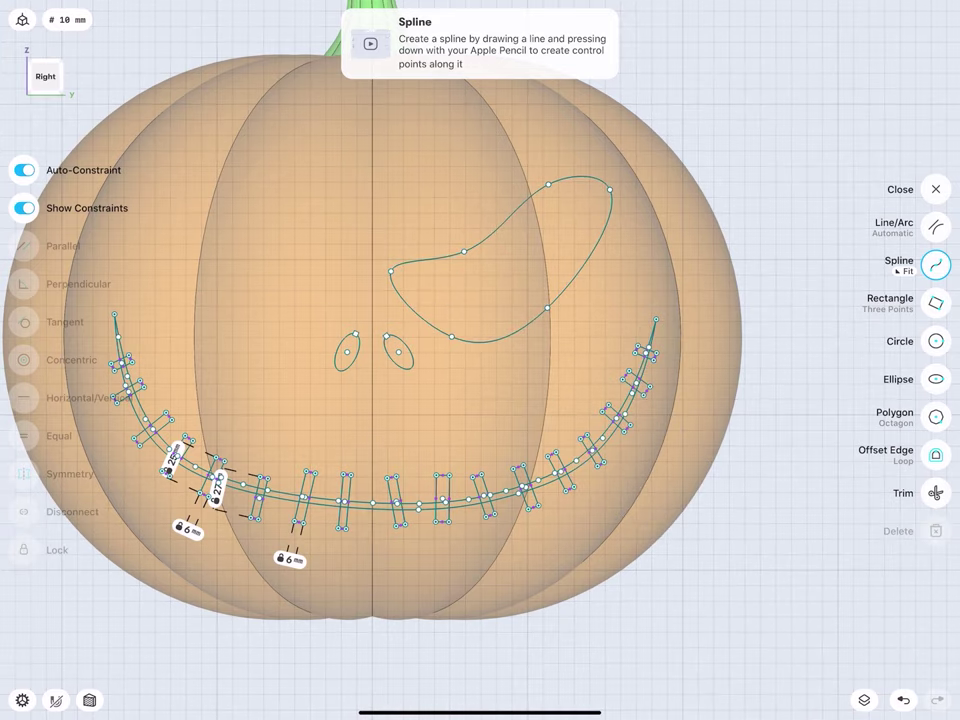
mouse_move(341, 276)
mouse_down()
mouse_move(227, 251)
mouse_move(203, 219)
mouse_move(208, 146)
mouse_move(155, 184)
mouse_up()
mouse_move(129, 240)
mouse_down()
mouse_move(147, 305)
mouse_move(325, 320)
mouse_move(342, 276)
mouse_up()
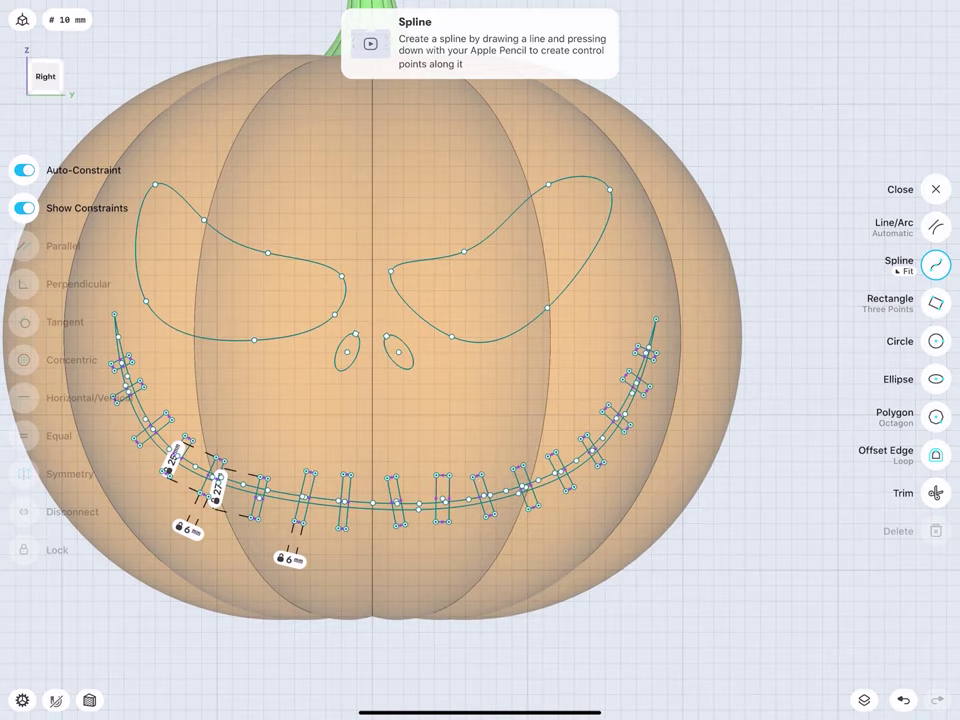
scroll(320, 400, up, 1)
middle_drag(321, 306, 350, 306)
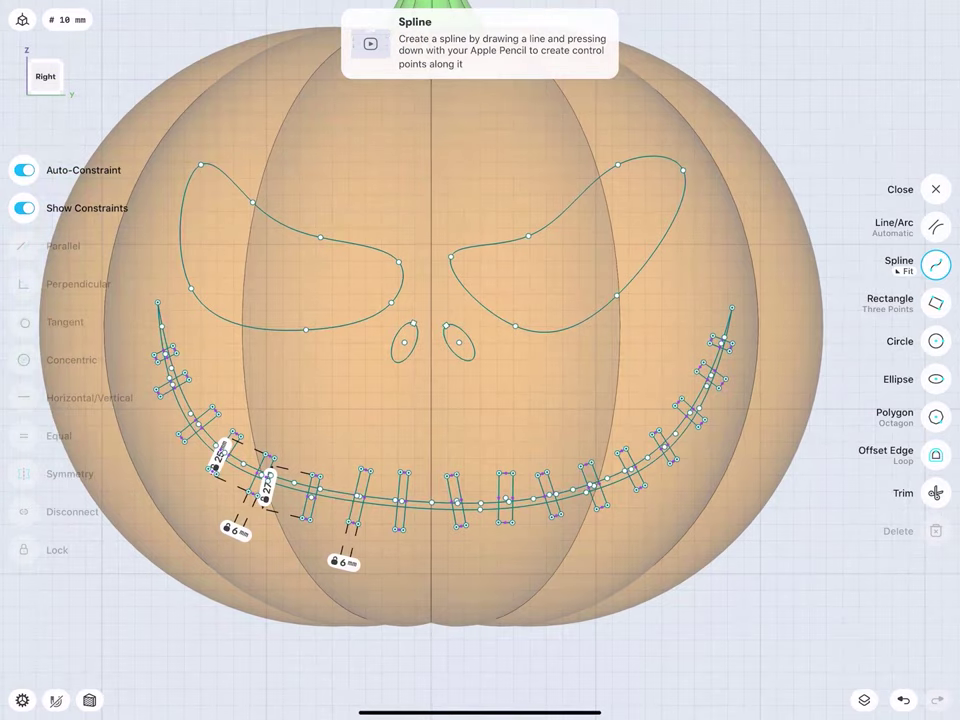
click(936, 492)
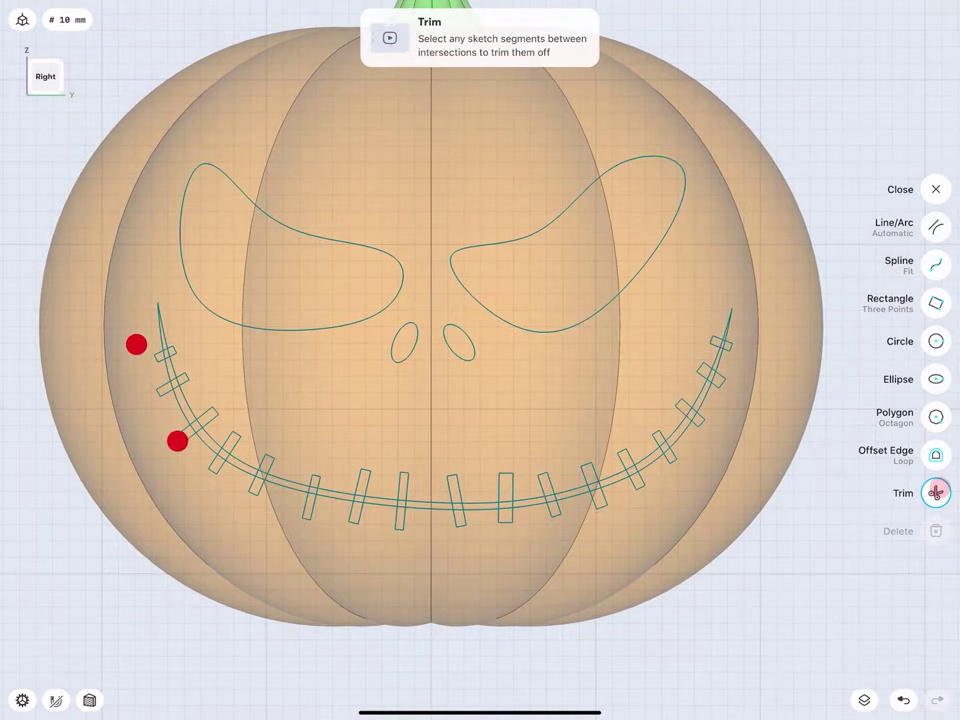
Trim the band out of the stitches on the smile's left side, leaving plus outlines.
scroll(156, 392, up, 3)
middle_drag(156, 392, 550, 382)
scroll(367, 327, up, 5)
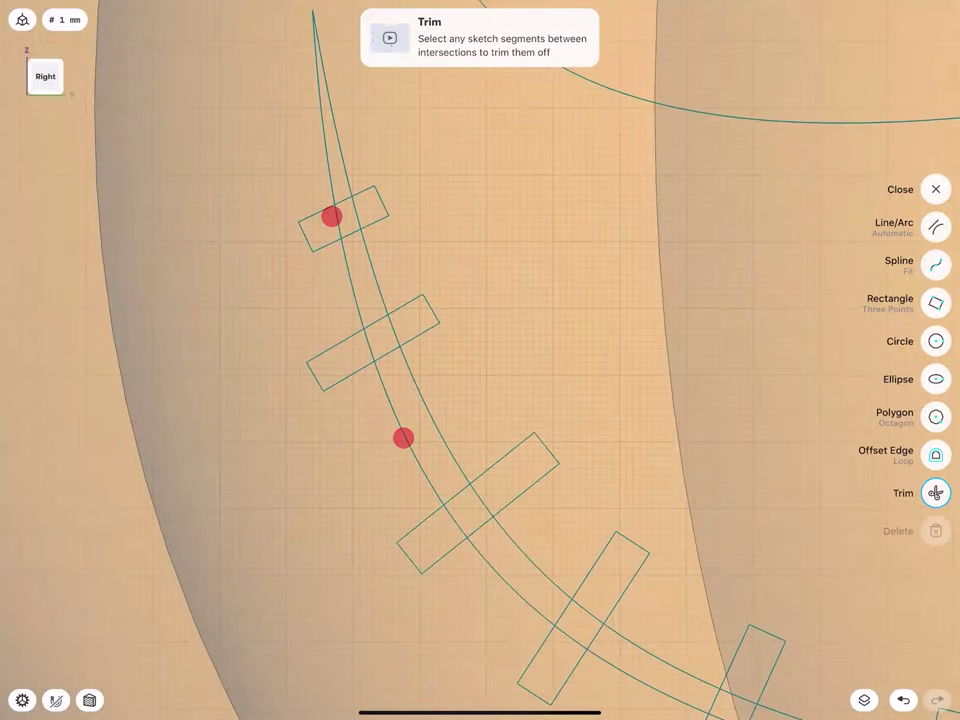
click(345, 232)
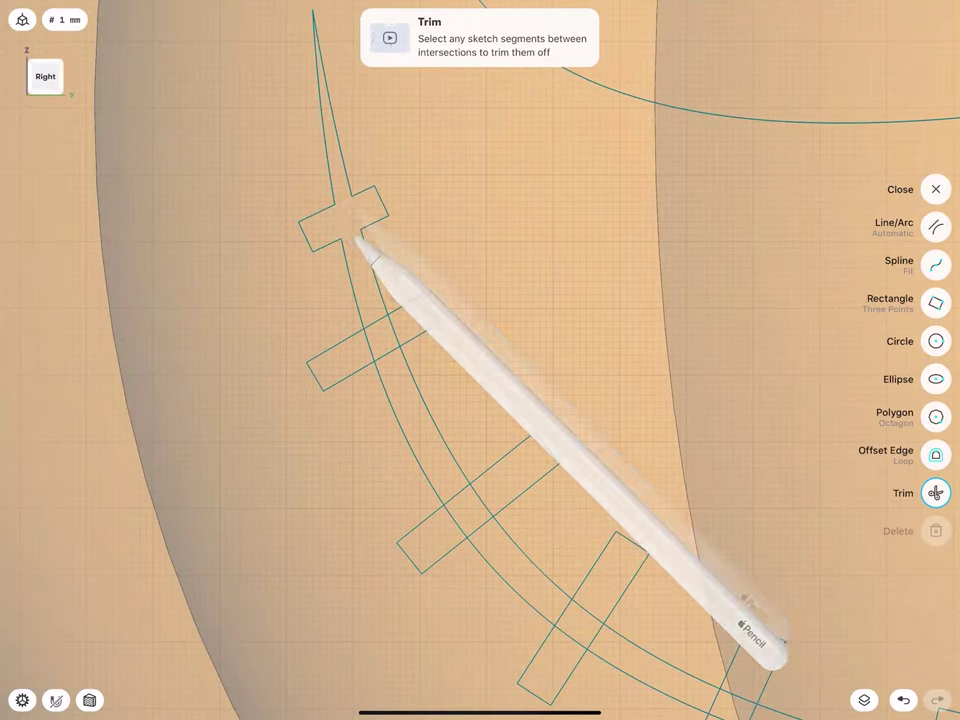
click(378, 342)
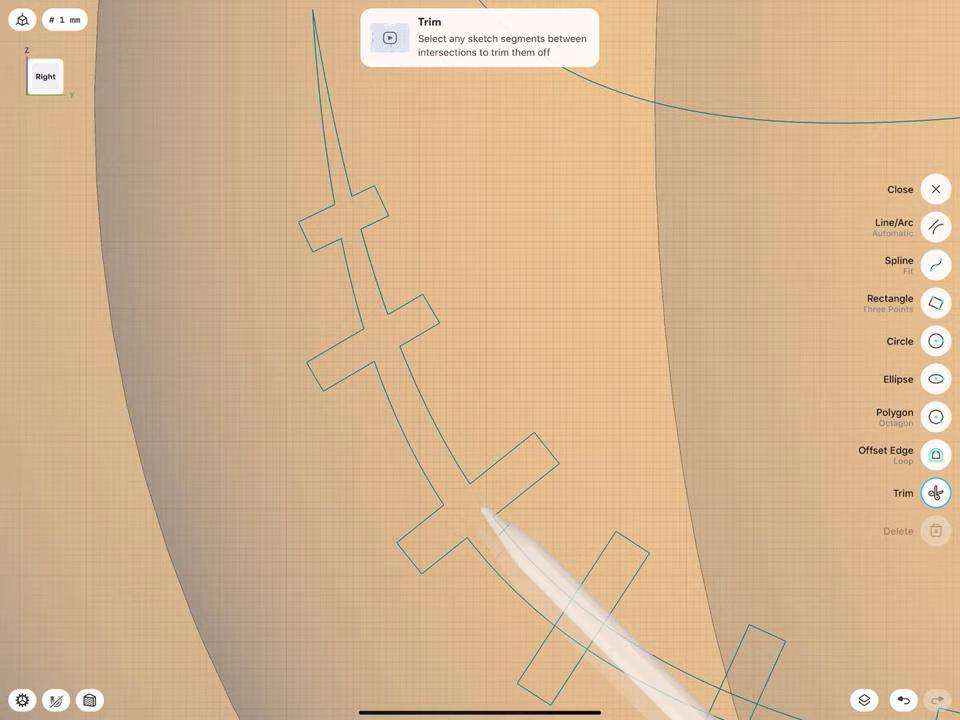
scroll(237, 306, up, 3)
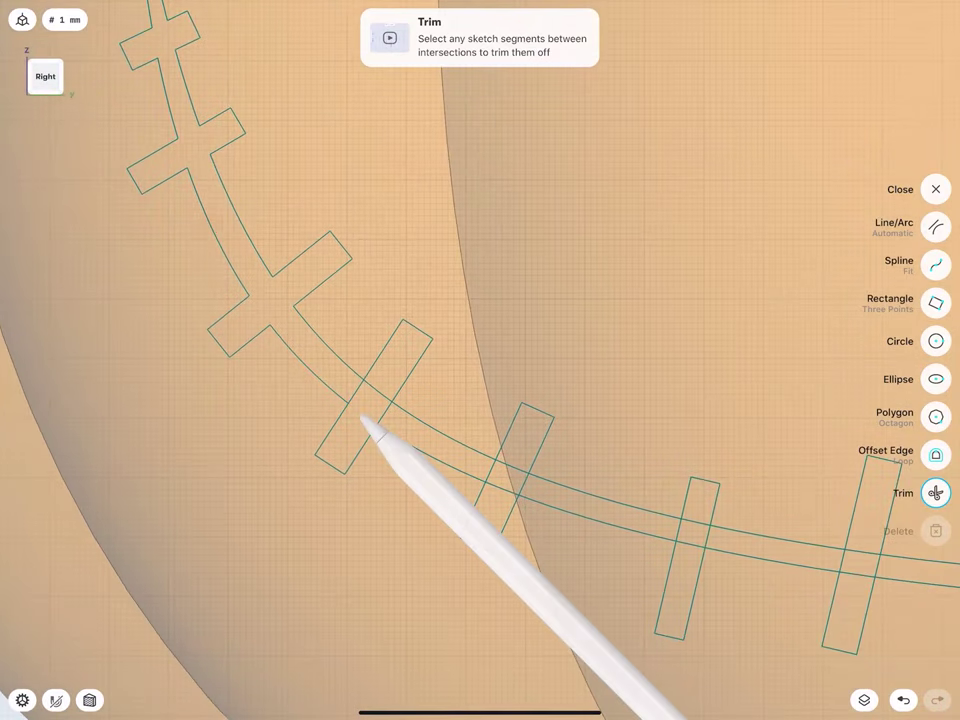
click(374, 396)
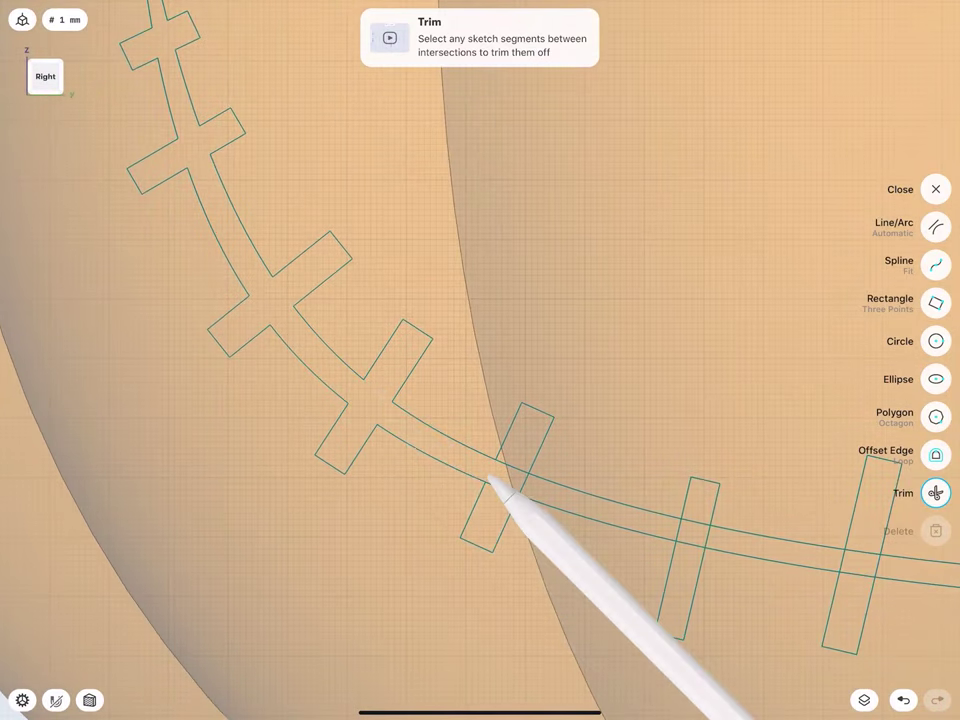
click(510, 490)
scroll(419, 415, up, 3)
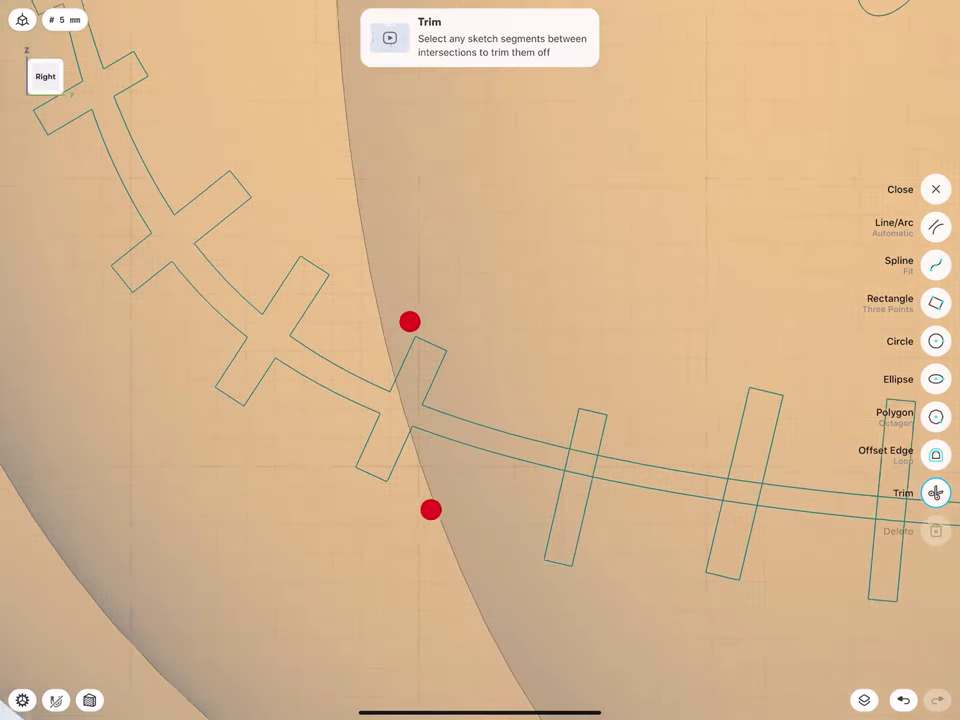
click(388, 390)
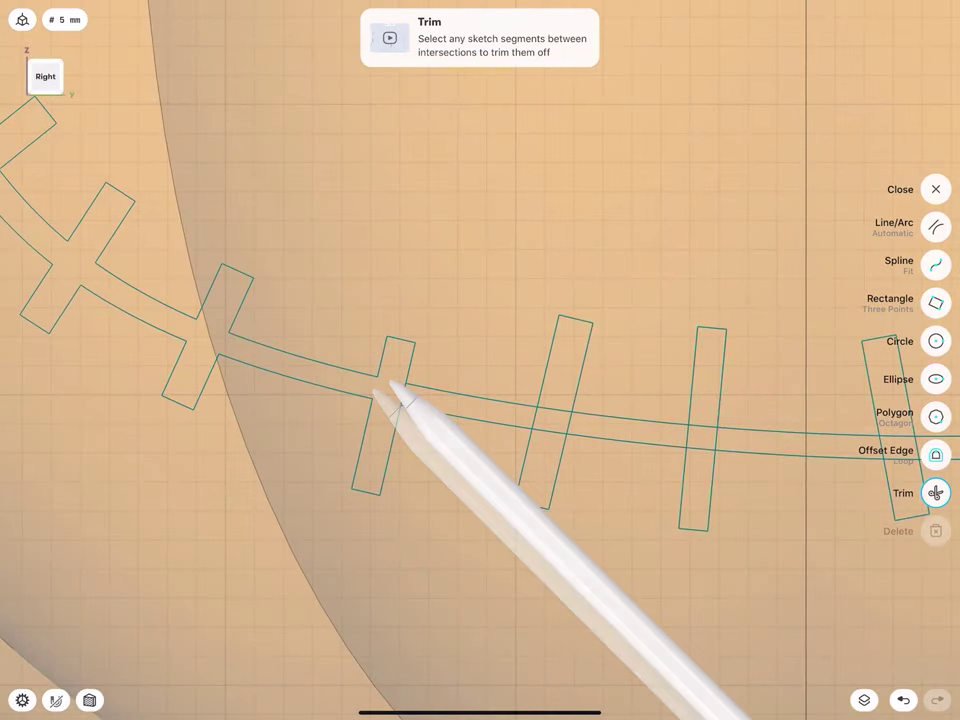
click(550, 418)
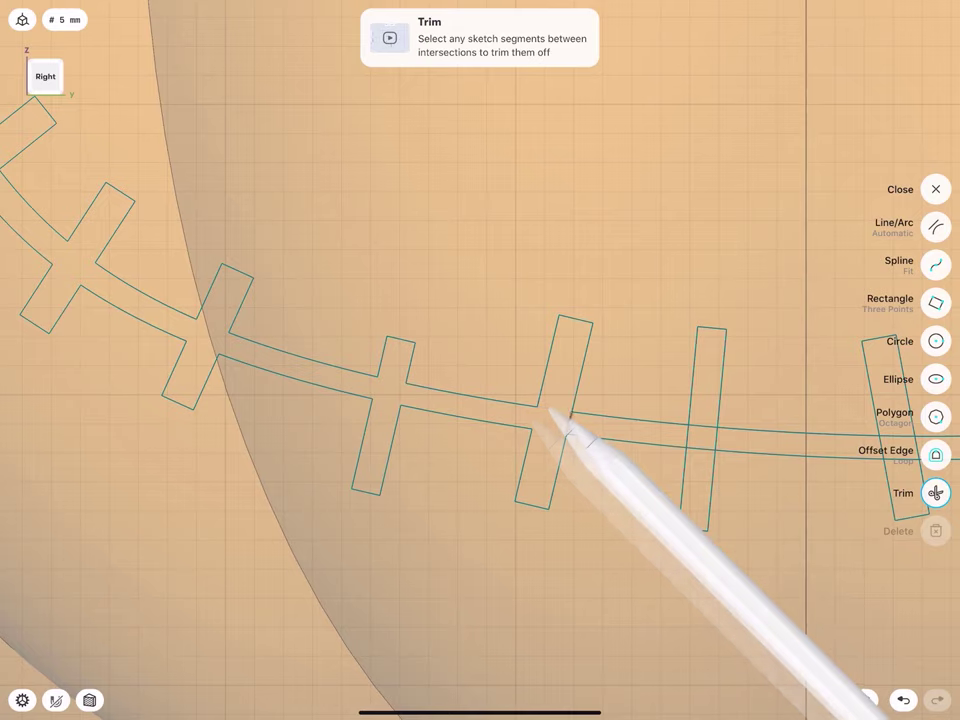
click(710, 435)
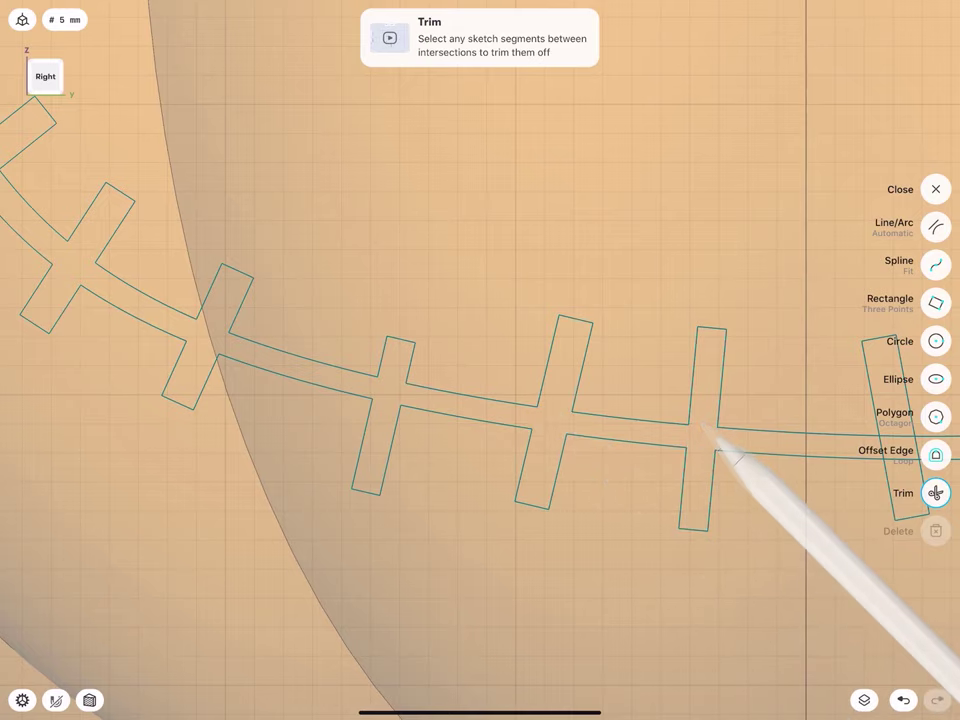
Trim the middle and rightmost stitches into plus shapes.
scroll(595, 417, right, 5)
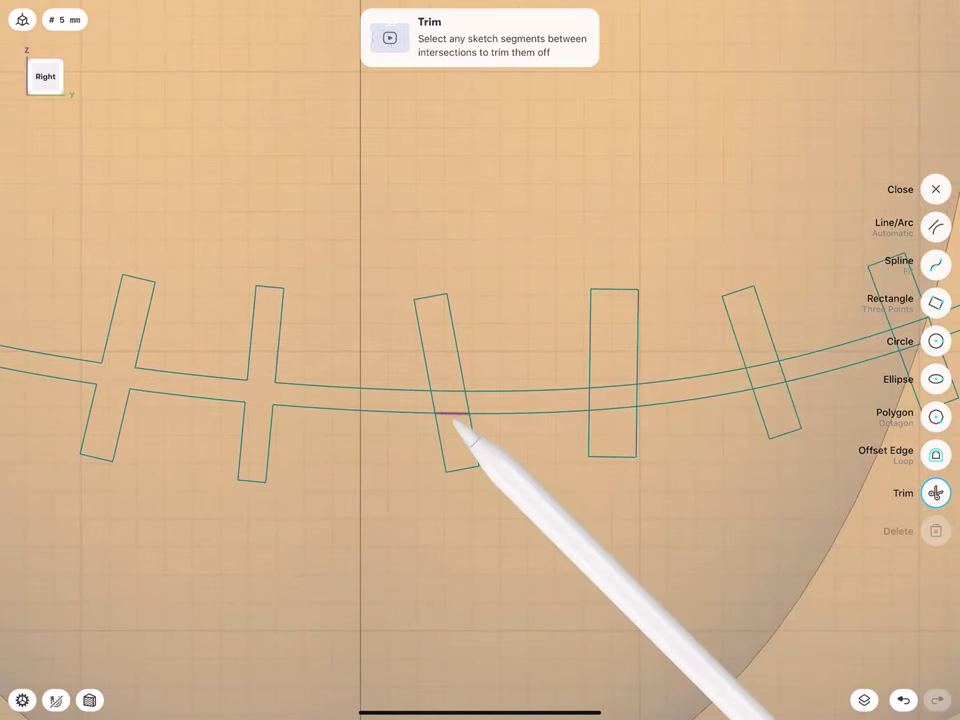
click(445, 400)
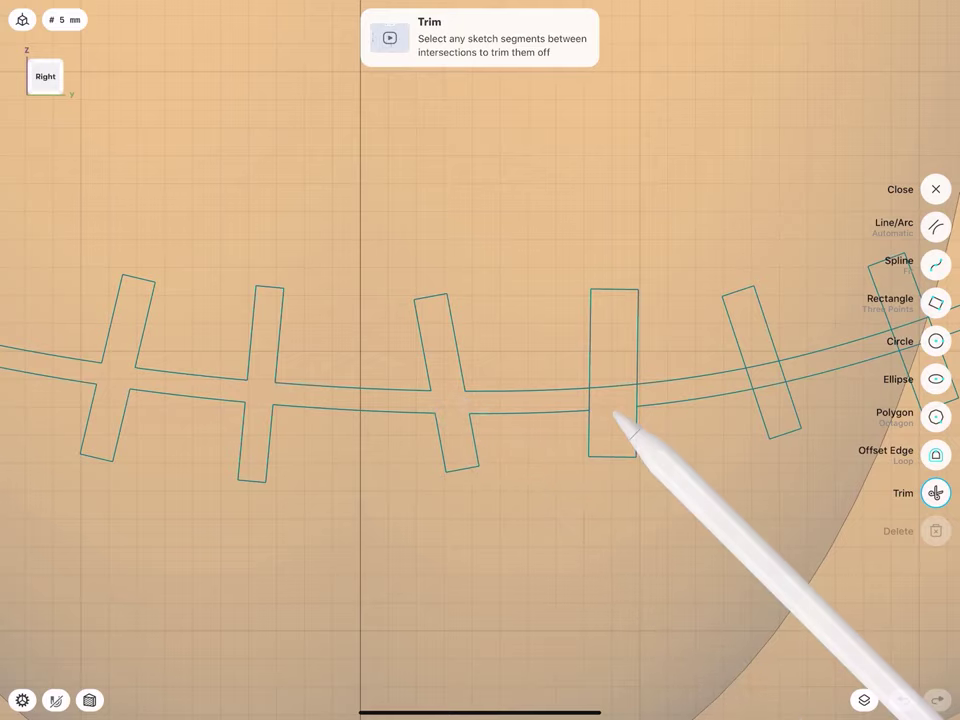
click(613, 390)
click(636, 398)
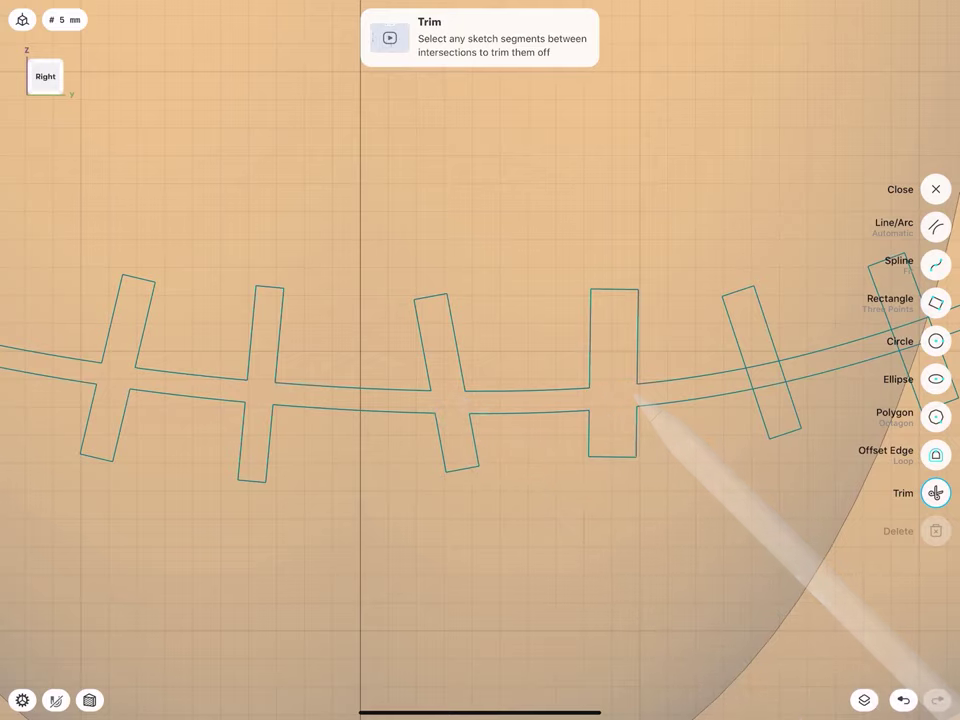
click(758, 375)
click(784, 370)
Orbit around the pumpkin to review the face sketch, then return to a front view of the mouth.
drag(675, 492, 484, 493)
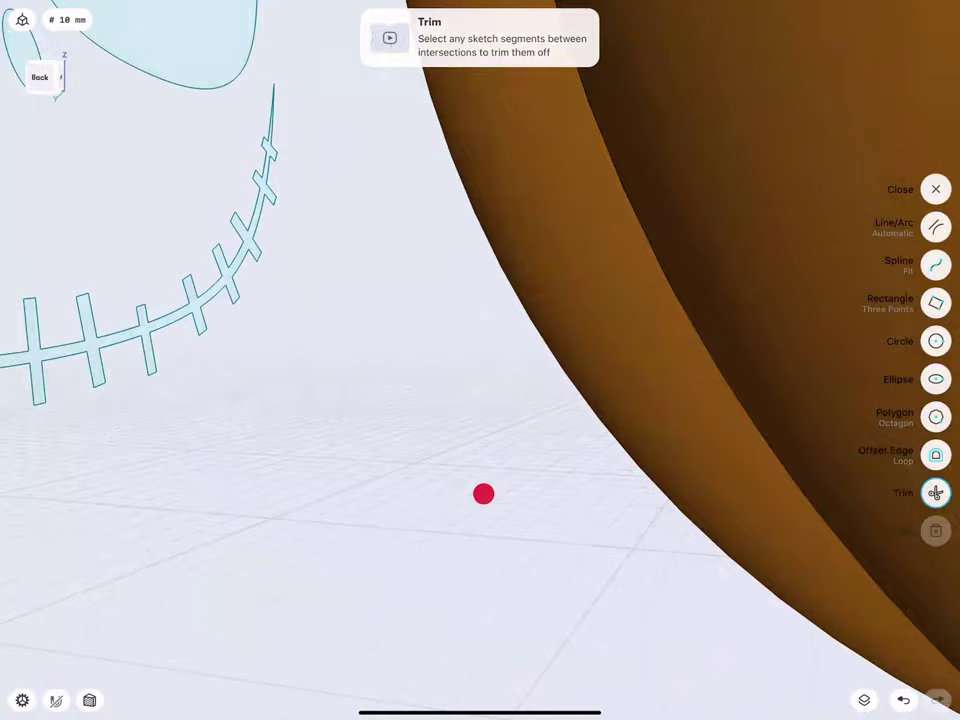
scroll(530, 400, down, 5)
drag(544, 454, 365, 456)
drag(324, 281, 255, 274)
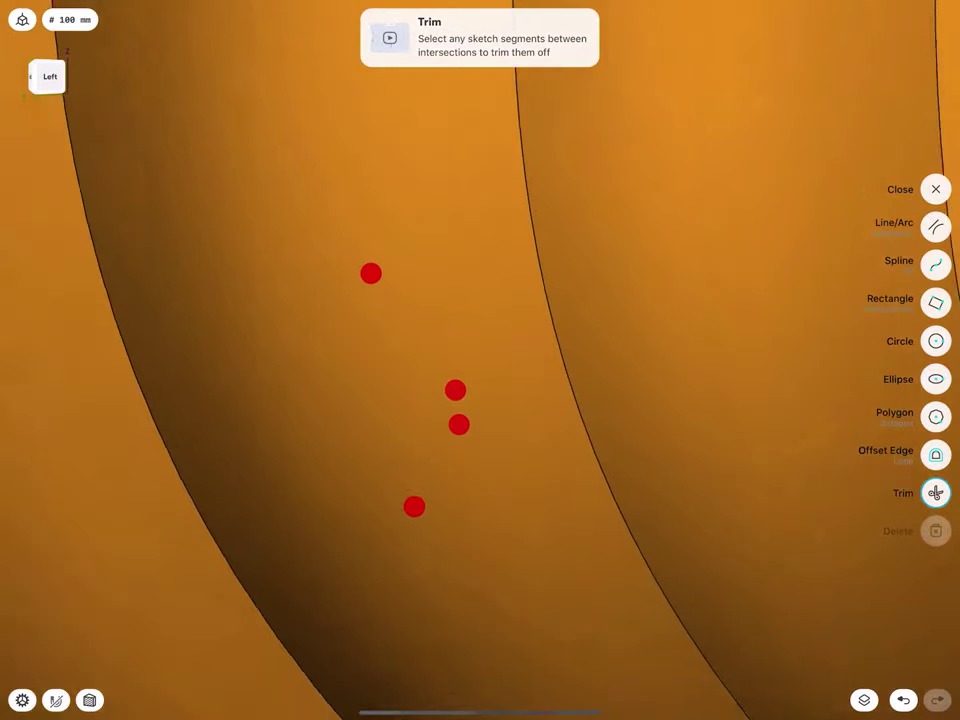
scroll(454, 388, down, 5)
mouse_move(522, 363)
mouse_down()
mouse_move(469, 293)
mouse_move(568, 311)
mouse_up()
scroll(332, 390, up, 5)
drag(467, 211, 456, 205)
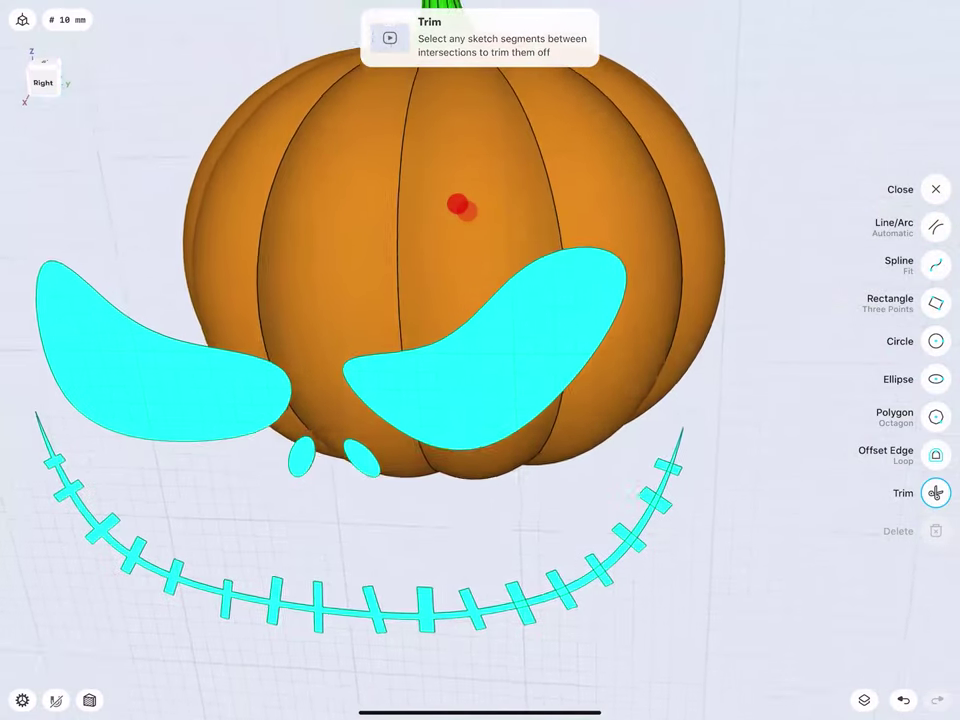
scroll(456, 205, up, 5)
scroll(412, 243, down, 2)
scroll(467, 366, up, 2)
scroll(467, 366, up, 3)
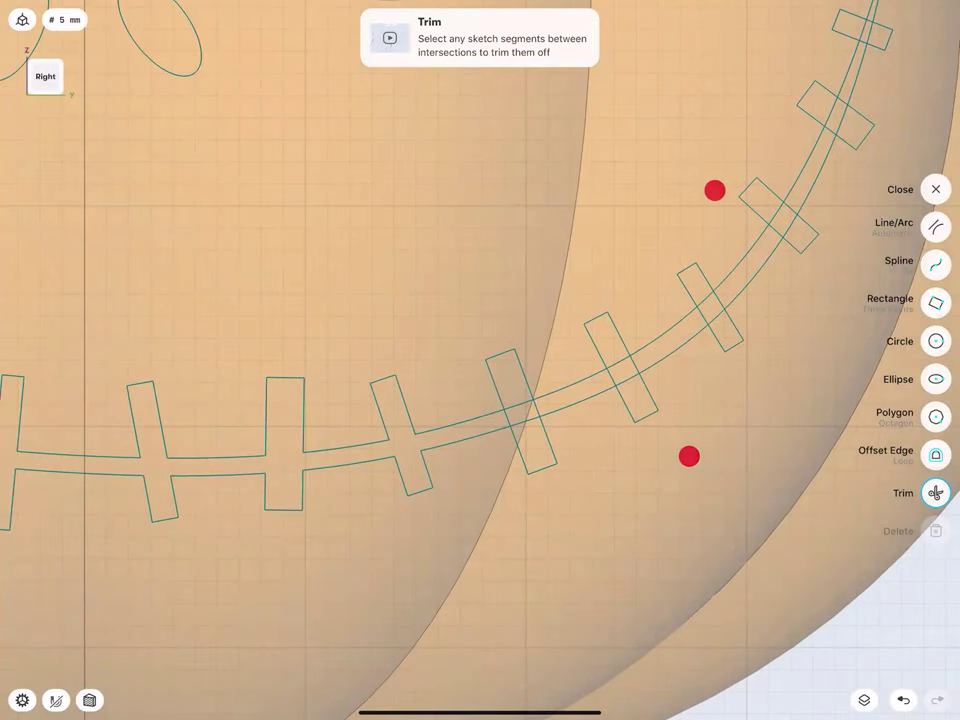
scroll(610, 391, up, 3)
Remove band segments and inner edges from three more stitches, turning them into crosses.
click(621, 398)
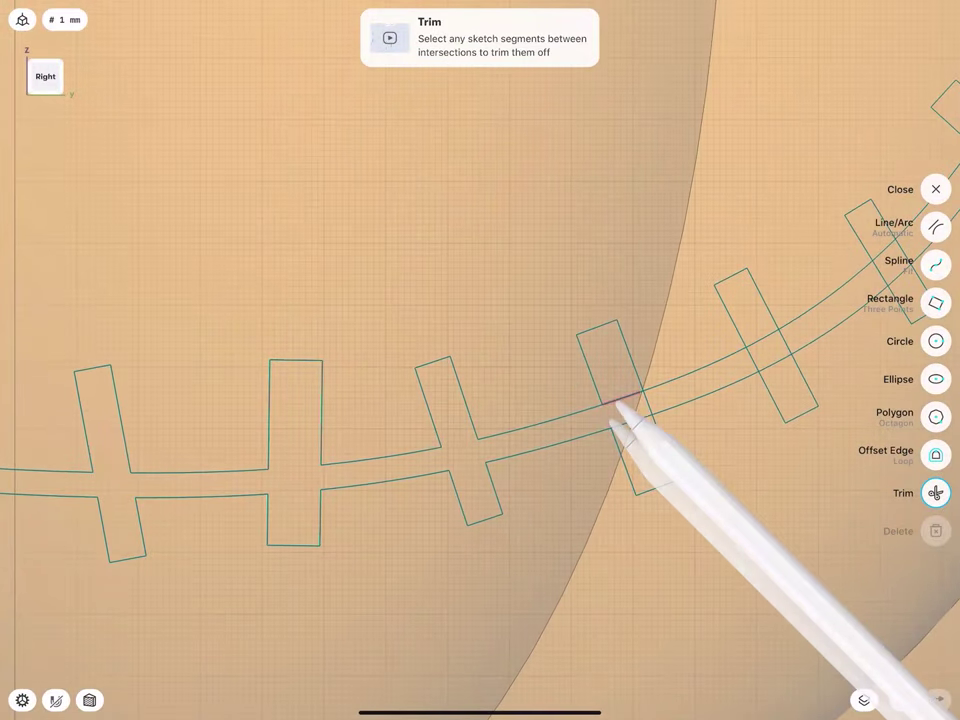
click(608, 415)
click(632, 420)
click(649, 404)
click(761, 338)
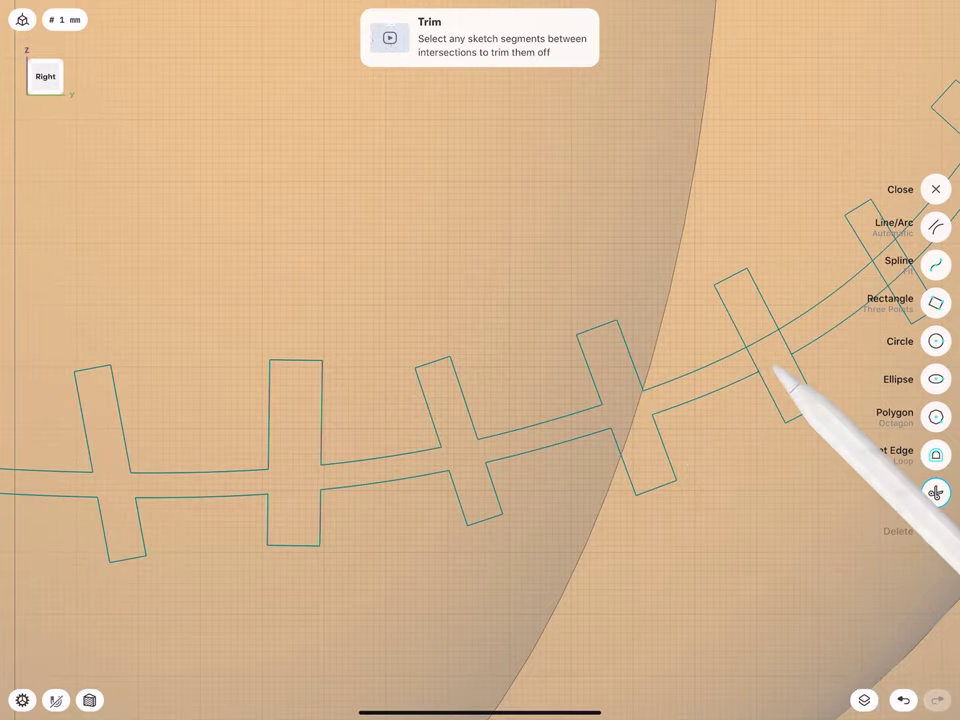
click(752, 360)
click(777, 363)
click(786, 342)
scroll(487, 397, down, 3)
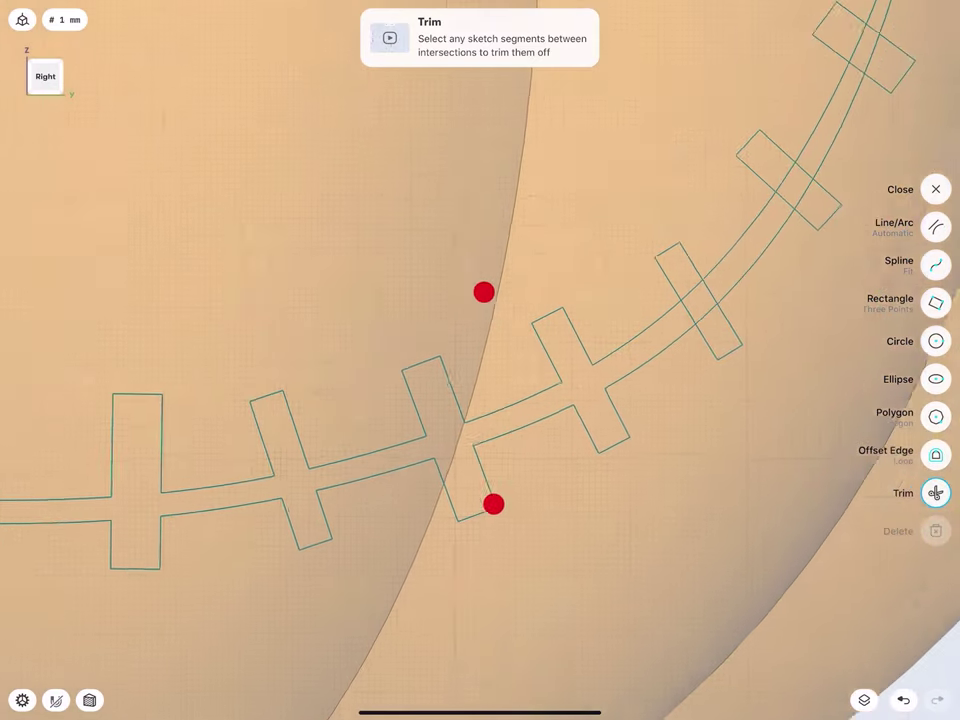
scroll(341, 484, down, 3)
click(517, 372)
click(507, 395)
click(530, 403)
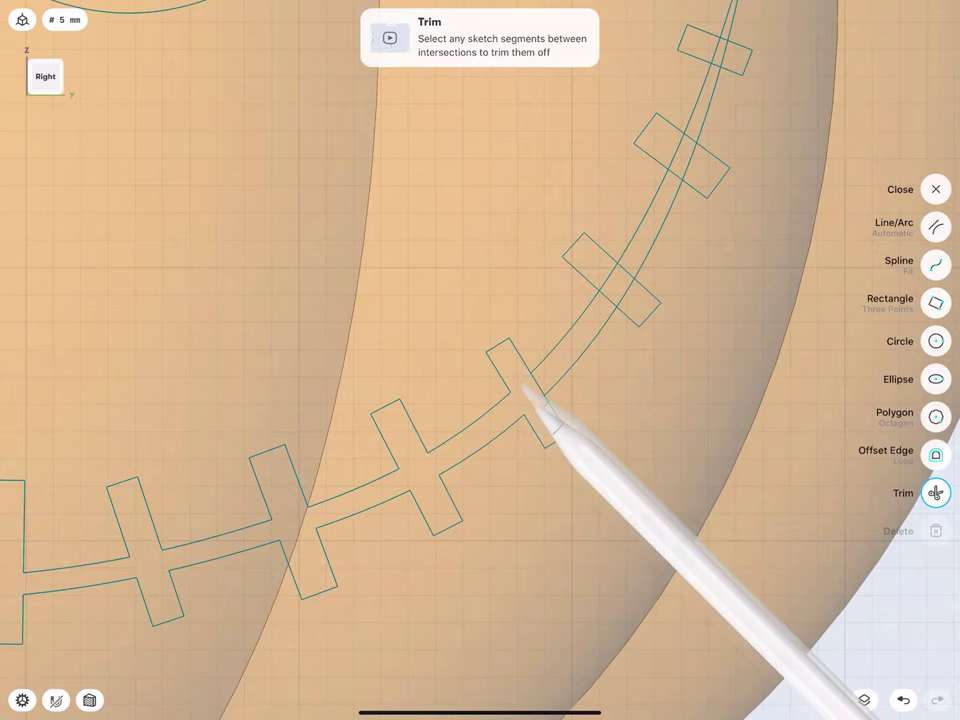
click(537, 380)
Trim the two uppermost stitches into crosses and zoom out over the finished mouth.
click(606, 265)
click(596, 288)
click(619, 296)
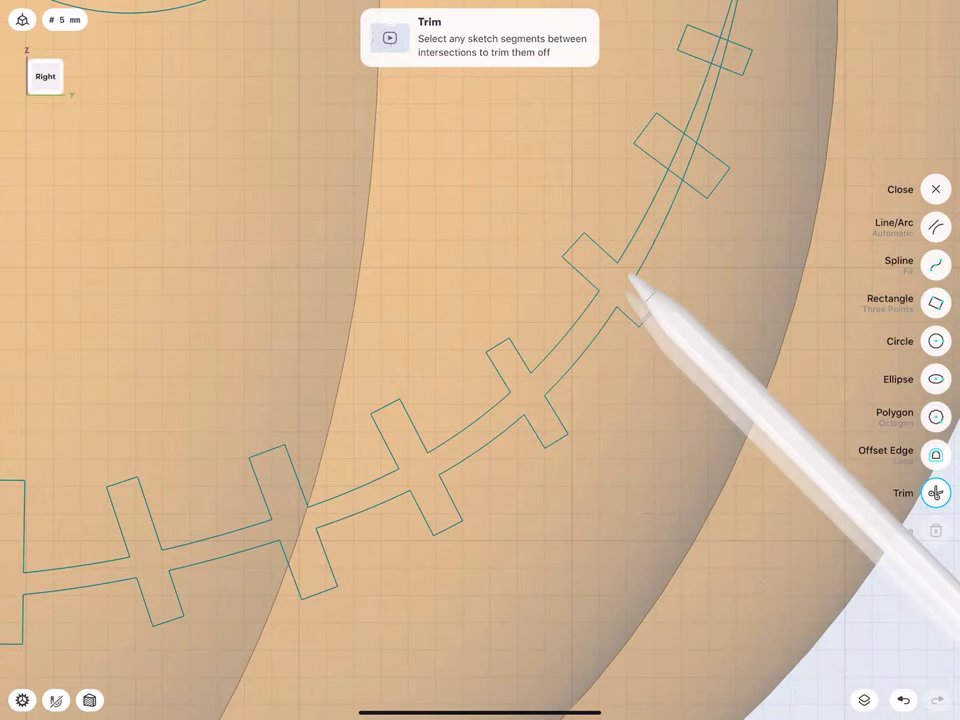
click(626, 273)
click(675, 150)
click(676, 171)
click(690, 158)
click(692, 139)
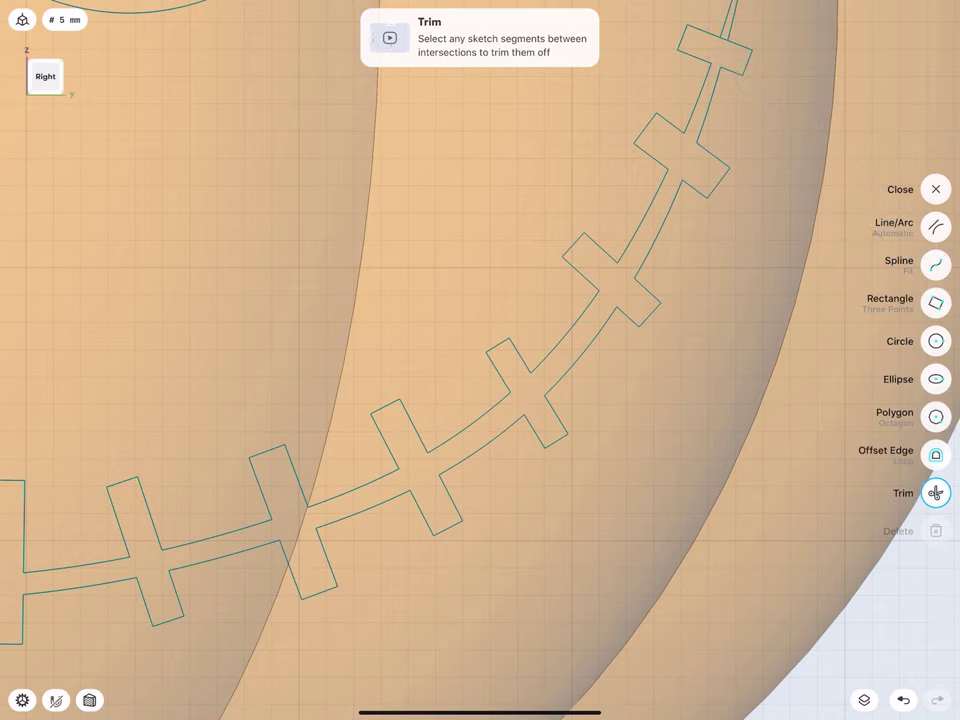
scroll(594, 238, up, 5)
scroll(471, 451, up, 3)
scroll(494, 430, up, 2)
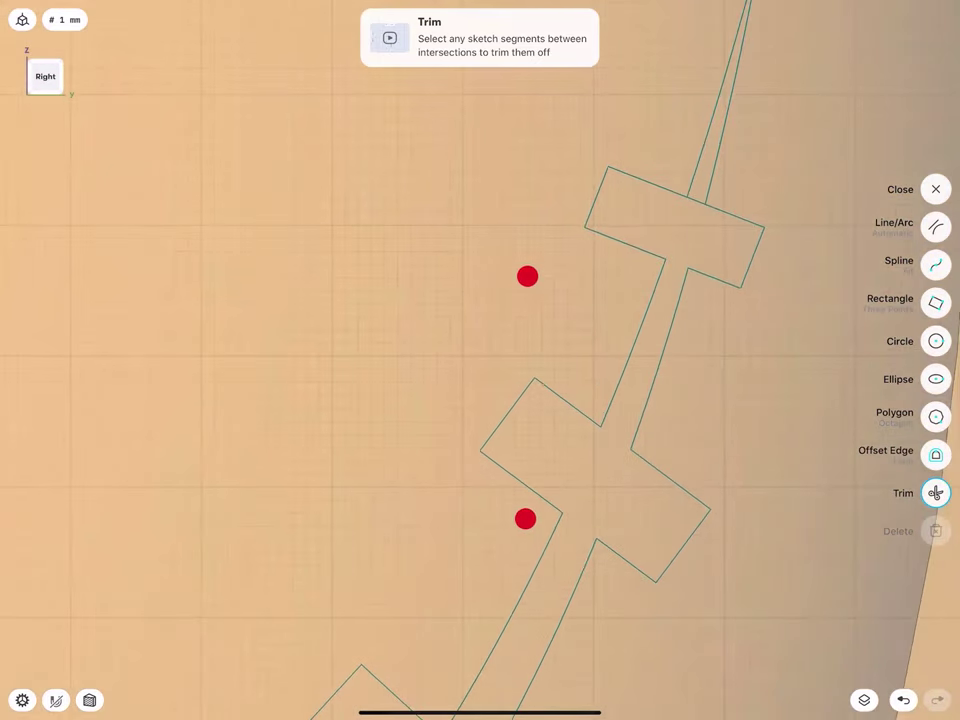
scroll(487, 381, down, 2)
scroll(490, 330, down, 5)
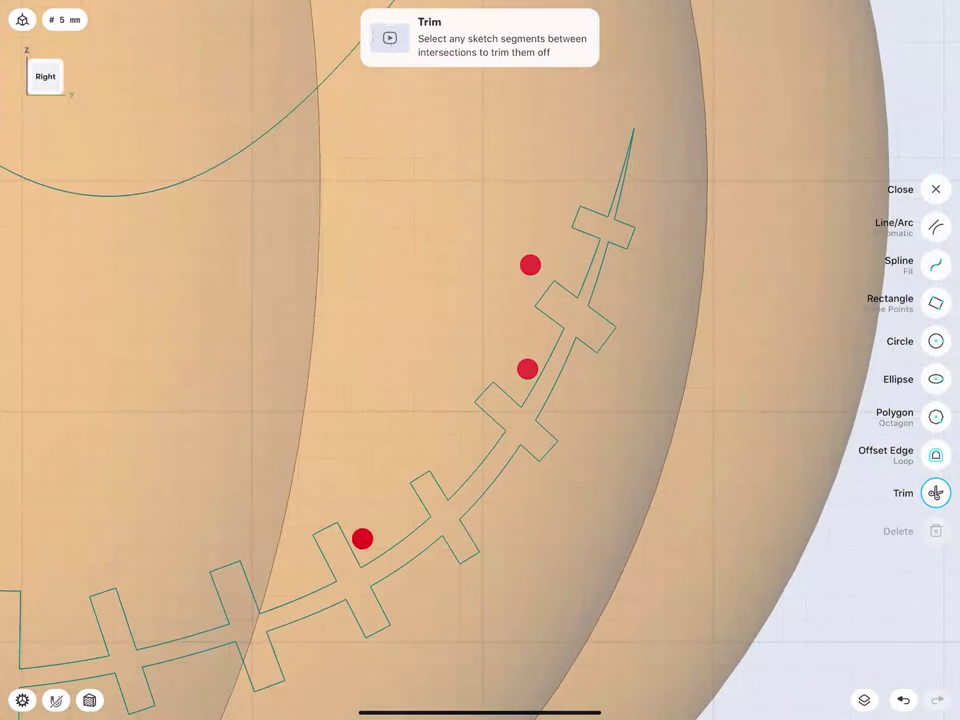
scroll(478, 366, down, 3)
scroll(478, 366, down, 3)
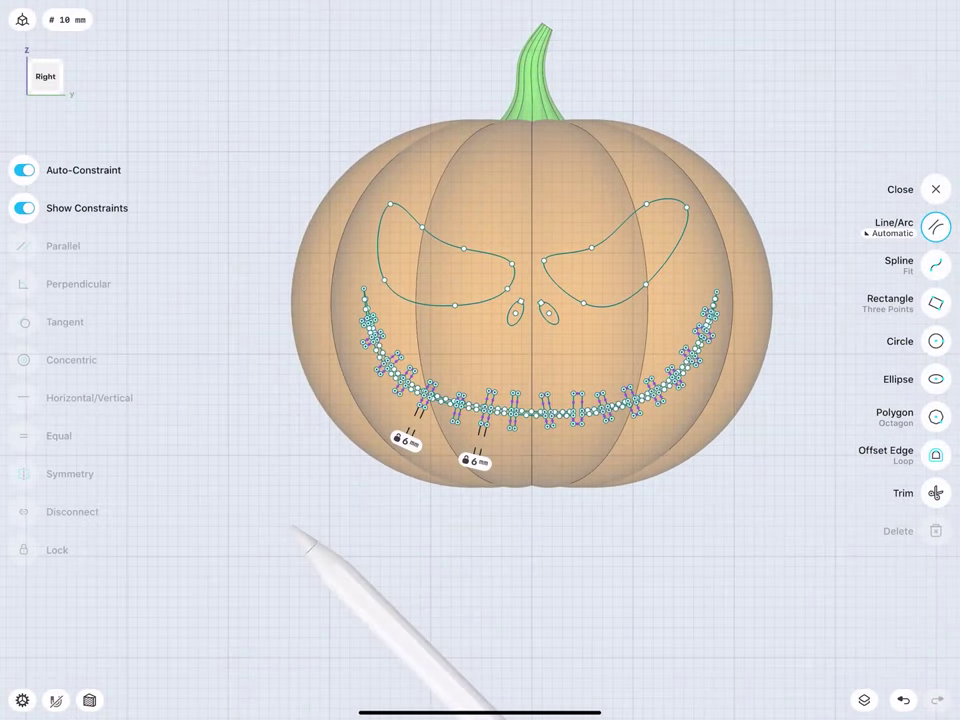
scroll(467, 306, down, 5)
scroll(440, 418, down, 3)
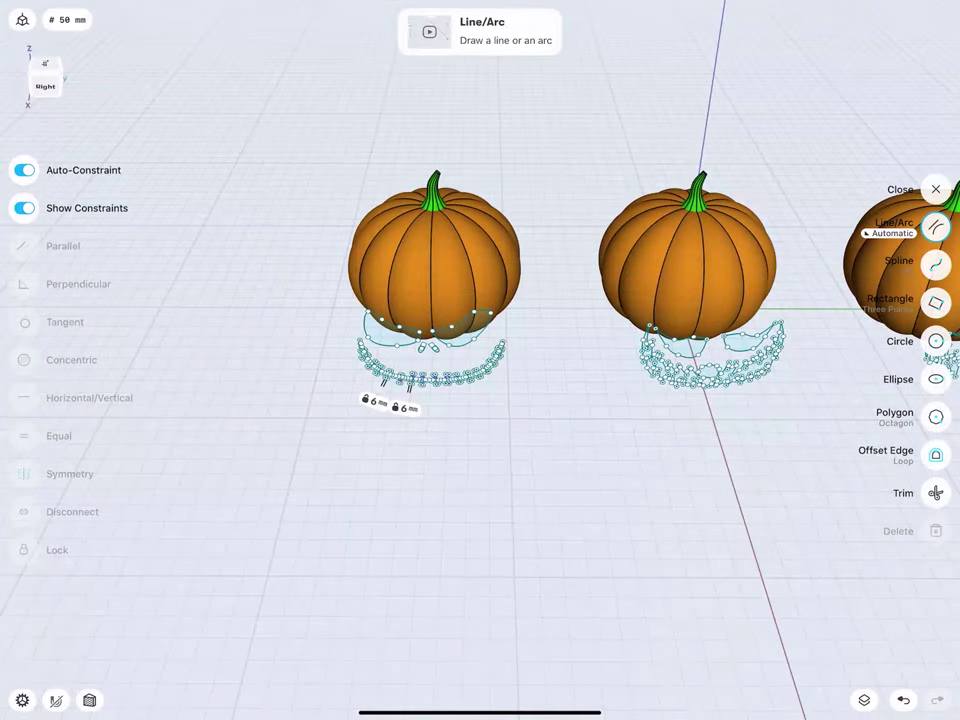
Close the face sketch and select both angry eye faces.
click(332, 439)
scroll(397, 354, up, 2)
scroll(420, 380, up, 3)
scroll(410, 375, up, 3)
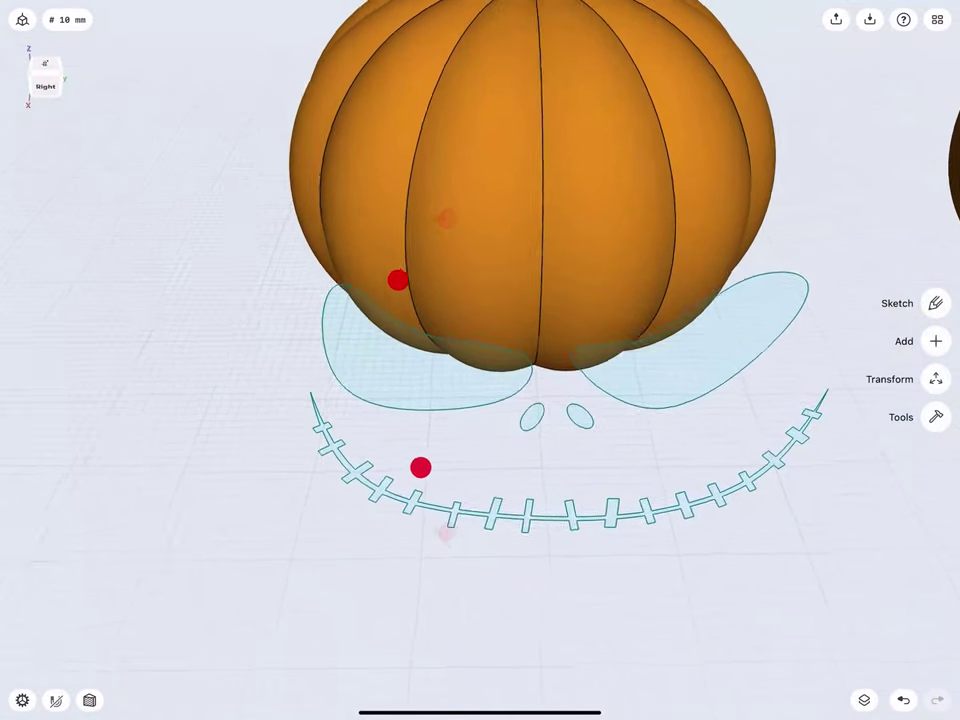
middle_drag(409, 374, 448, 384)
click(465, 390)
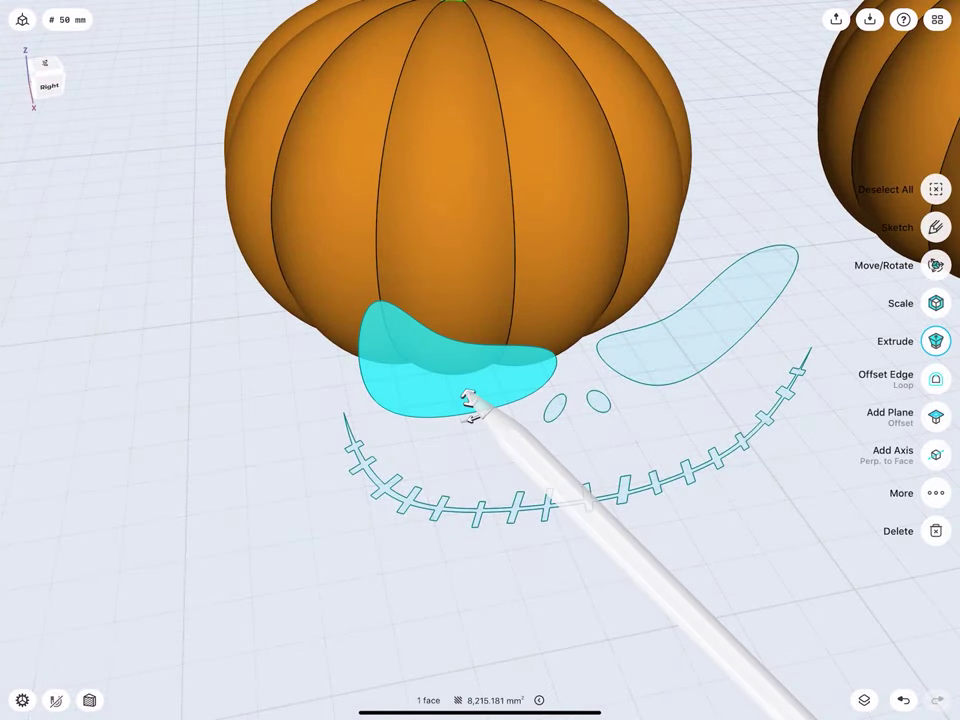
click(650, 364)
click(645, 366)
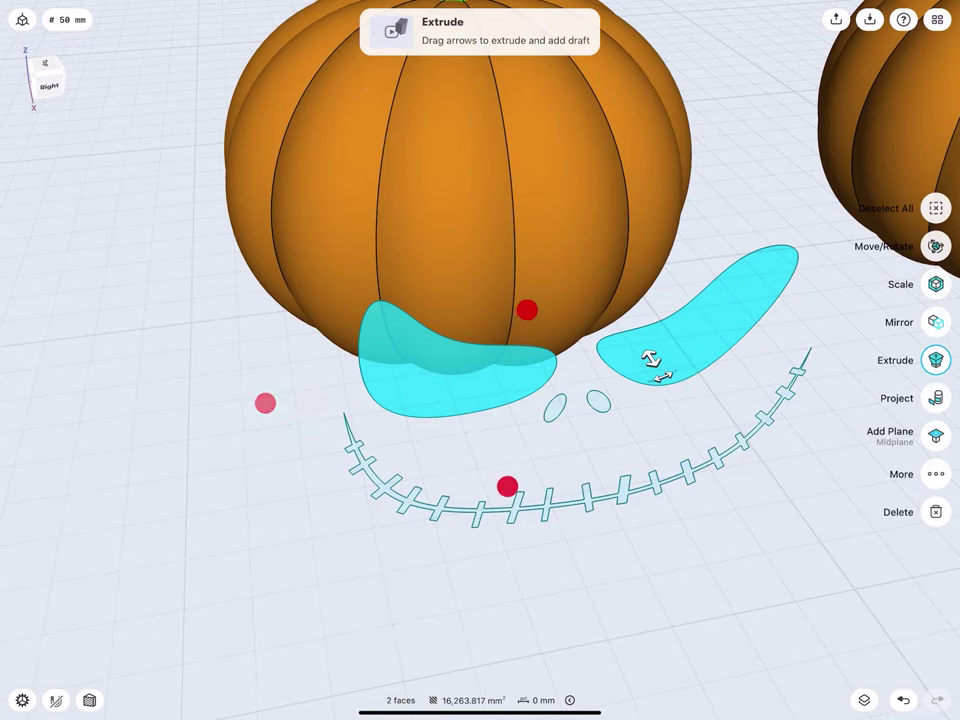
Add both nostril ovals and the stitched mouth, then extrude about -330 mm as a cut.
scroll(517, 398, up, 3)
click(543, 400)
click(620, 390)
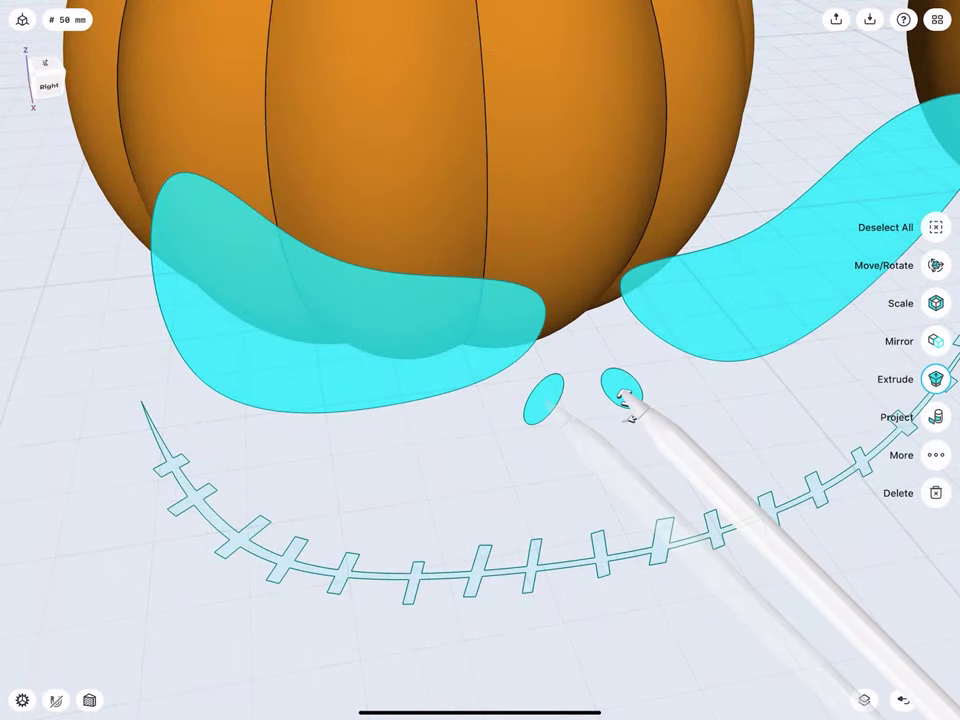
click(604, 560)
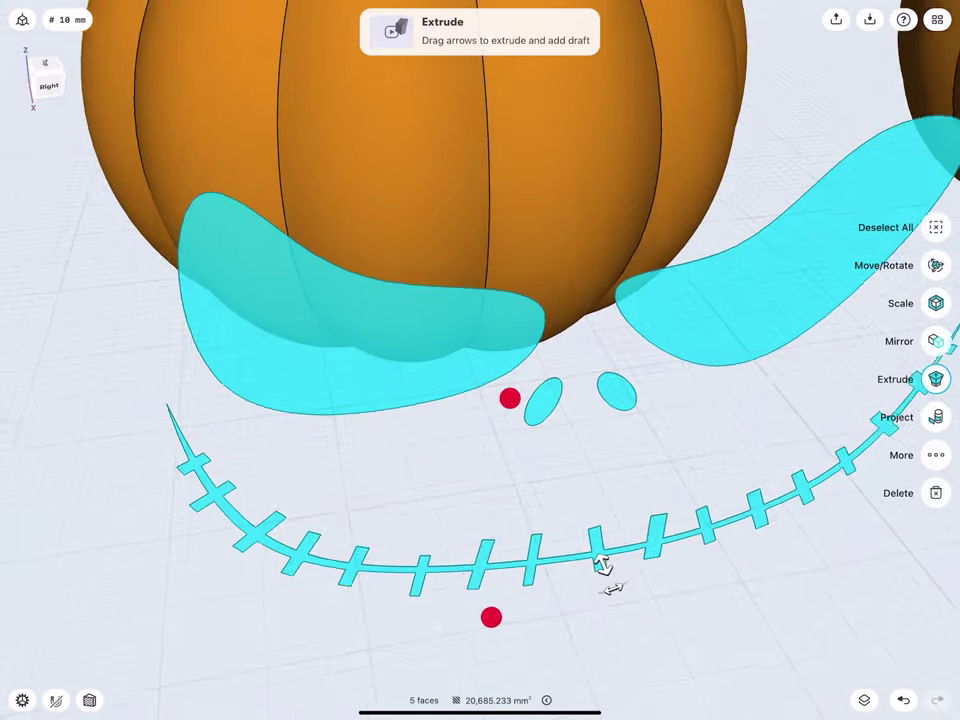
scroll(500, 505, down, 5)
drag(522, 568, 437, 282)
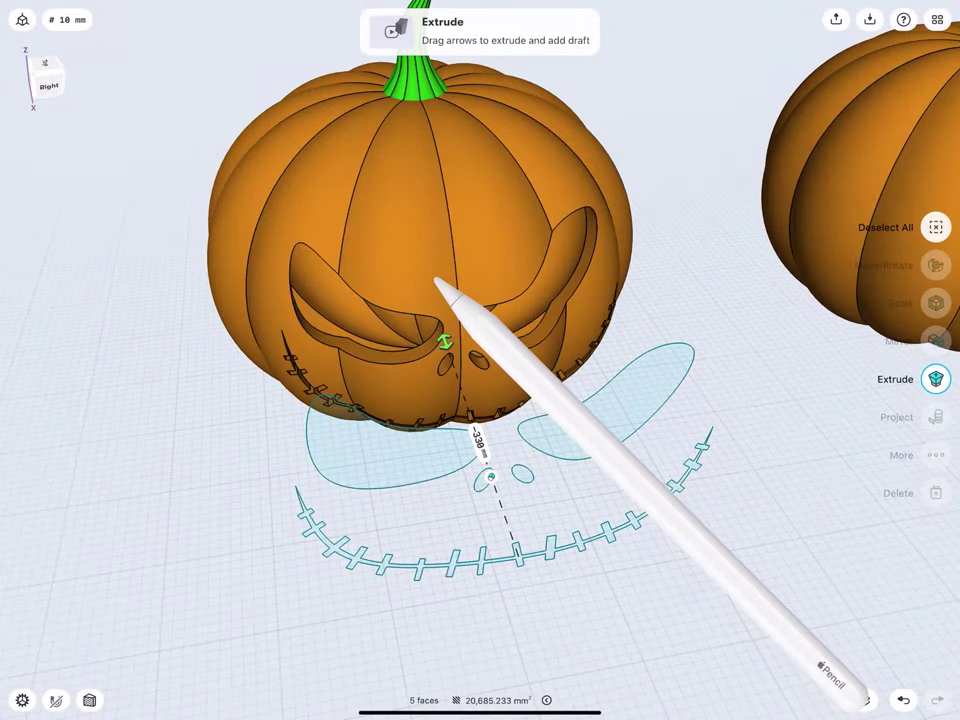
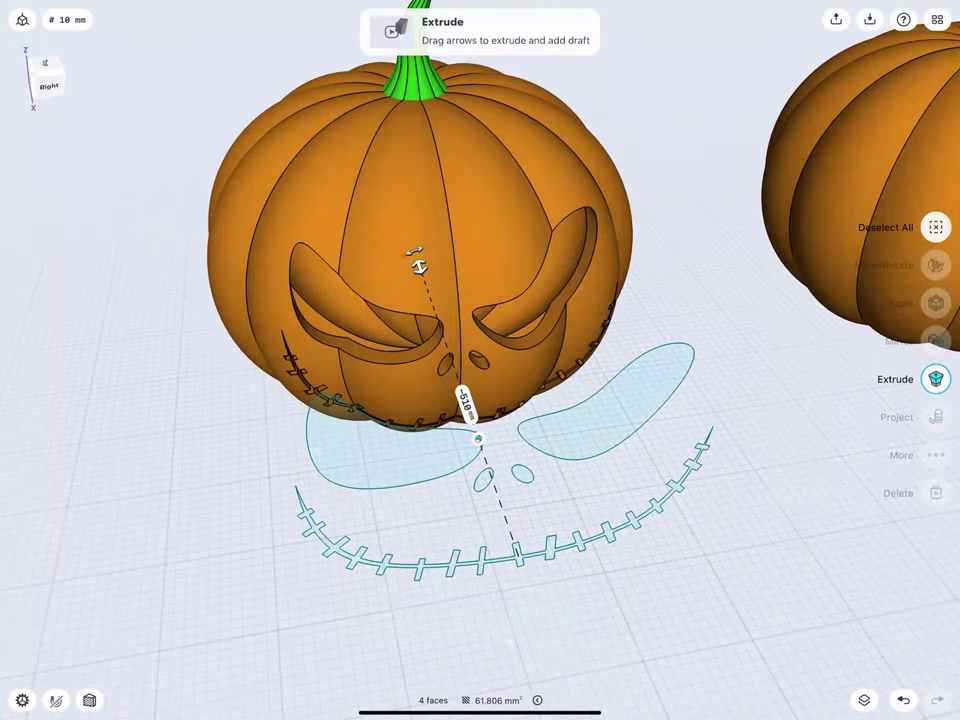
Confirm the stitched-face cut on the first pumpkin and pan to the middle pumpkin's face sketch.
click(193, 300)
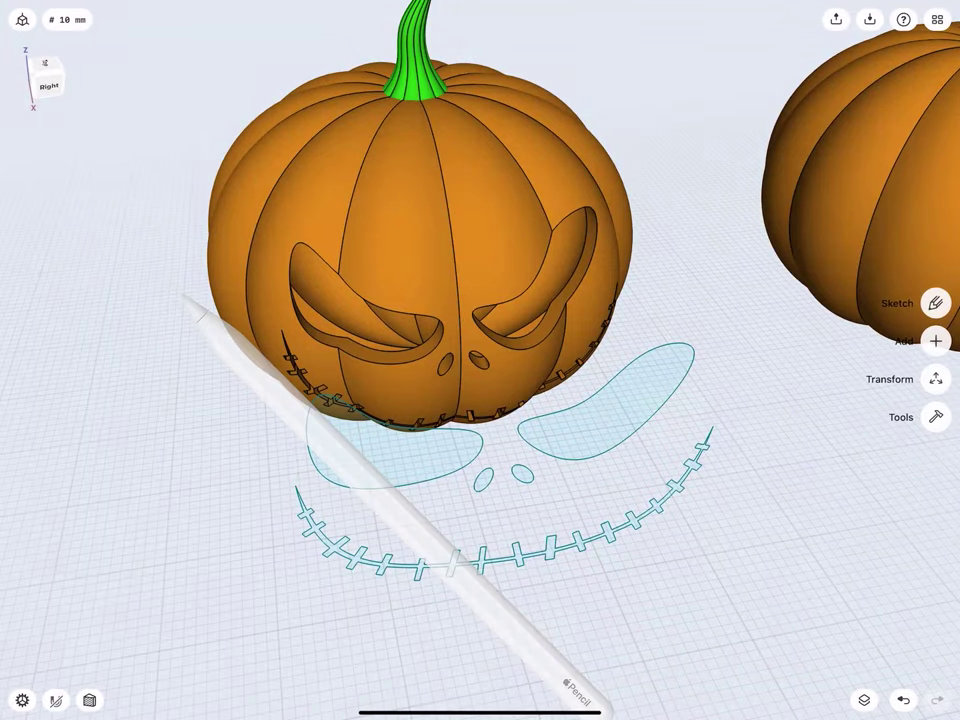
middle_drag(675, 446, 414, 484)
Select both eye sketches and the jagged mouth, then extrude them -420 mm into the middle pumpkin.
scroll(414, 484, up, 5)
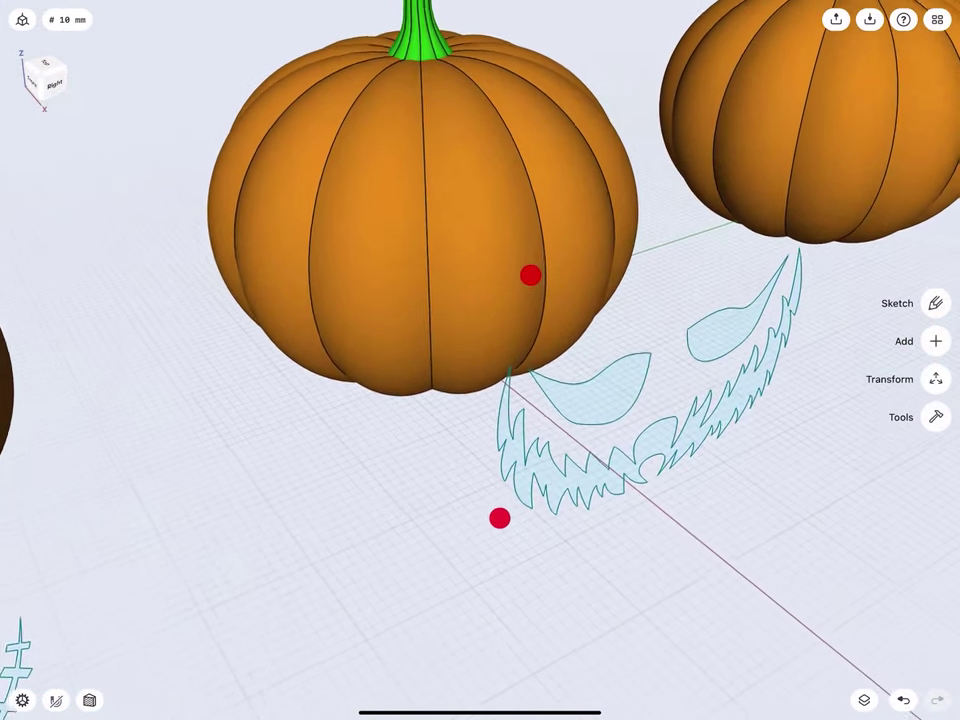
click(709, 339)
click(619, 396)
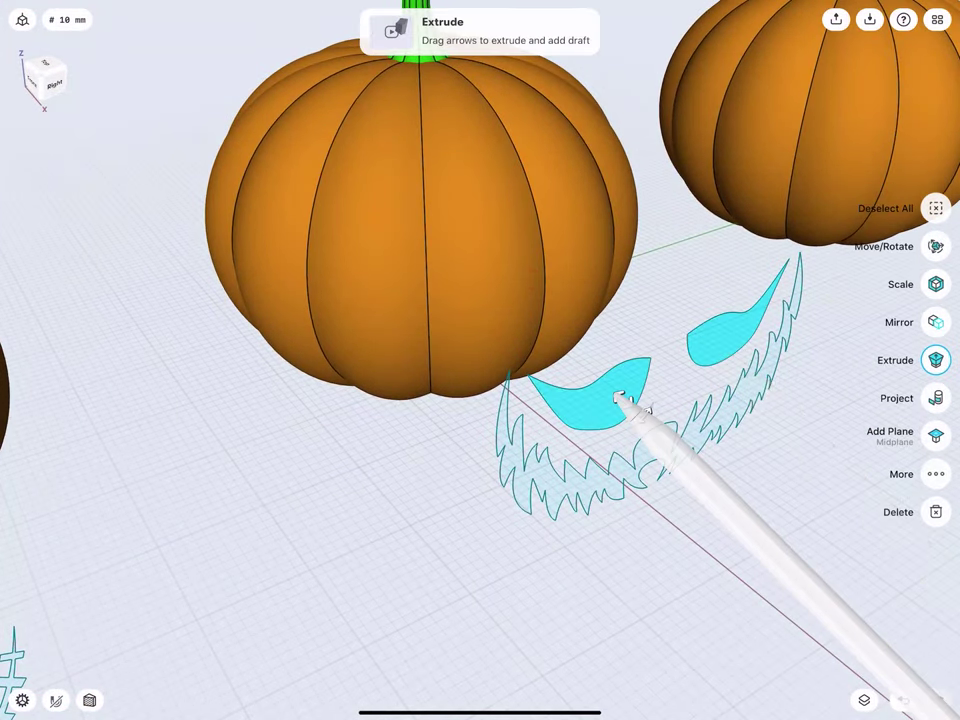
click(655, 452)
drag(655, 452, 410, 263)
click(480, 32)
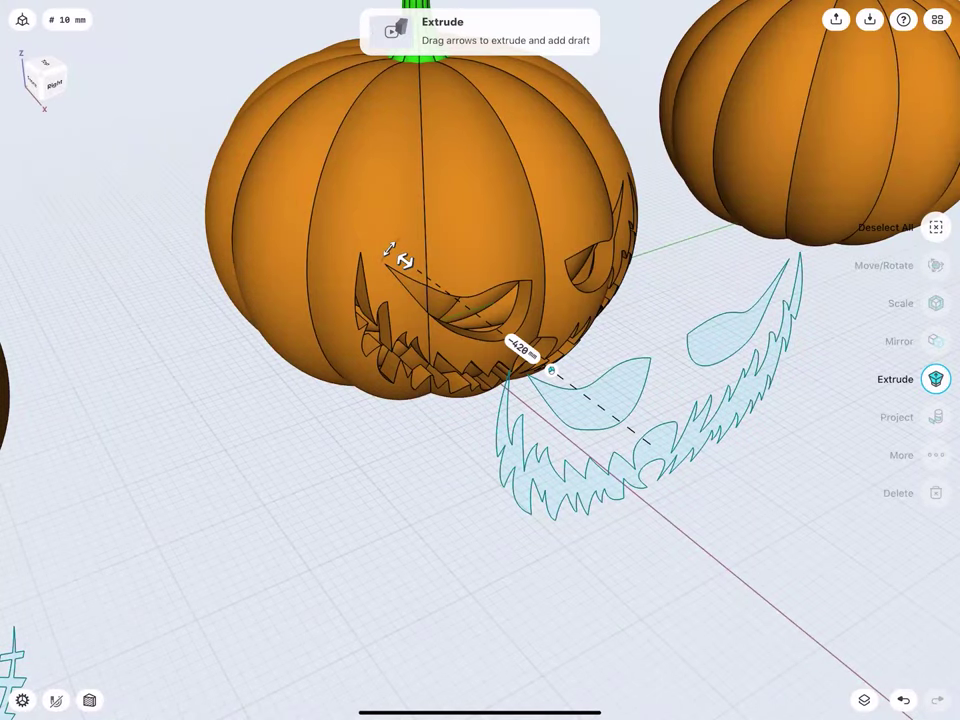
scroll(310, 290, down, 5)
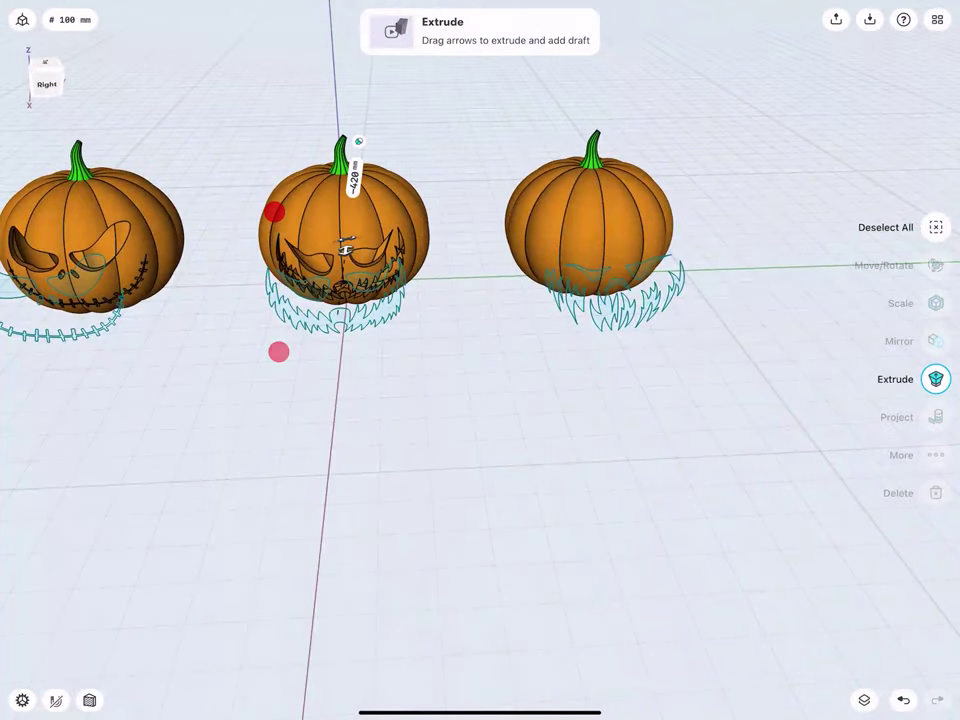
click(493, 339)
Select the third pumpkin's eye, nose and spiky-tooth sketch faces.
scroll(480, 370, up, 10)
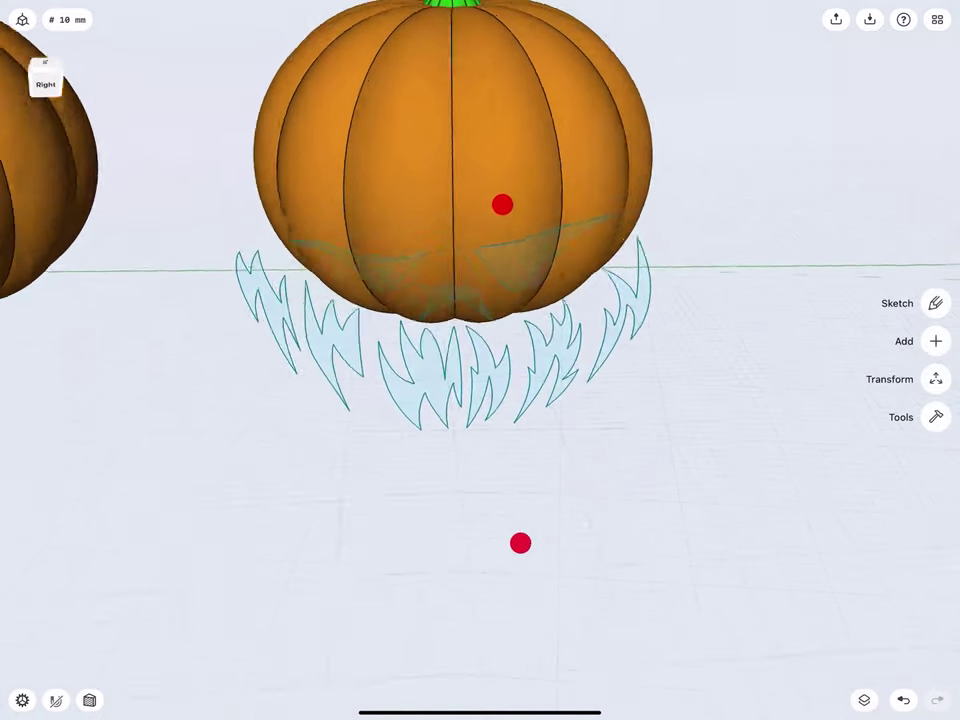
click(372, 278)
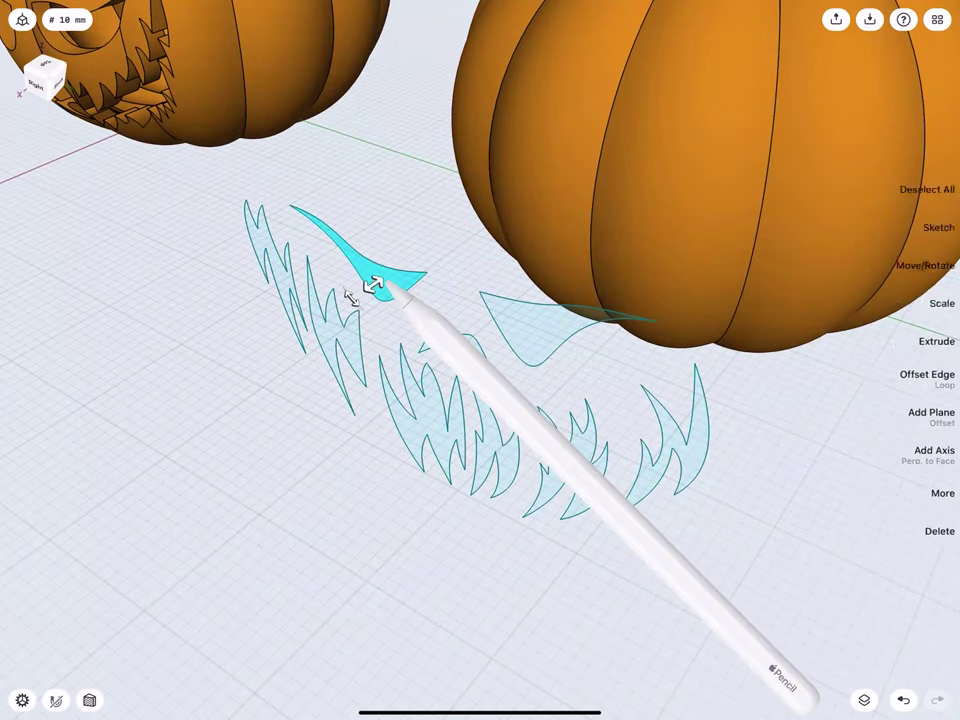
click(438, 338)
click(522, 332)
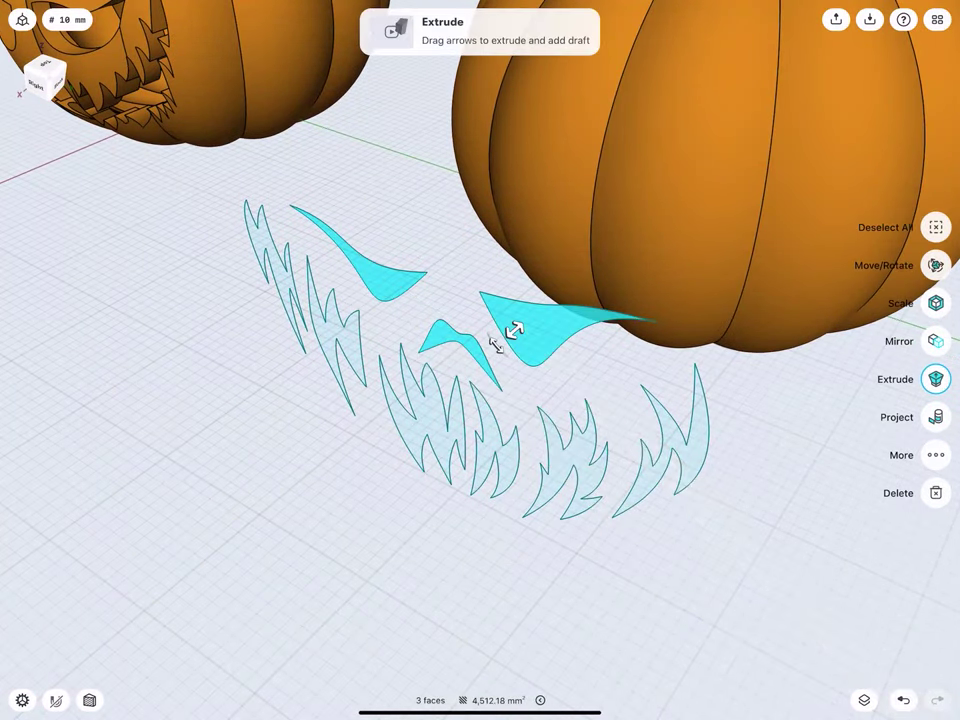
click(678, 455)
click(565, 460)
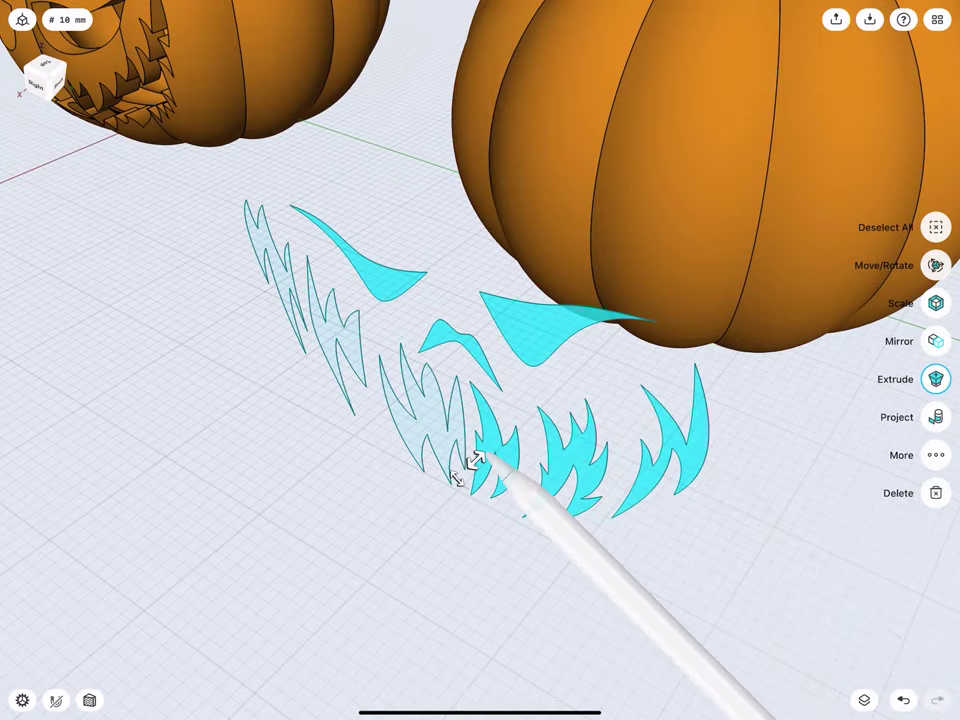
click(467, 456)
click(422, 422)
click(318, 336)
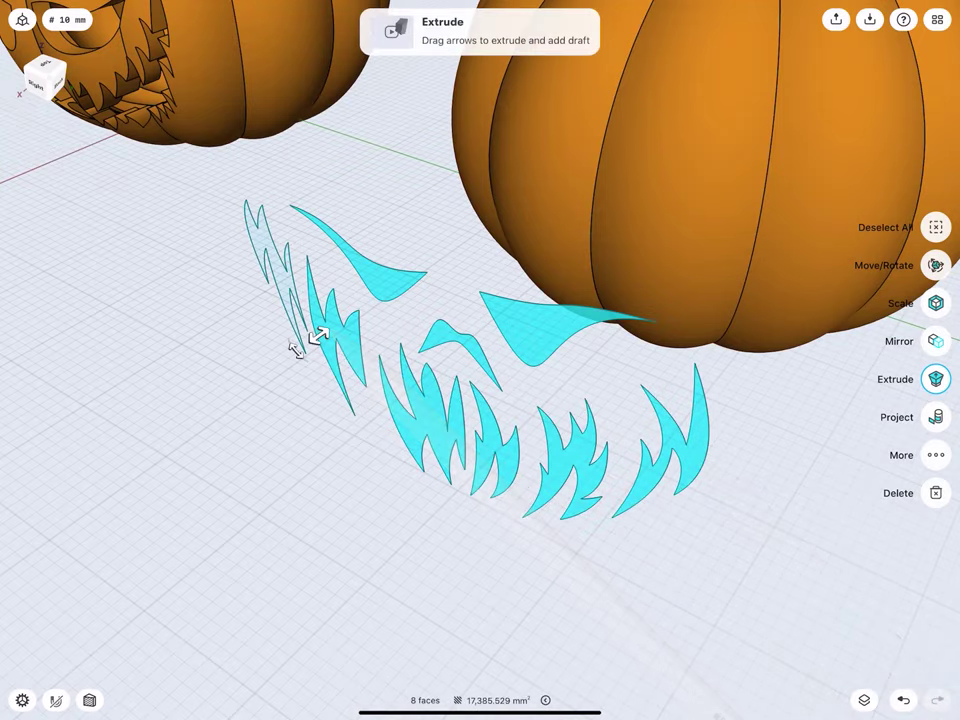
click(255, 240)
Extrude the selected face shapes -500 mm into the third pumpkin.
scroll(480, 360, down, 3)
scroll(322, 404, up, 1)
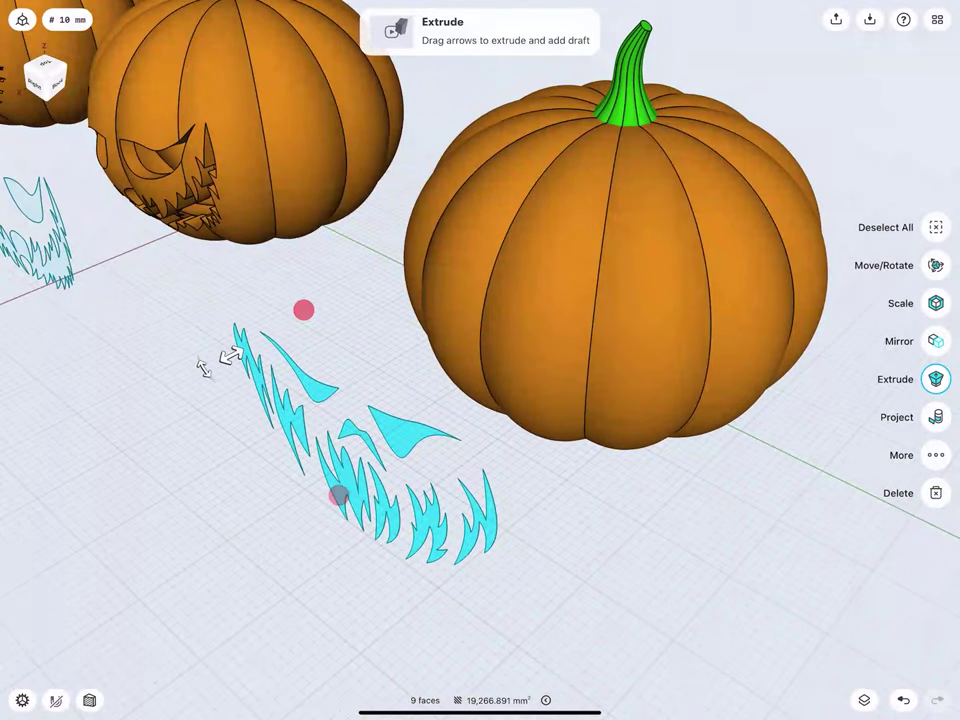
drag(230, 355, 553, 229)
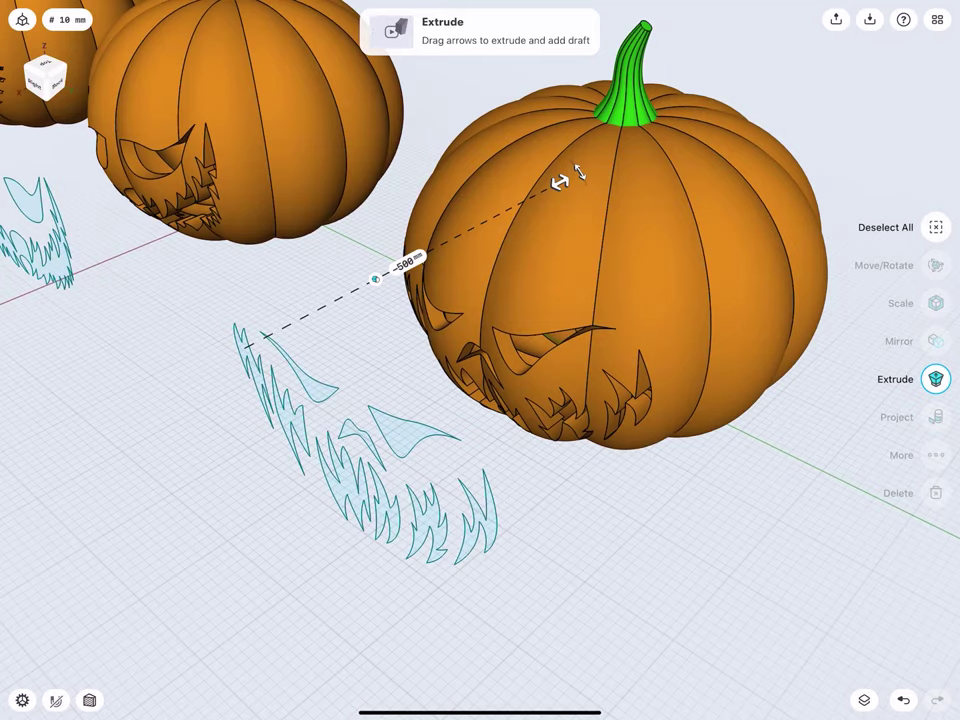
In the Items panel, hide and then show the Bodies folder, with all three pumpkins in view.
click(937, 19)
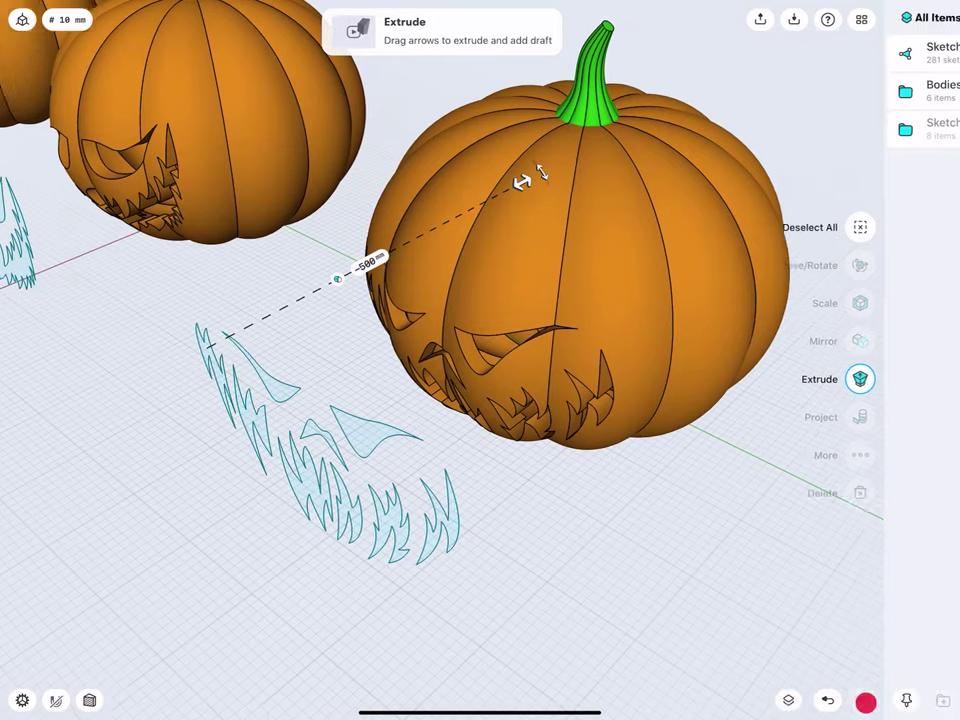
scroll(300, 420, down, 3)
scroll(340, 440, down, 2)
middle_drag(358, 521, 394, 486)
click(940, 91)
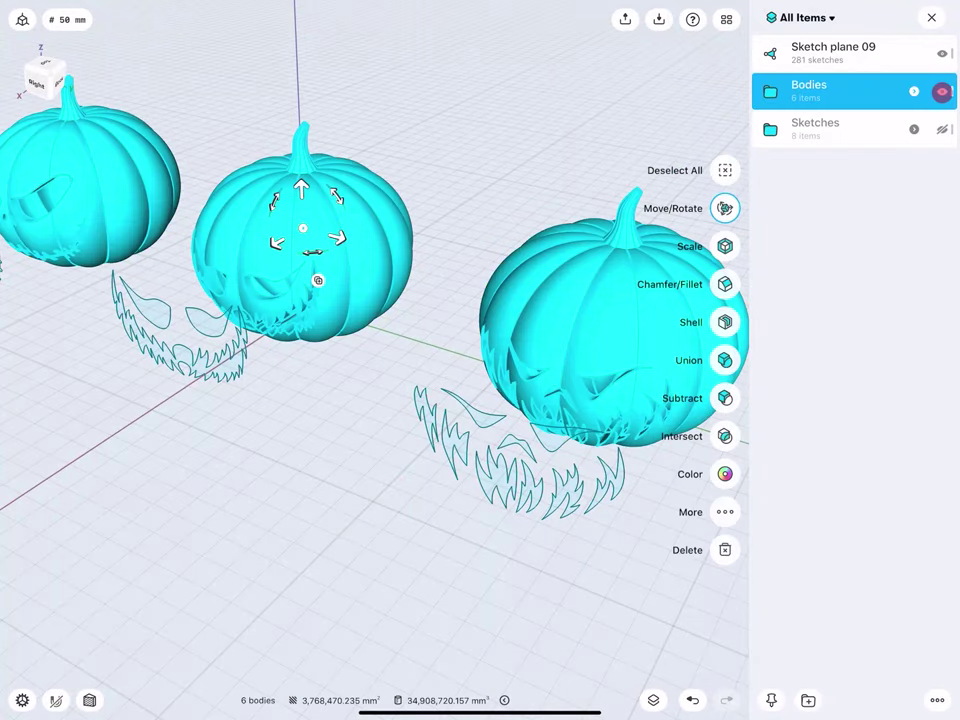
click(940, 92)
click(933, 95)
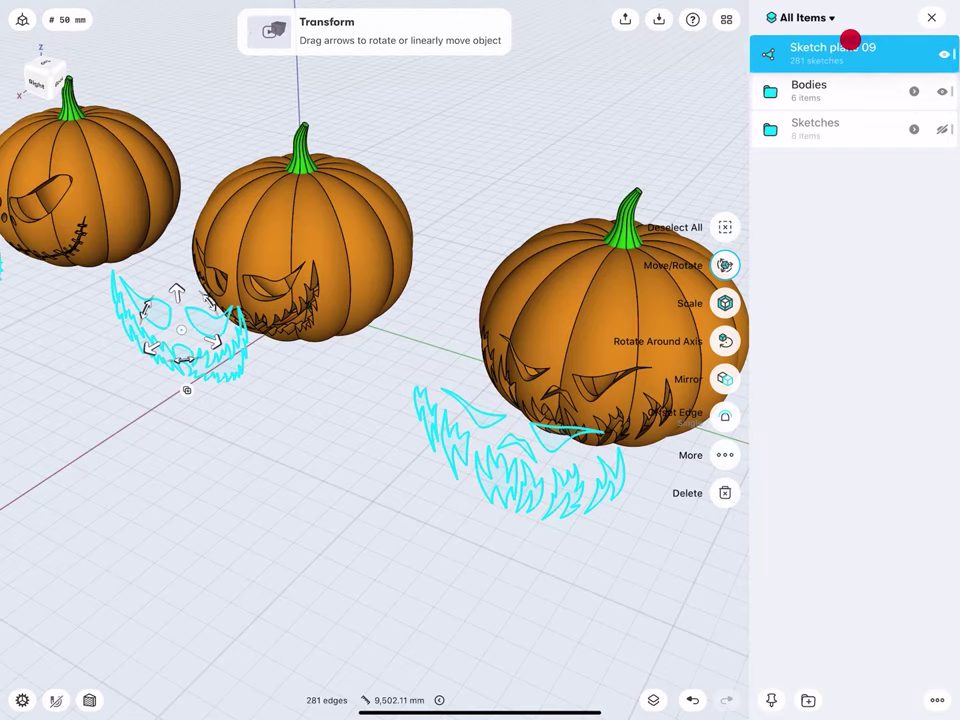
Move Sketch plane 09 into the hidden Sketches folder and clear the selection.
drag(860, 42, 830, 165)
click(931, 17)
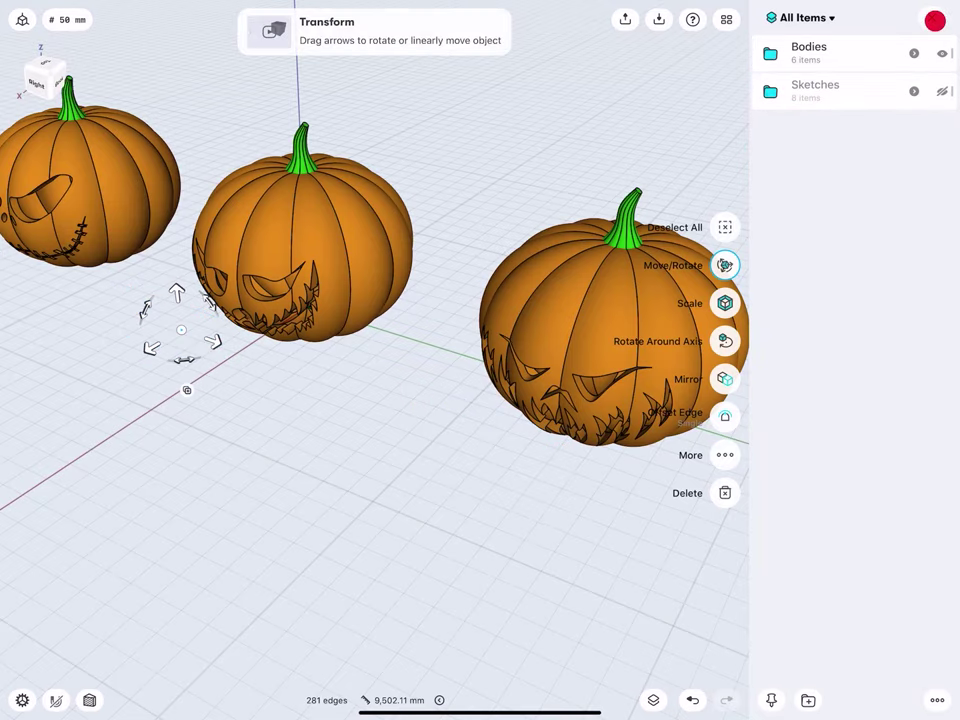
click(332, 396)
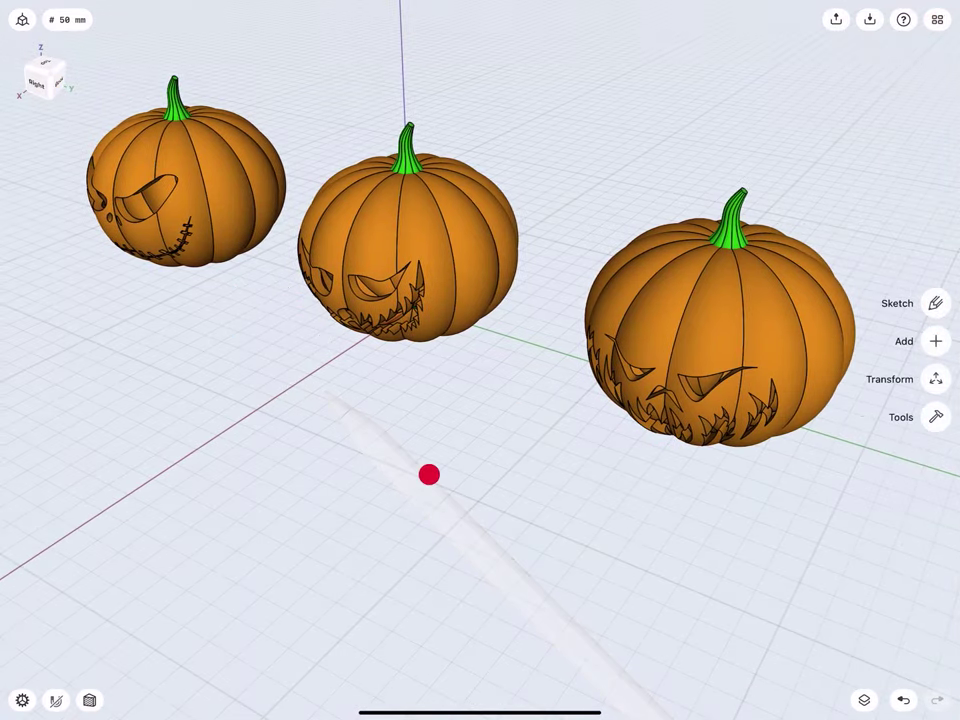
drag(429, 474, 363, 431)
scroll(417, 342, up, 3)
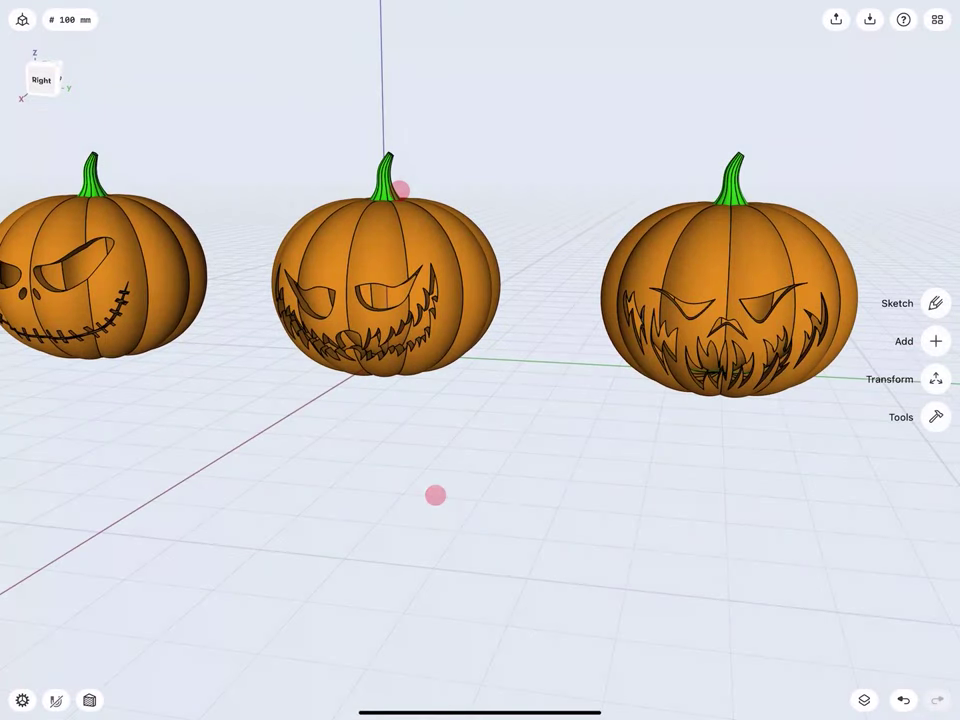
Start the Color tool with black and paint the right pumpkin black.
click(936, 416)
click(938, 582)
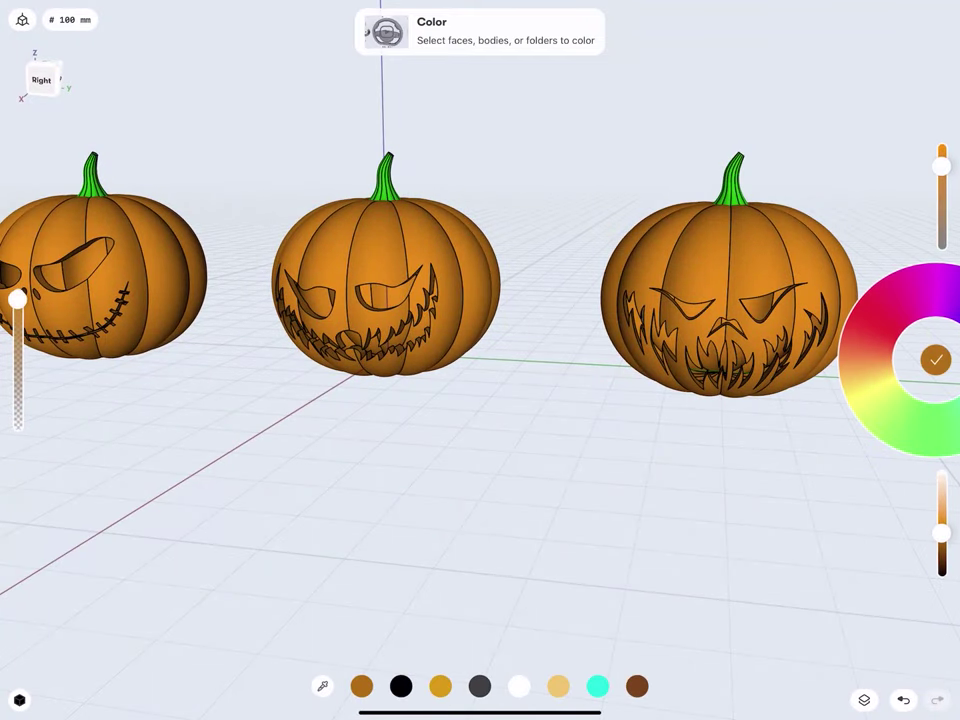
click(401, 686)
middle_drag(482, 514, 461, 550)
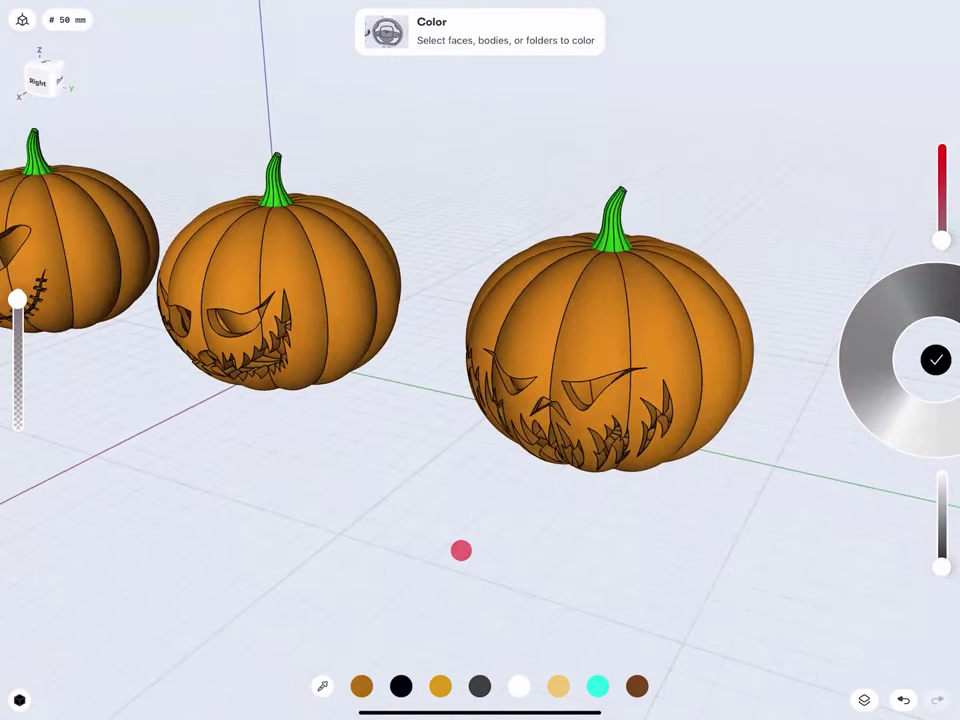
click(528, 337)
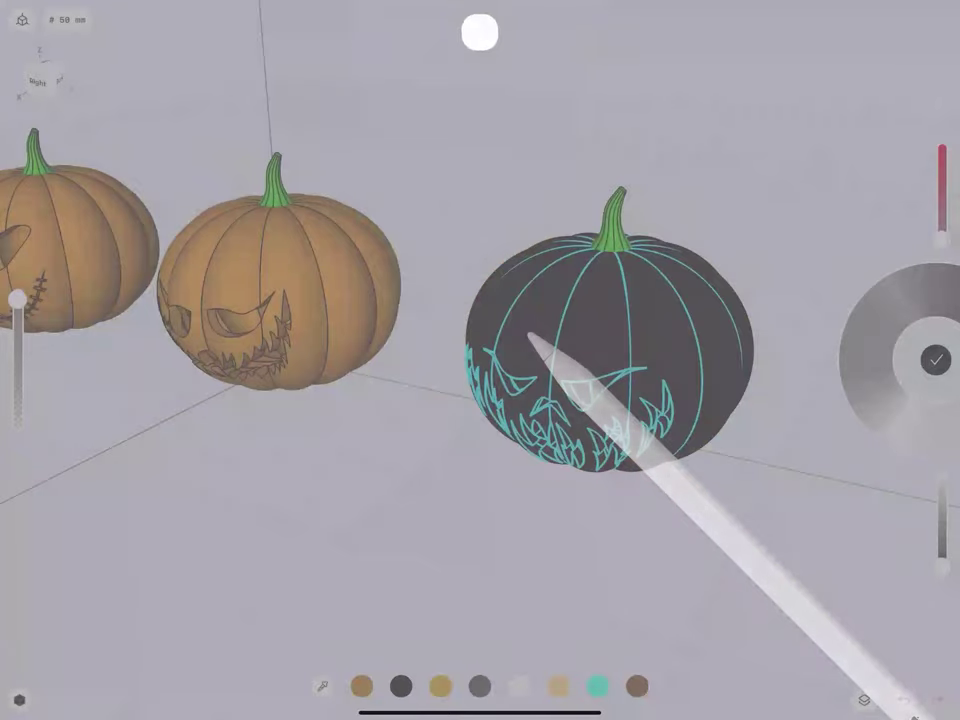
Paint the middle and left pumpkins black, then switch the paint colour to orange.
click(241, 262)
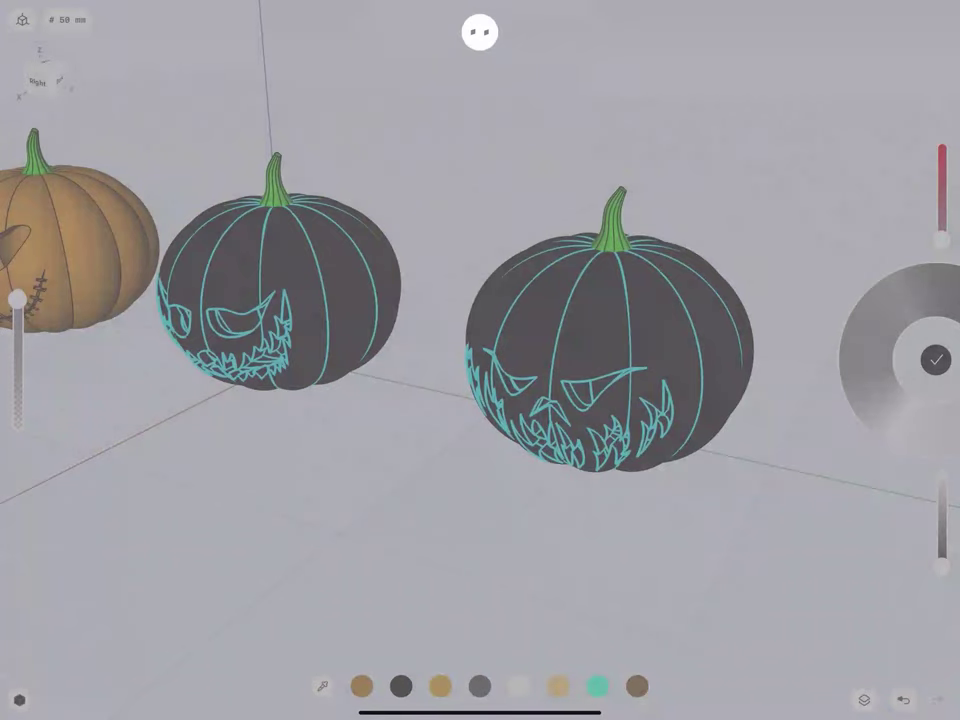
middle_drag(273, 336, 392, 374)
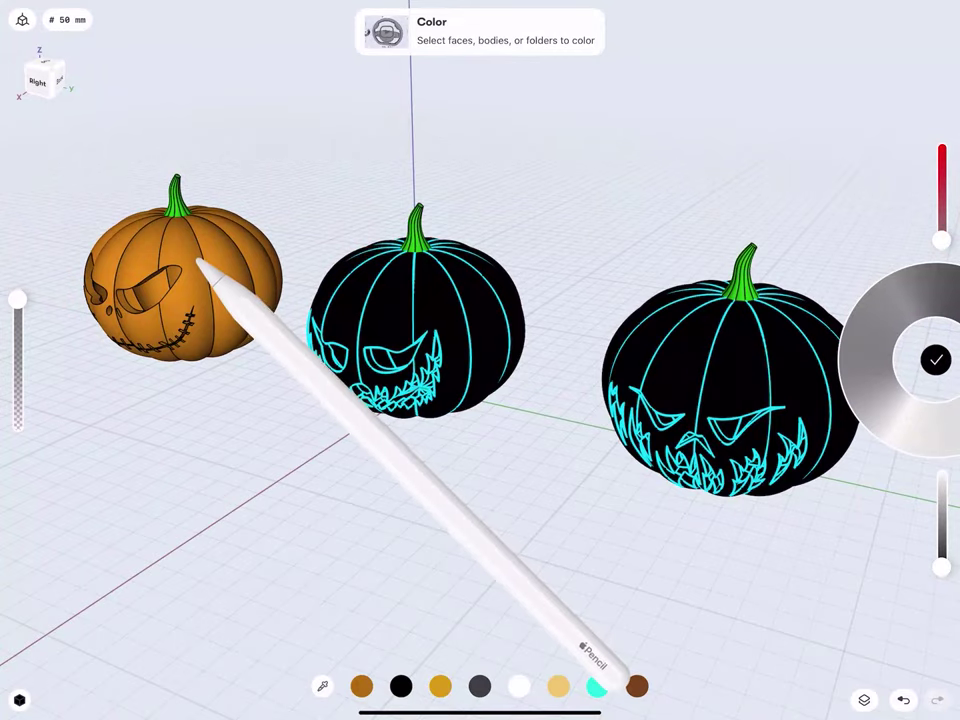
click(204, 268)
click(257, 482)
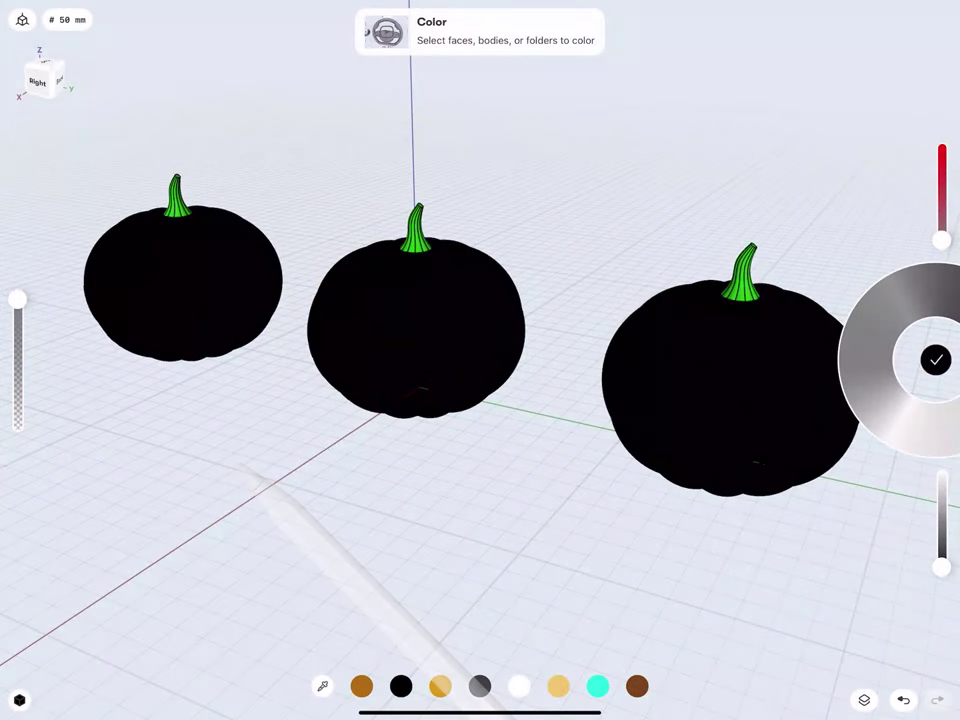
click(361, 686)
Paint the left pumpkin's black lobes and leftover mouth area orange.
click(189, 261)
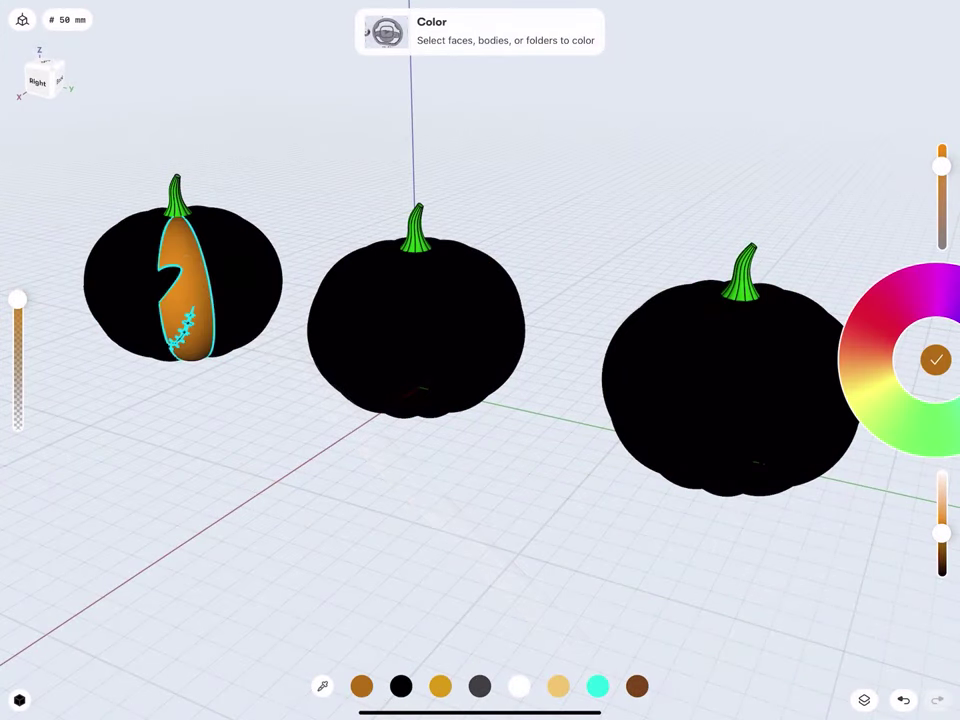
click(135, 245)
middle_drag(223, 227, 290, 305)
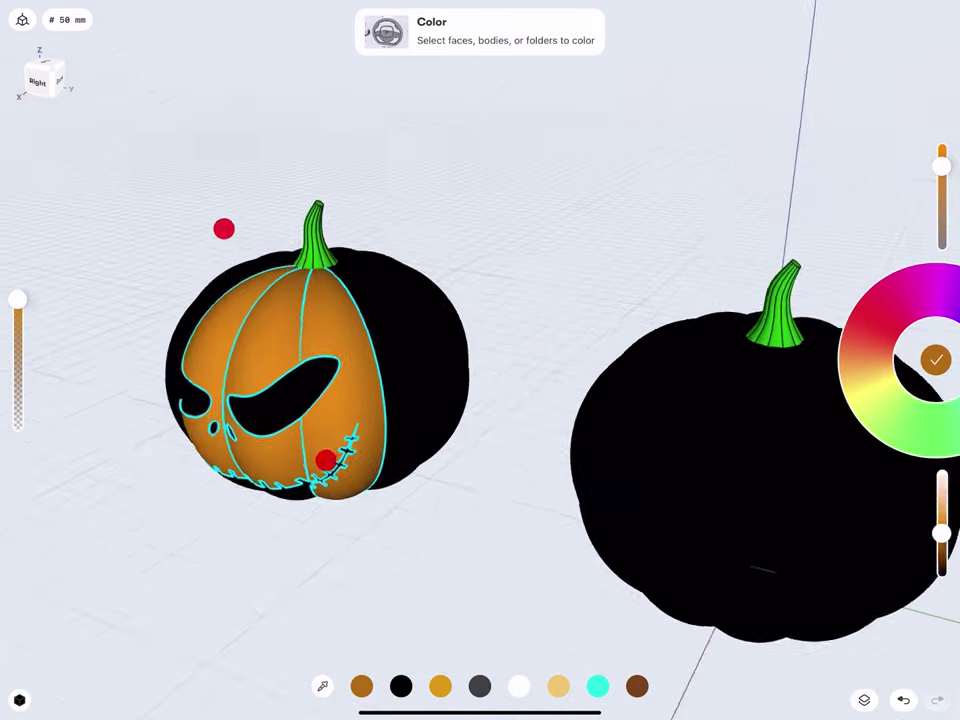
click(214, 352)
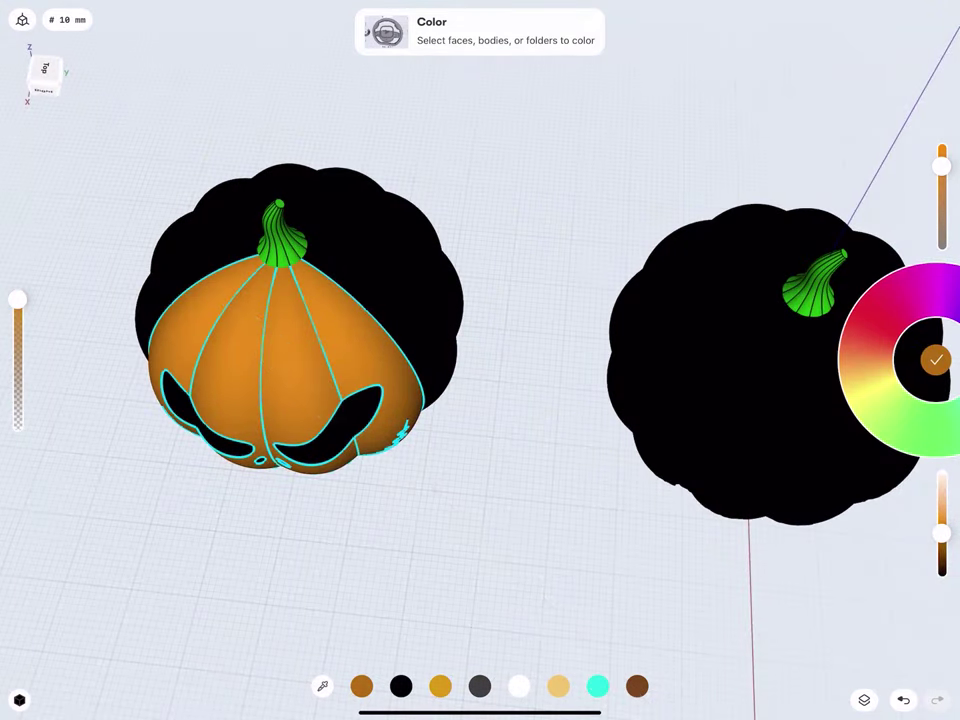
click(225, 215)
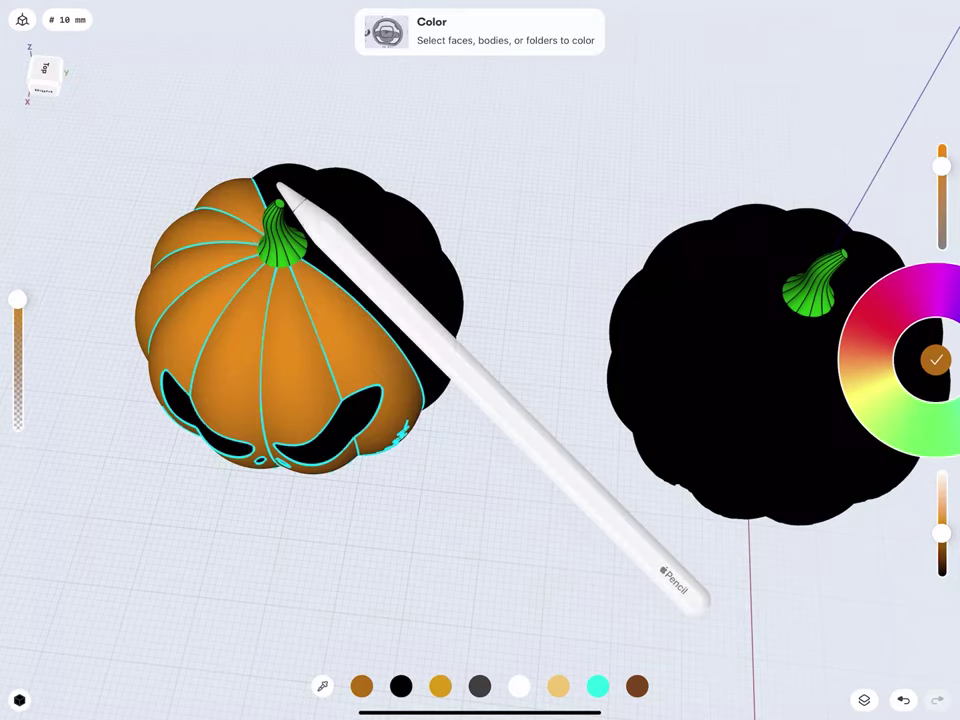
click(365, 245)
click(364, 222)
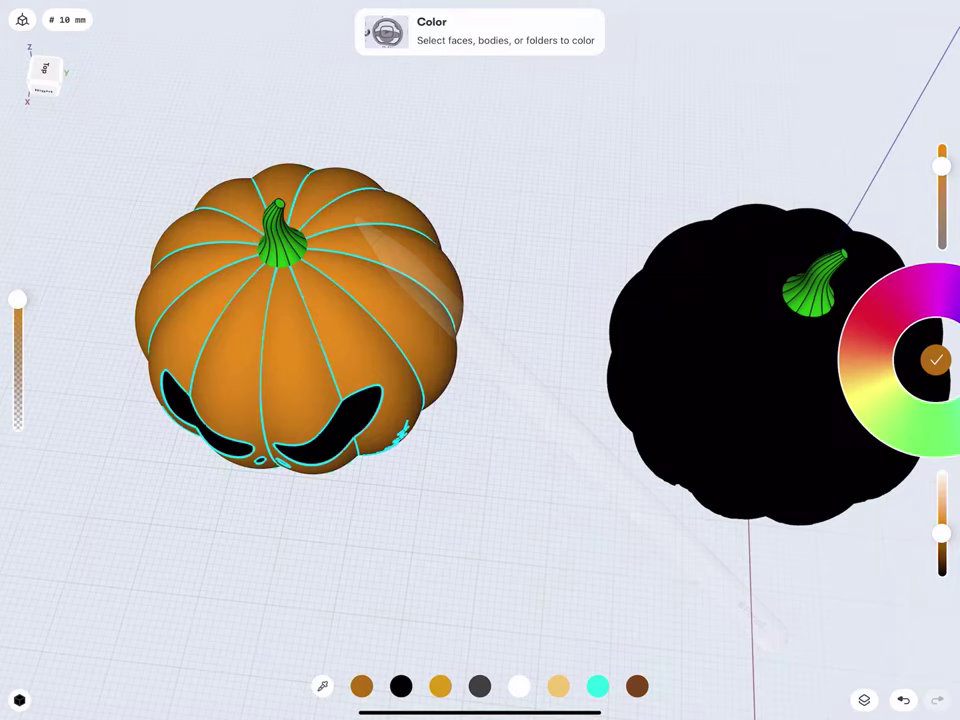
middle_drag(210, 242, 211, 157)
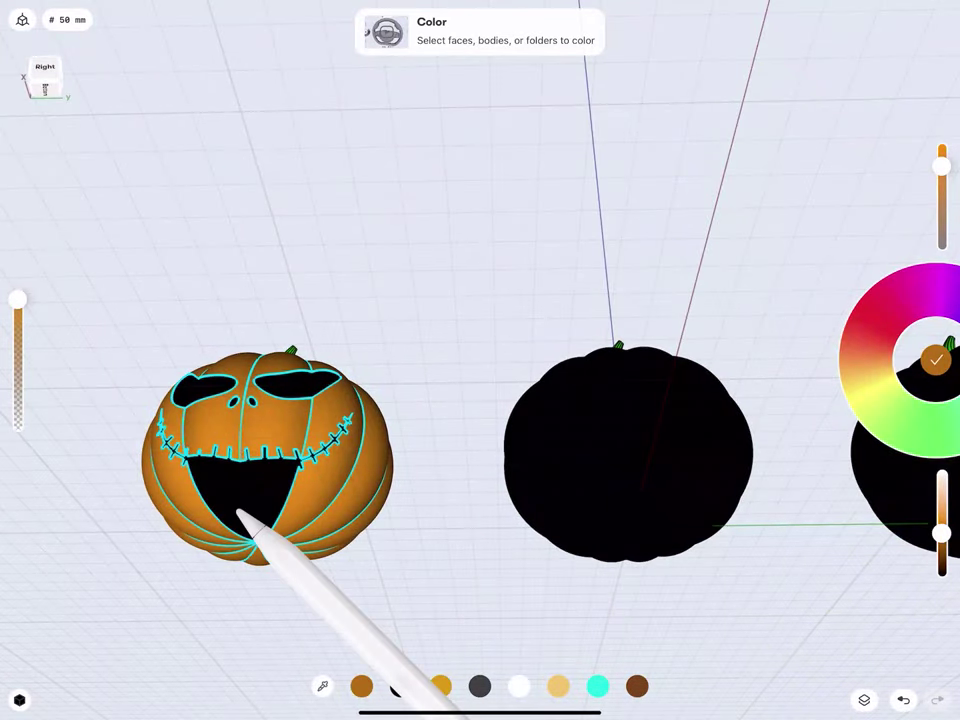
click(252, 518)
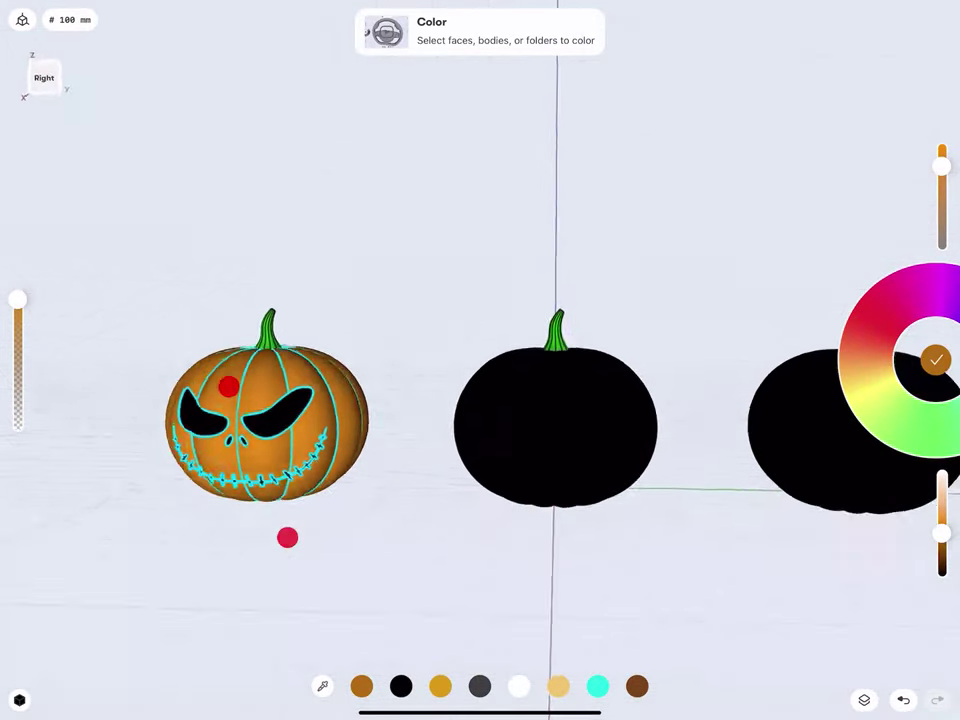
Paint the middle pumpkin's front faces orange around its carved face.
middle_drag(229, 386, 223, 399)
middle_drag(199, 216, 196, 218)
middle_drag(415, 267, 364, 302)
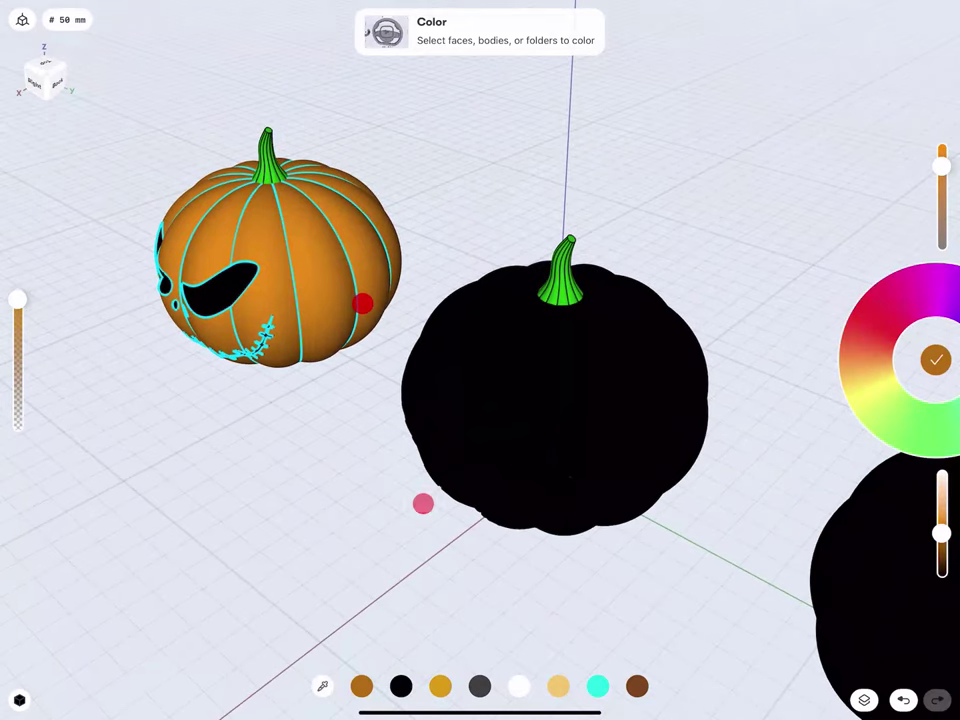
click(507, 336)
click(536, 332)
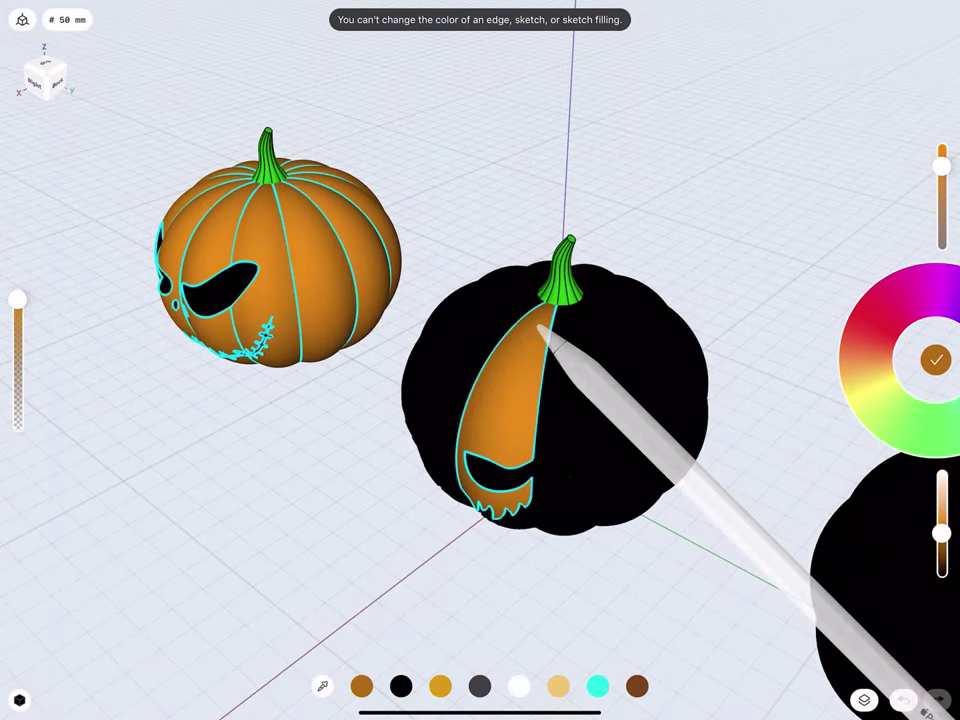
click(510, 315)
click(507, 296)
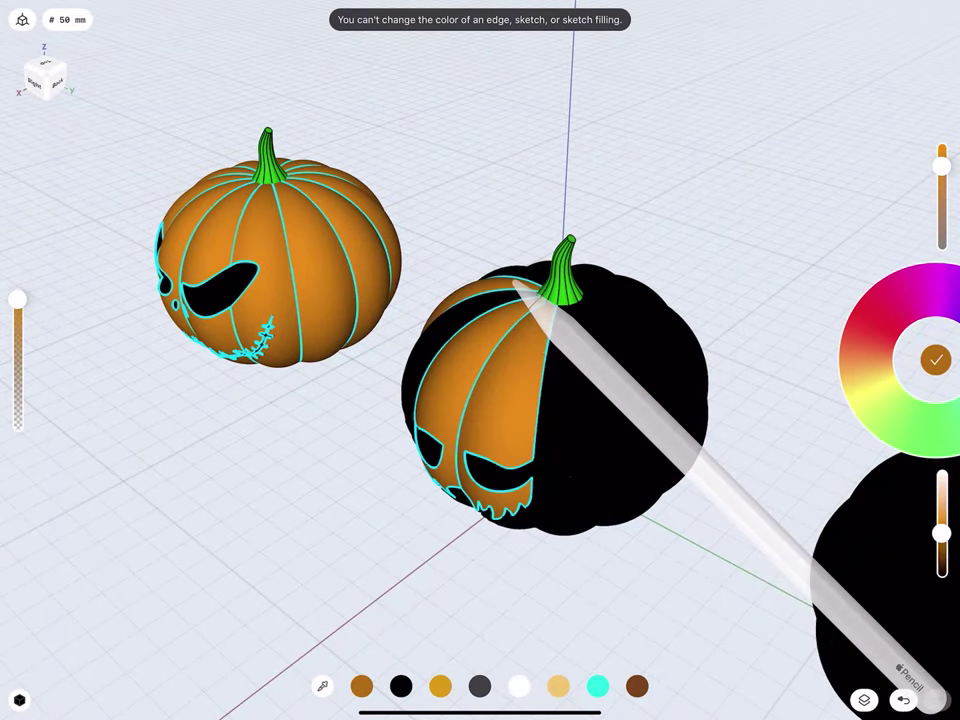
click(540, 345)
click(580, 345)
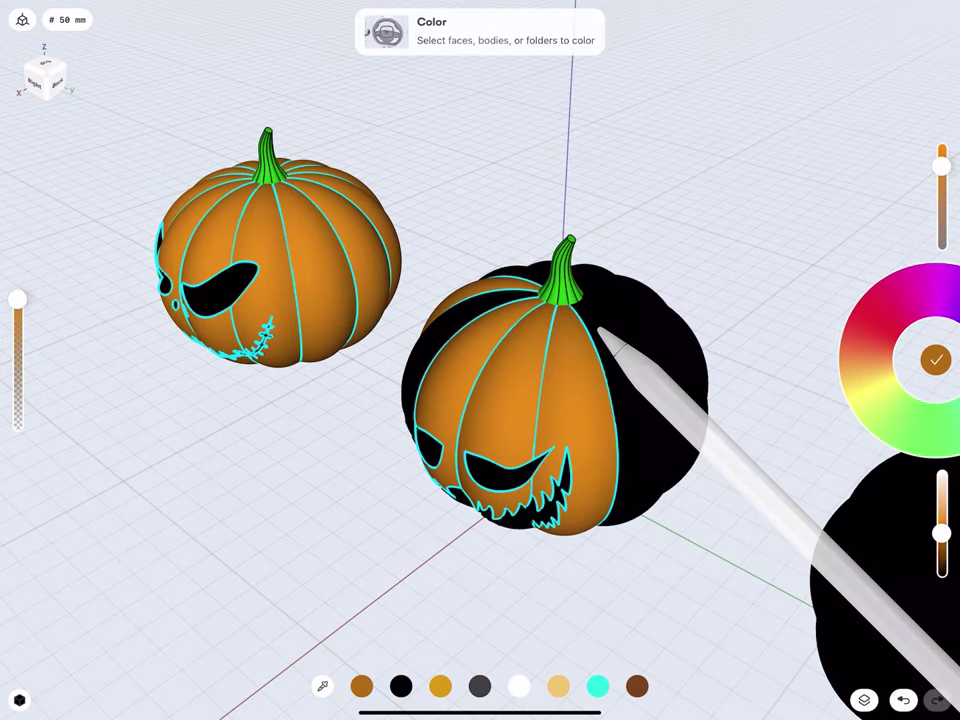
click(615, 288)
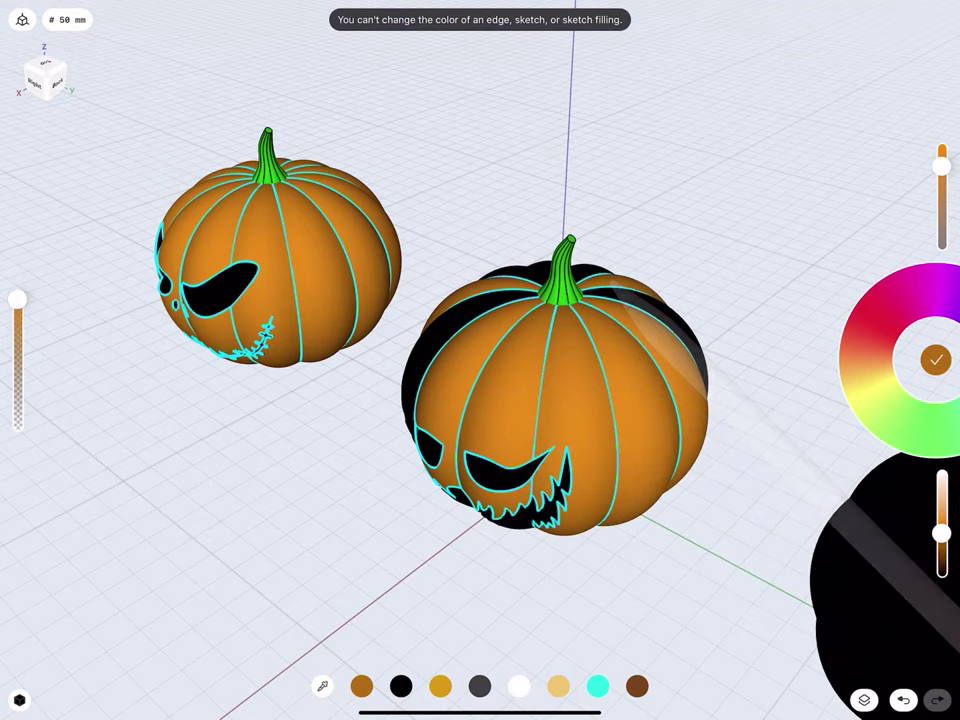
Paint the middle pumpkin's left side, back, top faces and mouth face orange.
scroll(487, 275, up, 3)
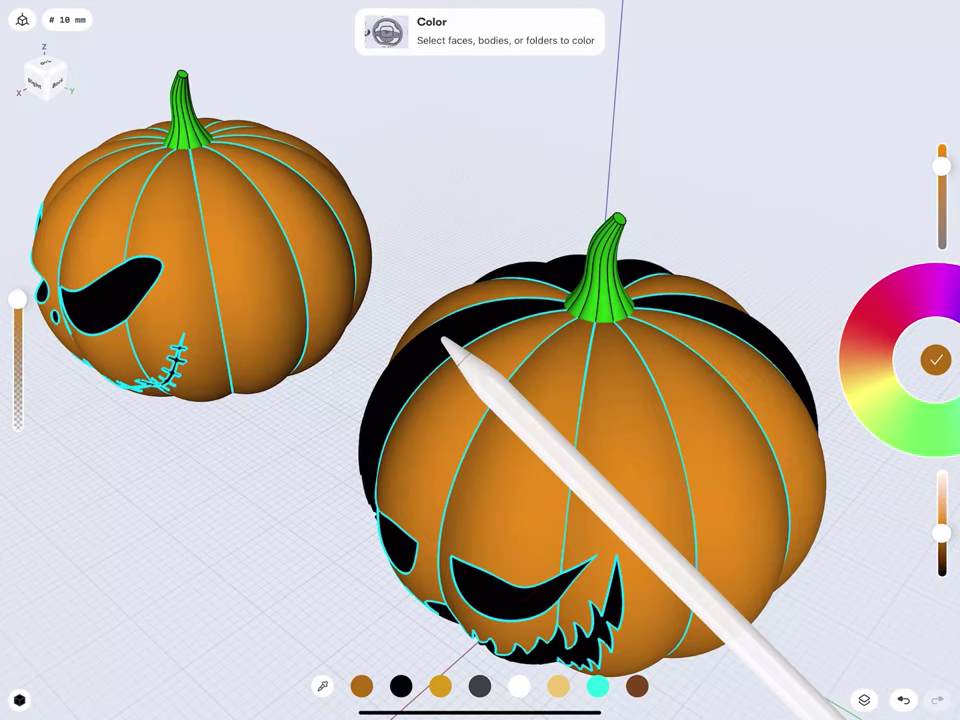
click(443, 336)
click(700, 310)
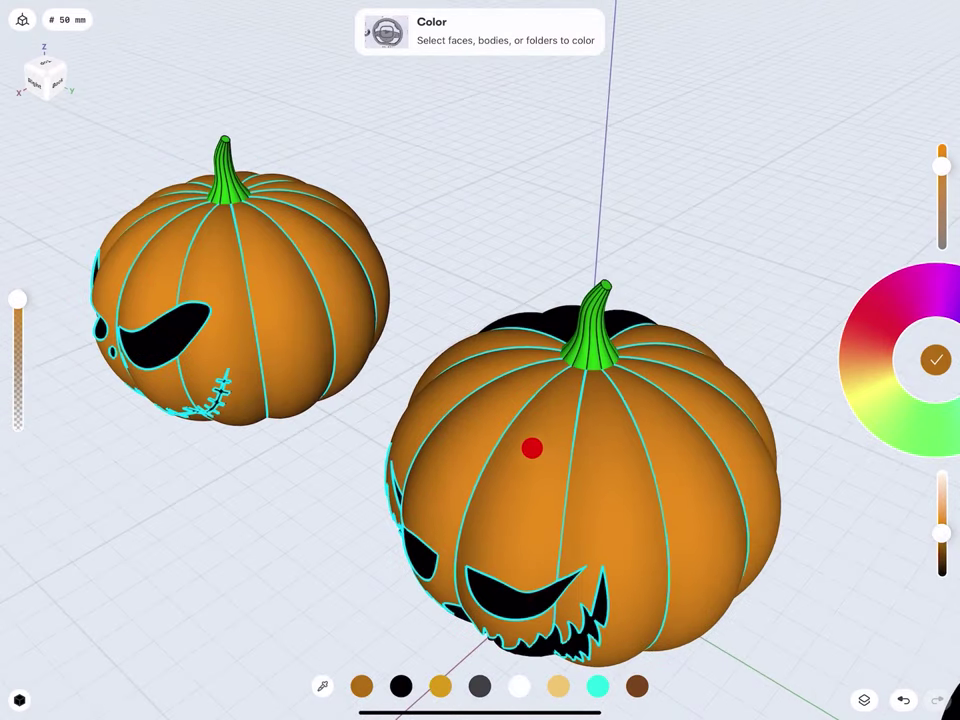
middle_drag(531, 448, 538, 347)
click(536, 298)
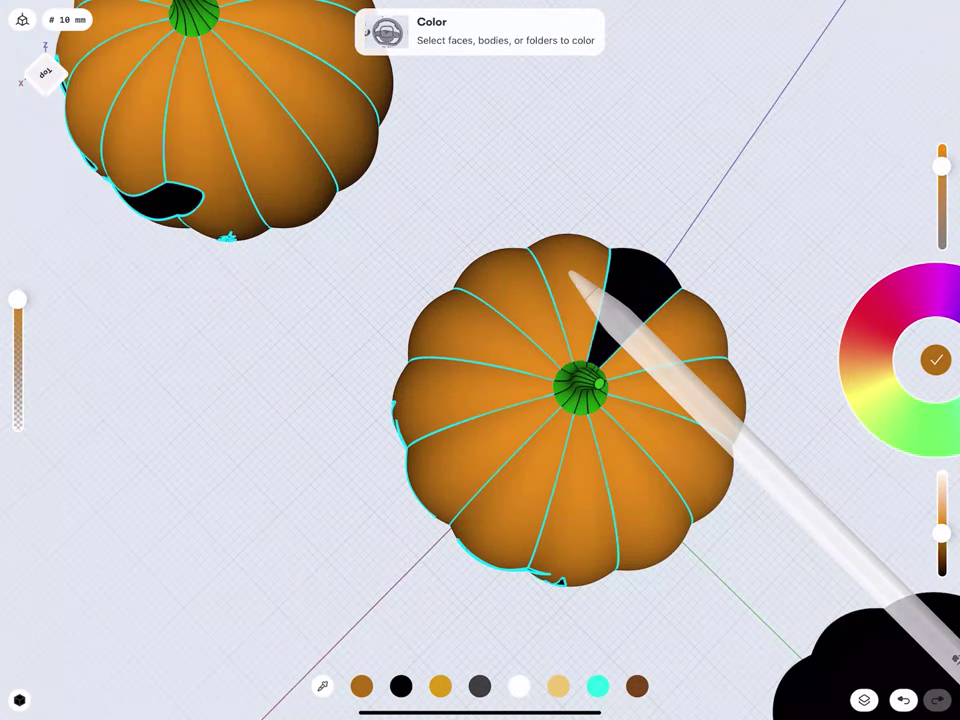
click(622, 285)
mouse_move(483, 559)
middle_down()
mouse_move(471, 443)
mouse_move(435, 471)
mouse_move(436, 452)
middle_up()
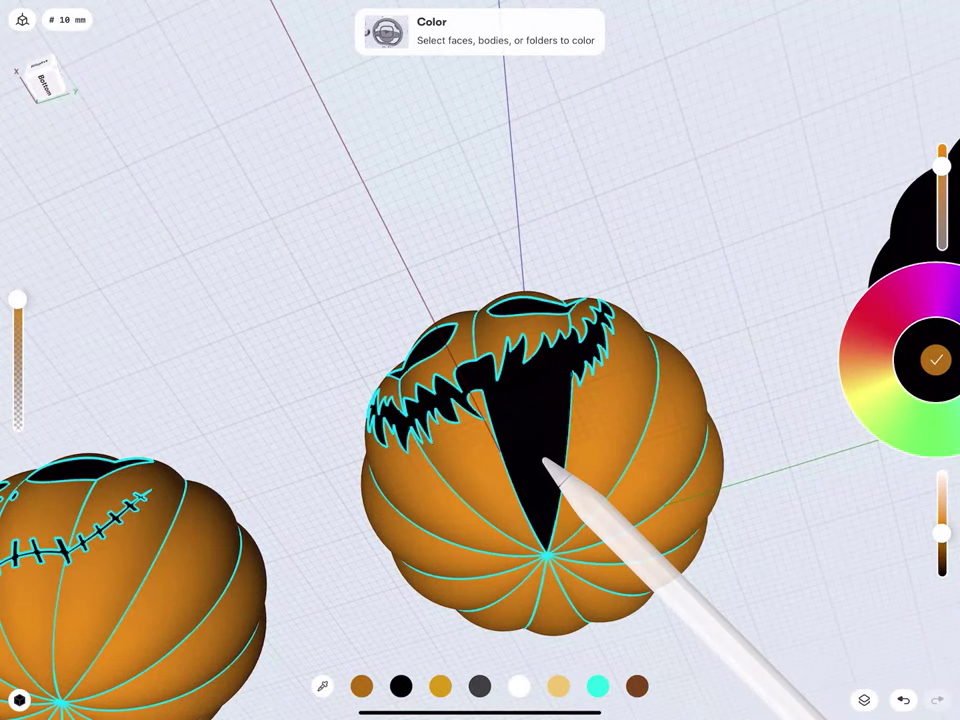
click(546, 461)
scroll(517, 418, down, 5)
Paint the right pumpkin's upper lobes around the stem orange.
mouse_move(352, 477)
middle_down()
mouse_move(533, 403)
mouse_move(504, 452)
middle_up()
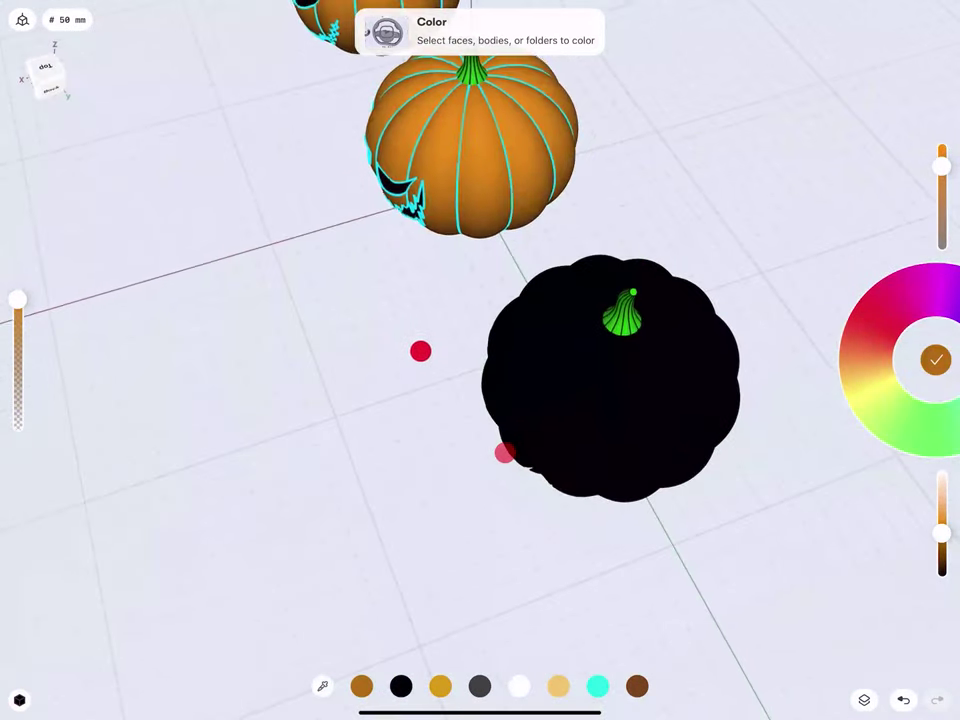
scroll(420, 349, up, 3)
click(565, 335)
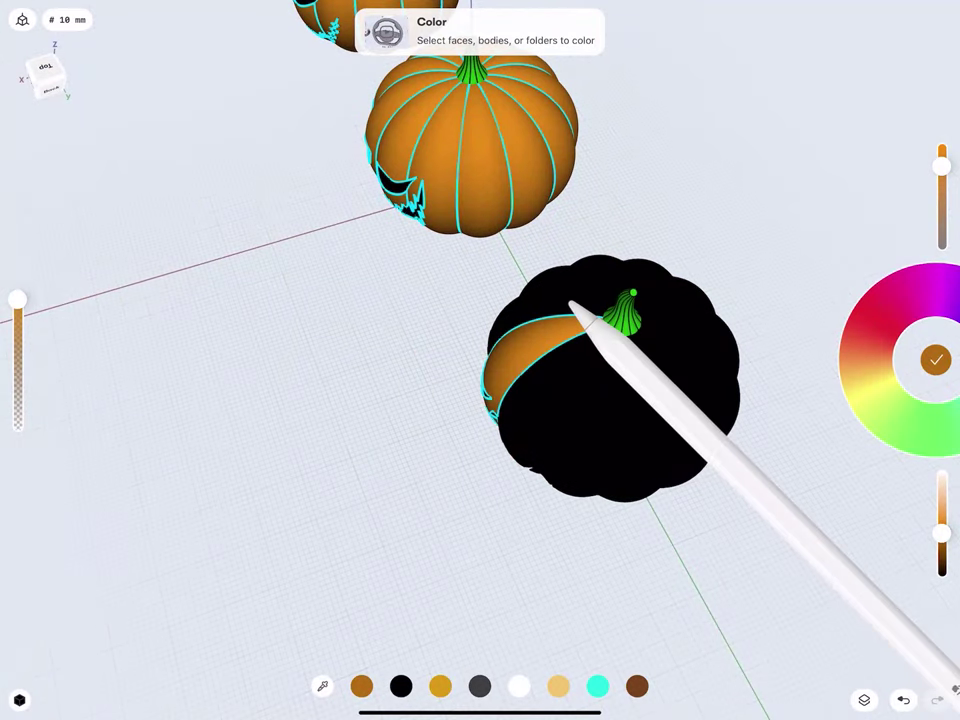
click(578, 300)
click(648, 285)
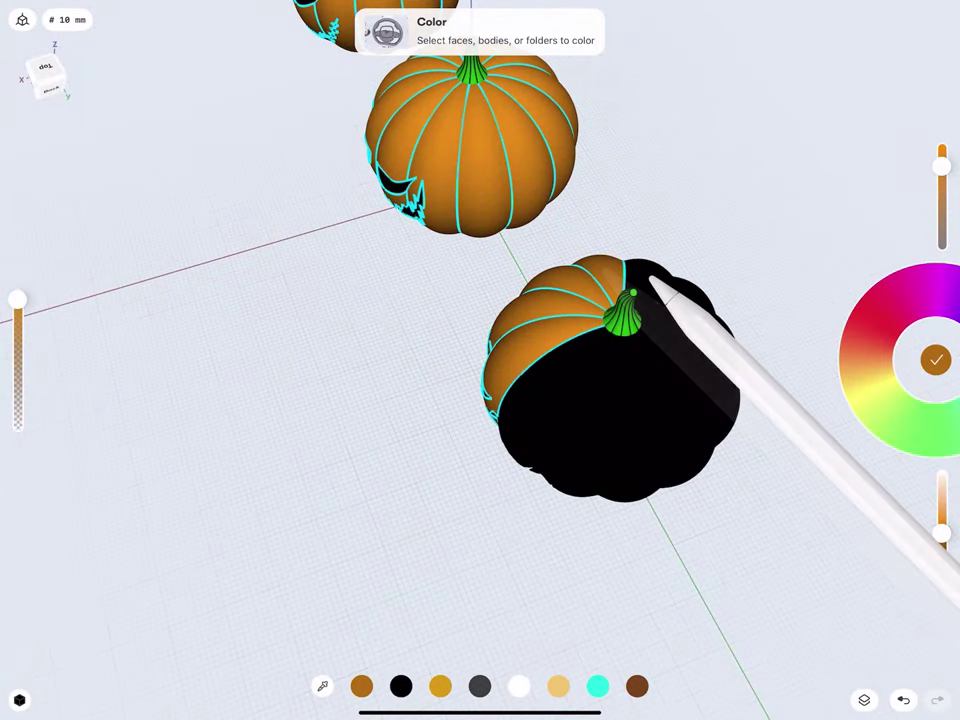
click(678, 303)
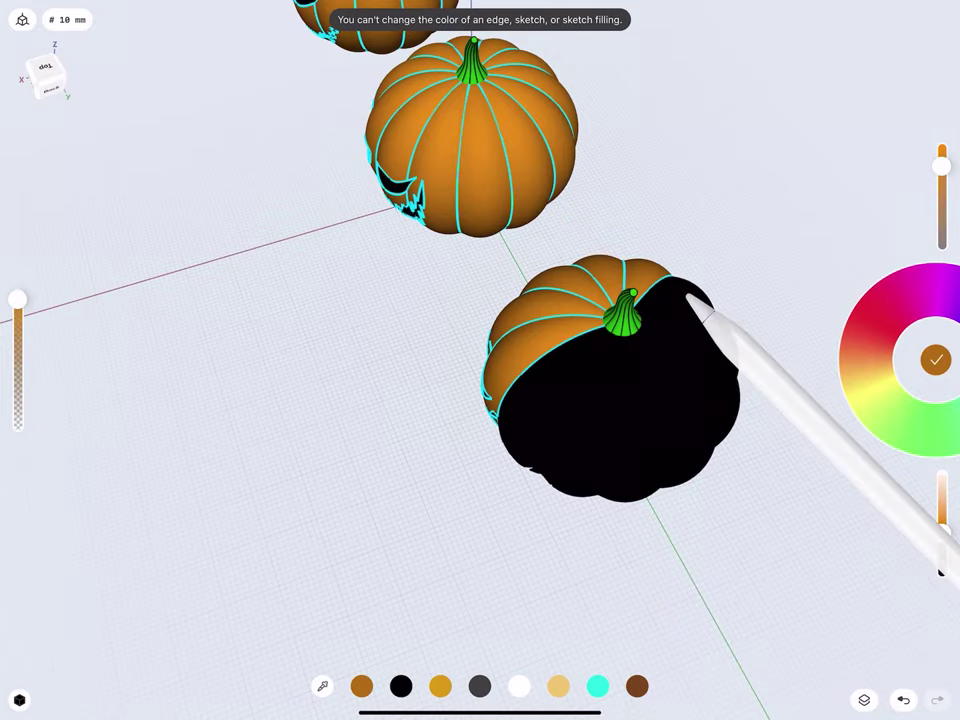
click(705, 318)
Paint the right pumpkin's remaining right and lower lobes orange and finish coloring.
click(707, 386)
click(681, 422)
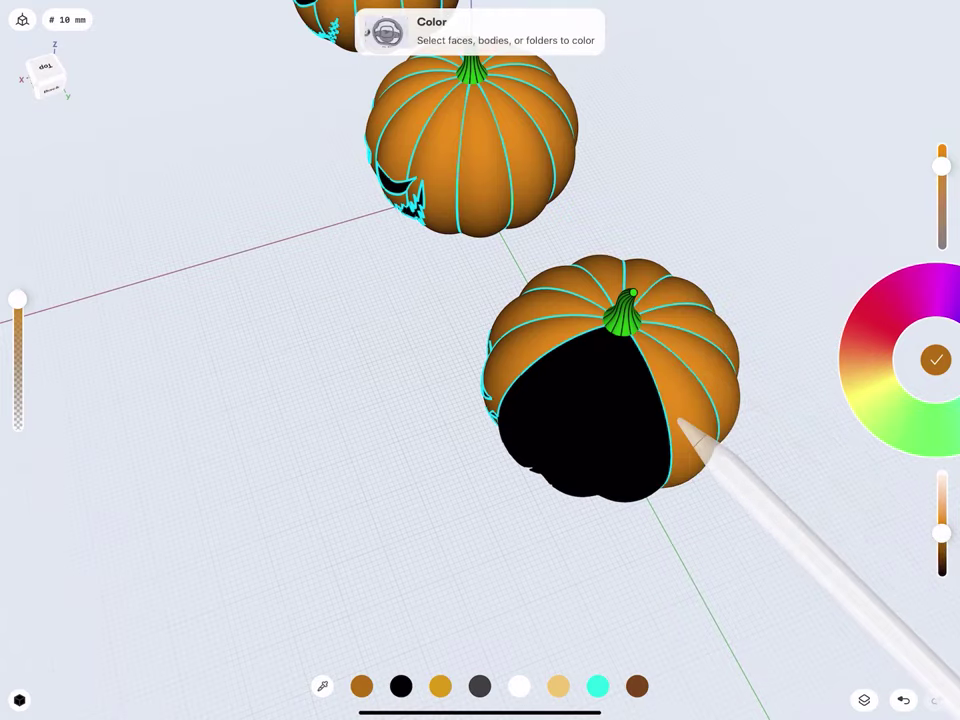
click(639, 450)
click(587, 437)
click(546, 403)
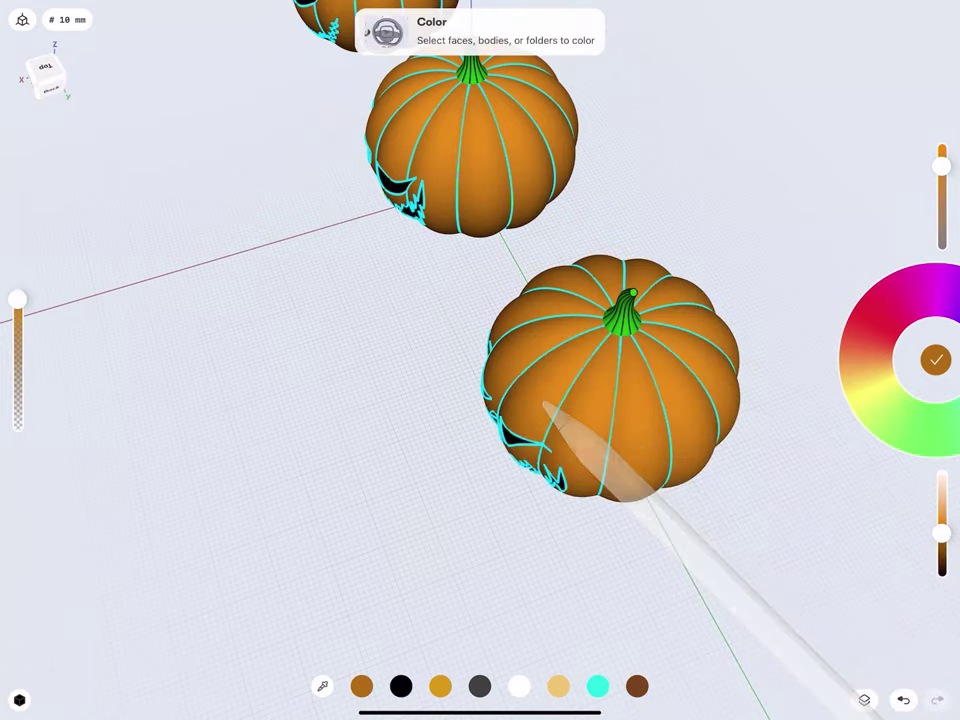
mouse_move(499, 287)
mouse_down()
mouse_move(548, 216)
mouse_move(421, 267)
mouse_up()
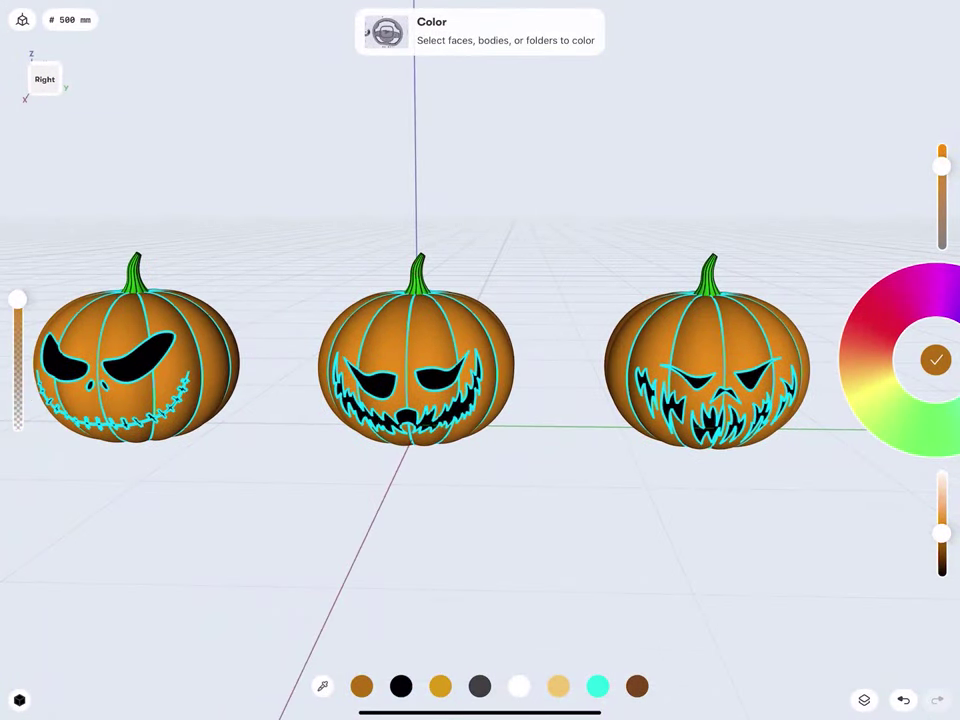
click(933, 360)
Select the right-hand pumpkin and rotate it about 55° around its vertical axis.
scroll(343, 413, down, 5)
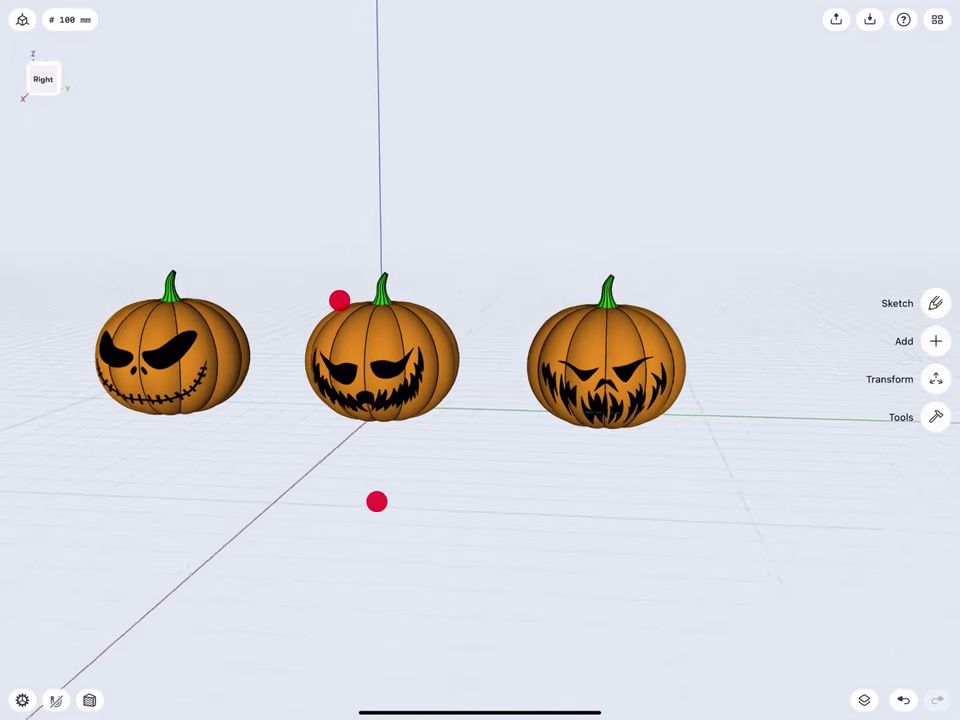
scroll(324, 390, up, 3)
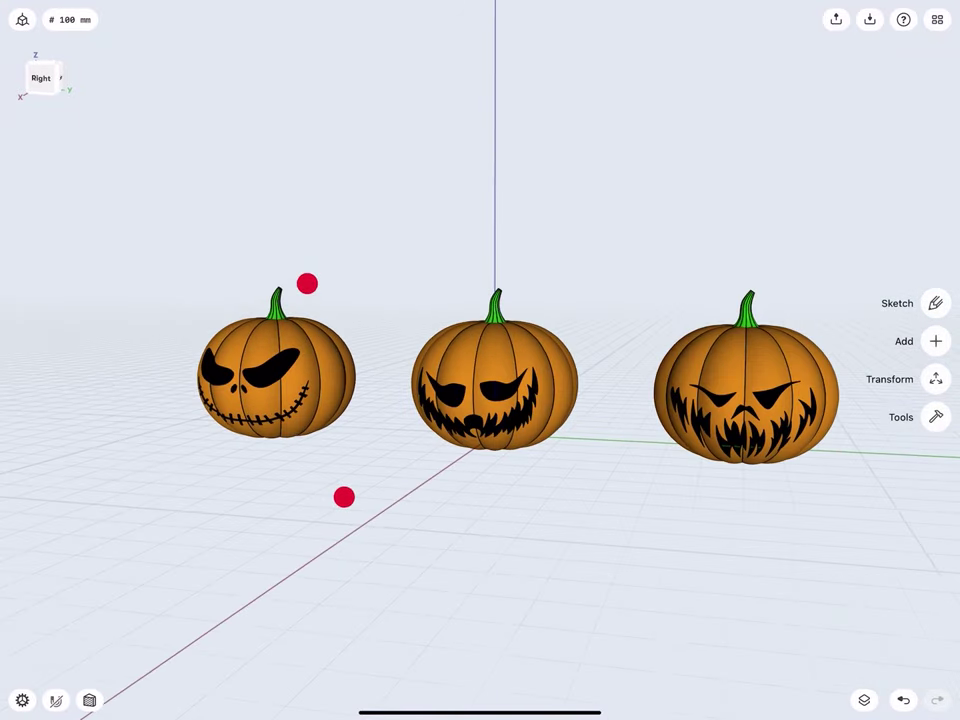
scroll(302, 391, up, 3)
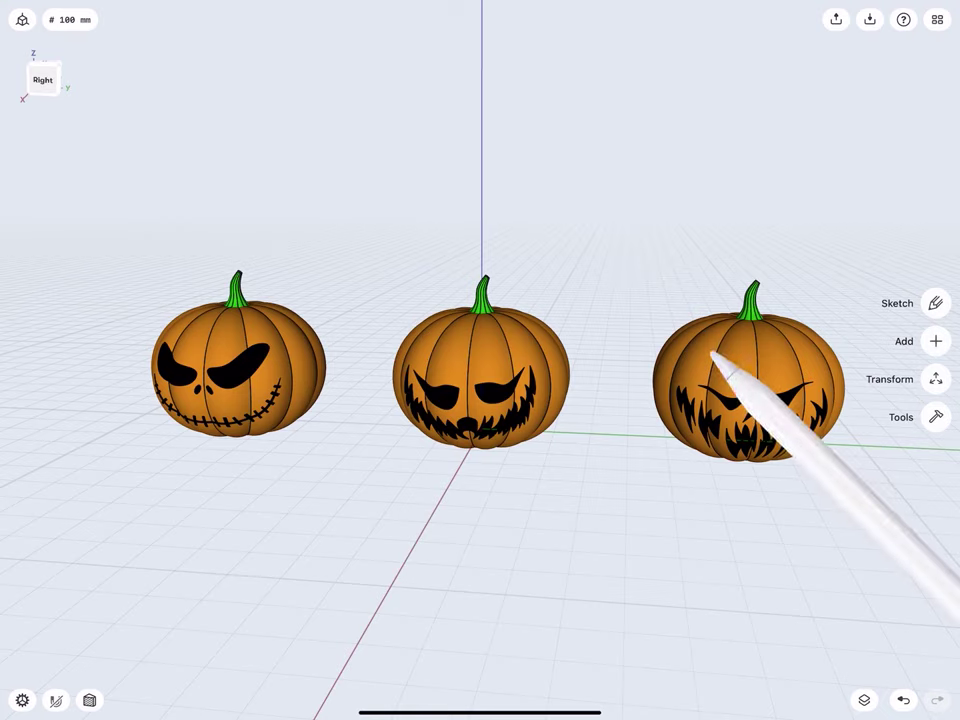
click(714, 362)
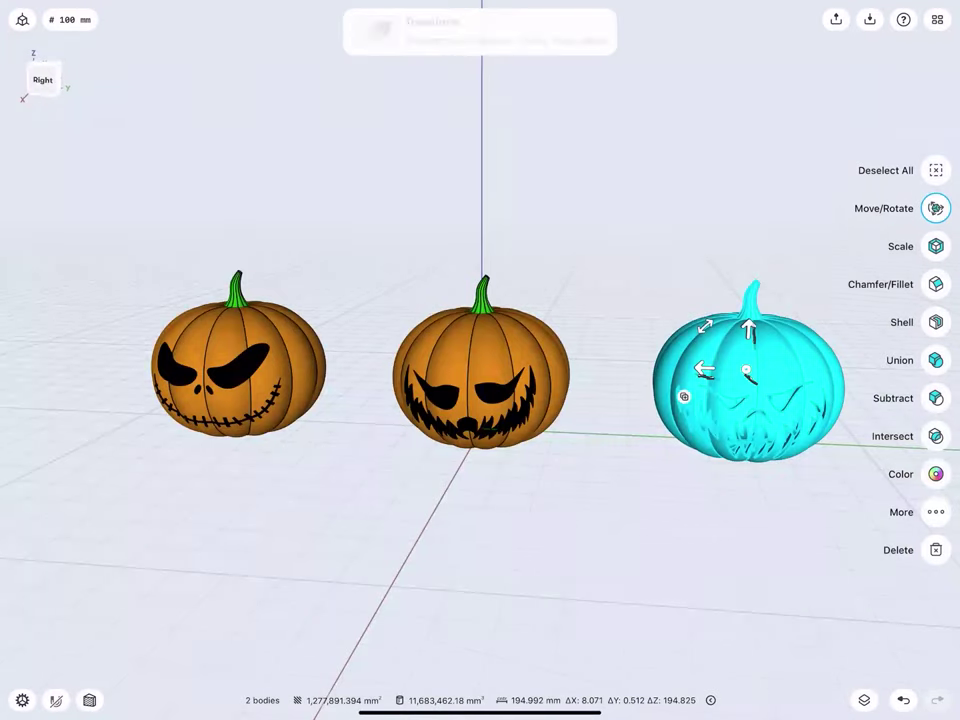
middle_drag(580, 250, 485, 247)
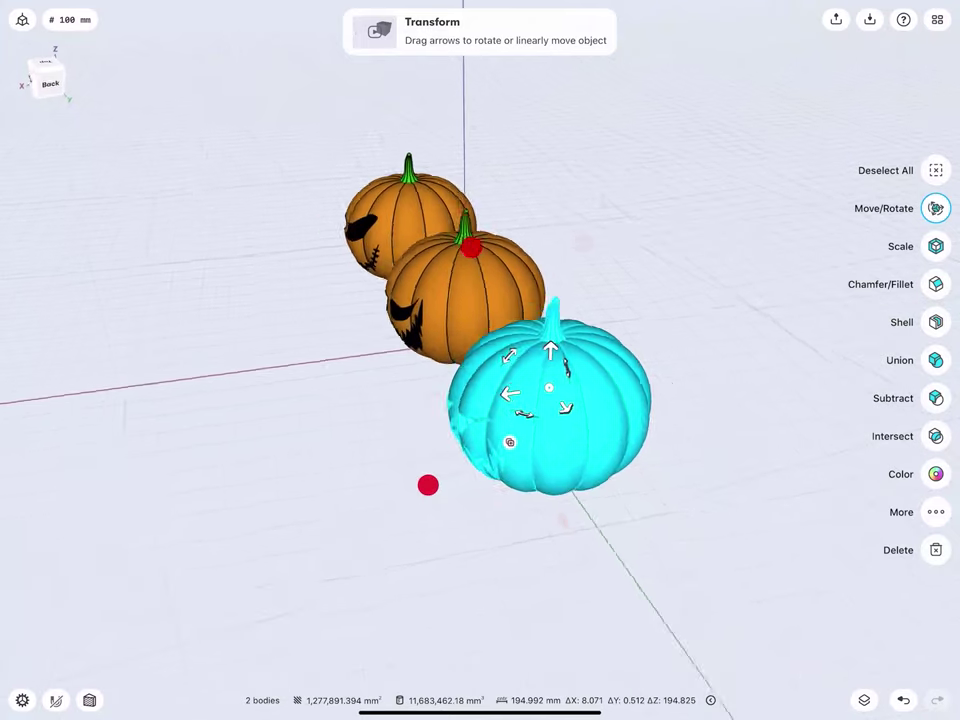
drag(580, 400, 698, 424)
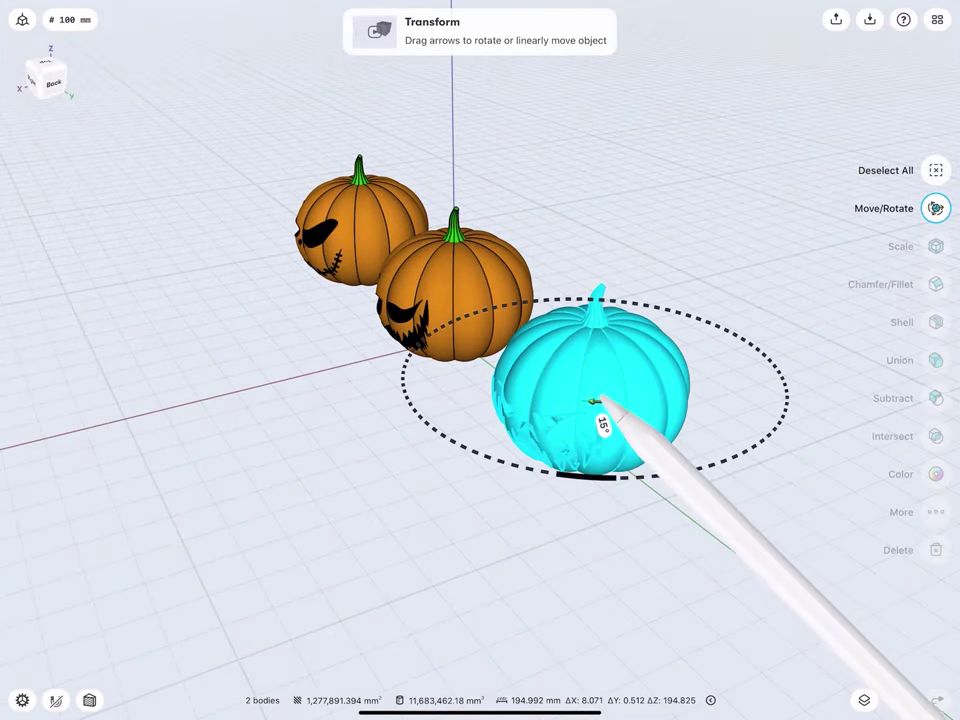
Select the pumpkin together with its stem and scale them down to 71%.
middle_drag(432, 240, 426, 332)
middle_drag(473, 391, 451, 348)
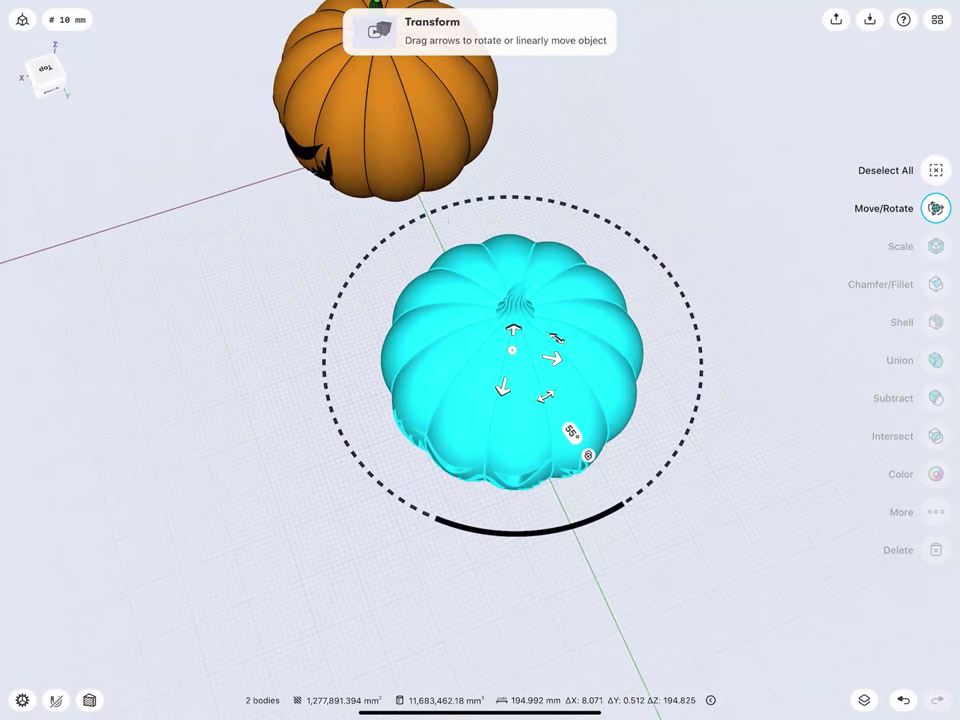
click(311, 354)
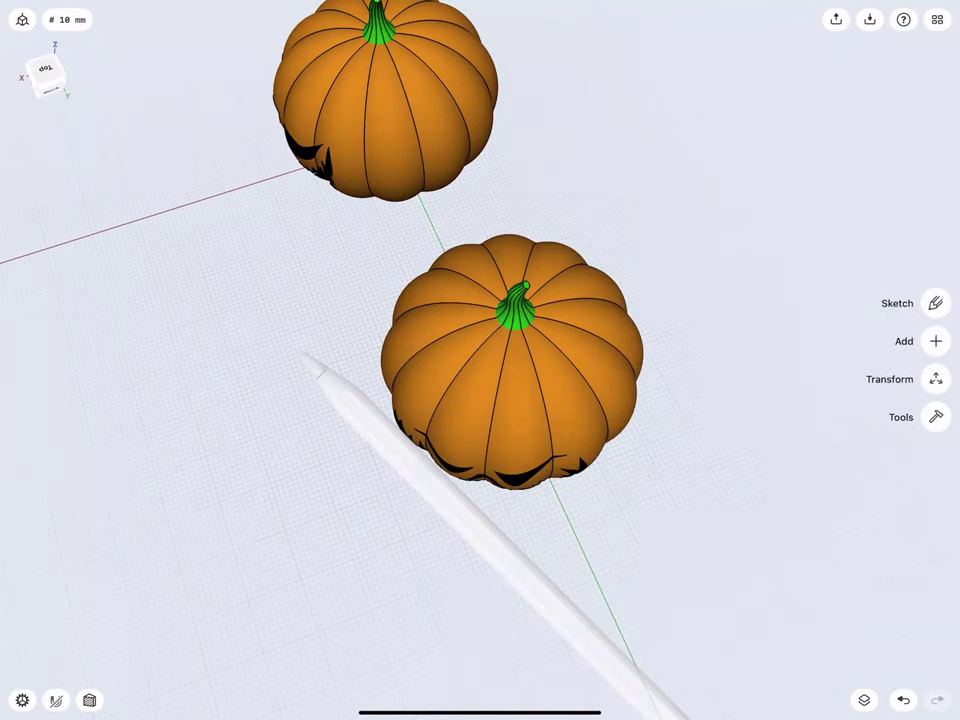
click(476, 360)
click(511, 318)
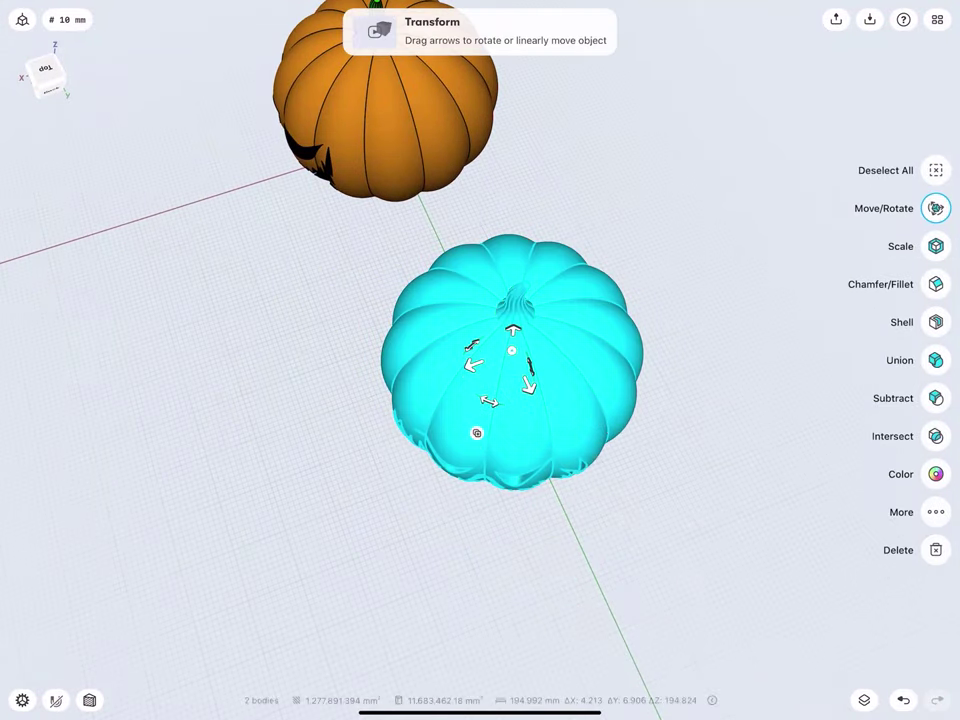
middle_drag(334, 190, 446, 188)
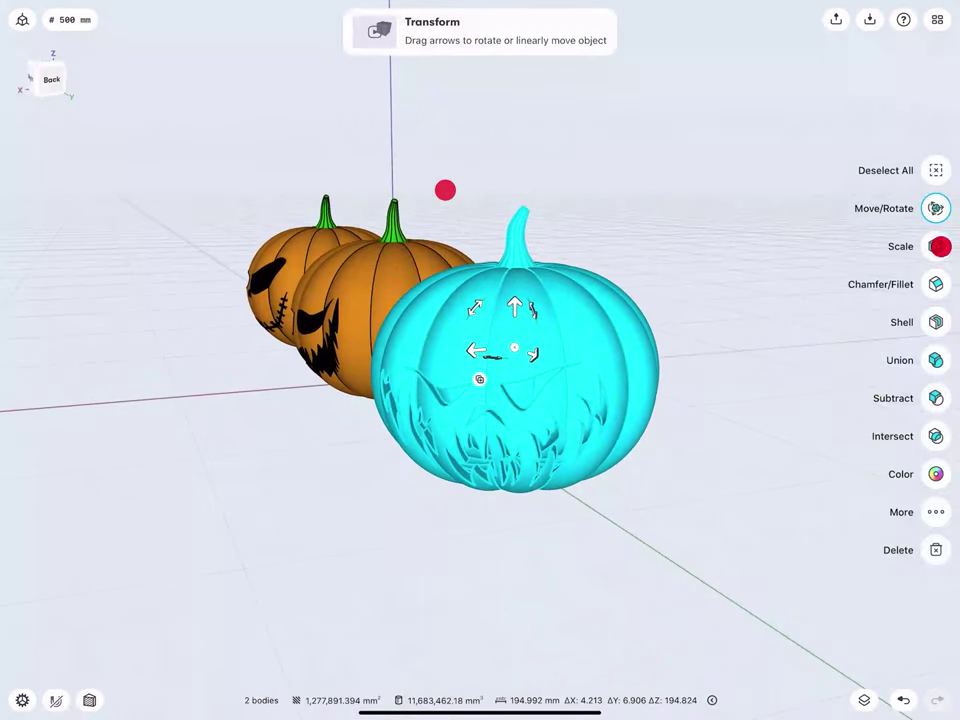
click(936, 246)
drag(522, 326, 514, 407)
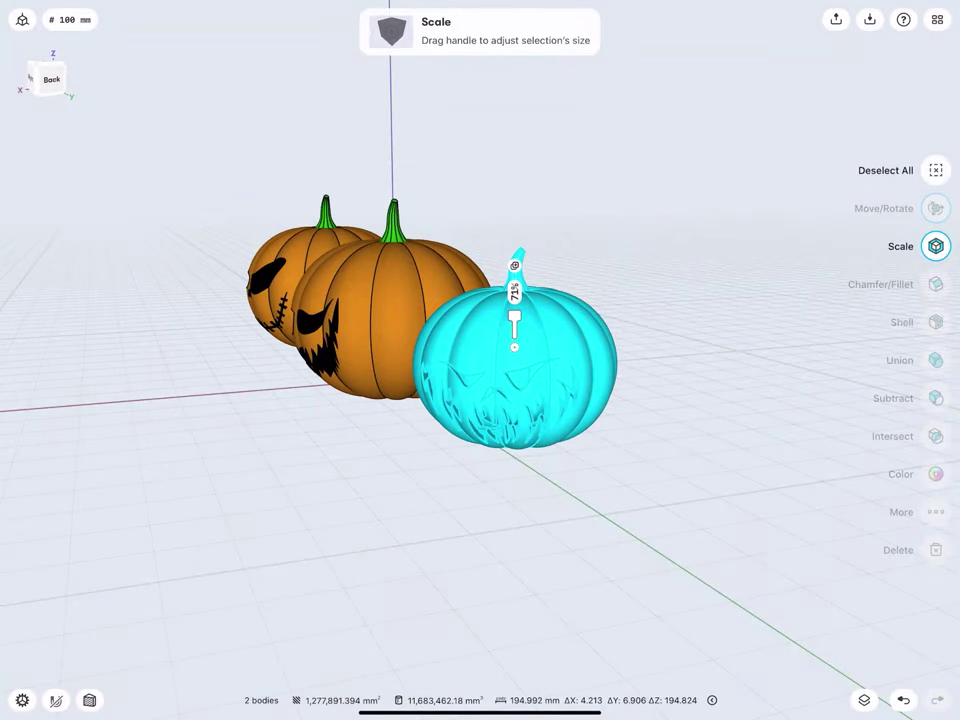
drag(392, 219, 396, 263)
Move the shrunken pumpkin and stem beside the large pumpkin, settling its height at -40 mm.
click(321, 289)
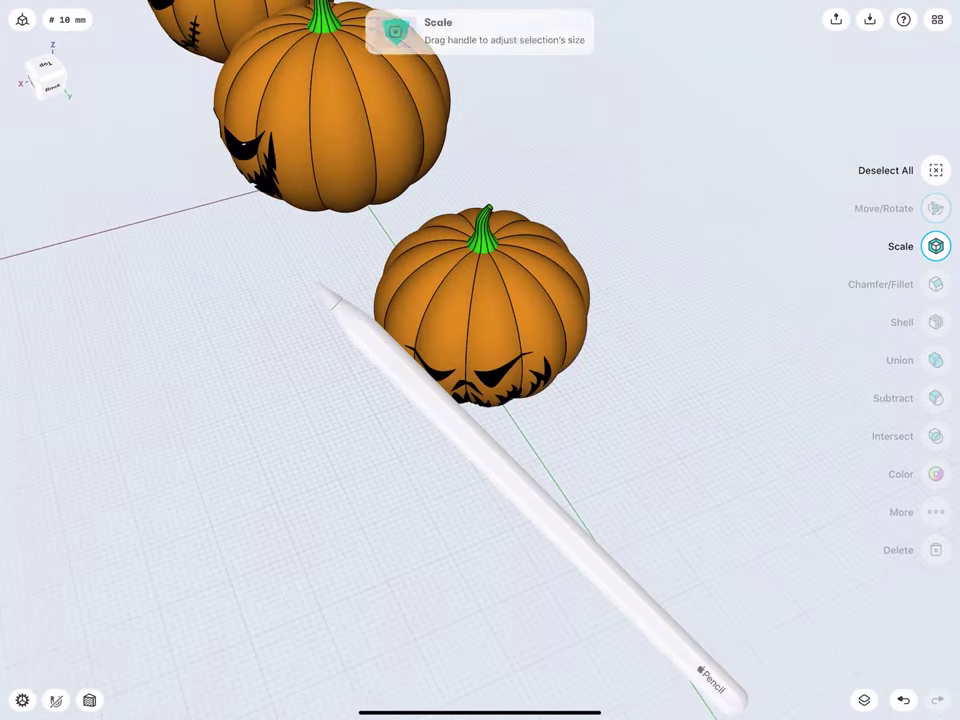
click(447, 290)
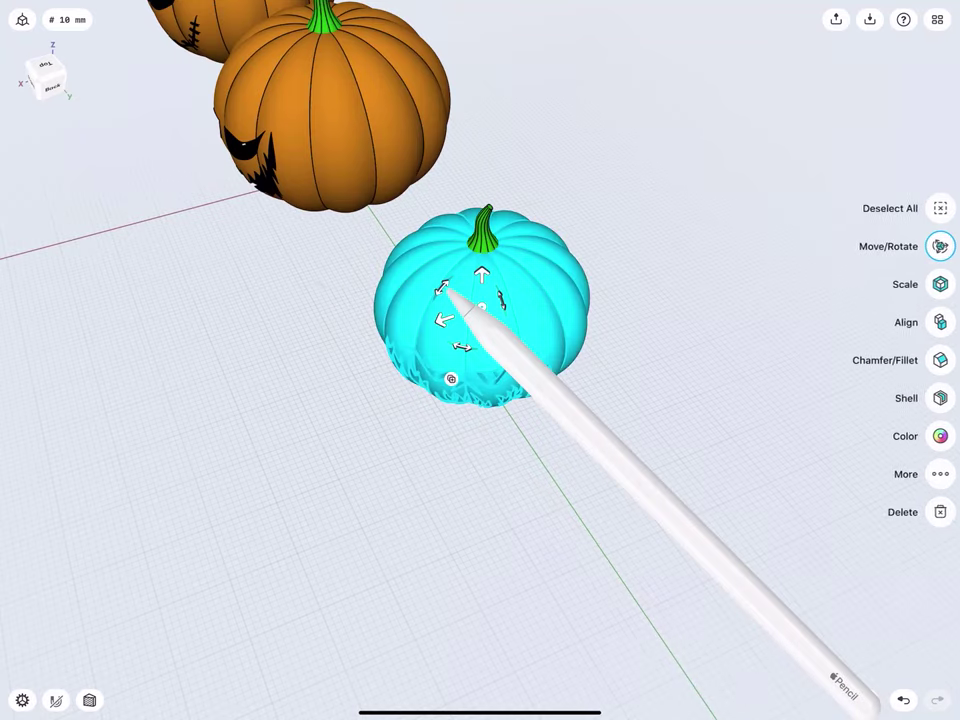
click(483, 222)
drag(501, 318, 440, 236)
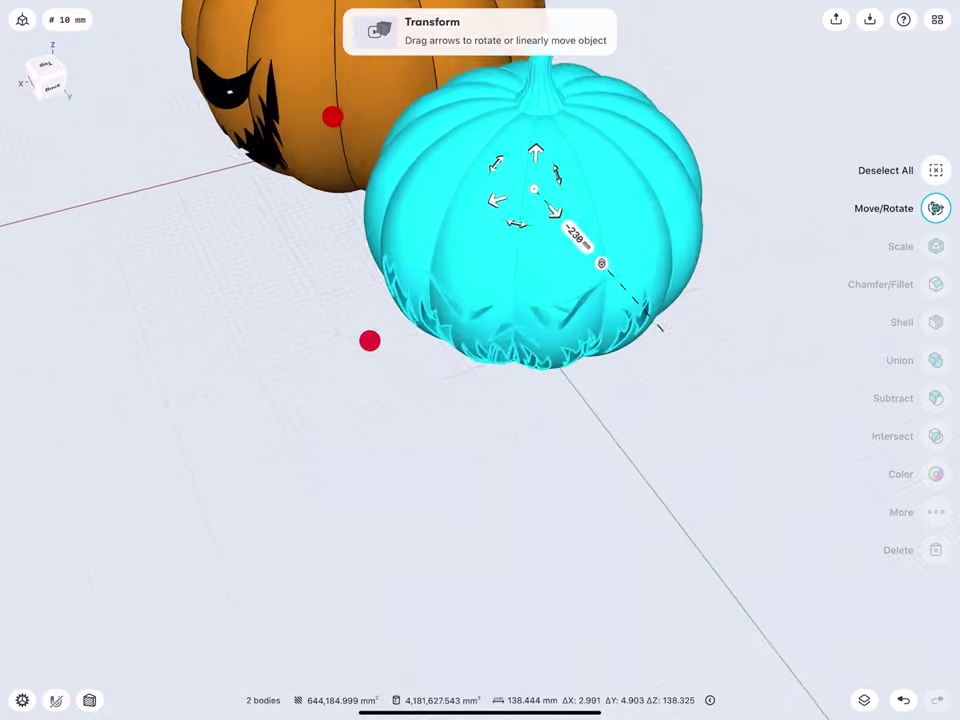
drag(368, 338, 386, 338)
drag(311, 446, 306, 447)
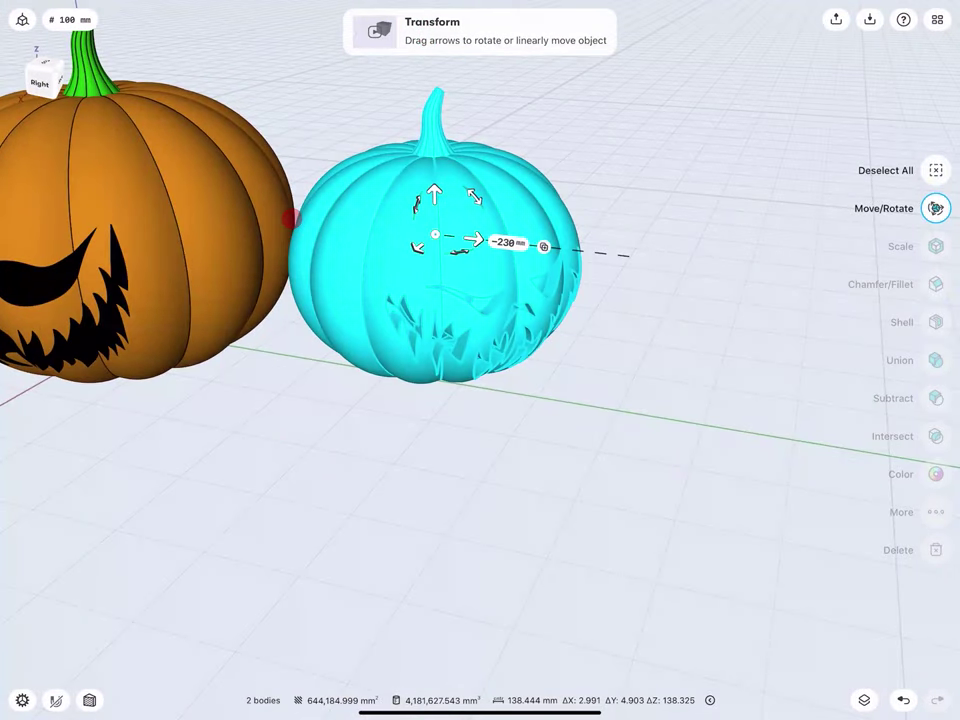
drag(434, 194, 436, 236)
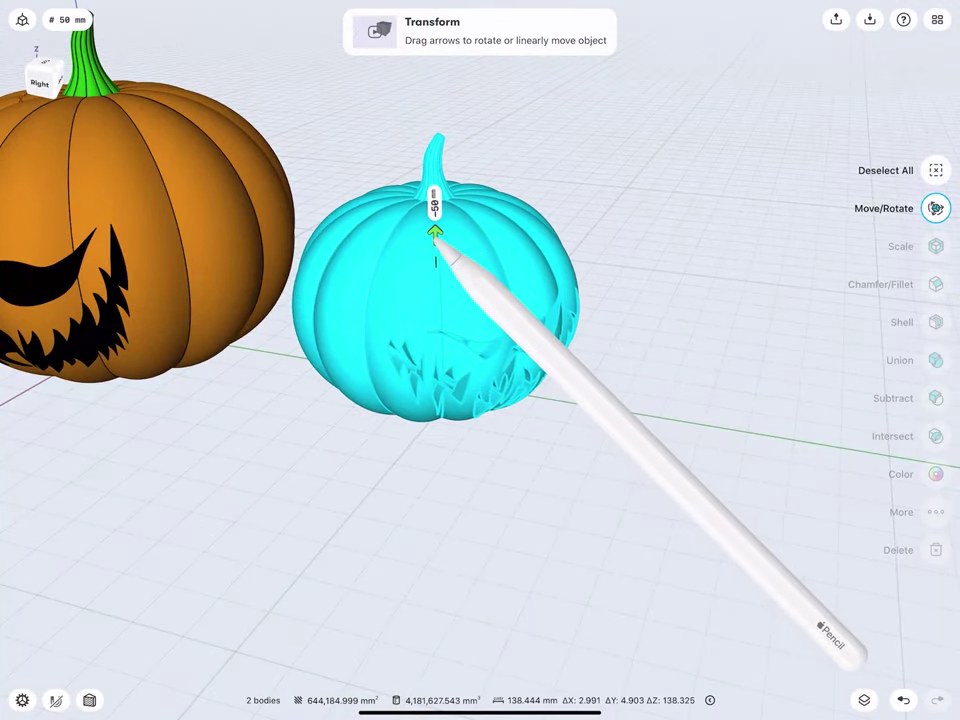
drag(300, 94, 287, 135)
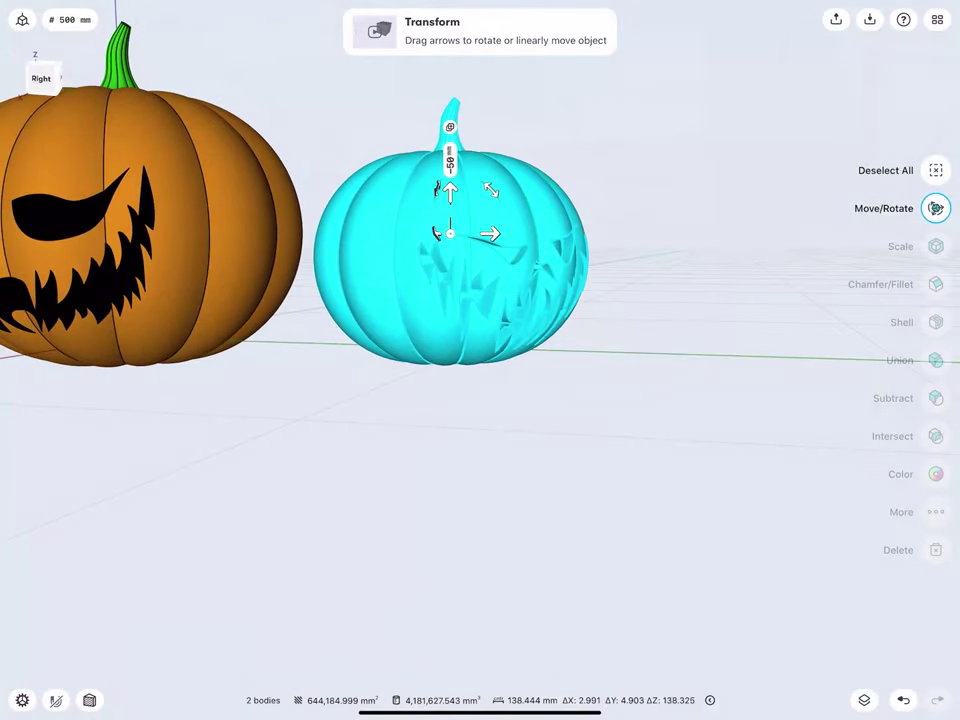
drag(451, 192, 451, 182)
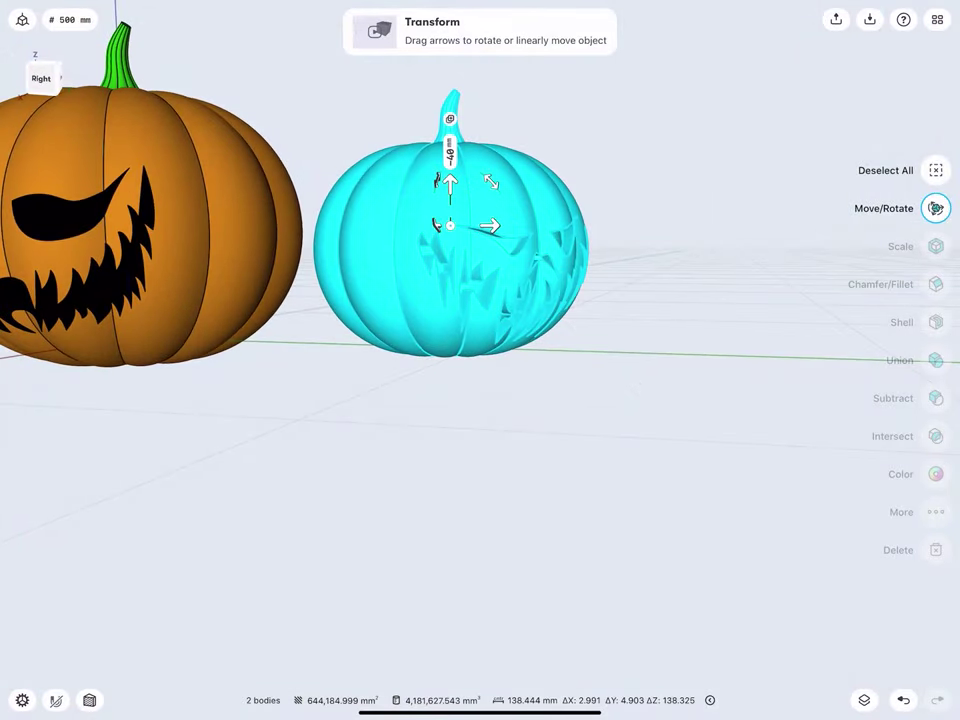
drag(494, 229, 441, 226)
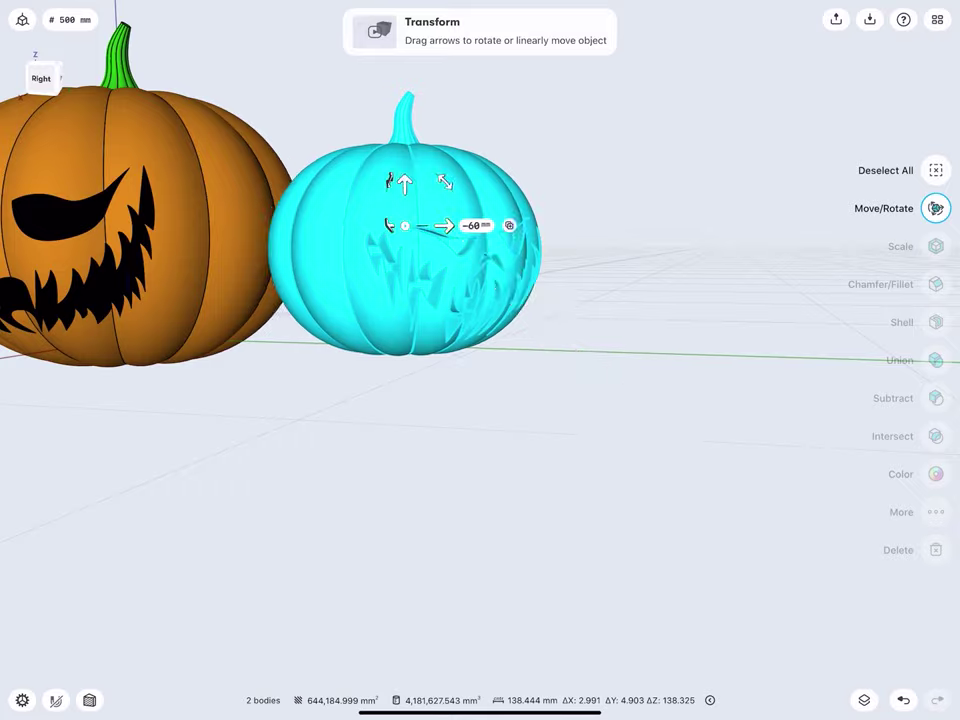
drag(321, 242, 370, 128)
Raise the large pumpkin and its stem up 38 mm, then deselect.
click(419, 457)
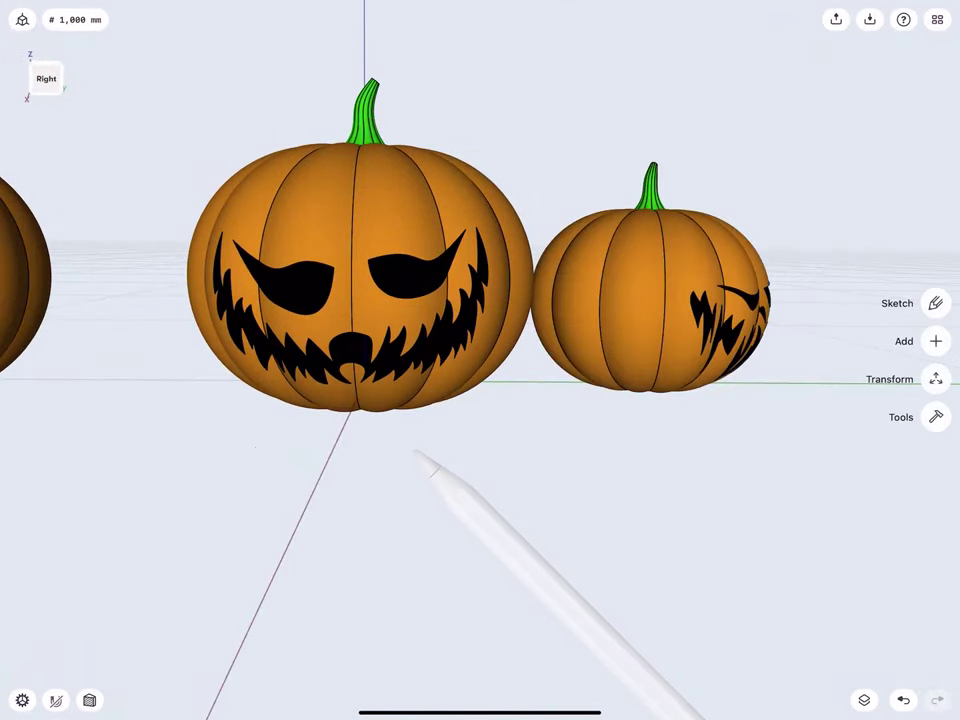
click(358, 229)
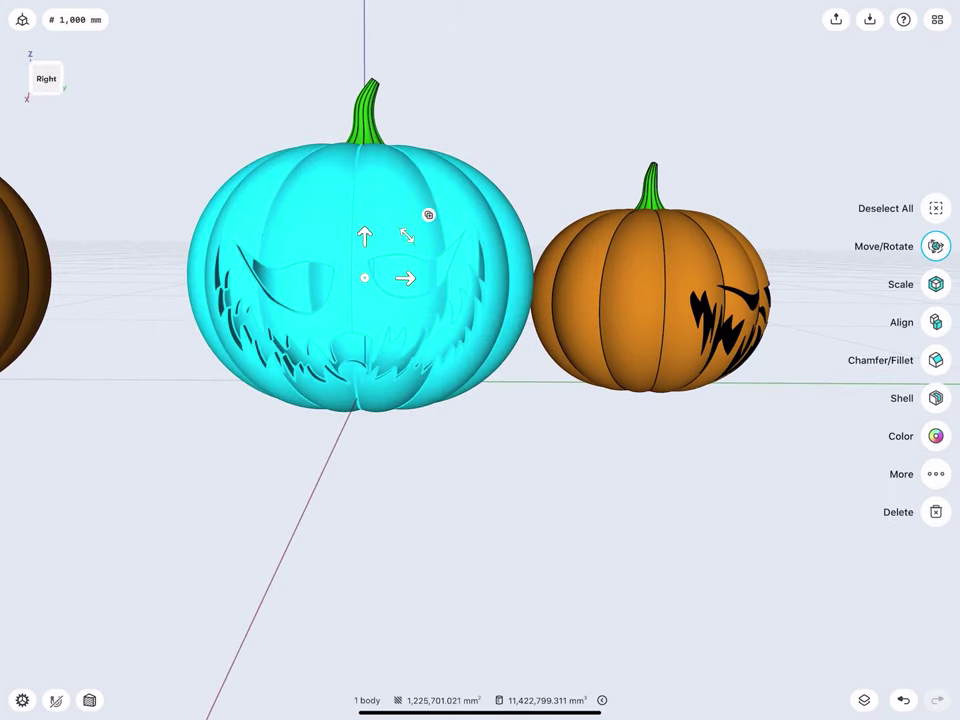
click(366, 132)
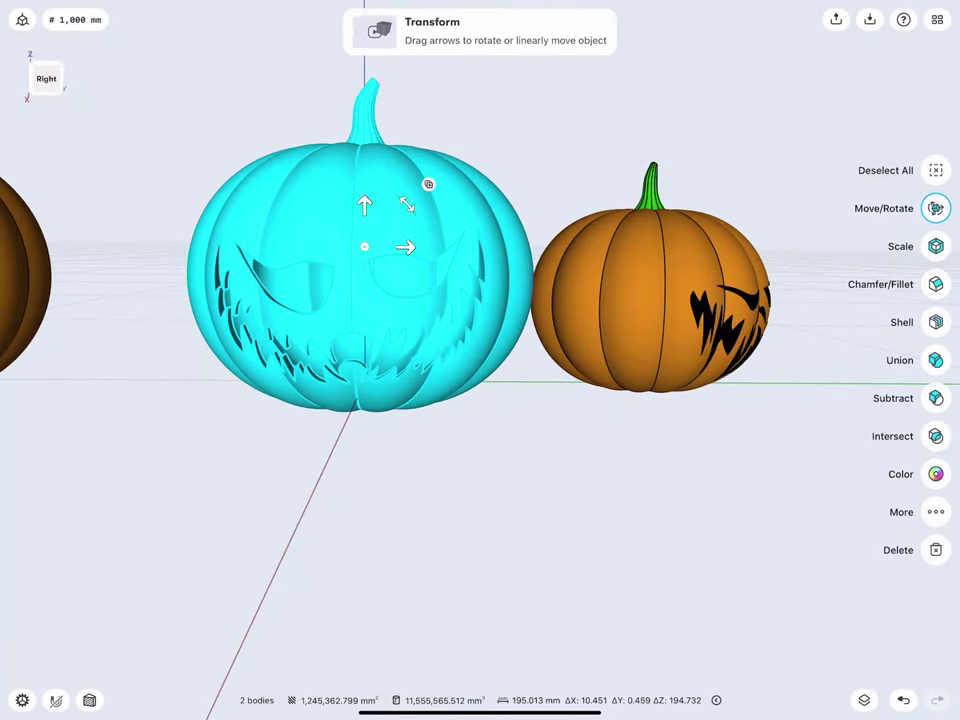
drag(364, 204, 364, 183)
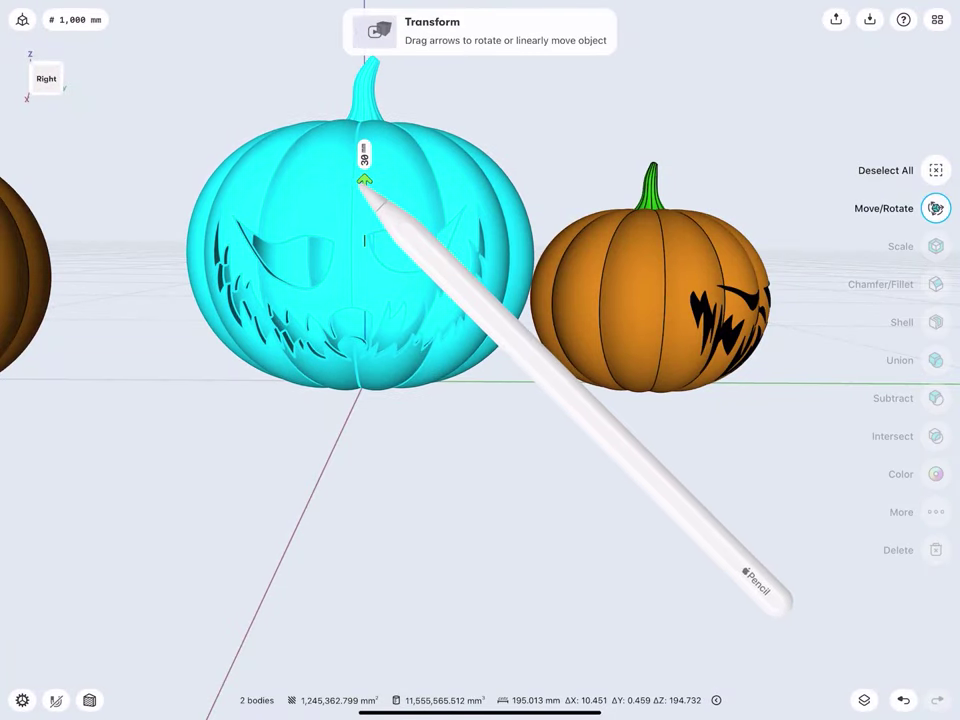
click(250, 440)
middle_drag(257, 257, 233, 272)
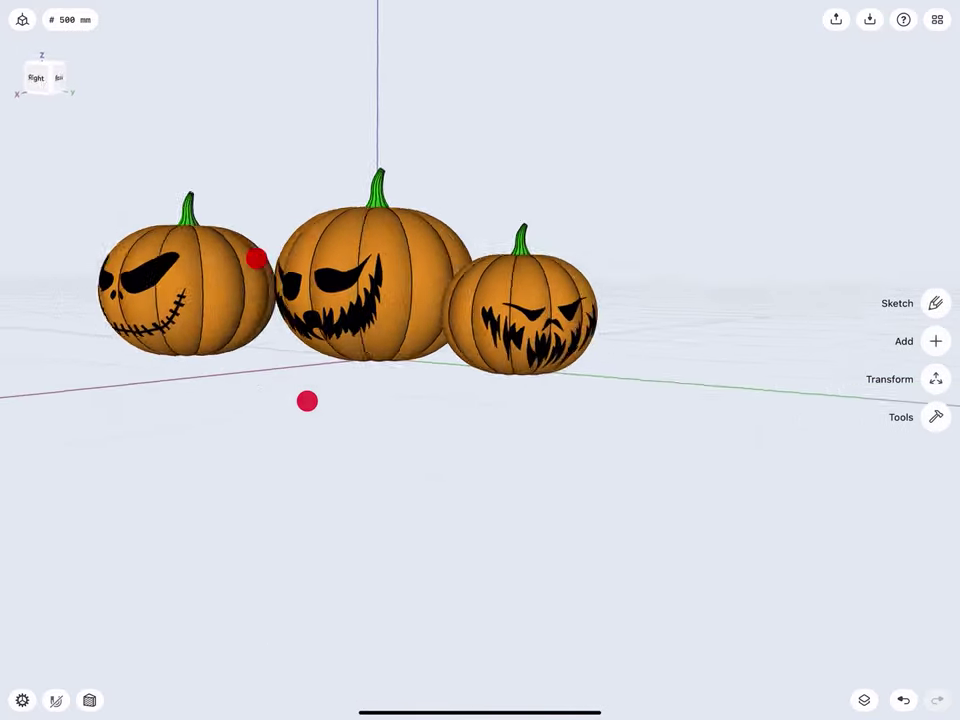
middle_drag(349, 238, 300, 262)
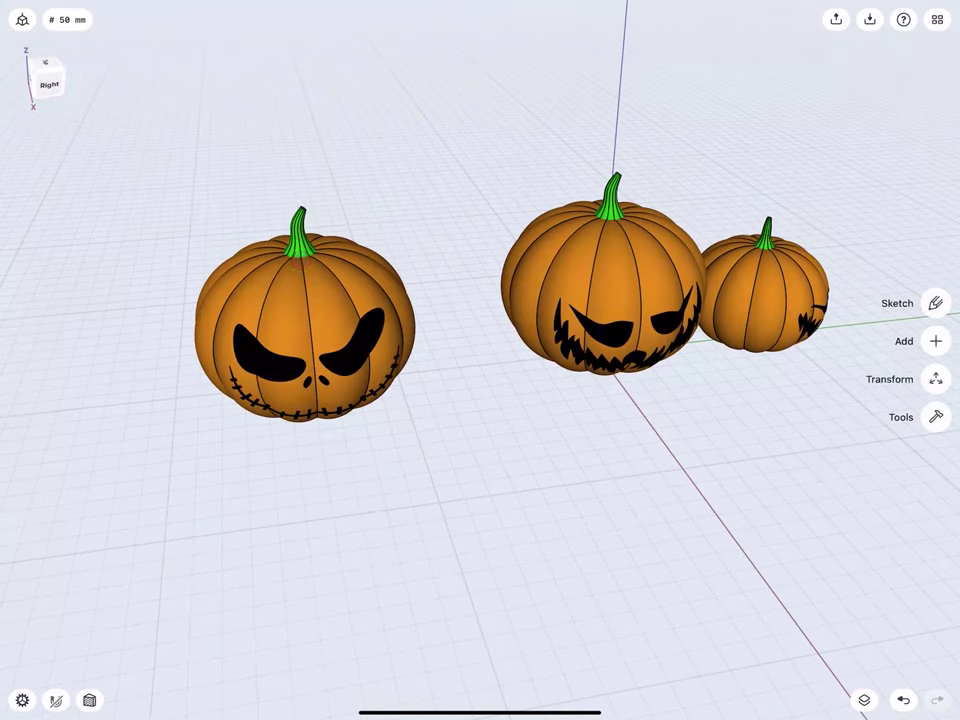
Select the left stitched-smile pumpkin with its stem and scale both down to 65%.
click(262, 288)
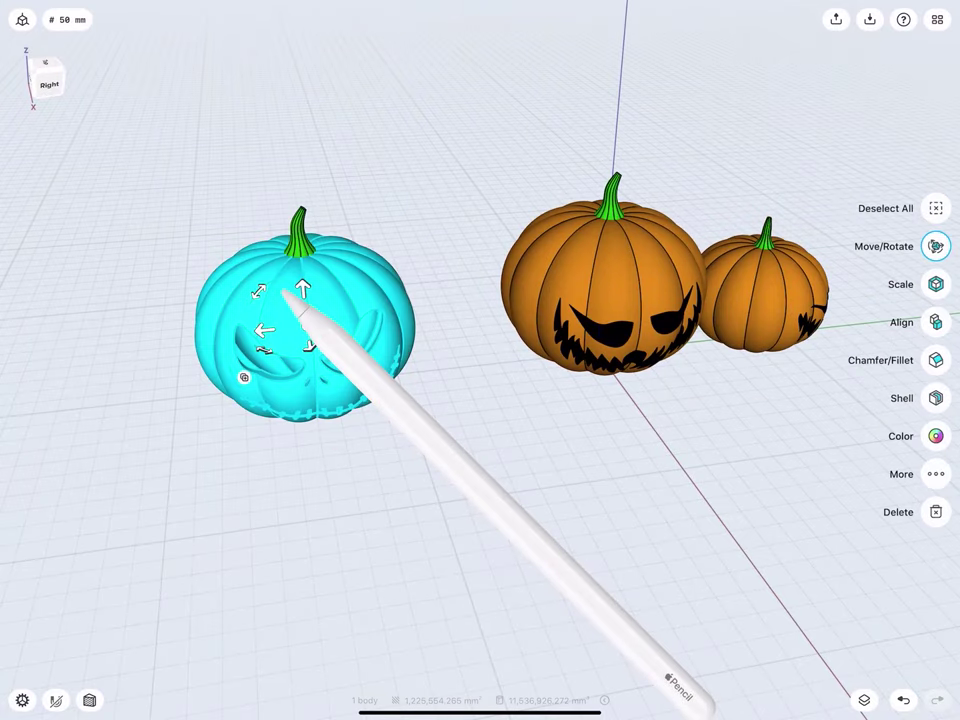
click(300, 241)
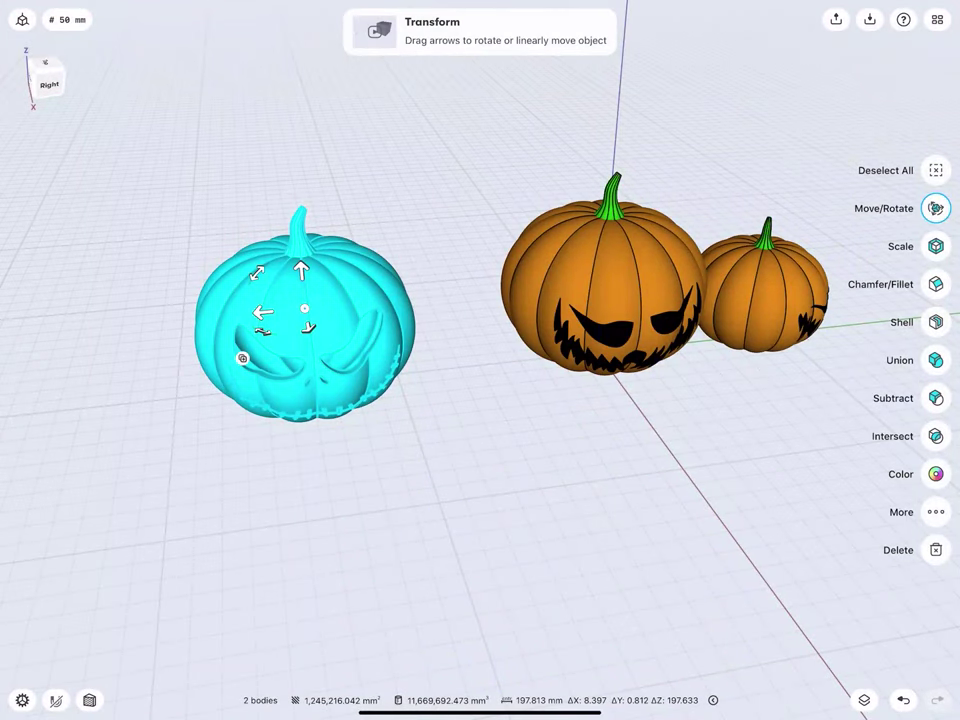
click(936, 246)
drag(304, 262, 326, 398)
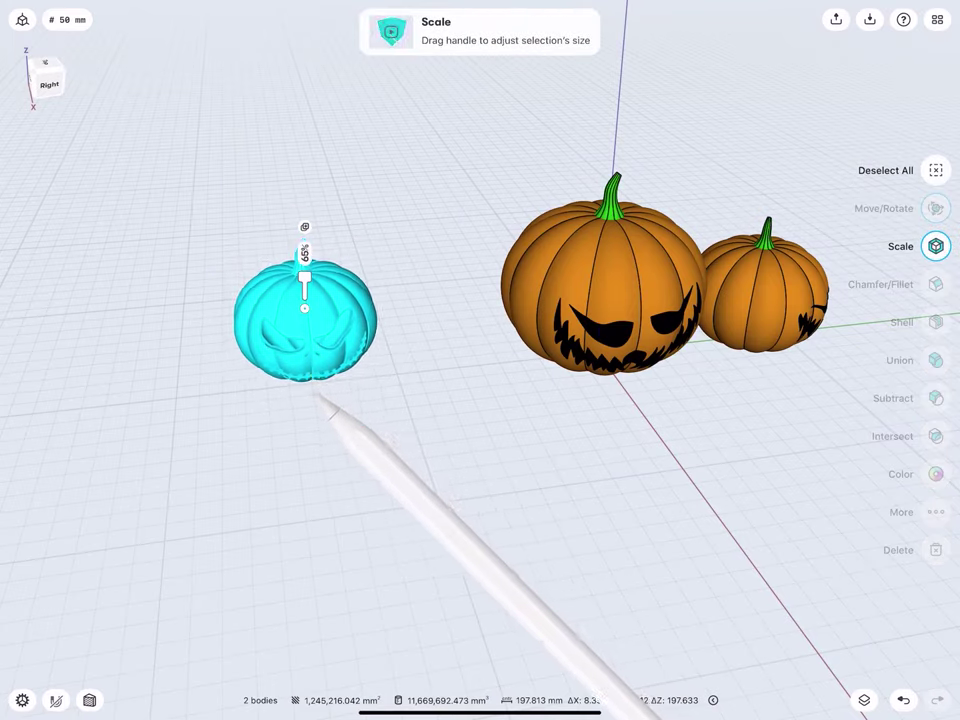
drag(480, 8, 480, 33)
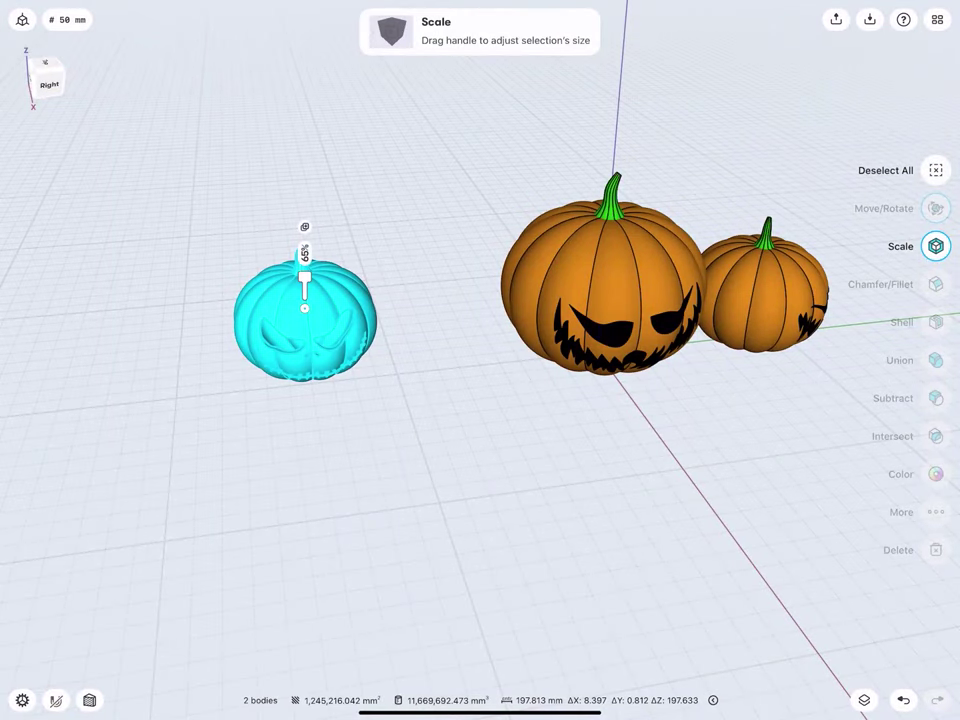
click(243, 222)
Select the small pumpkin and stem and slide them against the large pumpkin's left side.
click(285, 302)
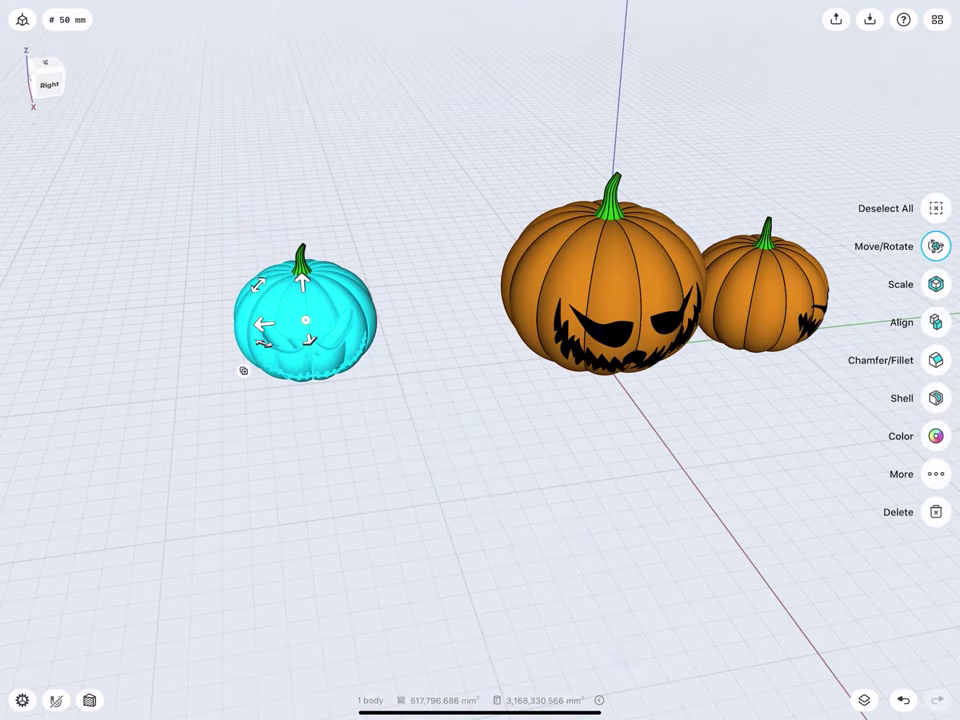
click(300, 262)
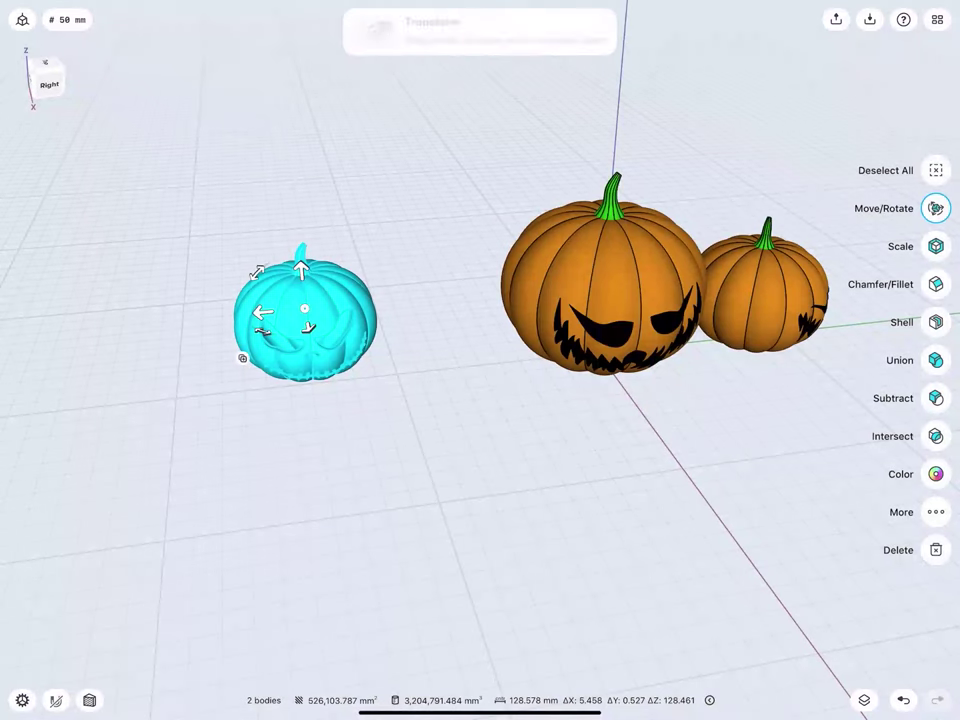
mouse_move(262, 312)
mouse_down()
mouse_move(401, 300)
mouse_move(388, 304)
mouse_up()
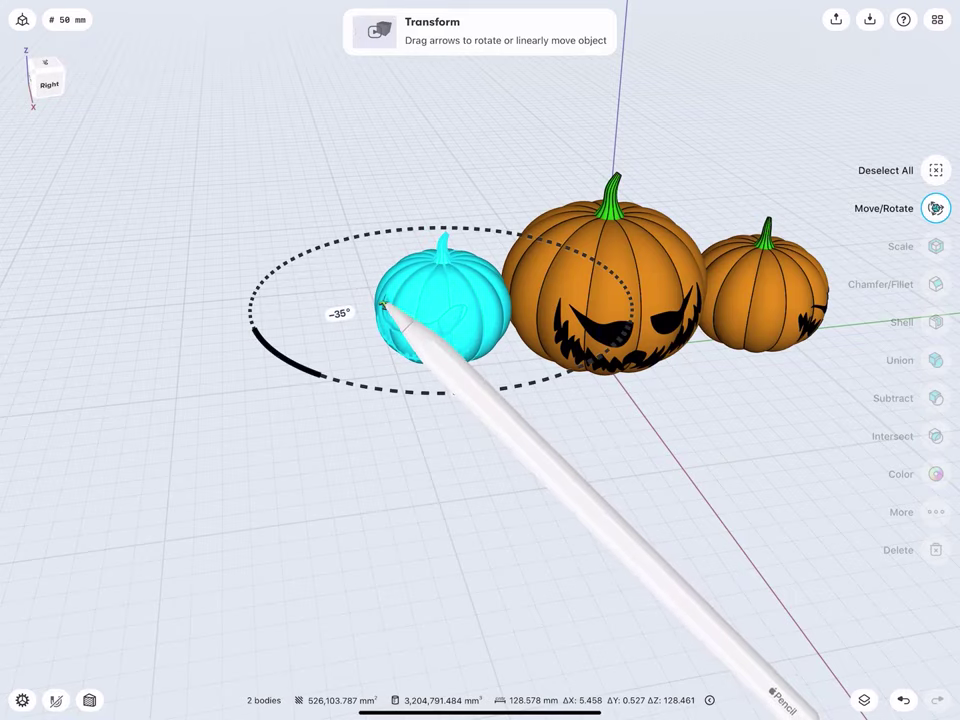
middle_drag(432, 193, 427, 298)
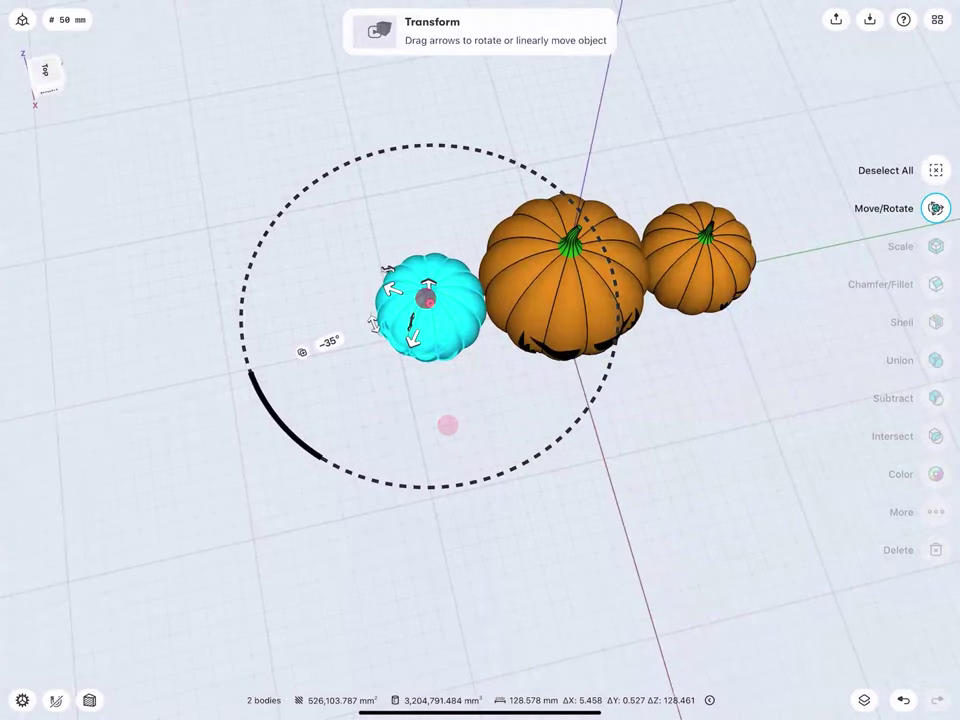
drag(412, 338, 443, 377)
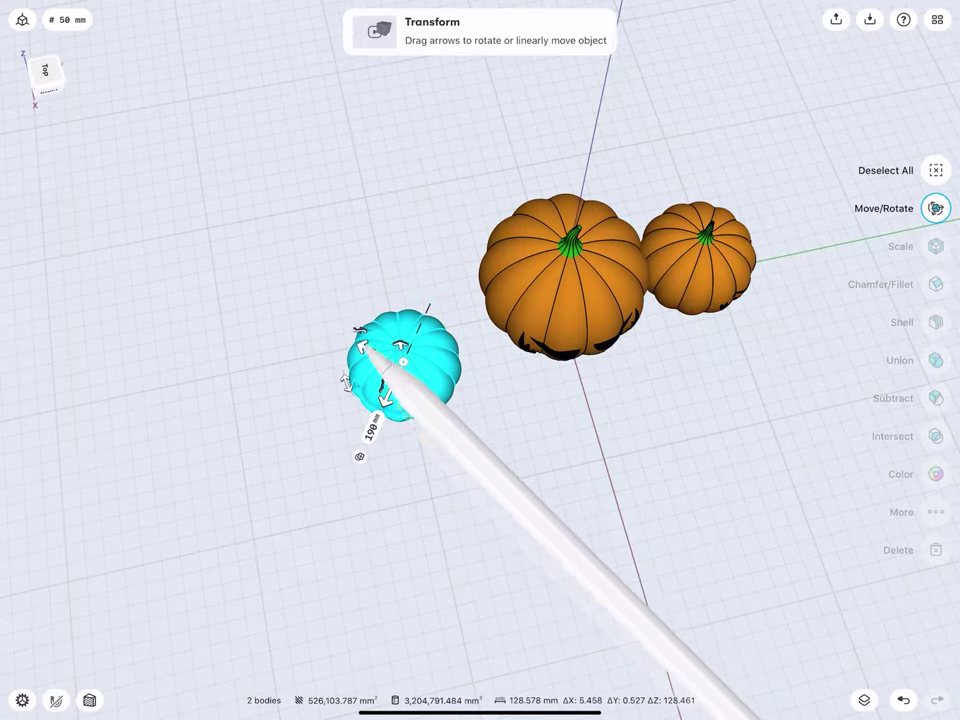
mouse_move(467, 428)
mouse_down()
mouse_move(478, 402)
mouse_move(427, 357)
mouse_up()
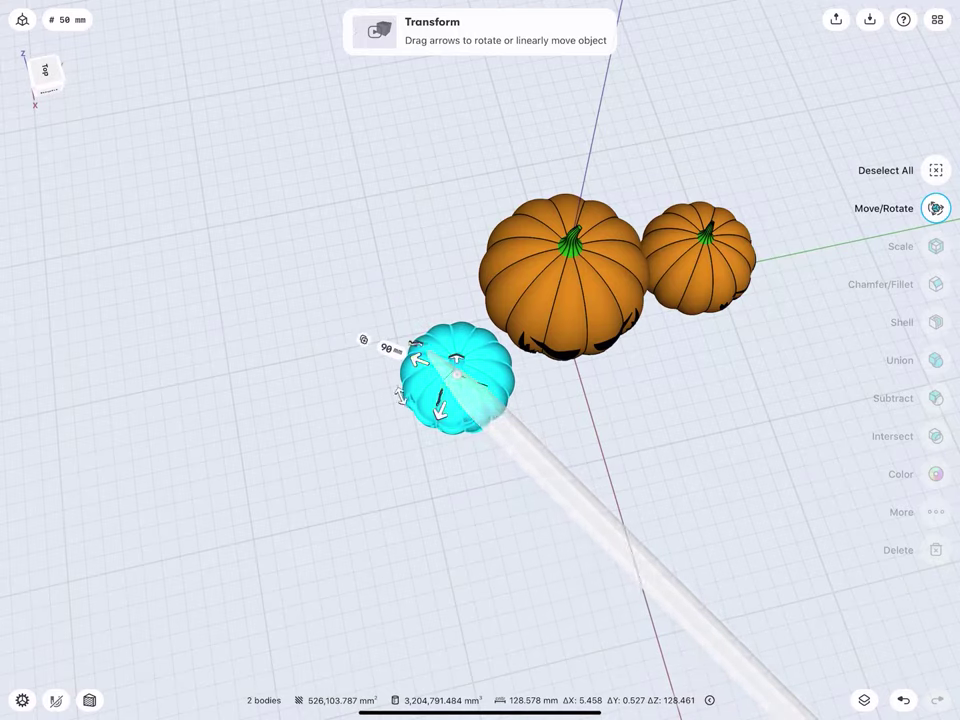
drag(439, 411, 444, 400)
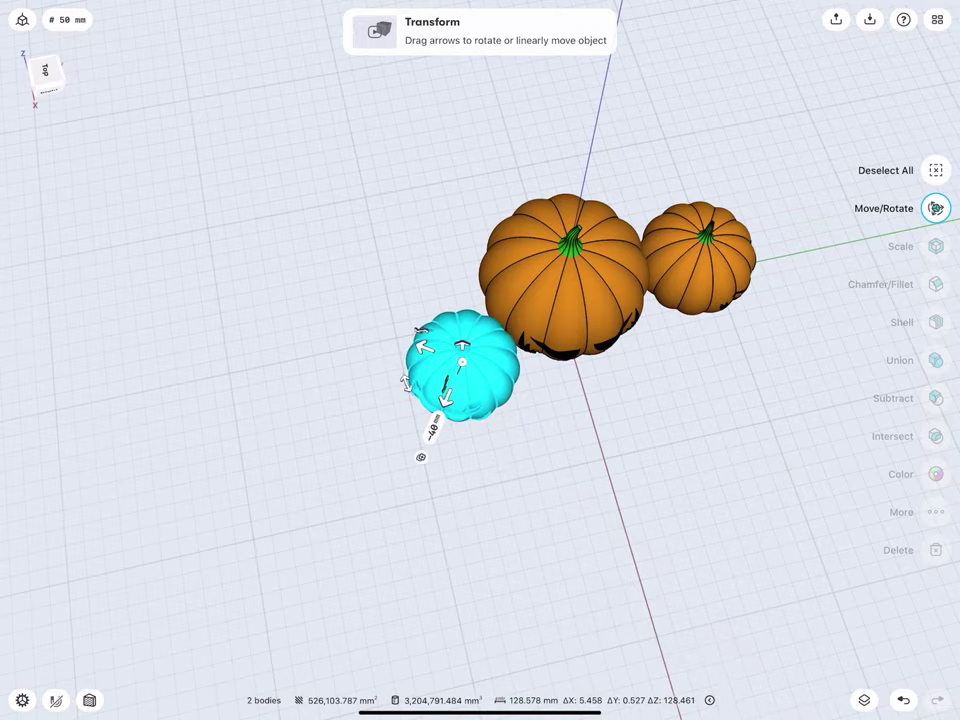
Lower the small pumpkin to -50 mm from the right-side view, then deselect it.
click(46, 88)
scroll(480, 360, up, 3)
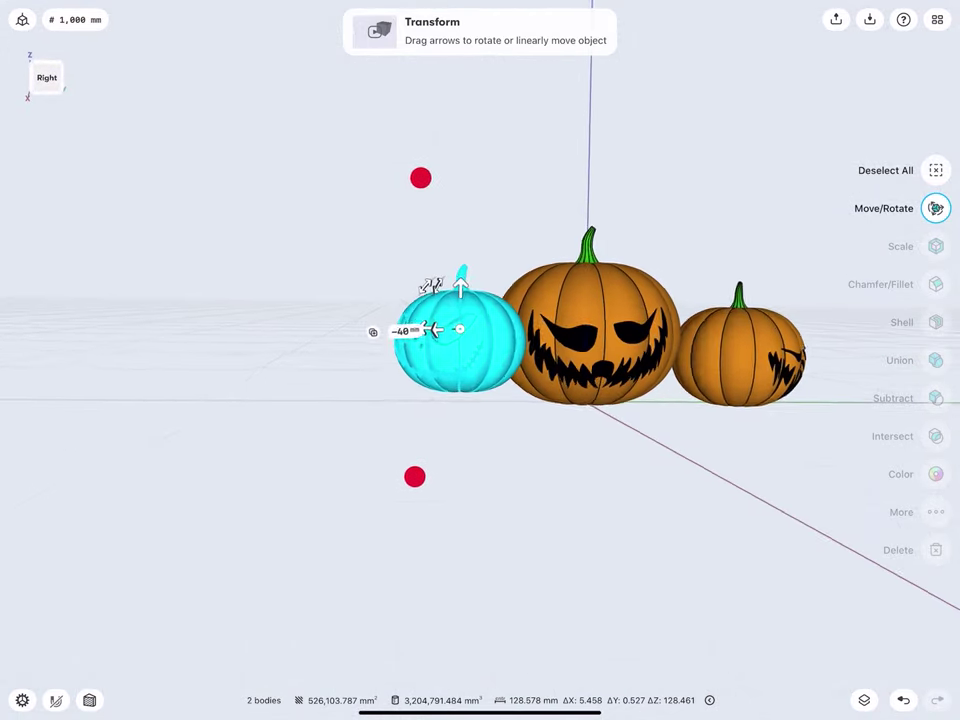
drag(441, 302, 441, 310)
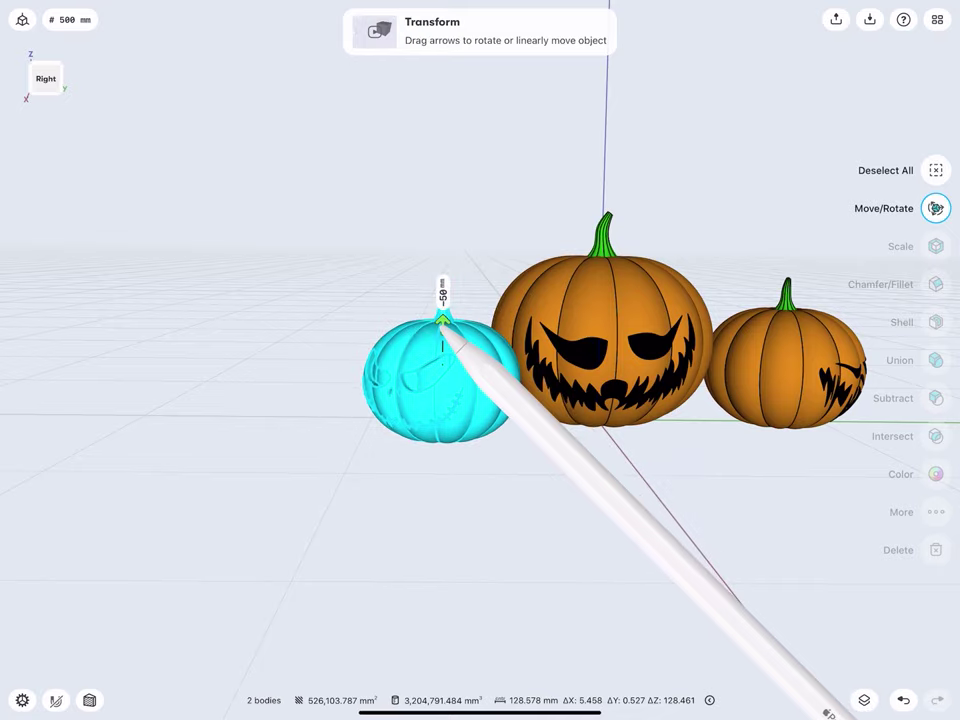
scroll(406, 390, up, 2)
scroll(406, 390, down, 2)
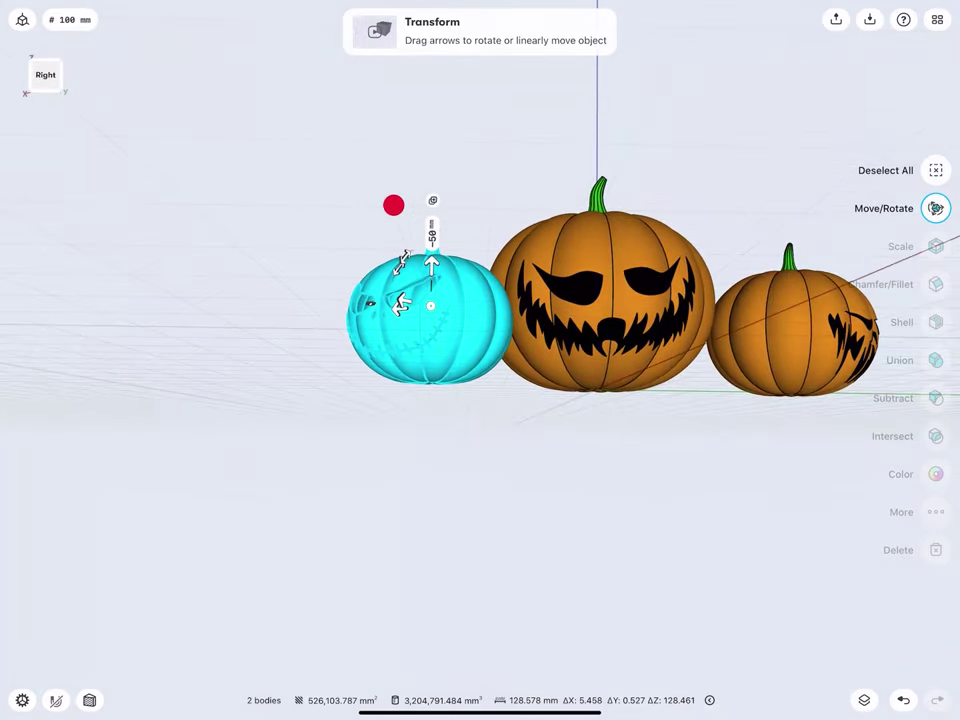
click(274, 250)
mouse_move(380, 308)
middle_down()
mouse_move(293, 218)
mouse_move(349, 236)
middle_up()
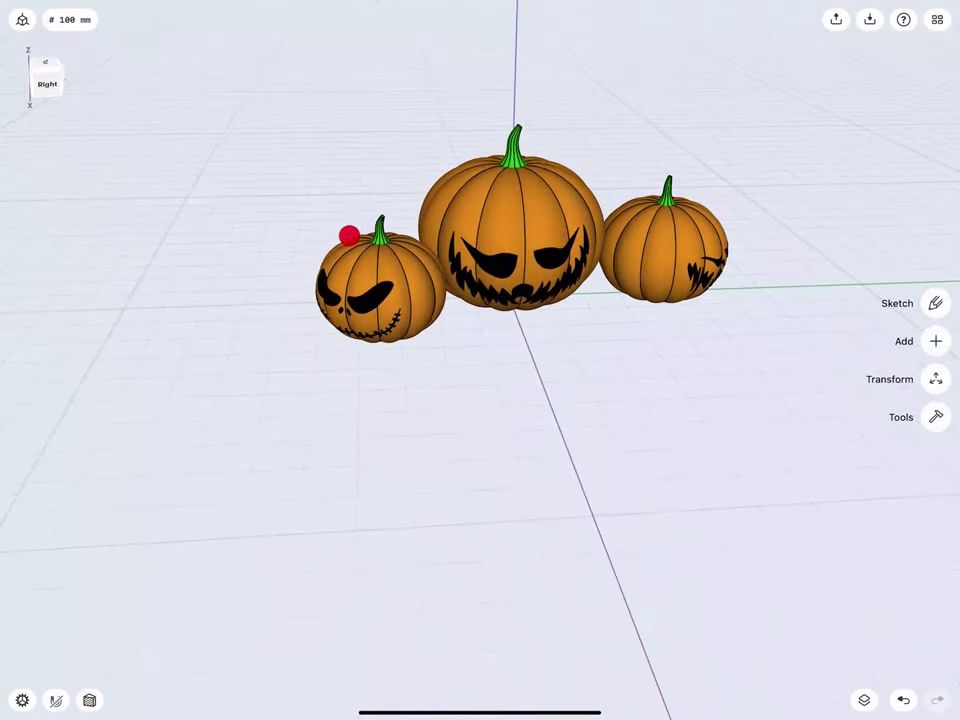